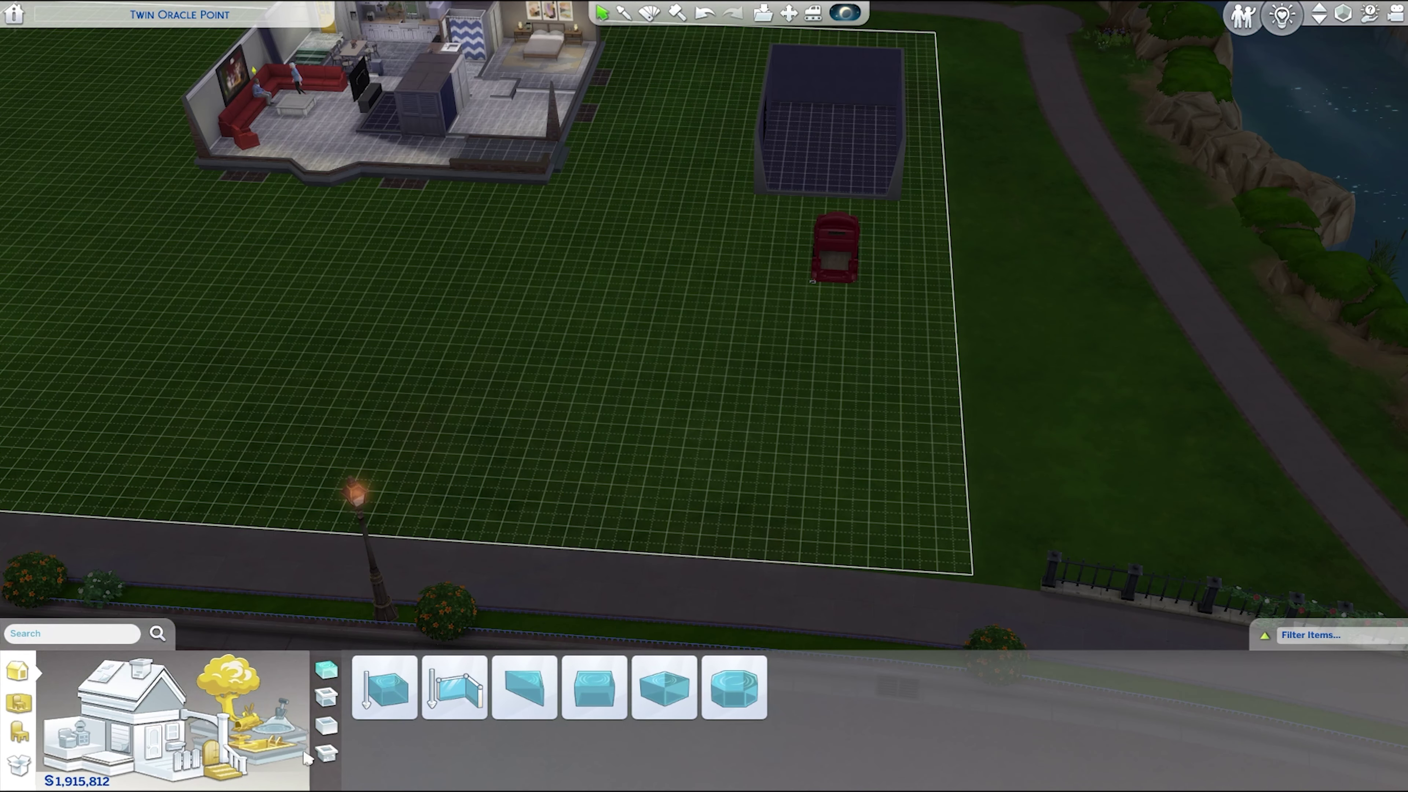
- Paint a dark dirt strip from the car to the lot's front edge with an enlarged square brush
left_click(533, 751)
left_click(535, 748)
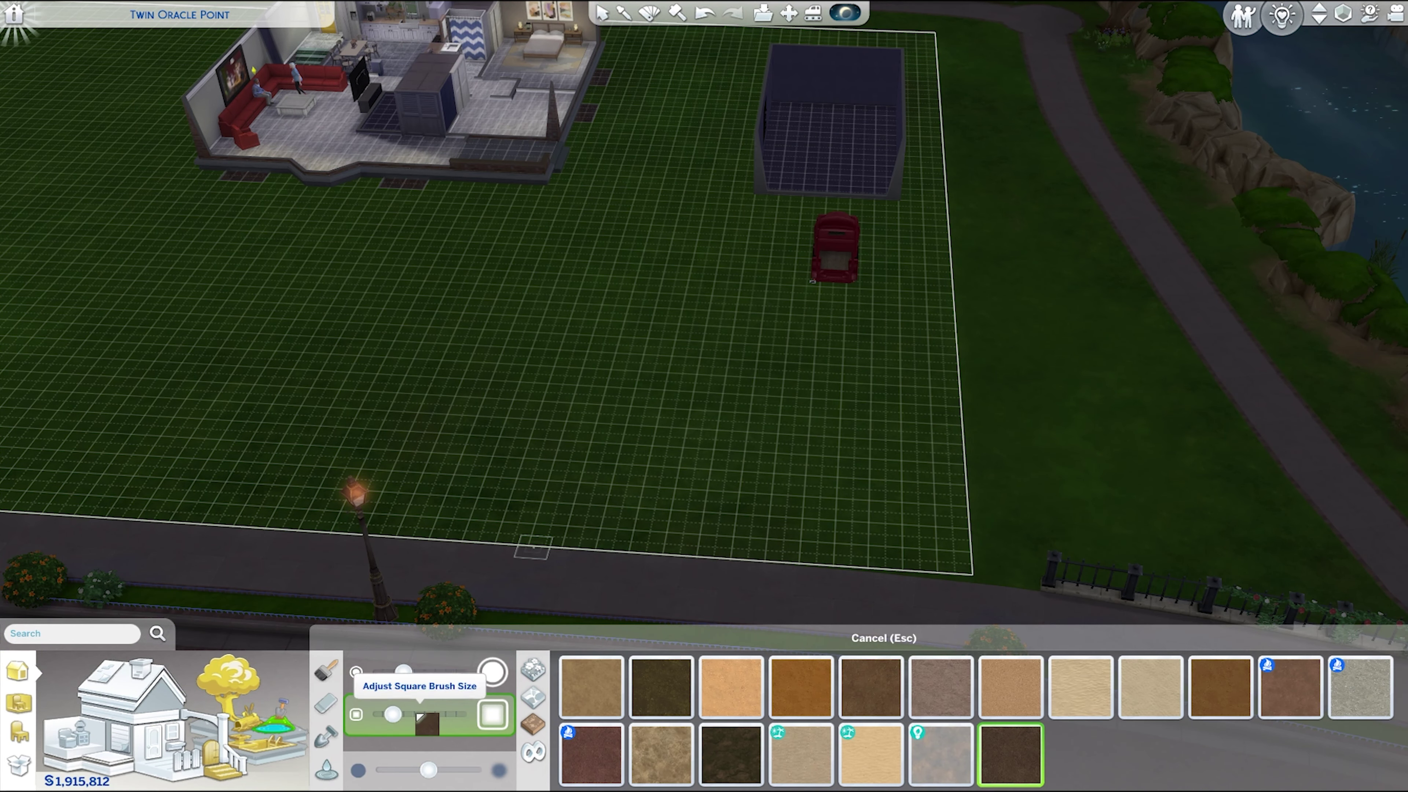
left_click(422, 715)
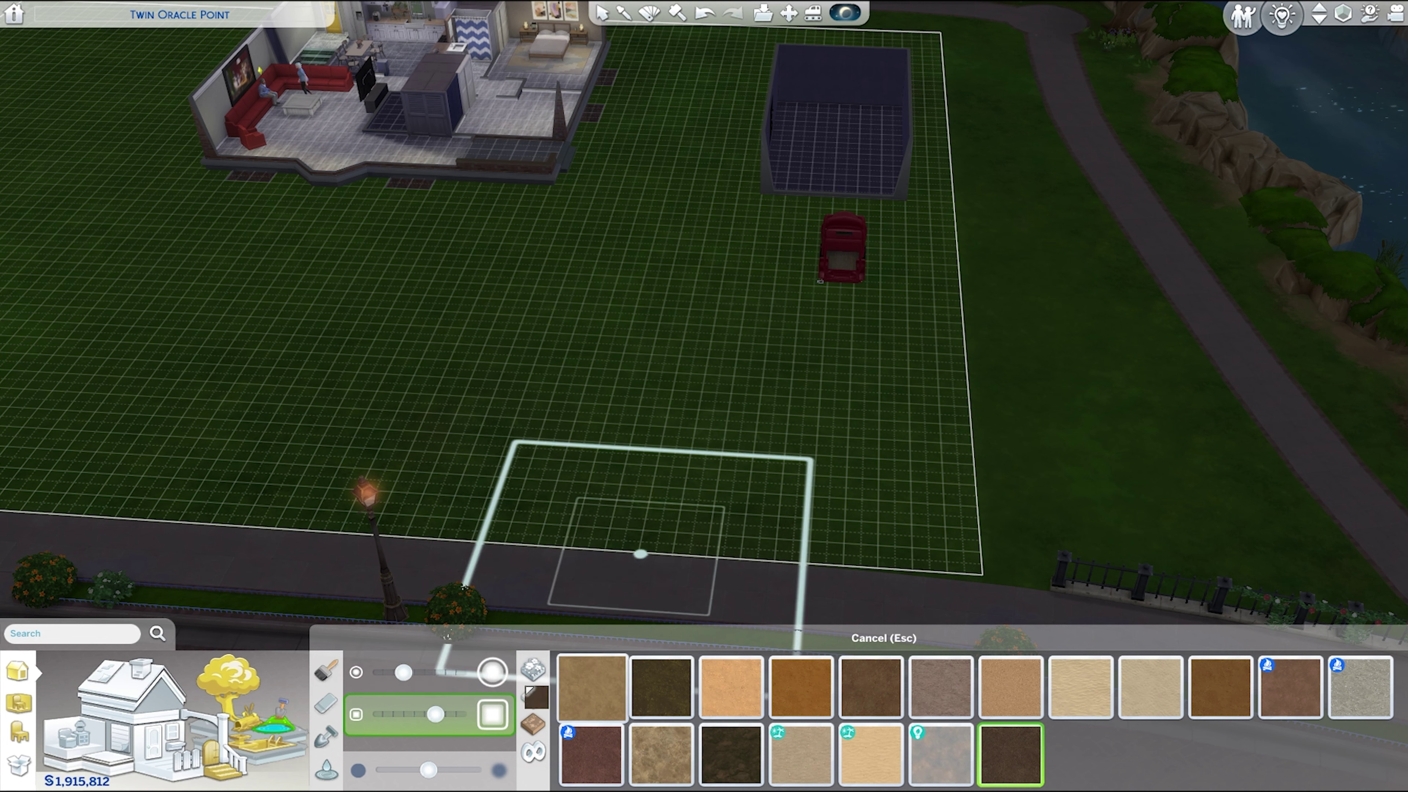
left_click_drag(821, 270, 796, 536)
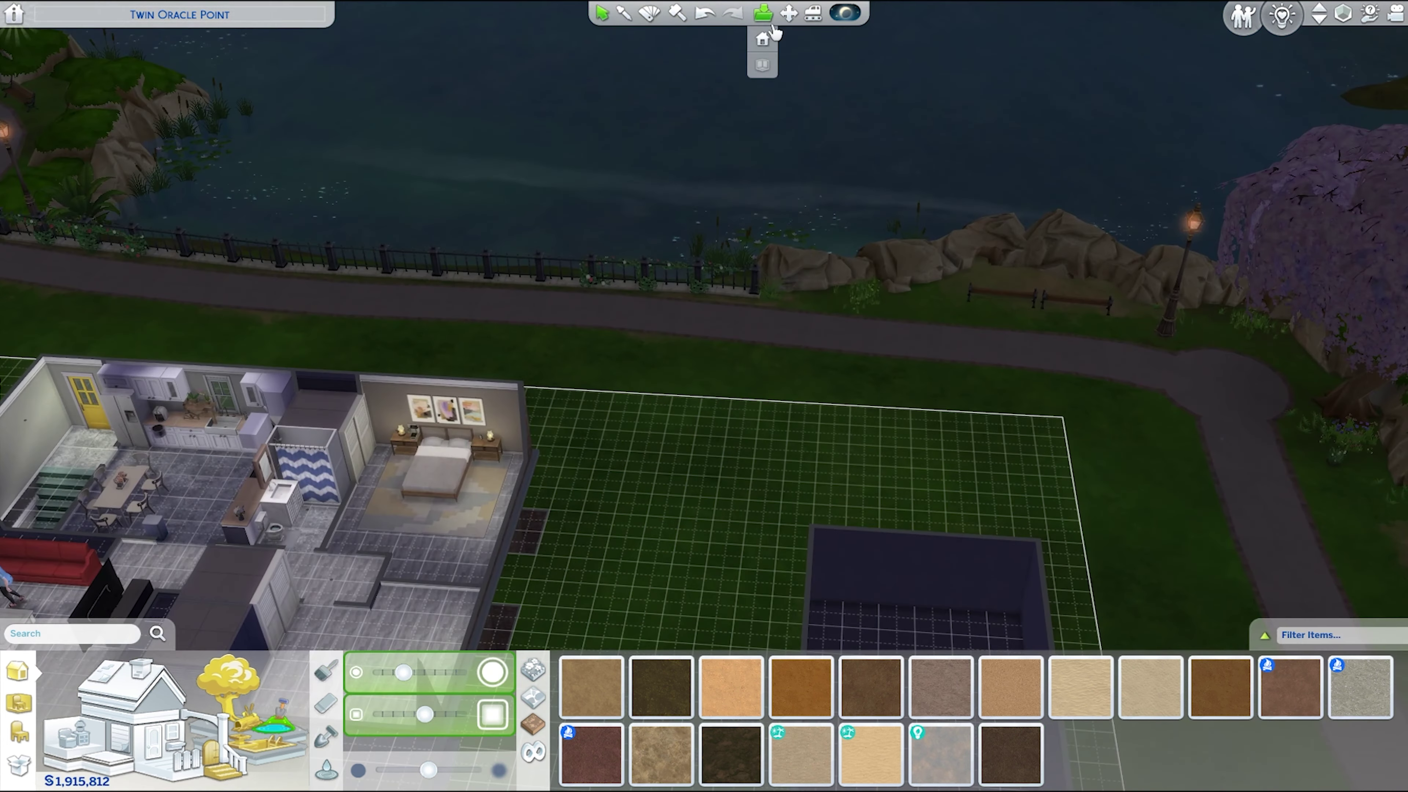
- Save the Twin Oracle Point lot to My Library and head back to Manage Worlds
left_click(762, 12)
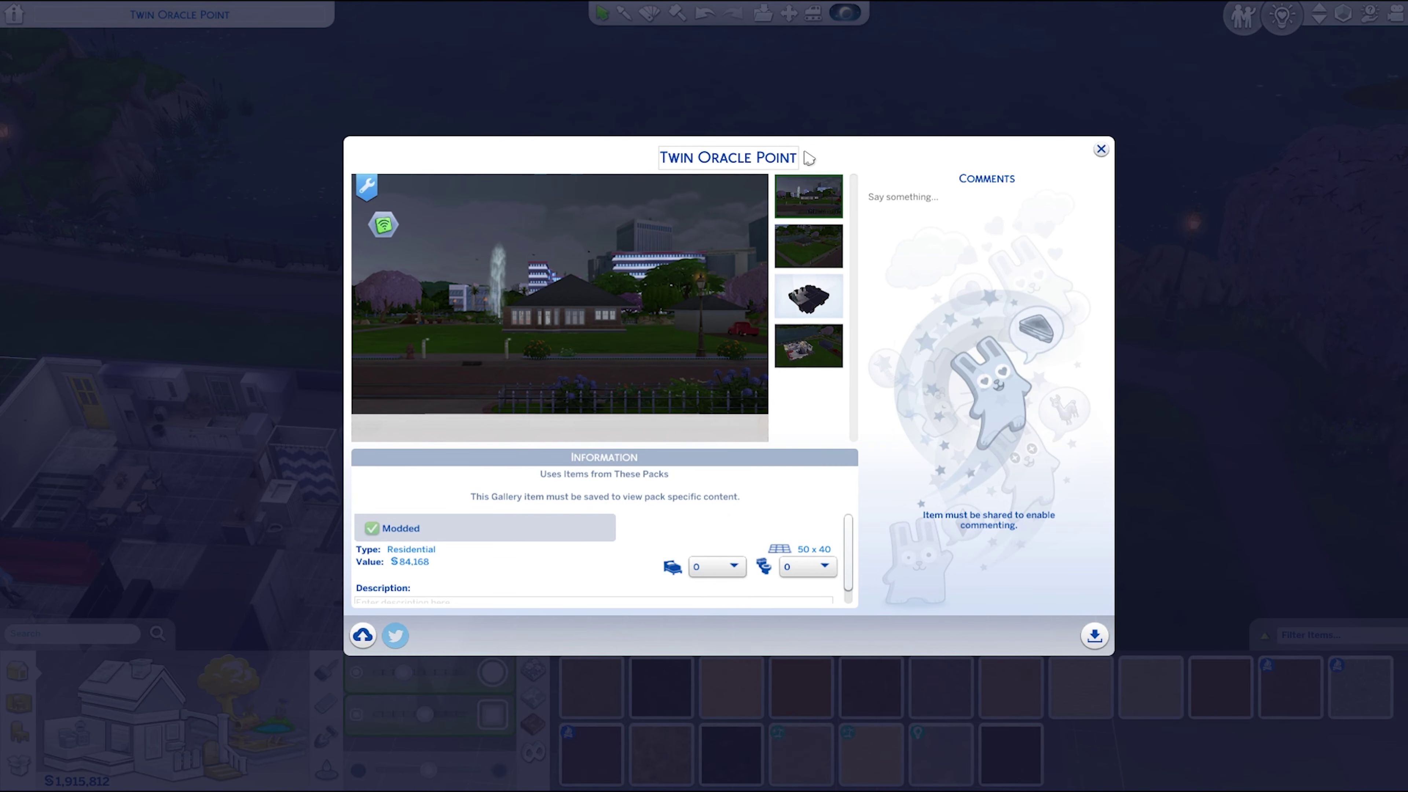
left_click(1092, 637)
key("F5")
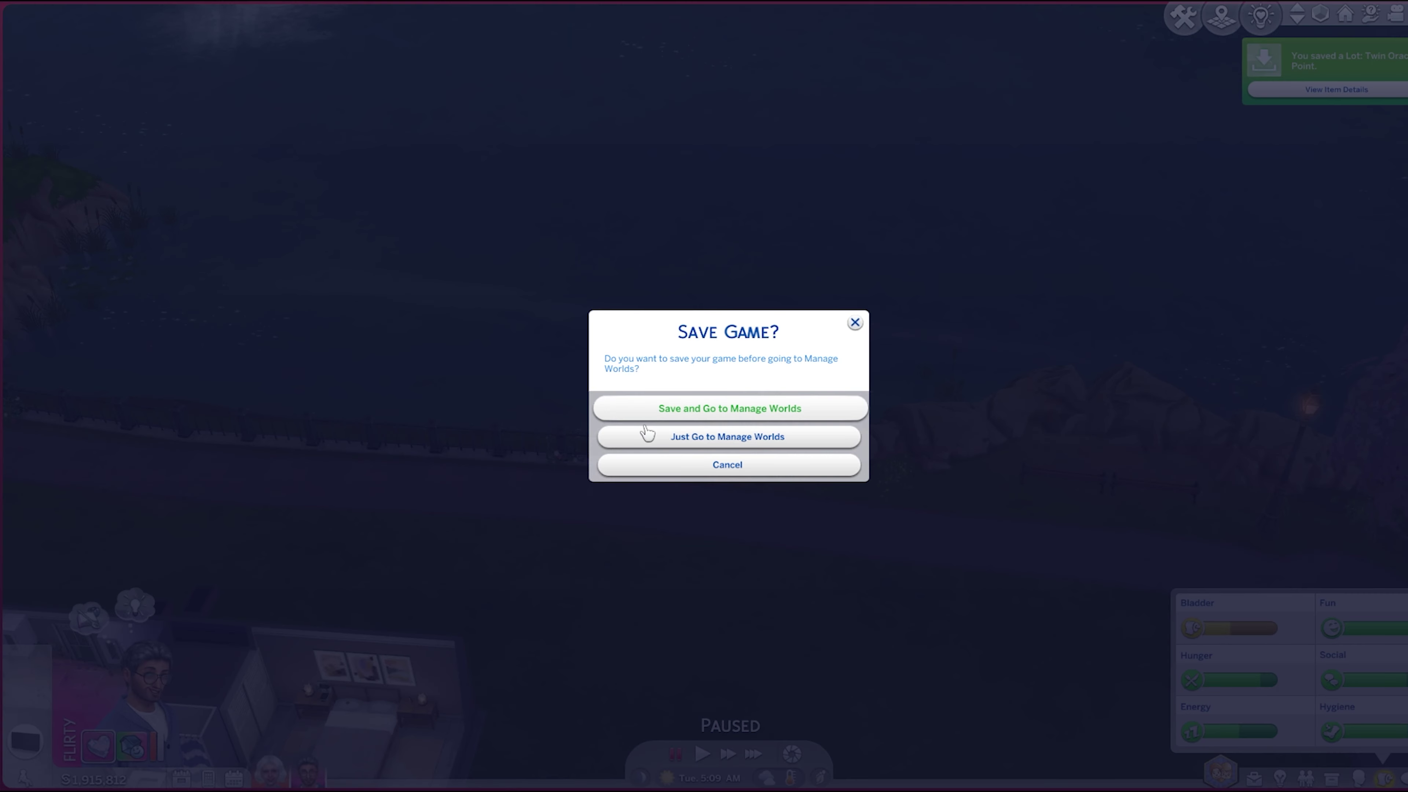
- Open the Avarice Acres lot and bulldoze it
left_click(644, 440)
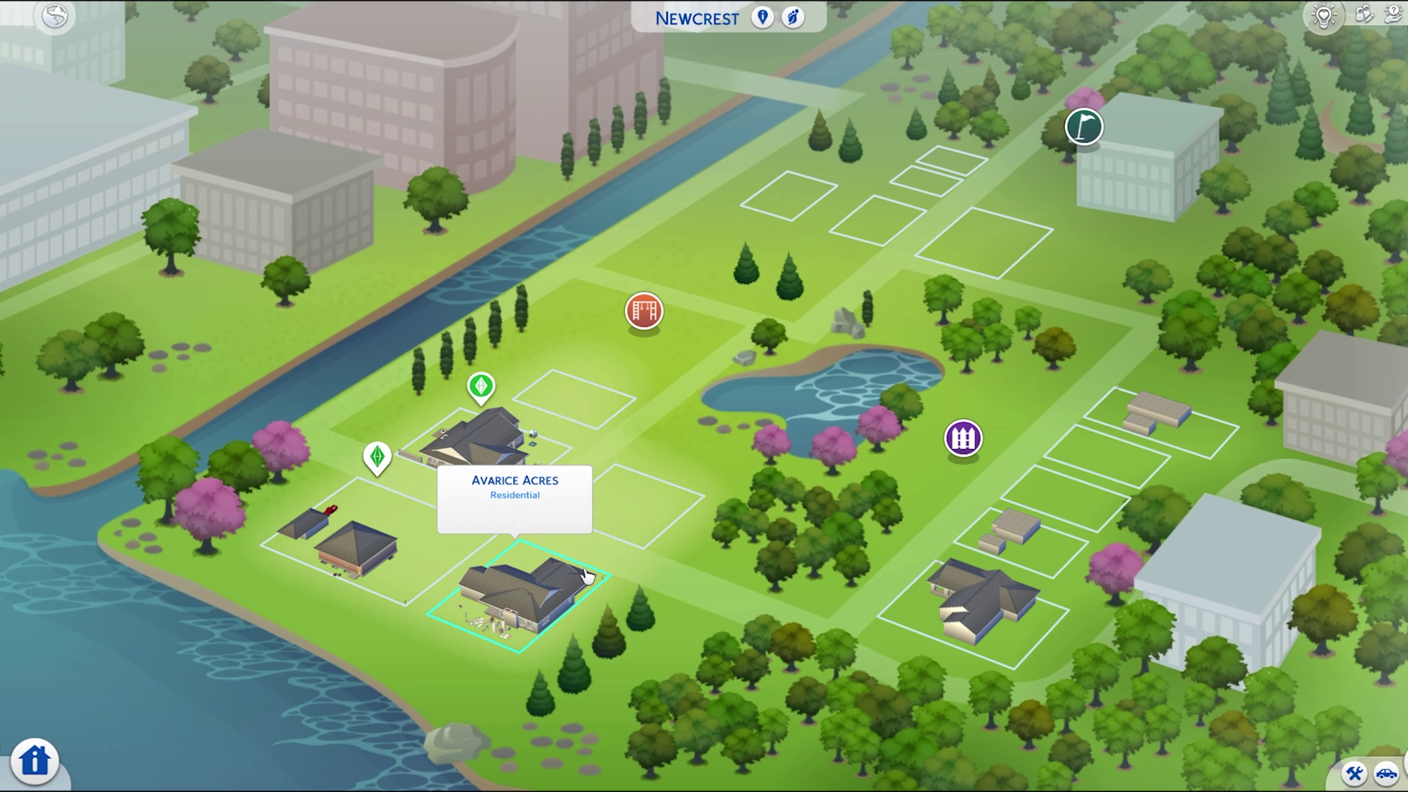
left_click(1354, 773)
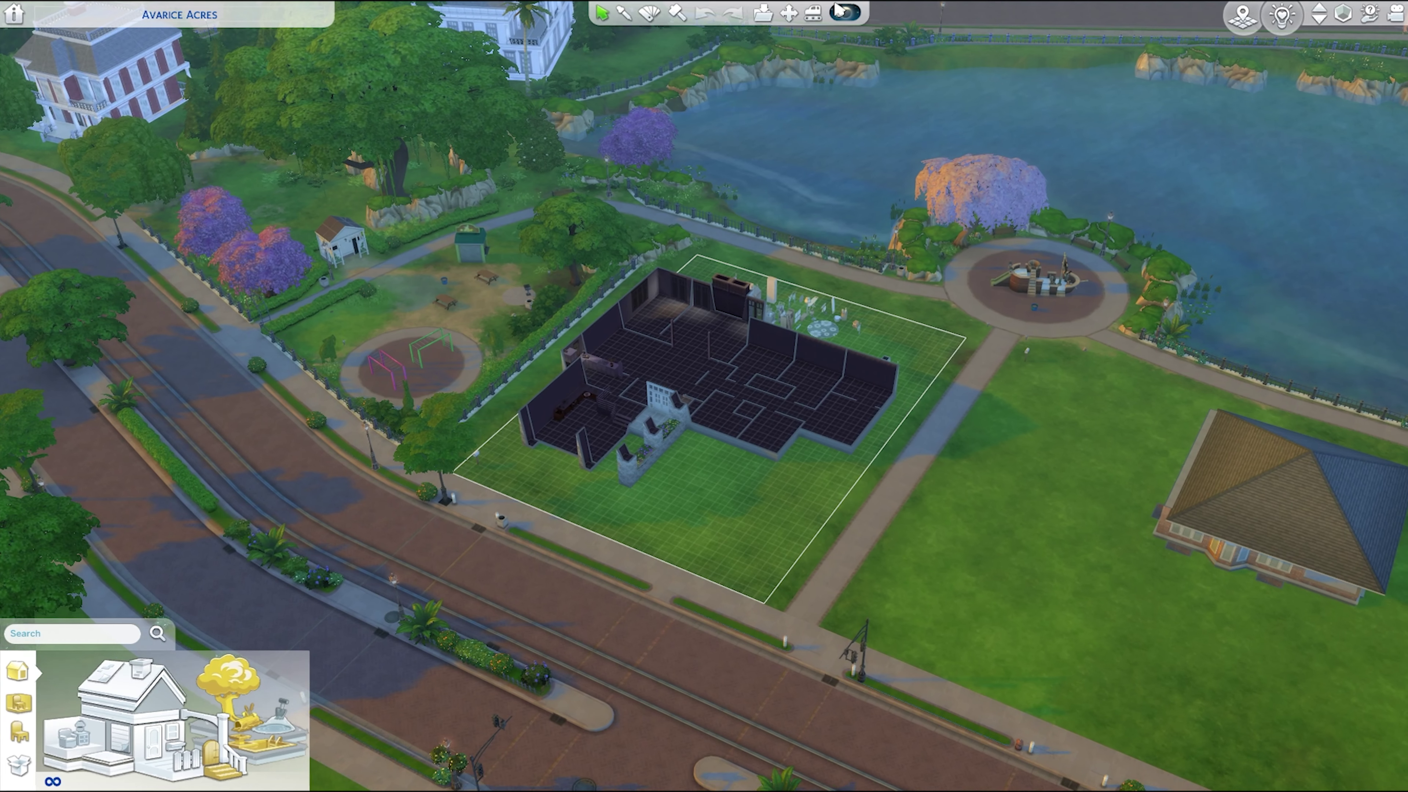
left_click(813, 12)
left_click(815, 39)
left_click(839, 437)
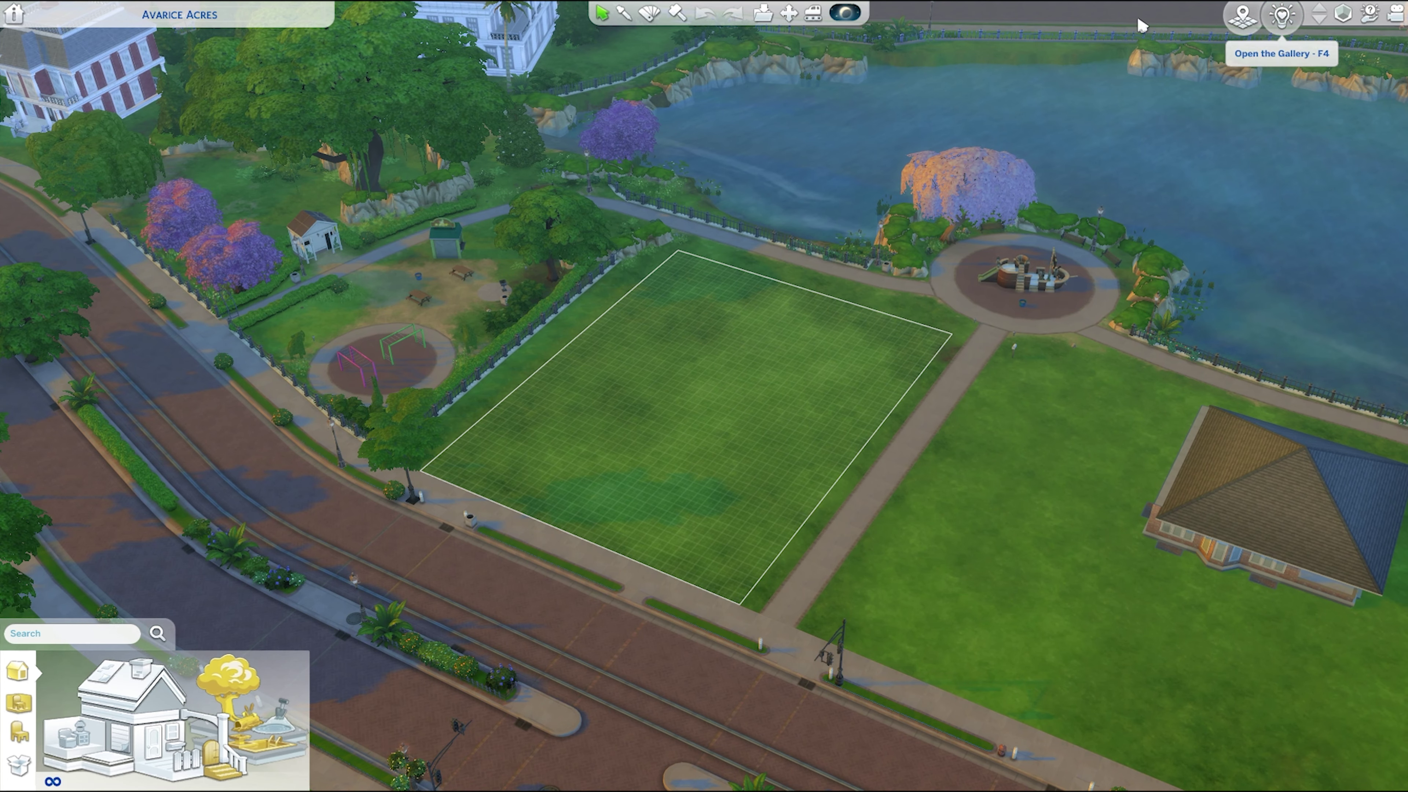
- Choose Twin Oracle Point from My Library in the Gallery and place it, confirming the replacement
left_click(1368, 14)
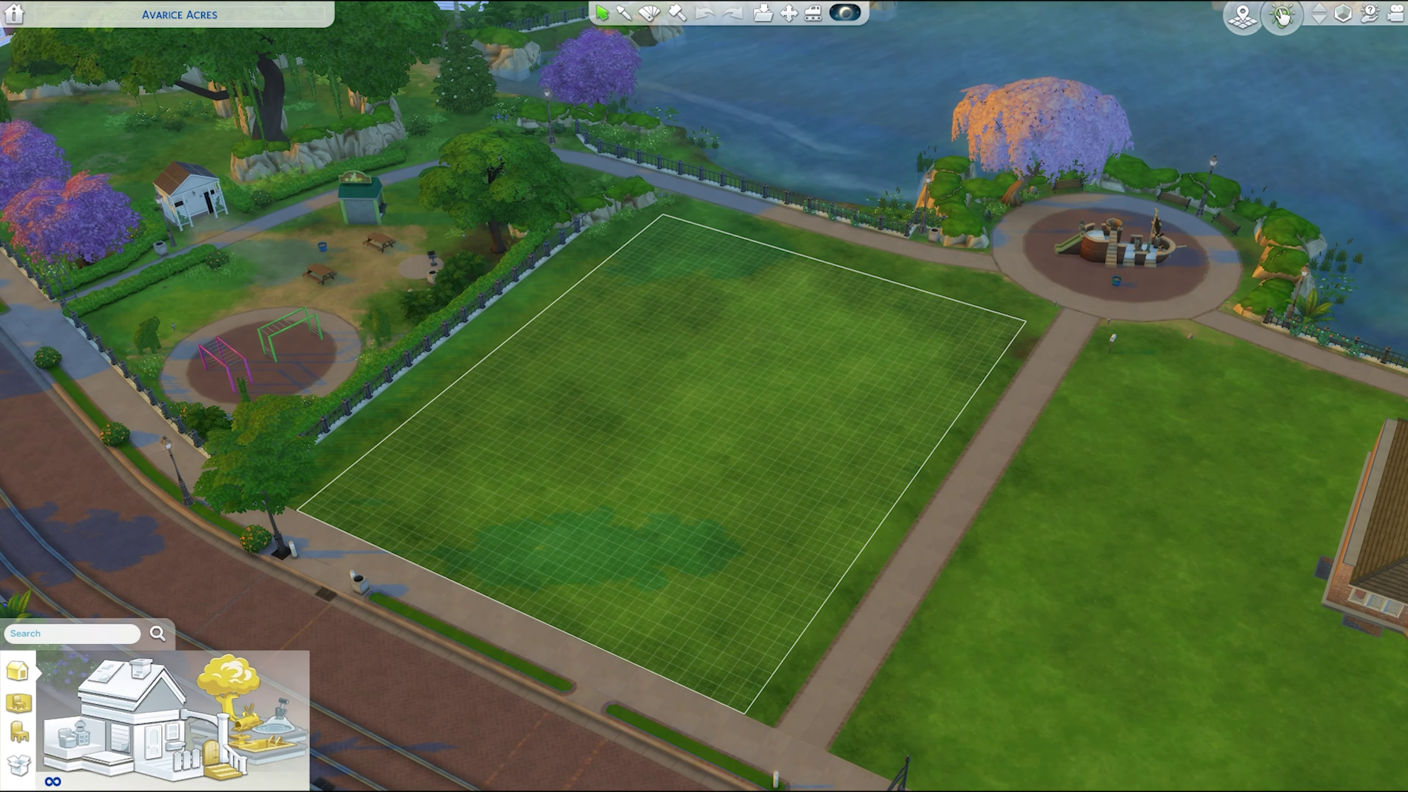
left_click(729, 46)
key("Escape")
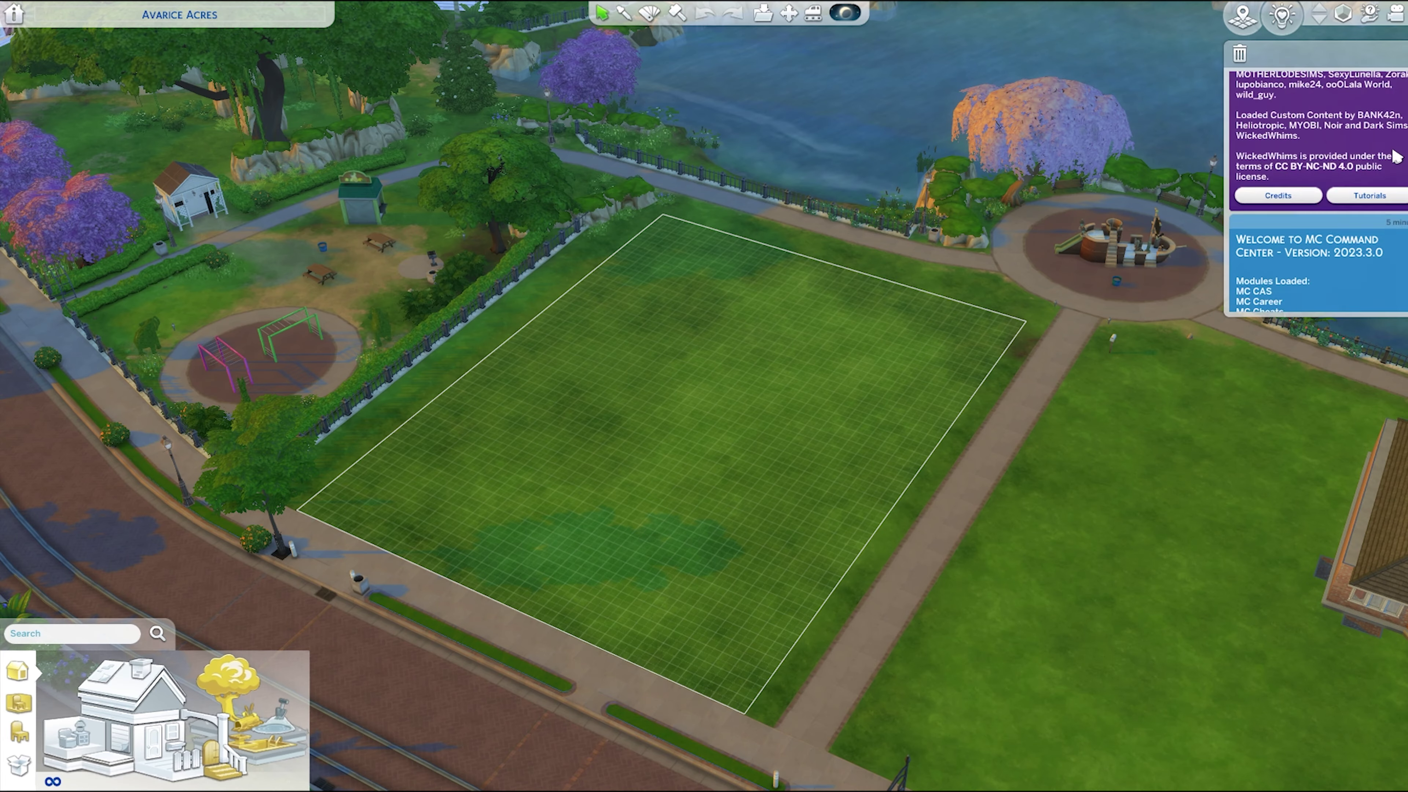
left_click(1369, 14)
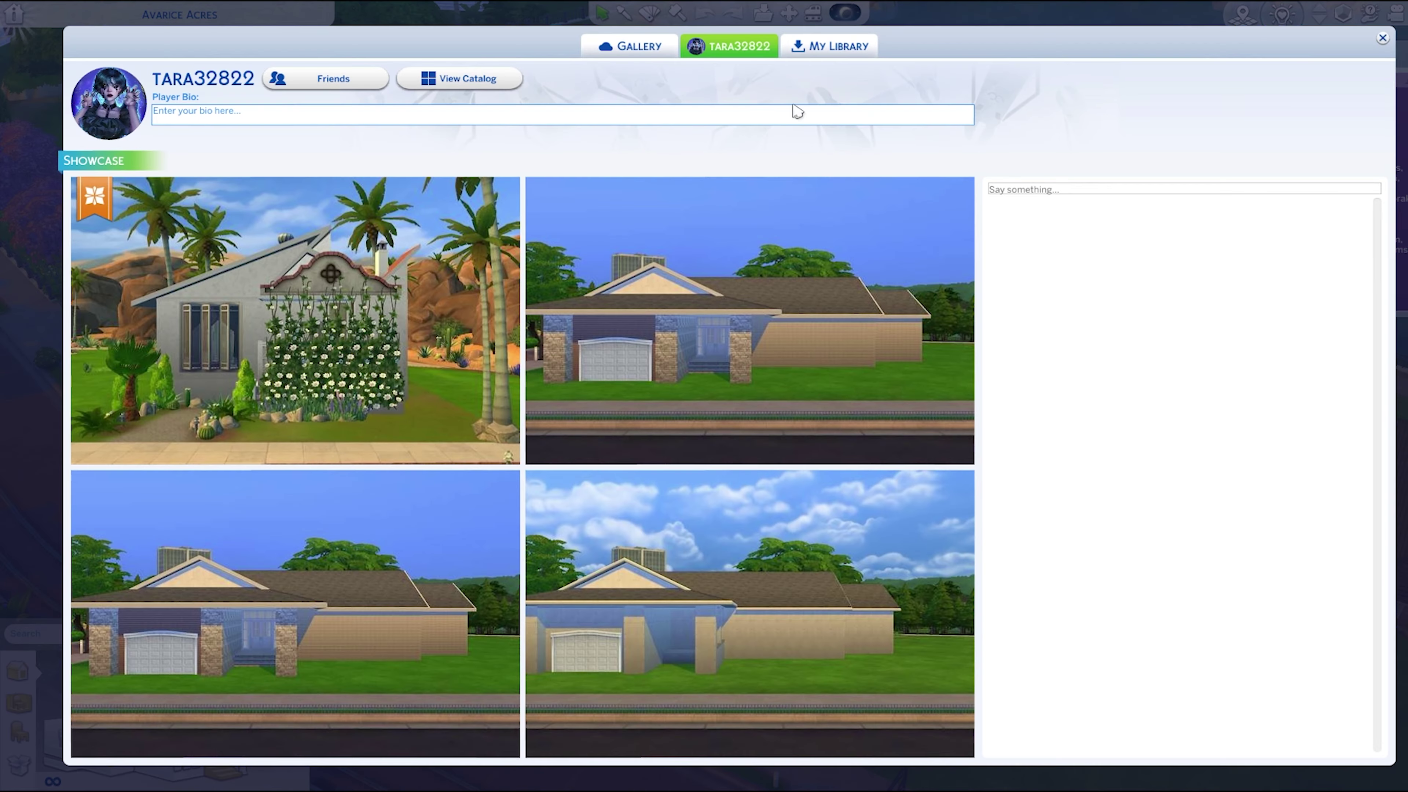
left_click(829, 46)
left_click(273, 213)
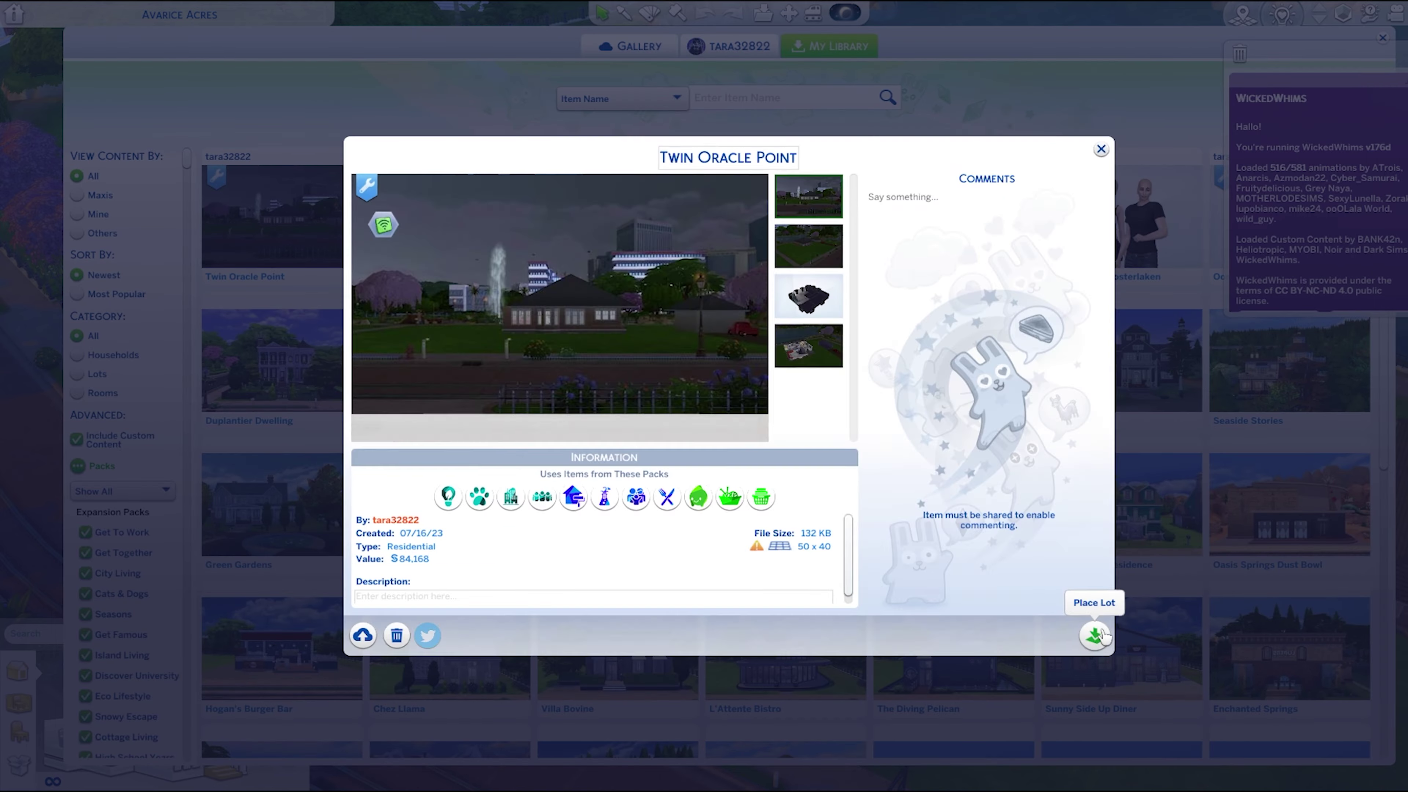
left_click(1093, 635)
left_click(847, 437)
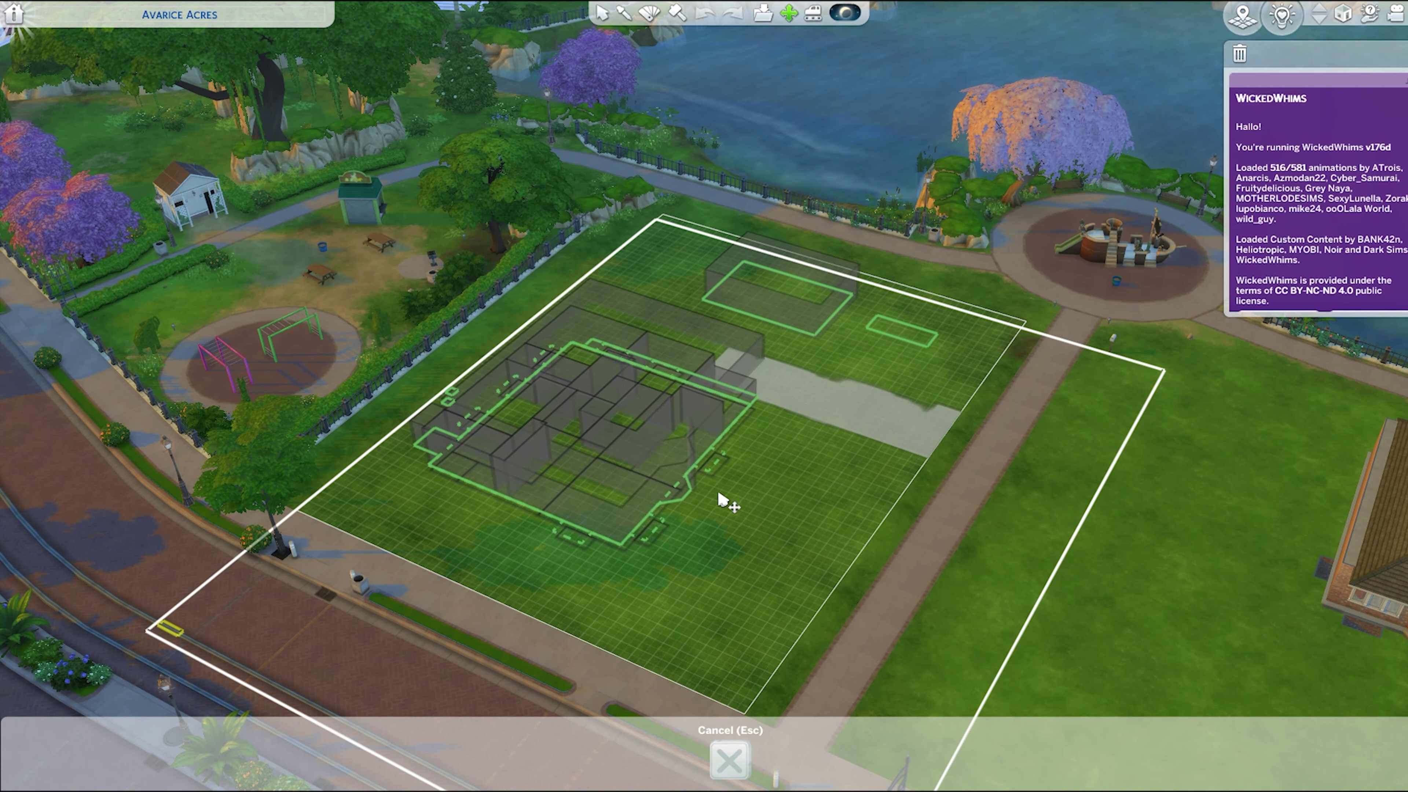
- Rotate the lot footprint 90 degrees, shift it to fit the site and confirm placement
key("period")
mouse_move(744, 462)
left_mouse_down()
mouse_move(515, 402)
mouse_move(607, 465)
left_mouse_up()
left_click(591, 431)
- Select the kitchen room, briefly picking up a counter cabinet and then cancelling
scroll(661, 356, "up", 5)
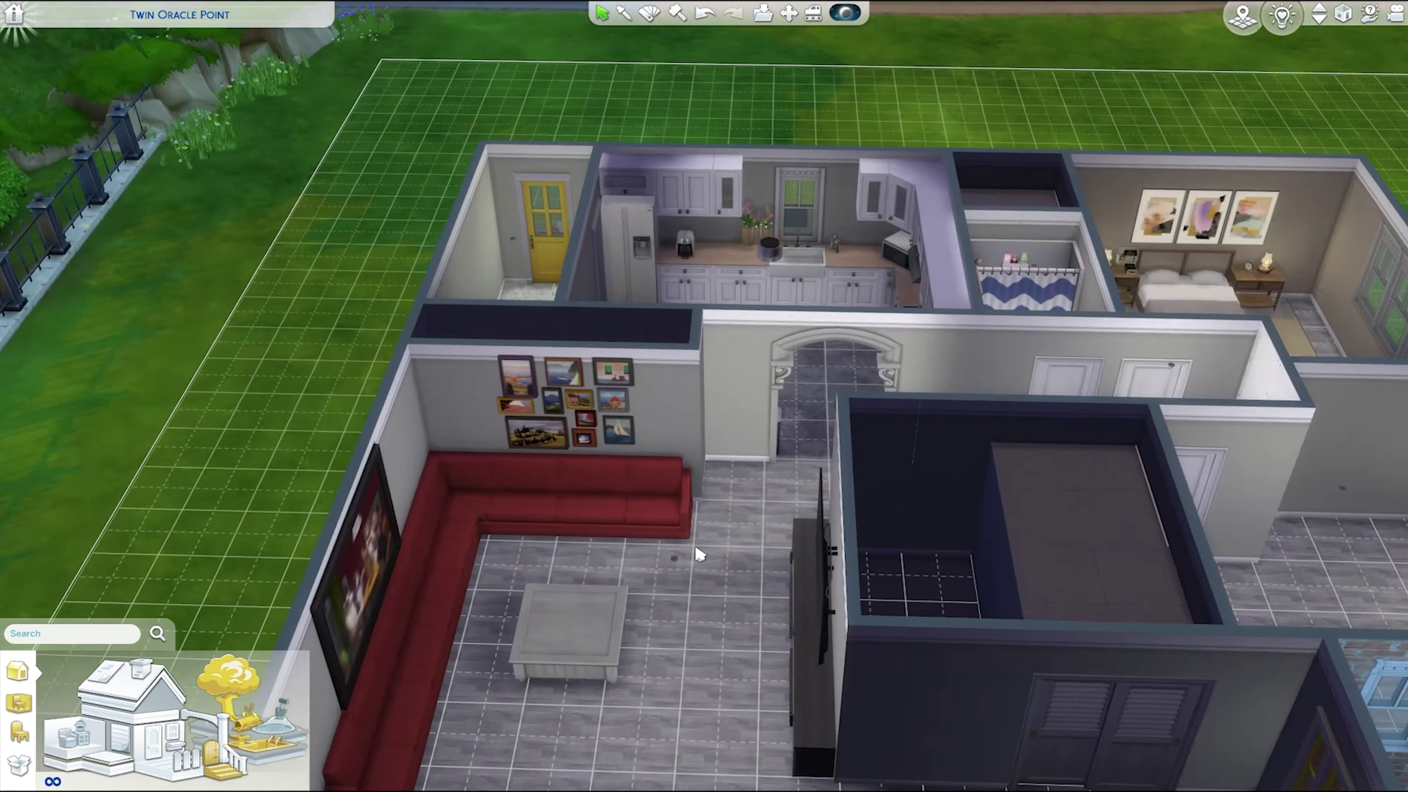
left_click(661, 357)
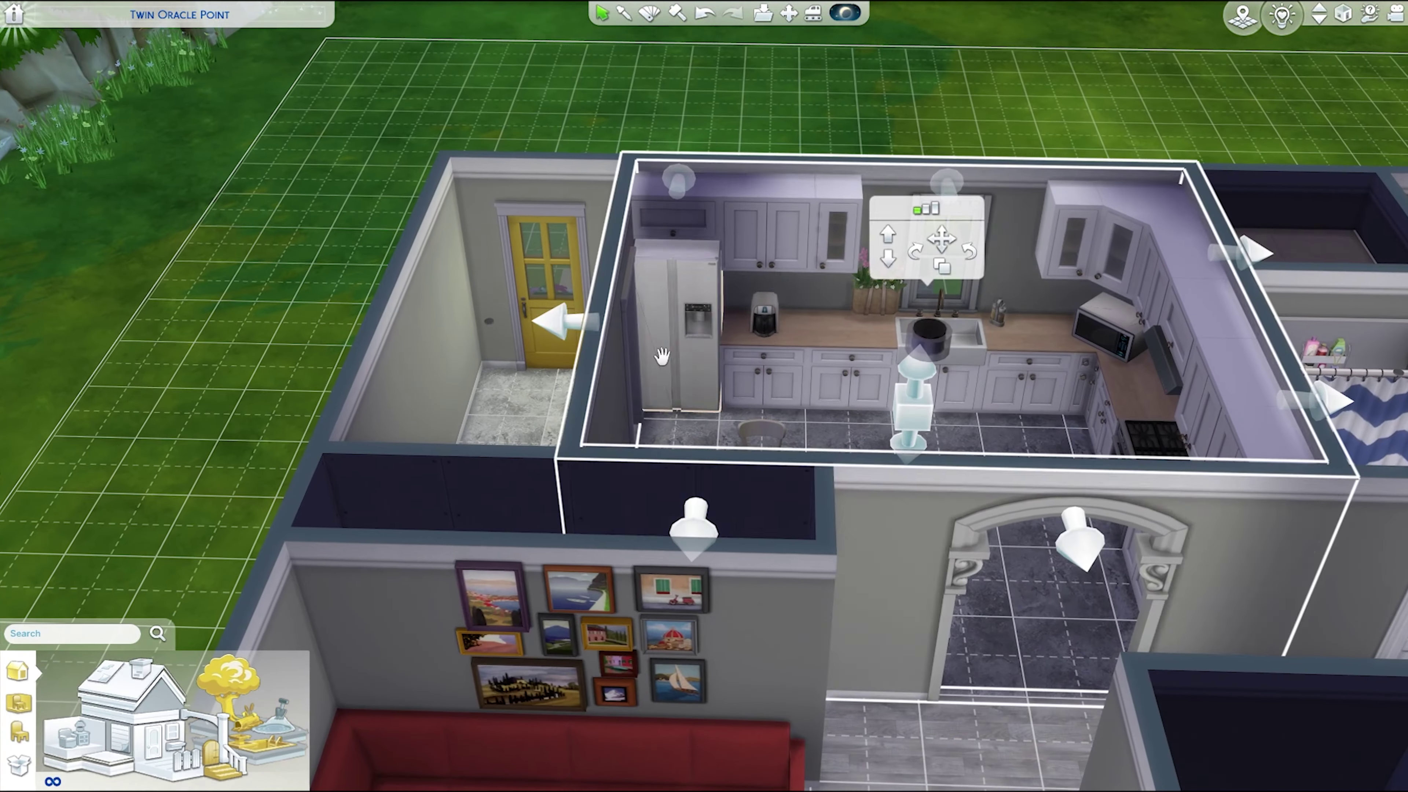
left_click(851, 388)
type("bbi")
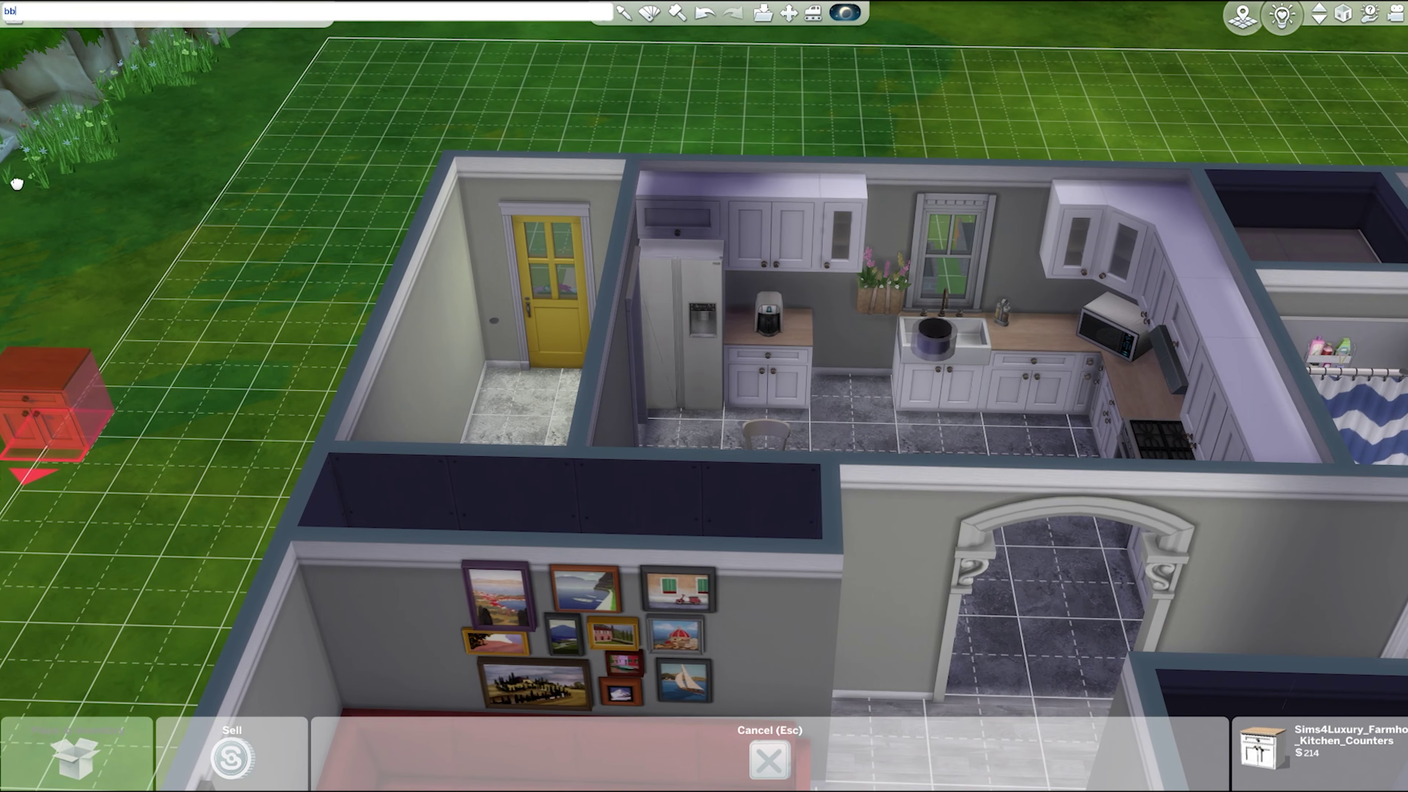
key("ctrl+shift+c")
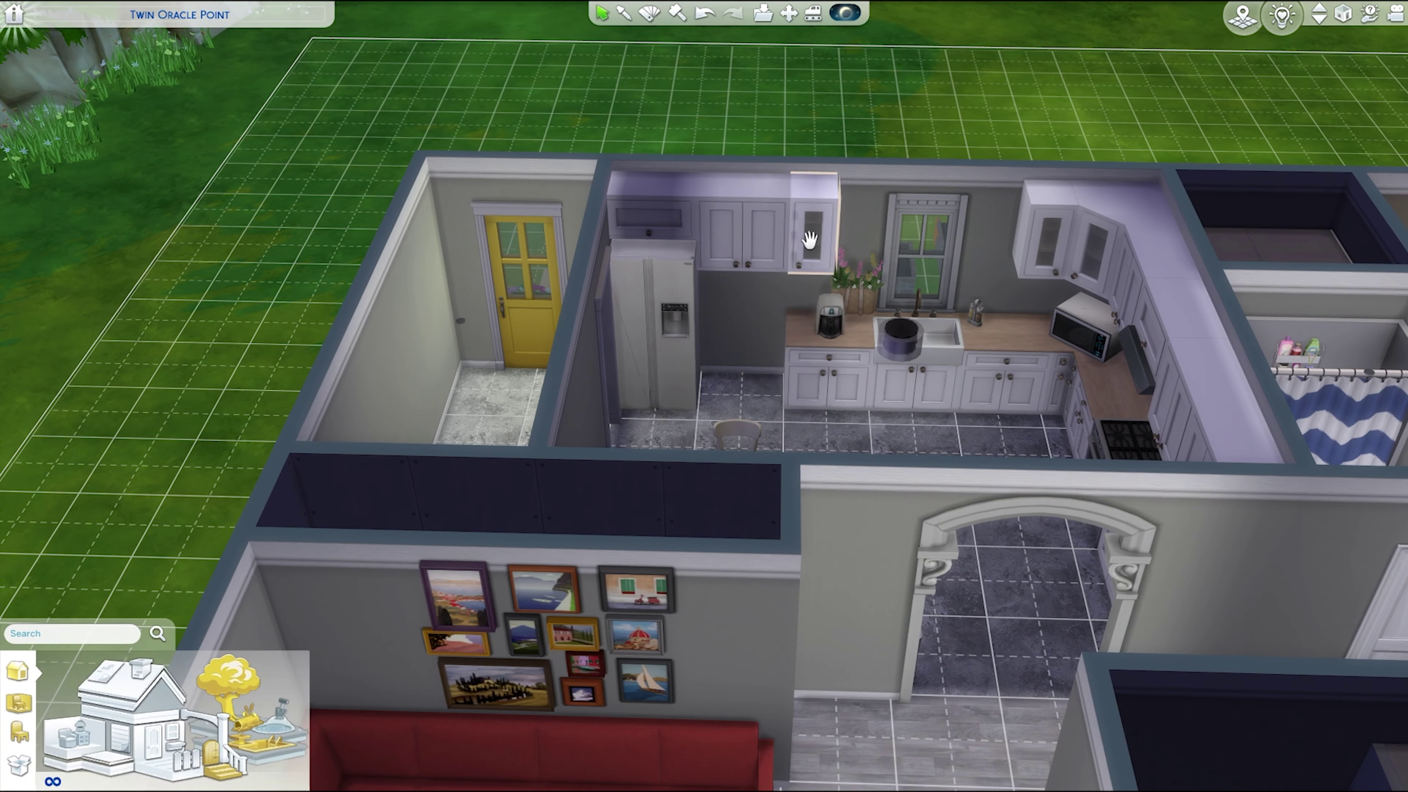
key("Escape")
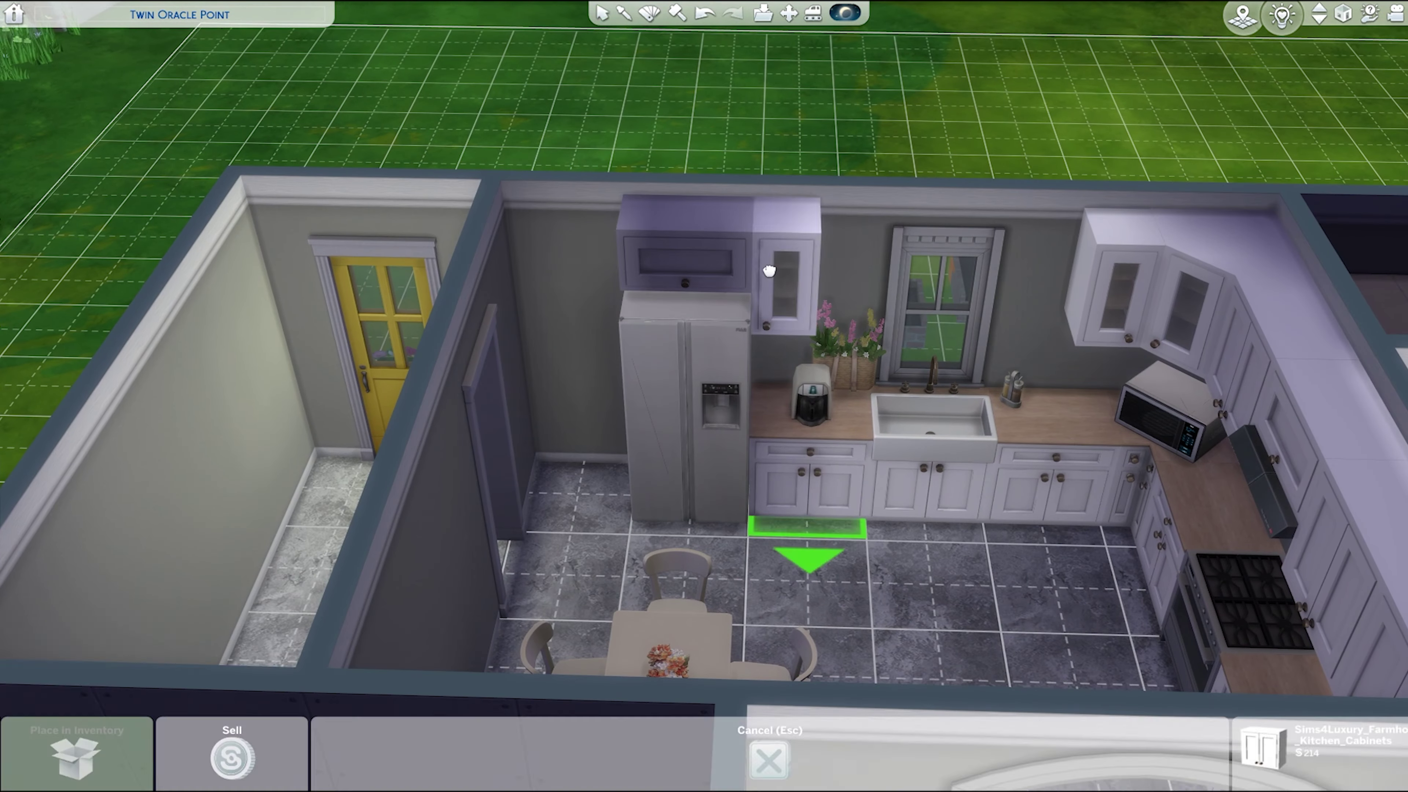
scroll(518, 384, "up", 3)
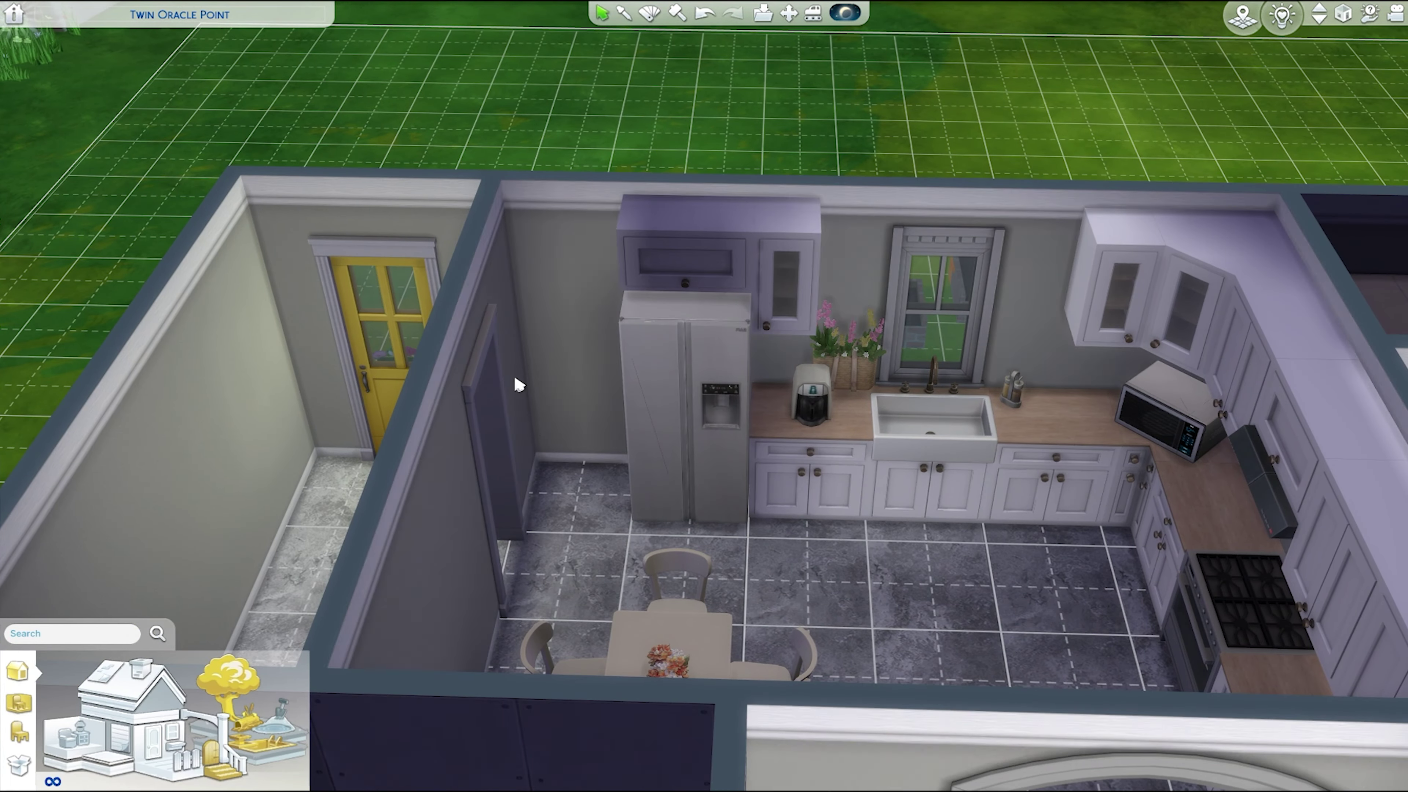
scroll(518, 385, "down", 3)
left_click(842, 278)
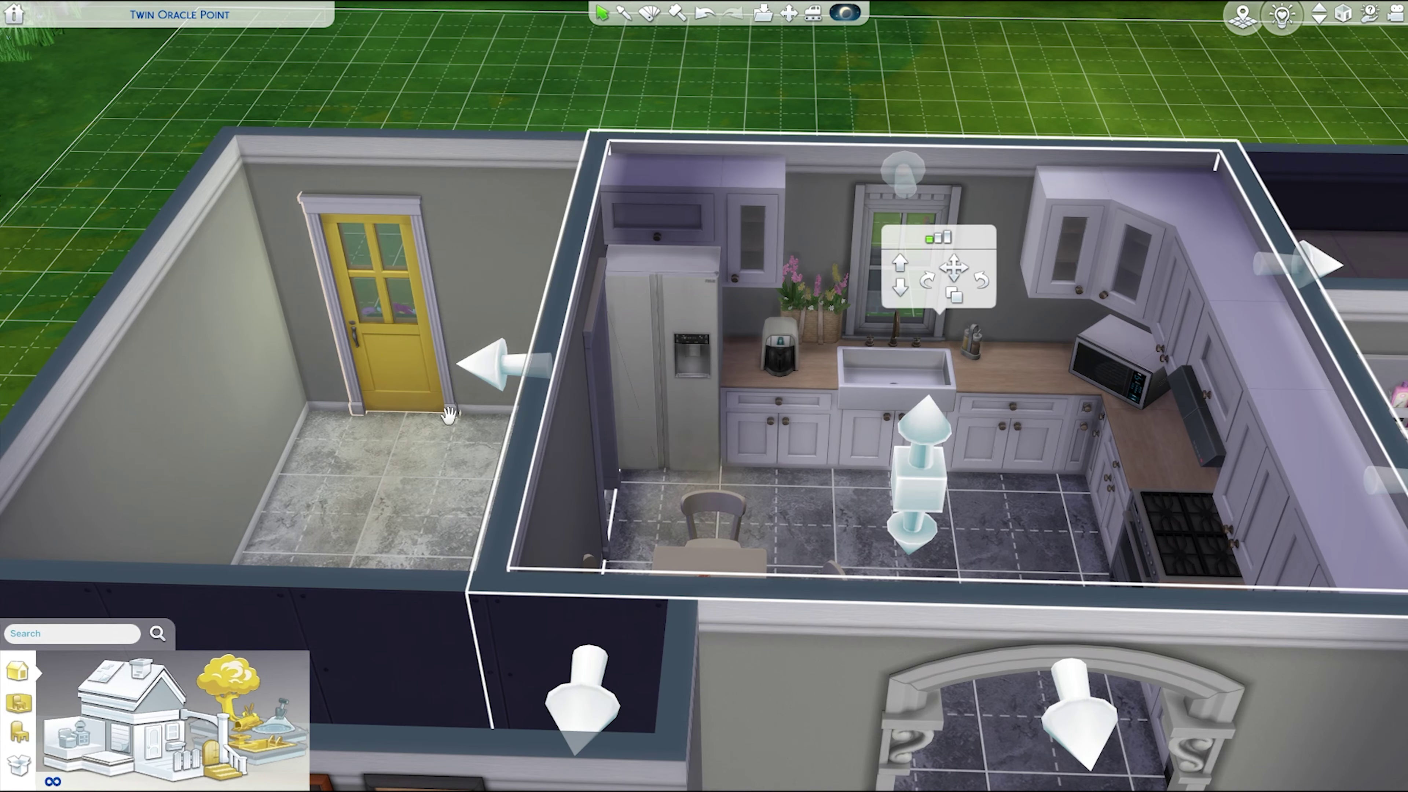
scroll(796, 690, "up", 3)
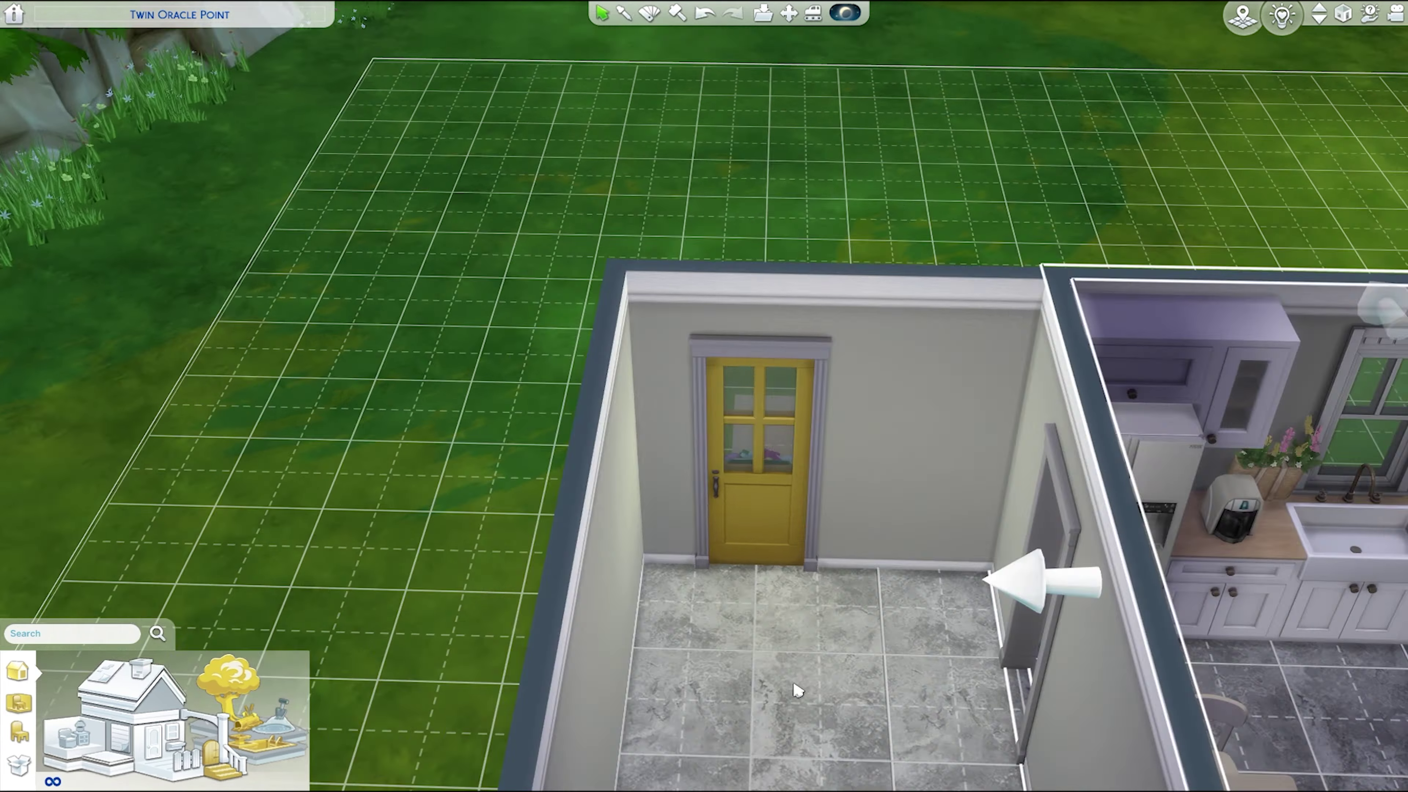
scroll(796, 690, "down", 3)
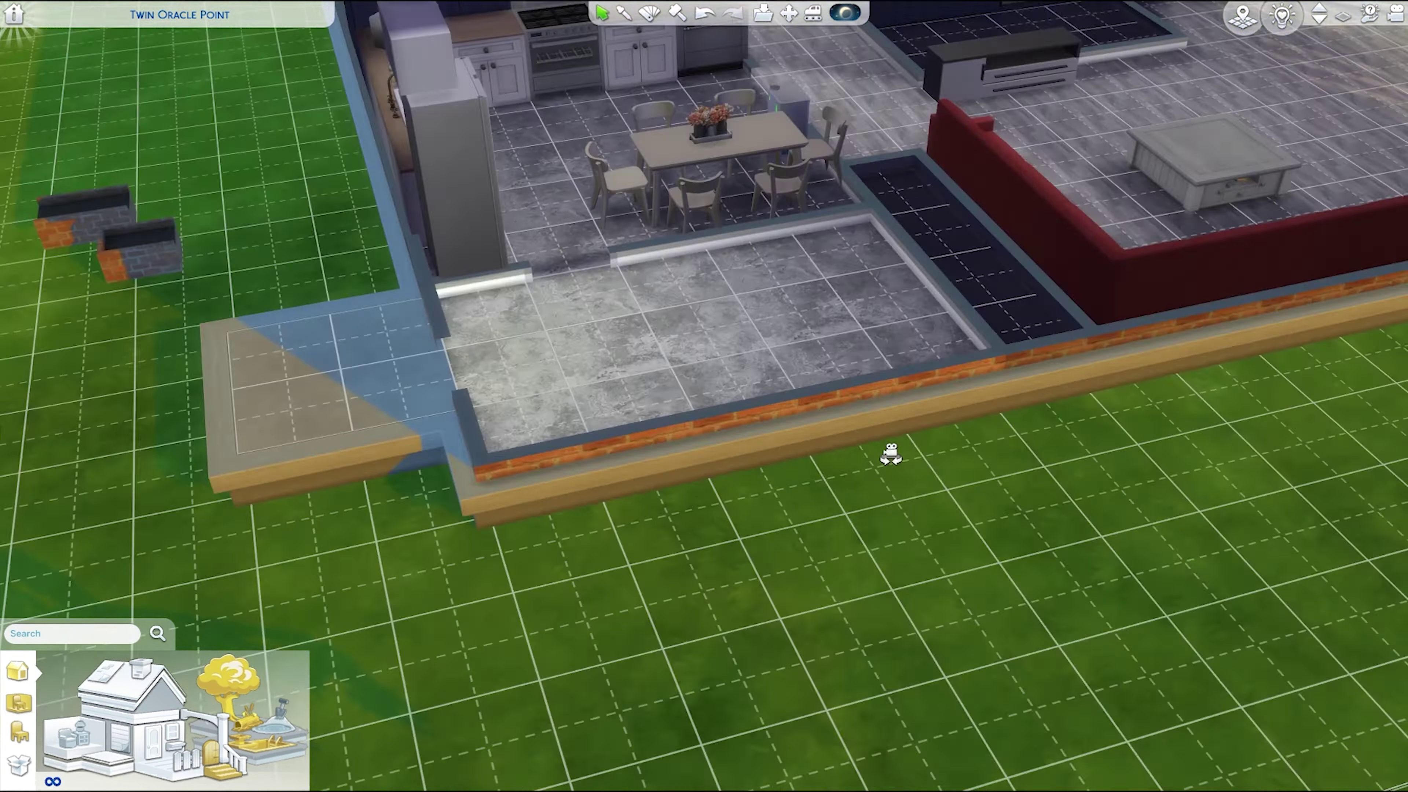
- Inspect the marble-floored entry room and the small room beside the house
left_click(885, 345)
scroll(885, 344, "up", 3)
scroll(885, 345, "down", 3)
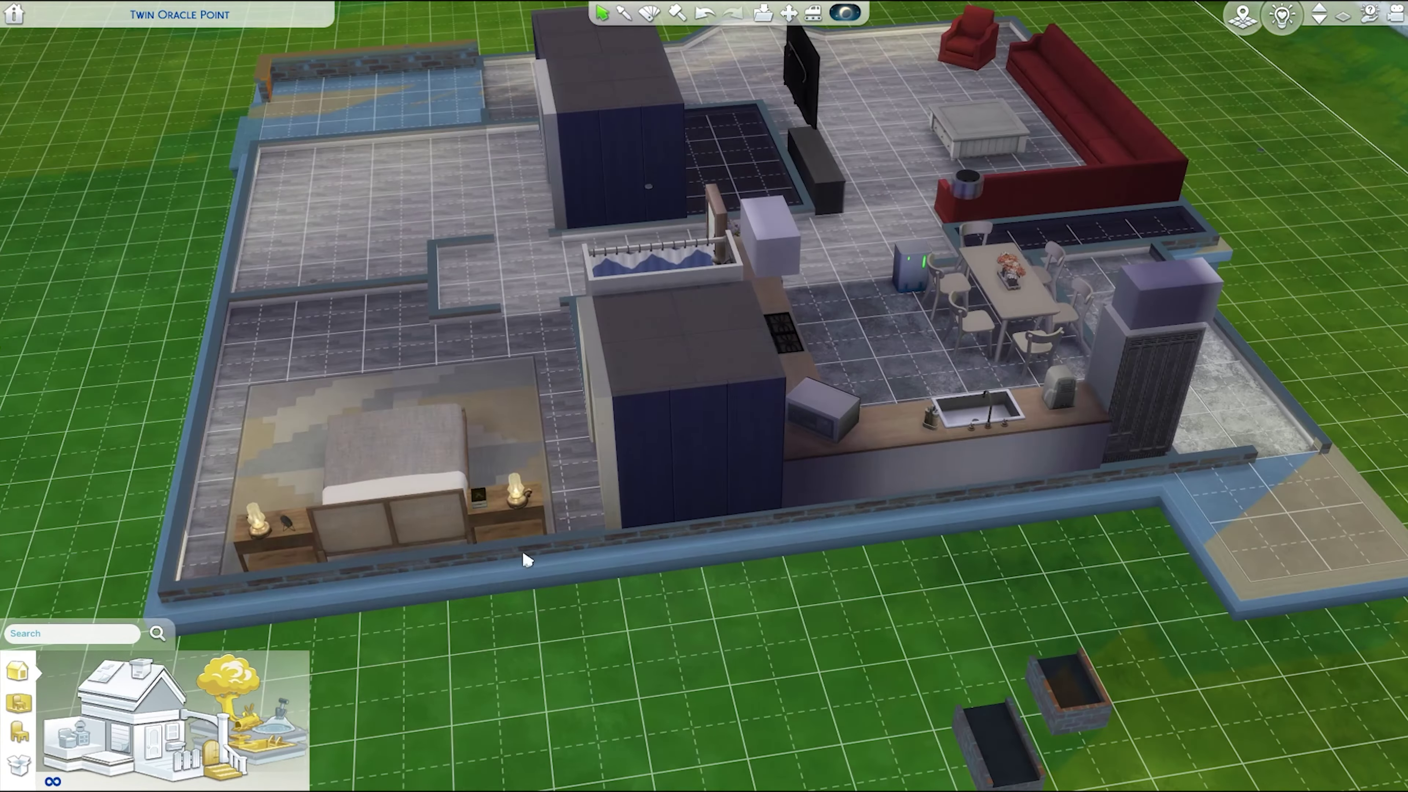
scroll(632, 394, "up", 3)
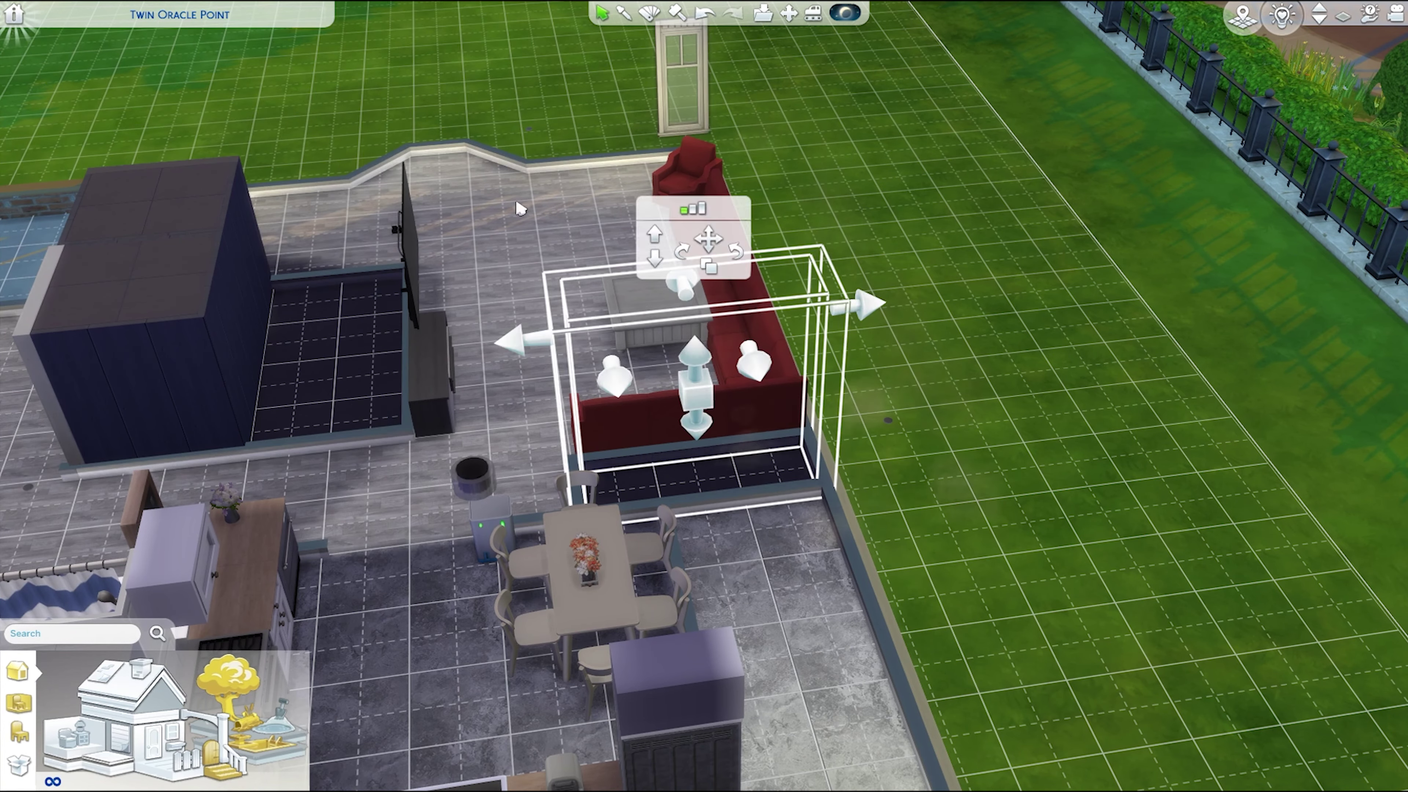
scroll(816, 362, "up", 3)
left_click(822, 297)
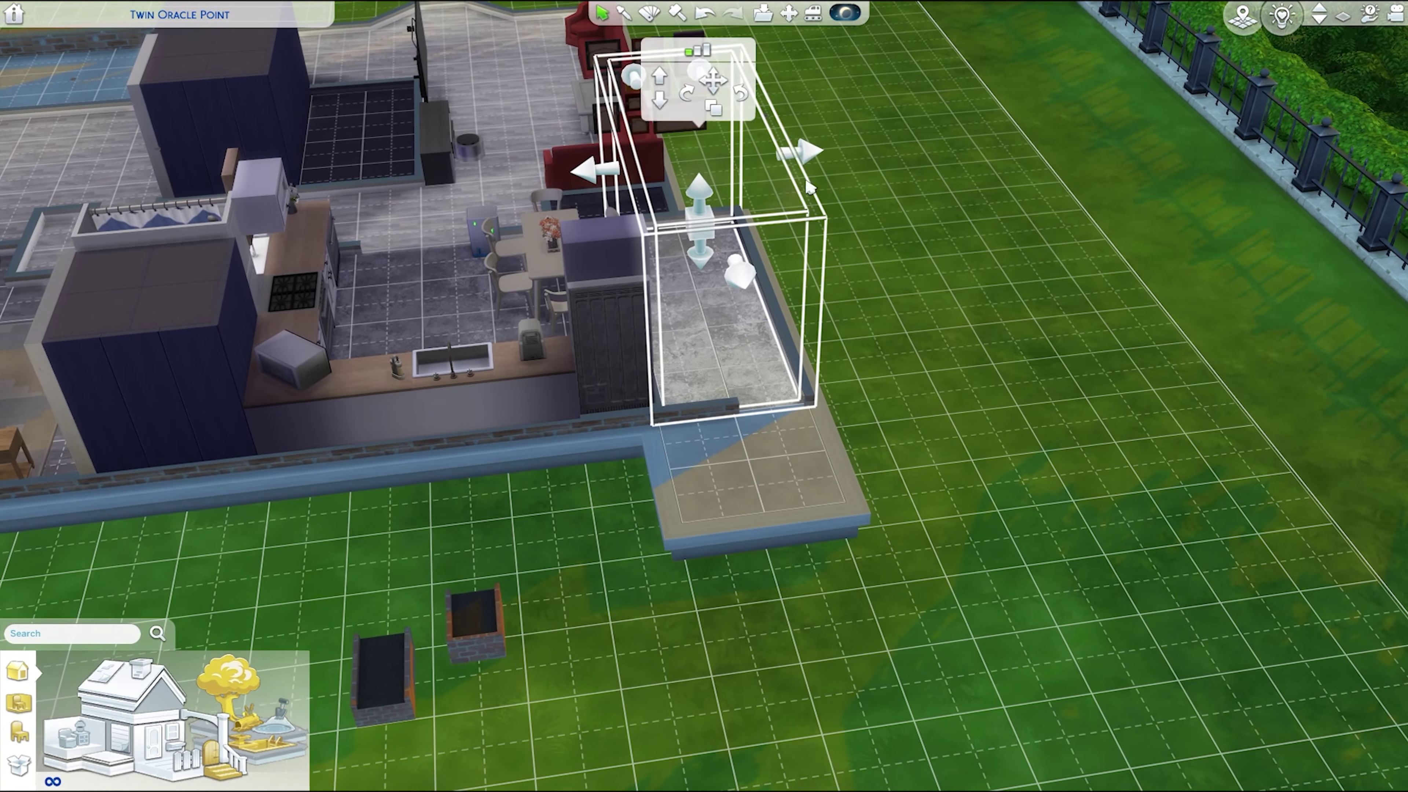
key("period")
left_click(943, 418)
scroll(776, 389, "up", 3)
left_click(593, 335)
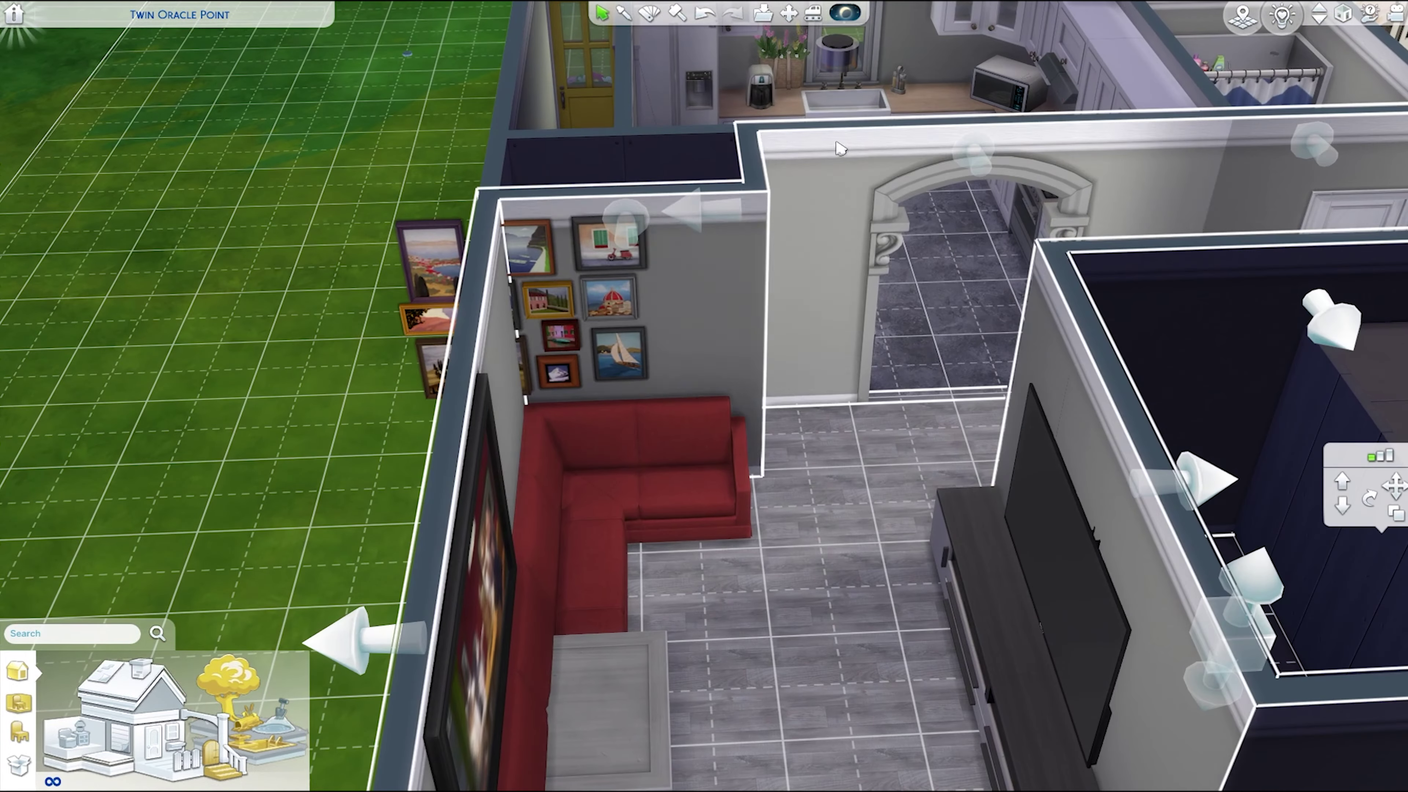
- Move the Calm Collection wall art onto the small dark room's wall
left_click(339, 521)
key("period")
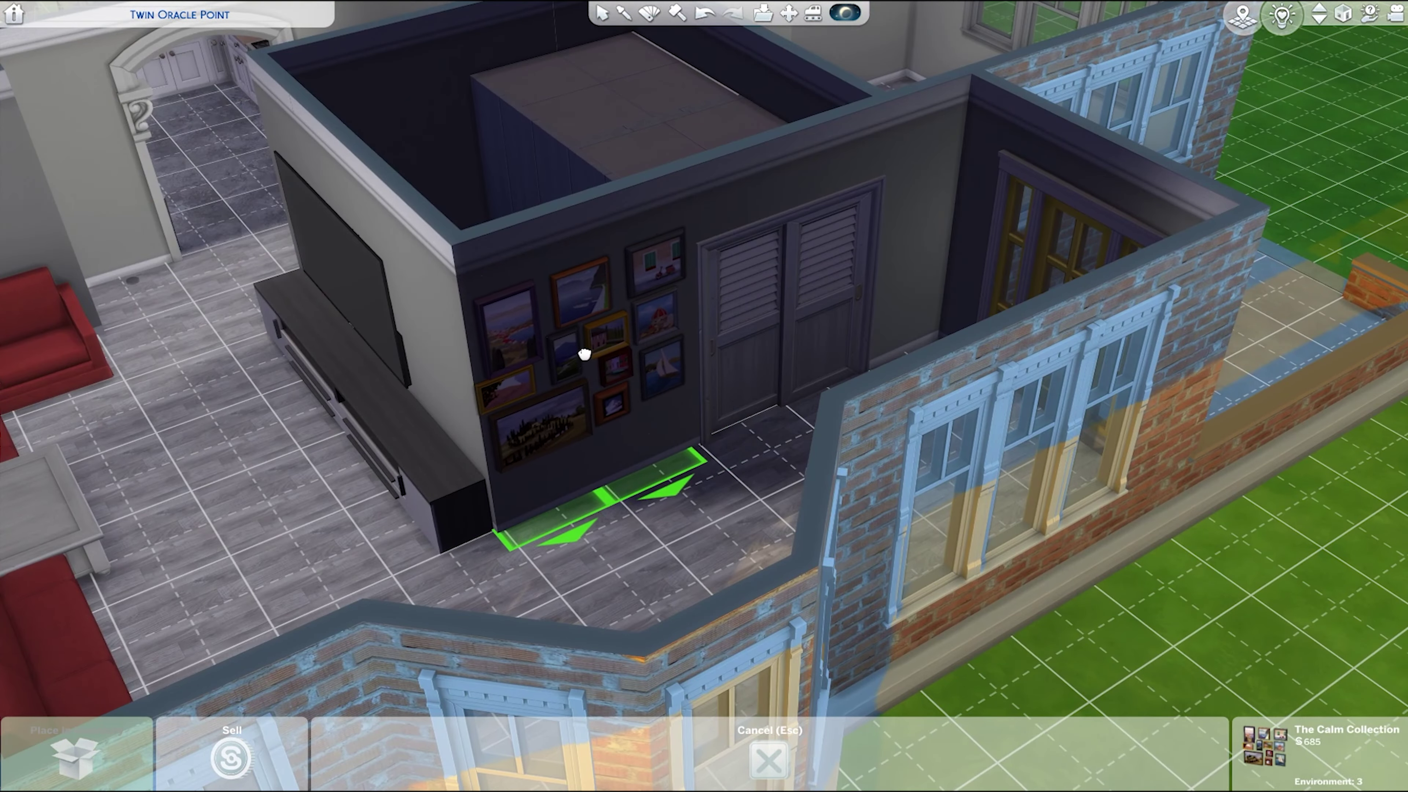
left_click(584, 354)
key("period")
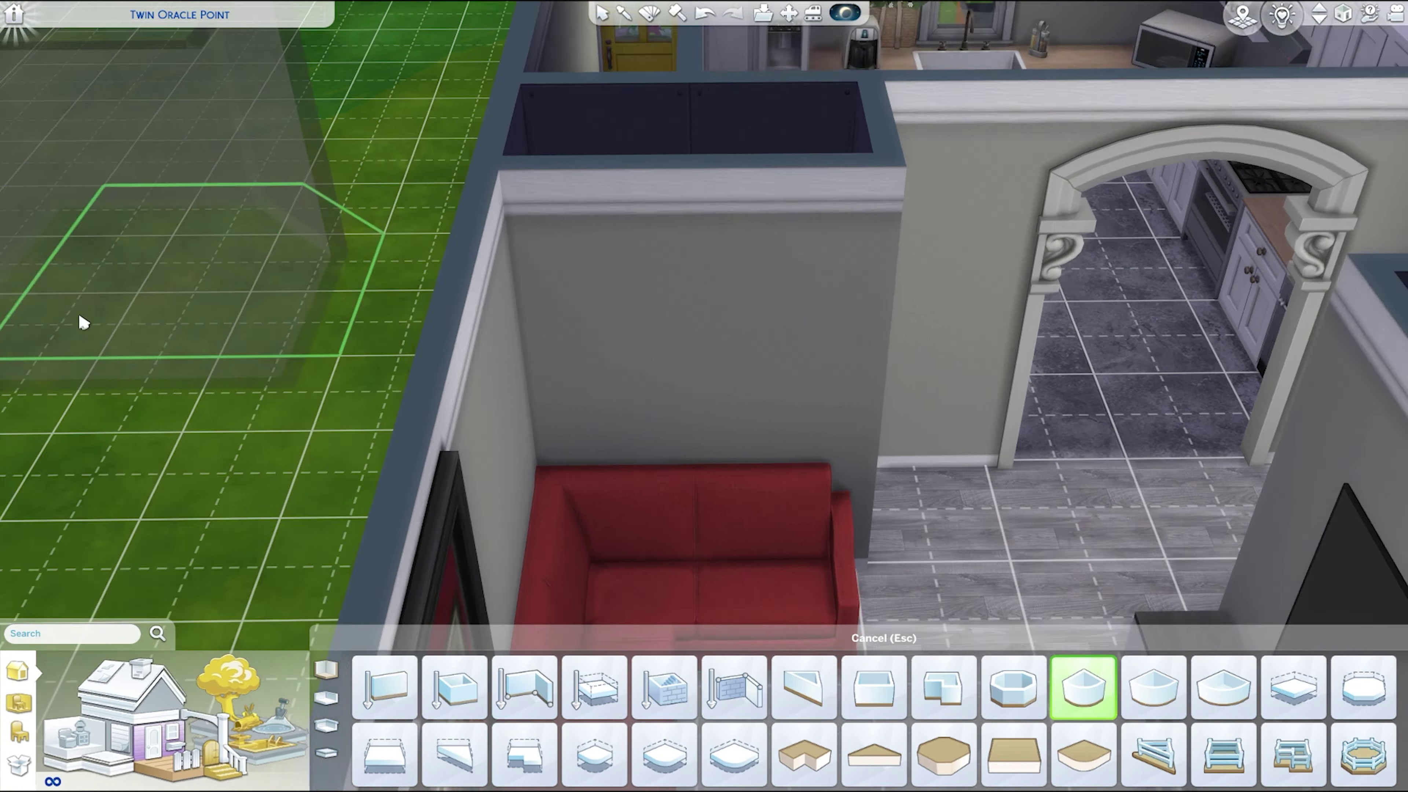
- Move the new room box into the living room
left_click(416, 167)
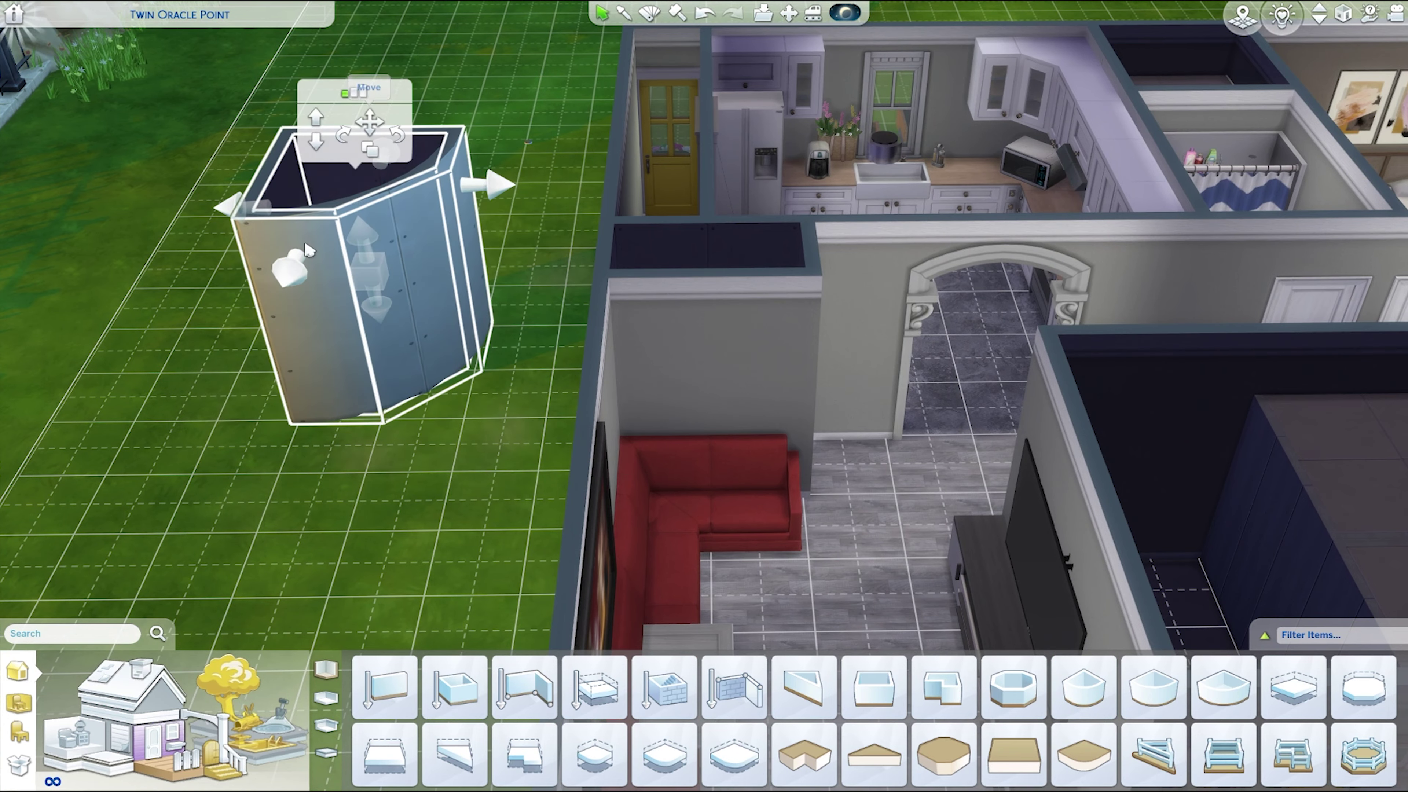
left_click_drag(332, 117, 836, 509)
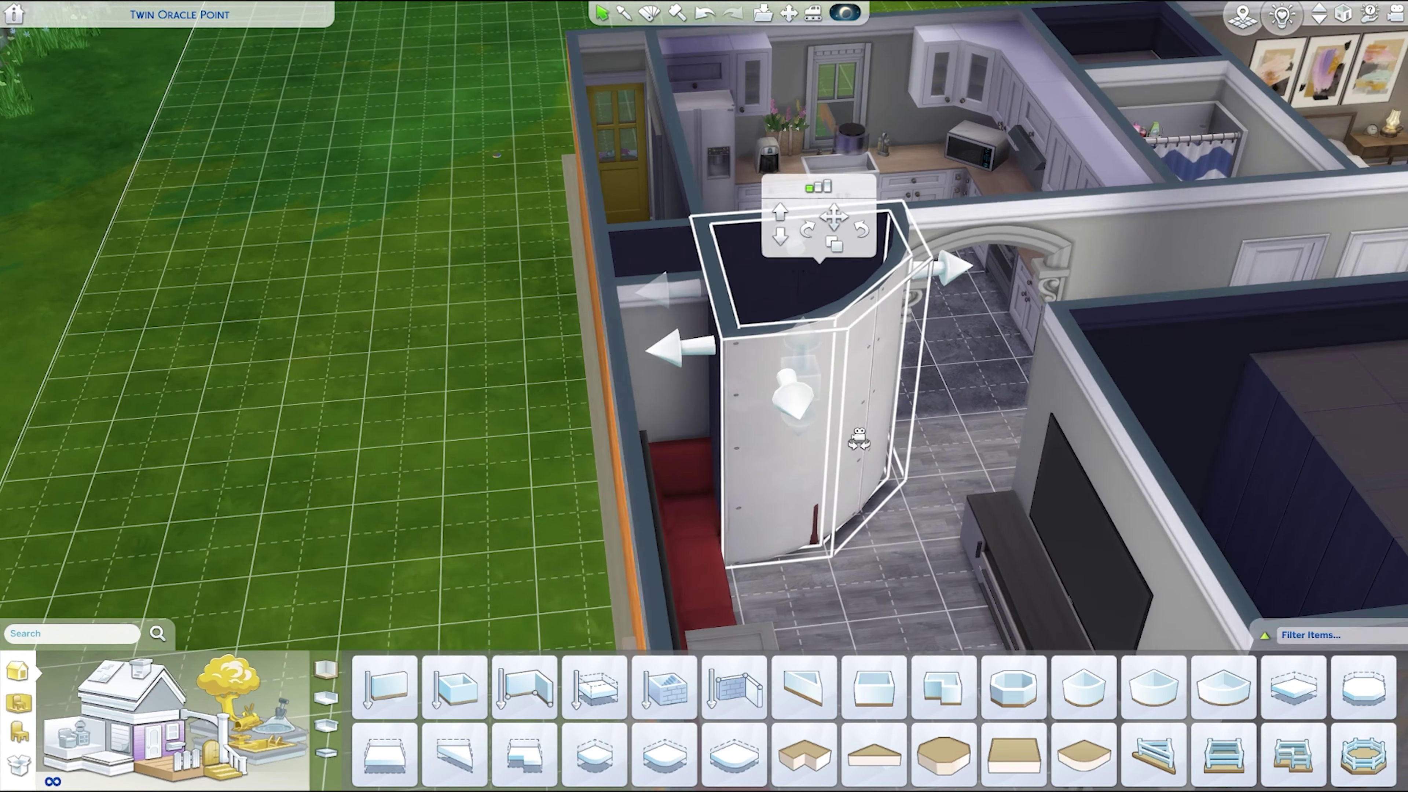
key("ctrl+z")
key("ctrl+y")
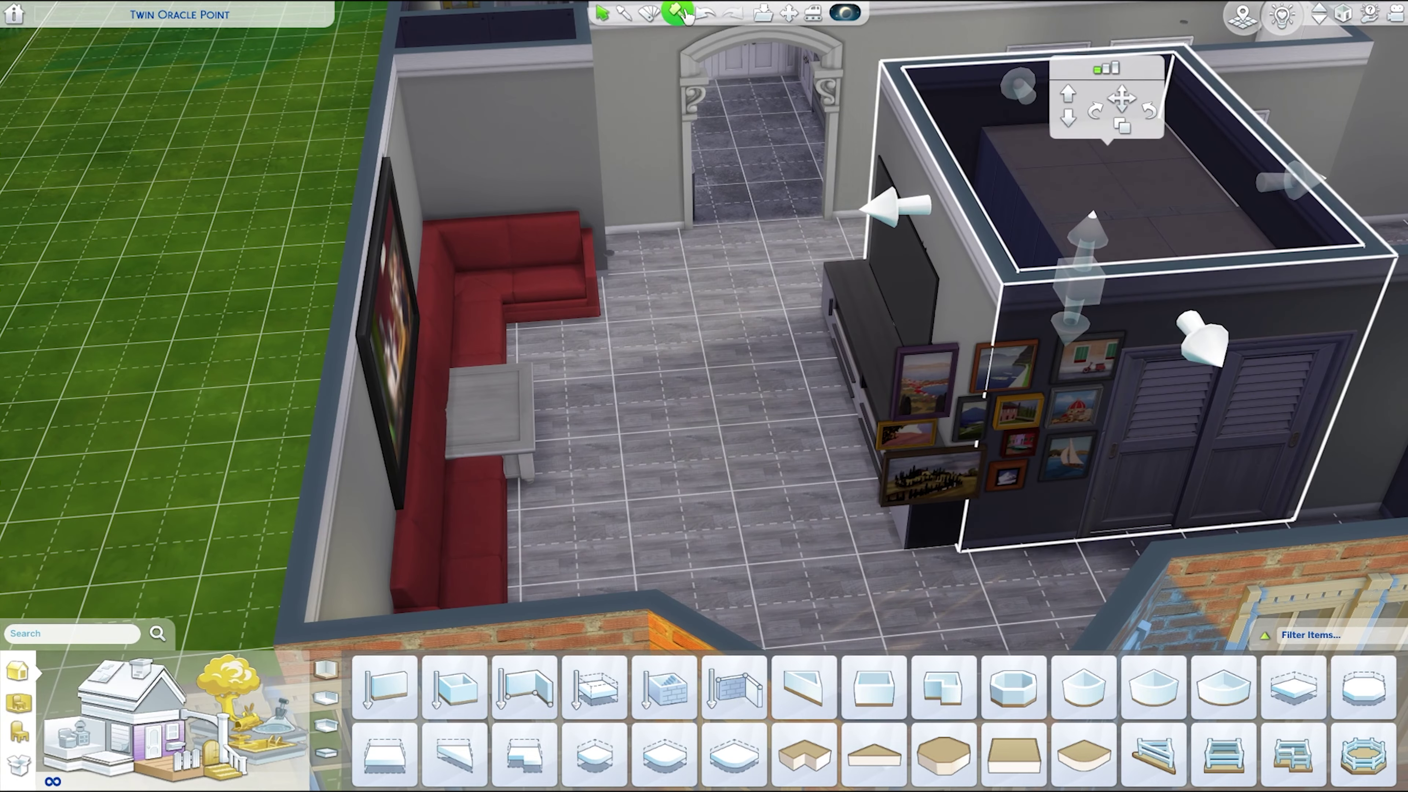
- Reposition the white door and set the armchair down in the living room
left_click(686, 16)
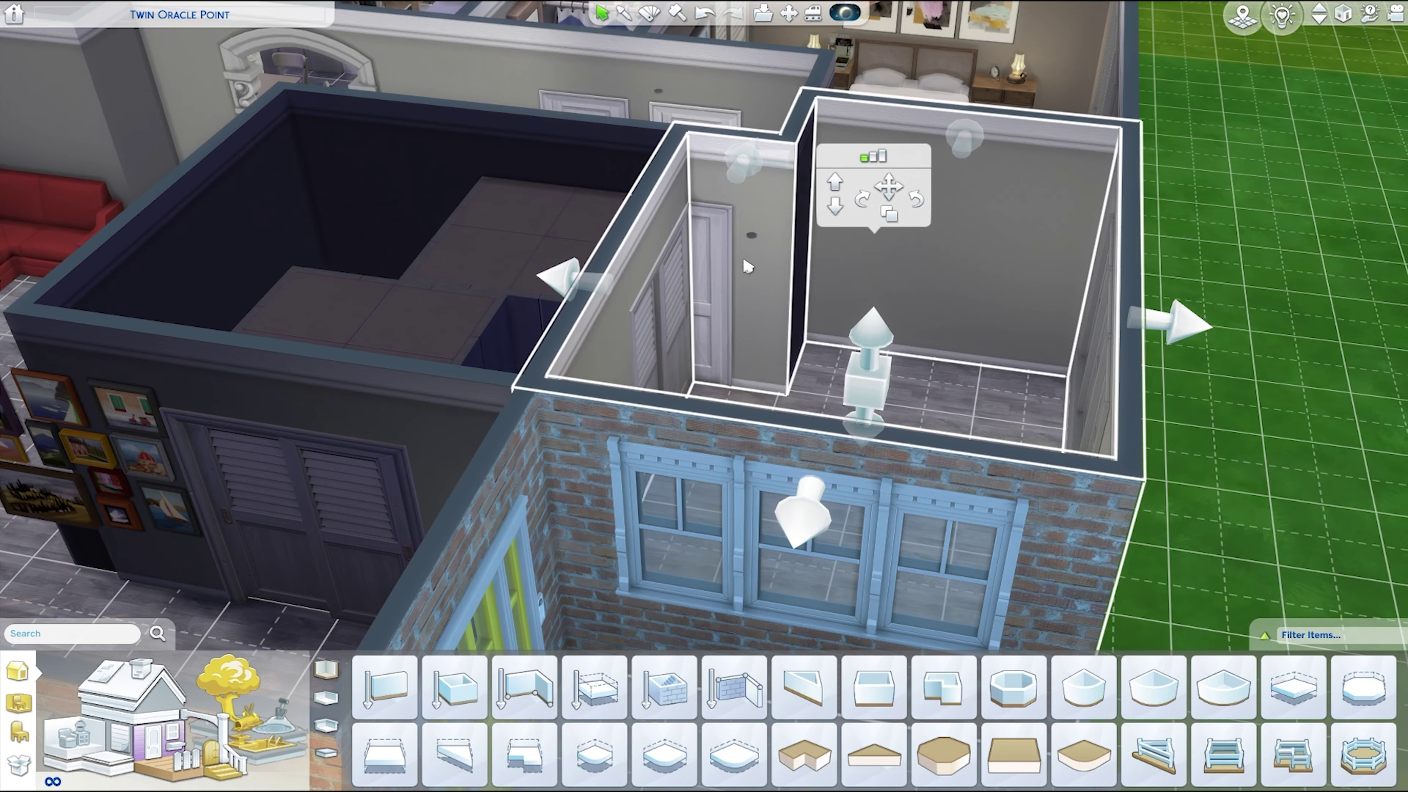
left_click(747, 294)
left_click(747, 294)
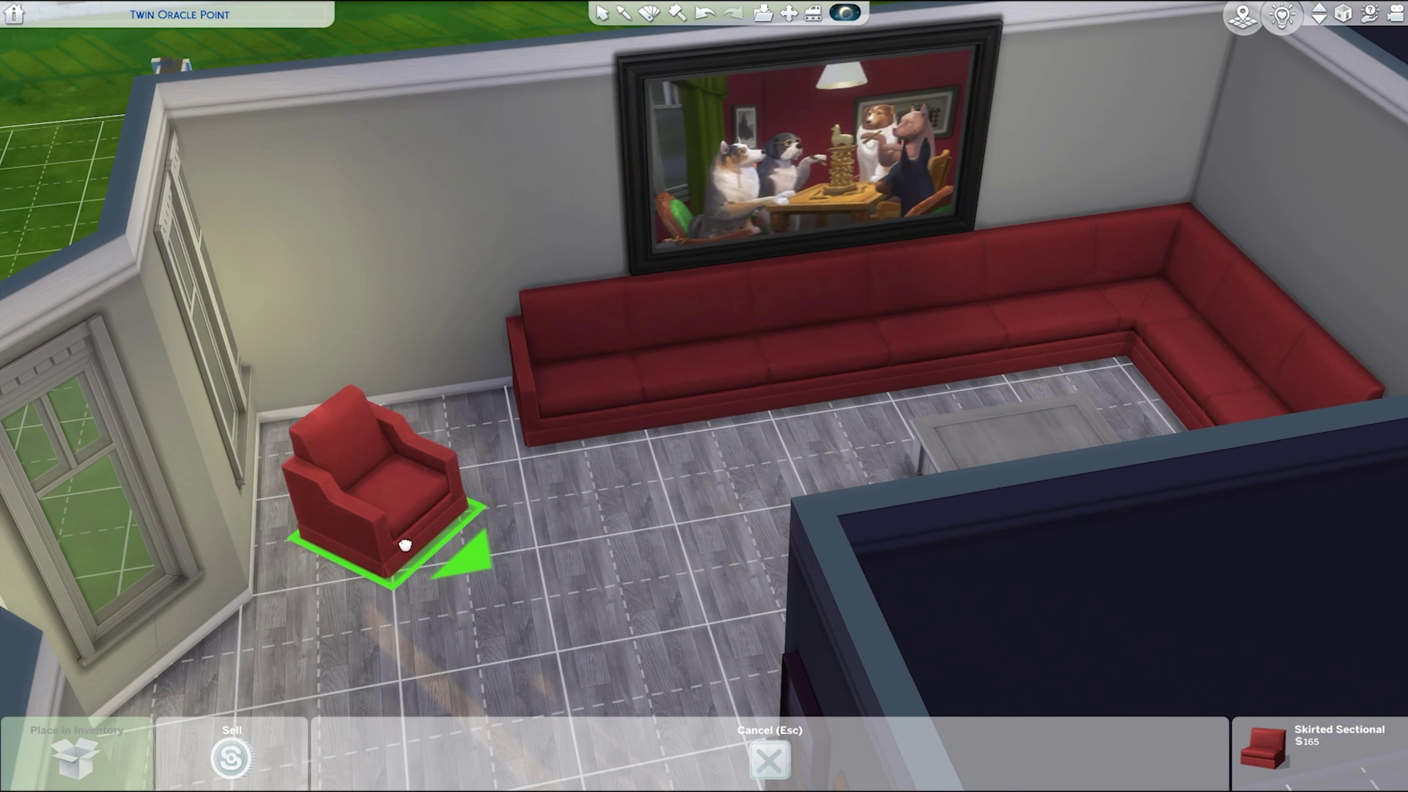
left_click(430, 531)
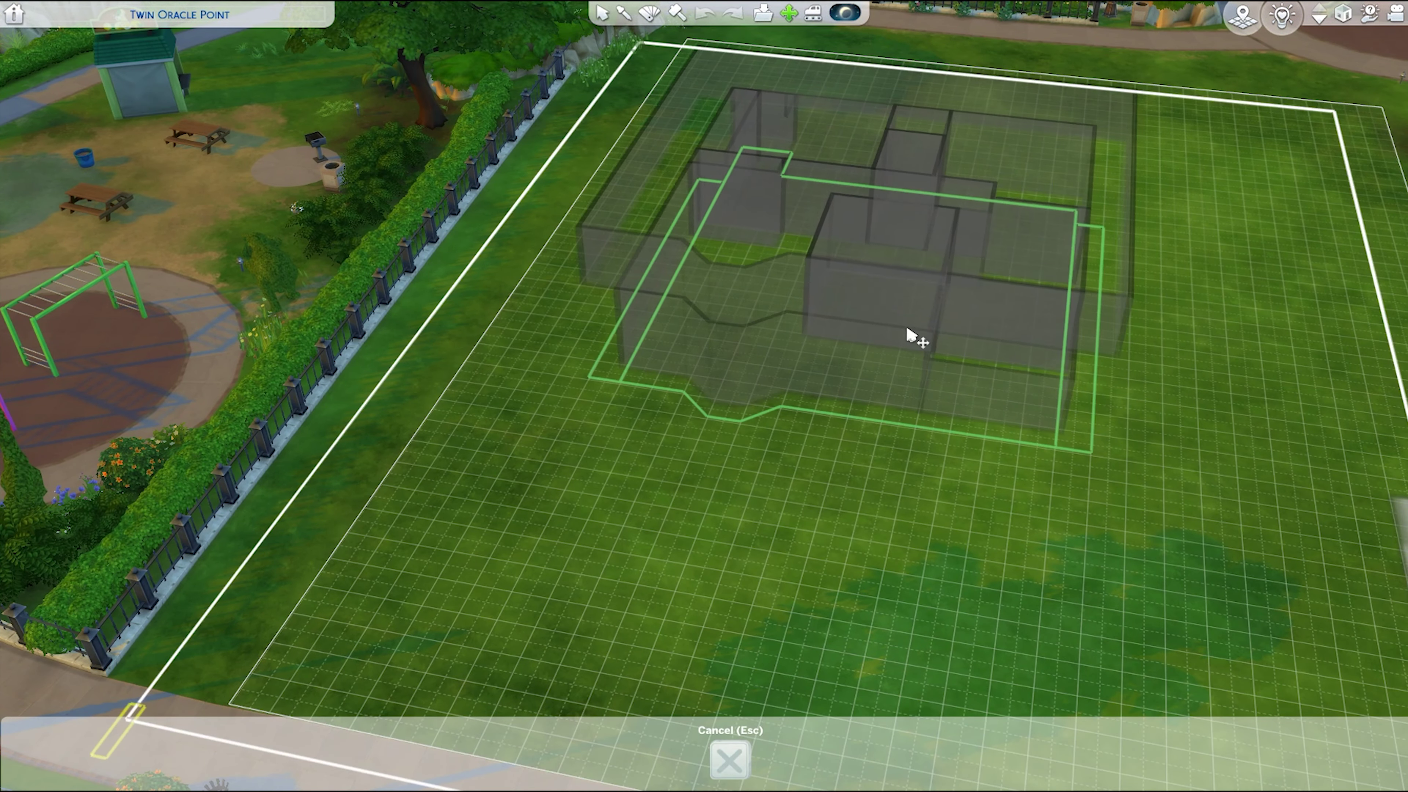
- Place the saved house on the lot and drag out a rectangular garage room beside it
left_click(908, 335)
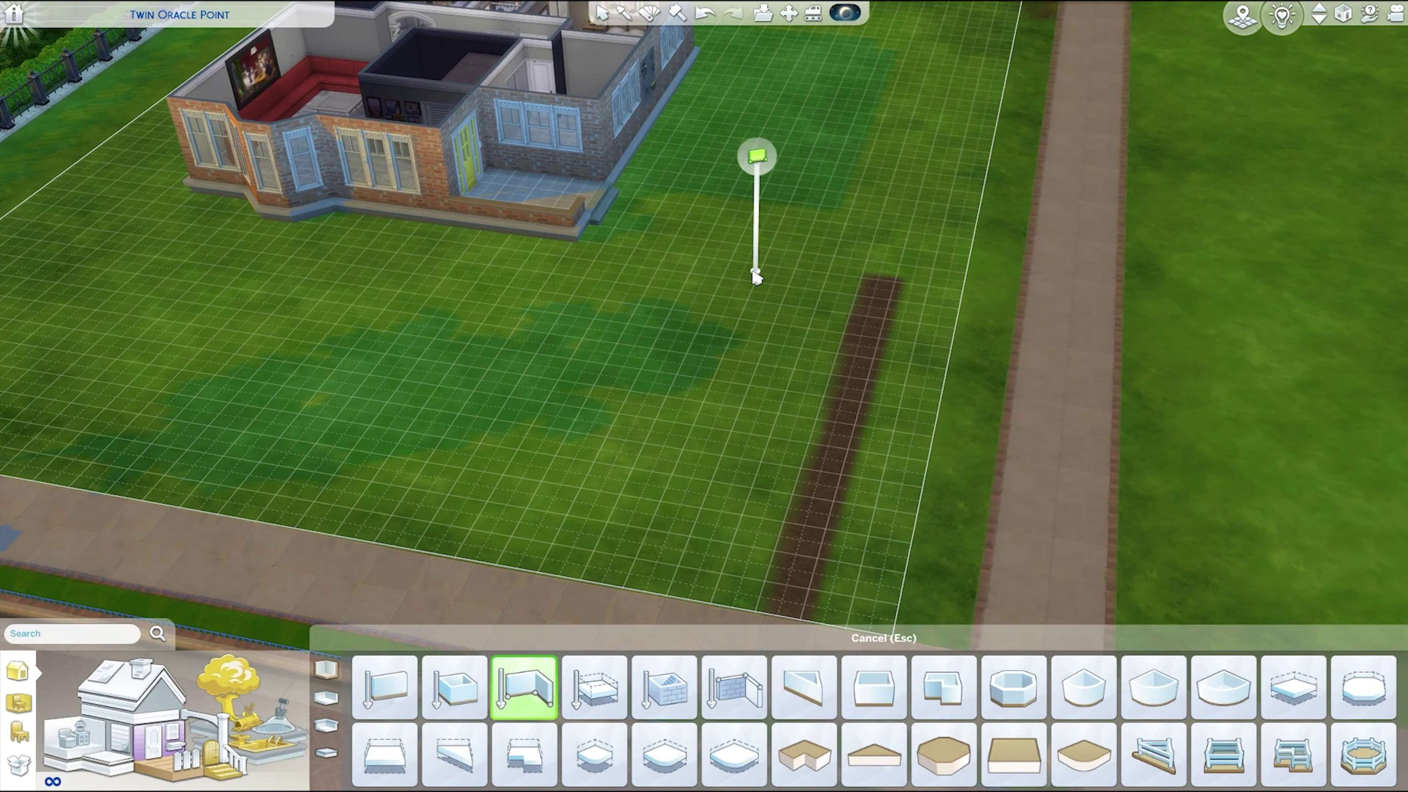
left_click_drag(977, 122, 977, 122)
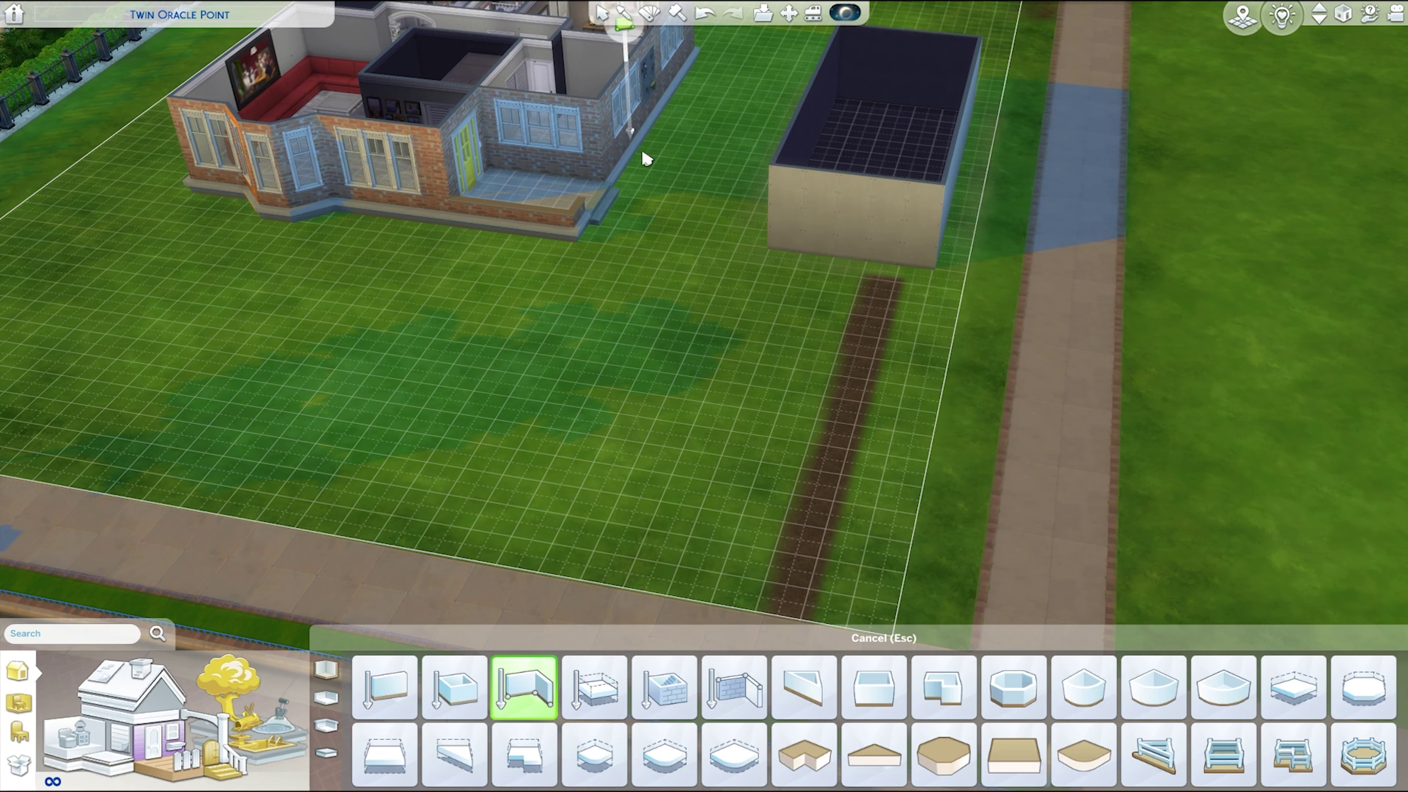
left_click(274, 716)
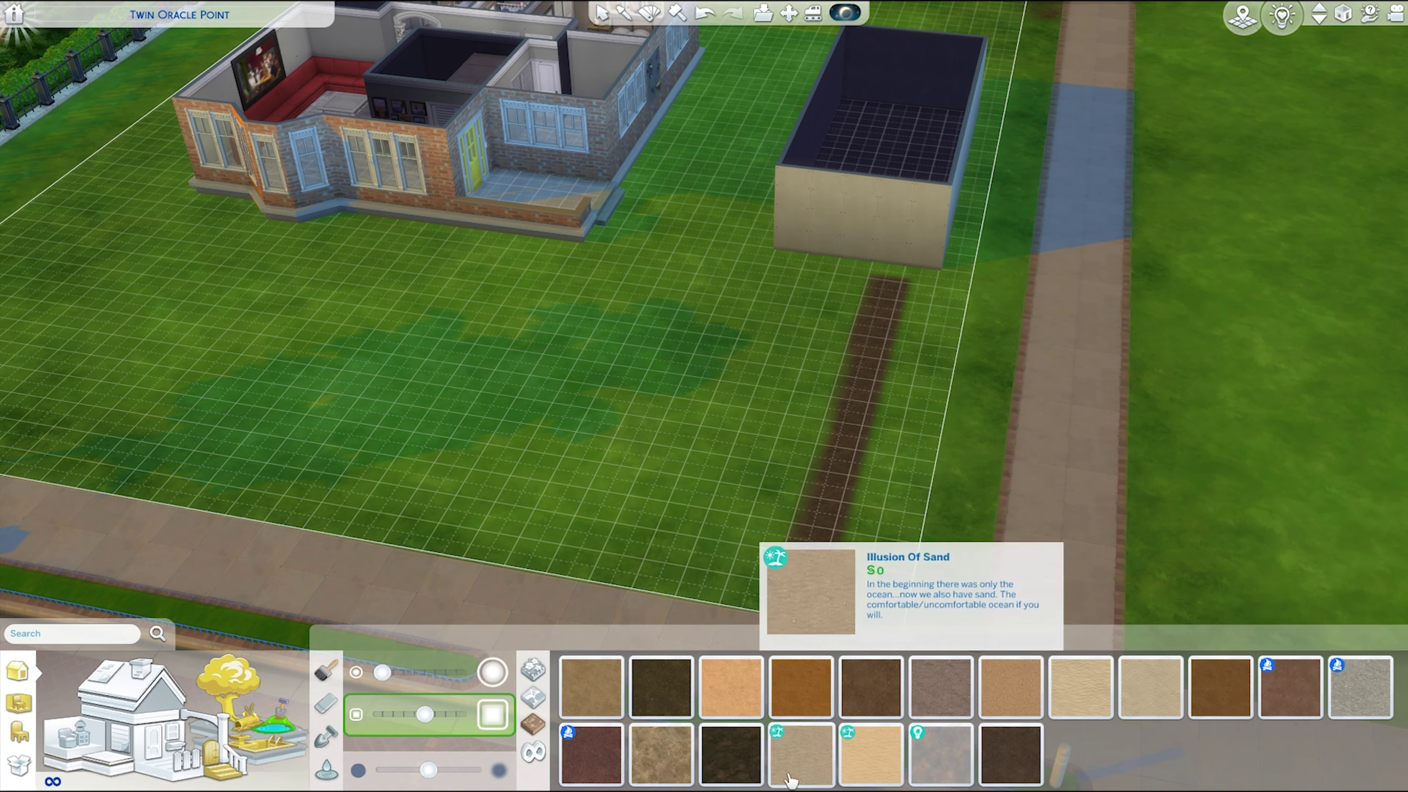
- Paint dark mud around the garage and a dark path up to the front door
left_click(1009, 754)
mouse_move(886, 316)
left_mouse_down()
mouse_move(889, 348)
mouse_move(807, 481)
mouse_move(801, 455)
left_mouse_up()
scroll(1005, 305, "down", 2)
key("e")
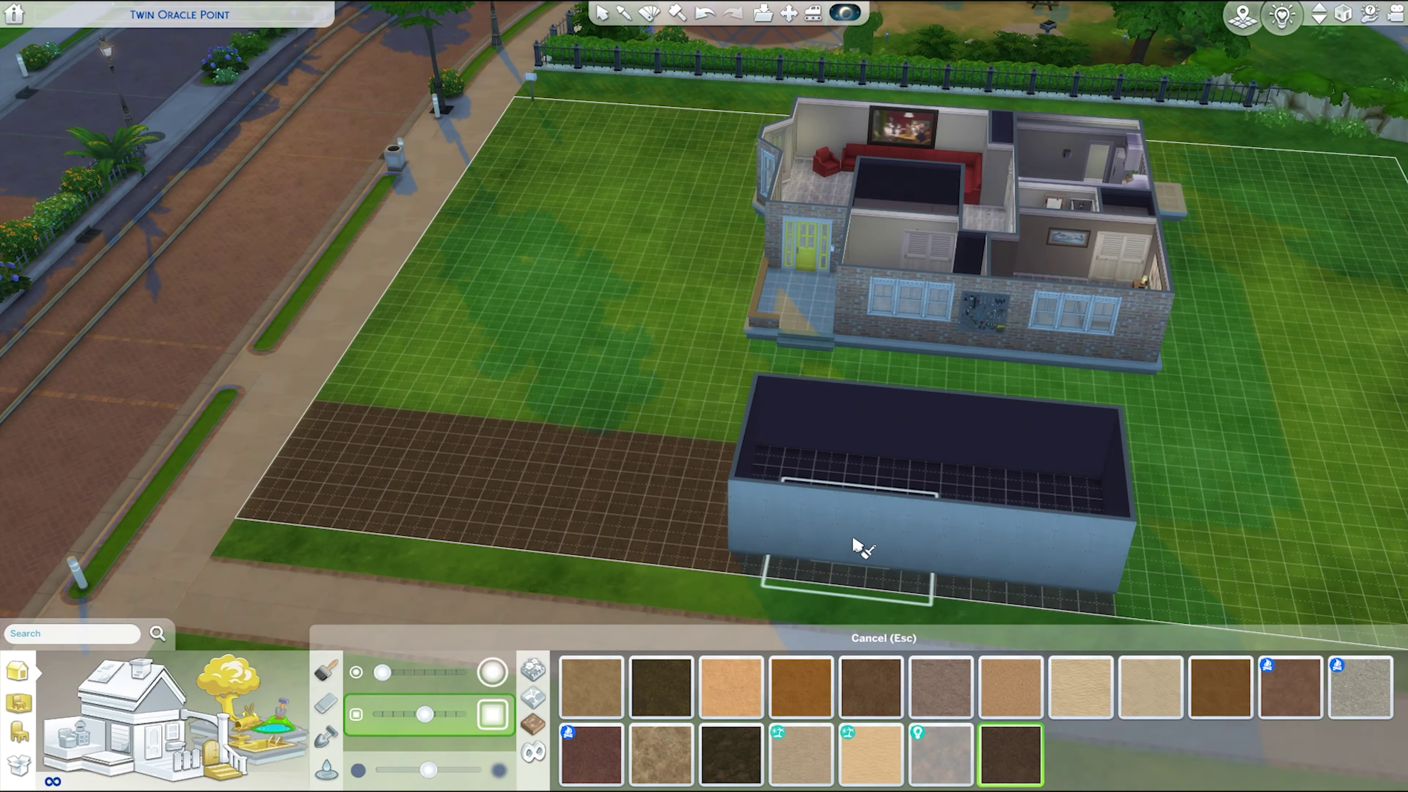
scroll(1005, 550, "down", 1)
key("e")
key("e")
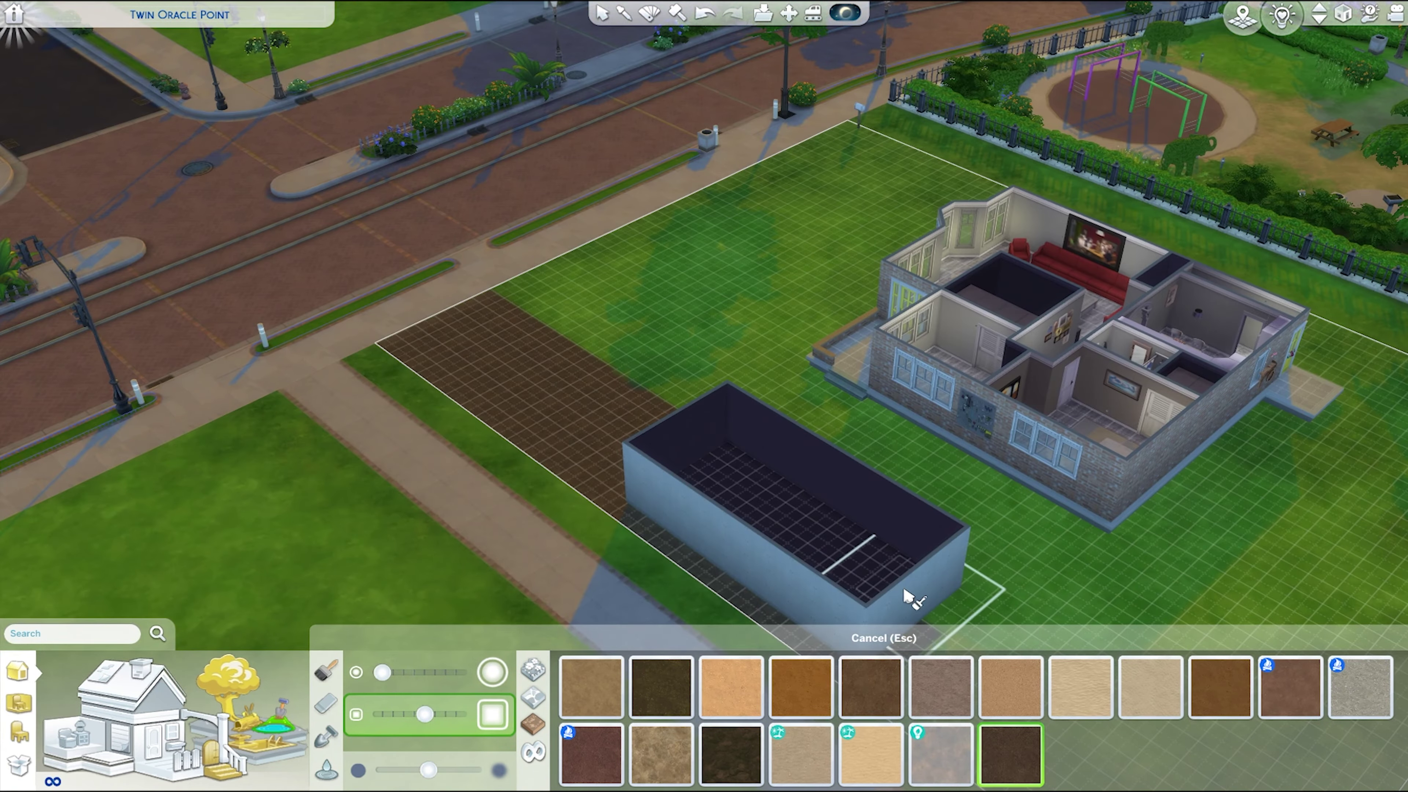
scroll(700, 289, "up", 3)
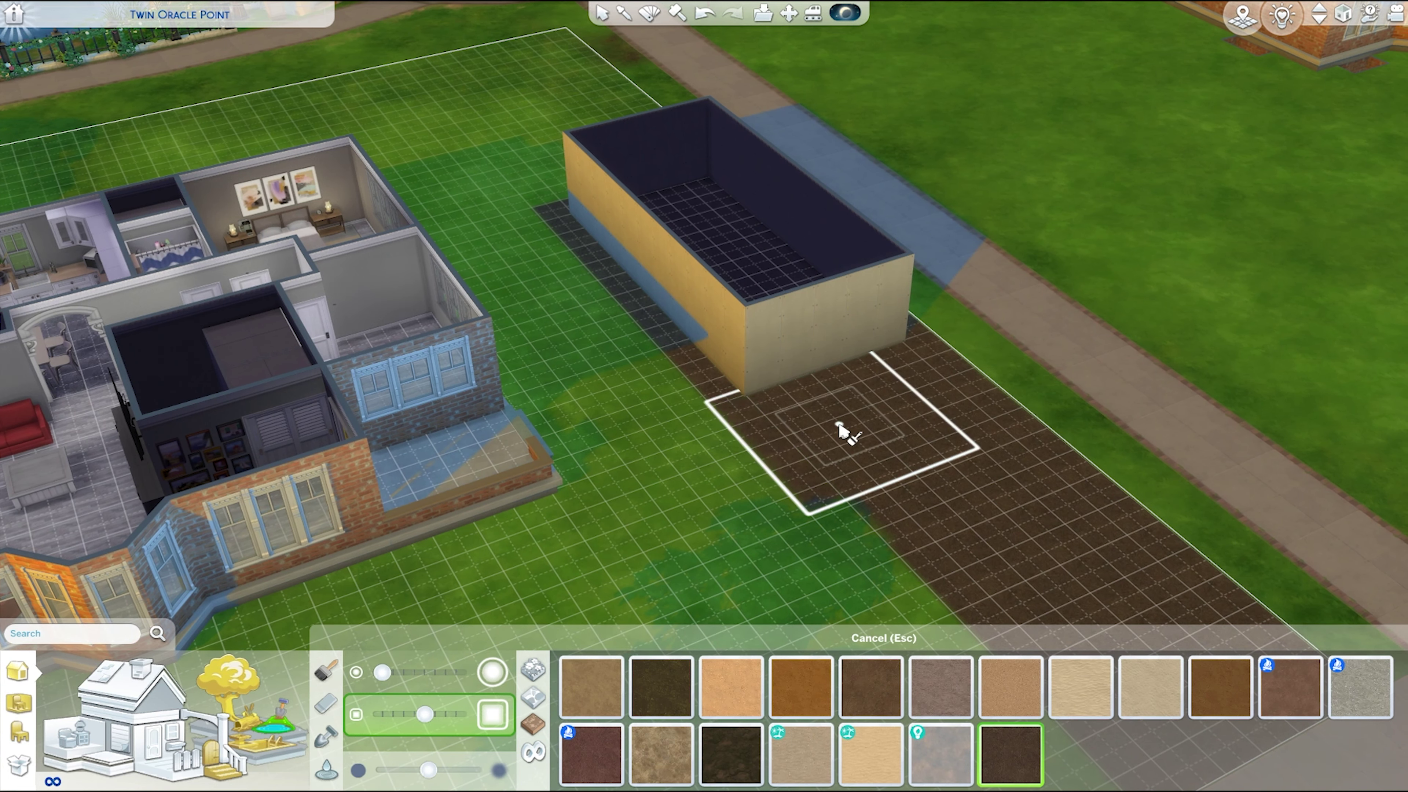
scroll(839, 429, "down", 2)
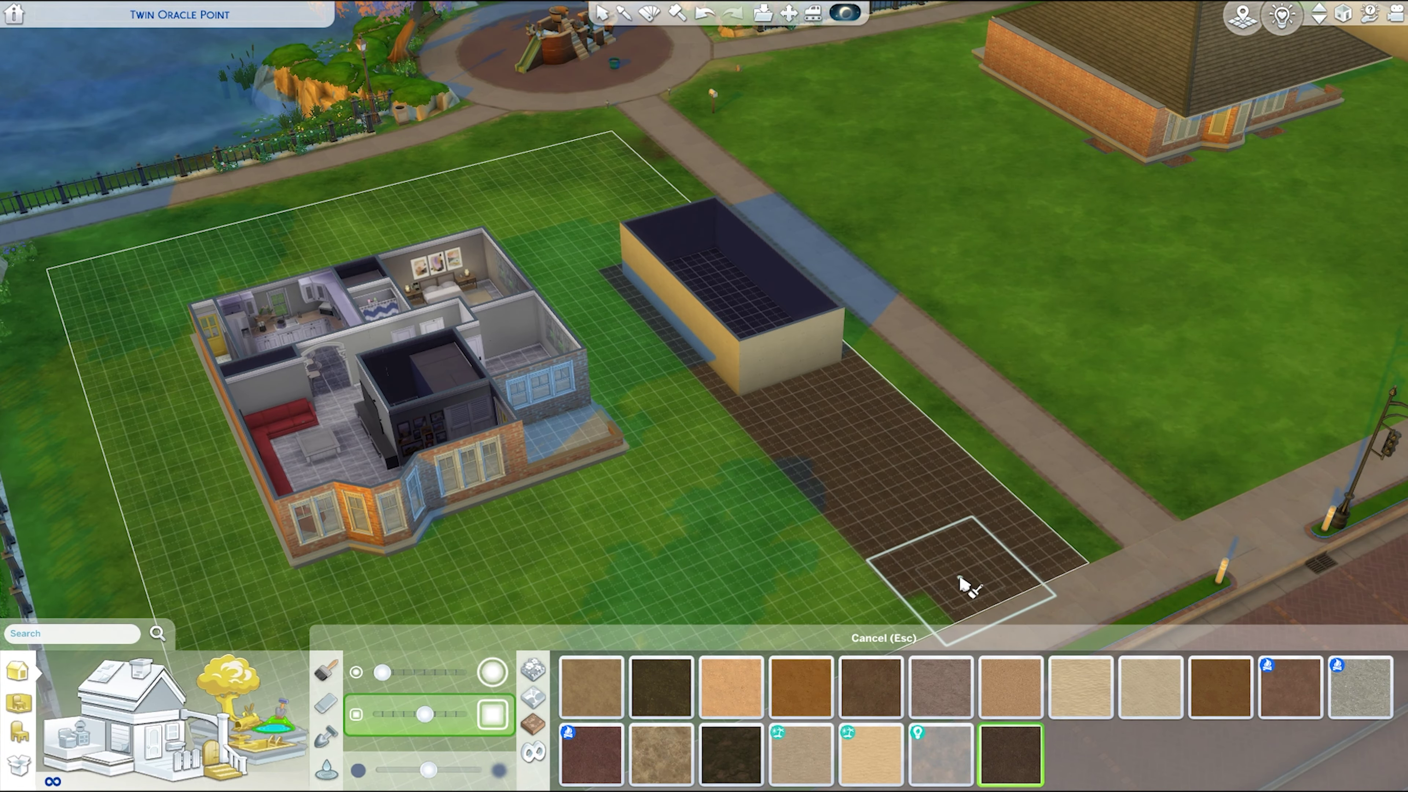
key("e")
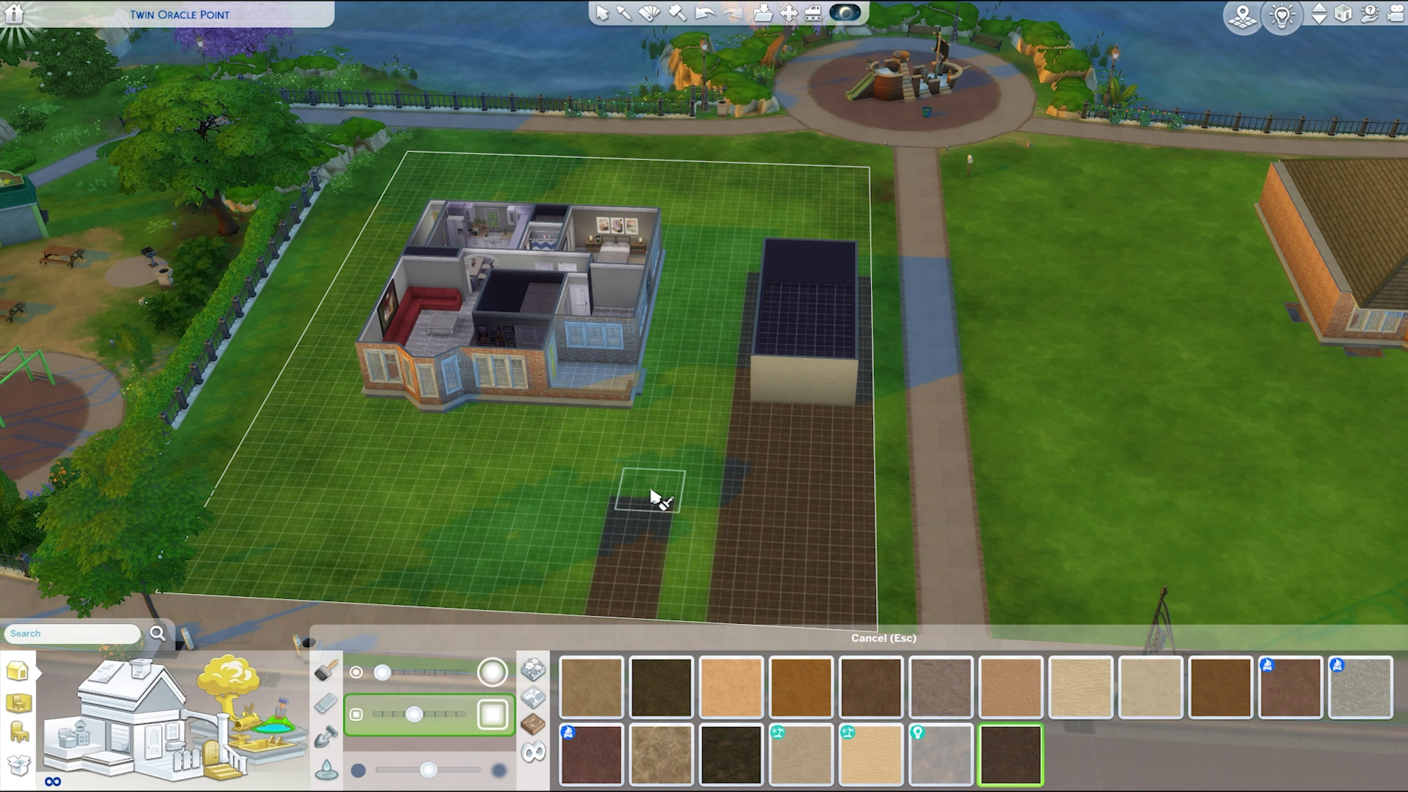
scroll(649, 493, "up", 2)
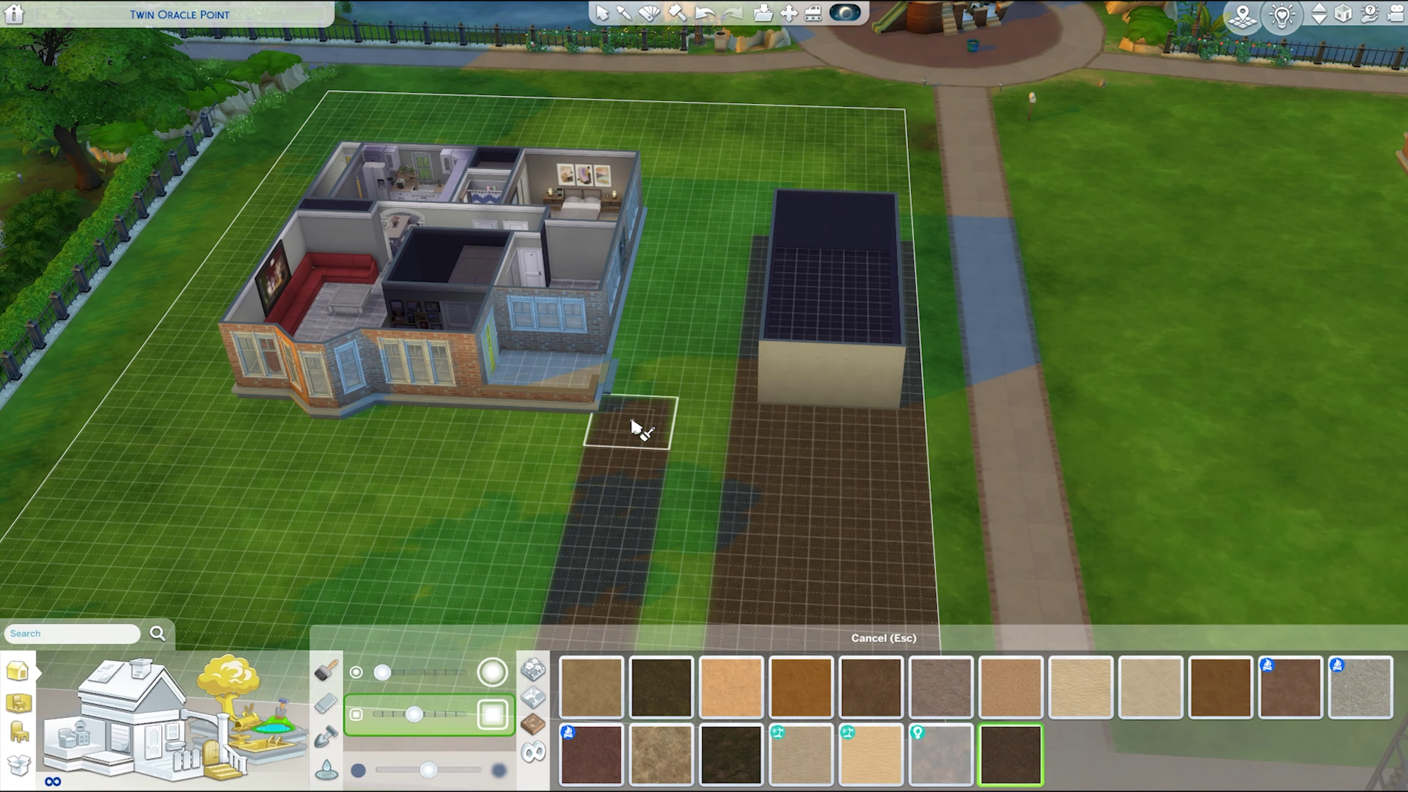
scroll(652, 384, "up", 1)
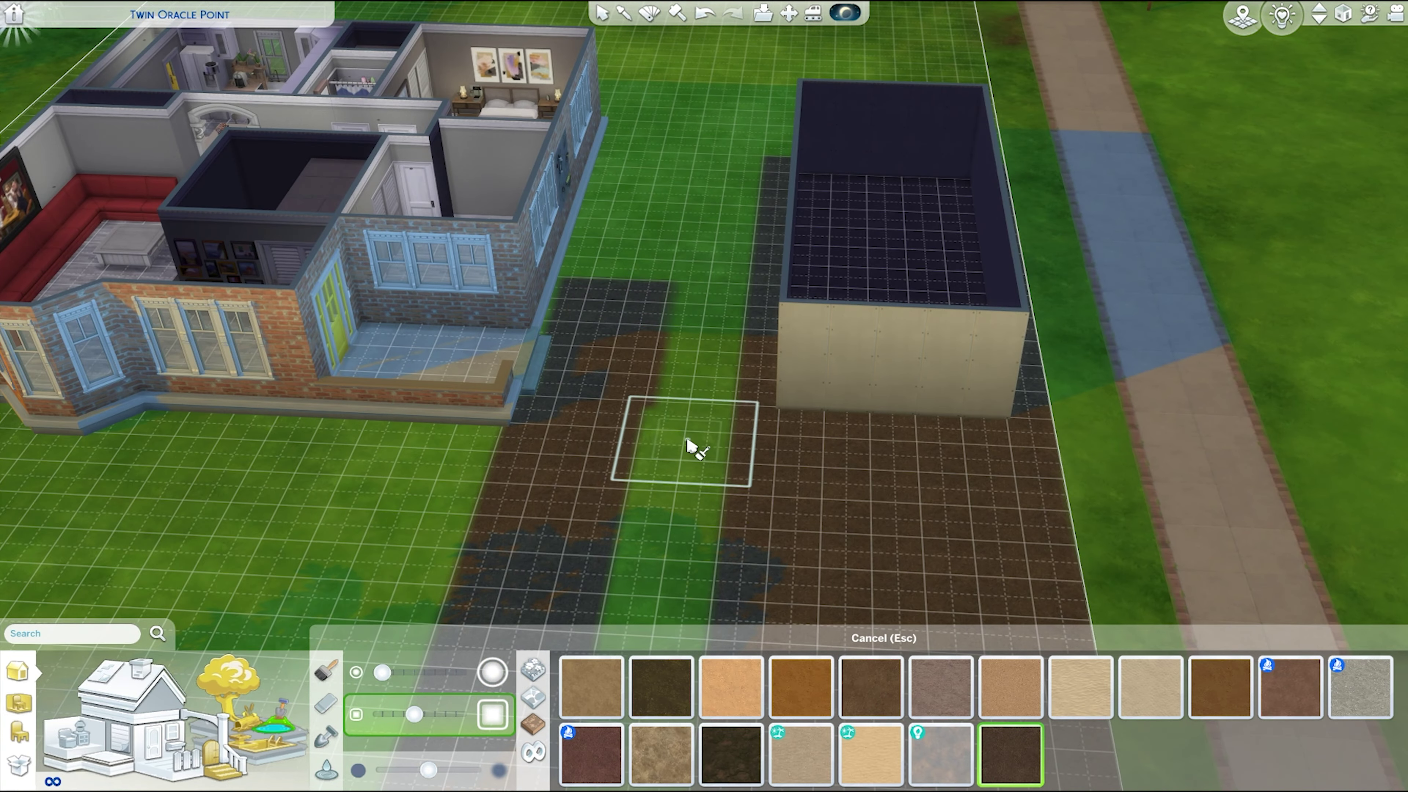
scroll(690, 447, "up", 2)
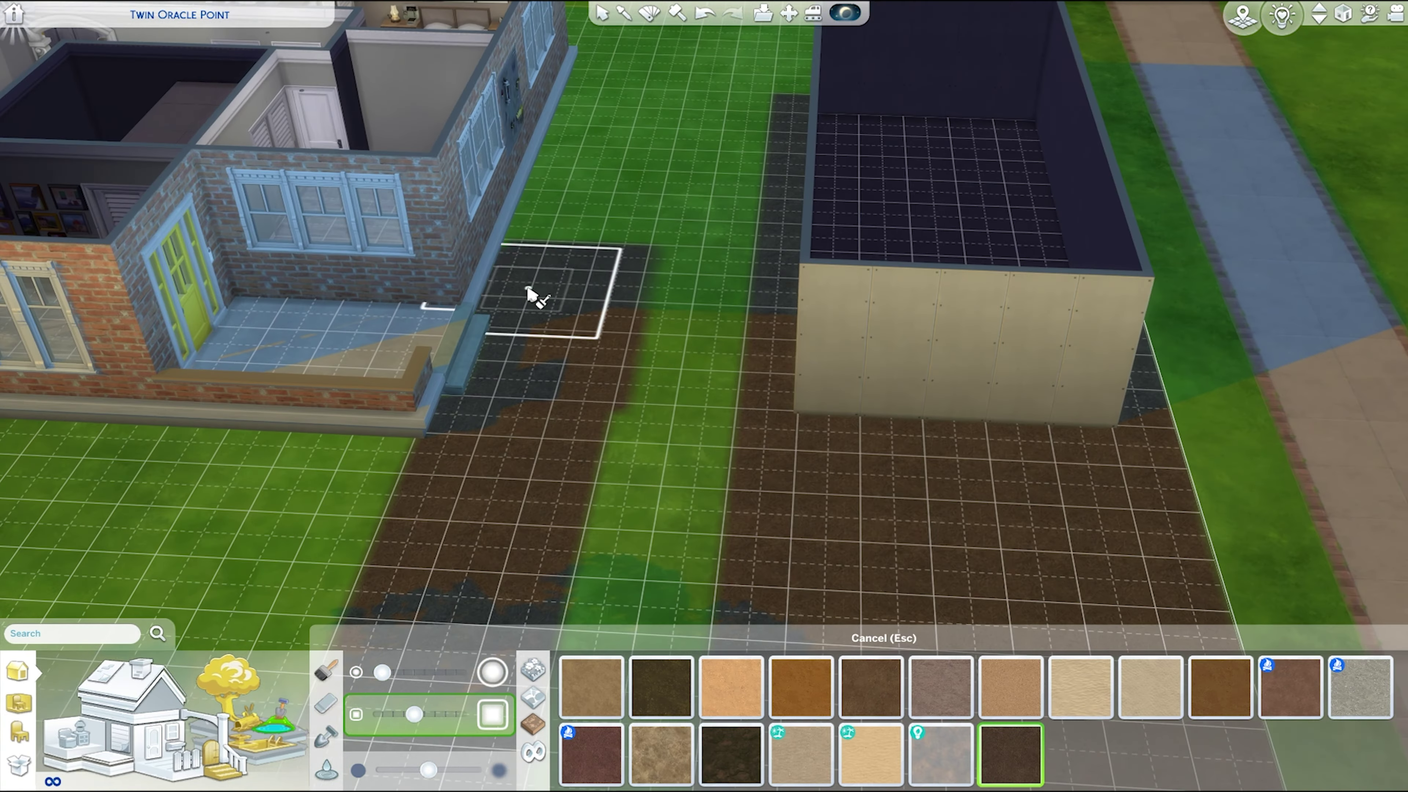
left_click_drag(550, 402, 621, 205)
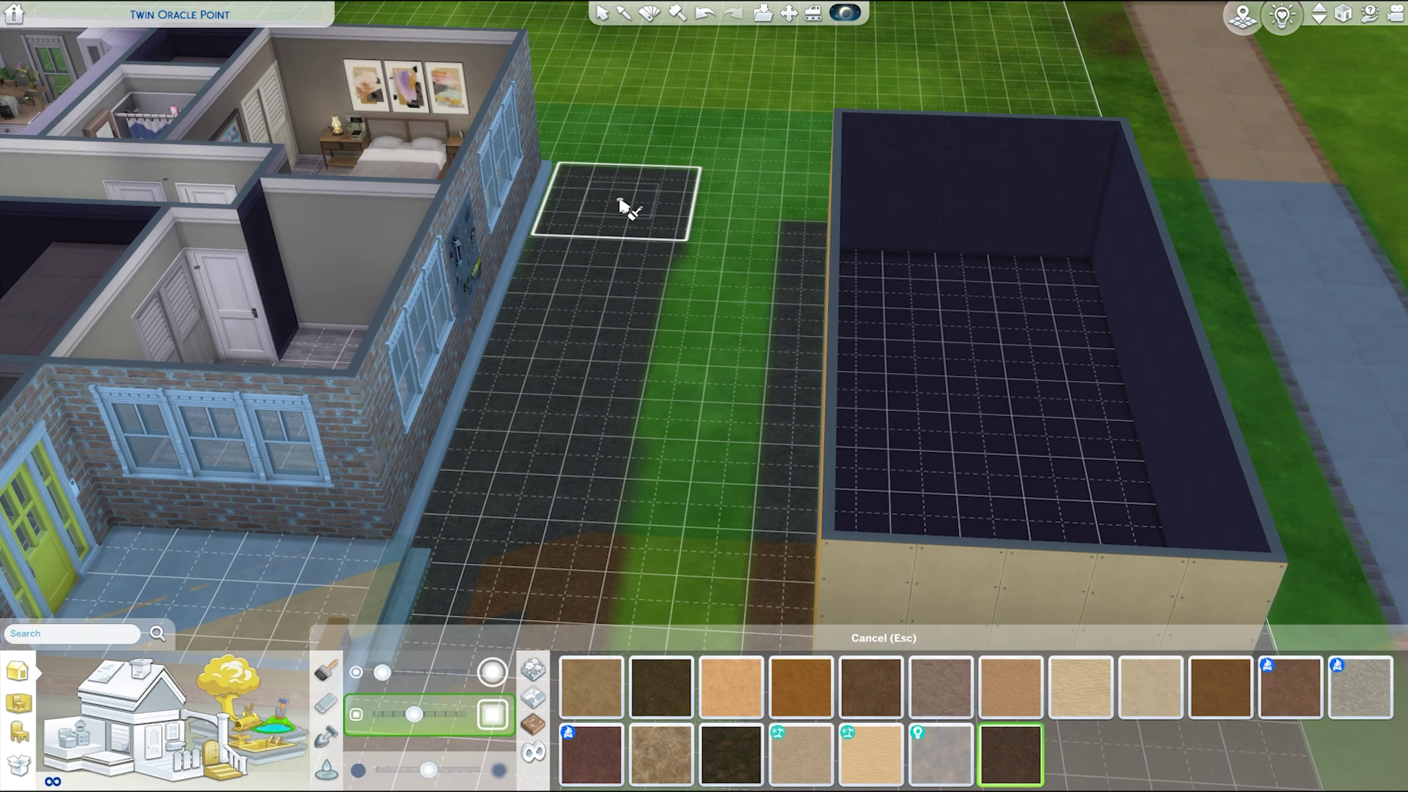
- Hang the Tool Board on the garage wall
scroll(665, 261, "down", 5)
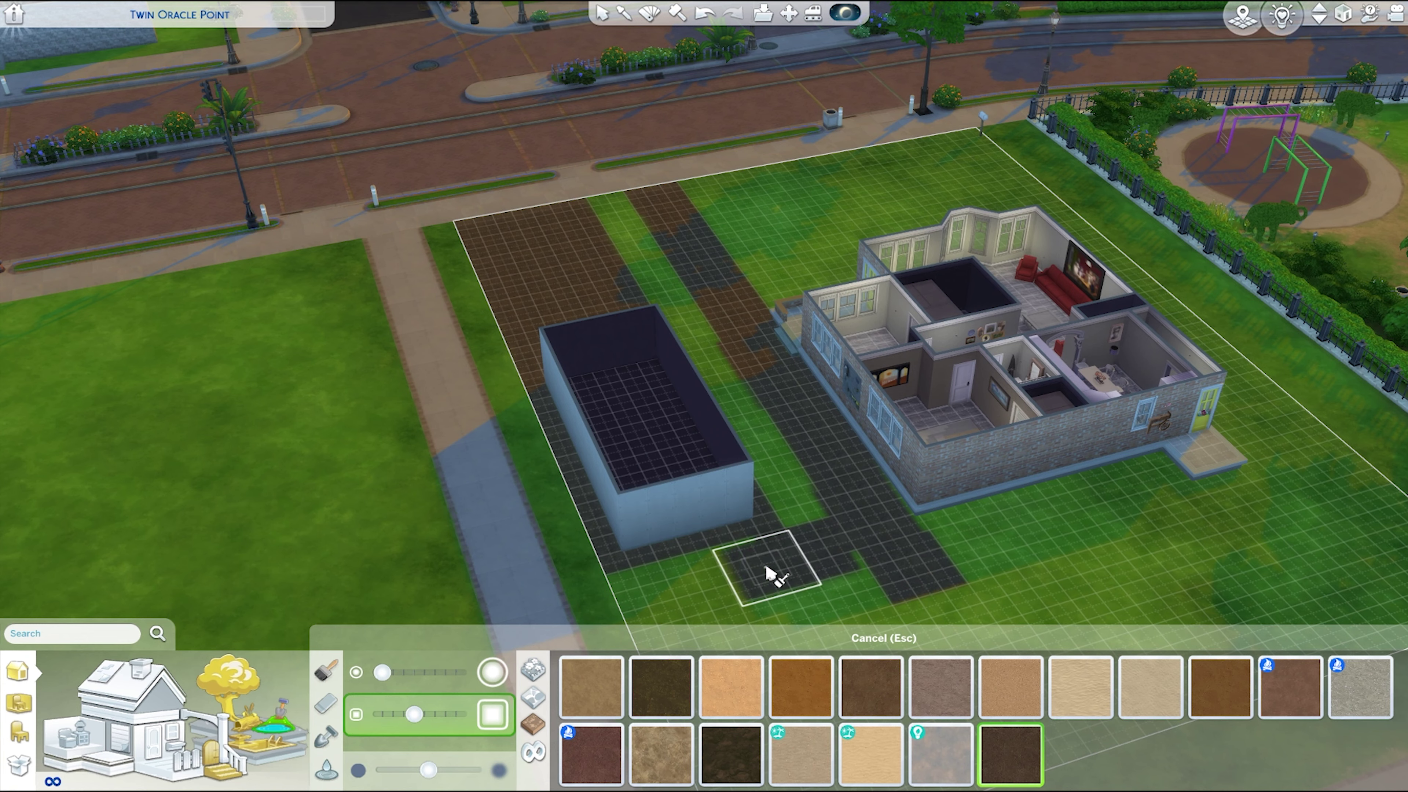
key("e")
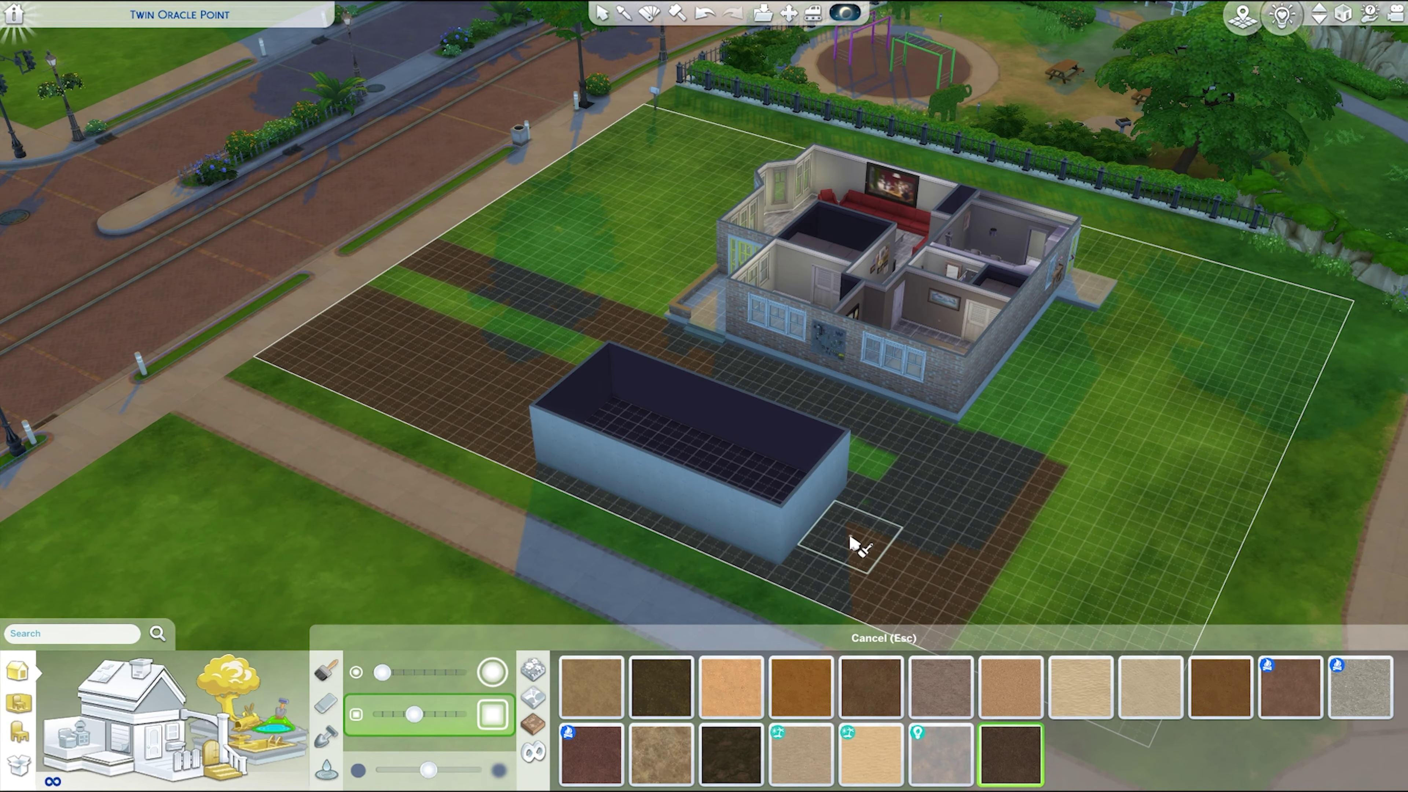
key("q")
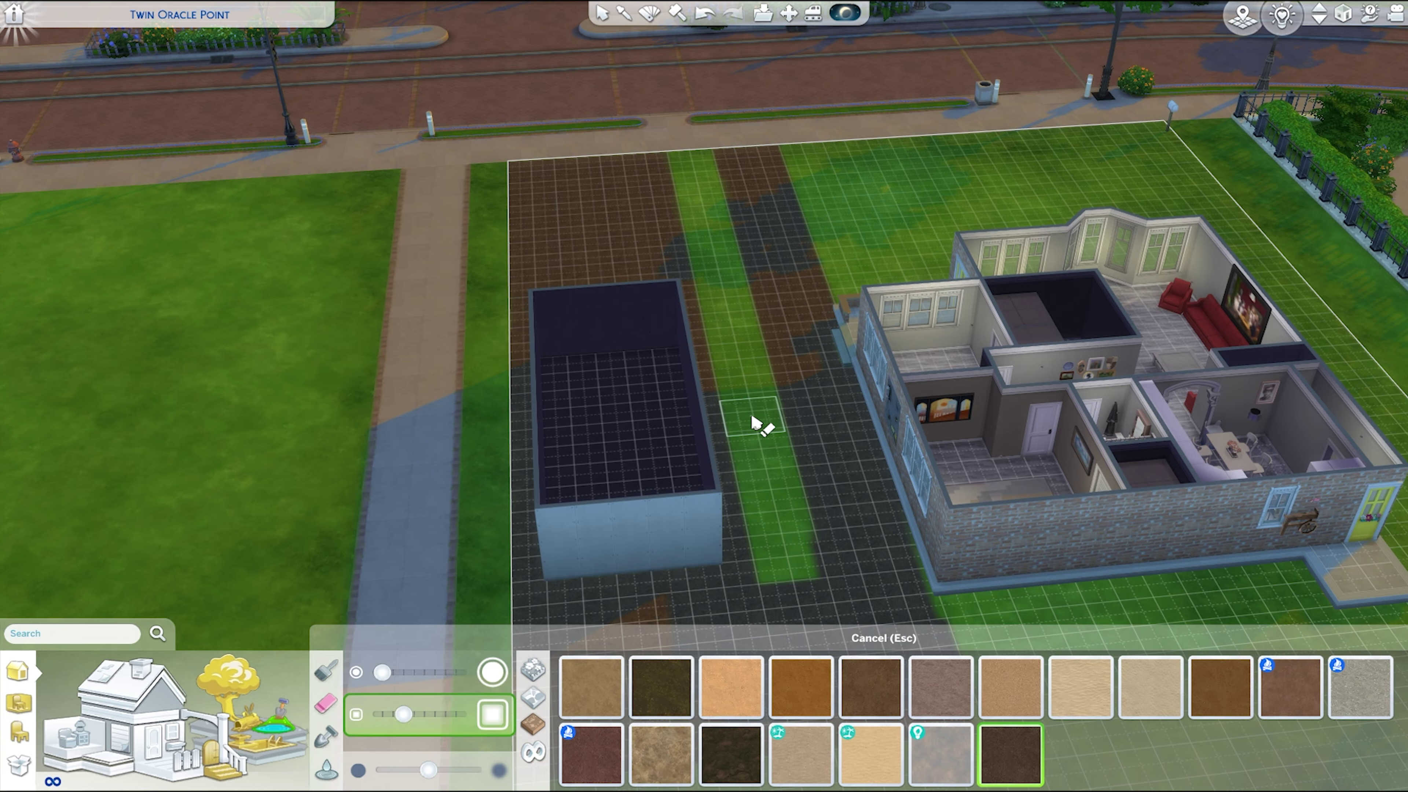
key("q")
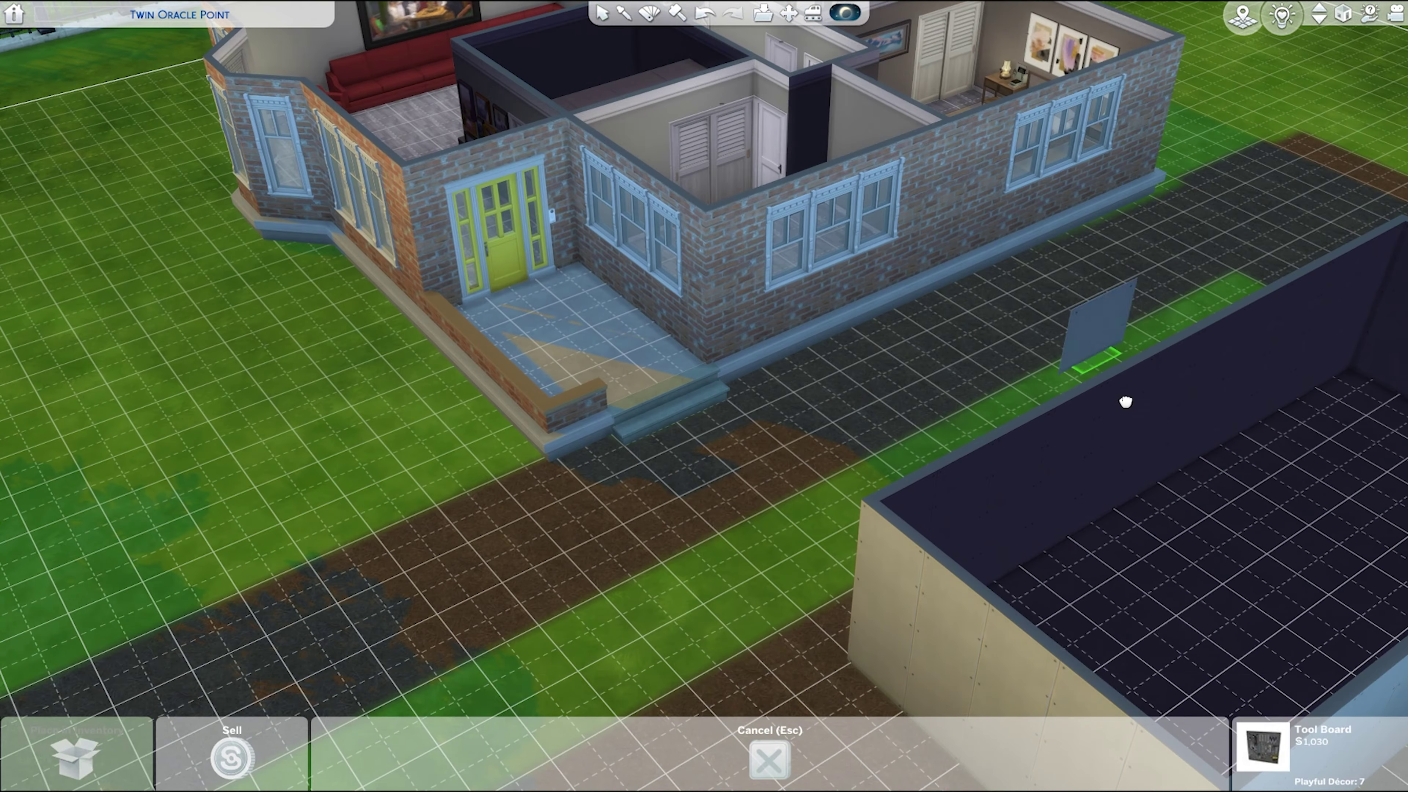
left_click(1125, 401)
type("THE SHAVER'S HOME BRYANS")
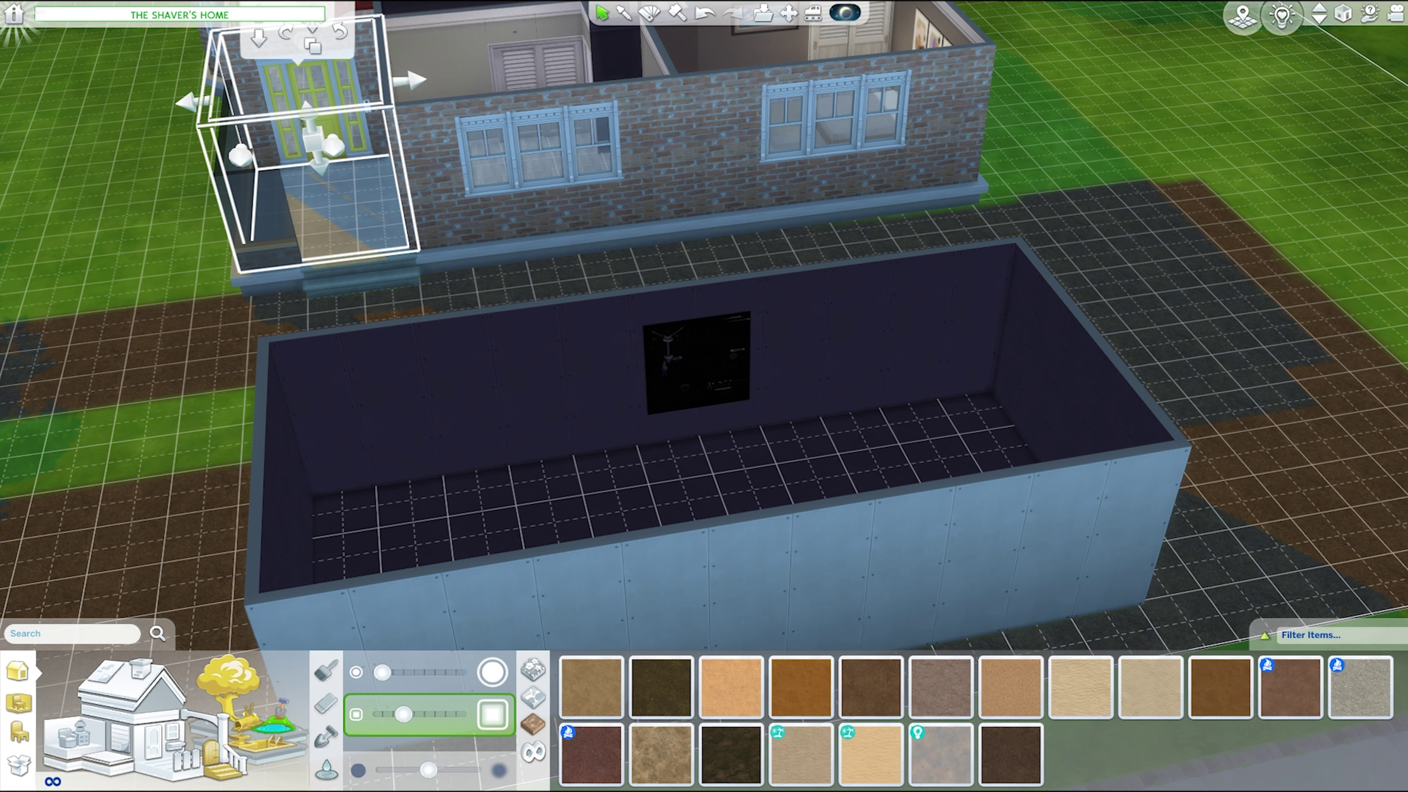
- Edit the lot name to drop the leading THE and end it with a closing brace
double_click(214, 14)
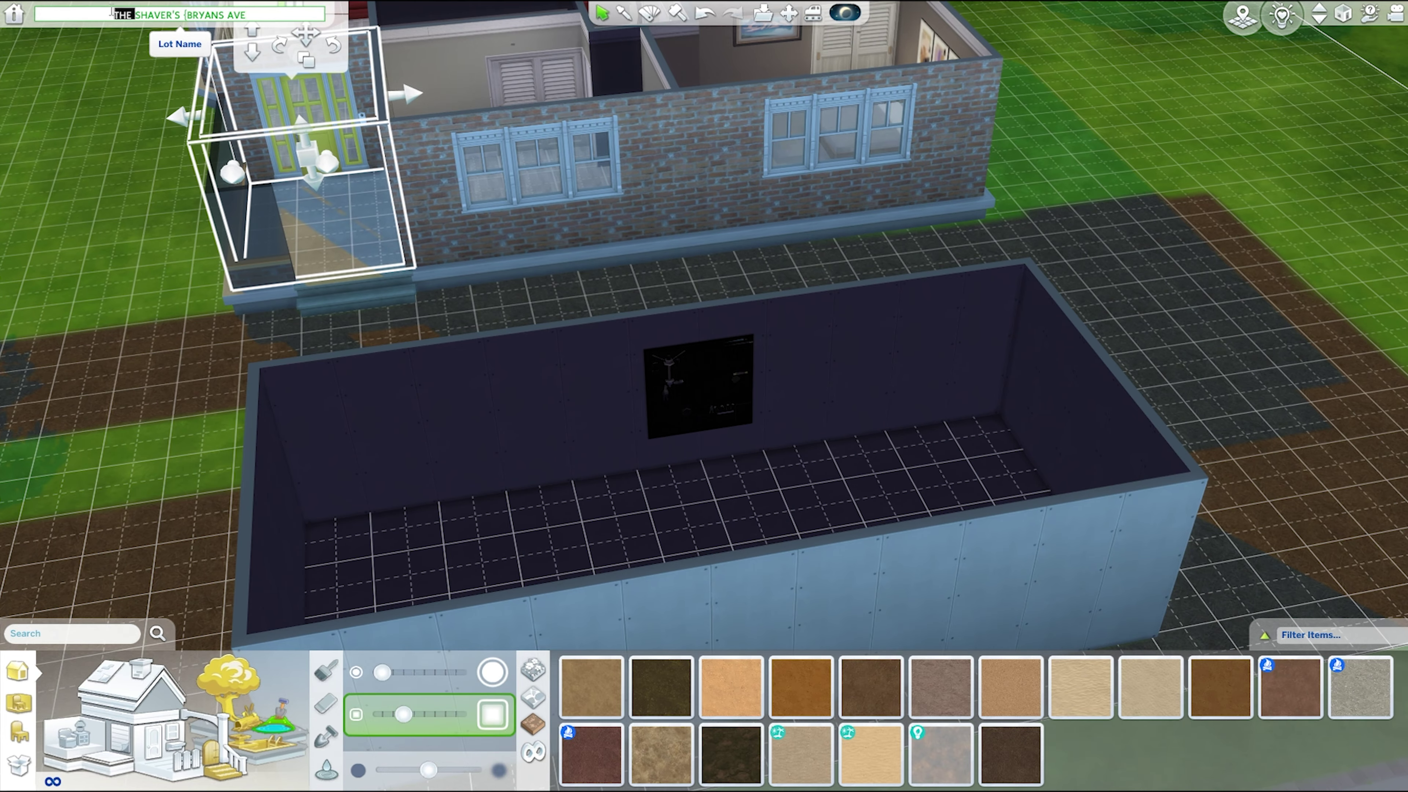
key("BackSpace")
type("}")
key("Return")
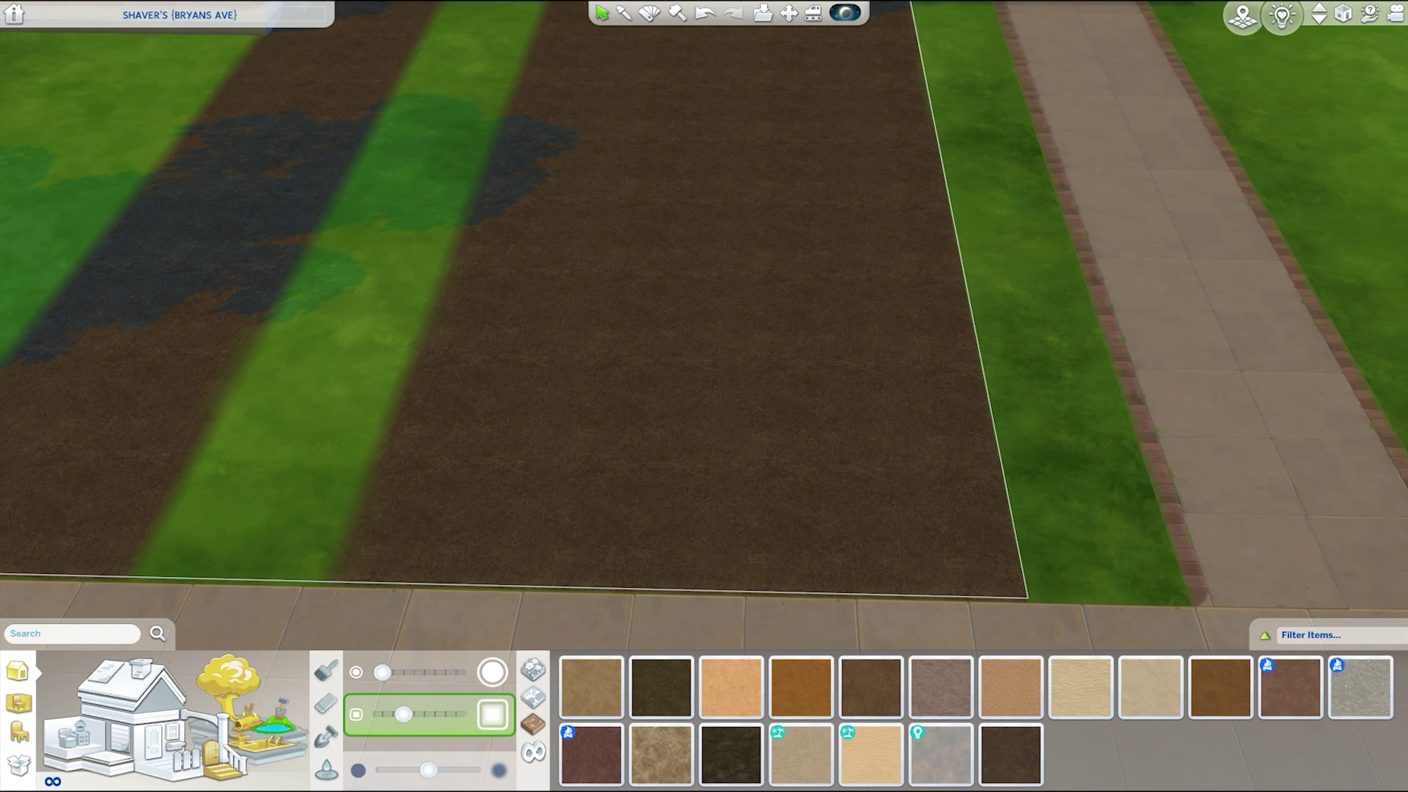
- Paint the garage driveway with Rough River Rock, with the grid shown
left_click(533, 697)
left_click(1366, 677)
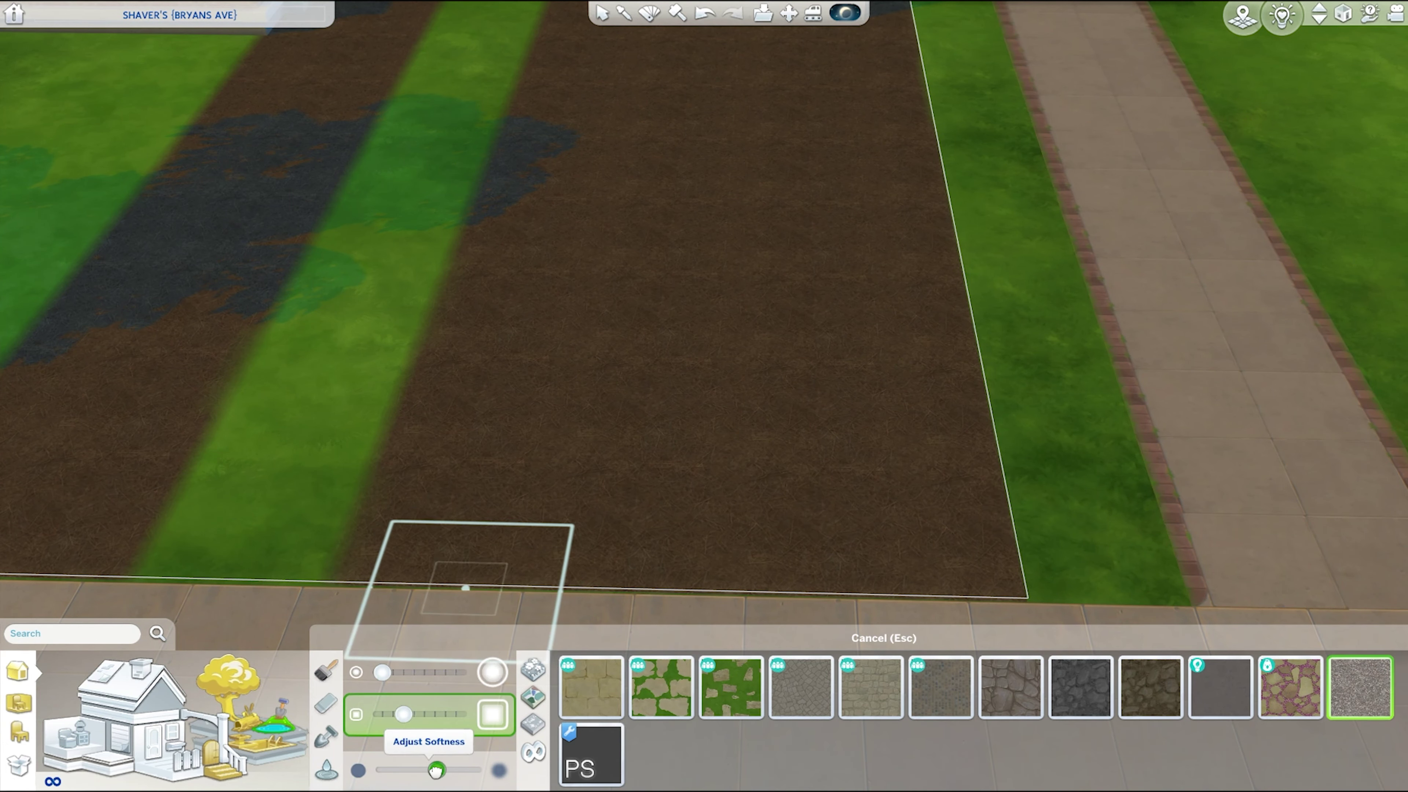
key("g")
left_click(445, 540)
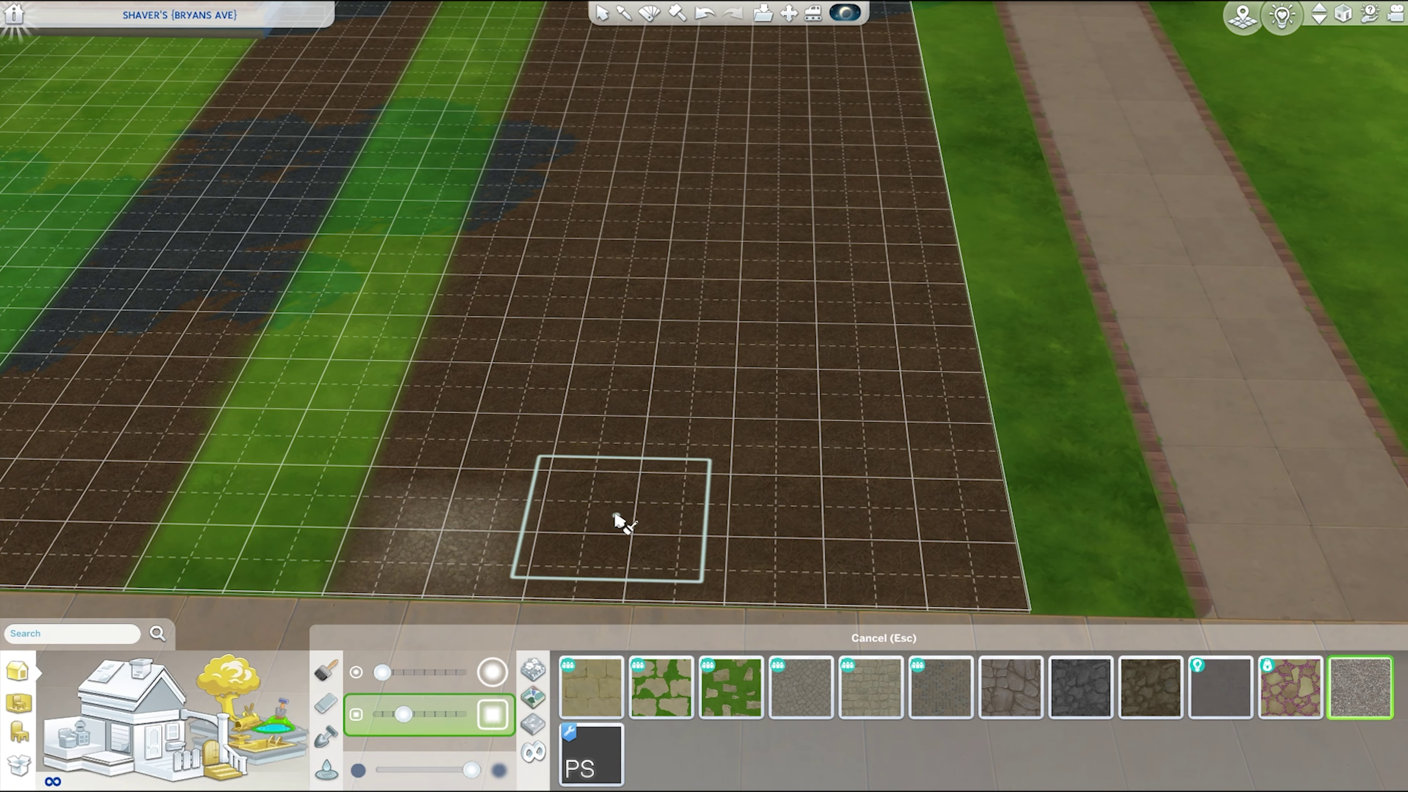
mouse_move(527, 555)
left_mouse_down()
mouse_move(717, 566)
mouse_move(874, 509)
mouse_move(495, 413)
mouse_move(896, 433)
mouse_move(487, 431)
mouse_move(550, 151)
mouse_move(714, 319)
left_mouse_up()
scroll(550, 150, "up", 2)
scroll(732, 56, "down", 2)
mouse_move(849, 345)
left_mouse_down()
mouse_move(836, 327)
mouse_move(565, 244)
mouse_move(688, 188)
mouse_move(593, 85)
mouse_move(782, 265)
left_mouse_up()
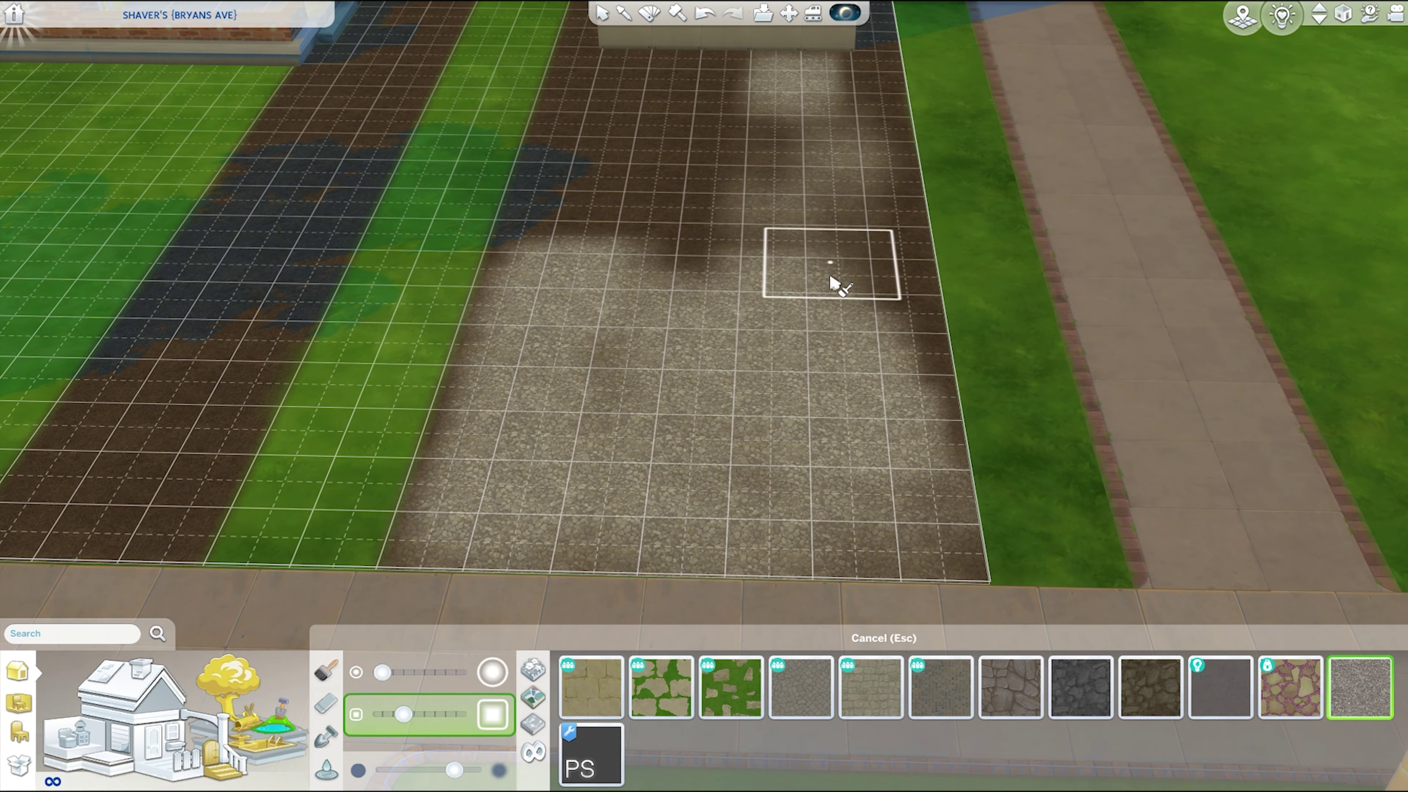
scroll(762, 720, "down", 2)
- Paint a dark dirt strip along the driveway's left edge, undoing one stray dab
left_click(1010, 754)
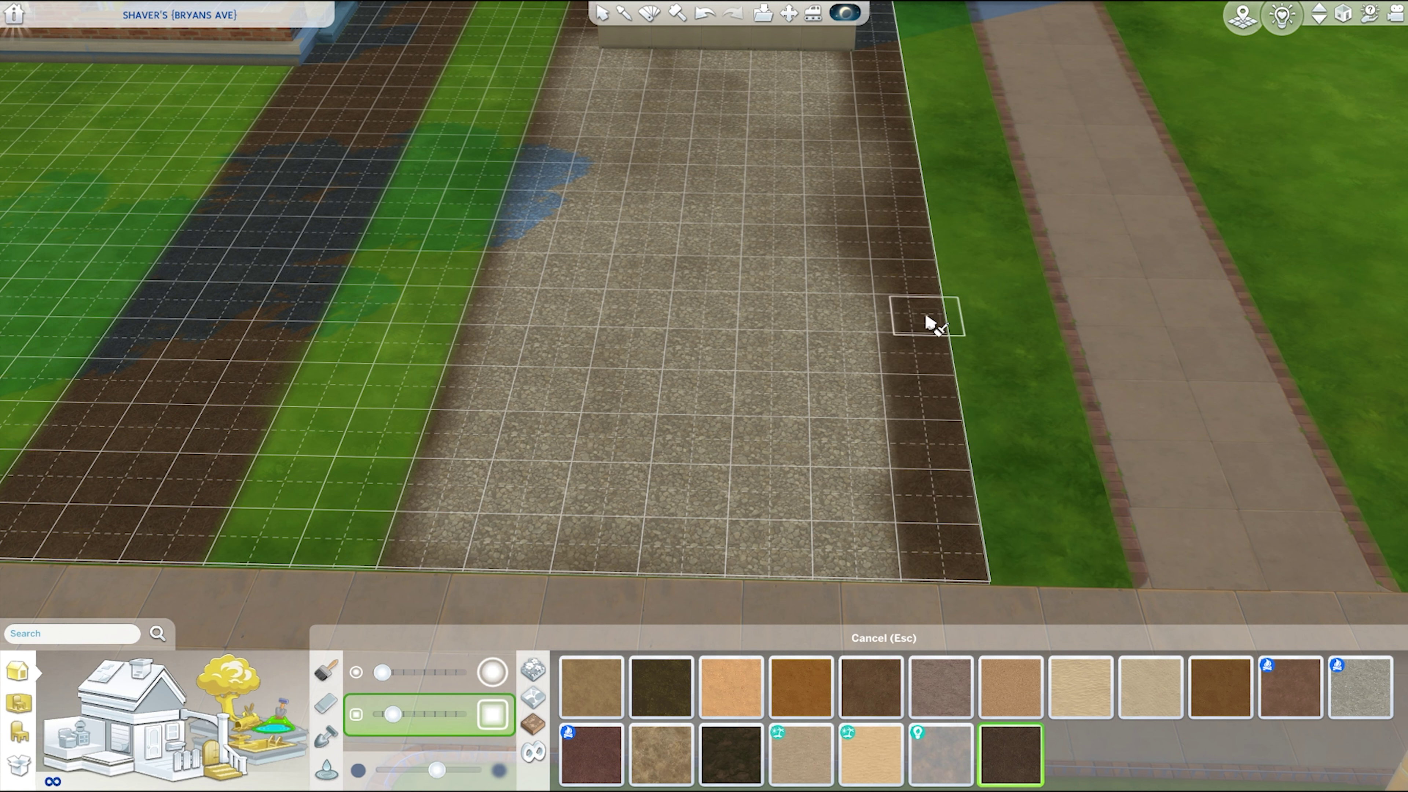
scroll(865, 182, "down", 3)
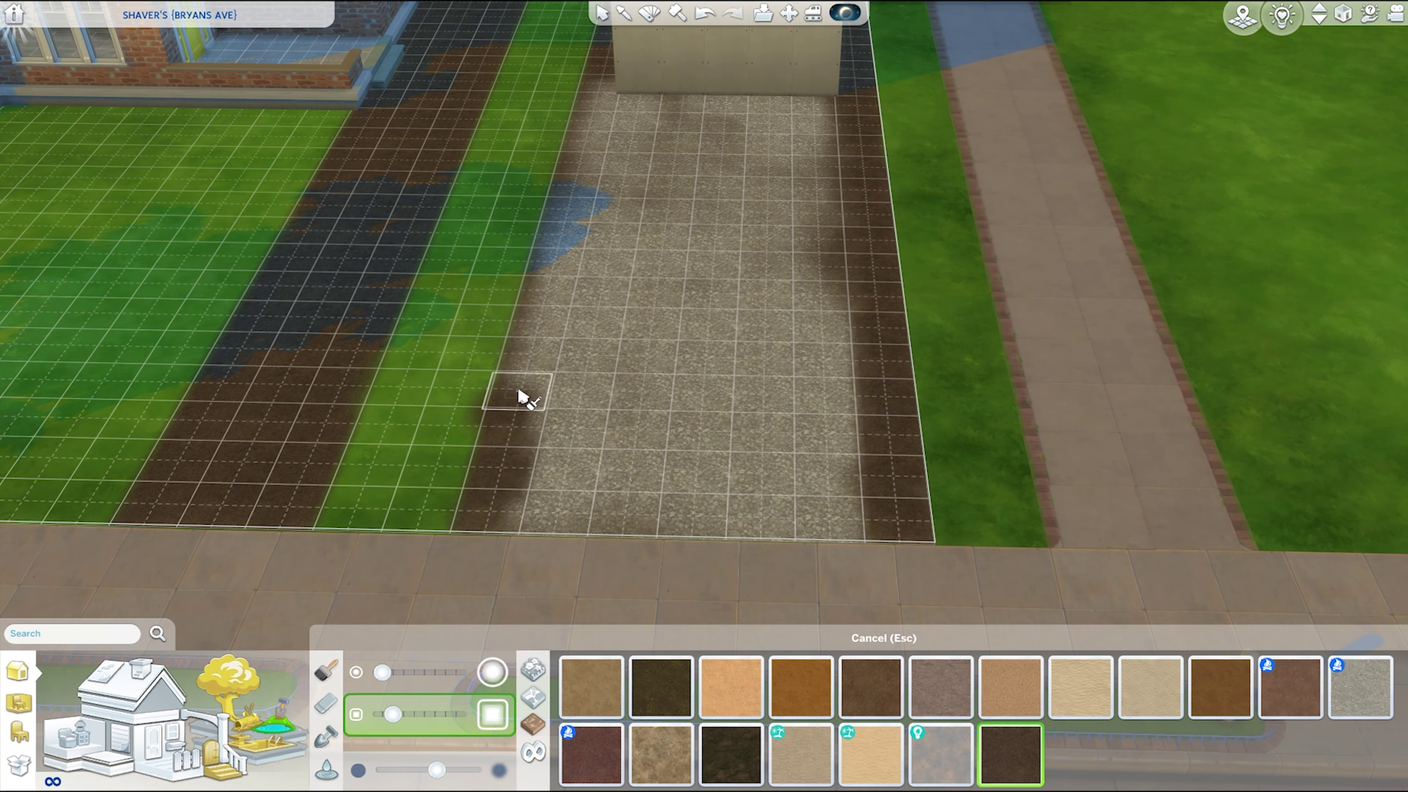
left_click(530, 383)
key("ctrl+z")
left_click_drag(562, 226, 516, 467)
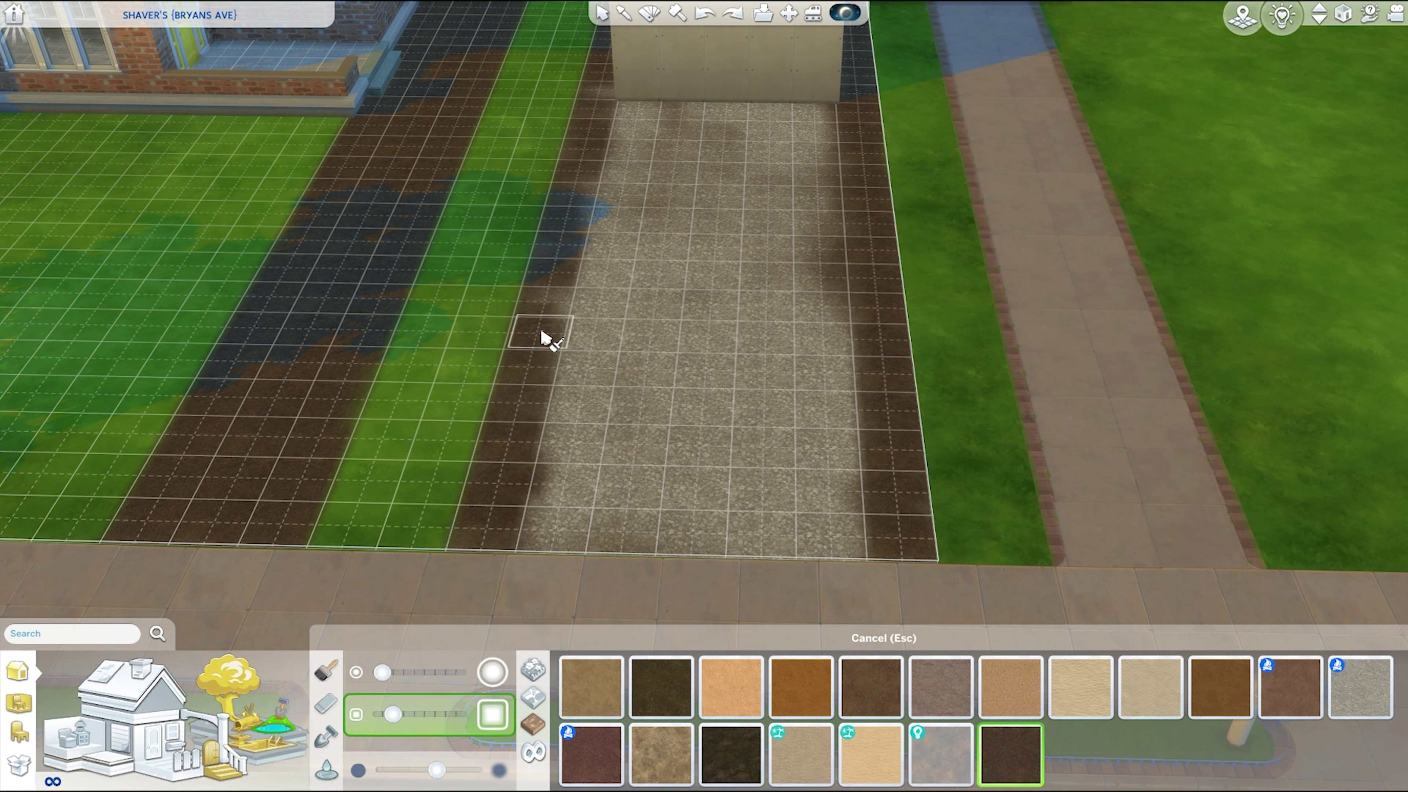
scroll(902, 105, "up", 1)
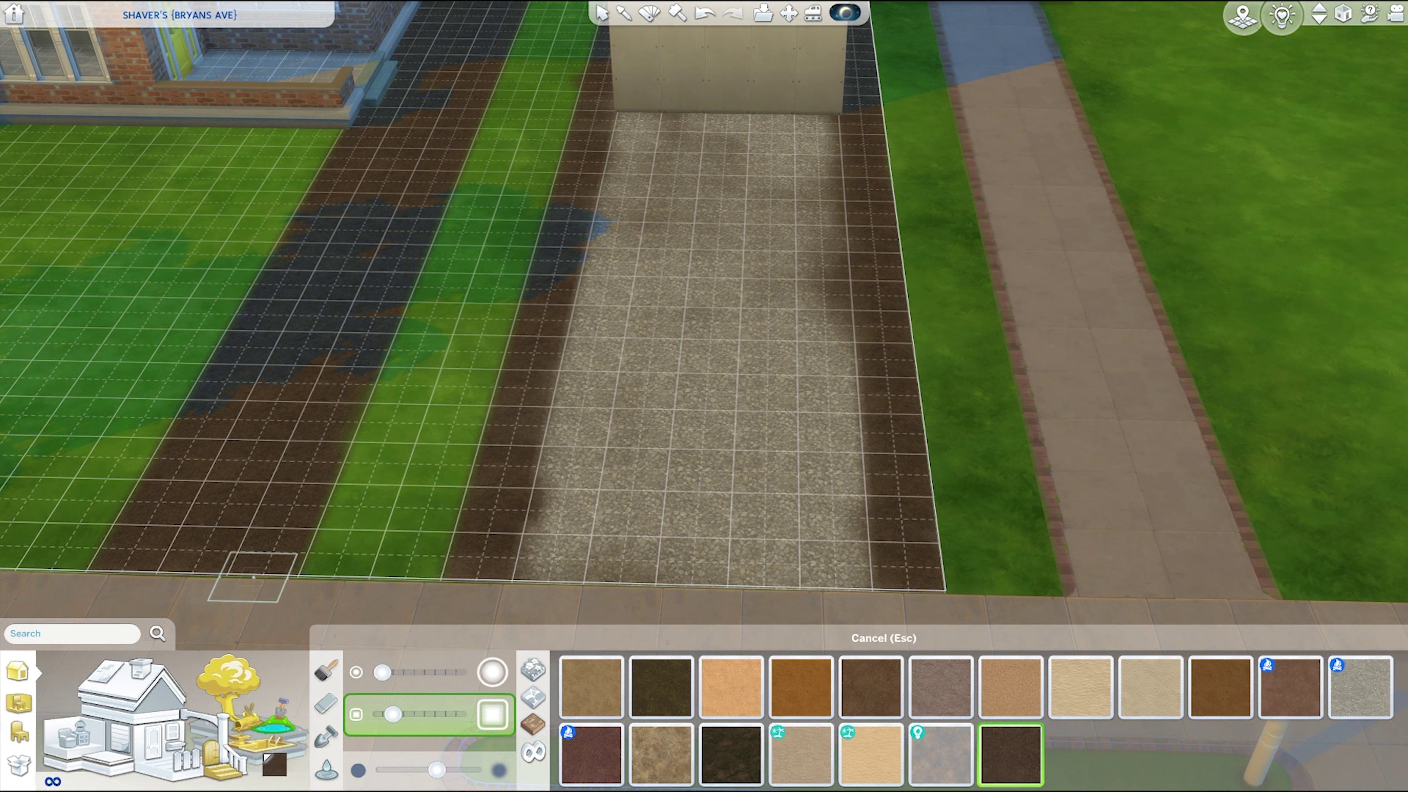
- Run low rock edging along both sides of the dirt strip and the driveway's right side
left_click(219, 761)
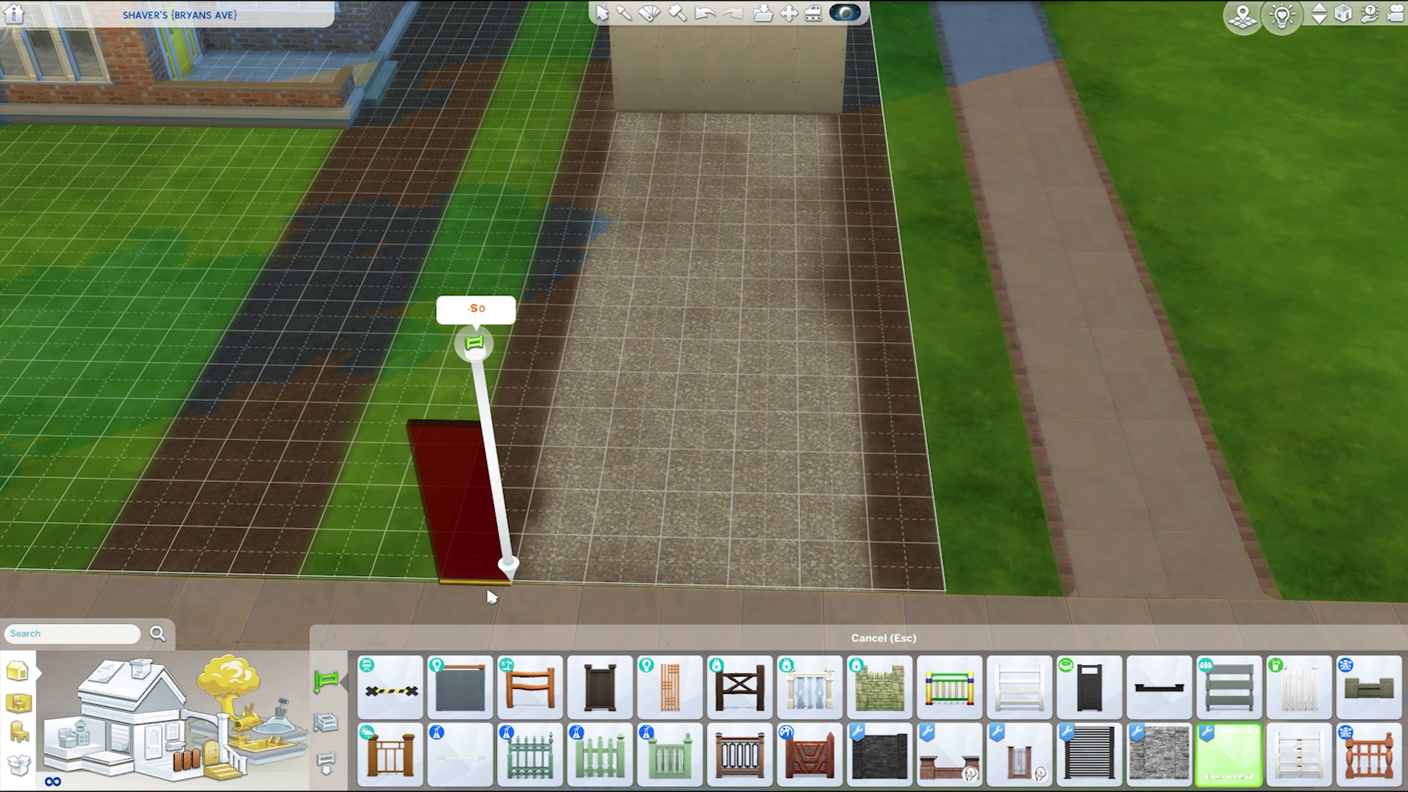
left_click_drag(509, 582, 610, 214)
left_click_drag(843, 130, 875, 561)
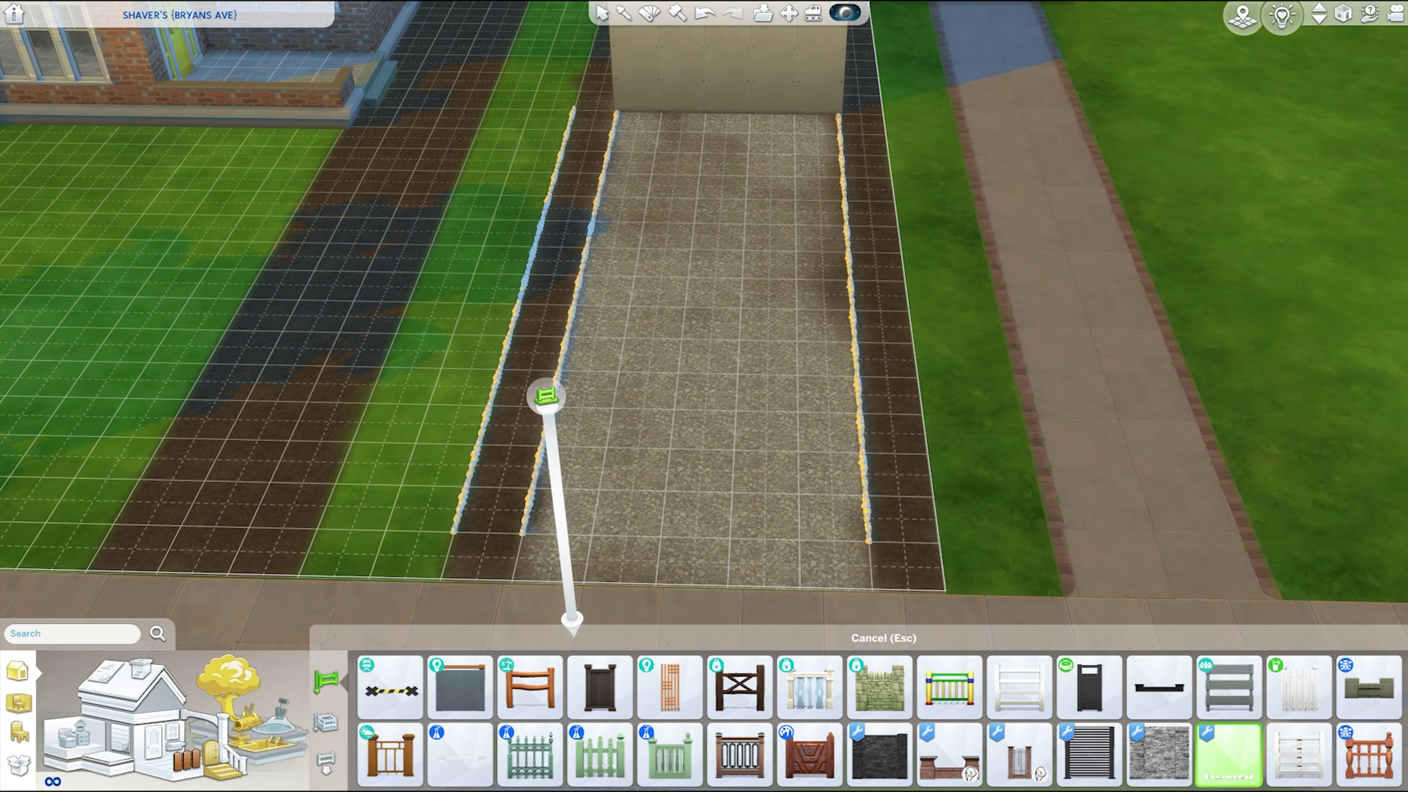
- Search the catalog for 'syb intro' and place square planters at both driveway corners
left_click(34, 632)
type("syb intro")
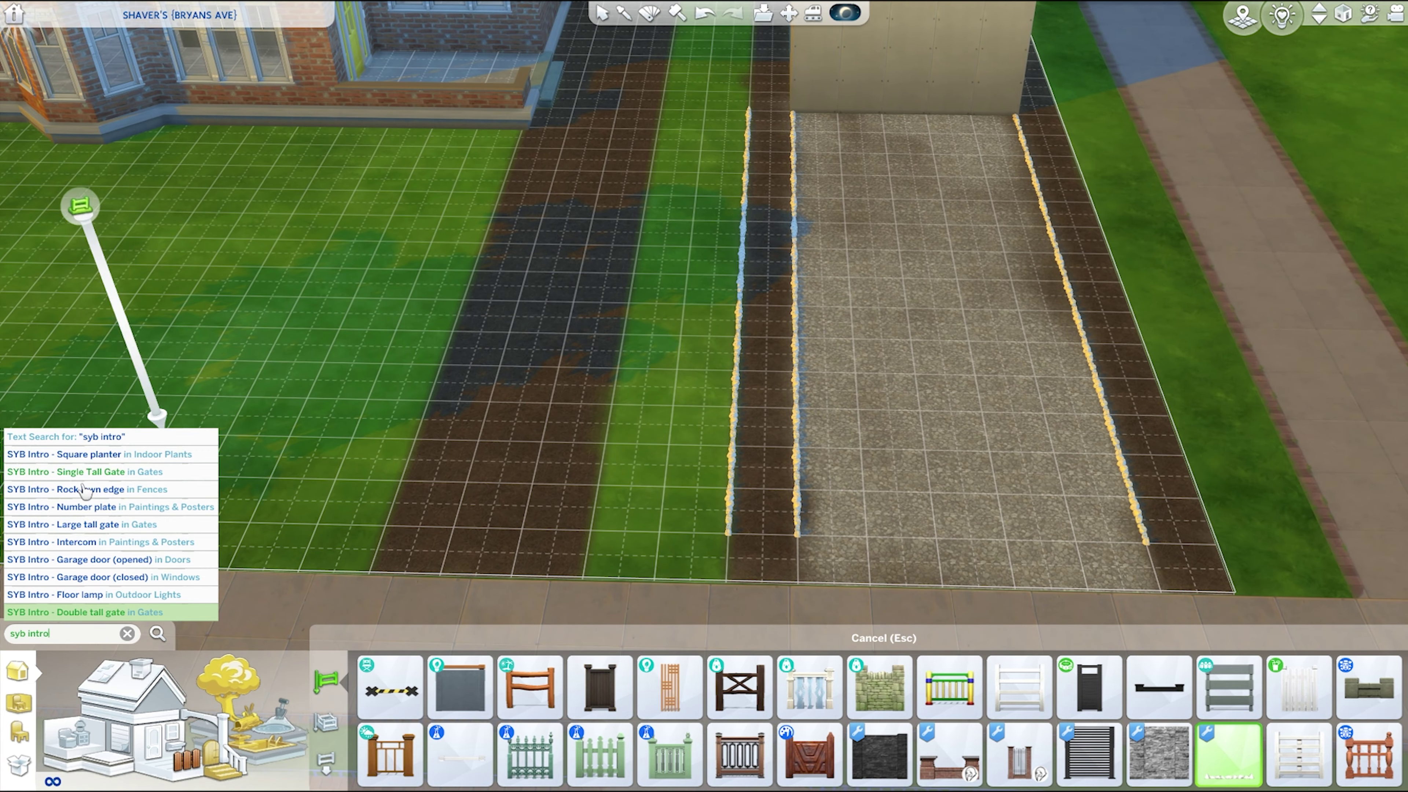
key("Return")
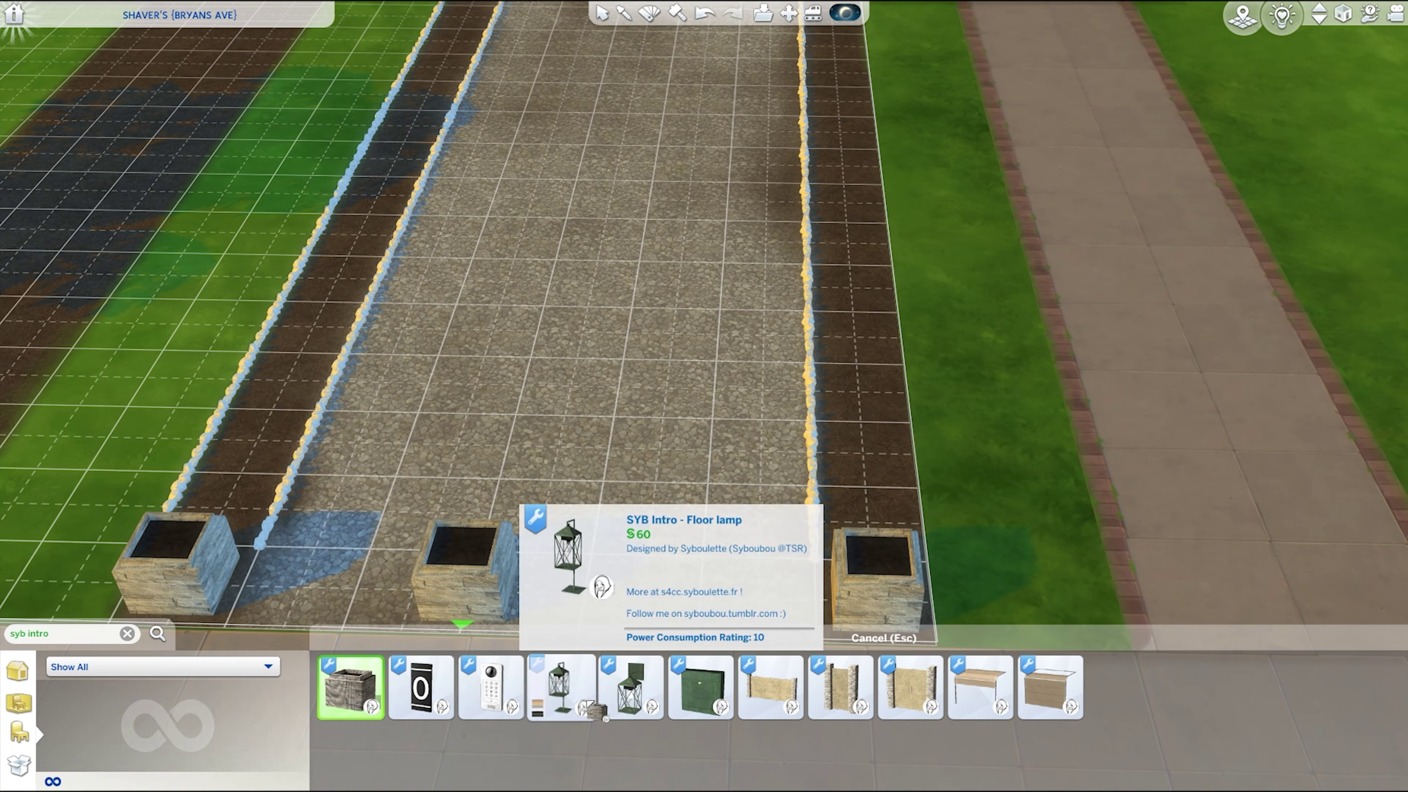
left_click(631, 688)
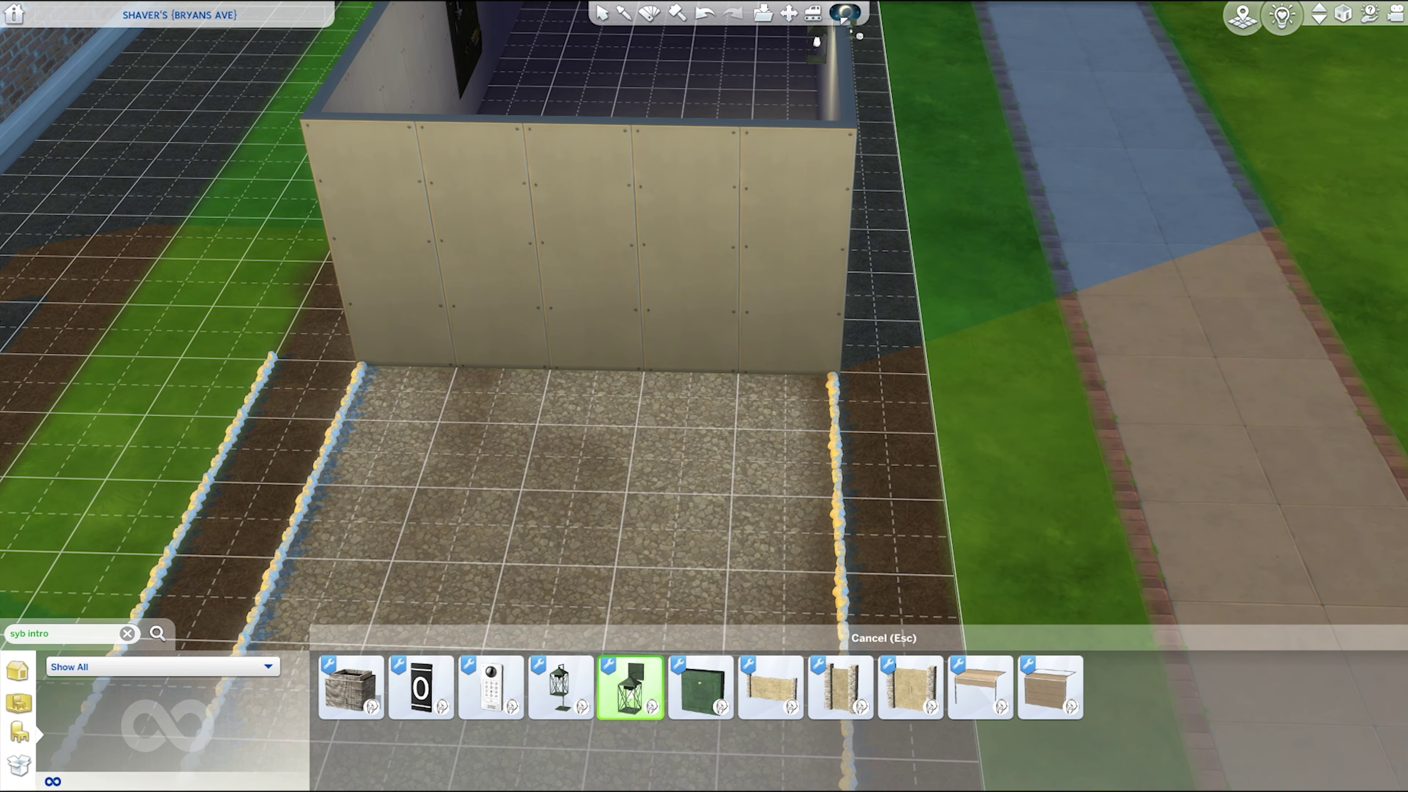
left_click(844, 14)
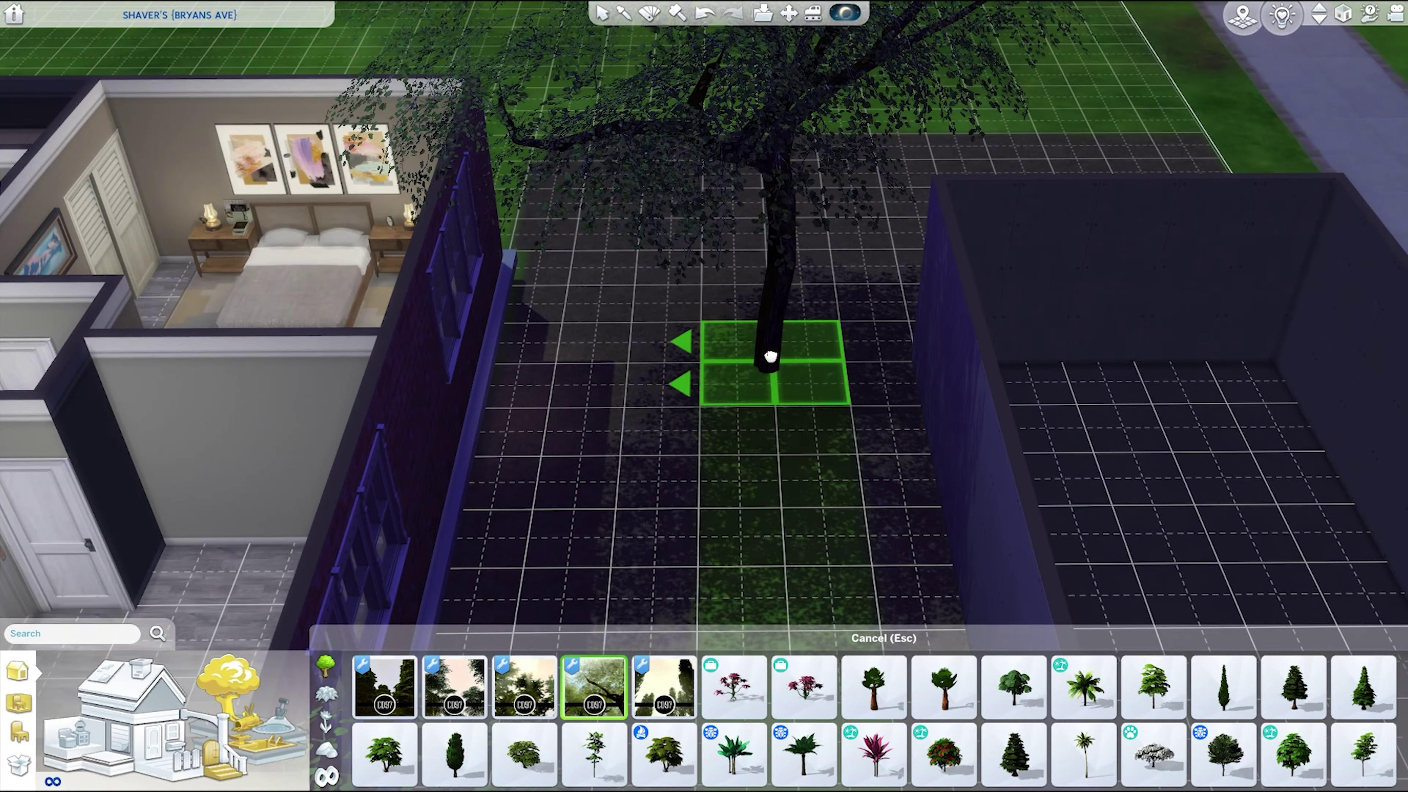
- Plant a shade tree between the garage and house, then bring up the Trim/Frieze pieces
left_click(771, 356)
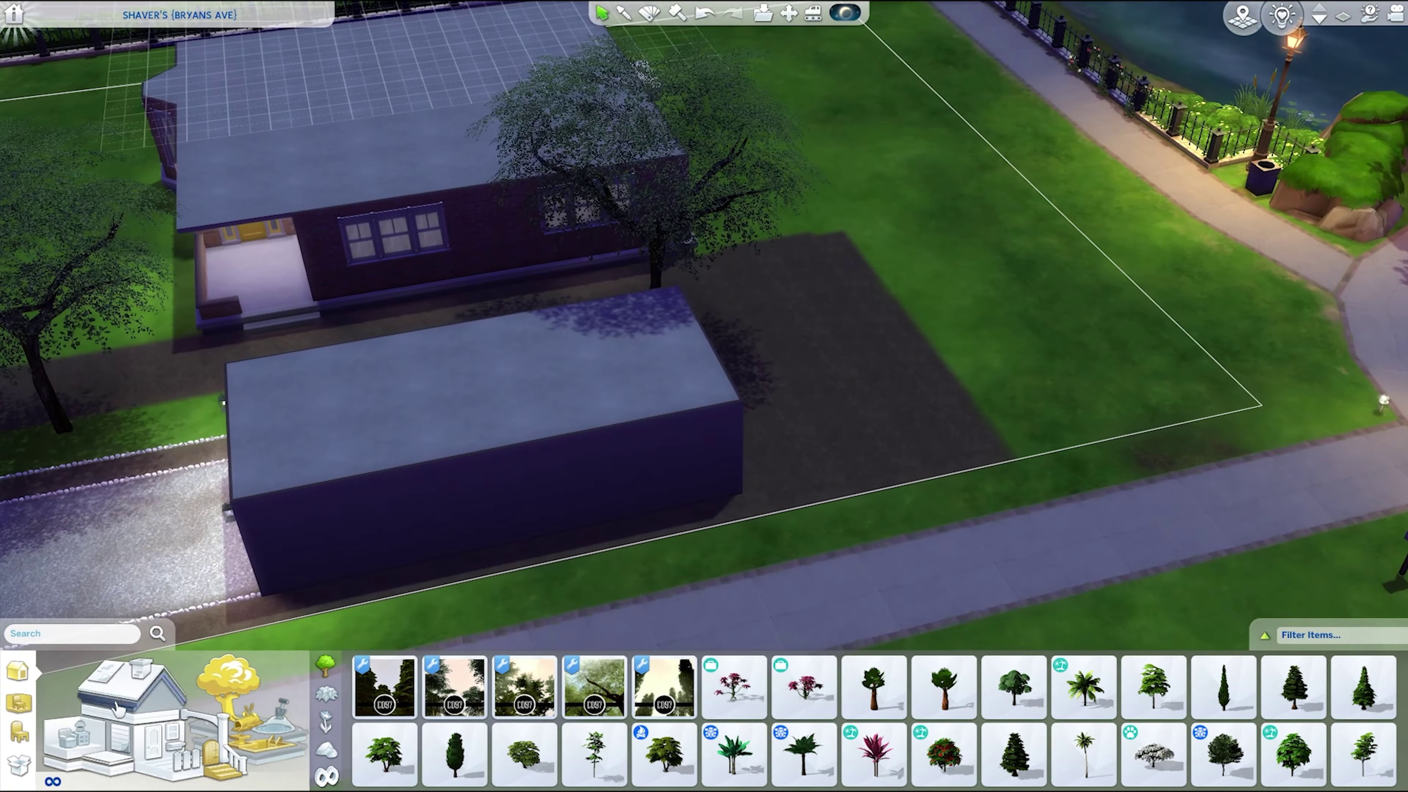
left_click(327, 700)
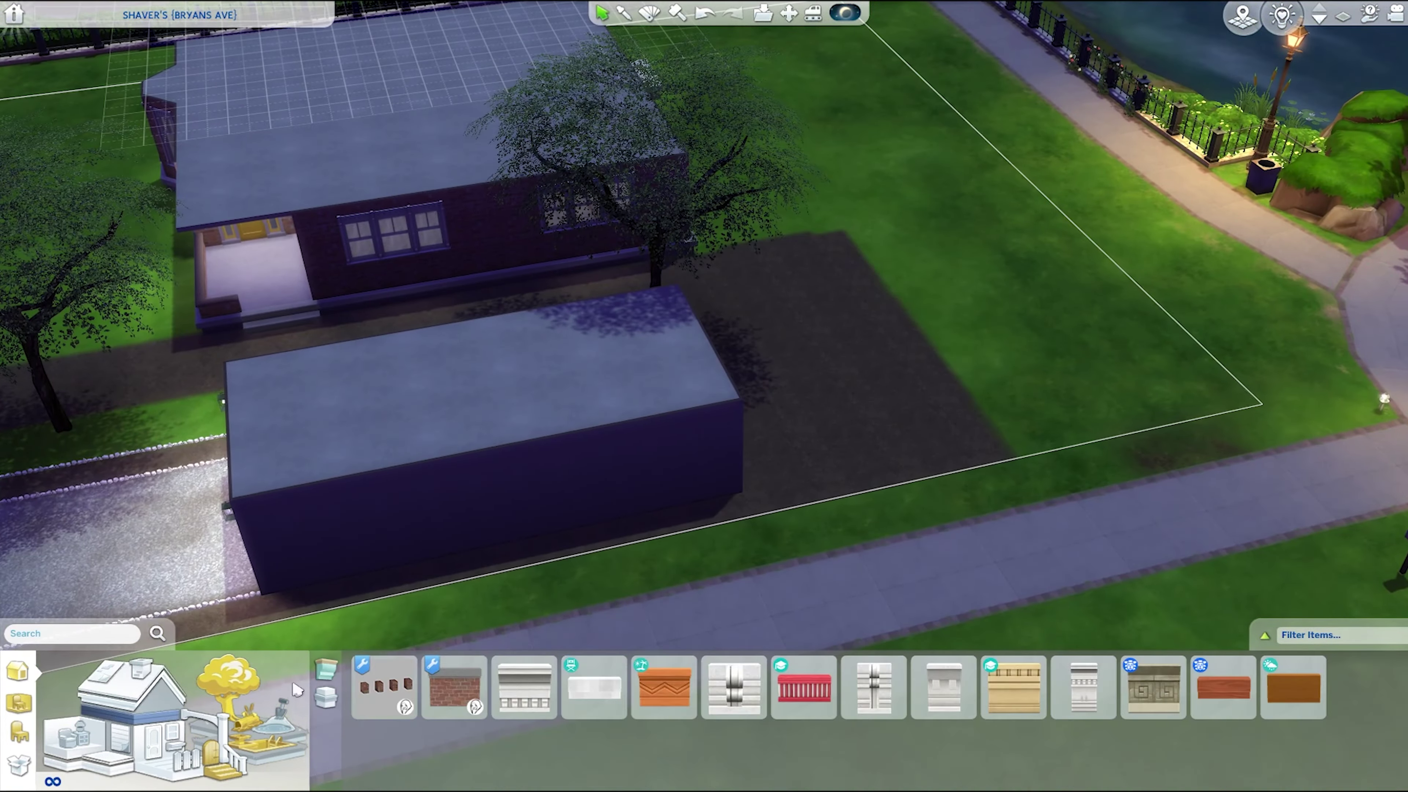
left_click(166, 729)
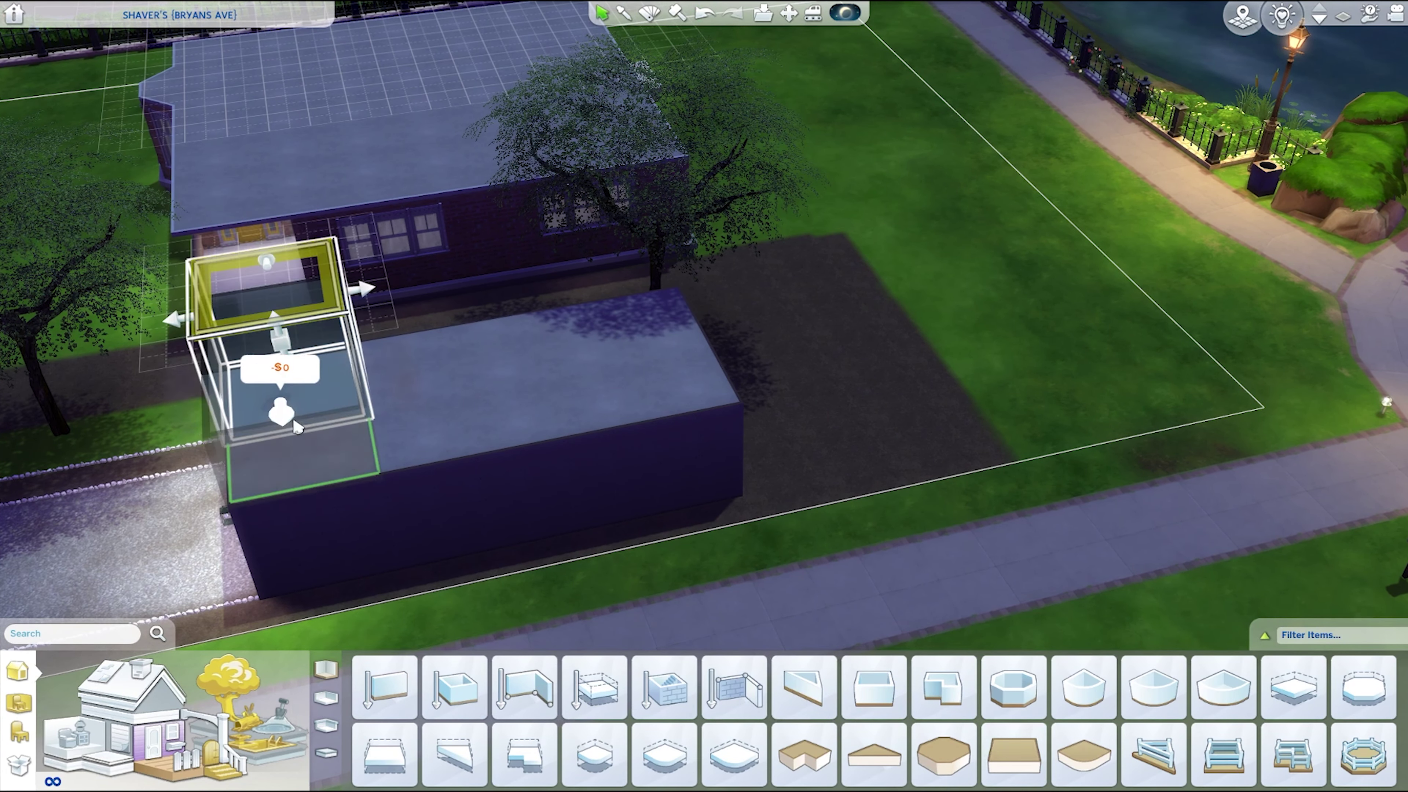
key("Escape")
left_click(352, 488)
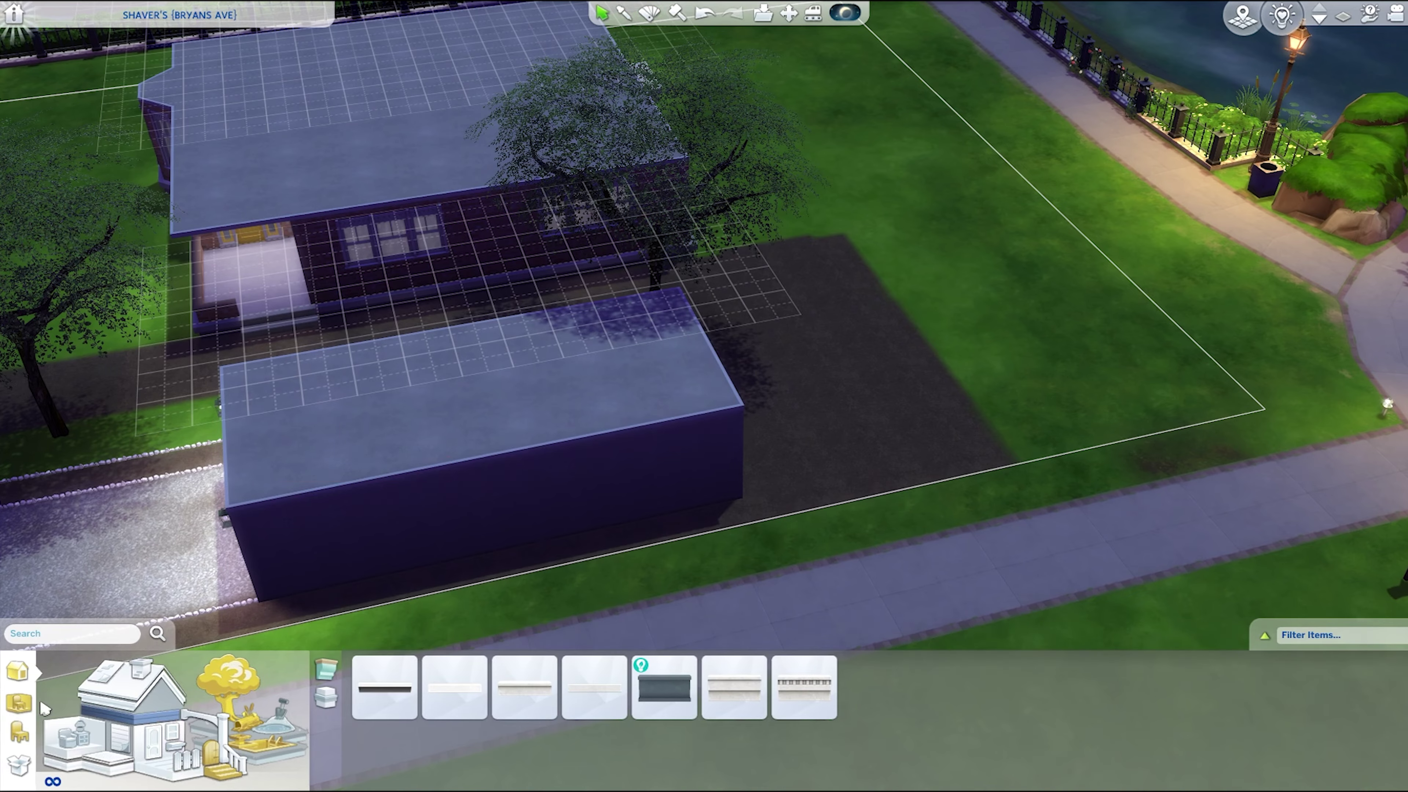
- Shift the right and left planters toward the driveway front, nearer the sidewalk
scroll(983, 282, "up", 5)
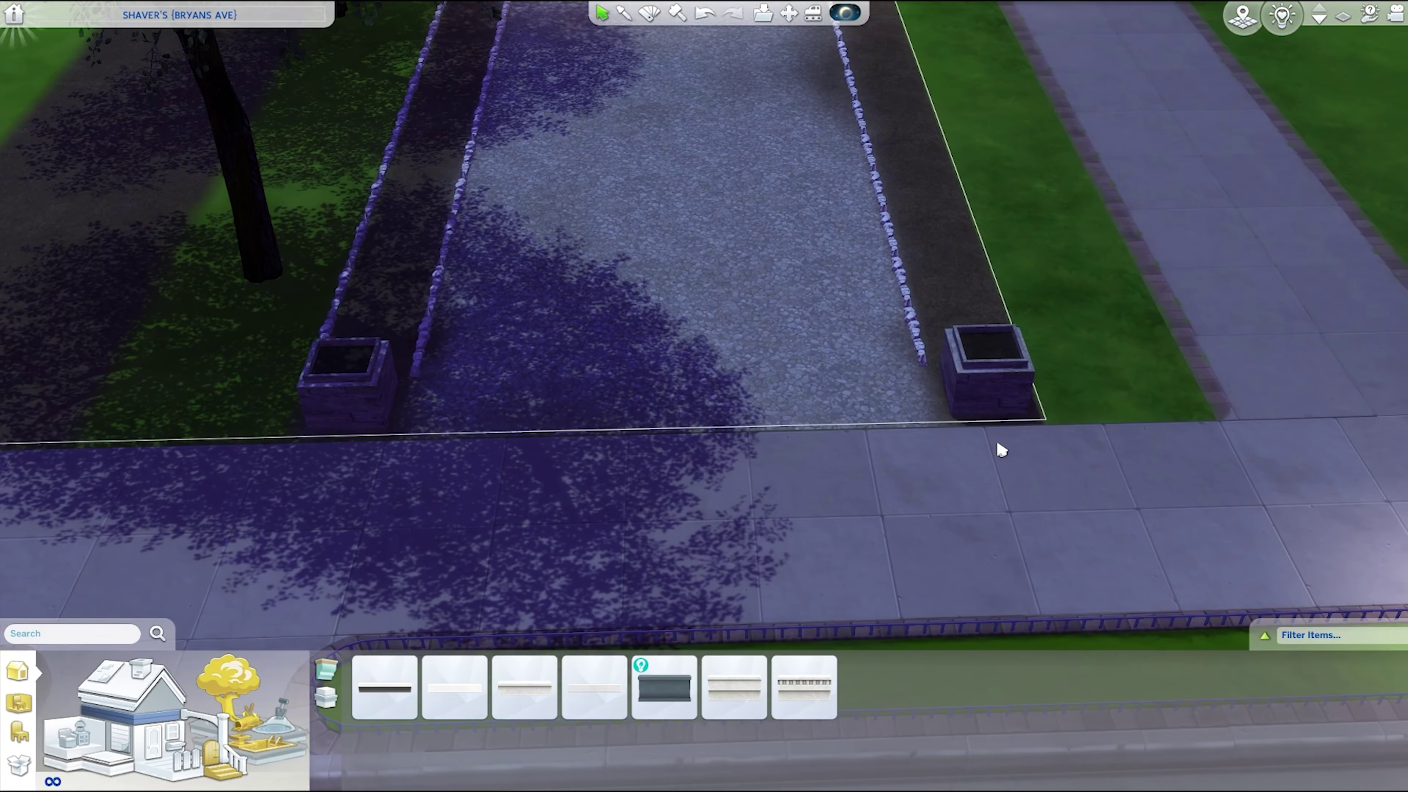
left_click(942, 390)
left_click(931, 385)
key("a")
left_click(494, 403)
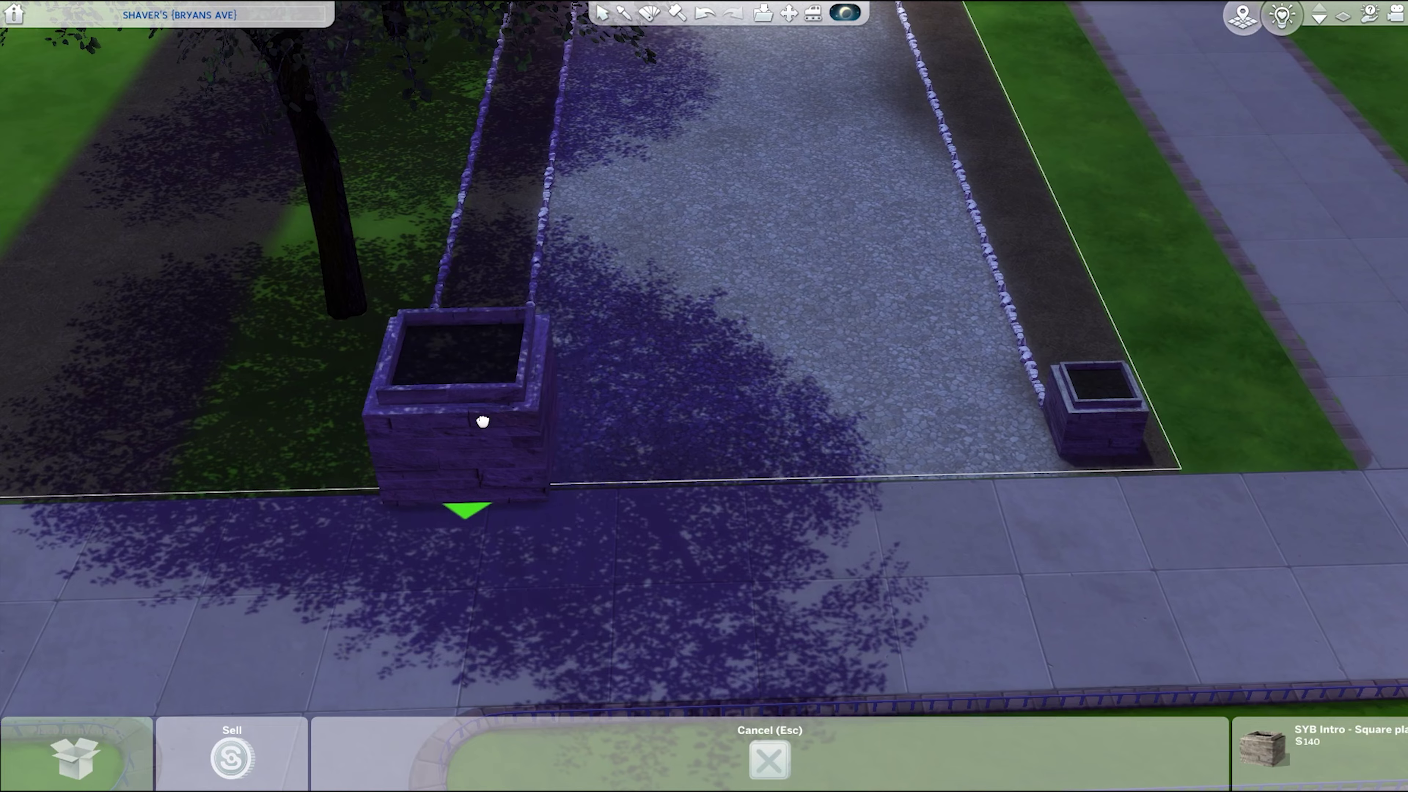
left_click(481, 418)
scroll(607, 505, "up", 3)
left_click(900, 469)
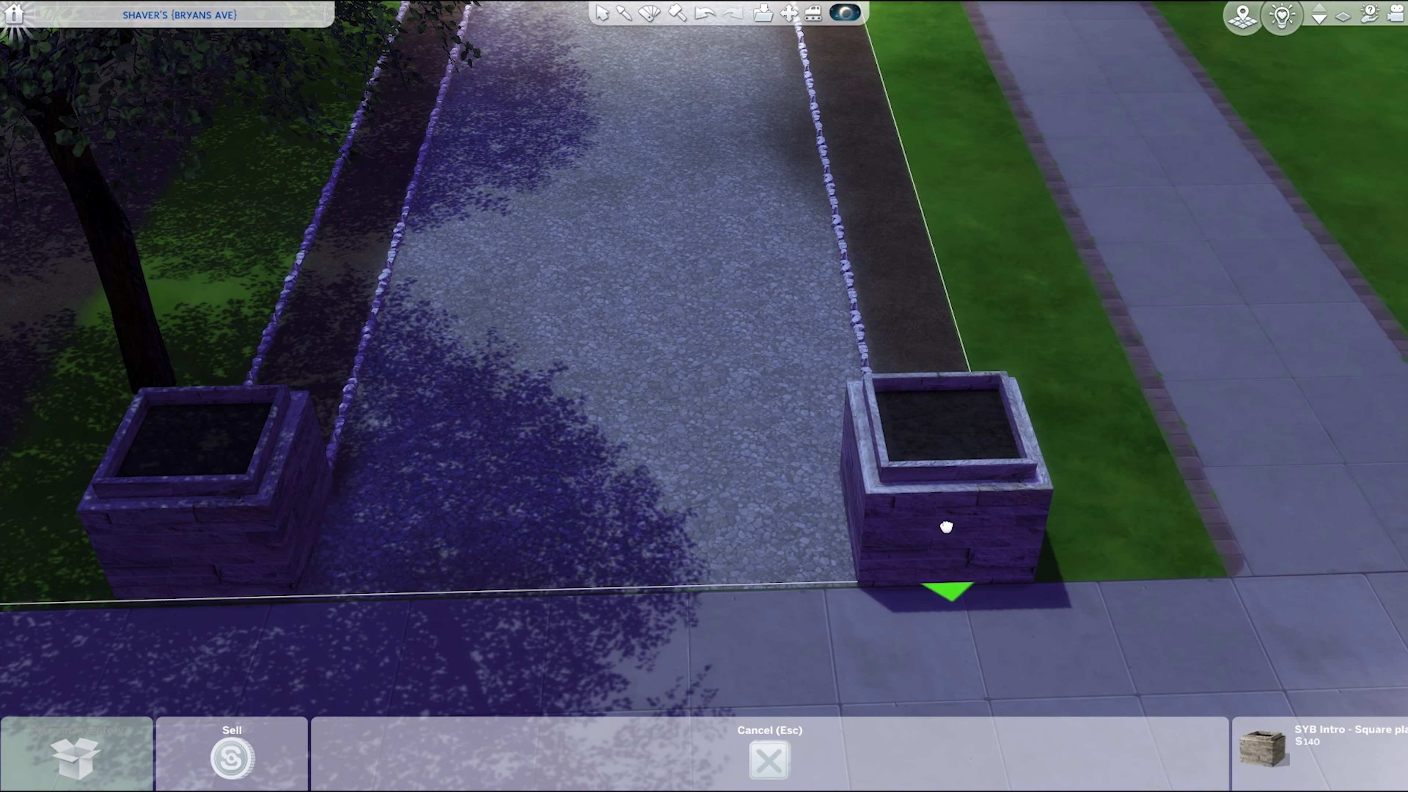
left_click(943, 528)
- Fine-tune the left planter so it sits at the driveway corner on the sidewalk edge
left_click(195, 481)
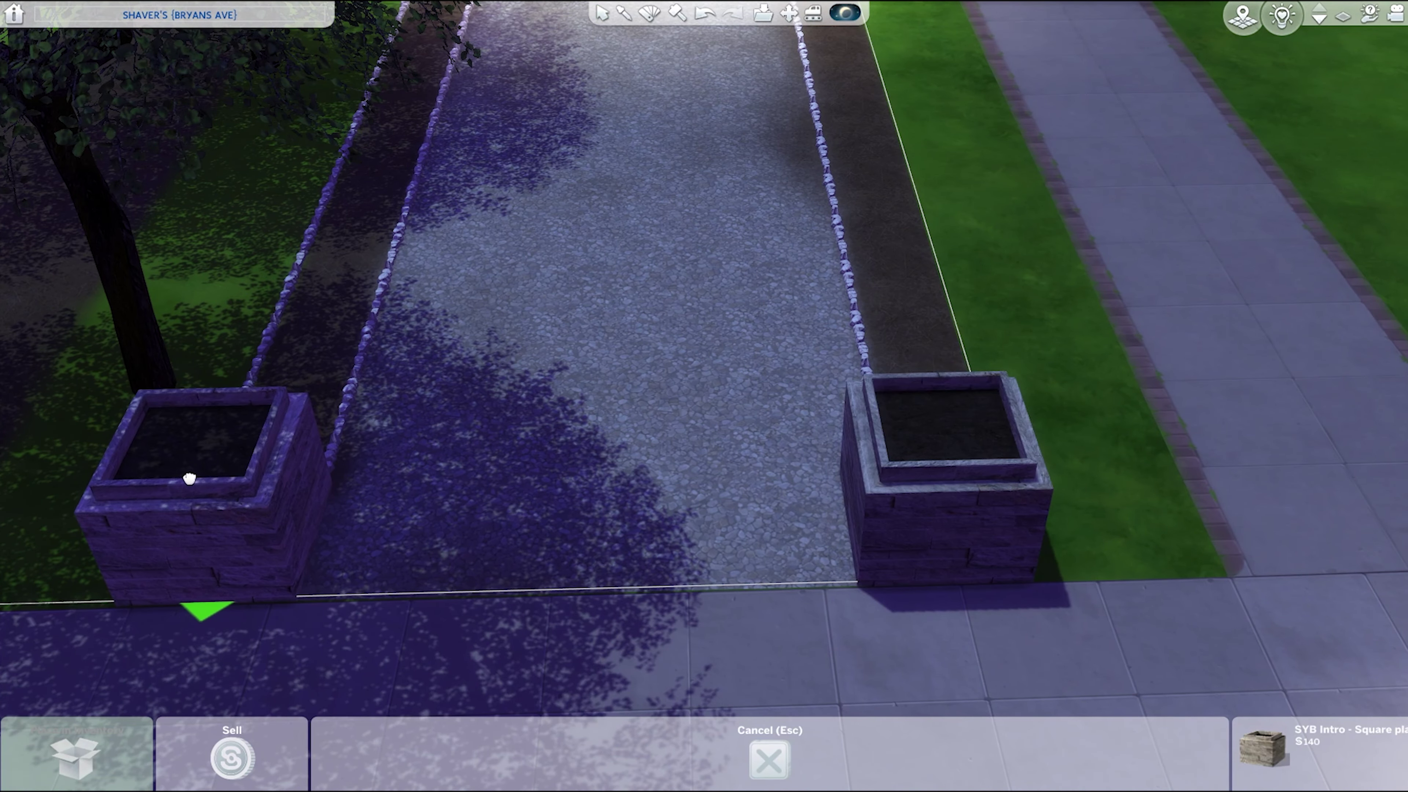
left_click(187, 477)
key("period")
left_click(523, 344)
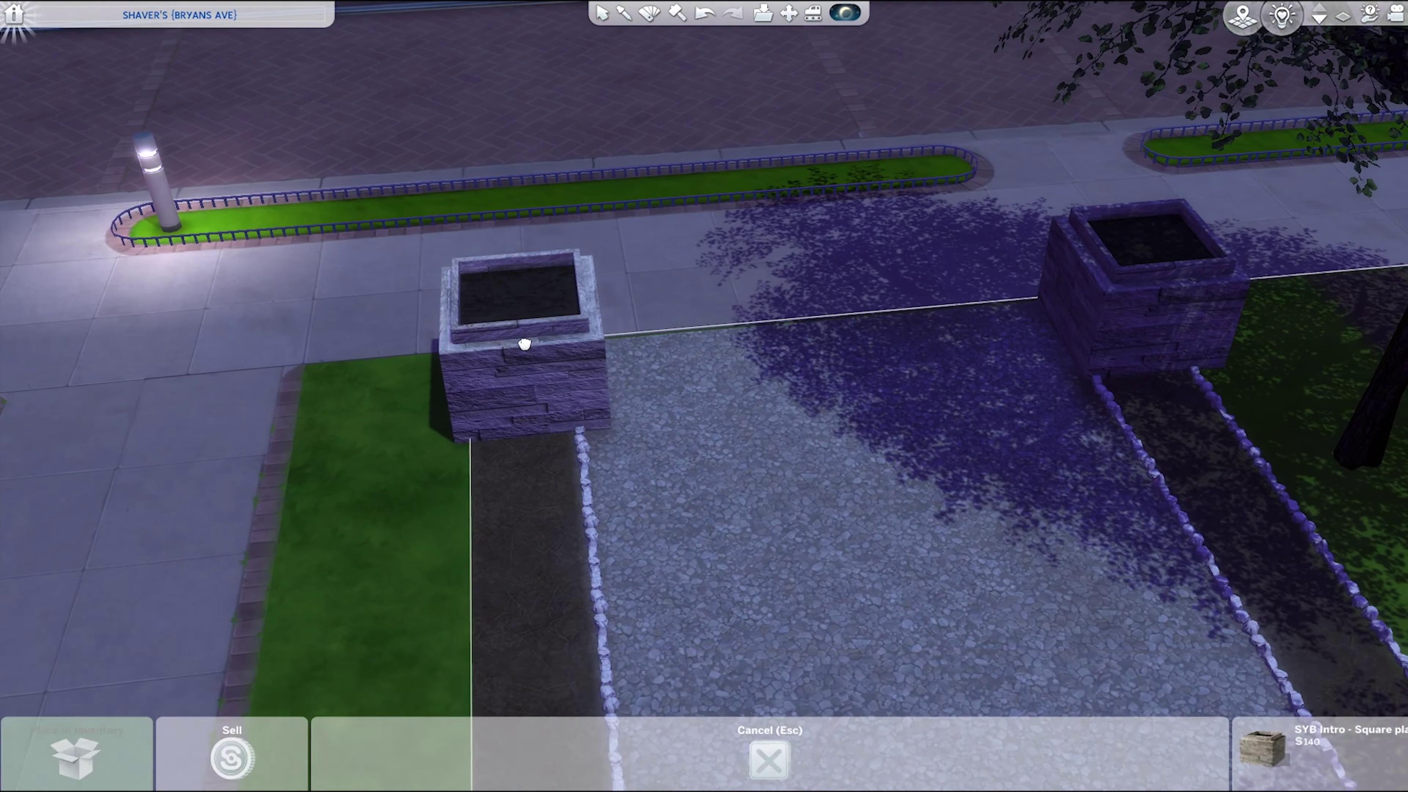
left_click(495, 342)
key("period")
key("ctrl+f")
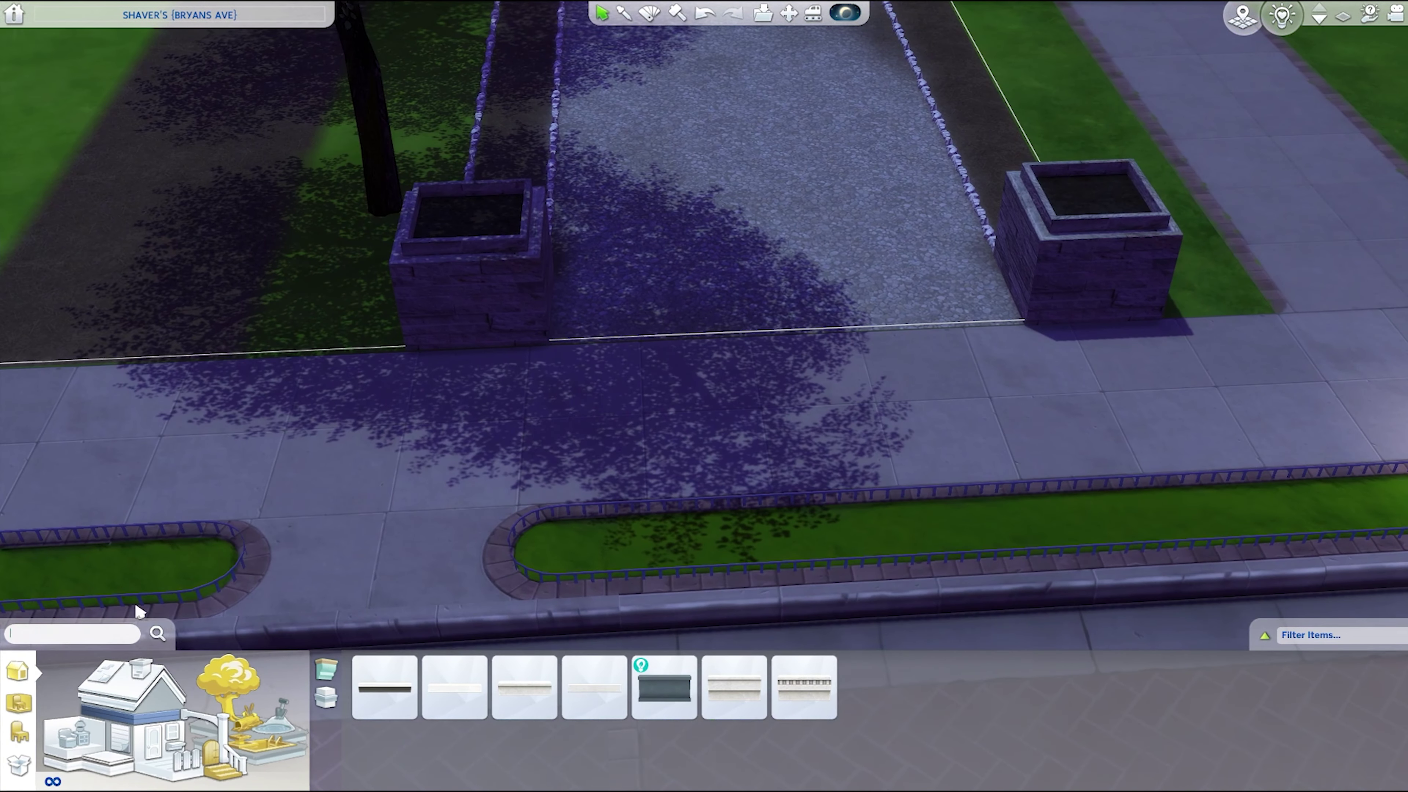
- Find the Vintage Model Pickup Truck, enlarge it to car size, and park it on the driveway
left_click(83, 633)
key("Return")
type("truck")
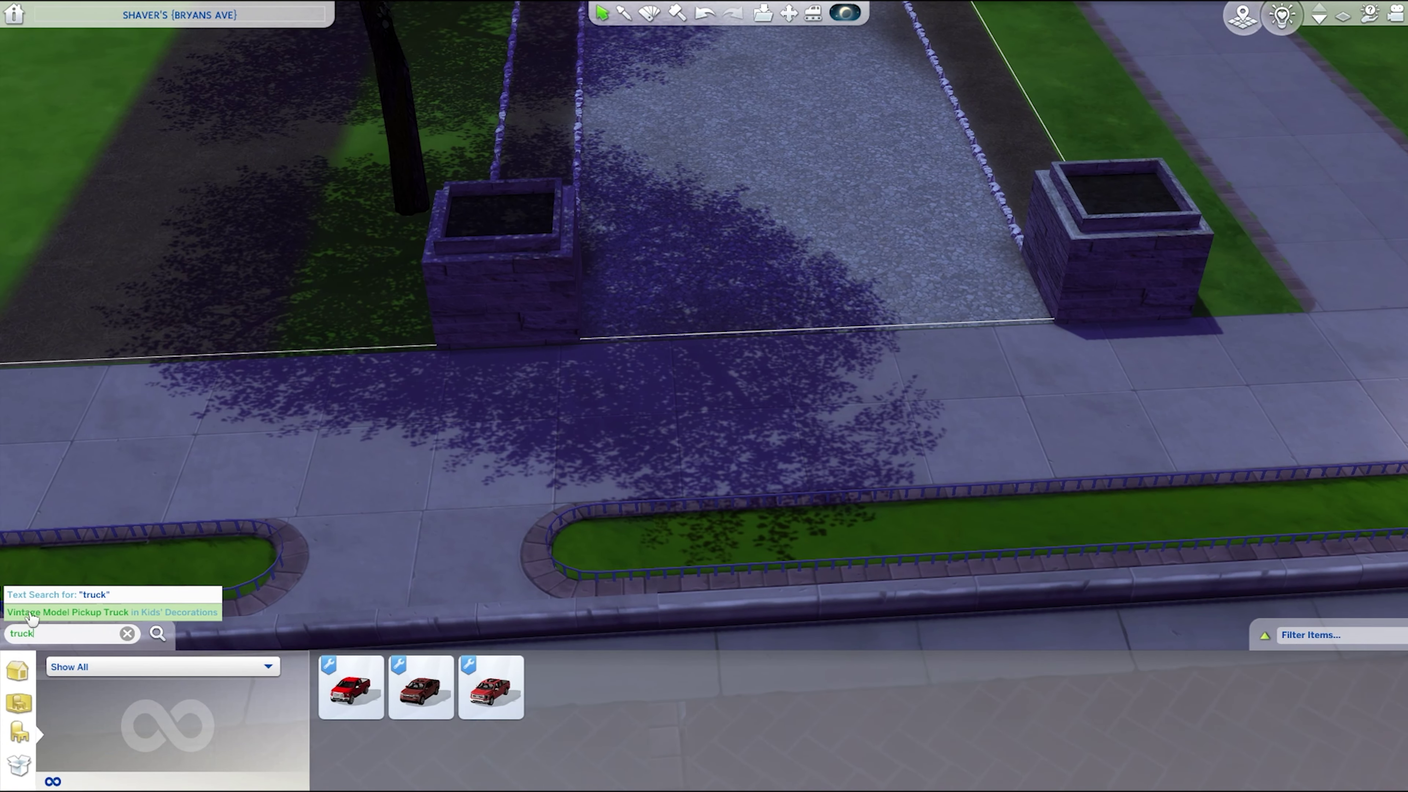
key("Down")
key("Return")
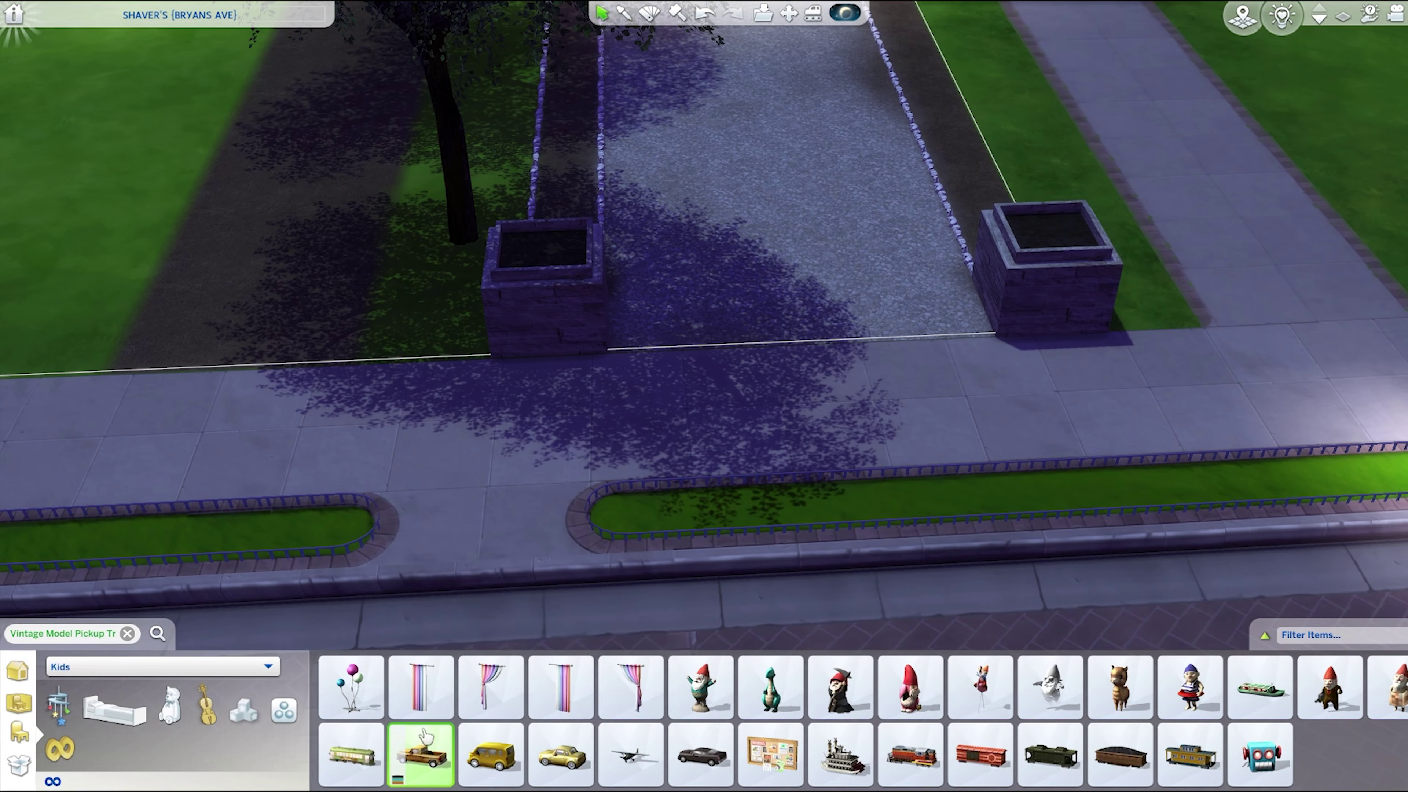
left_click(424, 738)
key("shift+bracketright")
key("shift+bracketright")
key("shift+bracketright")
left_click(562, 269)
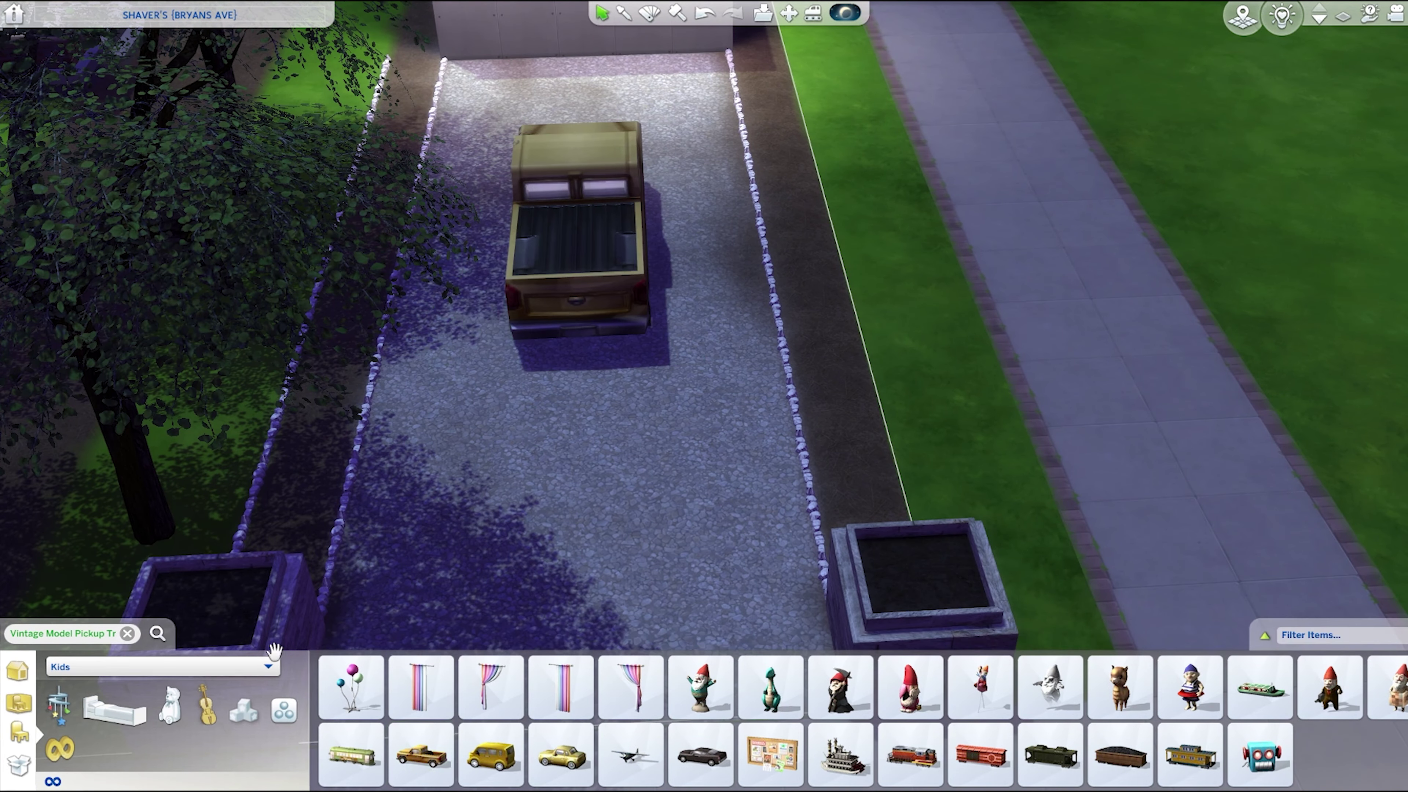
- Remove the parked pickup and place a 2022 Ford Maverick on the driveway instead
type("tru")
key("Return")
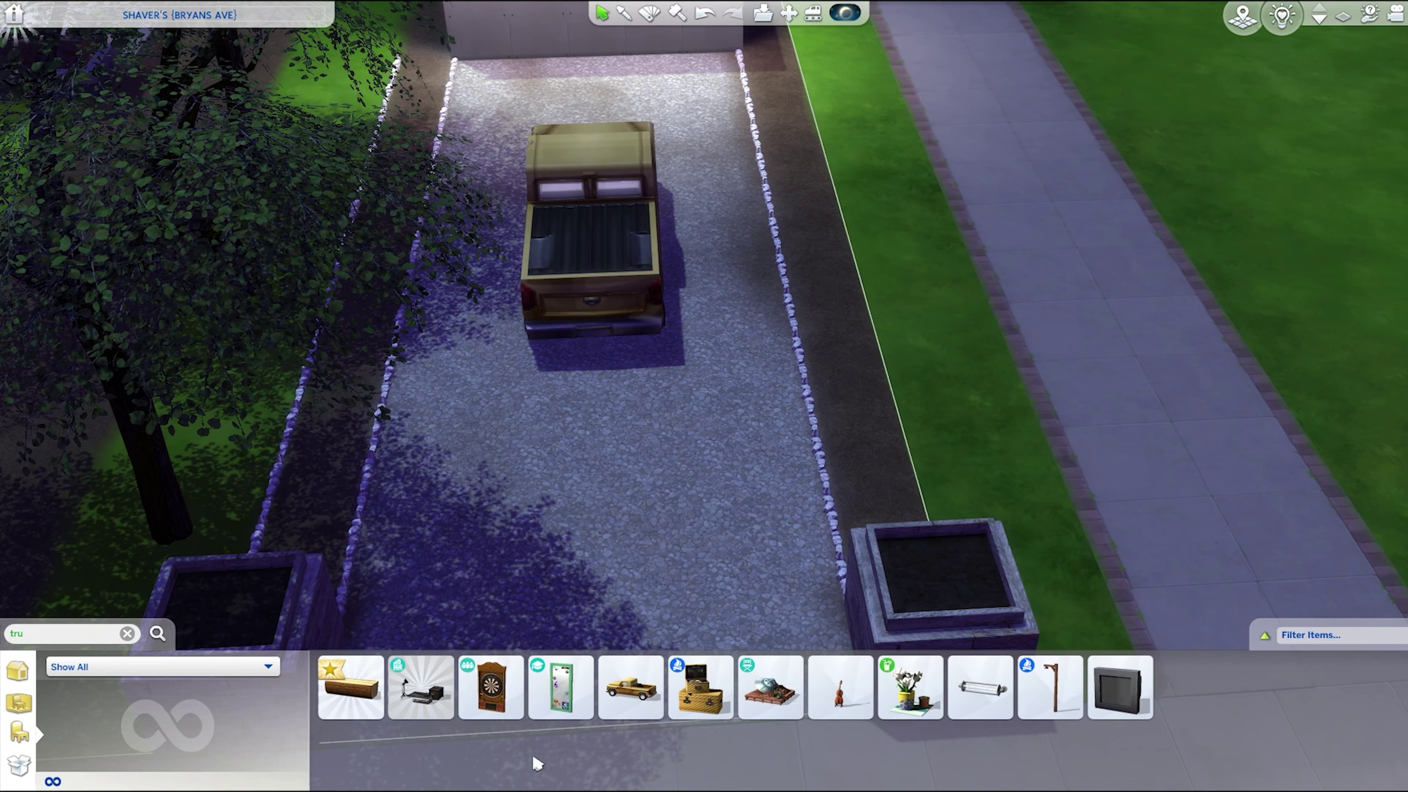
left_click_drag(609, 286, 68, 617)
type("ford")
key("Down")
key("Return")
left_click(1386, 688)
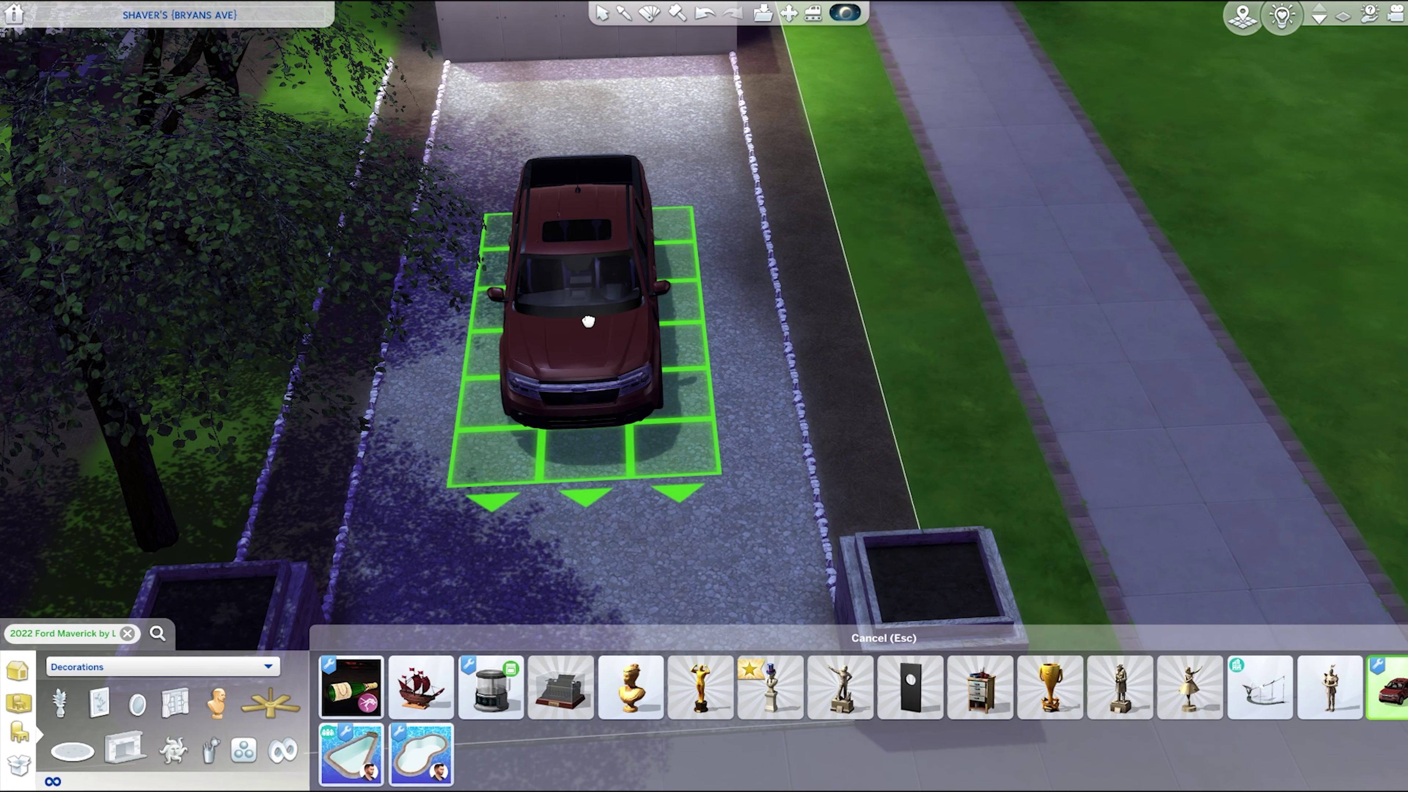
left_click(582, 277)
- Pick the 2022 Ford Maverick back up and delete it from the lot
left_click(1318, 635)
left_click(1347, 573)
left_click(581, 310)
key("Escape")
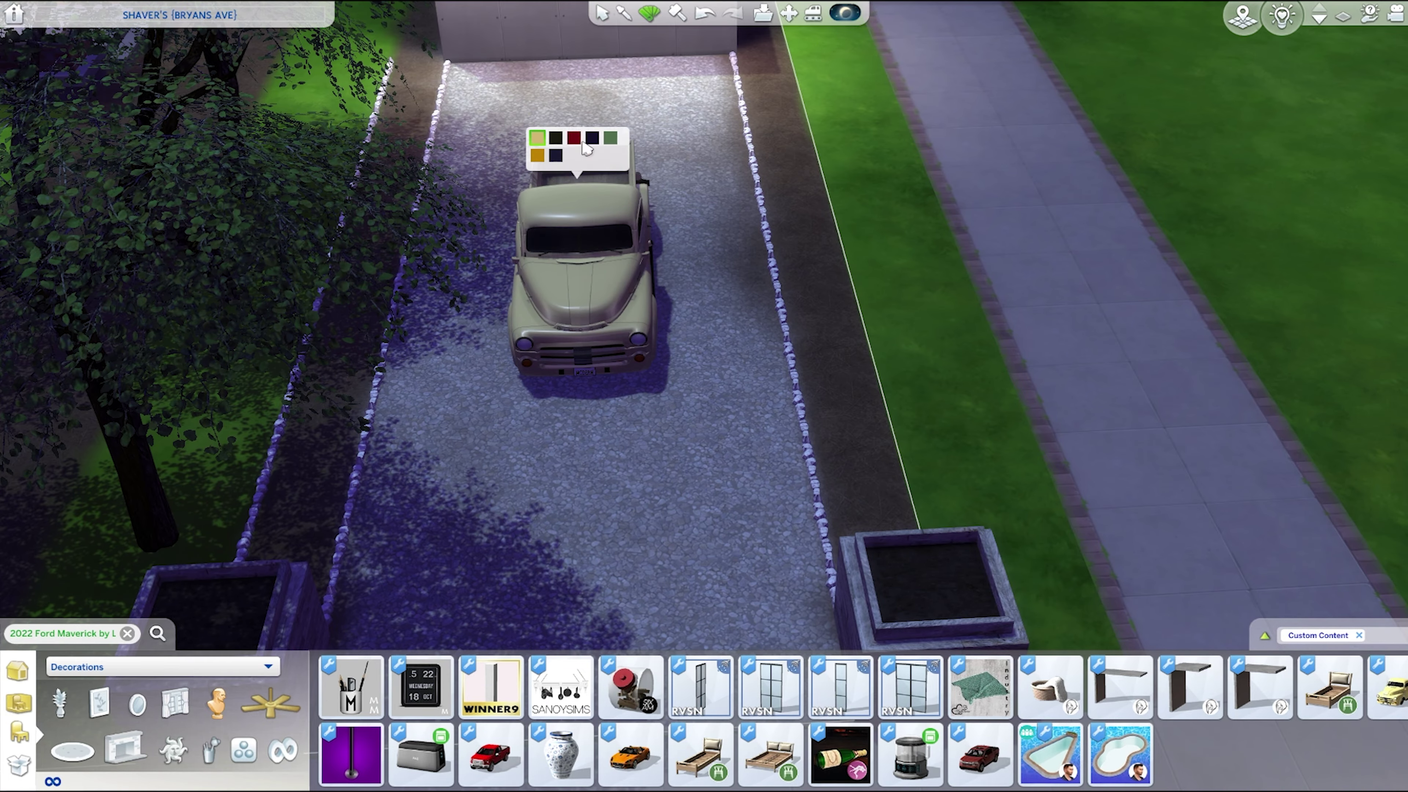
- Draw Tastefully Overgrown Fence lines along the garage side, sidewalk edge and across the yard
key("e")
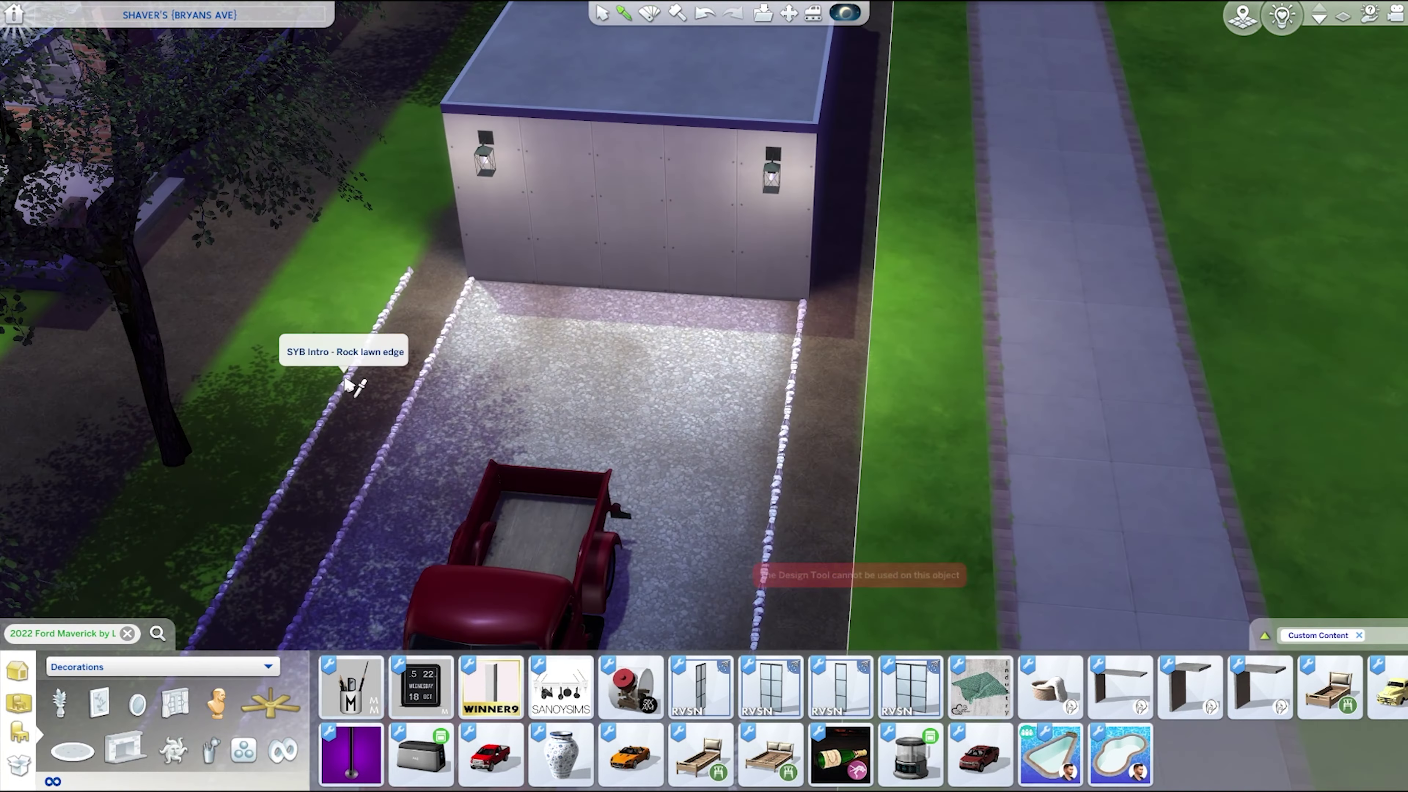
left_click(311, 339)
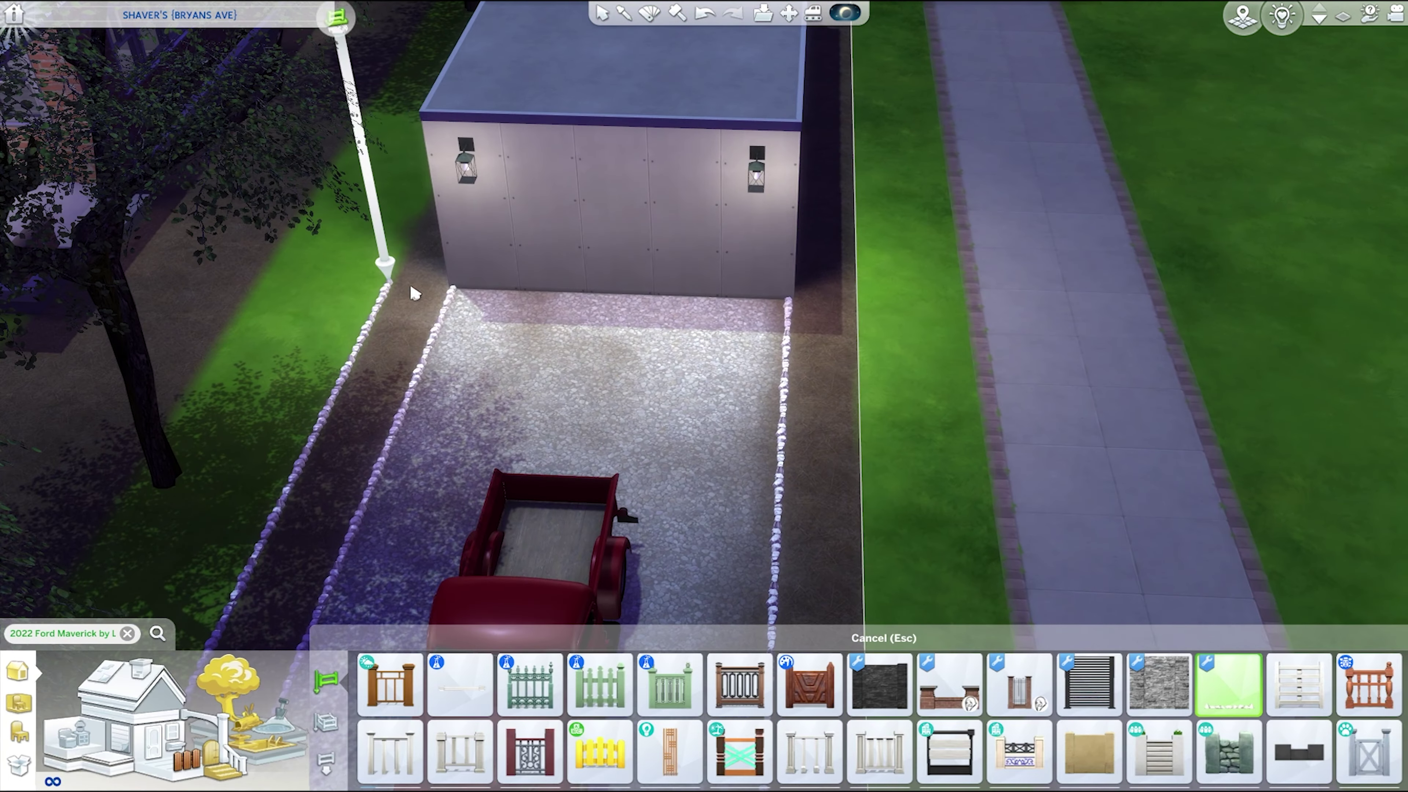
key("q")
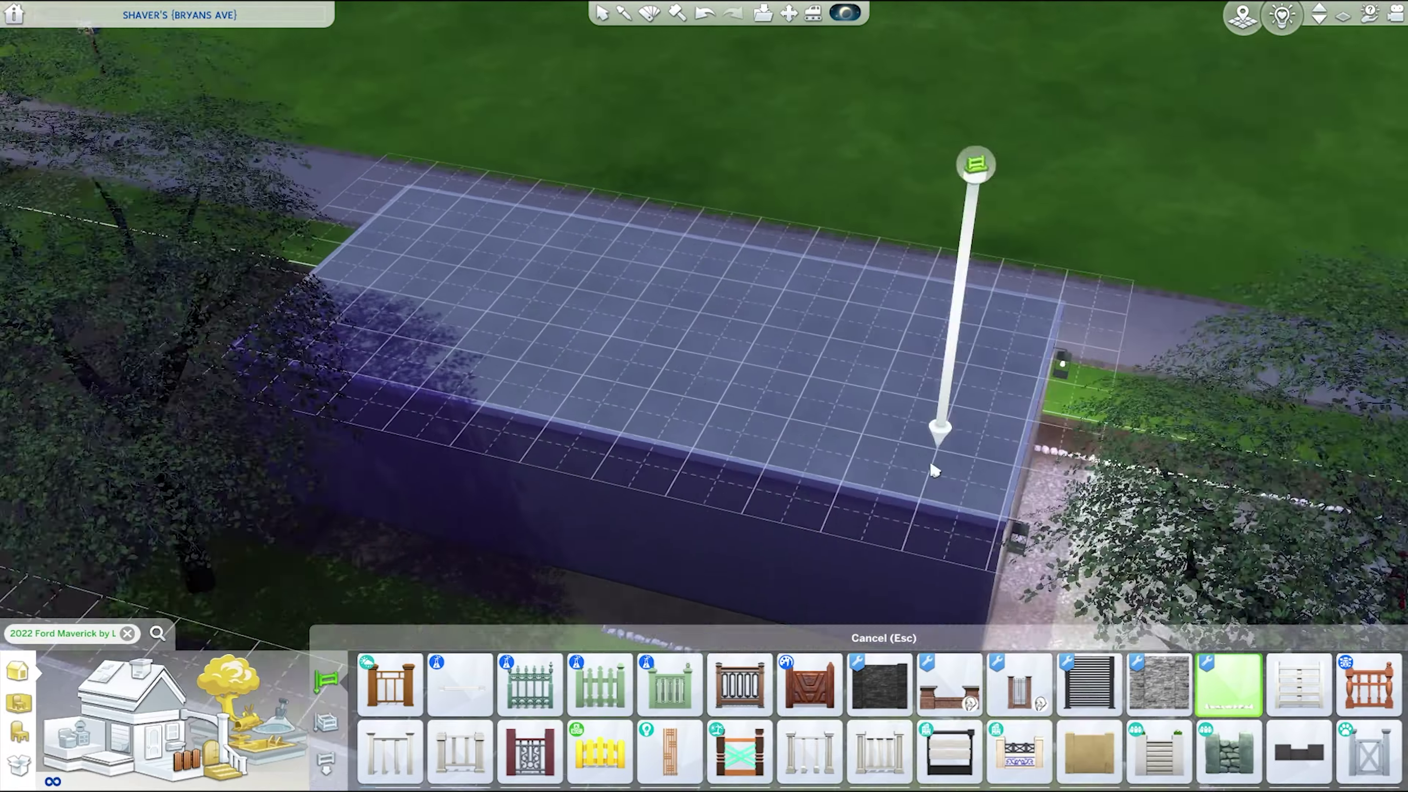
key("q")
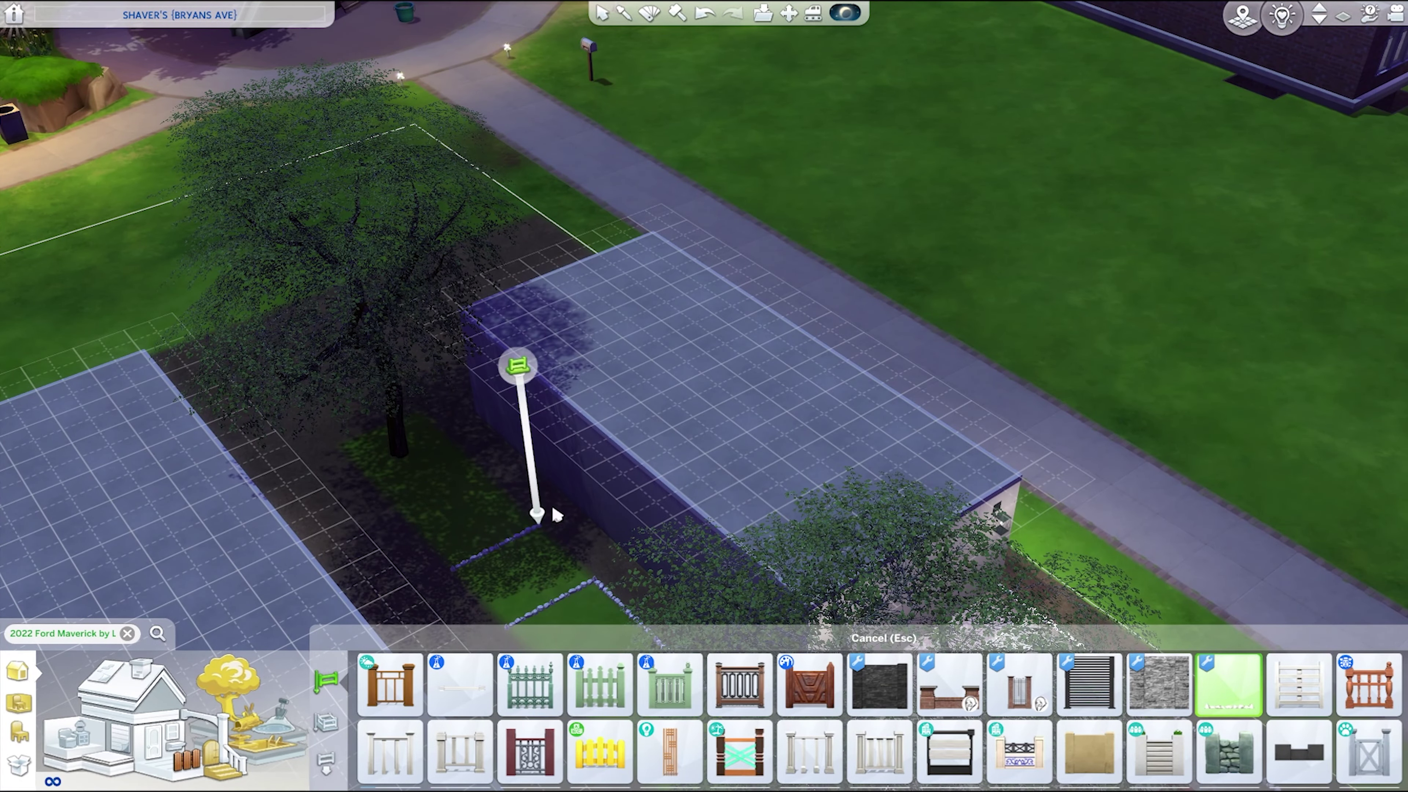
key("q")
key("q")
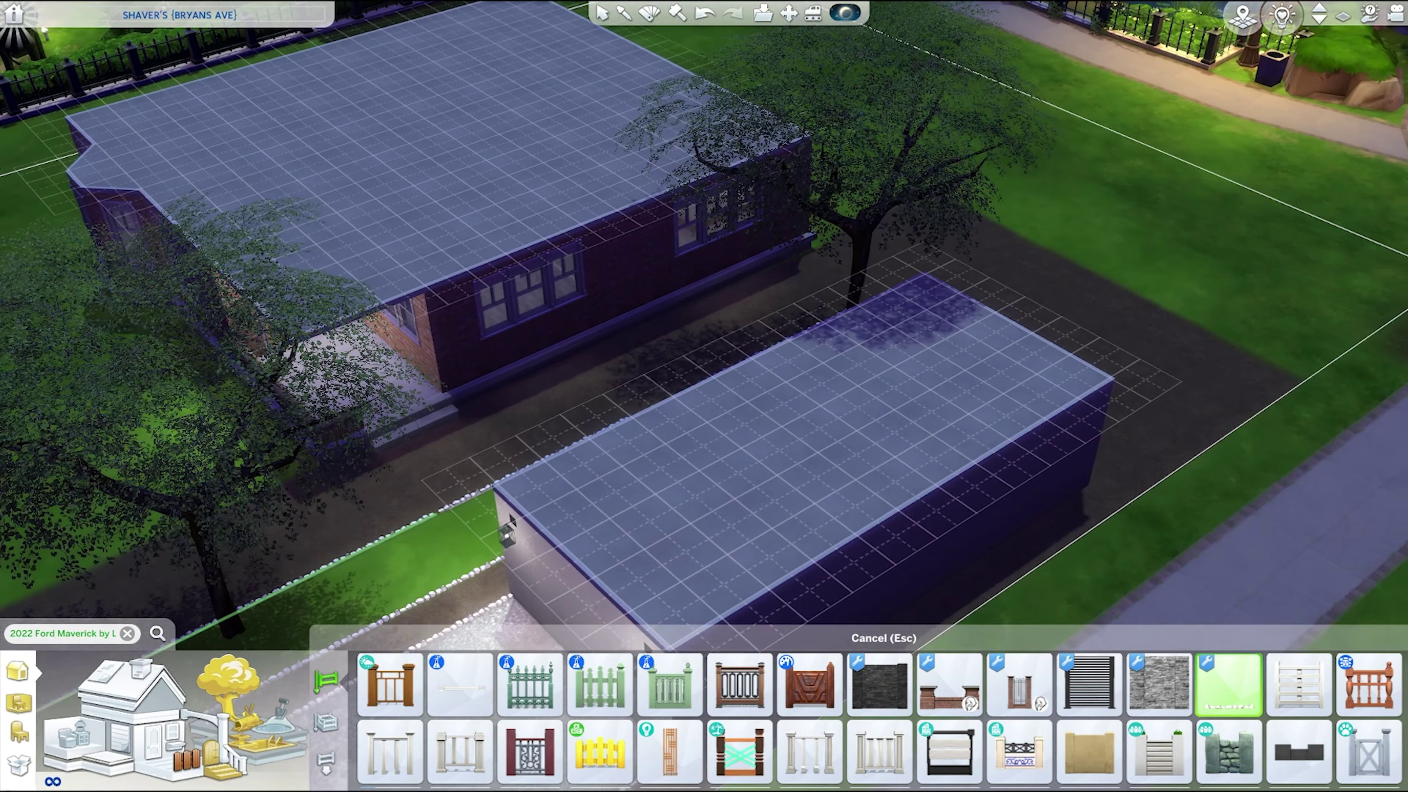
key("q")
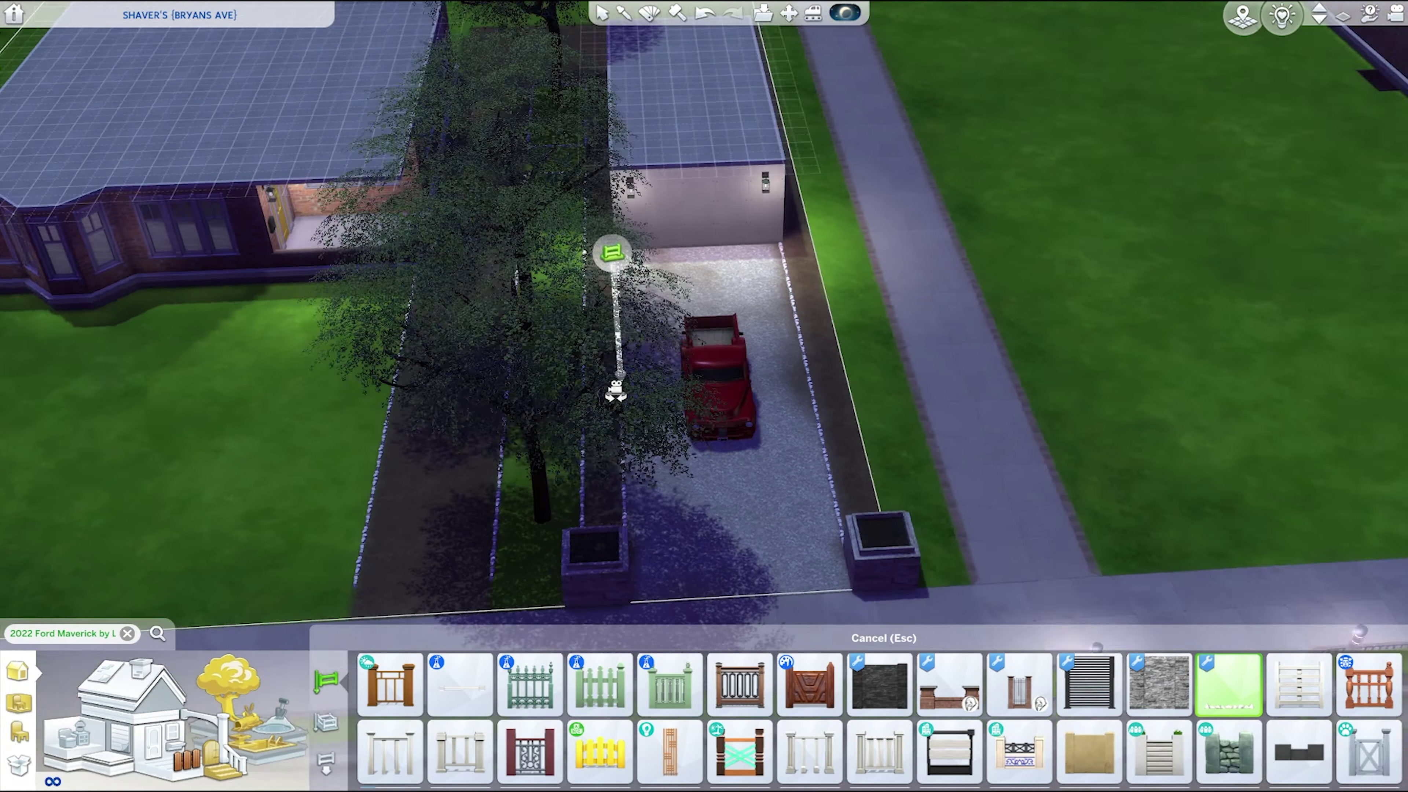
key("q")
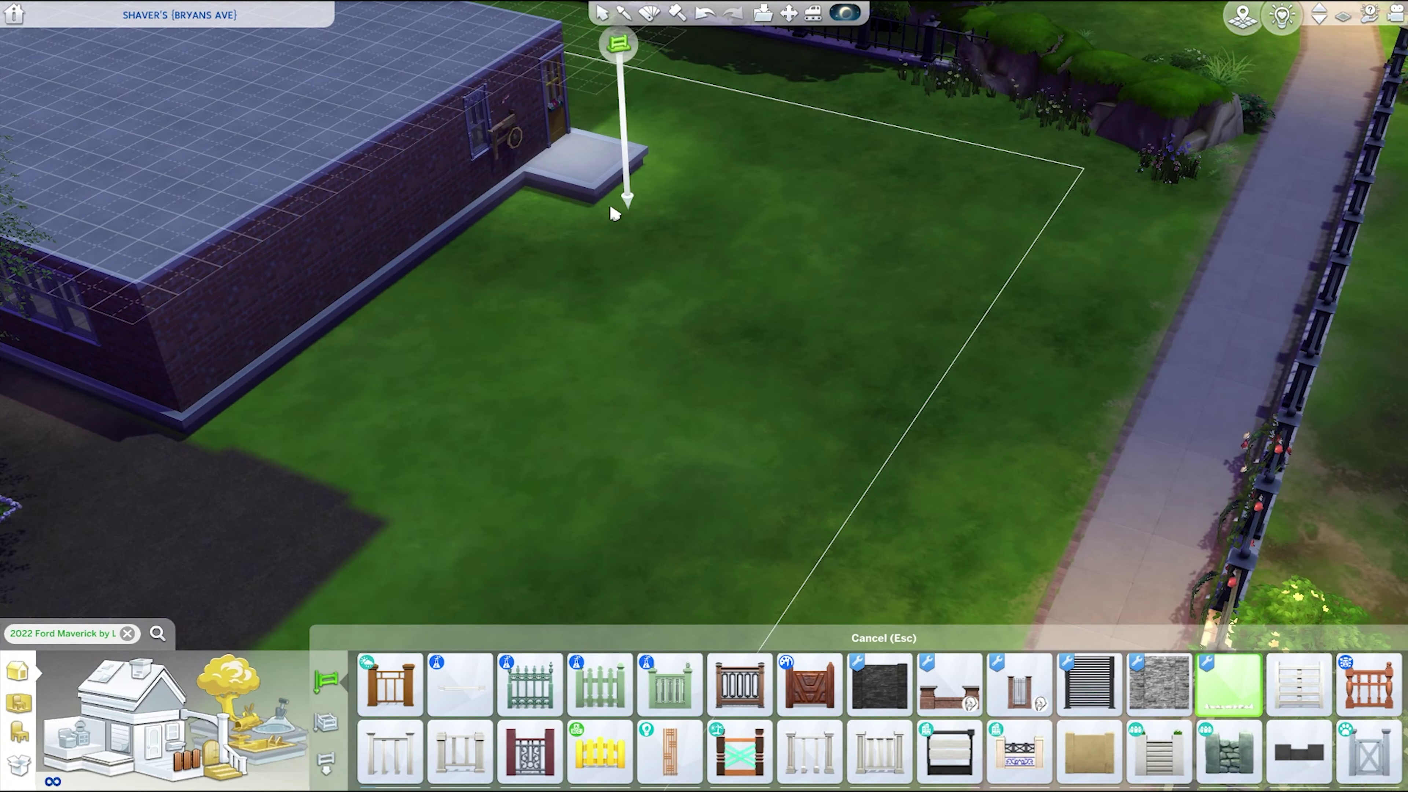
key("a")
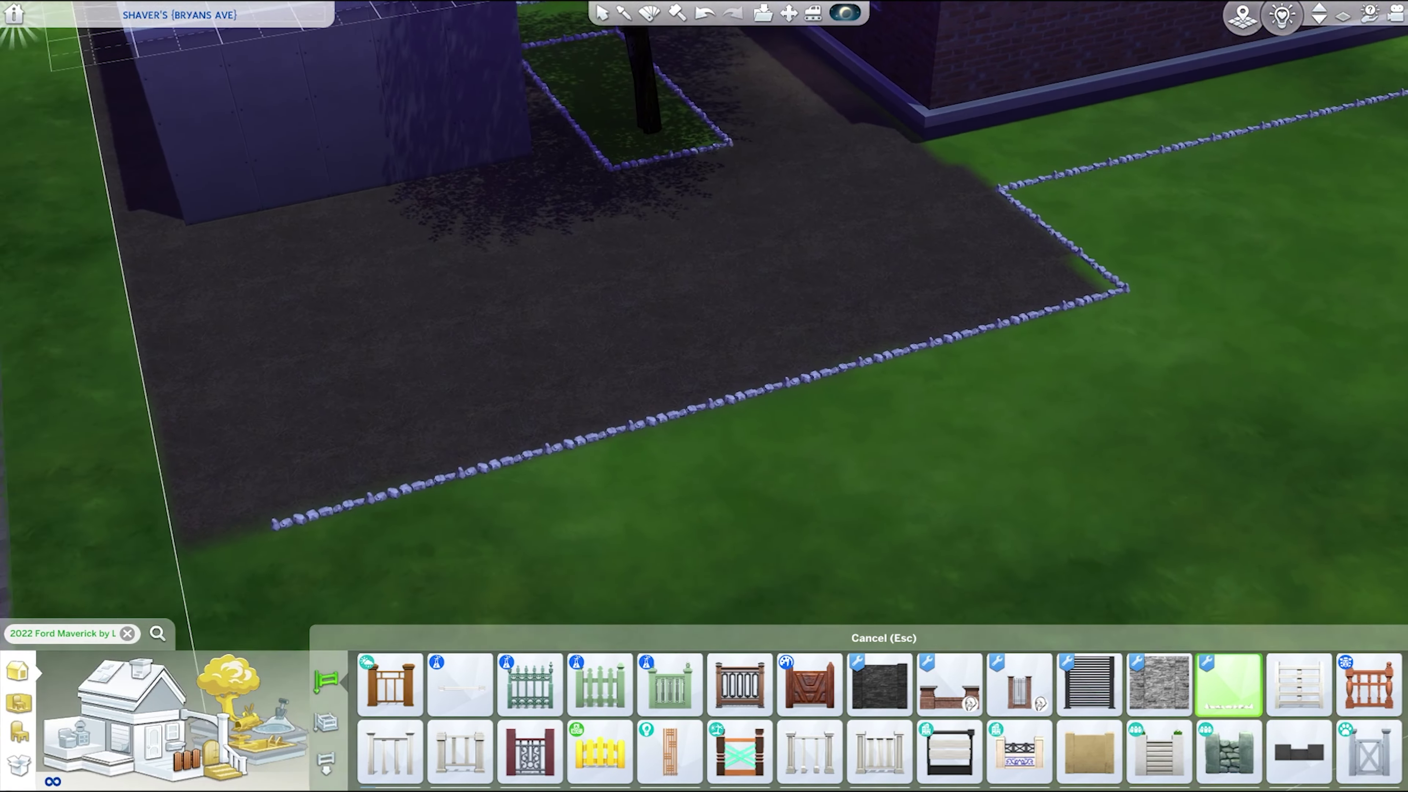
key("a")
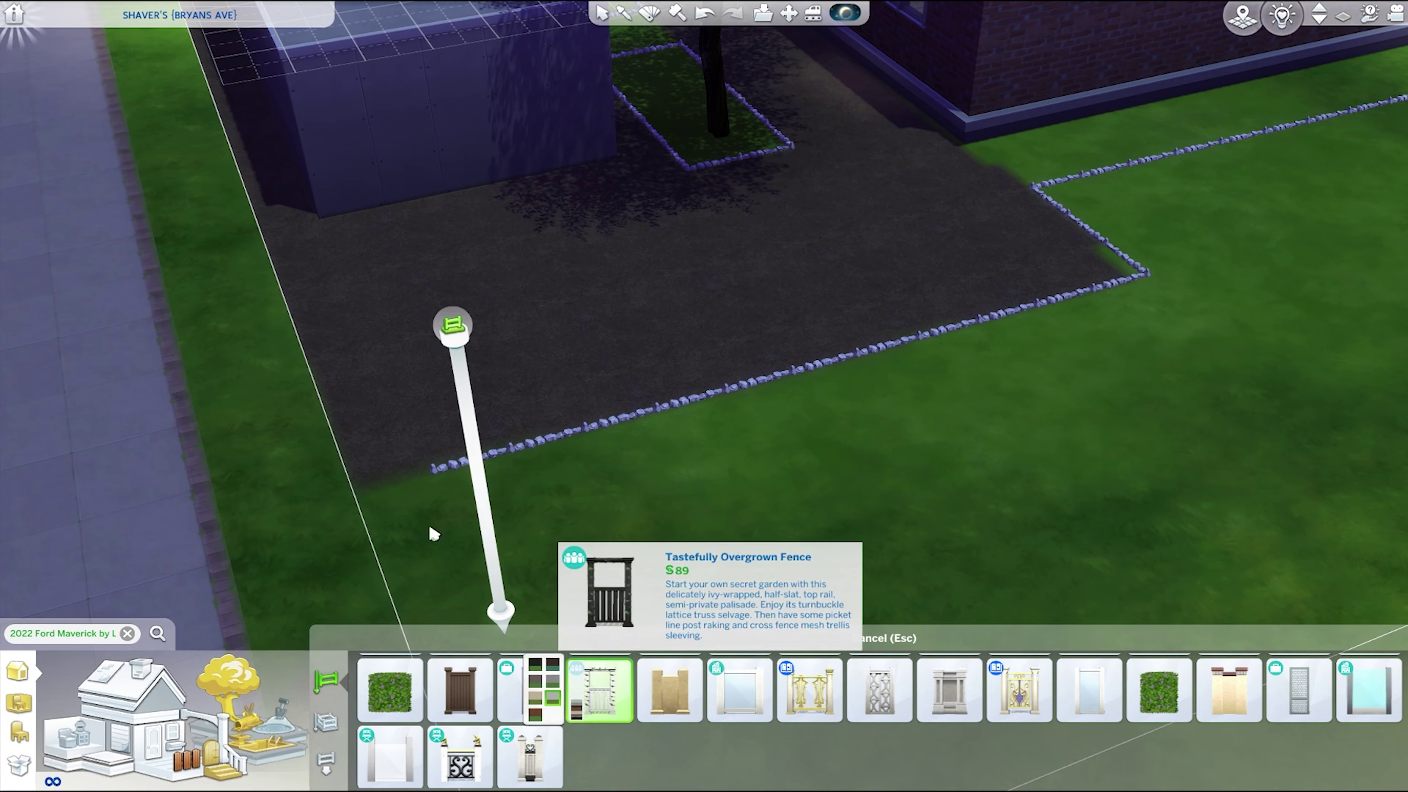
key("a")
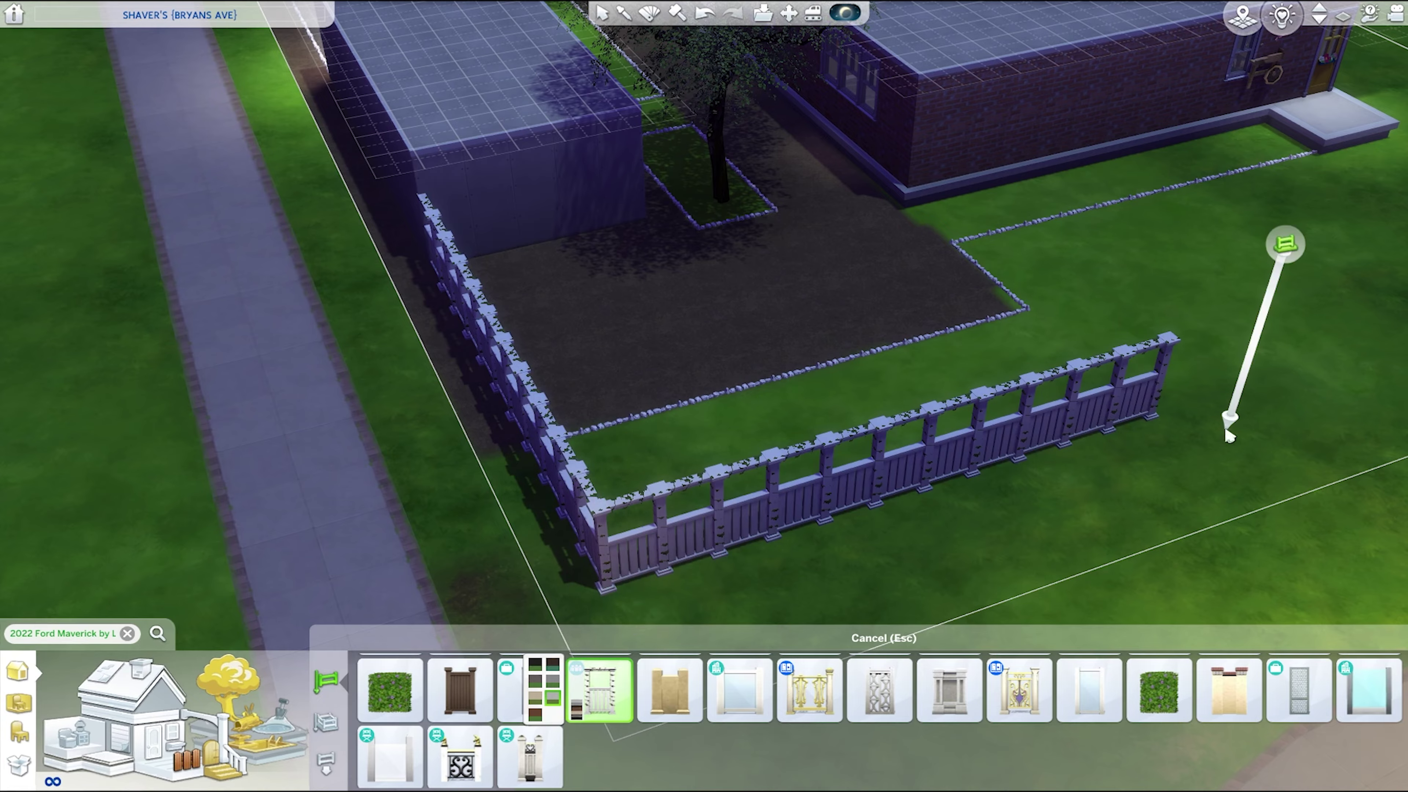
key("d")
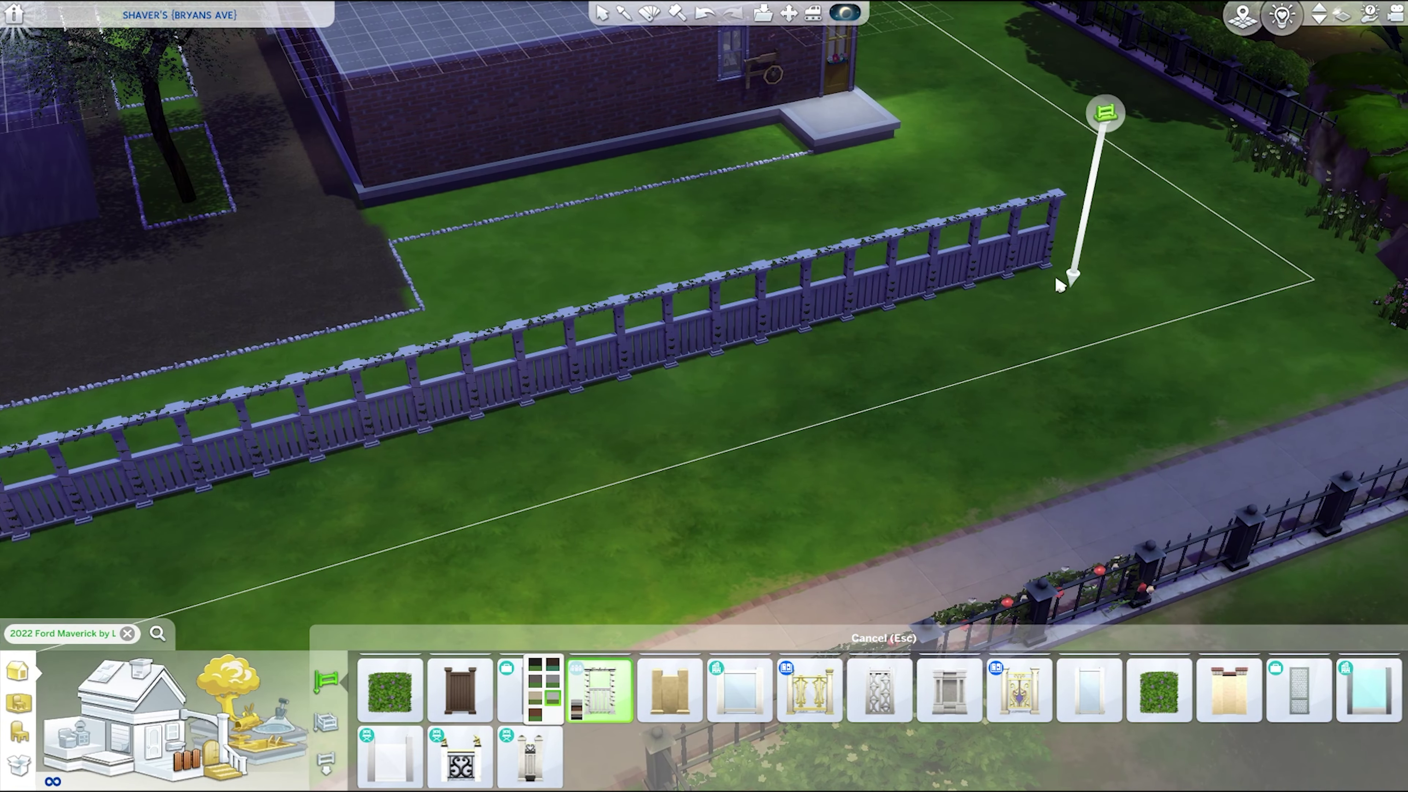
key("Escape")
- Eyedrop the driveway shade tree to plant a copy of it on the front lawn
key("a")
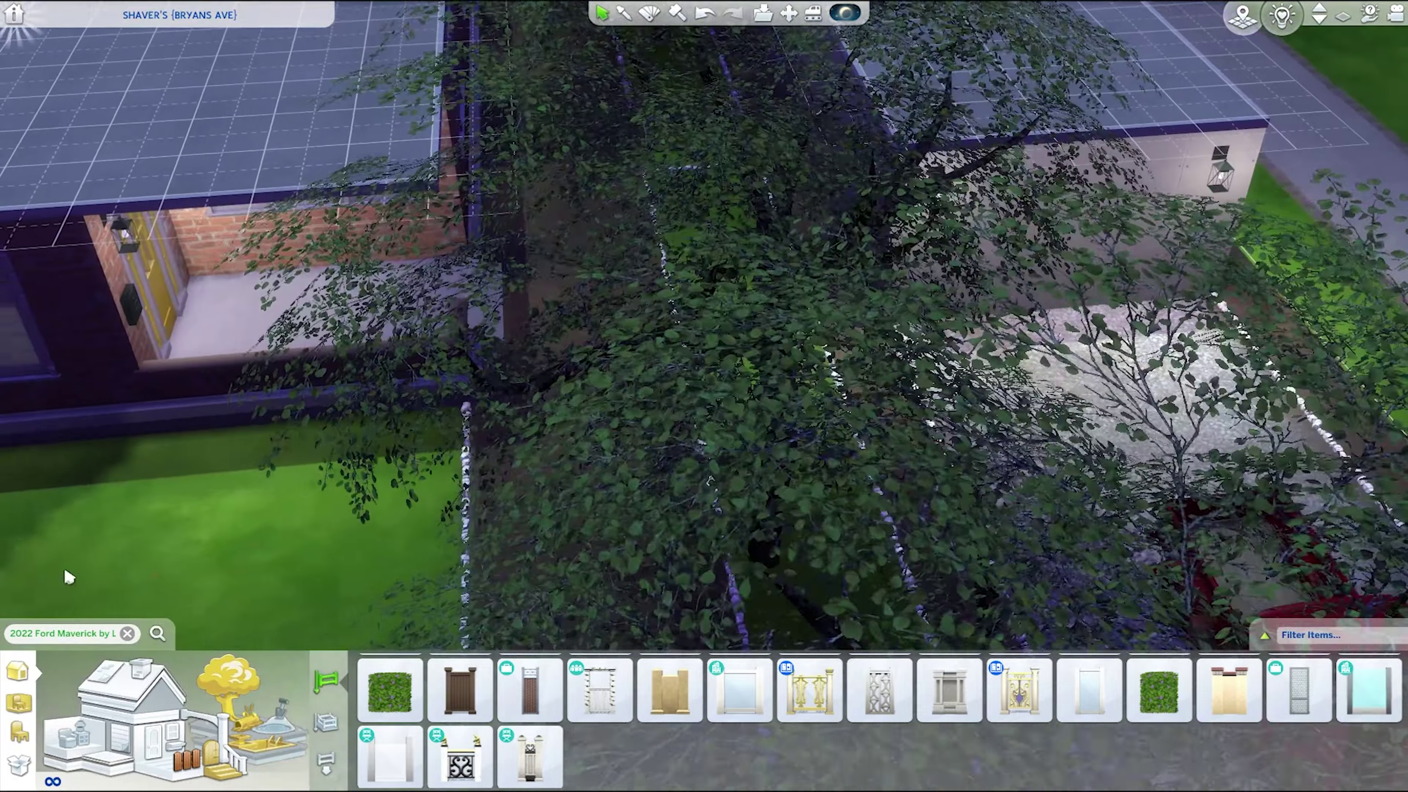
scroll(631, 280, "down", 5)
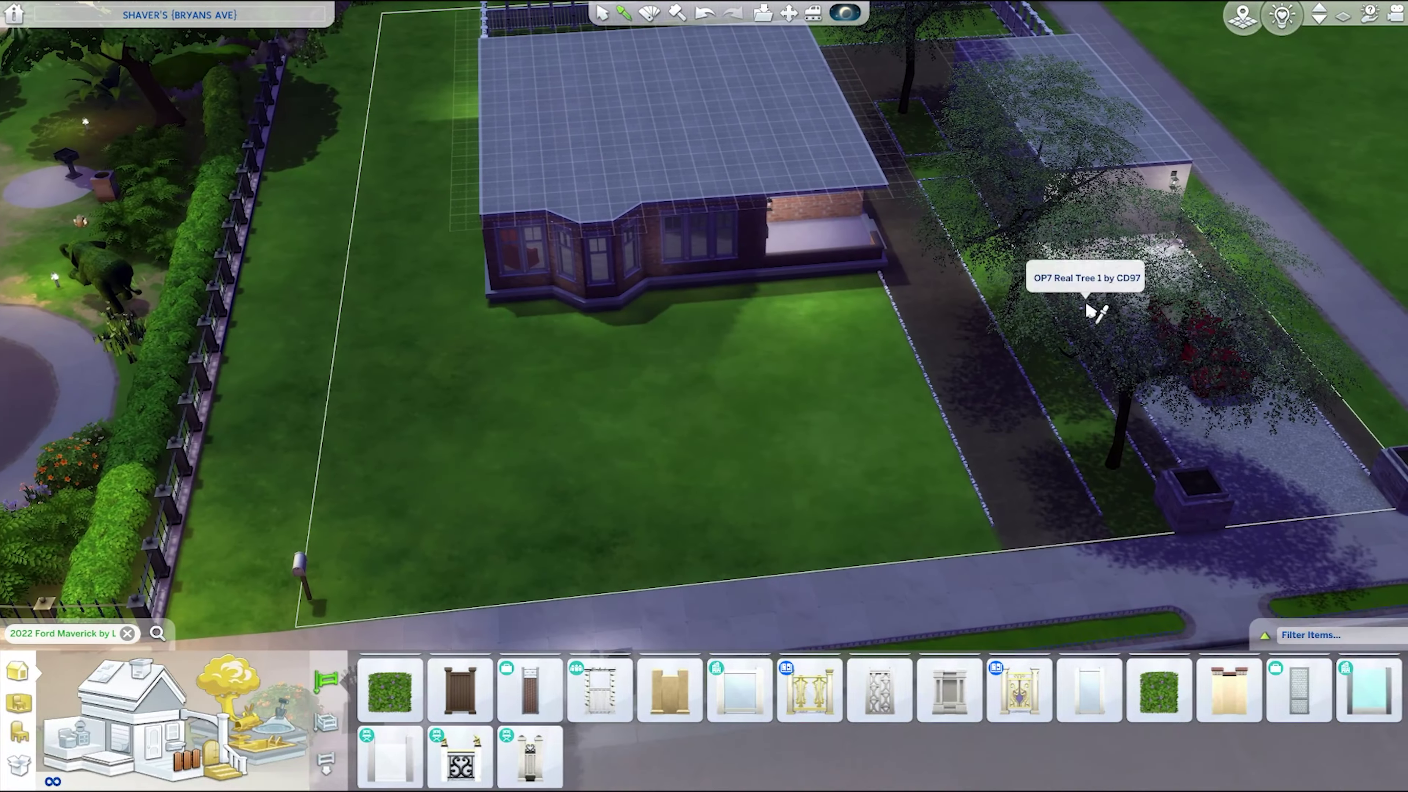
key("e")
left_click(1021, 269)
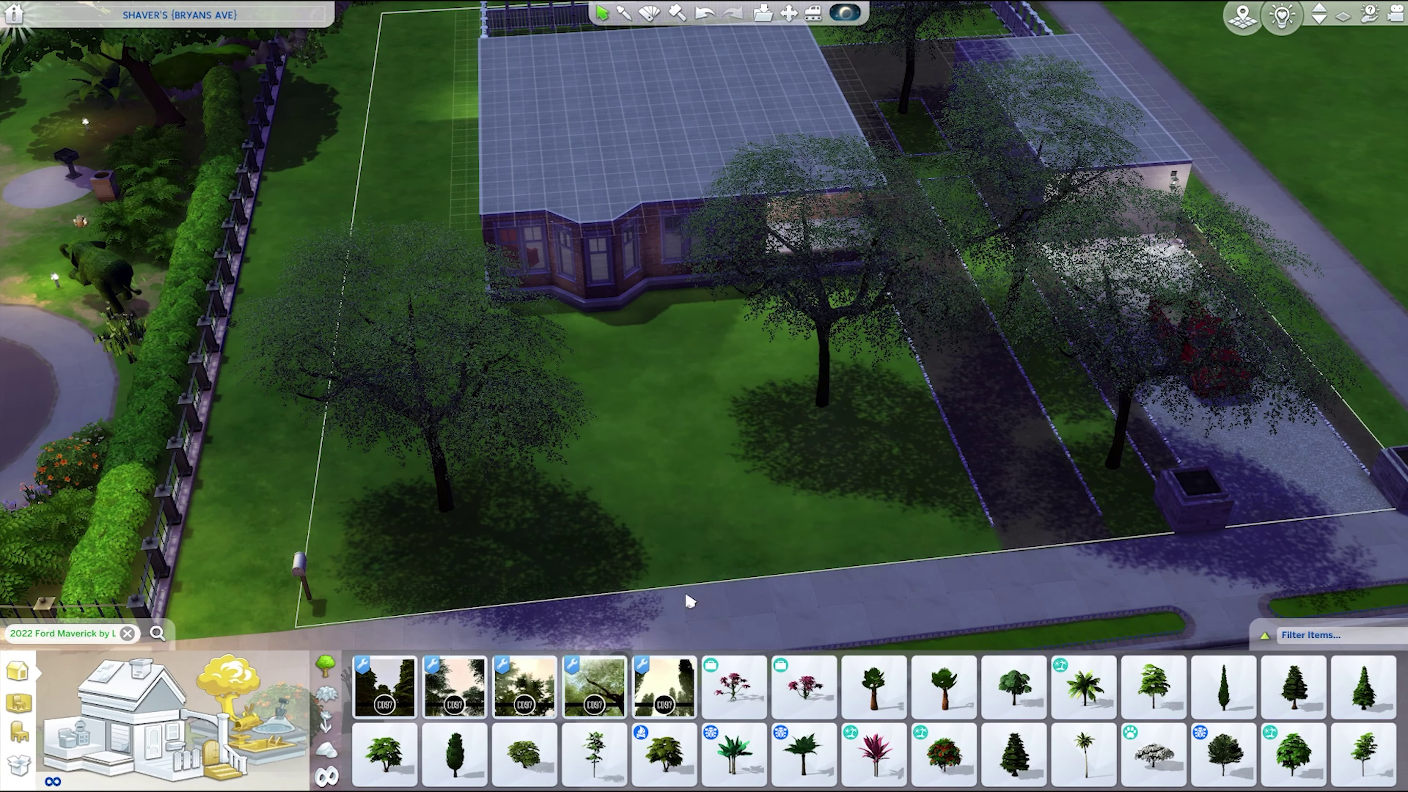
- Pick a different leafy tree and plant it near the back fence
key("a")
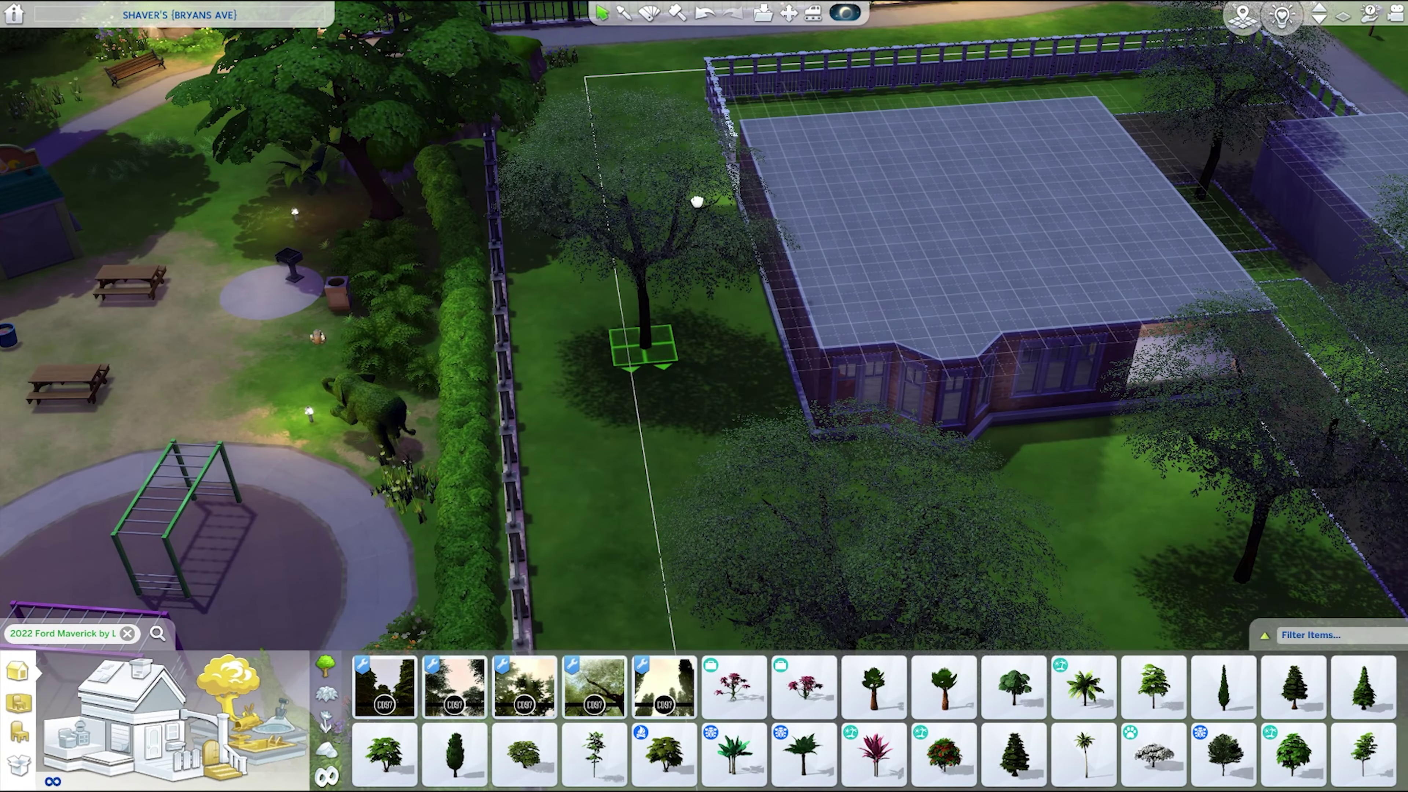
left_click(524, 688)
key("w")
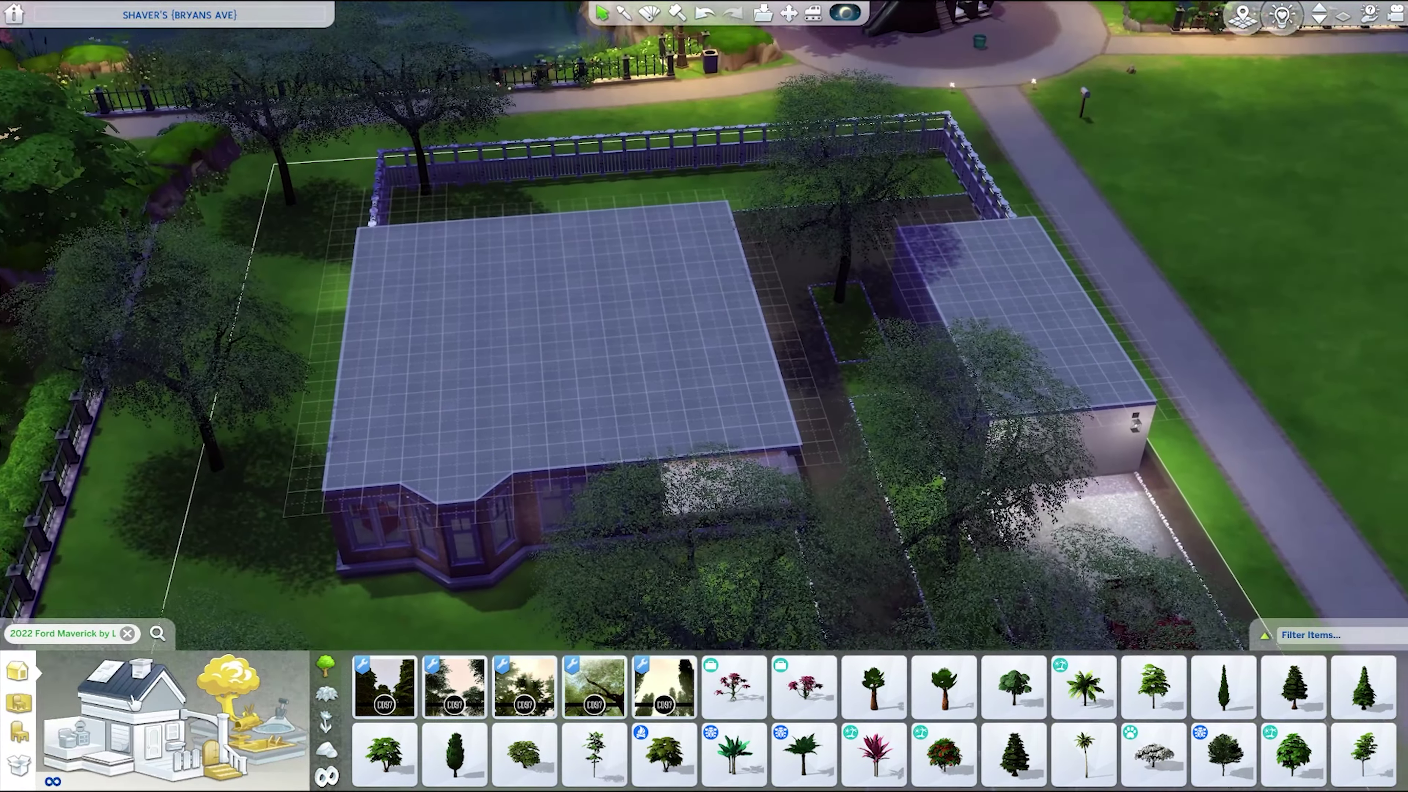
key("e")
left_click(400, 282)
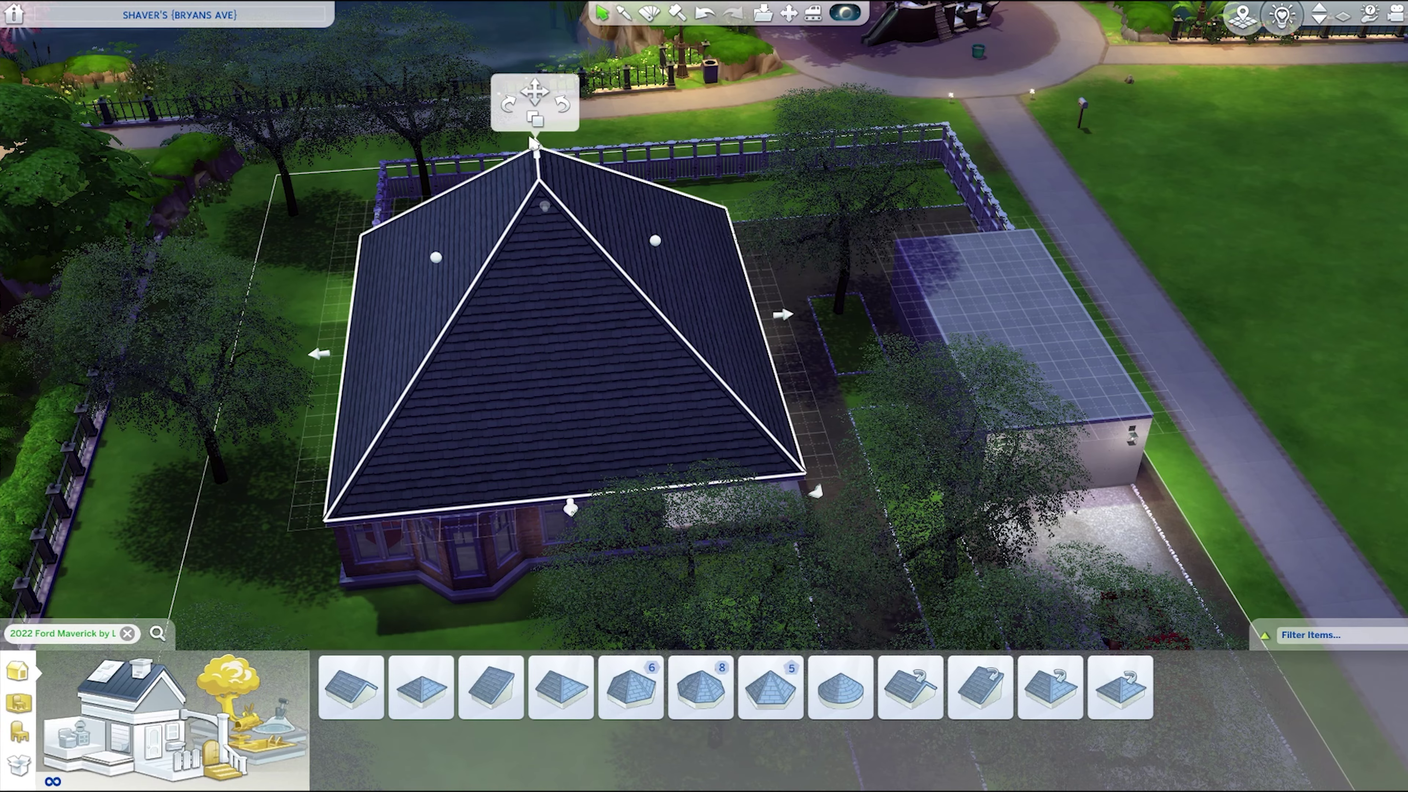
- Zoom out and rotate the view to inspect the hip roof over the house and garage
key("x")
key("e")
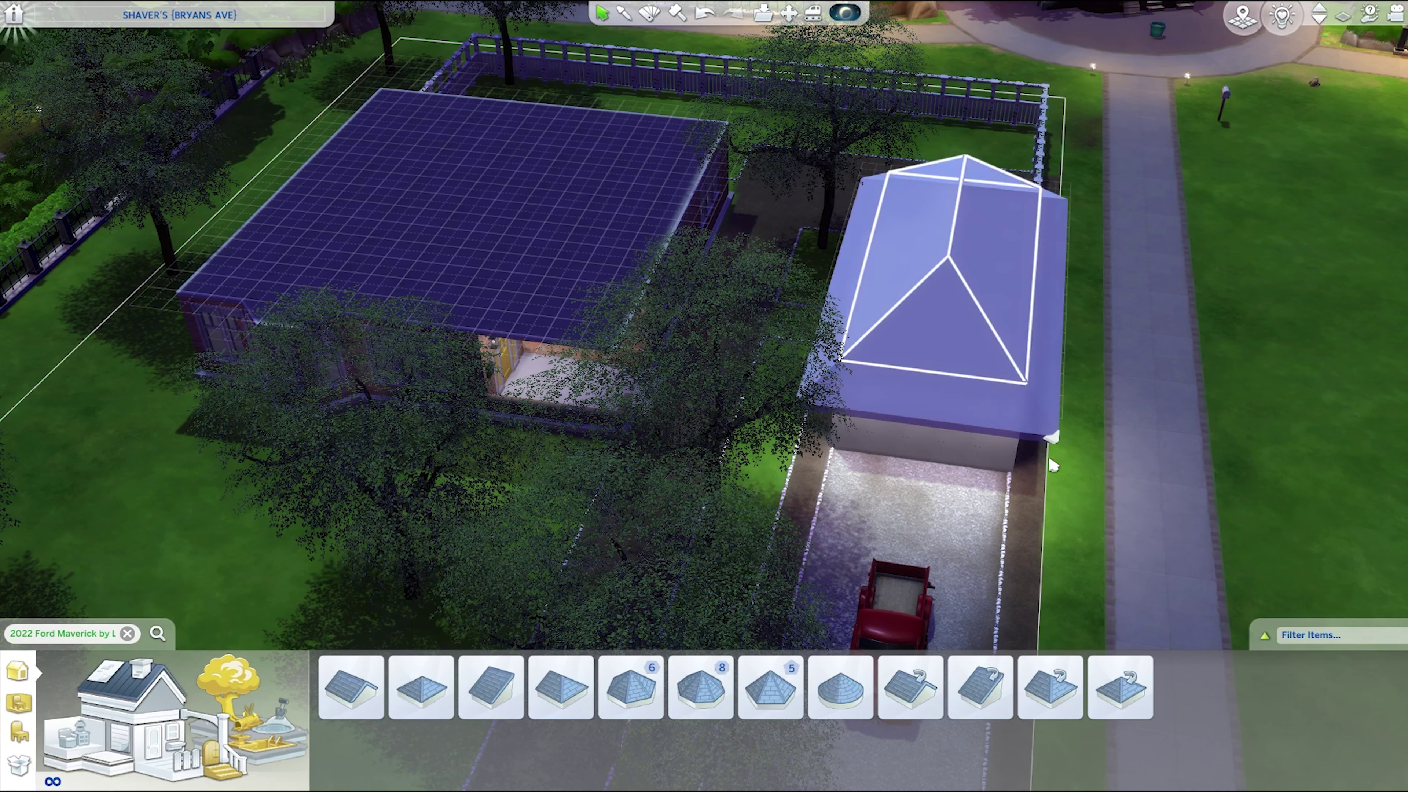
scroll(759, 158, "up", 3)
- Browse Outdoor > Rocks and place a painted friendship rock at the lawn edge
left_click(127, 633)
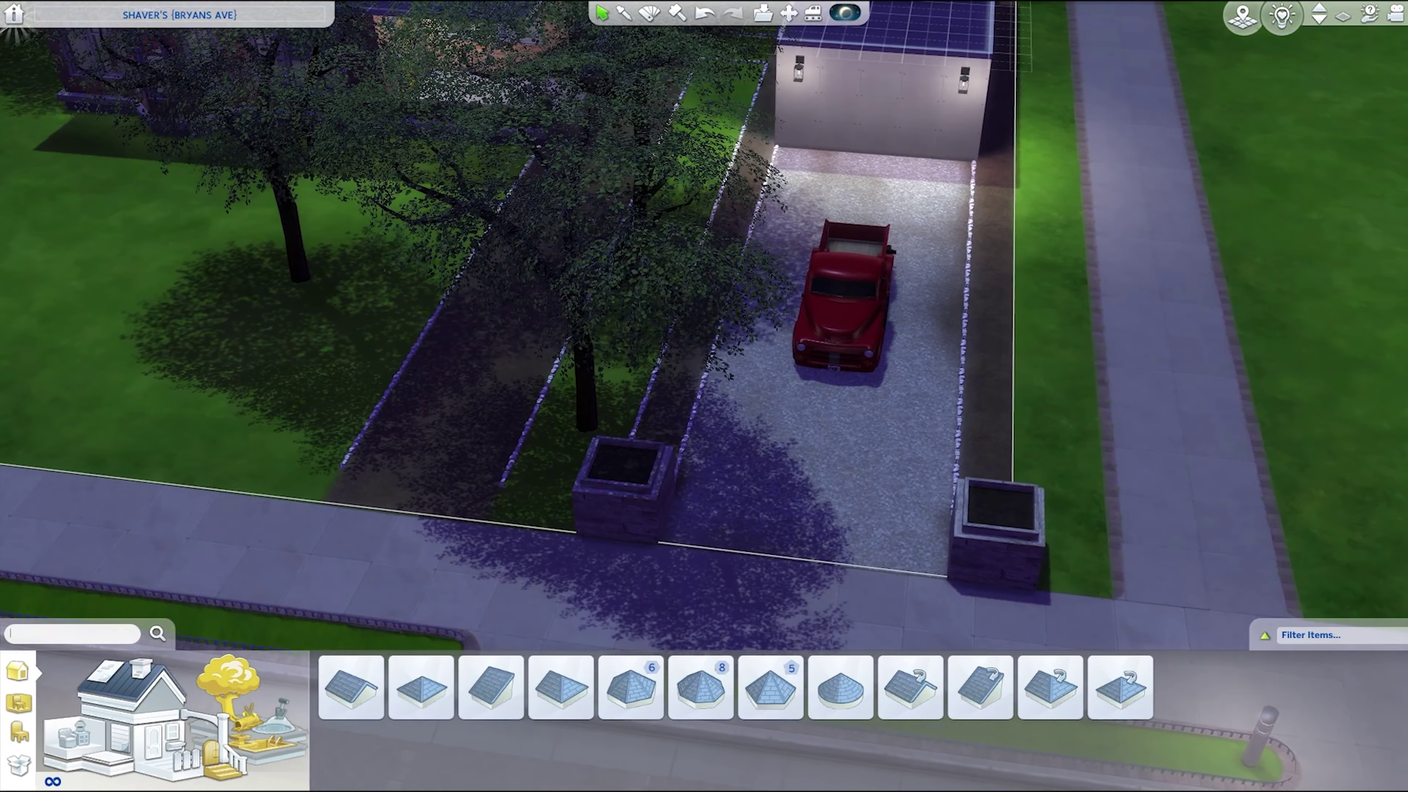
left_click(272, 735)
left_click(289, 759)
left_click(230, 683)
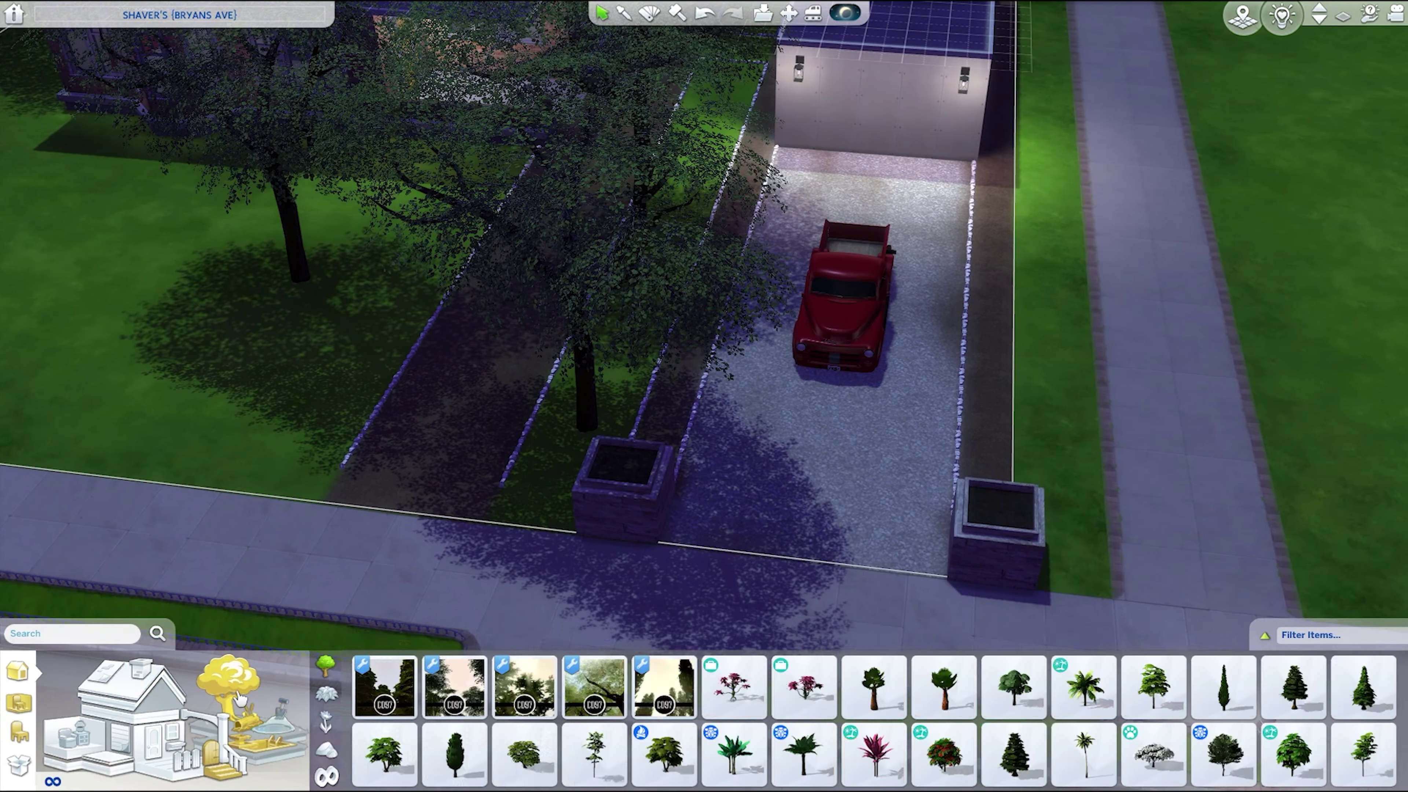
left_click(326, 749)
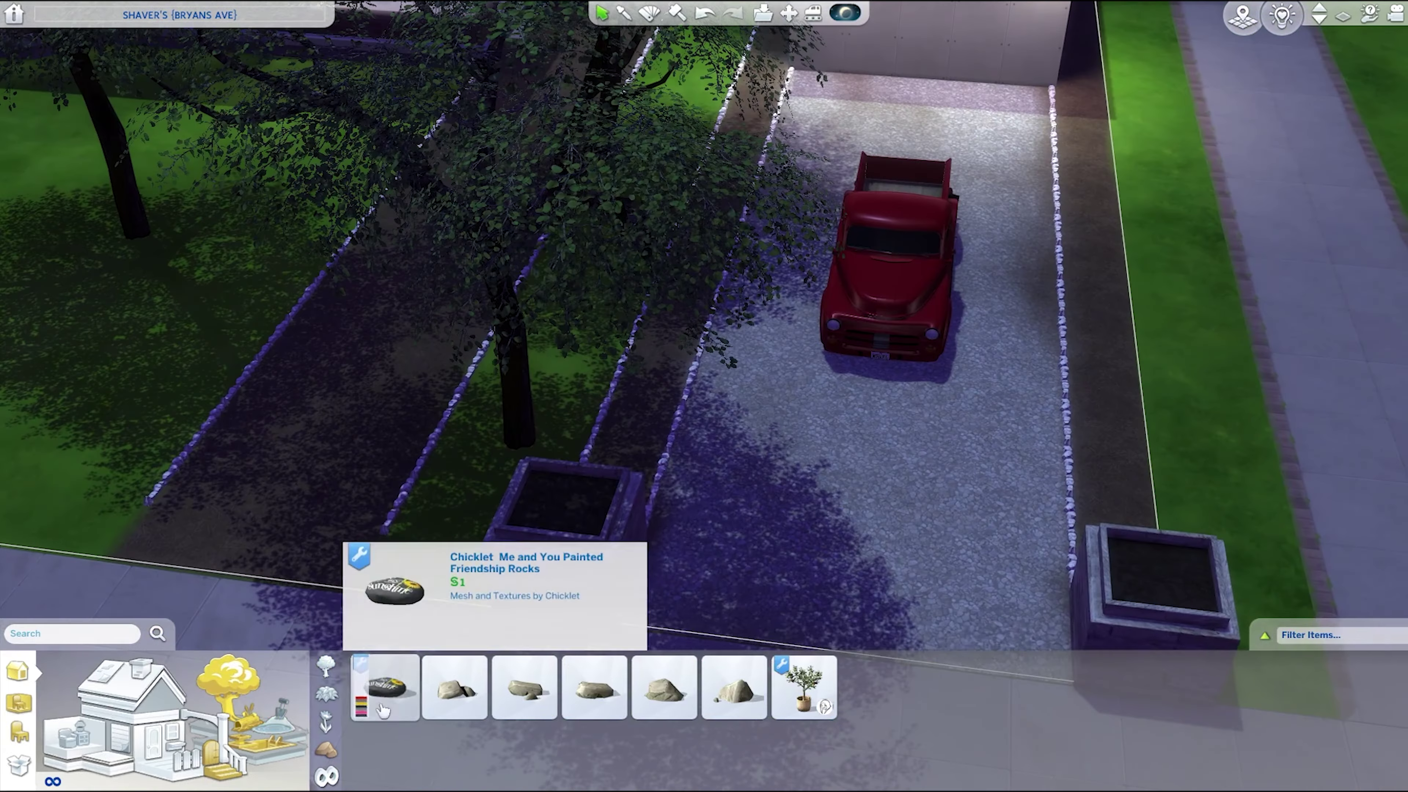
left_click(382, 710)
scroll(732, 528, "up", 5)
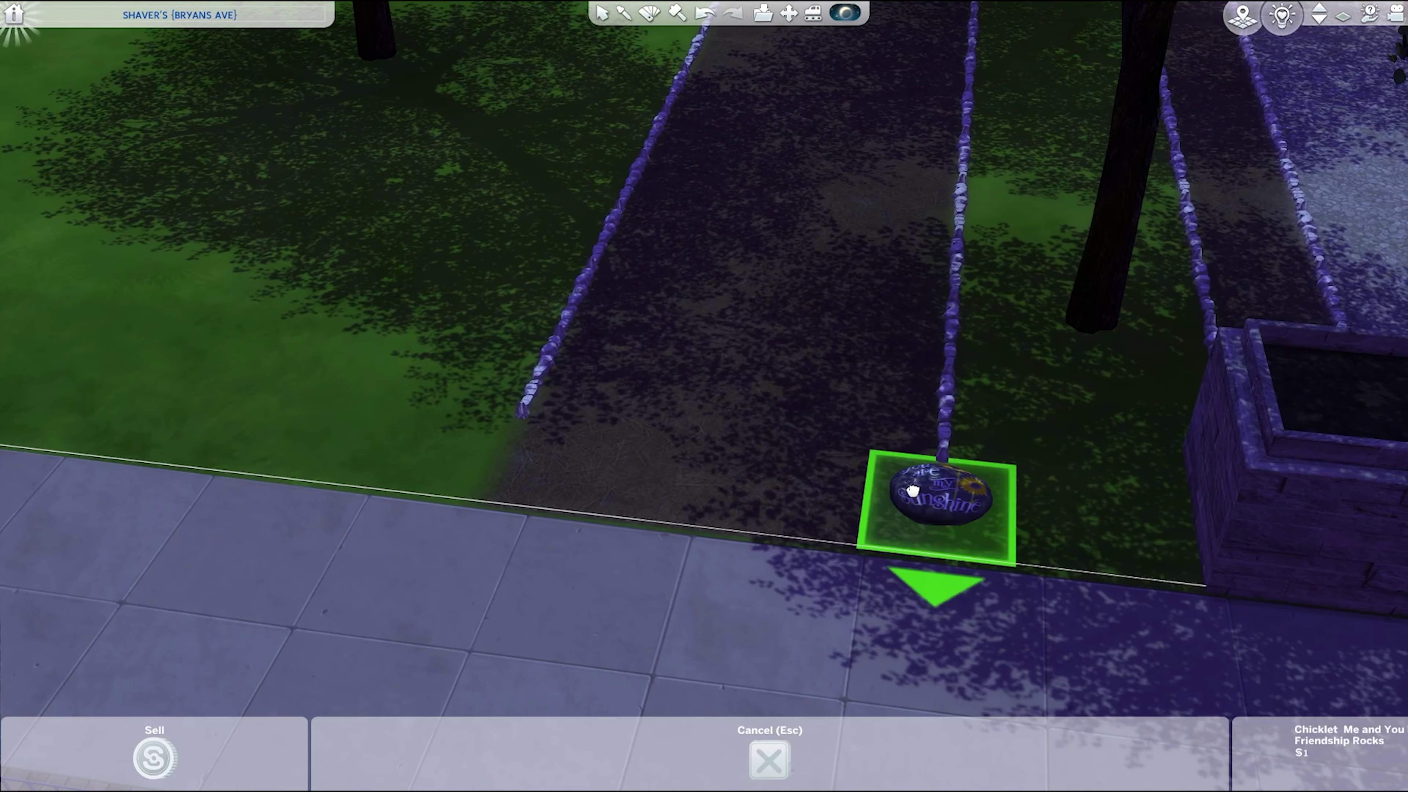
left_click(942, 516)
- Place and rotate a second friendship rock at the end of the left dirt strip
scroll(644, 575, "down", 3)
left_click(384, 686)
scroll(753, 409, "up", 2)
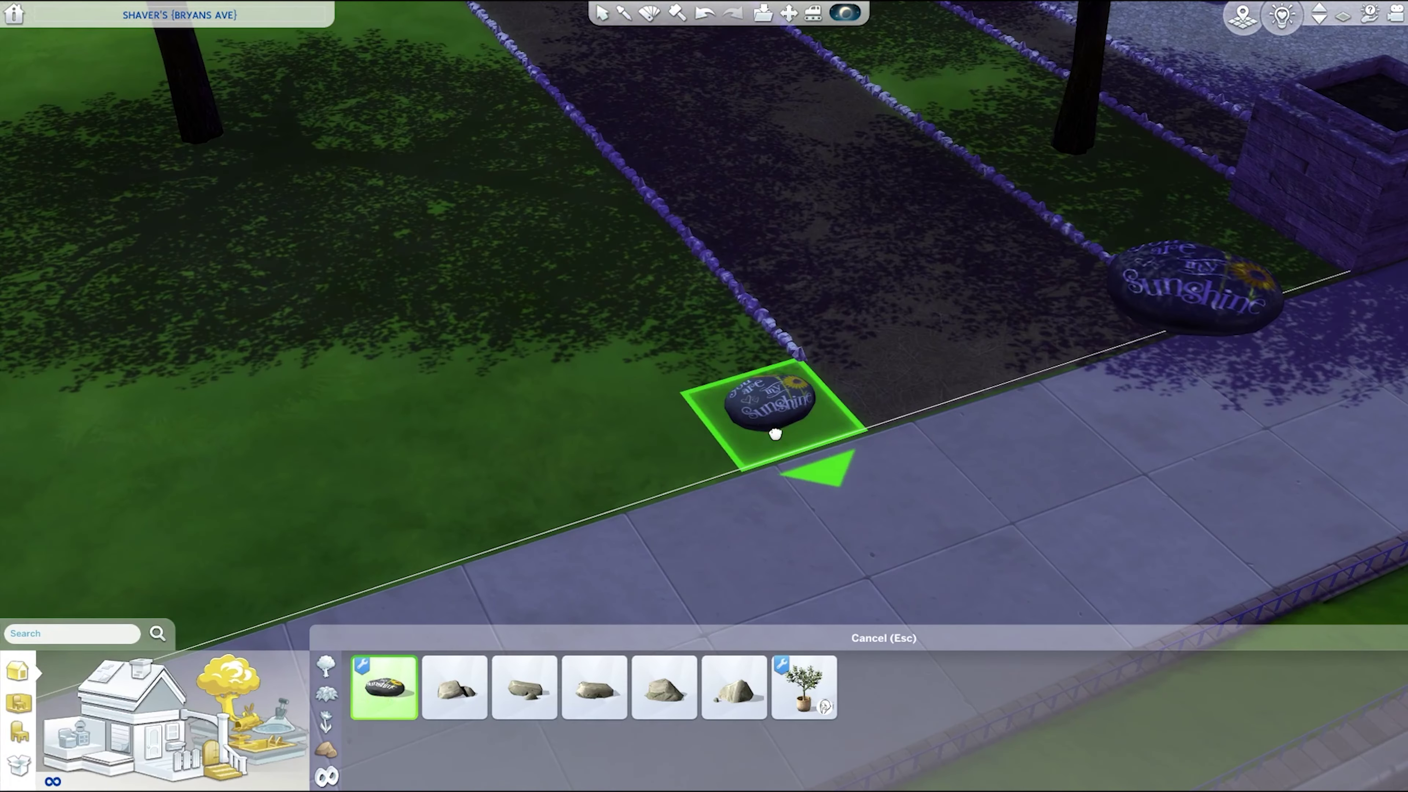
left_click(850, 408)
left_click(832, 399)
left_click(864, 466)
left_click(798, 414)
left_click(798, 414)
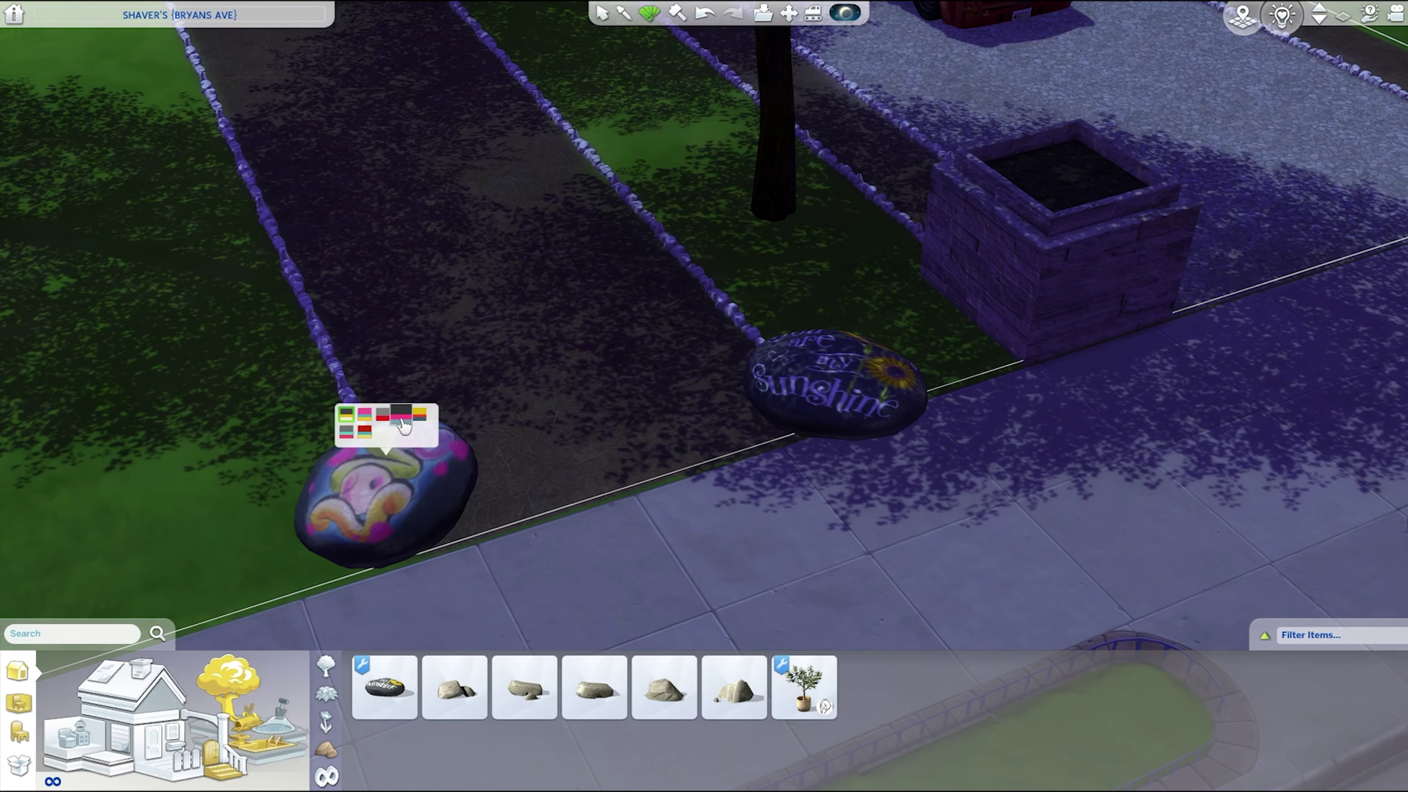
- Recolor the second friendship rock with the yellow swatch
key("a")
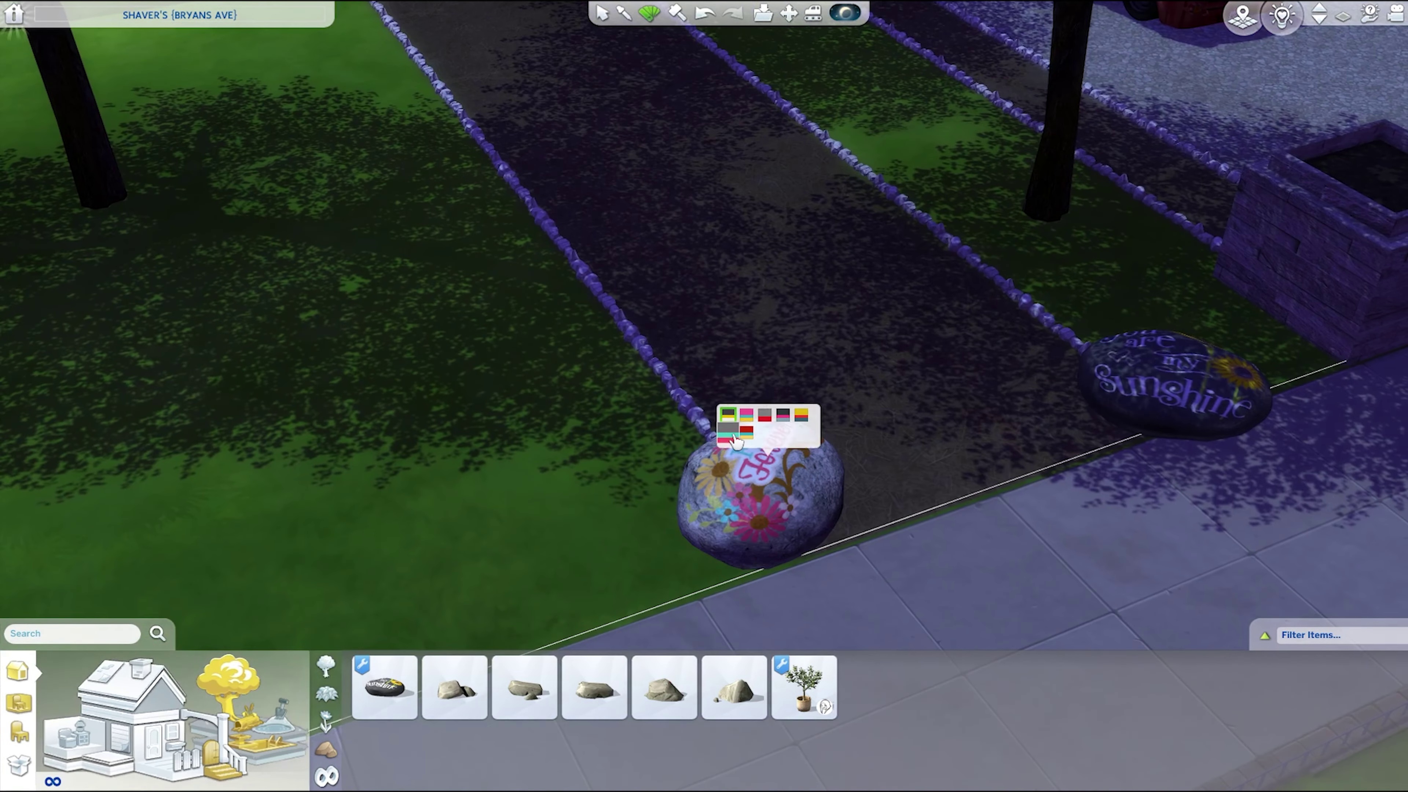
mouse_move(730, 472)
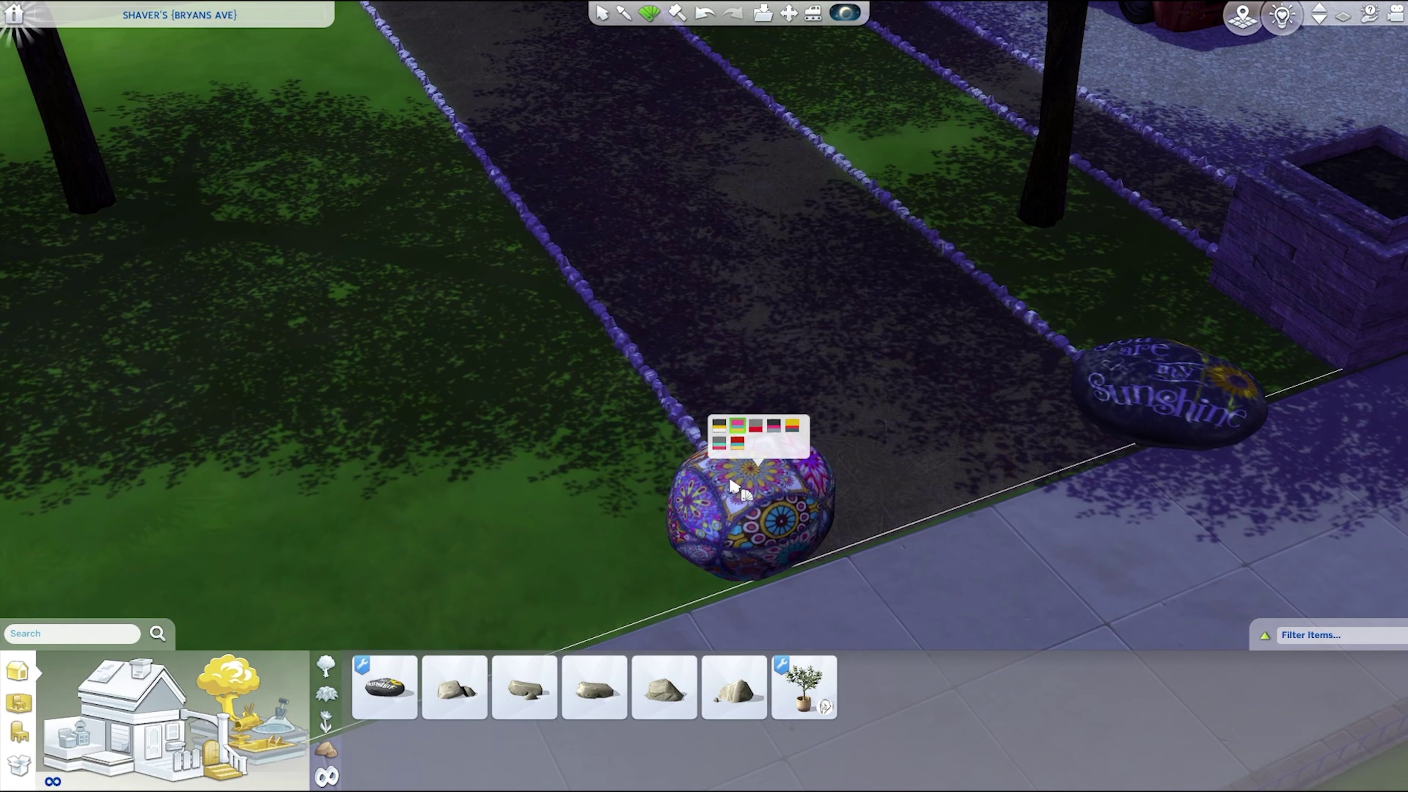
left_click(791, 425)
scroll(886, 460, "down", 3)
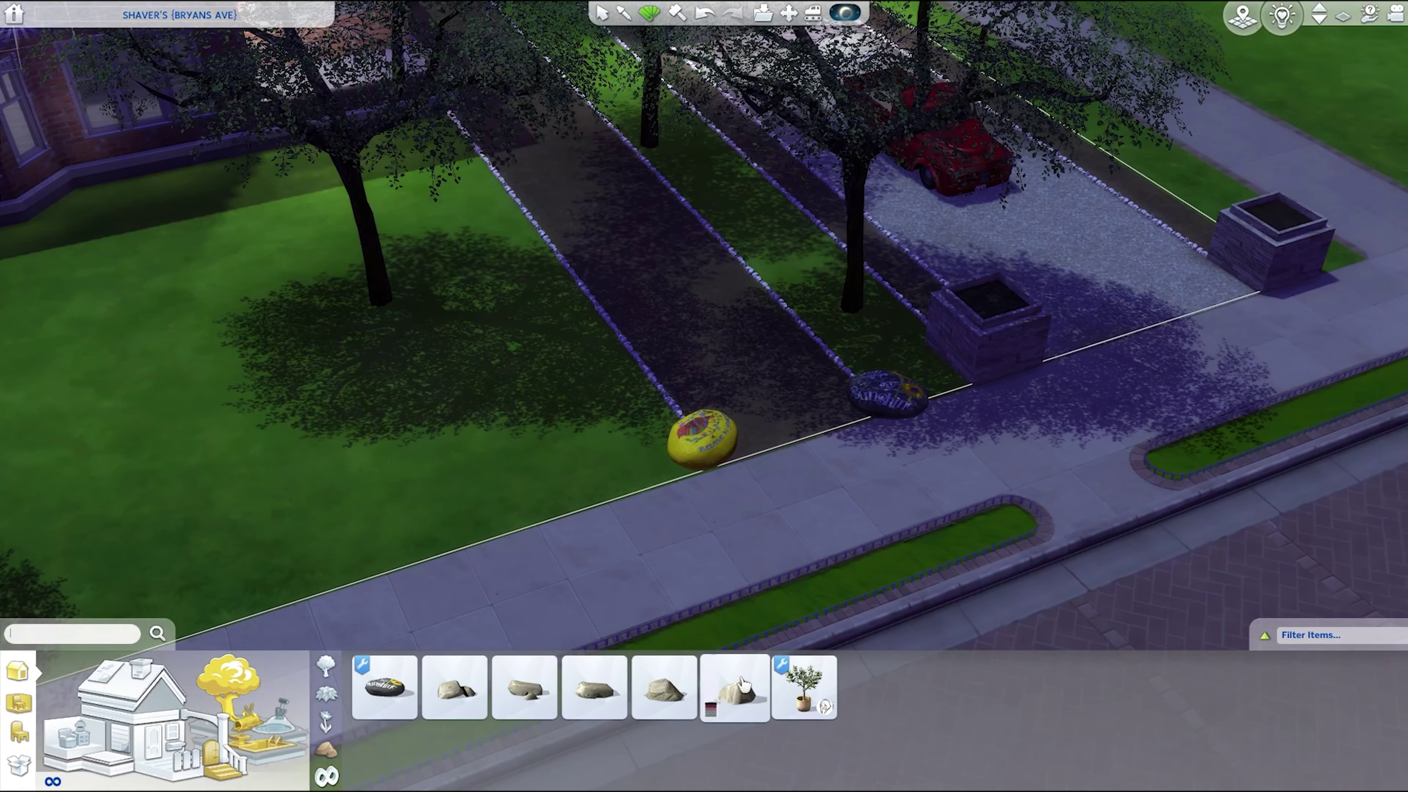
- Place two walk-through flower fields in the strip, one beside the painted rock
left_click(326, 721)
left_click(1153, 754)
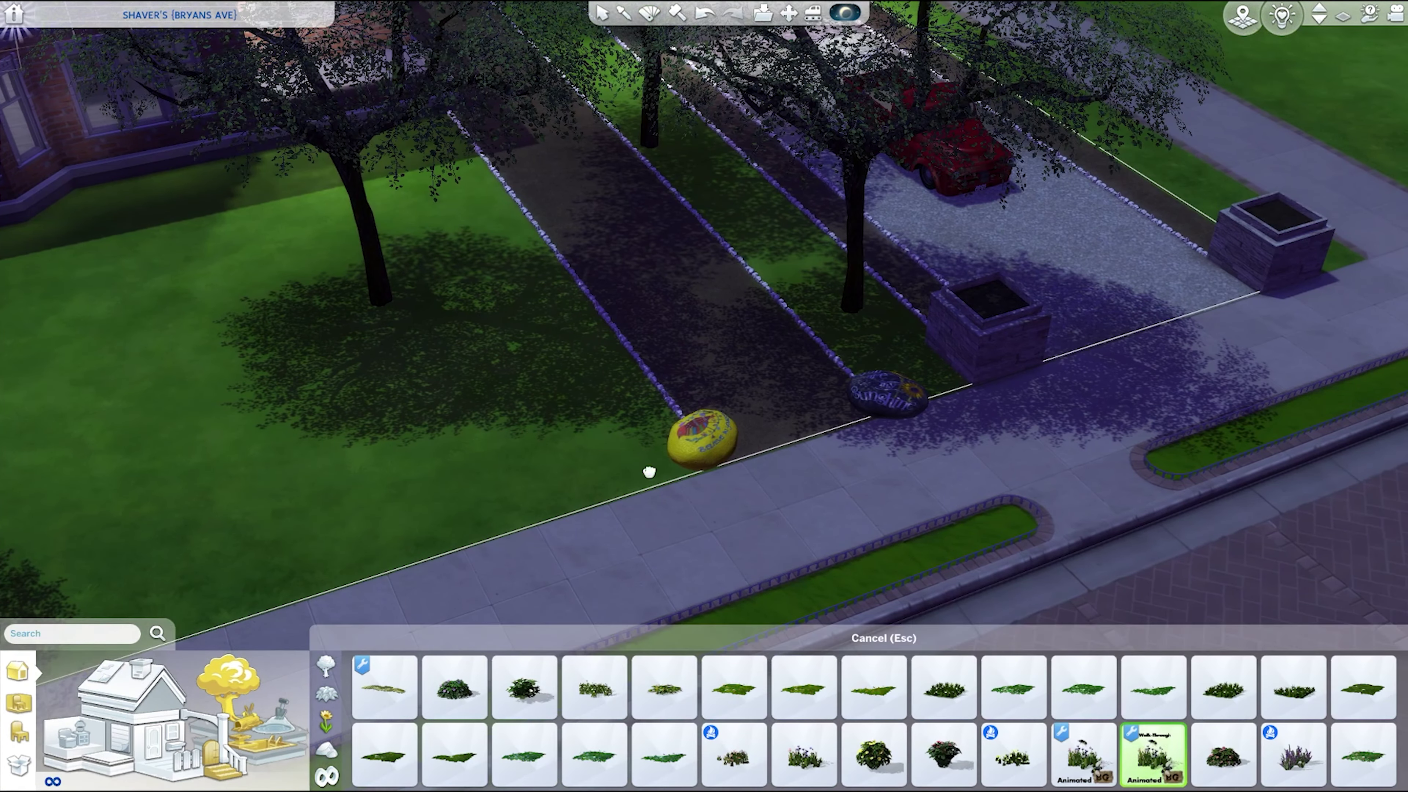
scroll(1005, 384, "up", 5)
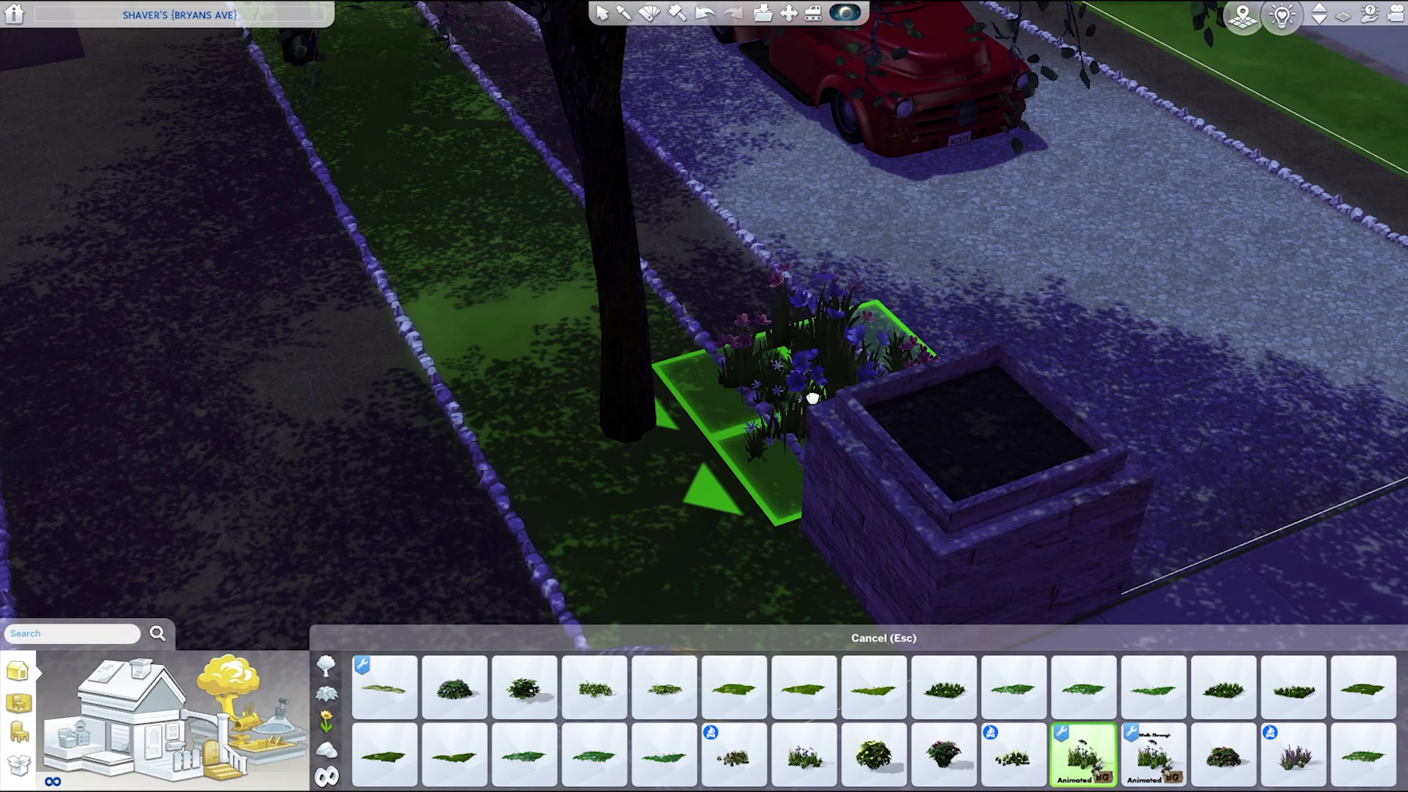
left_click(283, 588)
left_click(561, 296)
scroll(561, 295, "down", 5)
left_click(349, 223)
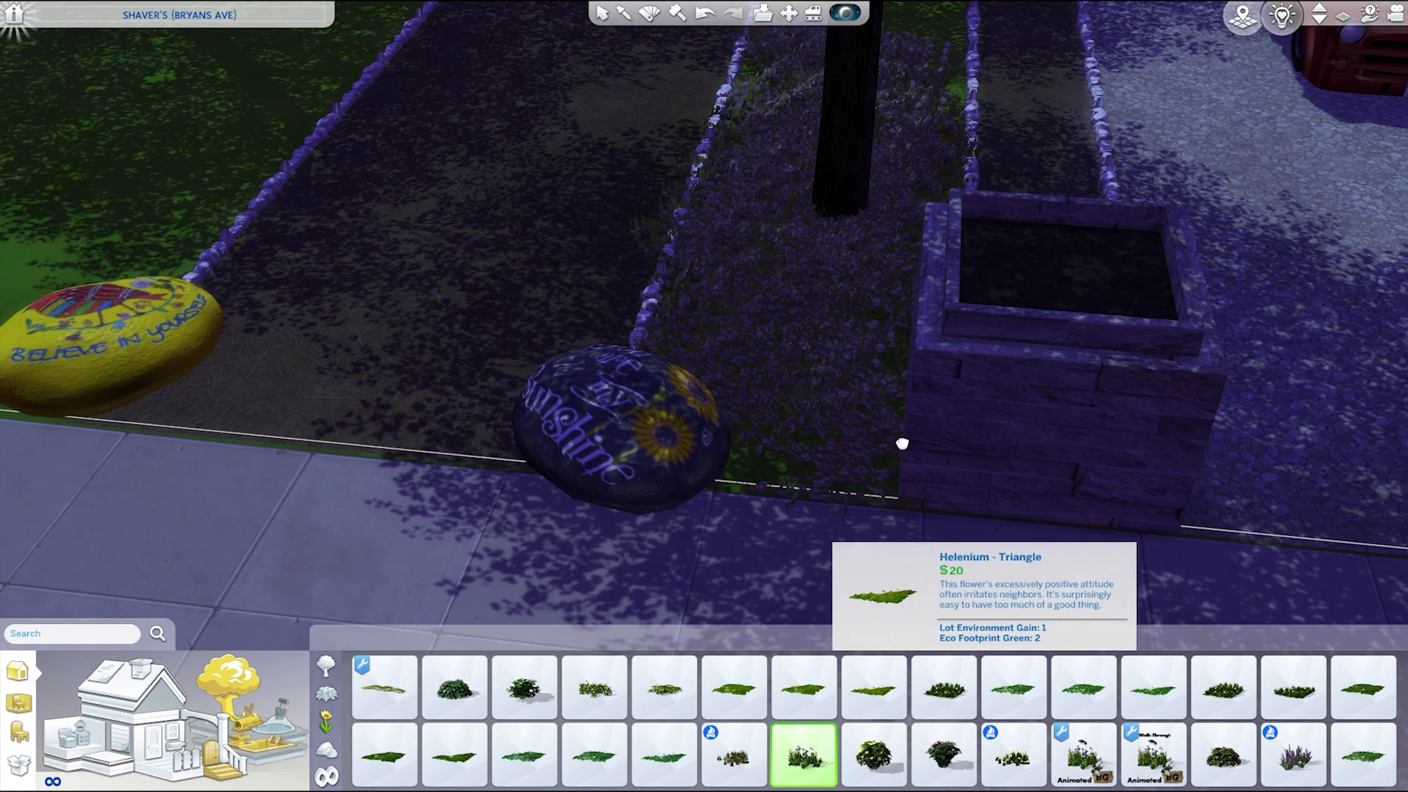
left_click(1014, 754)
left_click(845, 501)
scroll(776, 333, "up", 3)
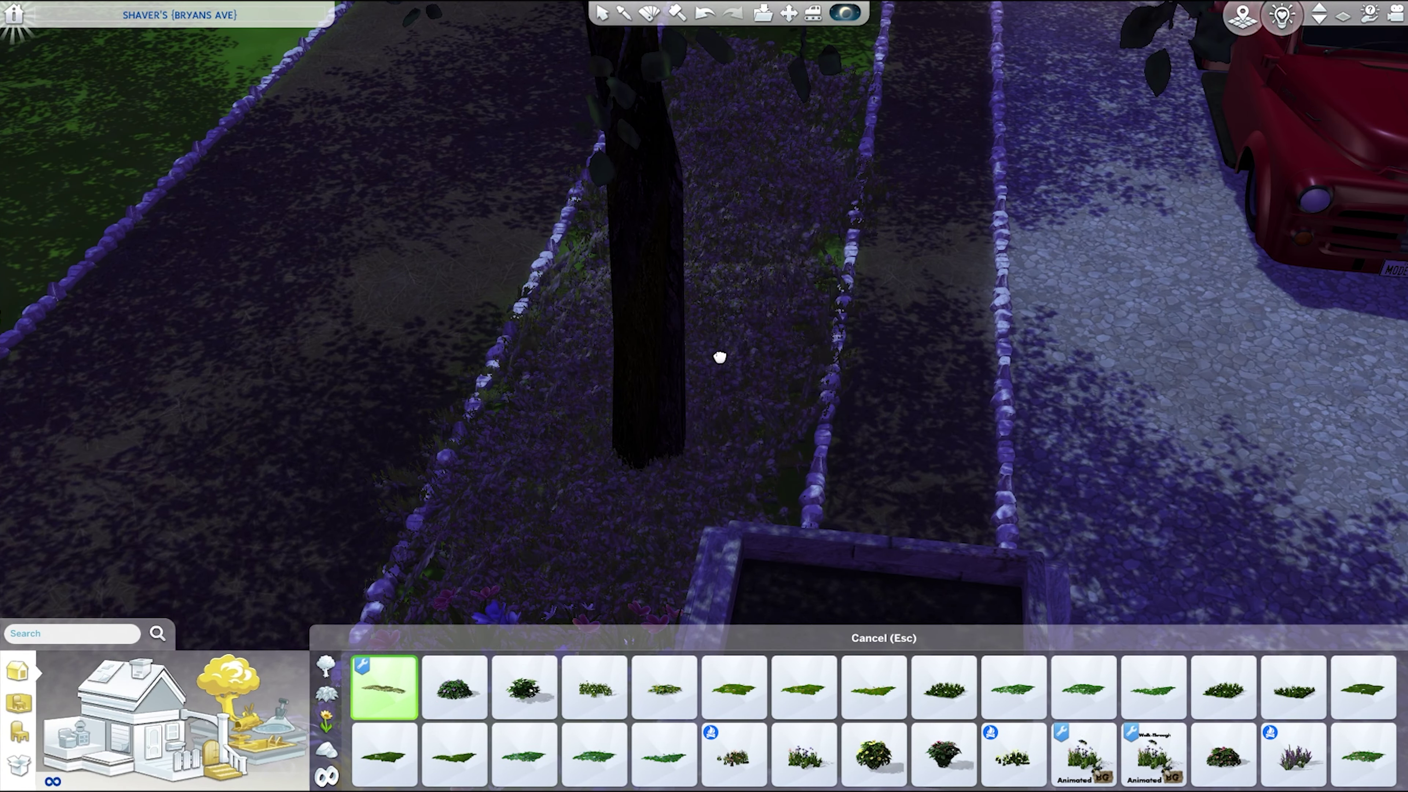
- Switch the lot to daytime lighting and plant wildflowers beside the tree and at the bed's right end
key("Escape")
left_click(844, 12)
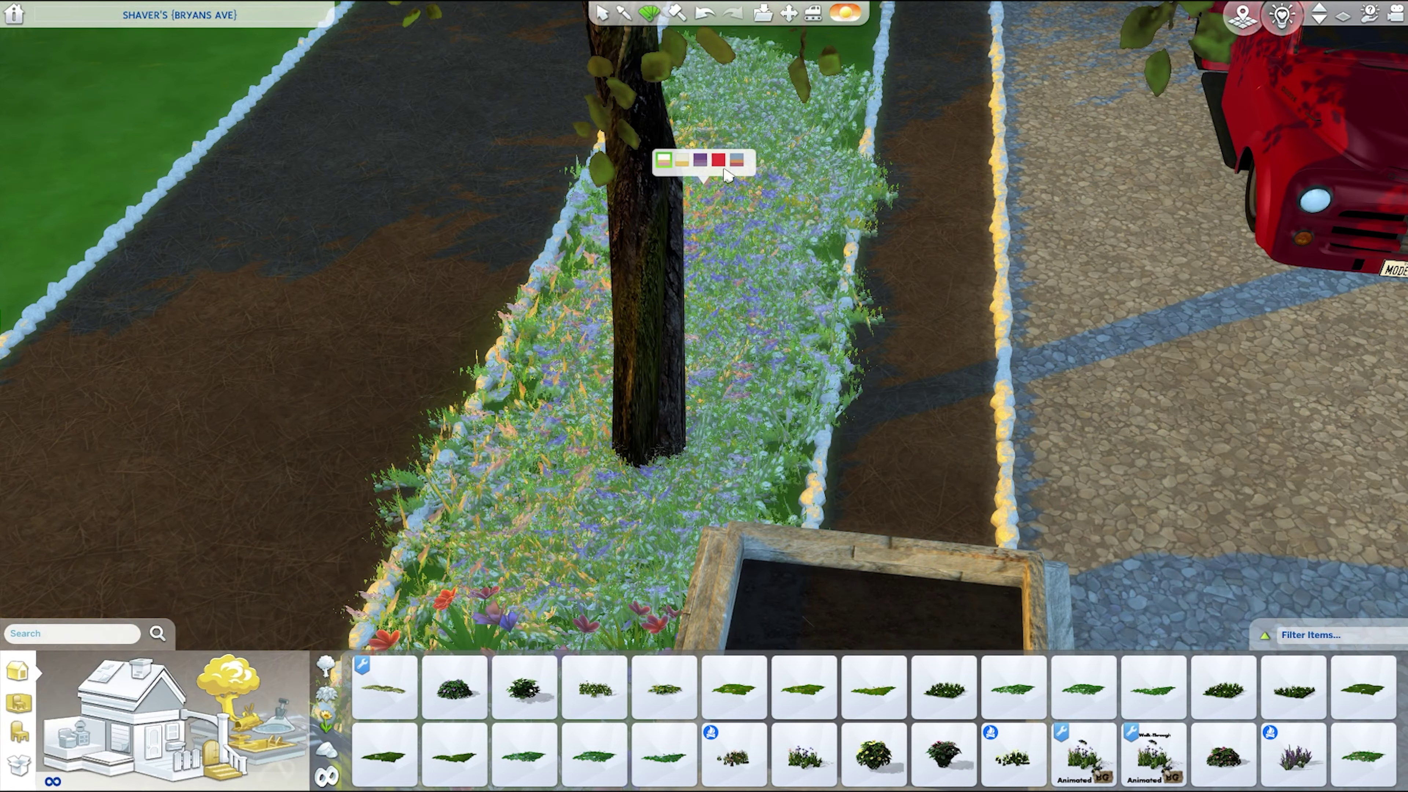
left_click(764, 157)
scroll(763, 157, "down", 2)
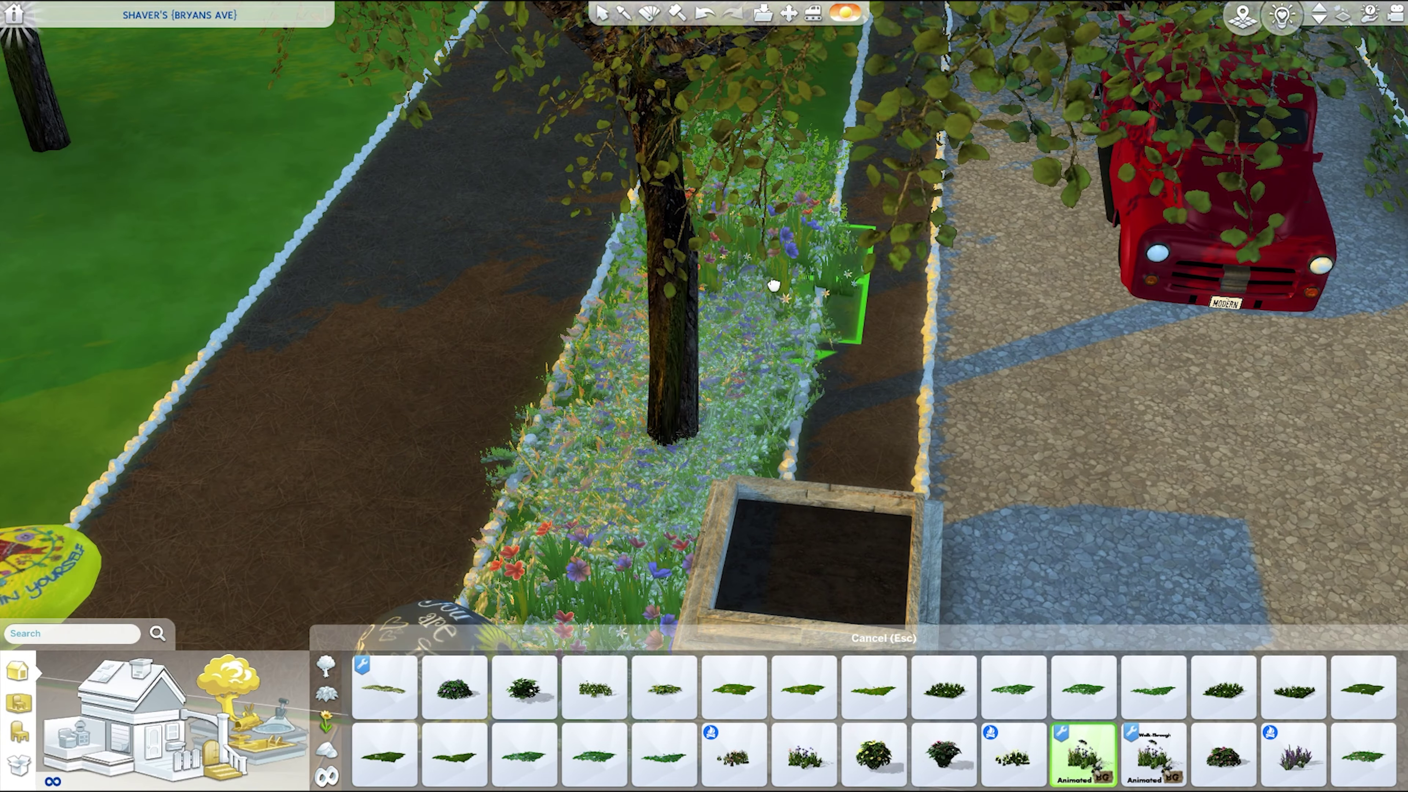
key("q")
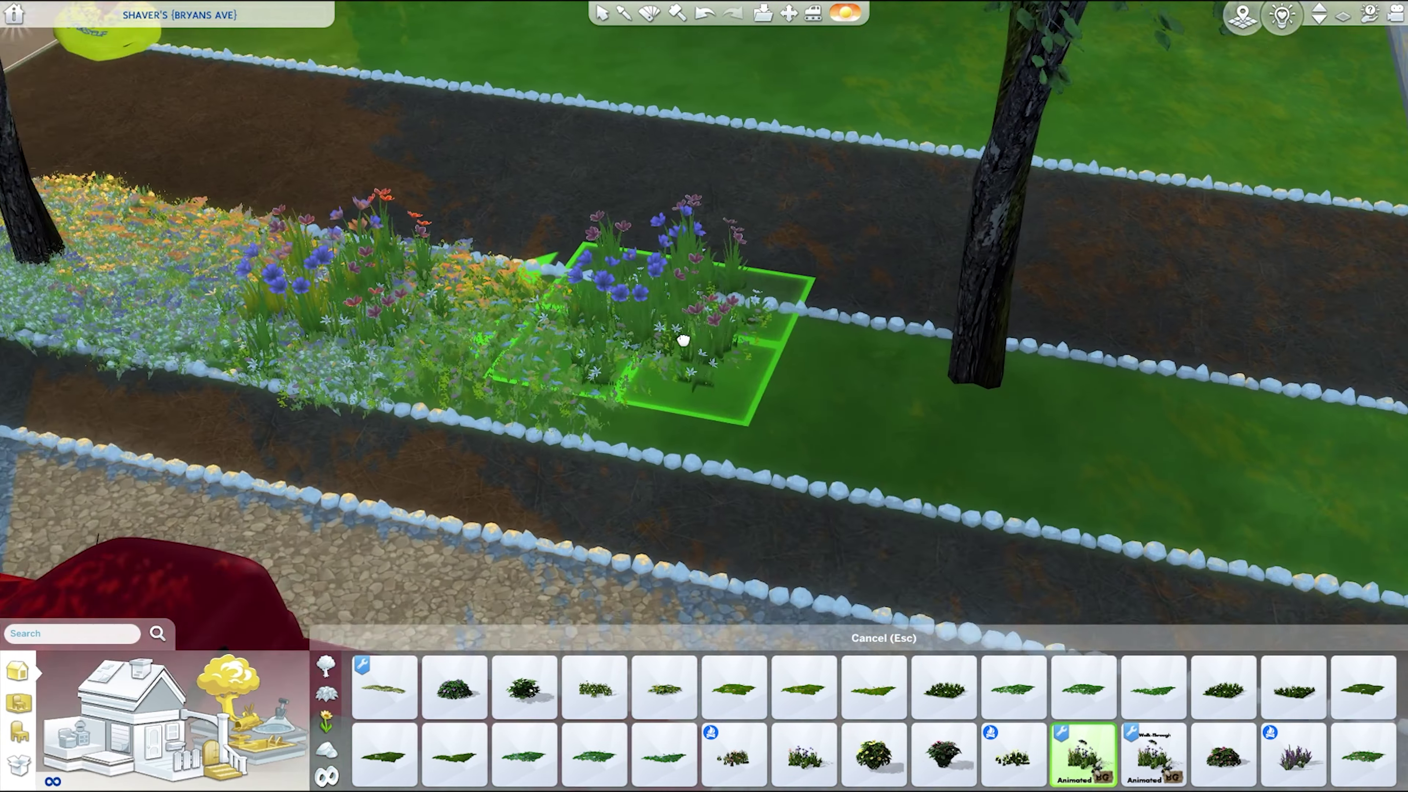
left_click(931, 458)
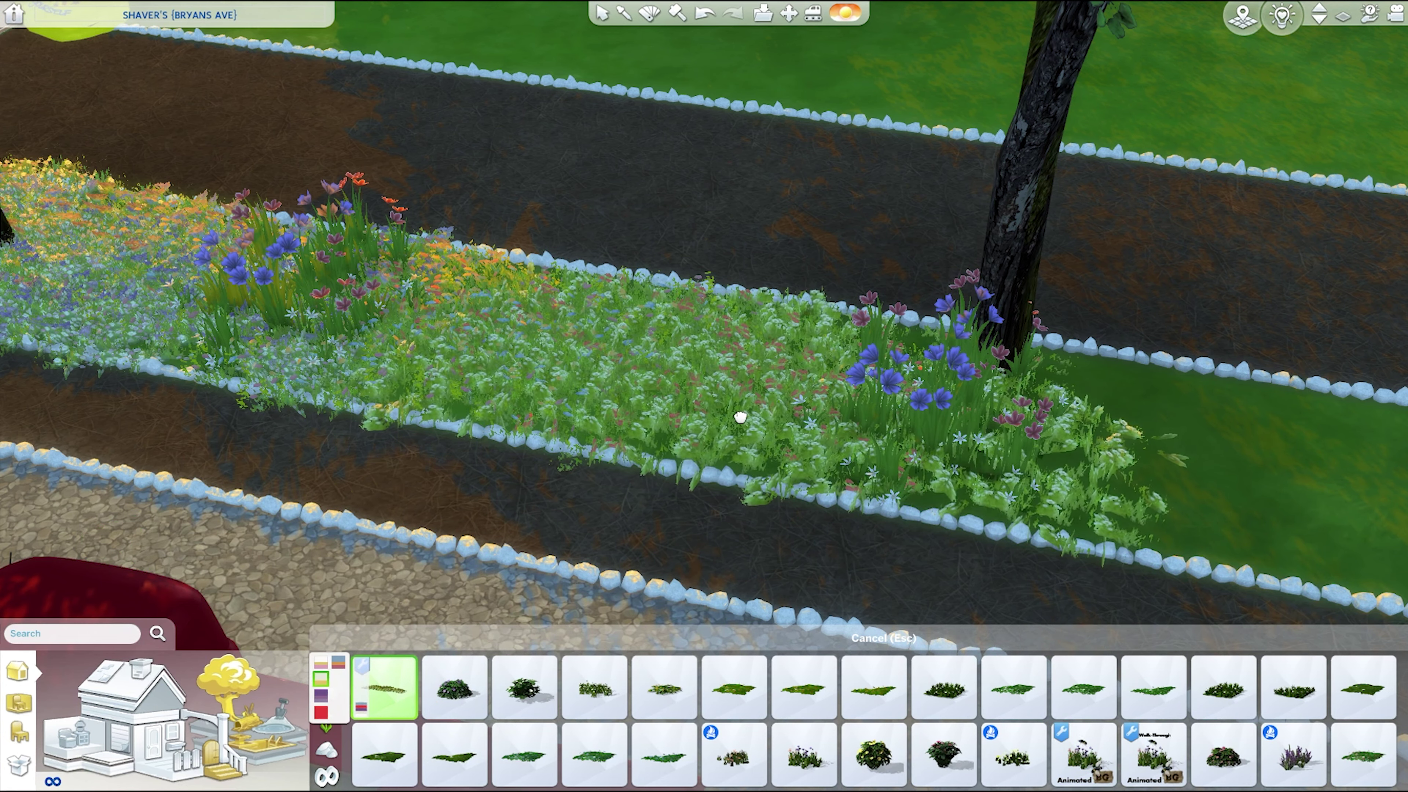
left_click(751, 409)
- Choose a colour for the flower patch and add an animated walk-through flower patch
key("q")
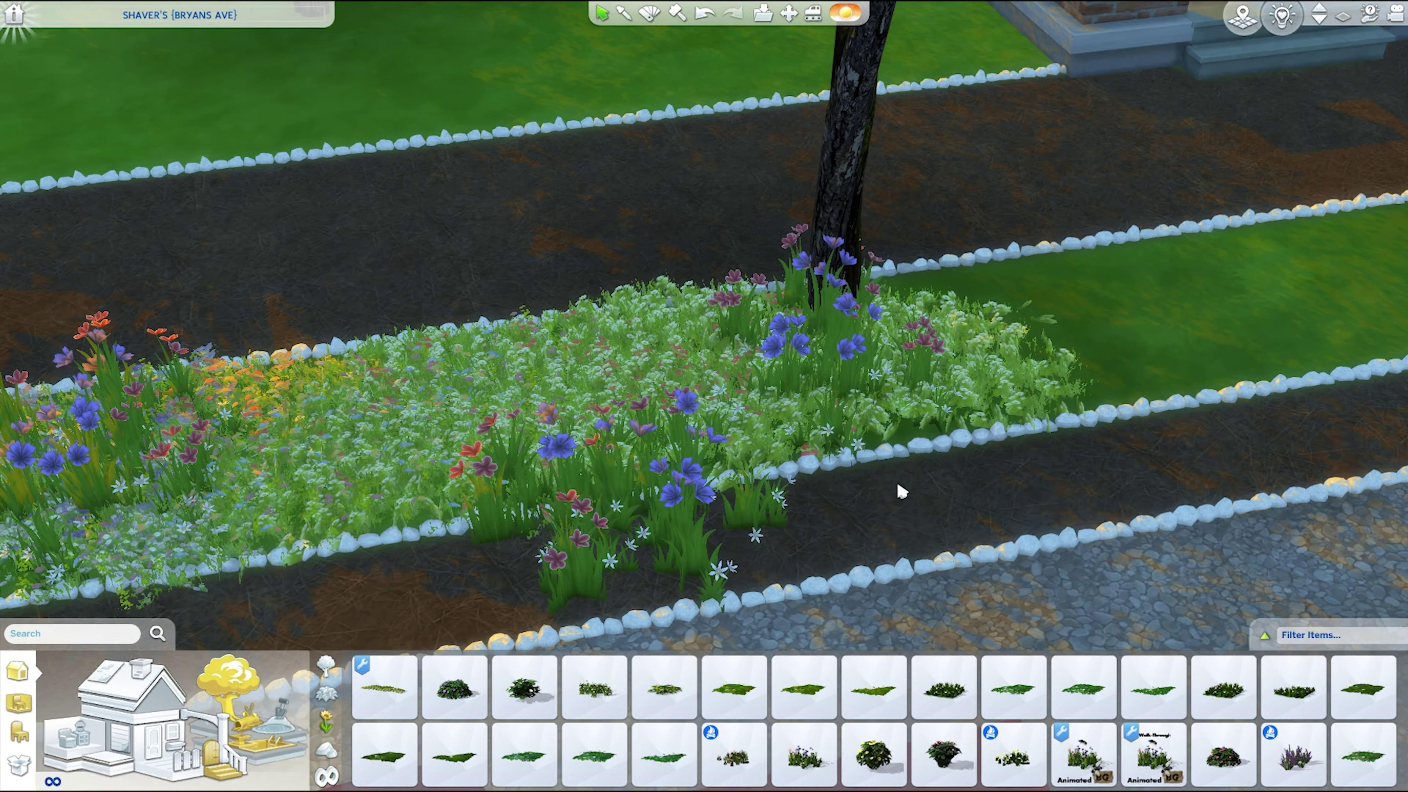
scroll(1292, 720, "down", 3)
left_click(1153, 688)
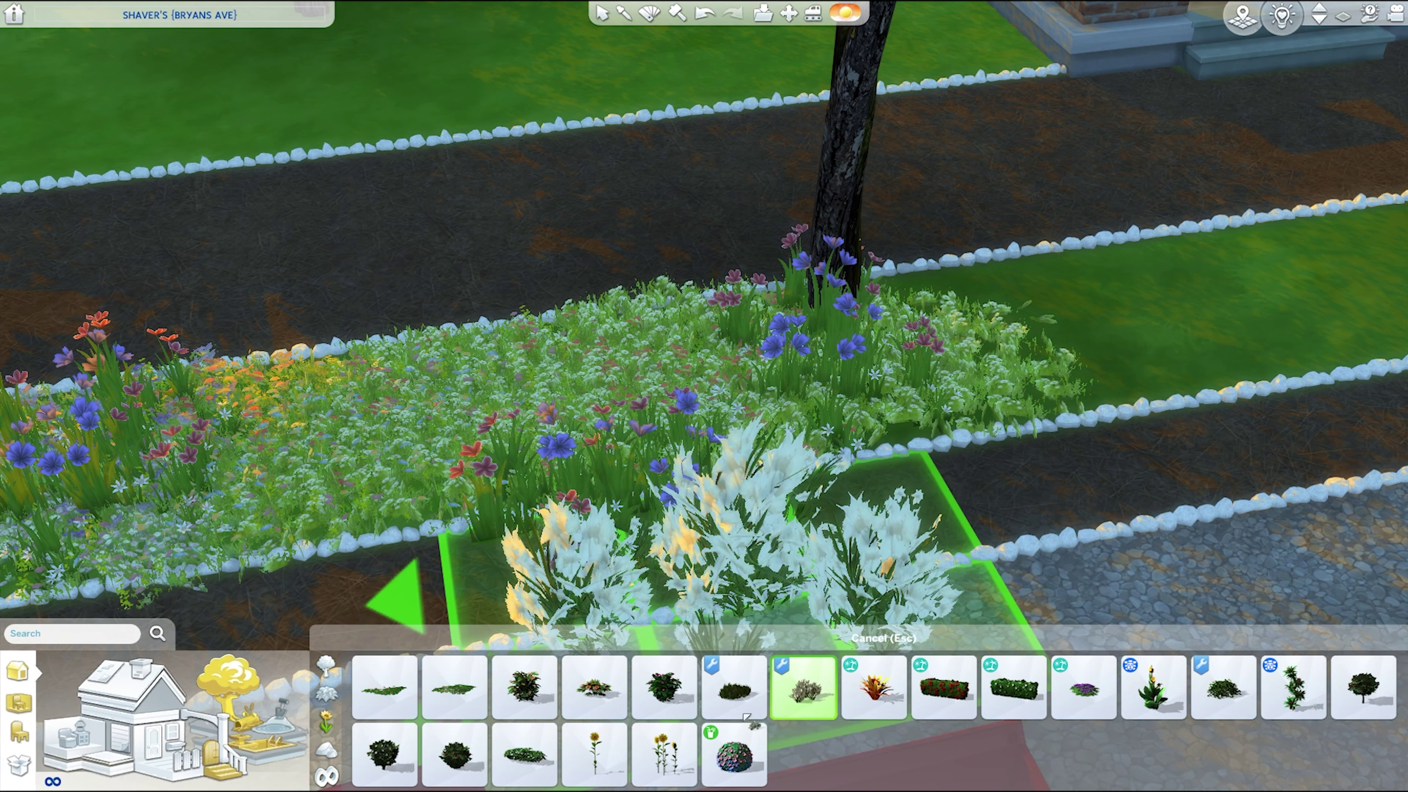
scroll(846, 757, "down", 3)
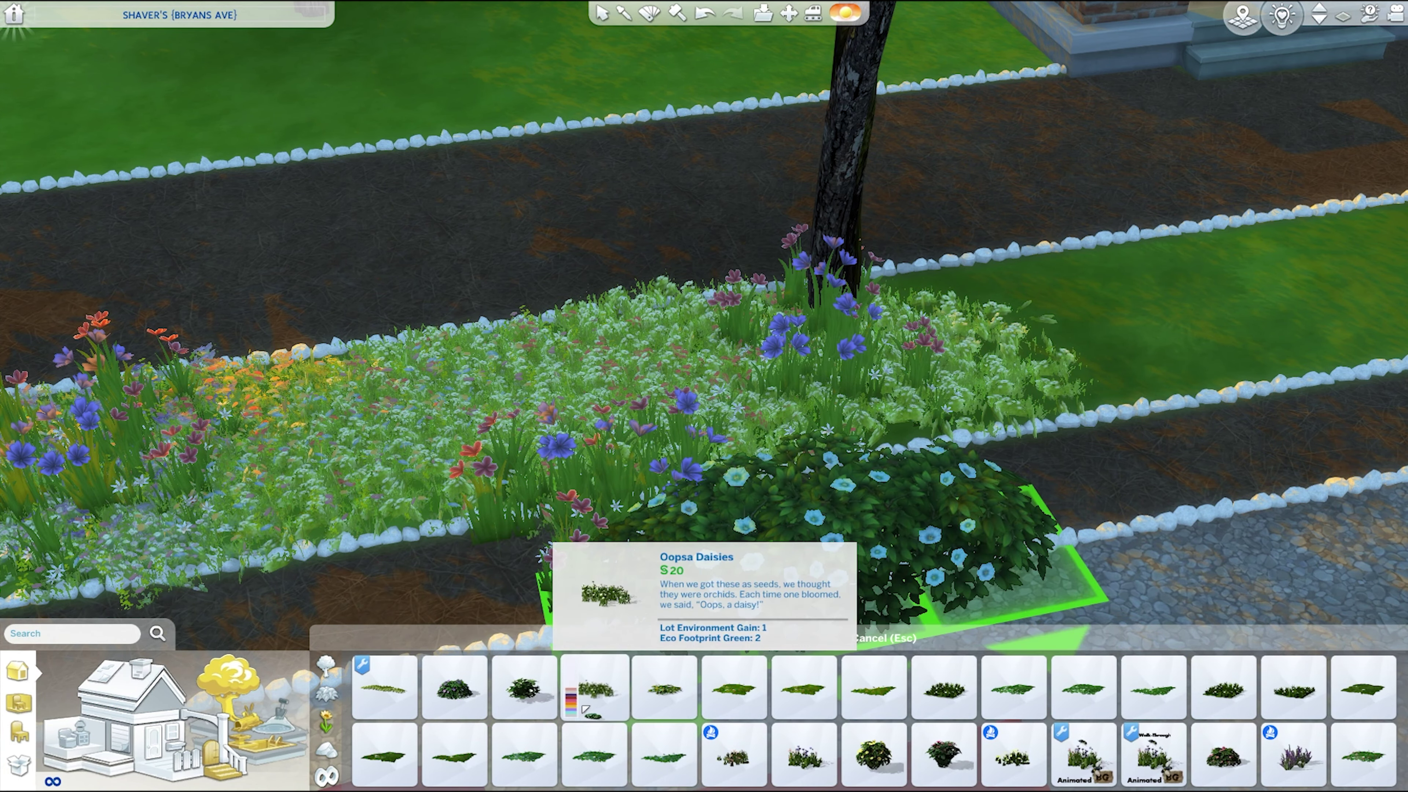
key("s")
key("Escape")
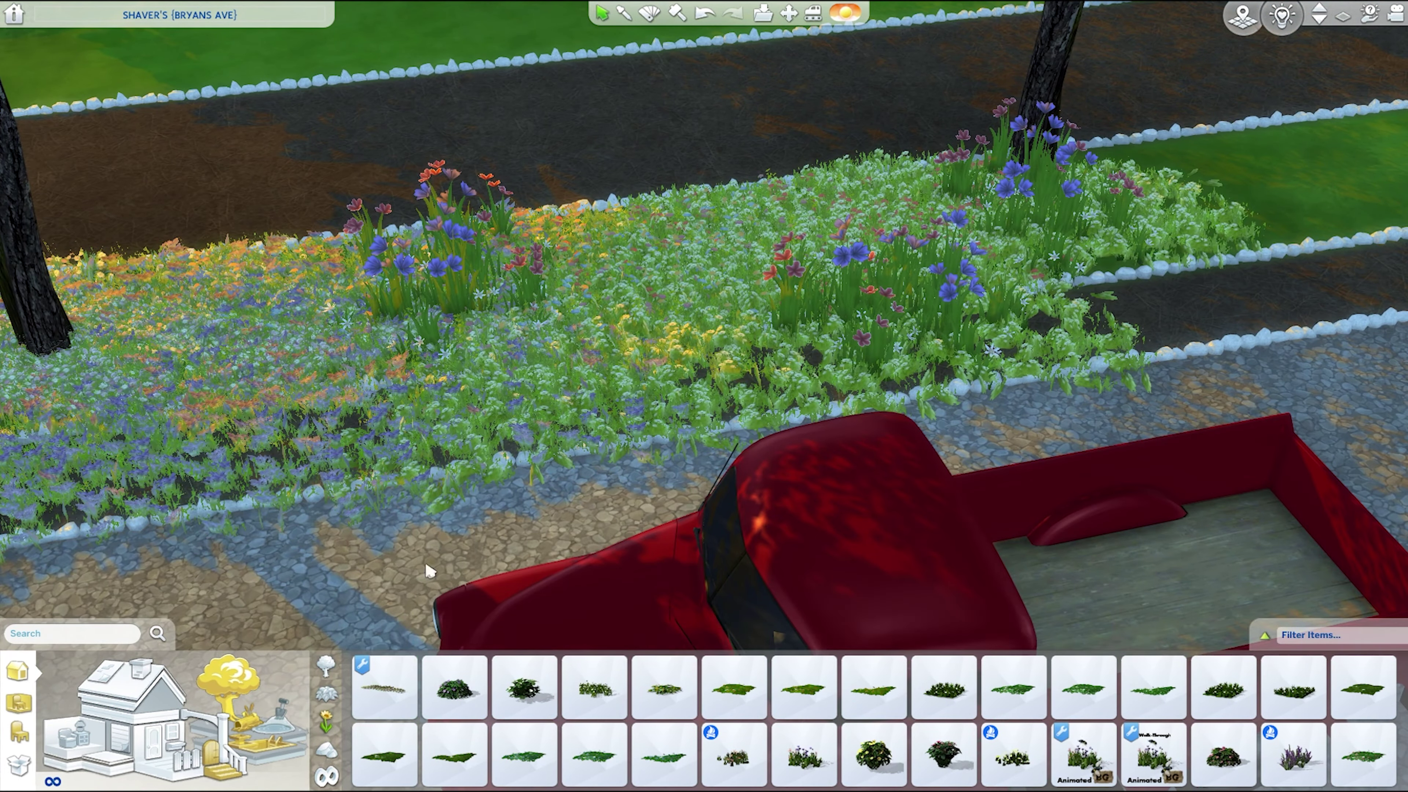
key("a")
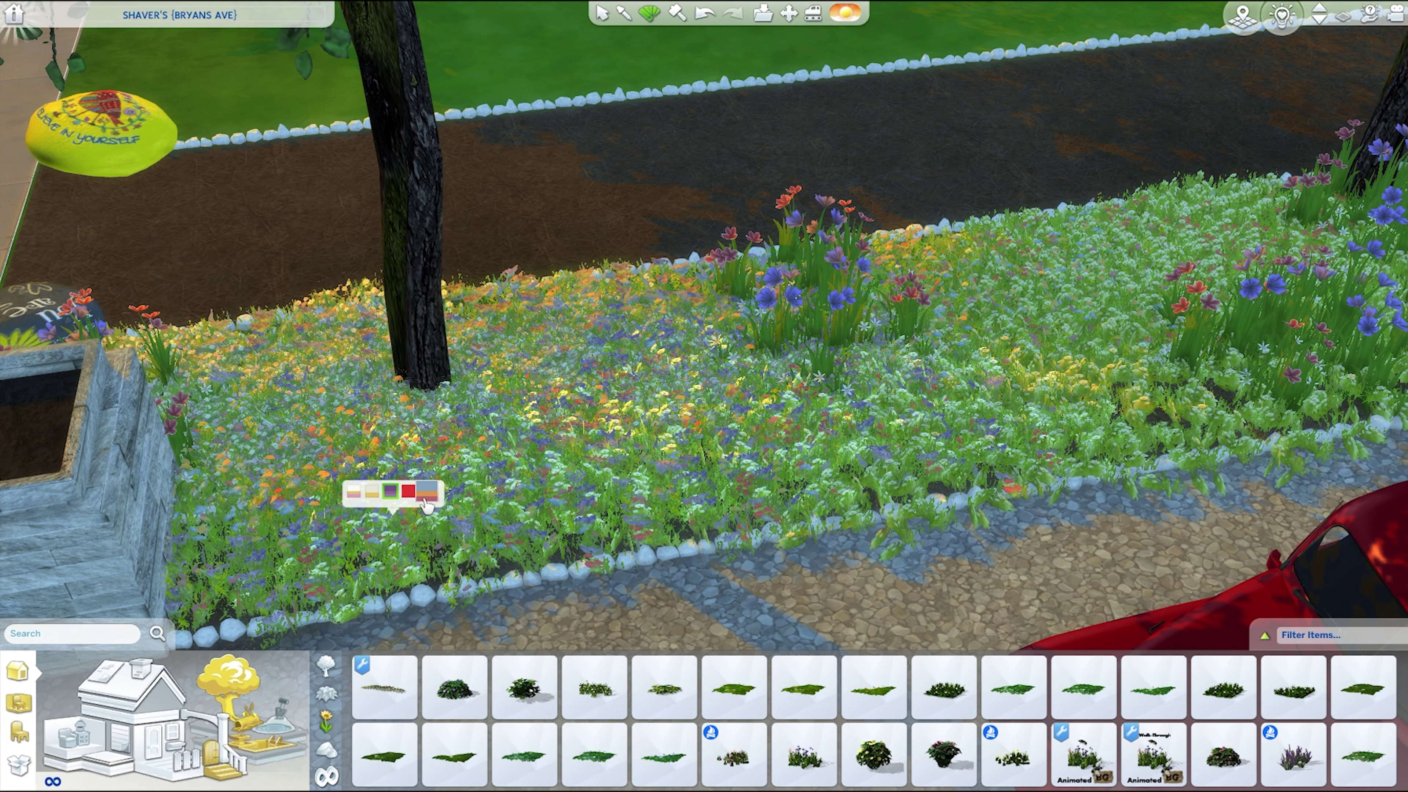
key("d")
left_click(776, 491)
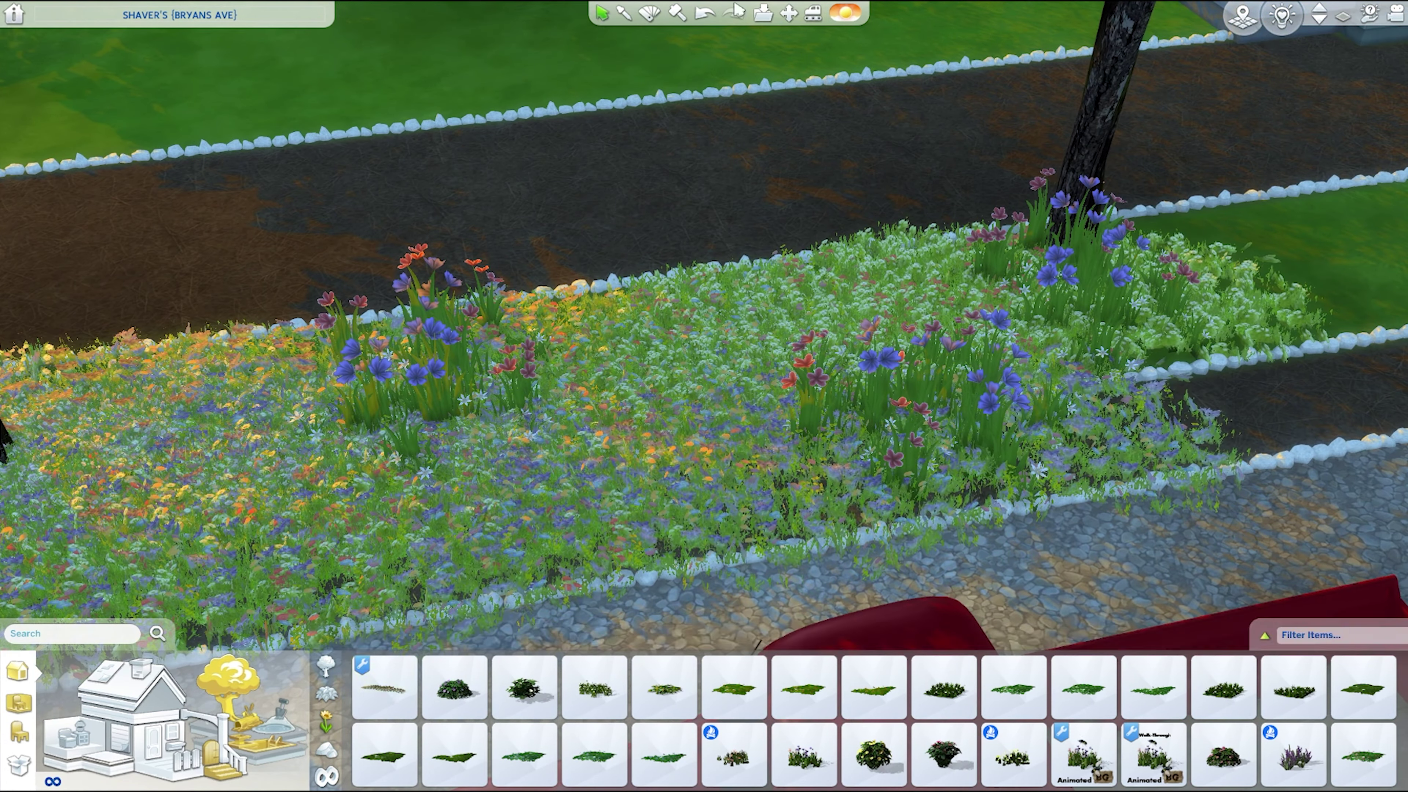
left_click(1153, 754)
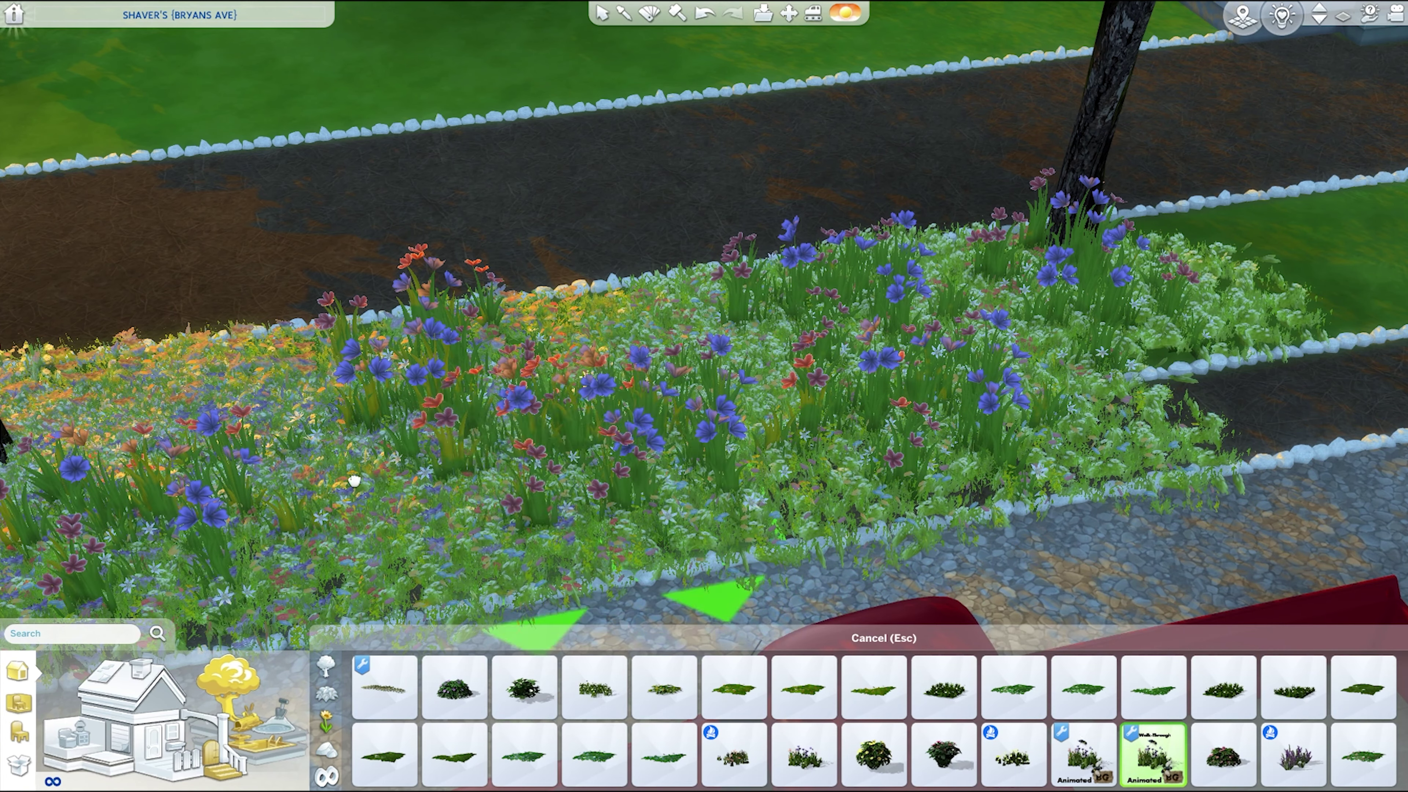
- Place a flowering Tahitensis Bush hedge along the gravel driveway, skipping the blue ground cover
key("d")
scroll(874, 721, "down", 3)
left_click(1014, 687)
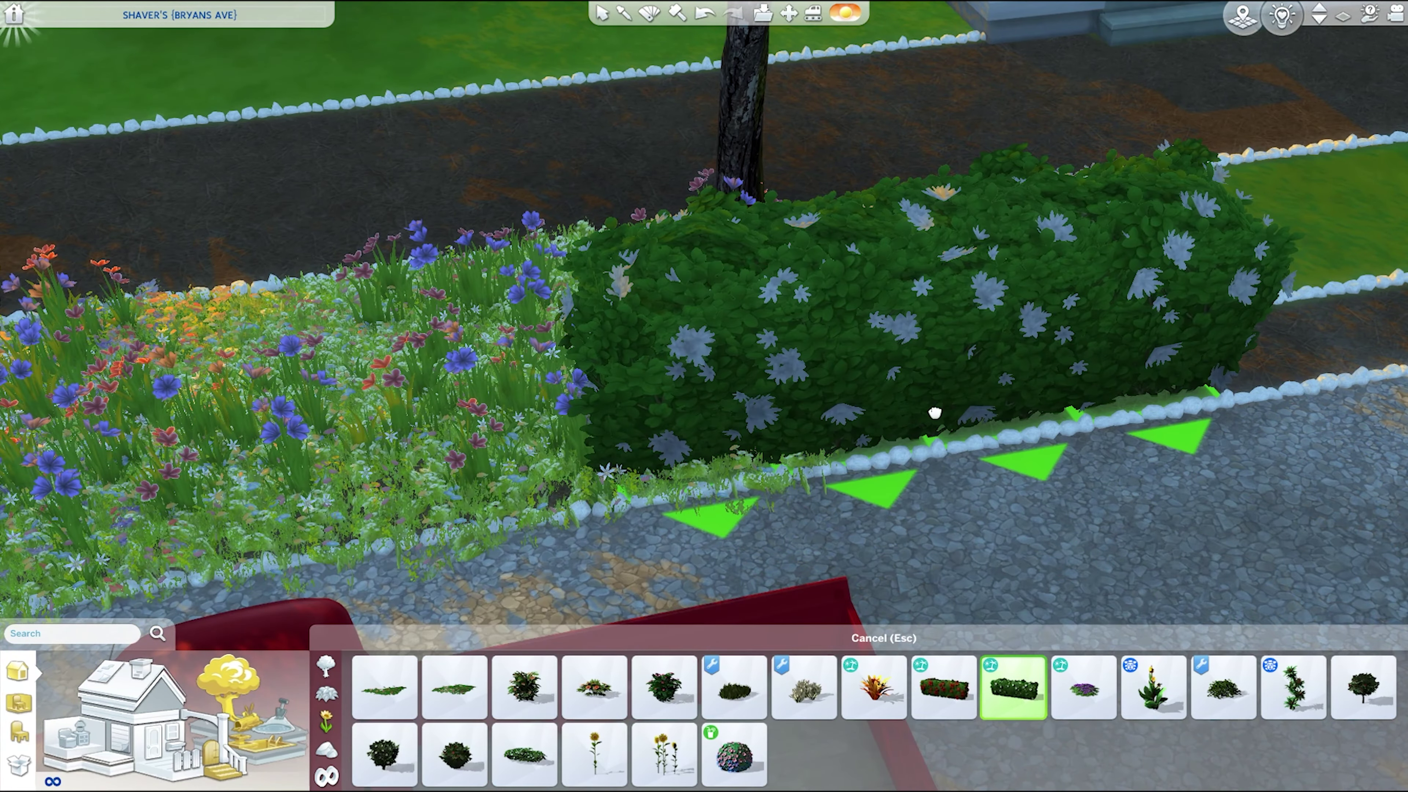
scroll(937, 571, "up", 2)
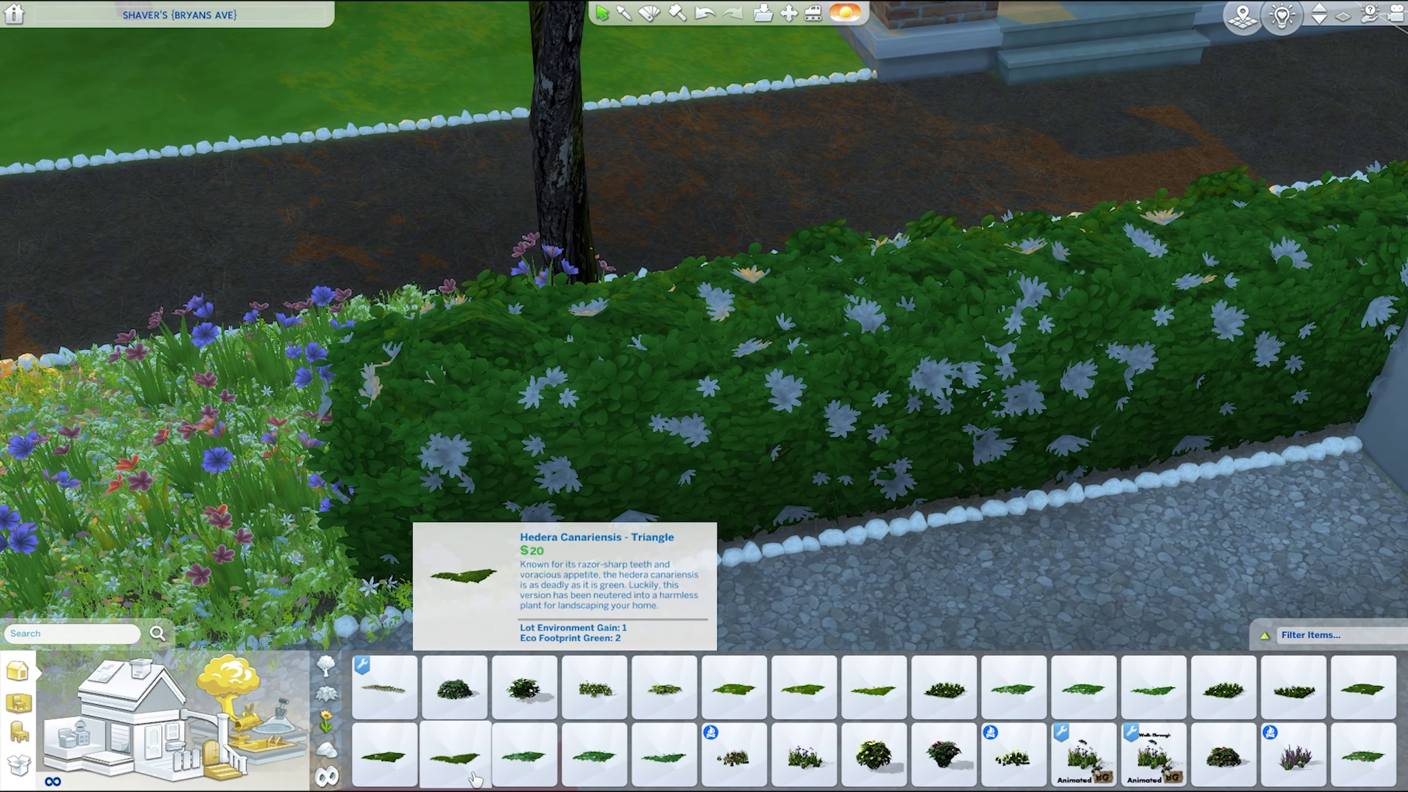
left_click(523, 754)
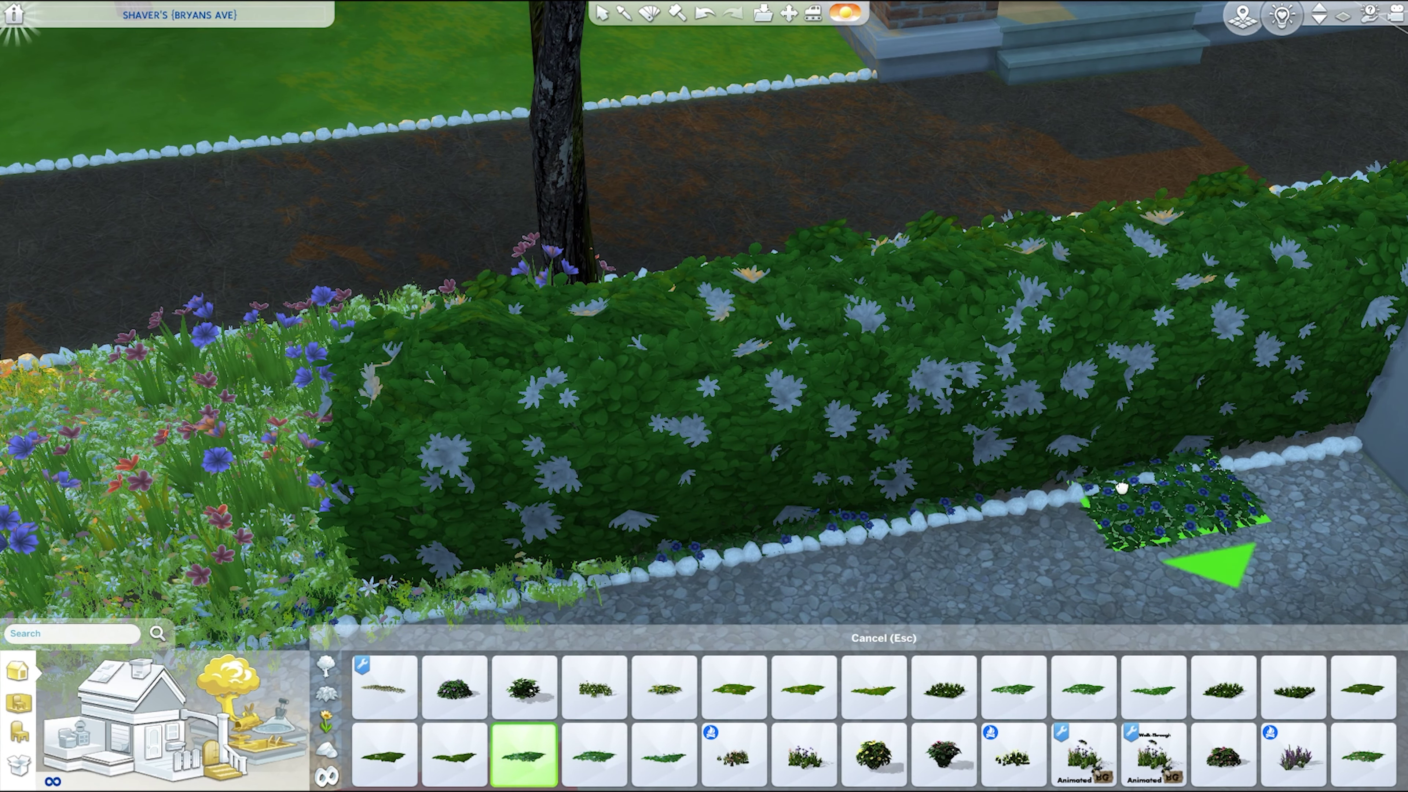
key("Escape")
- Move the flowering hedge to run along the front lawn by the sidewalk
key("s")
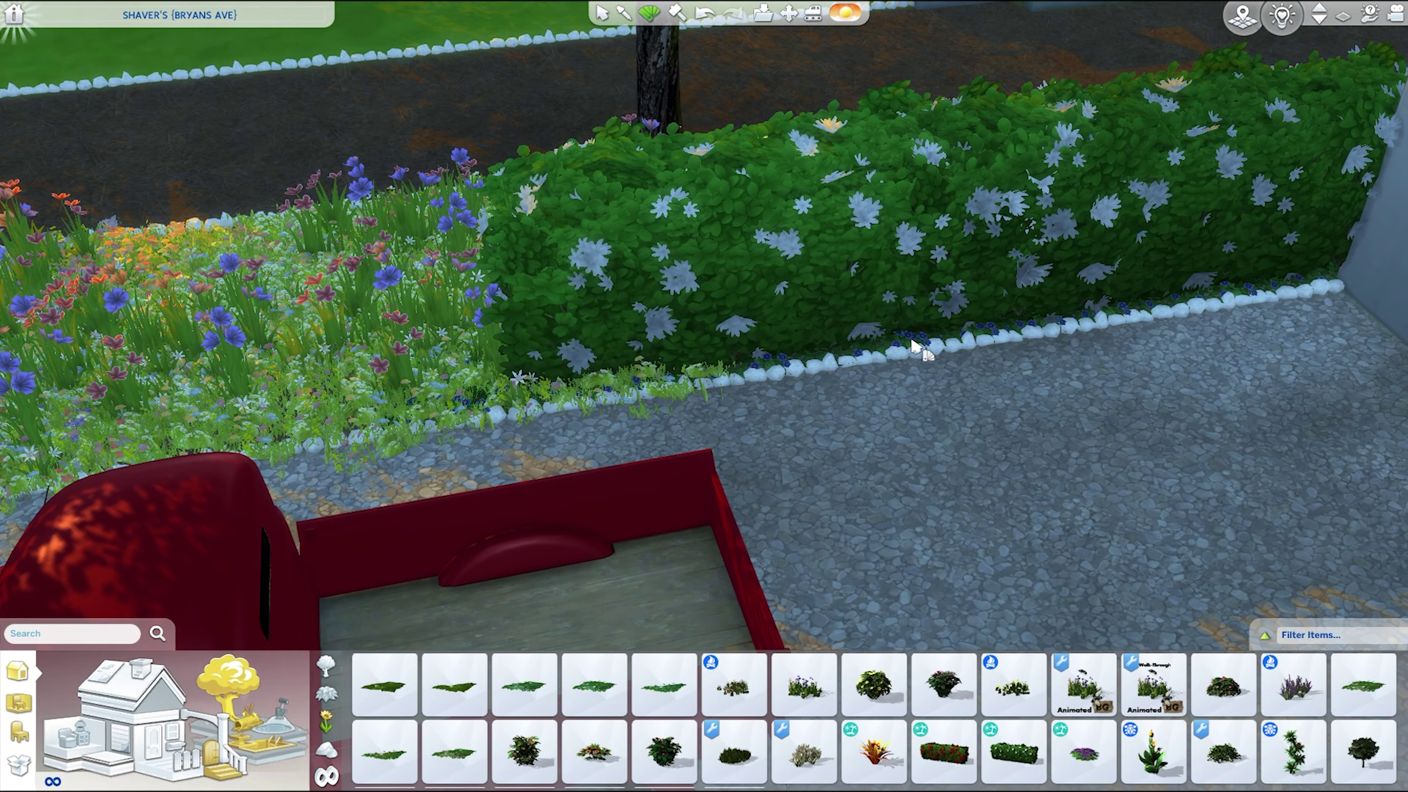
left_click(914, 346)
scroll(896, 299, "down", 10)
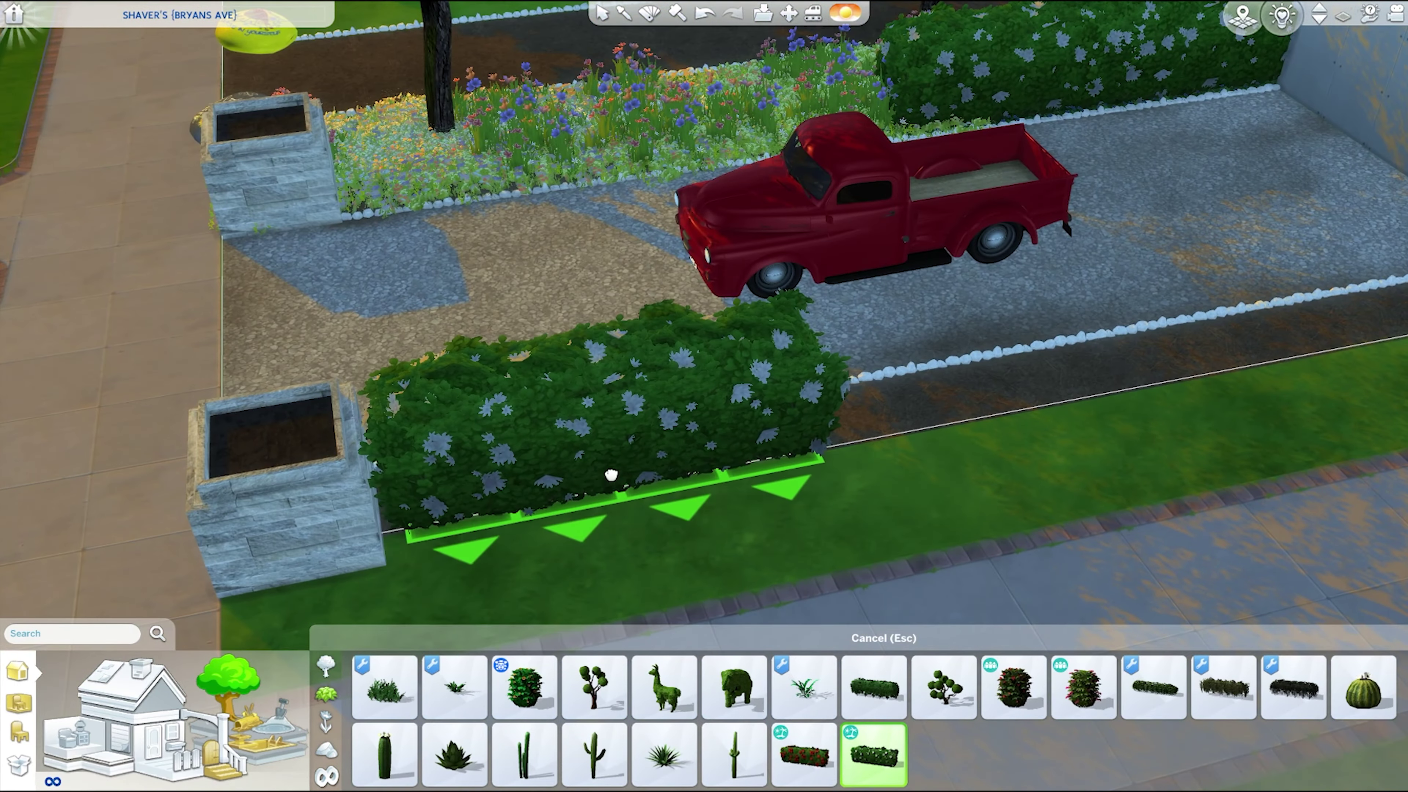
left_click(606, 478)
scroll(607, 478, "up", 3)
- Add another Tahitensis Bush hedge segment extending up to the white fence
key("d")
mouse_move(875, 769)
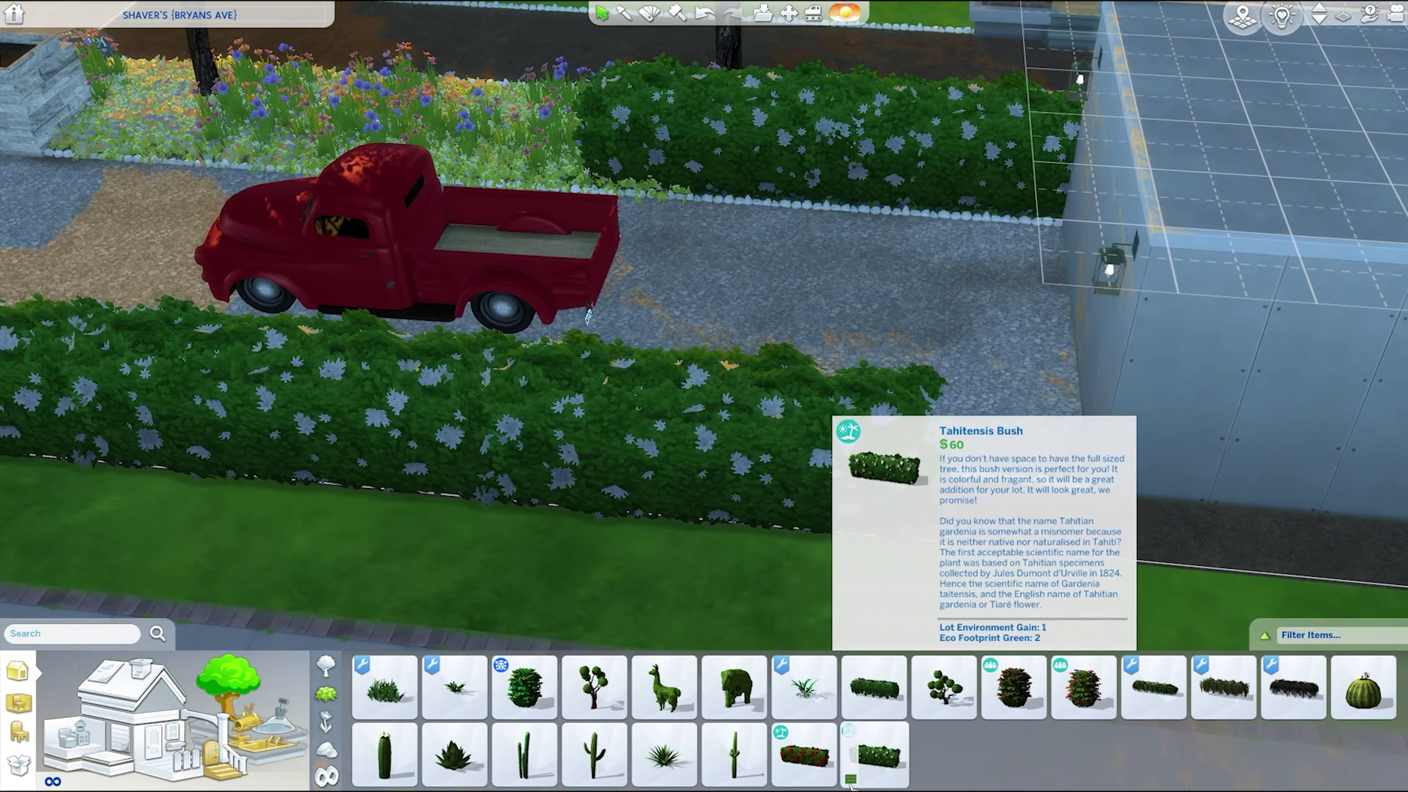
key("d")
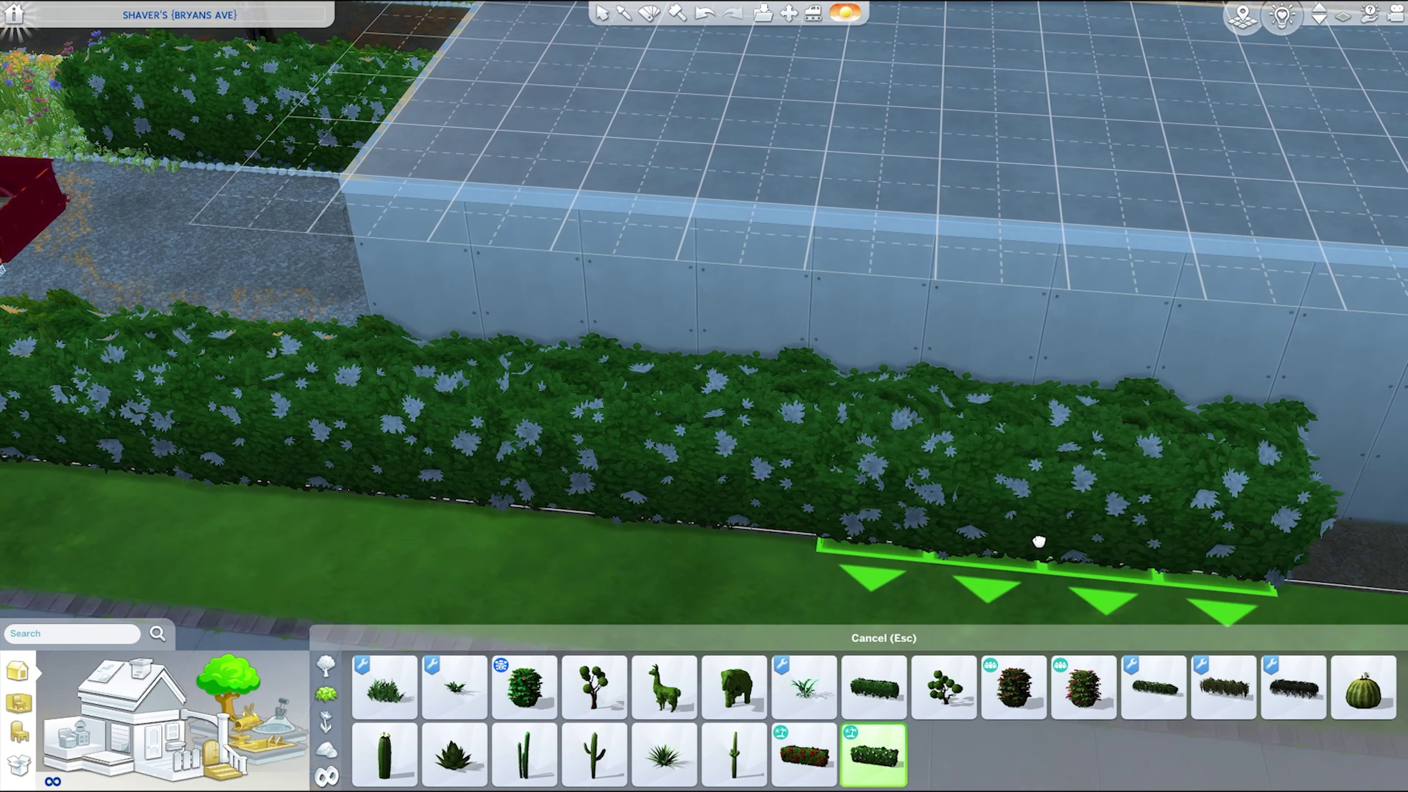
mouse_move(803, 754)
left_click(872, 754)
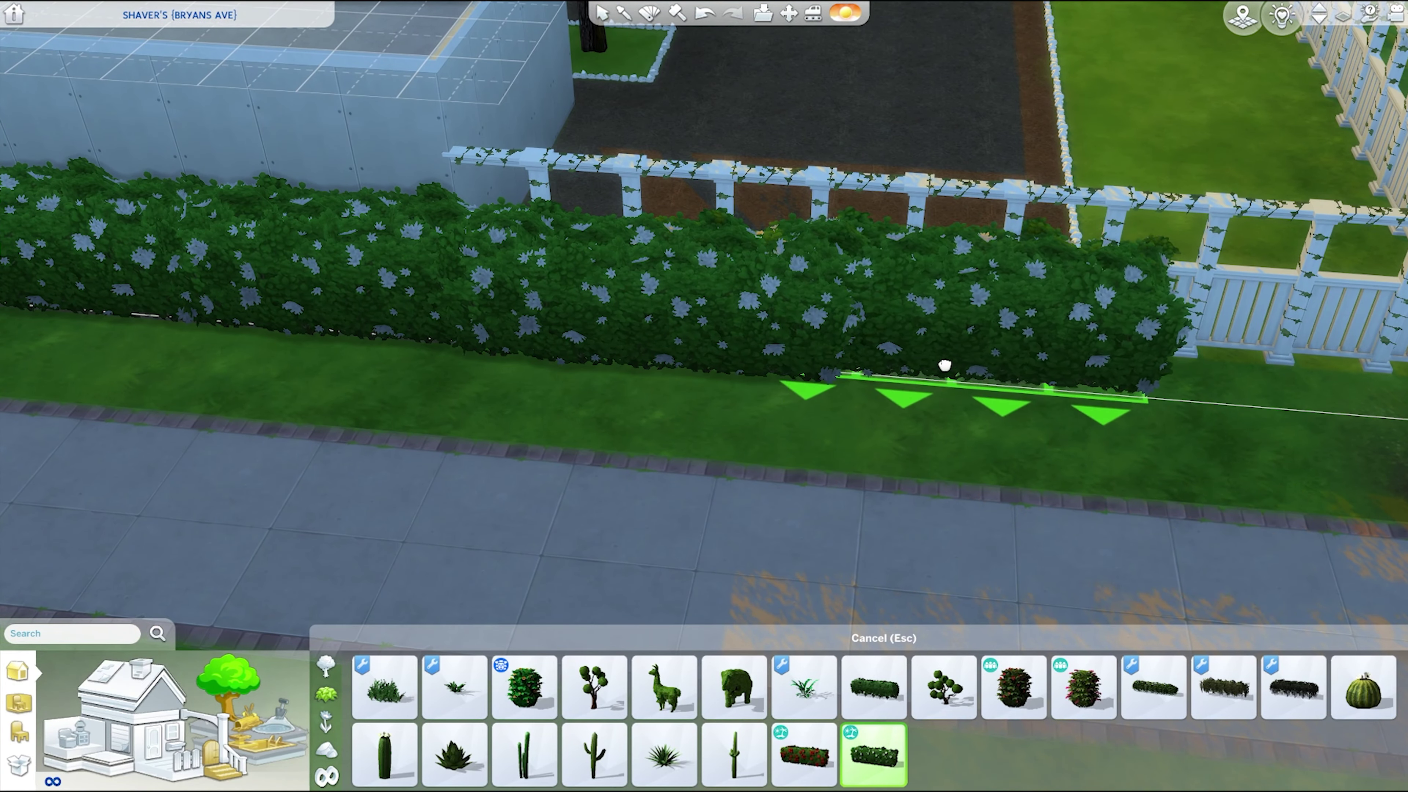
left_click(905, 373)
scroll(971, 551, "down", 3)
left_click(326, 664)
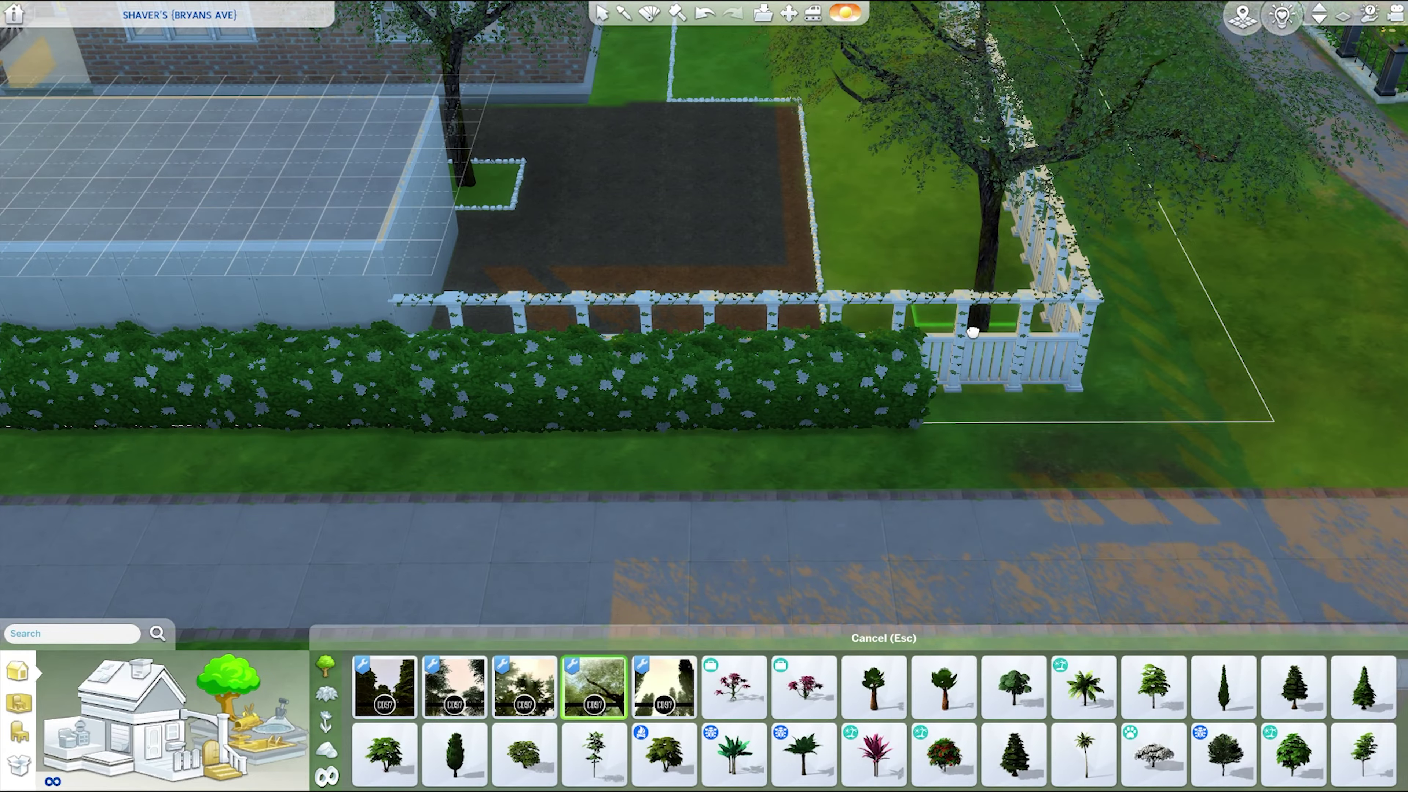
scroll(292, 490, "down", 3)
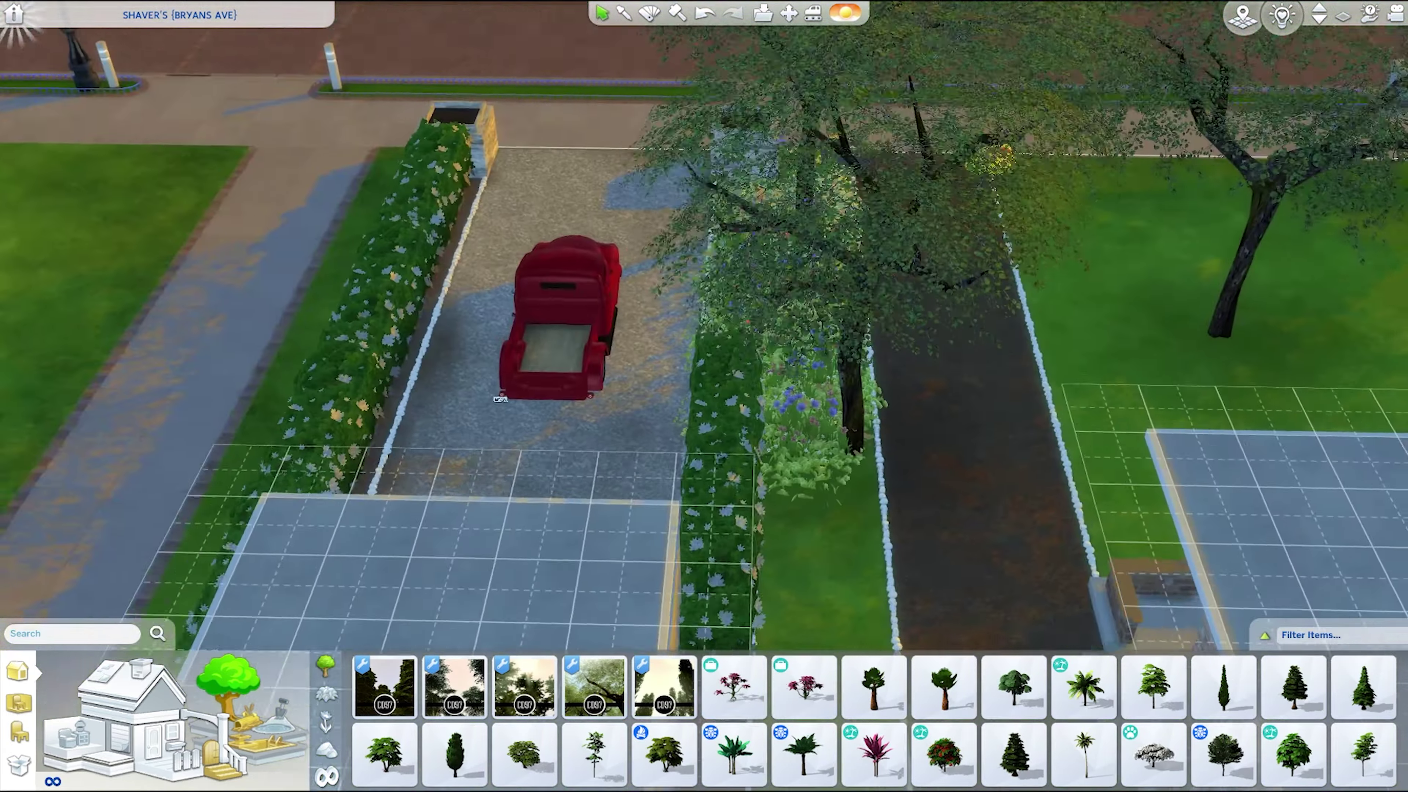
scroll(920, 465, "up", 5)
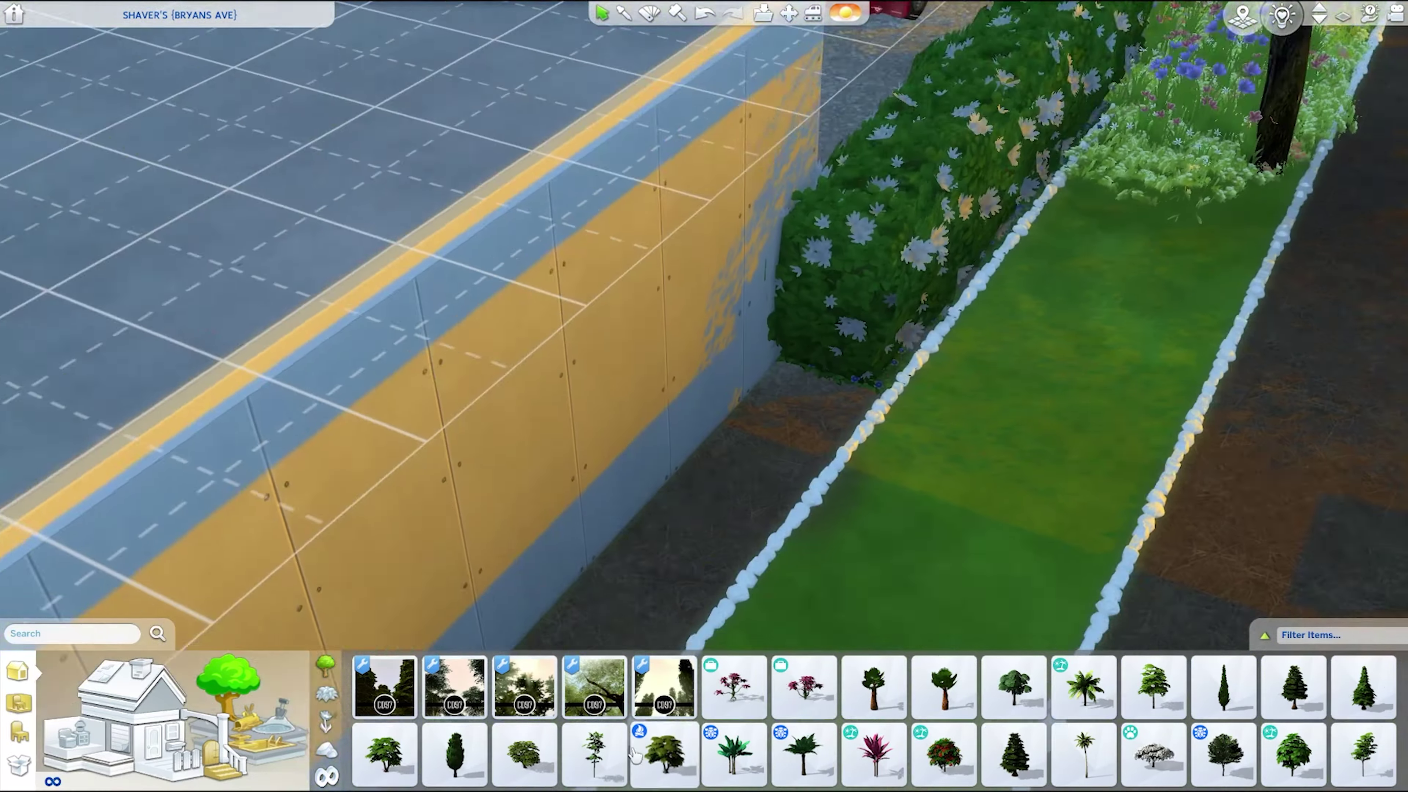
- Set the grass clump down in the side bed and cancel the dark hedge
left_click(326, 694)
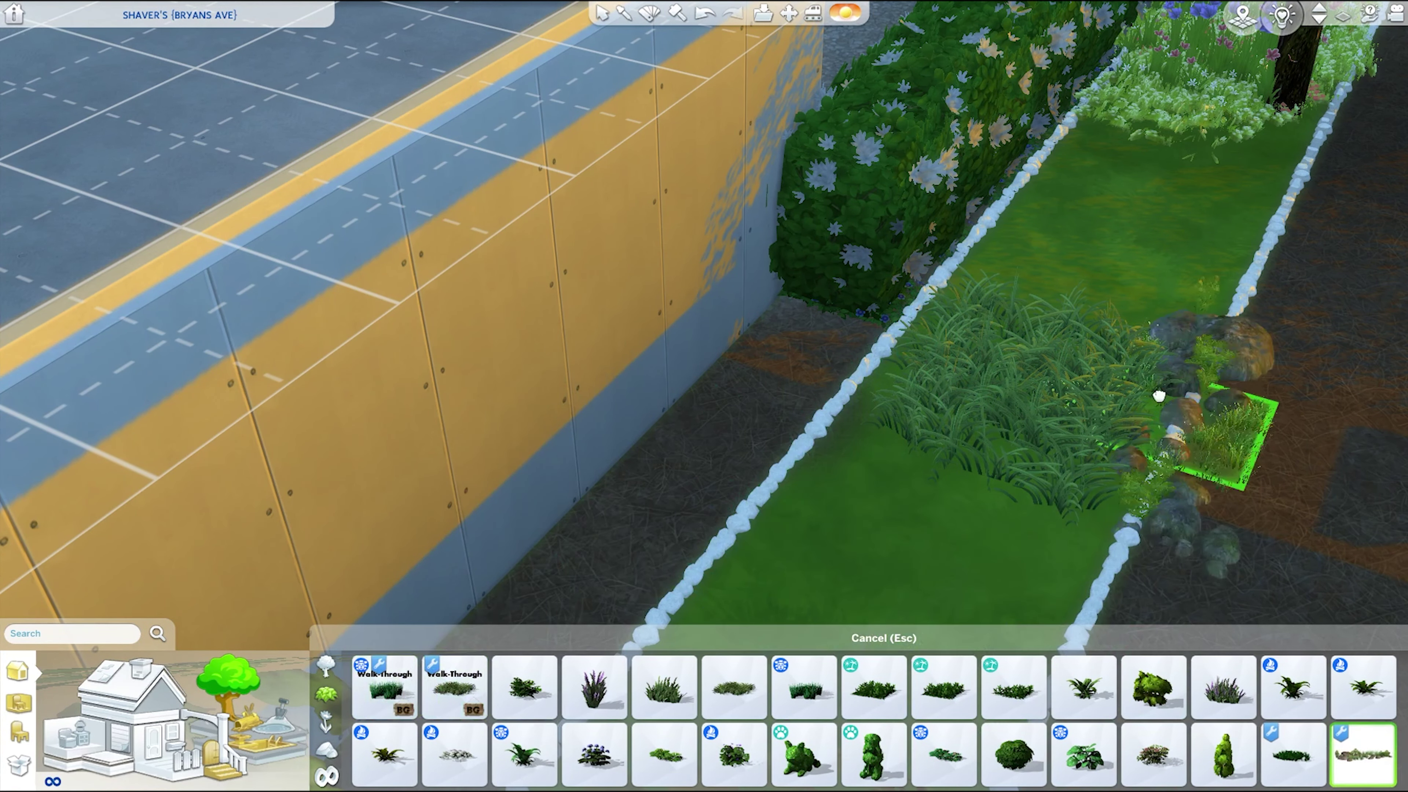
scroll(1290, 698, "down", 1)
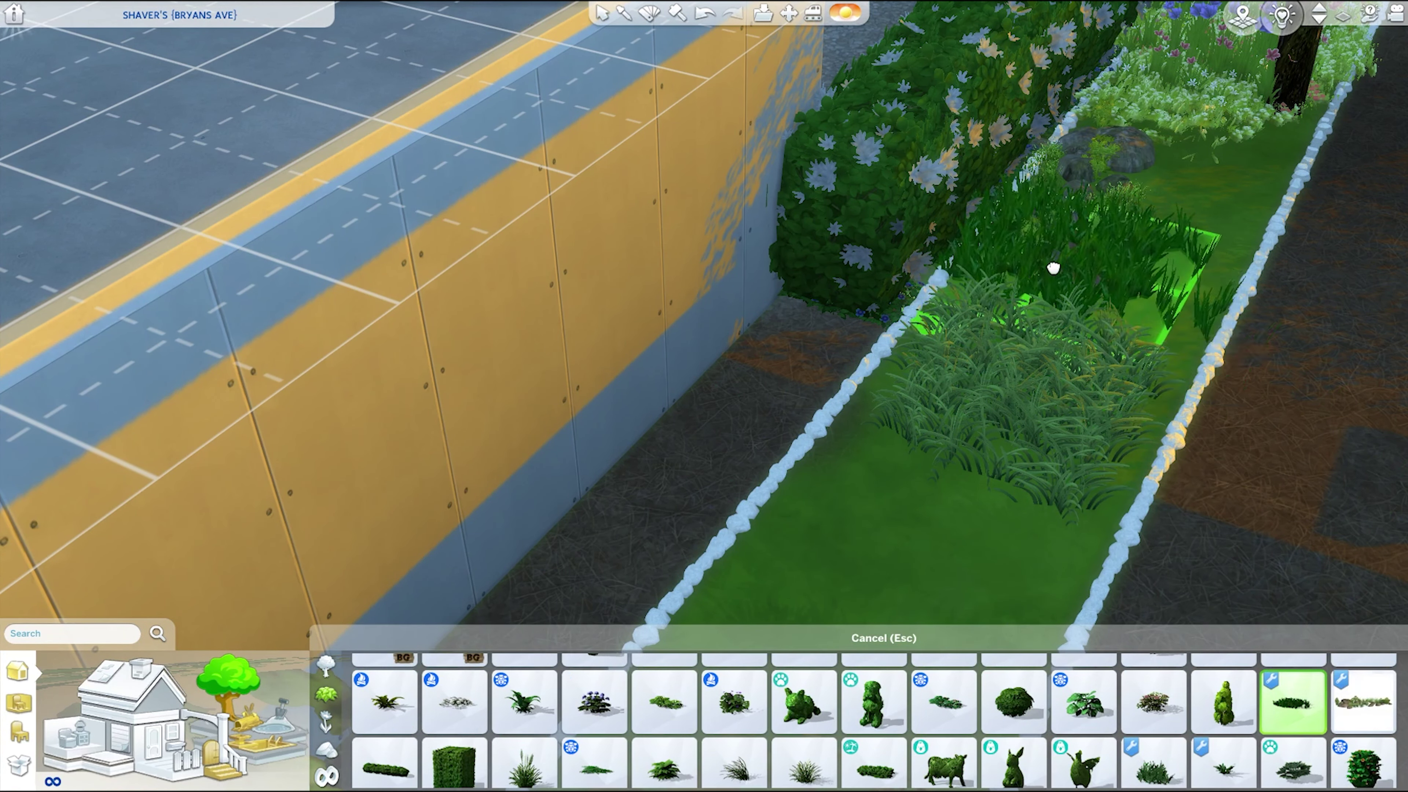
left_click(1063, 282)
scroll(807, 759, "down", 2)
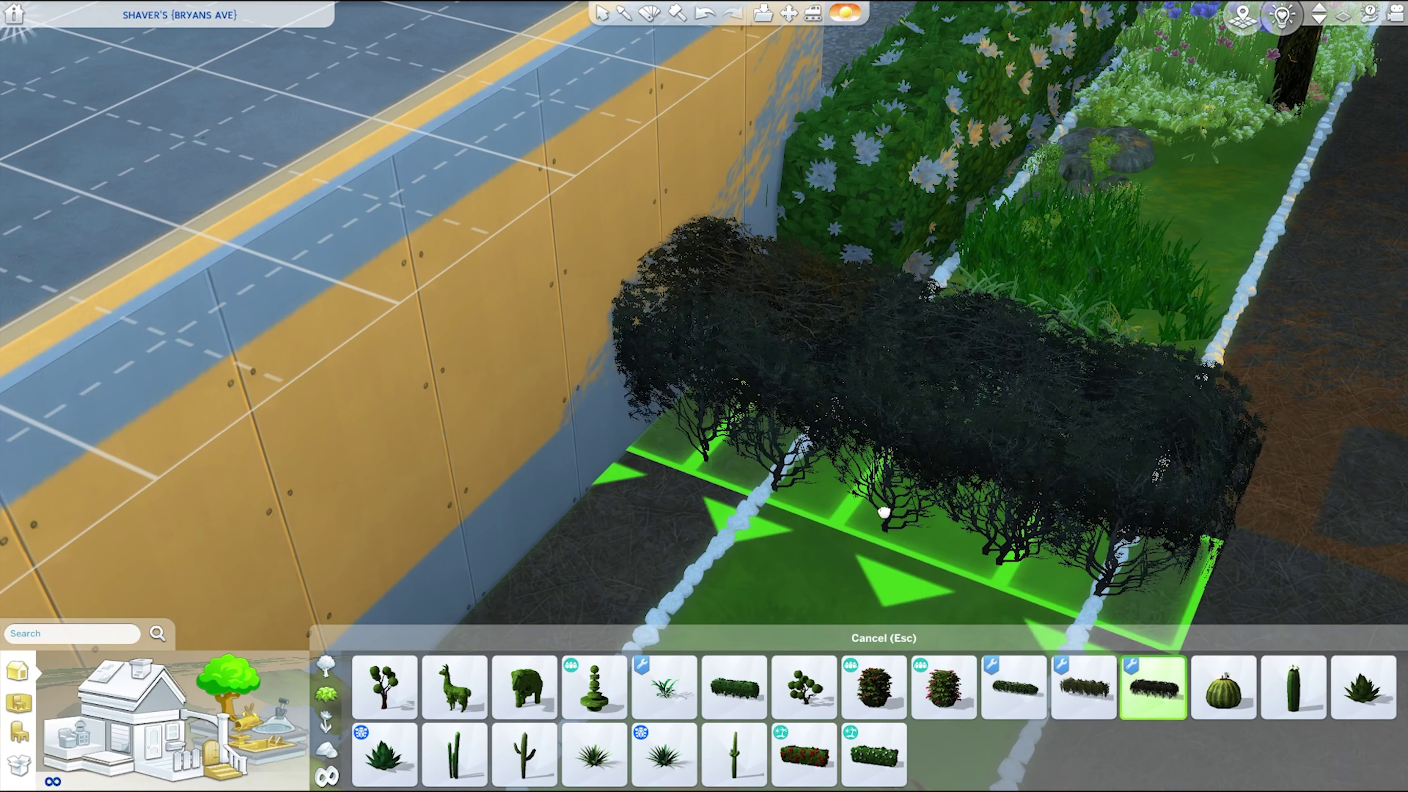
key("k")
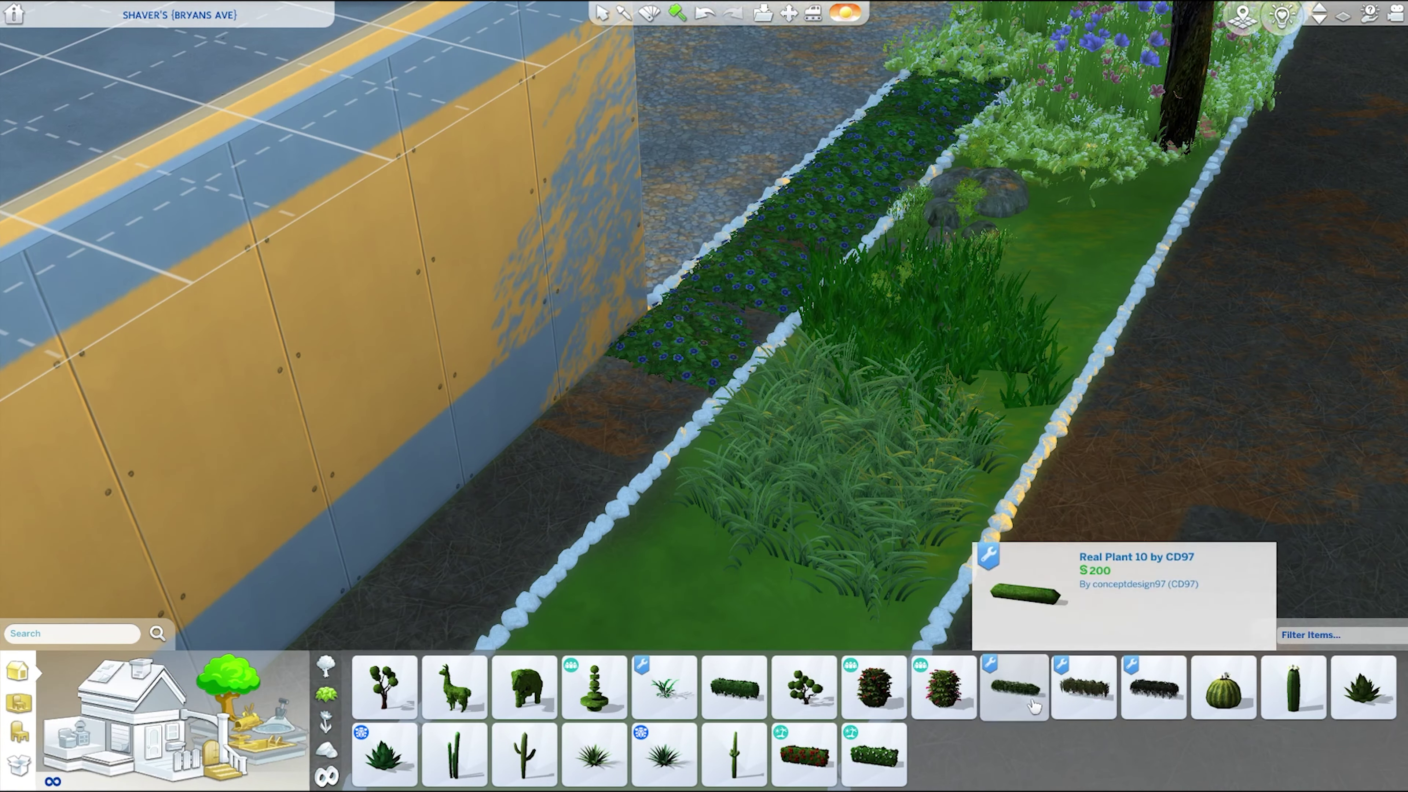
- Place Real Plant 10 hedges along the building wall and reposition one of them
left_click(1032, 697)
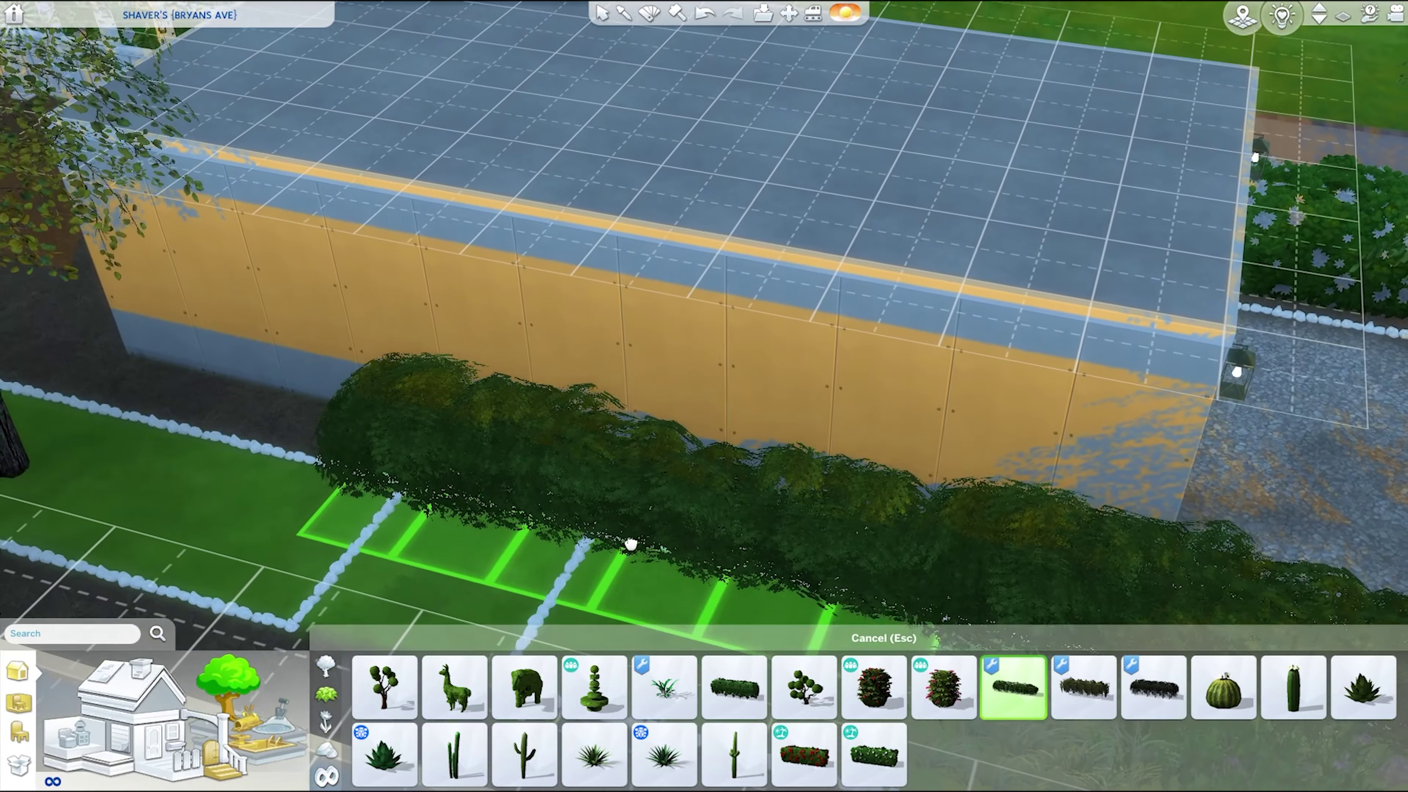
scroll(630, 543, "up", 5)
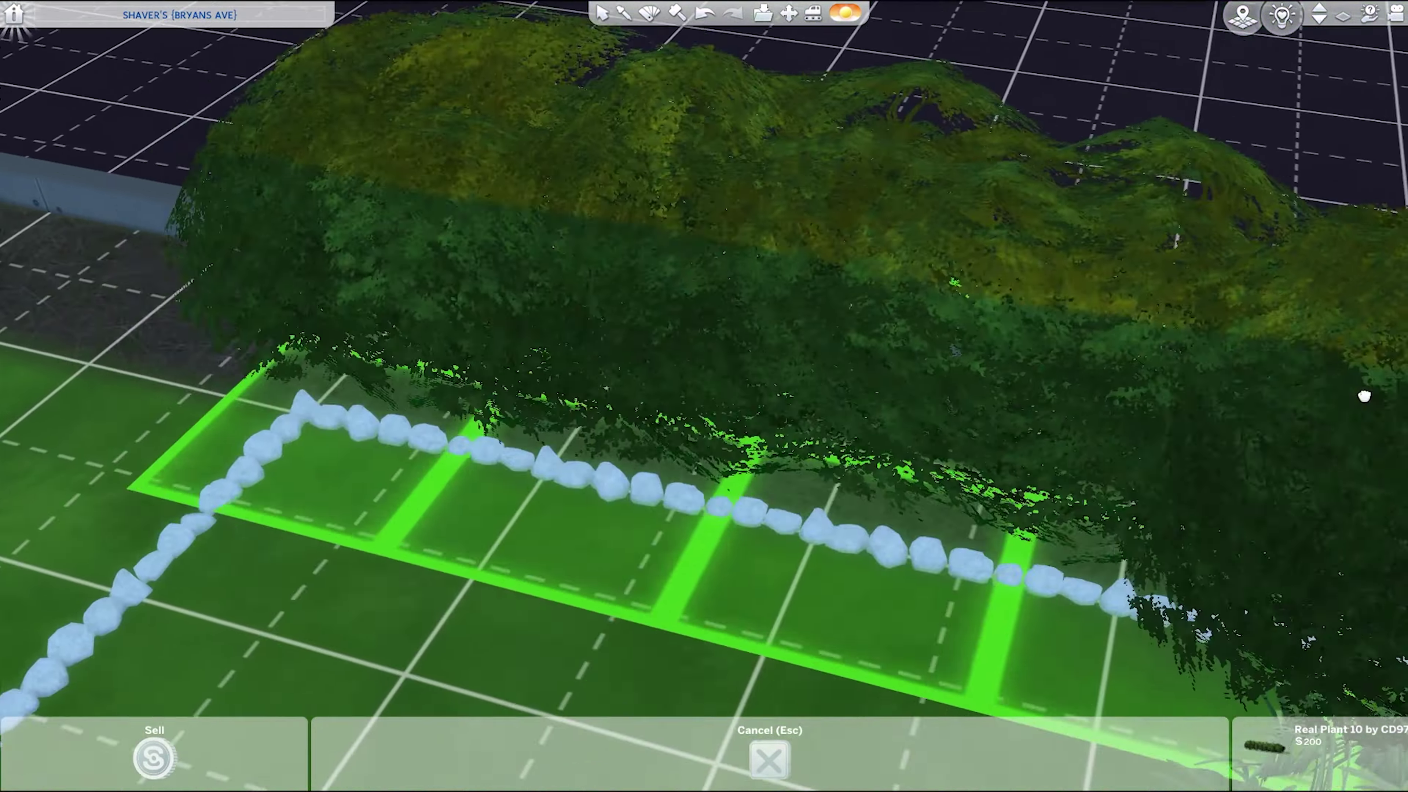
left_click(930, 465)
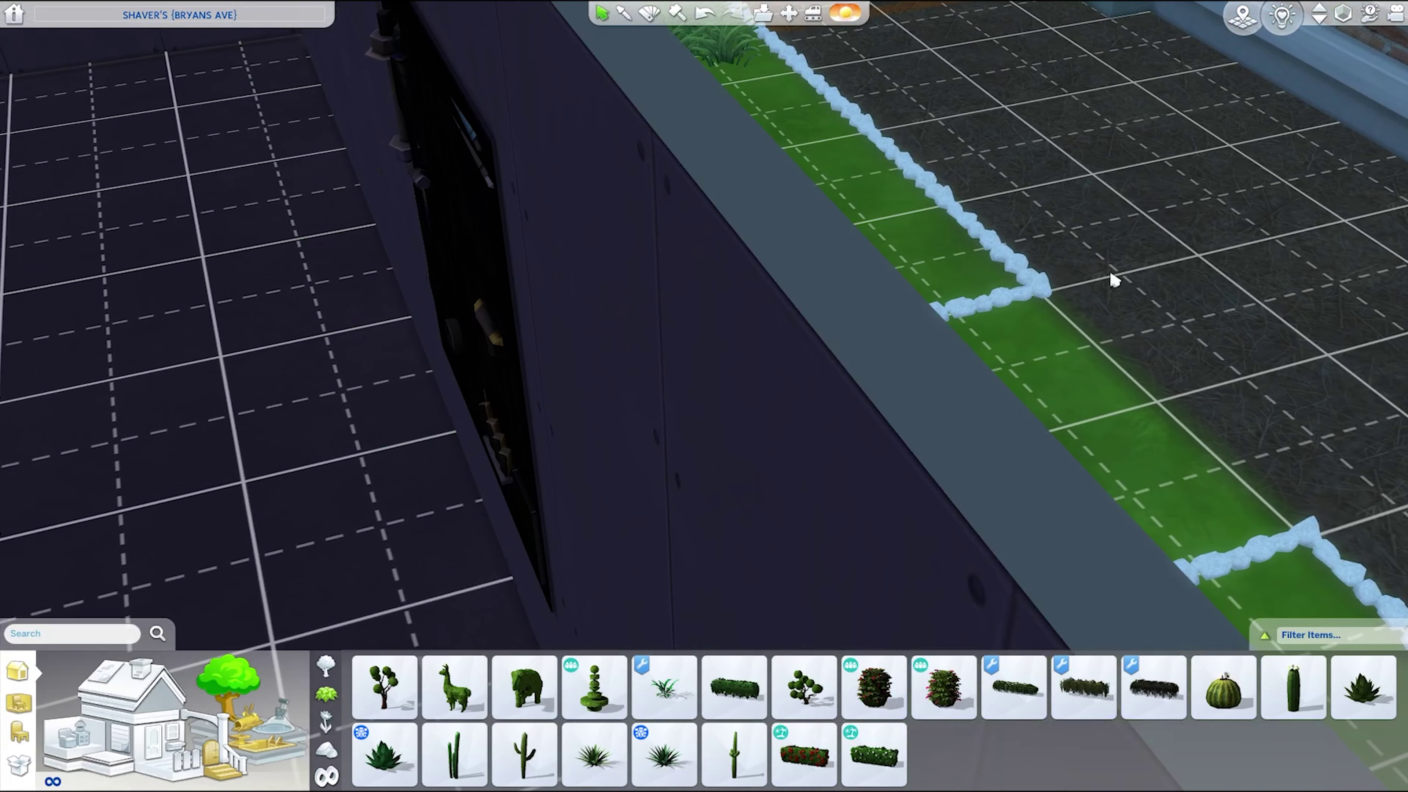
left_click(685, 276)
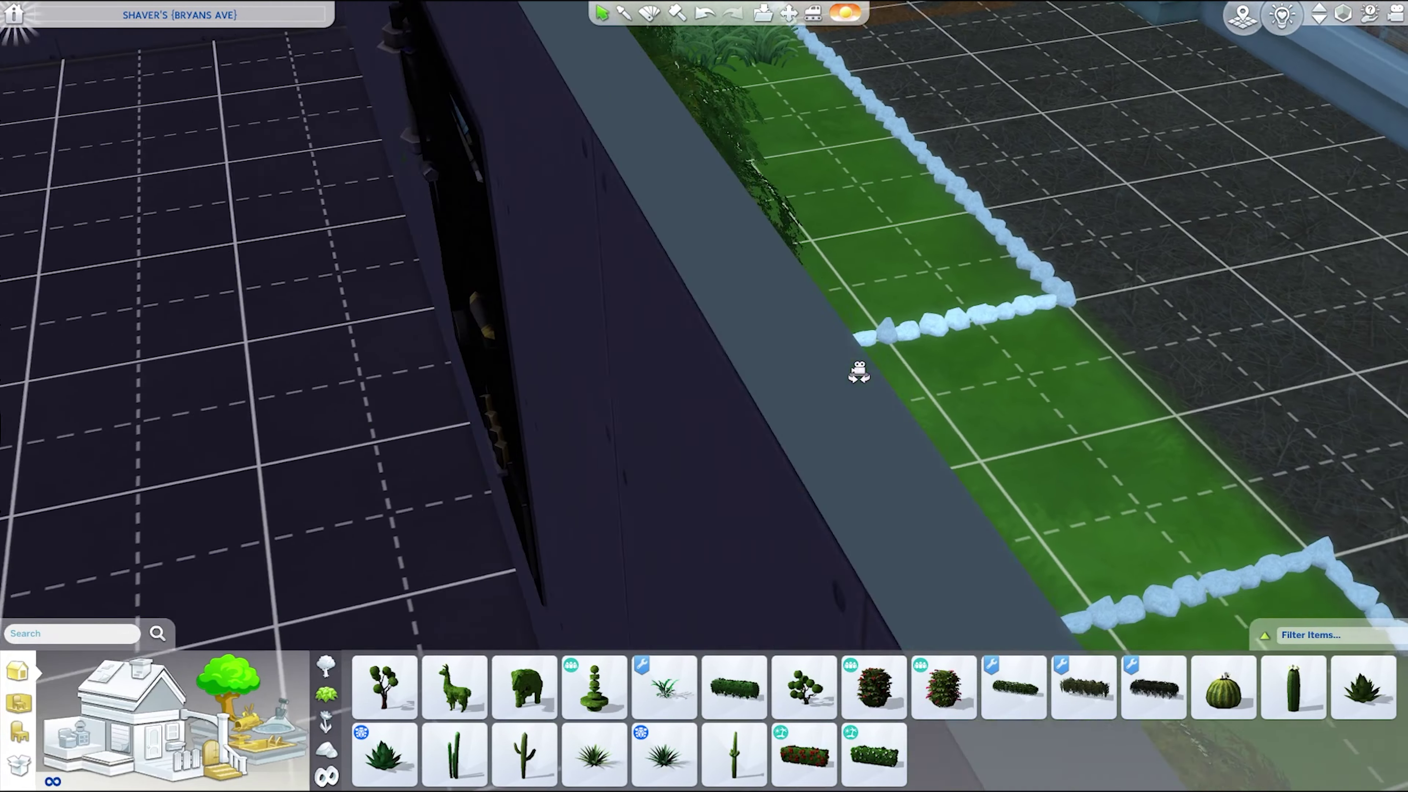
left_click(732, 305)
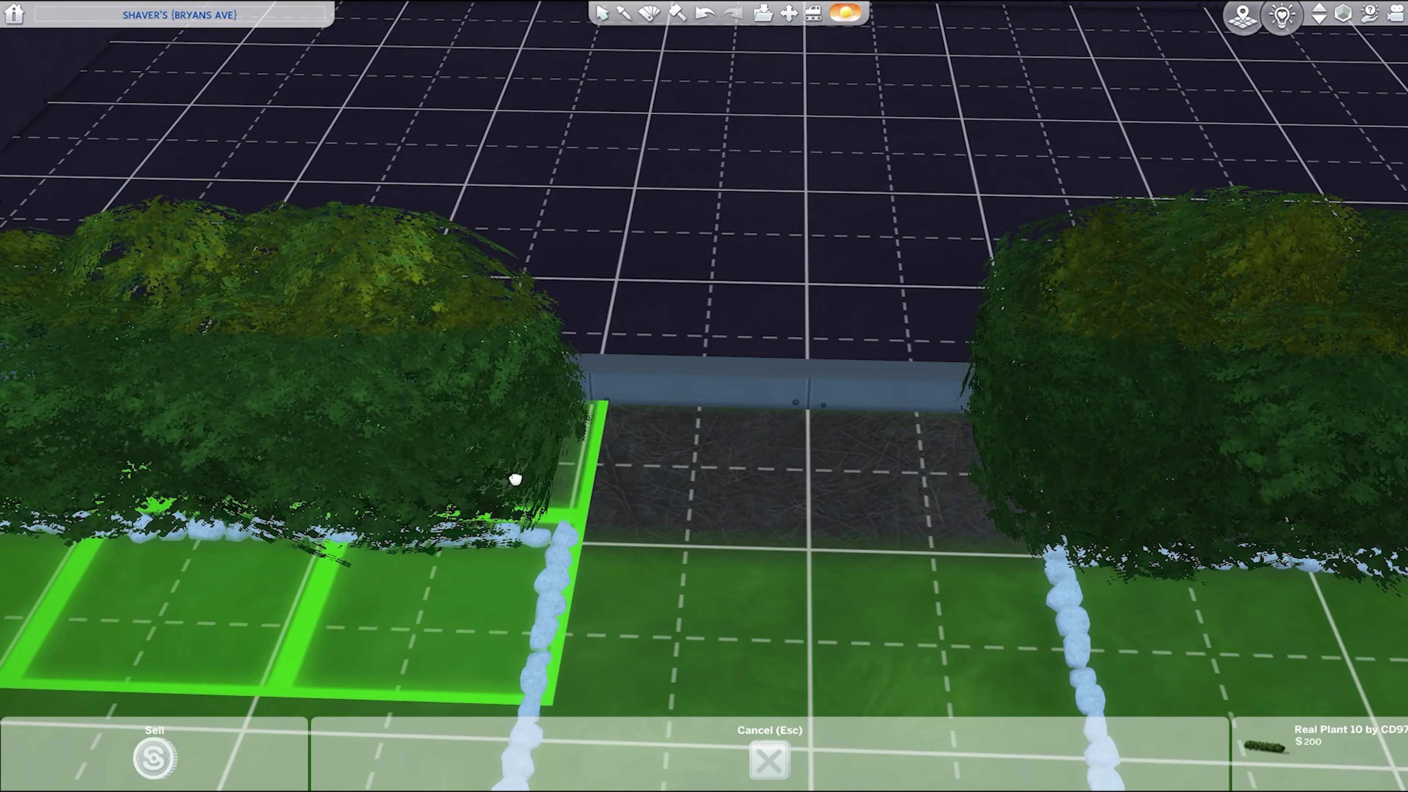
left_click(515, 479)
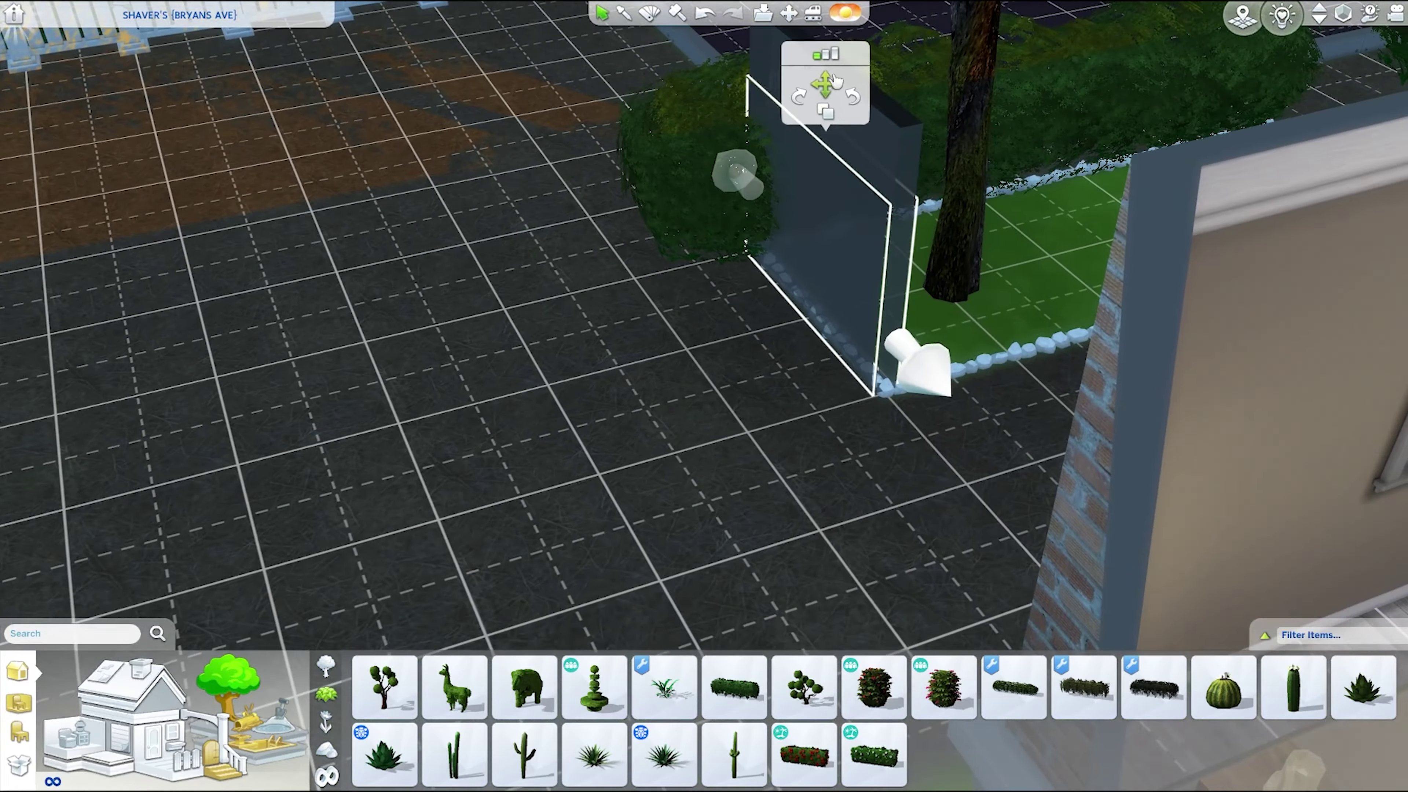
- Drop the glass panel beside the house wall and bring up the Terrain Paint swatches
left_click(735, 305)
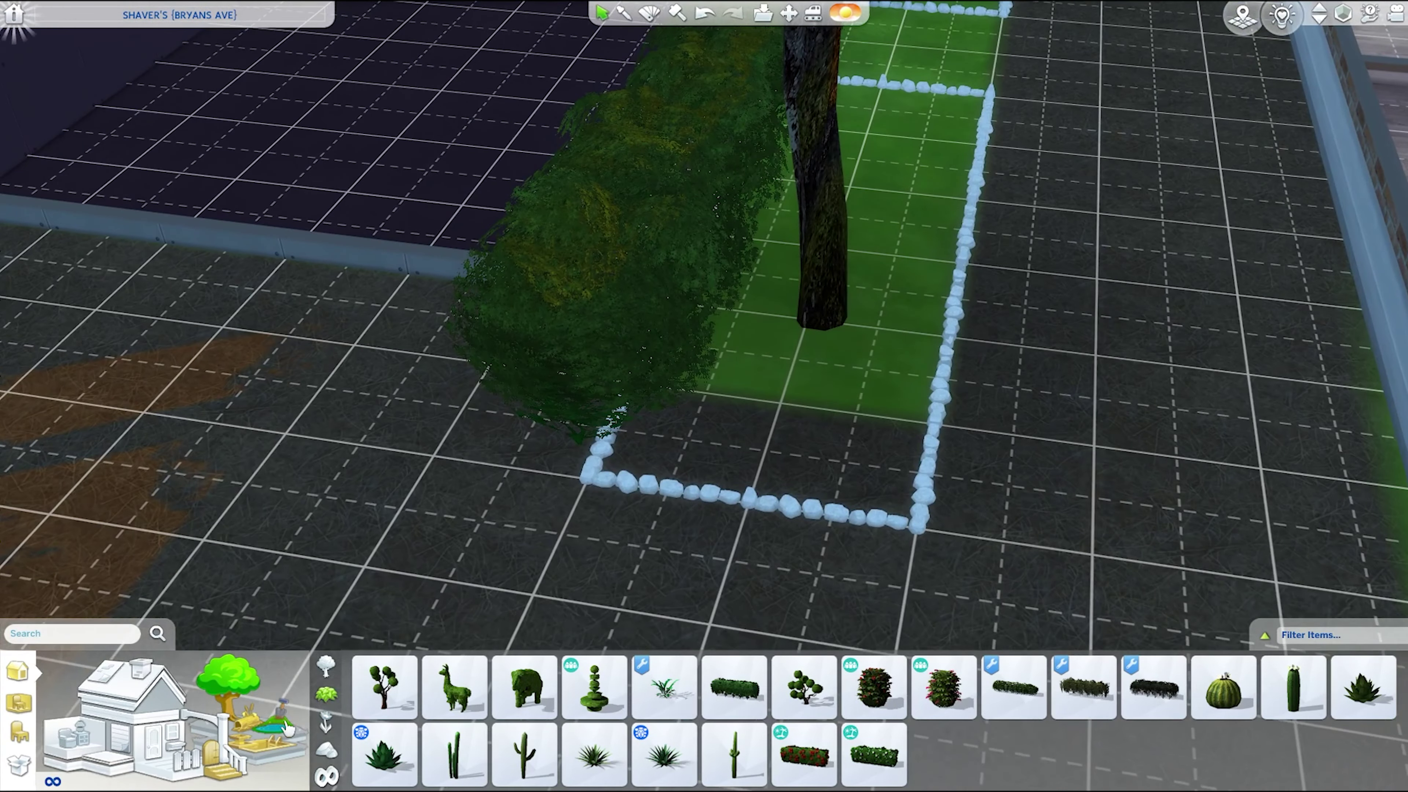
left_click(266, 720)
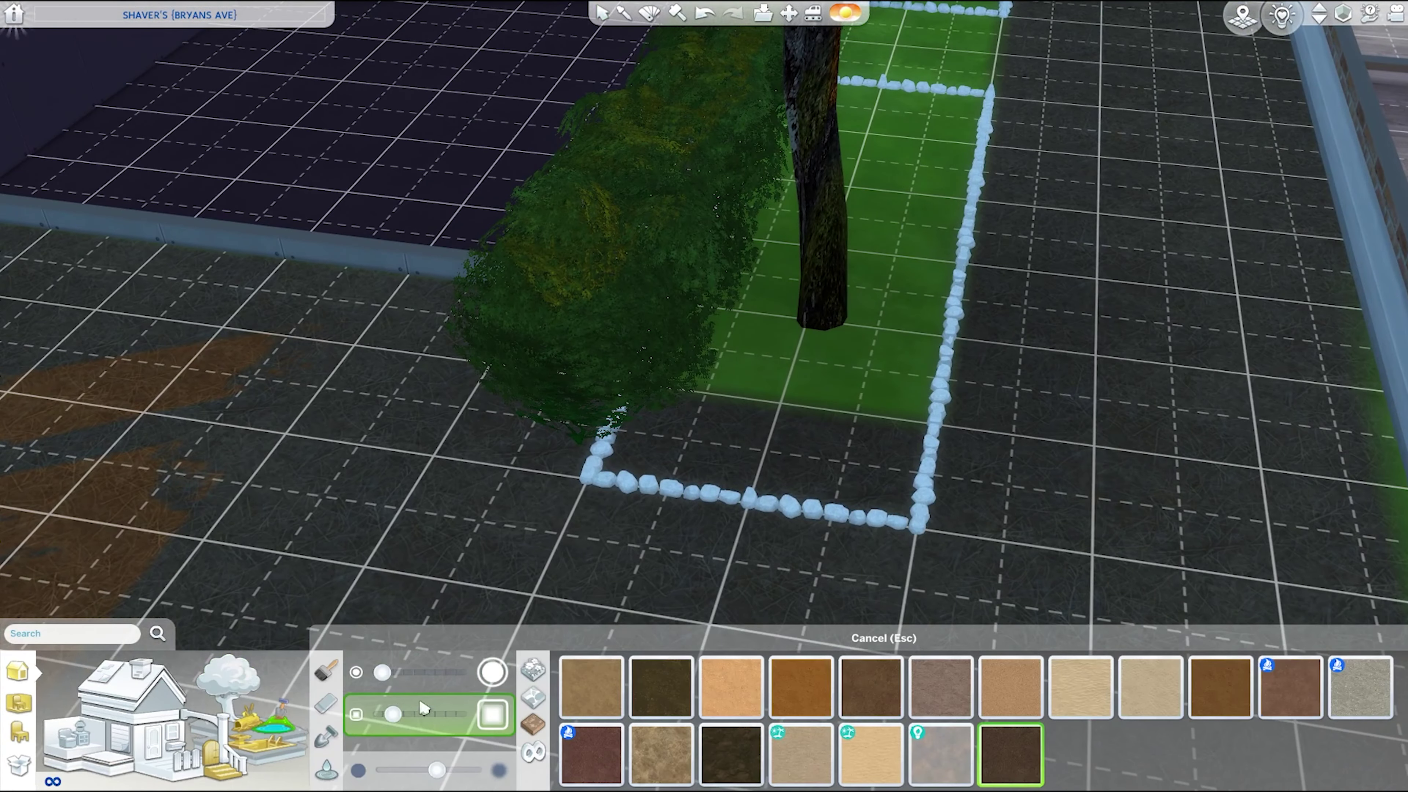
scroll(764, 348, "down", 3)
left_click_drag(764, 348, 887, 25)
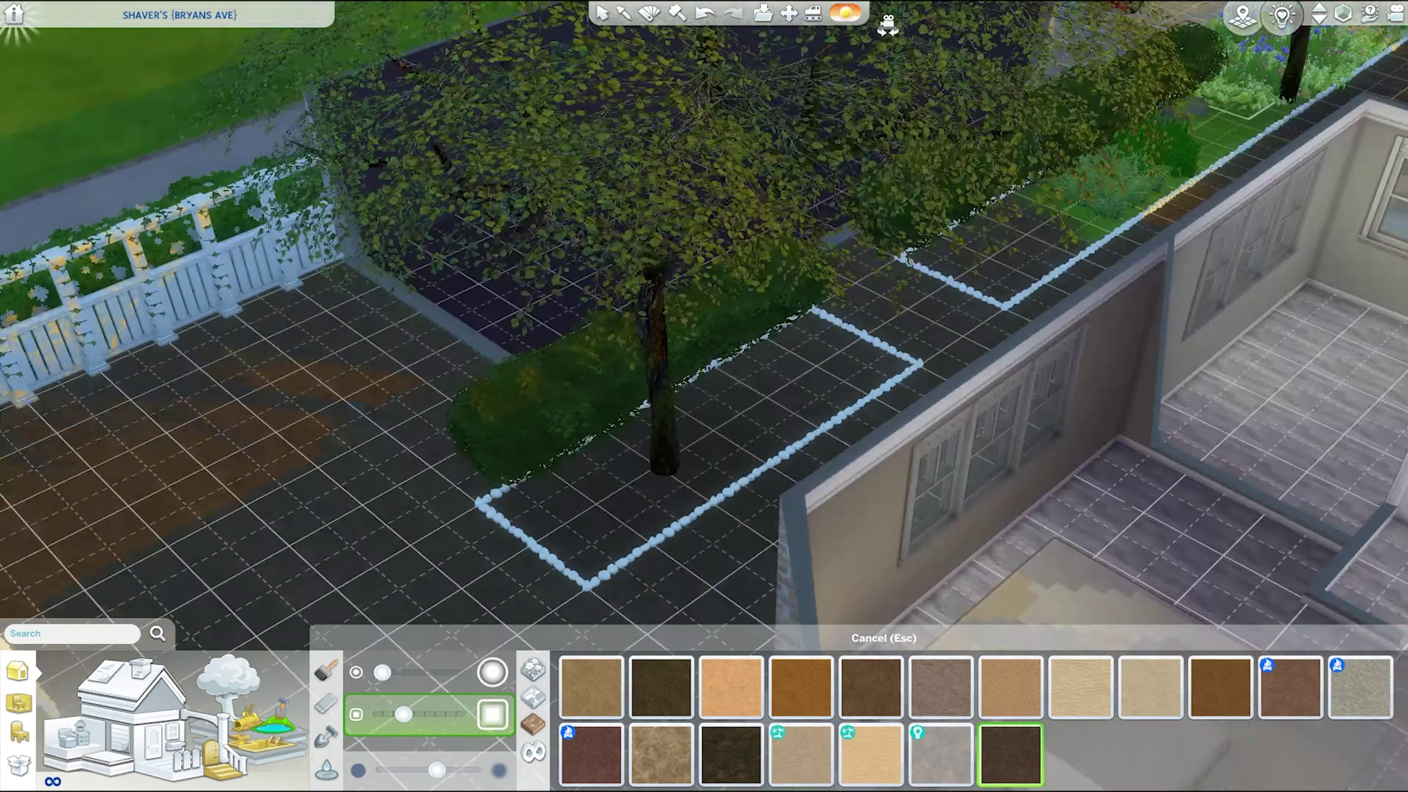
scroll(1099, 282, "down", 5)
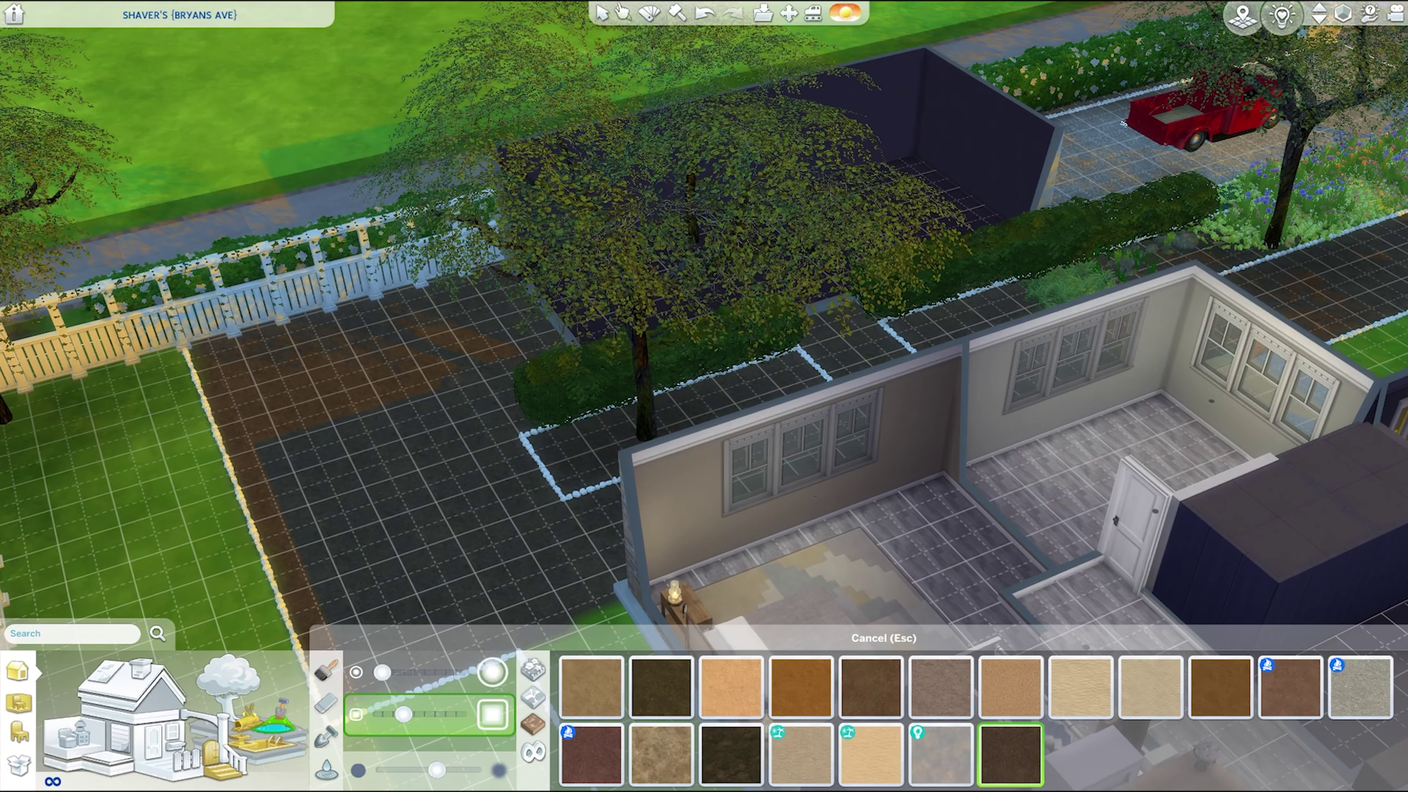
scroll(1241, 182, "up", 5)
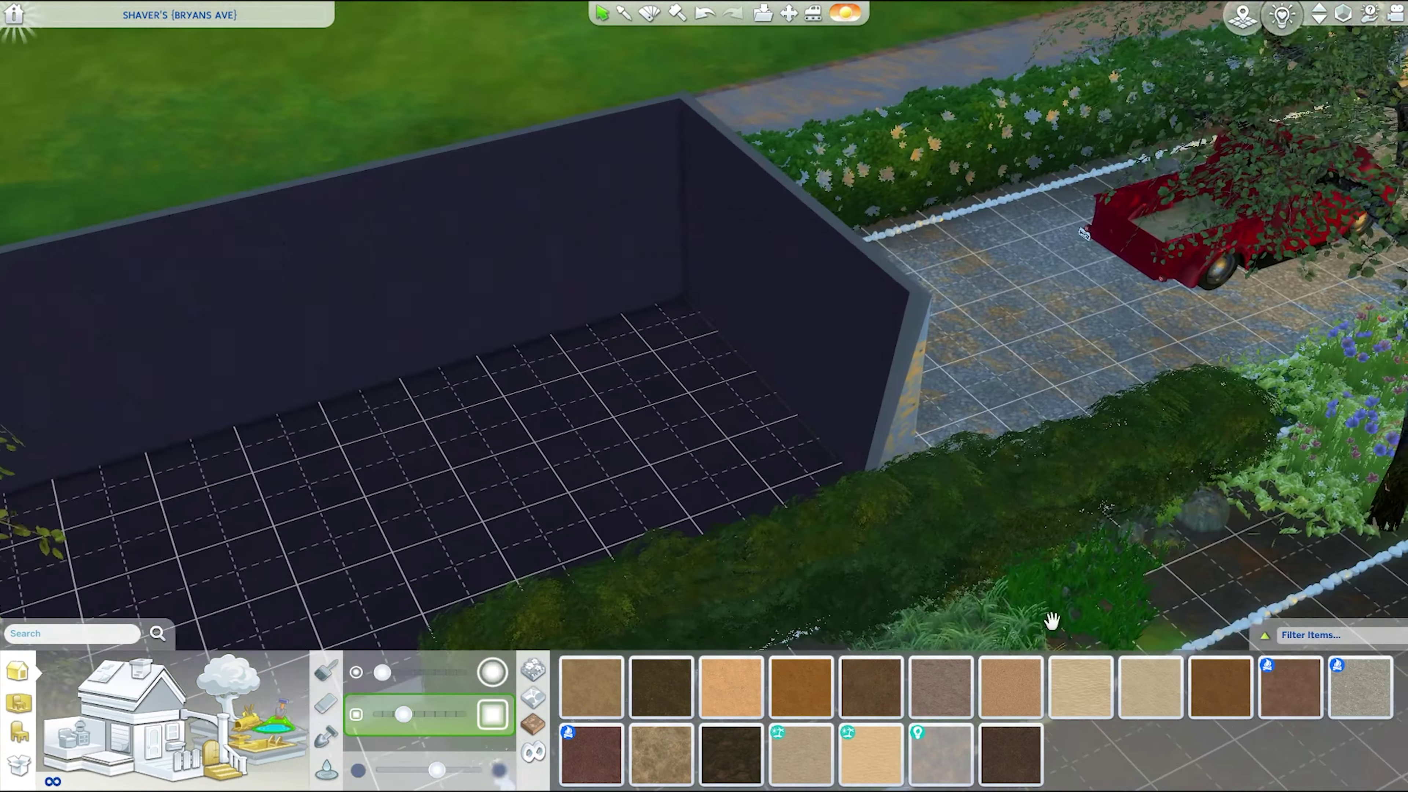
left_click(827, 377)
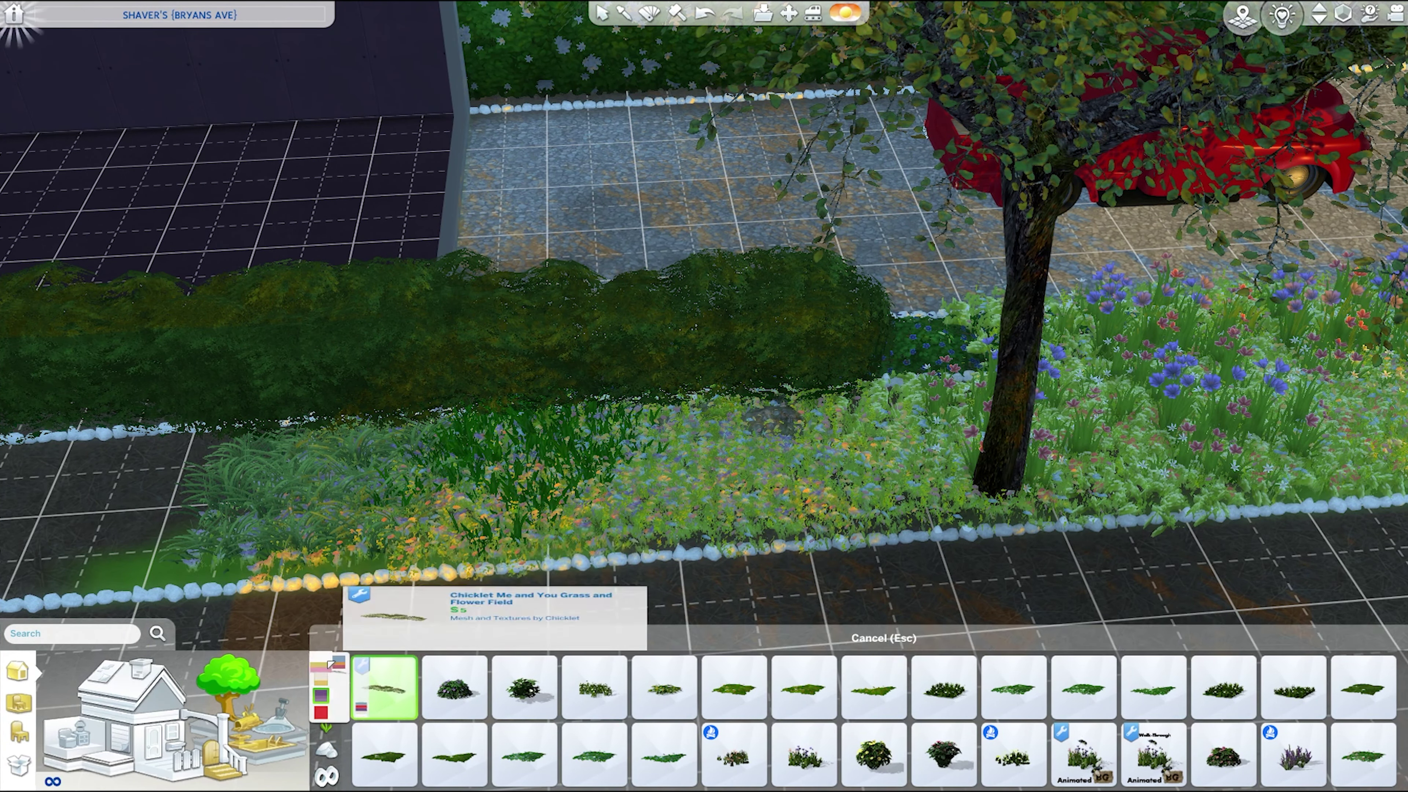
- Place a yellow-flowered bush, Flower Field ground cover and an iris clump in the tree bed
key("Escape")
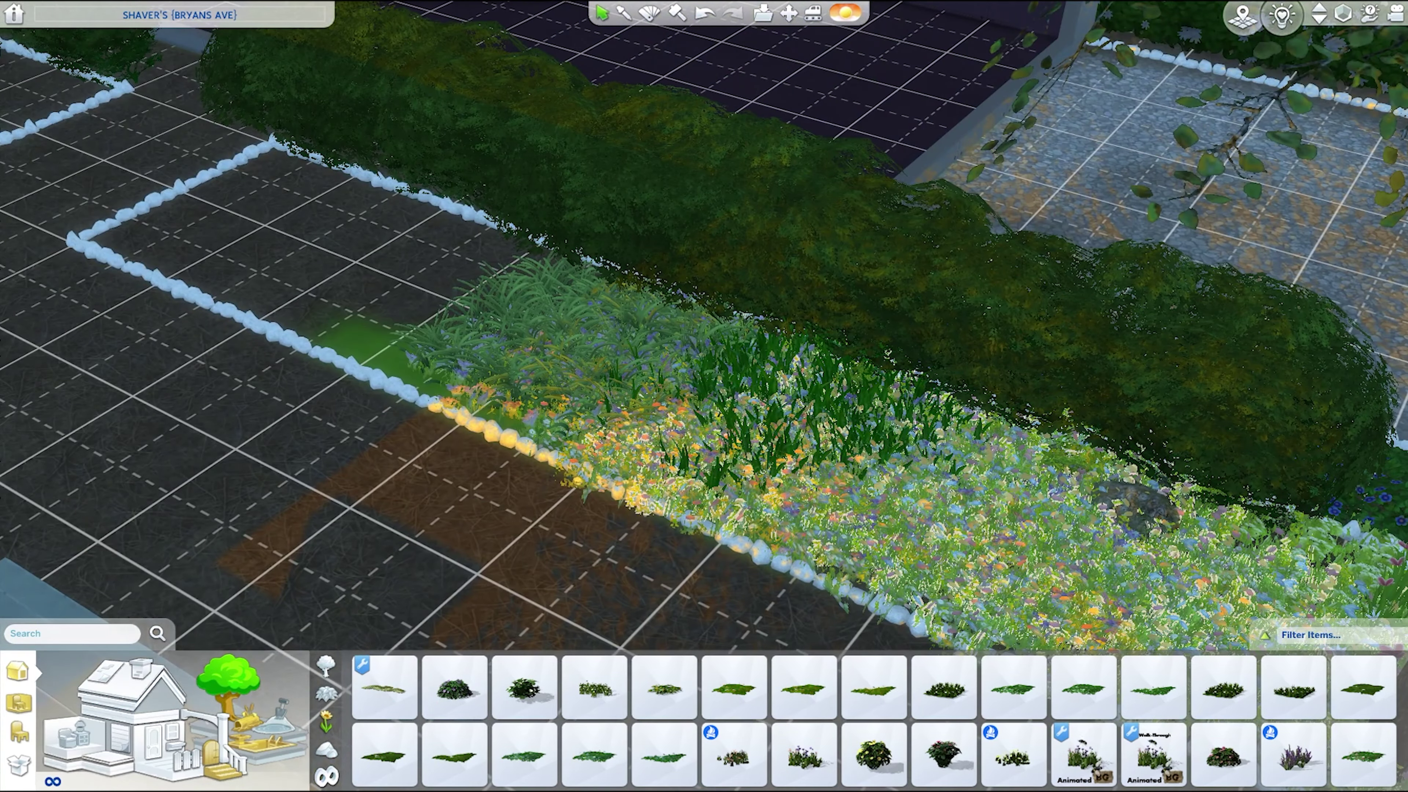
left_click(1083, 754)
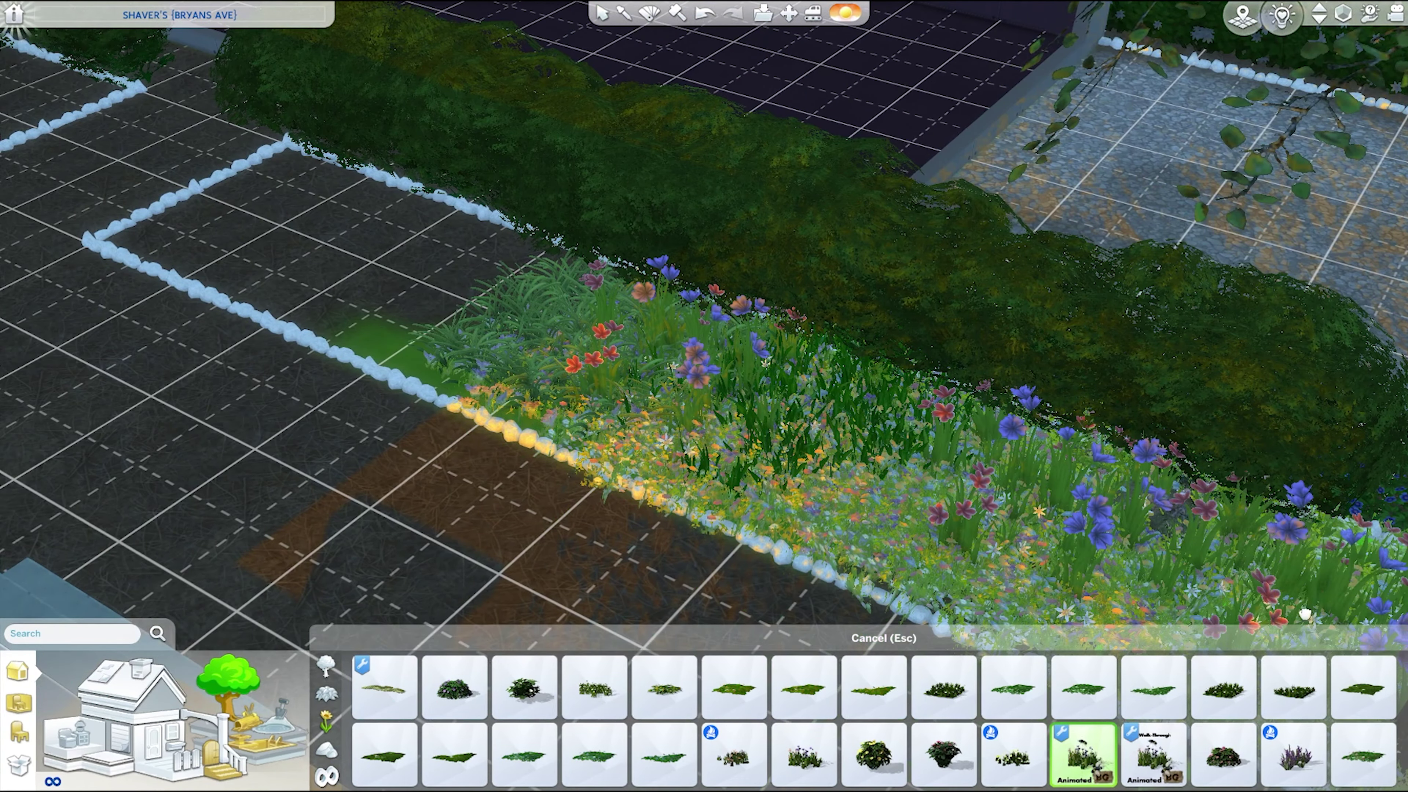
scroll(497, 721, "down", 5)
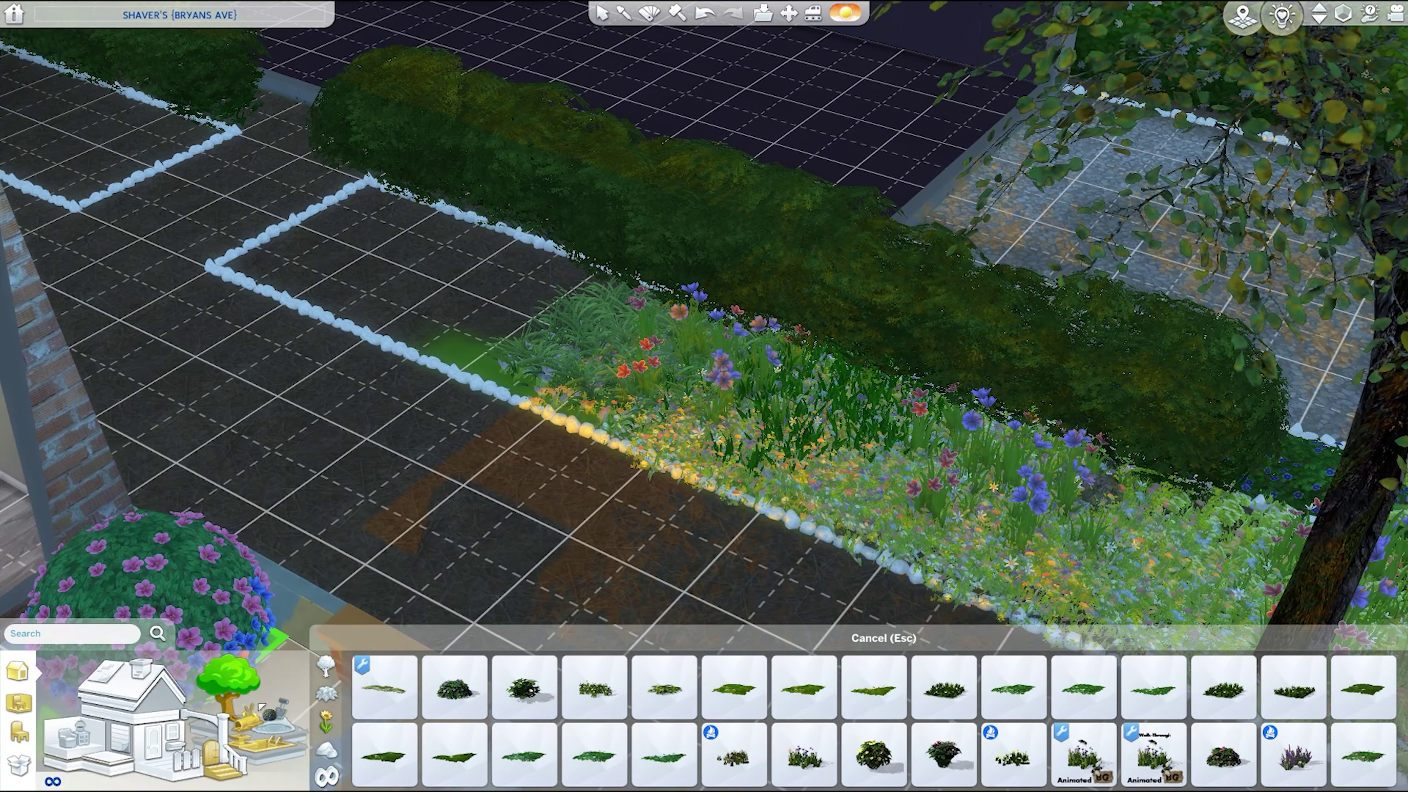
key("w")
key("a")
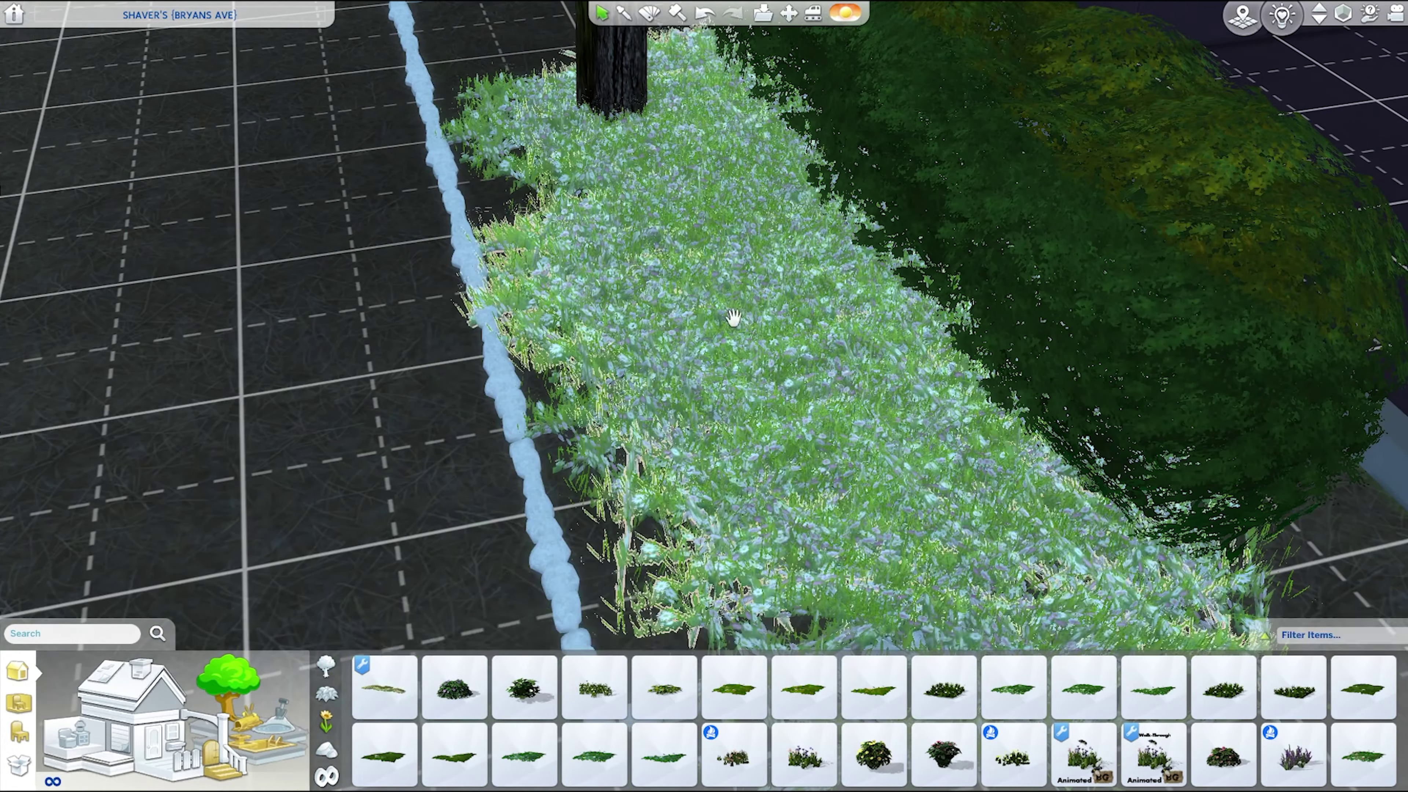
left_click(455, 687)
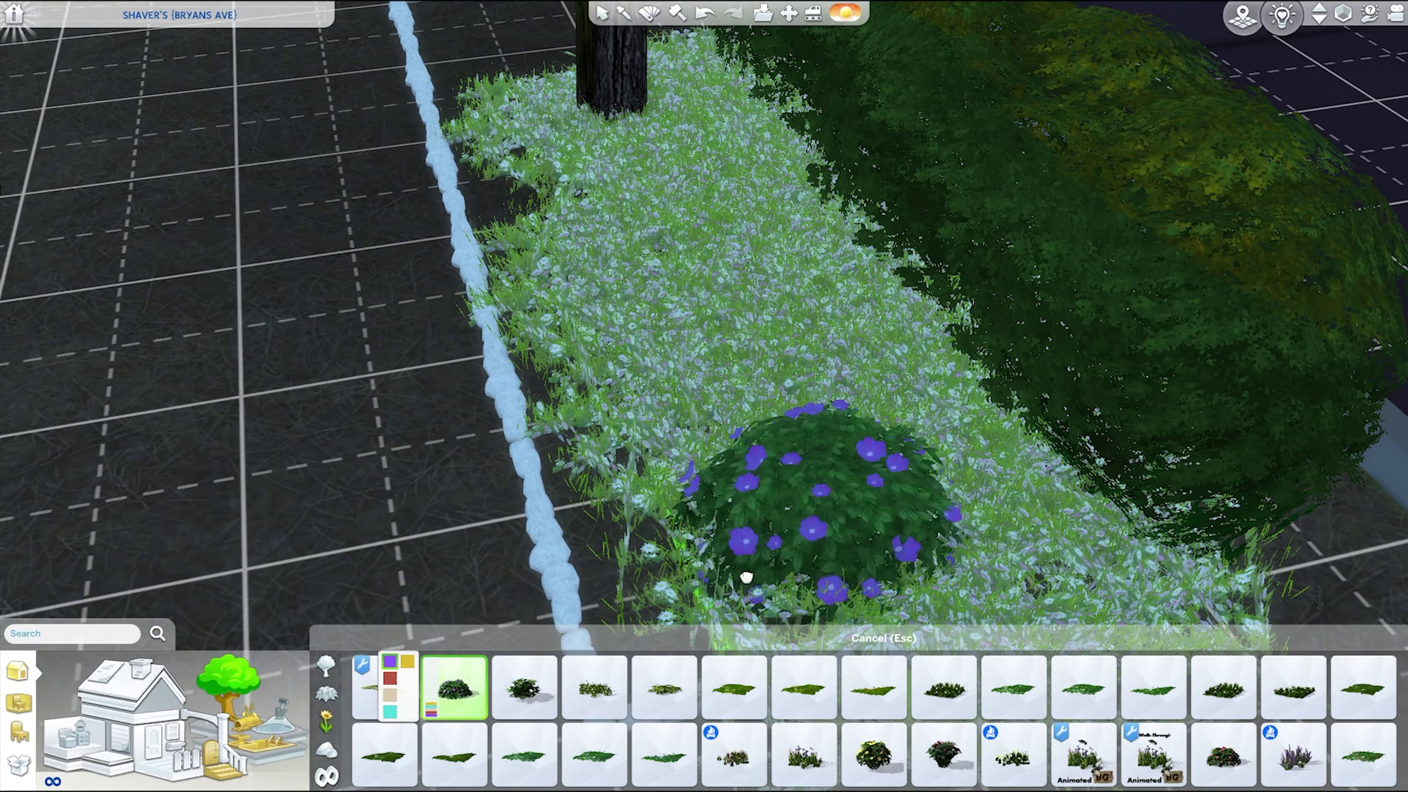
left_click(718, 573)
left_click(810, 352)
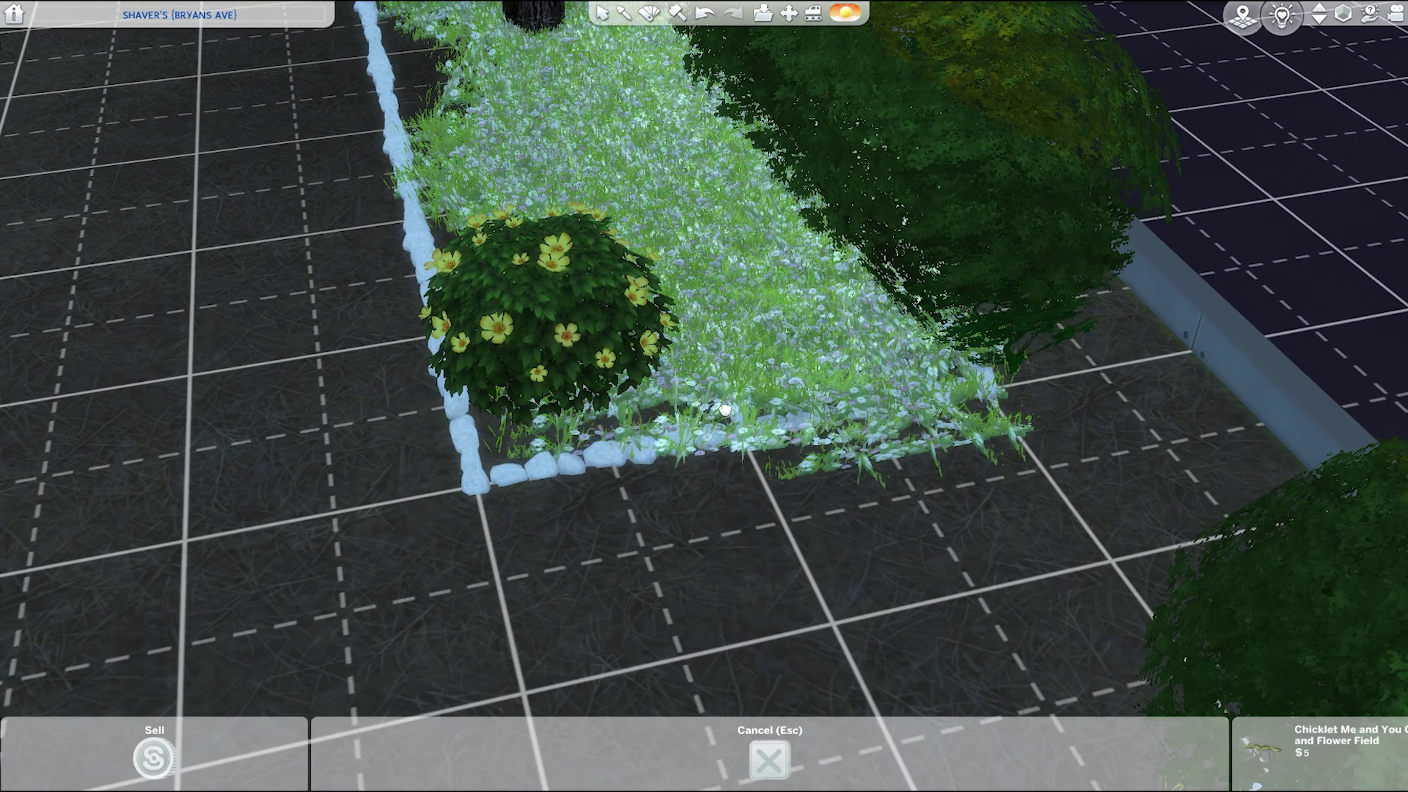
left_click(810, 352)
left_click(887, 571)
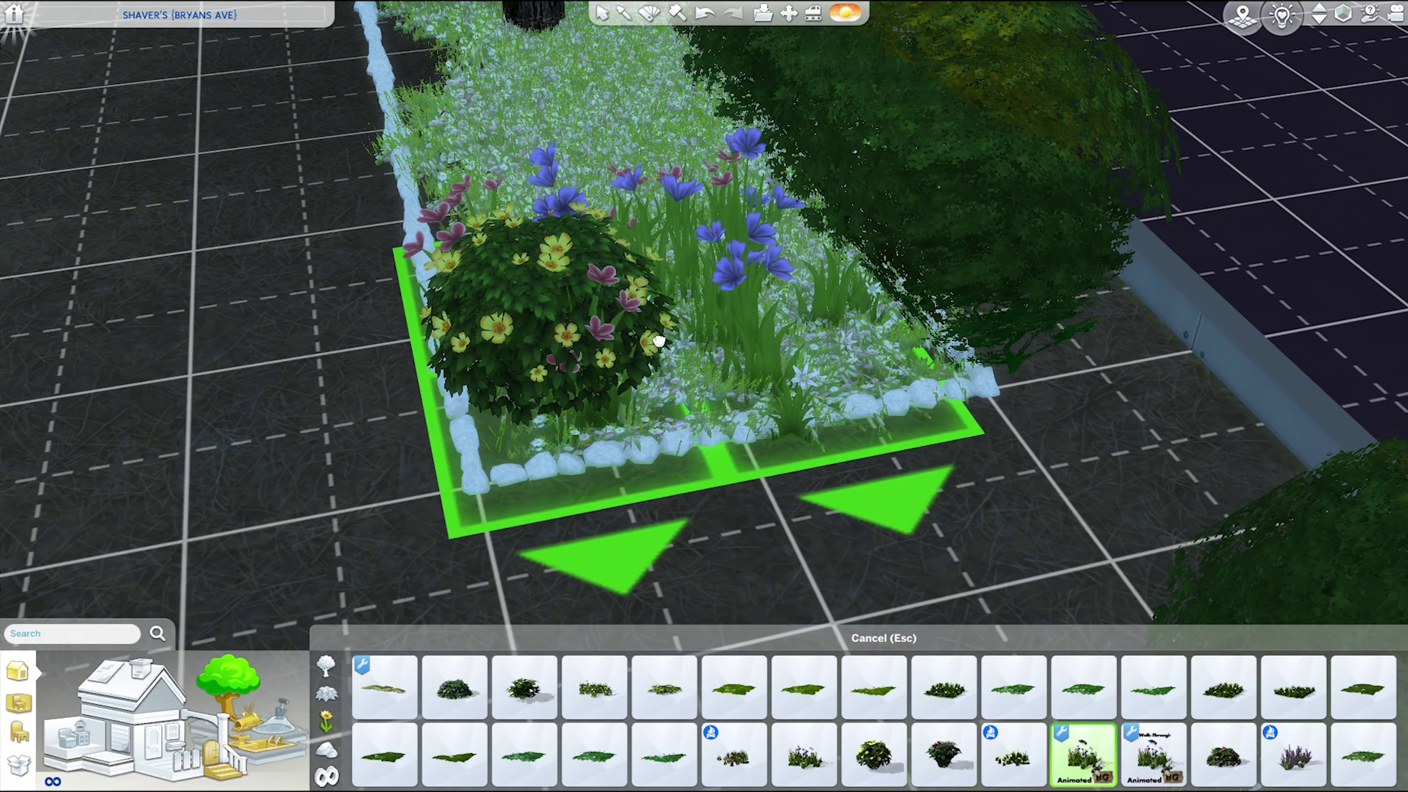
- Add a white-flowered plant, a pink flowering bush and an Animated wildflower patch to the bed
scroll(247, 370, "up", 3)
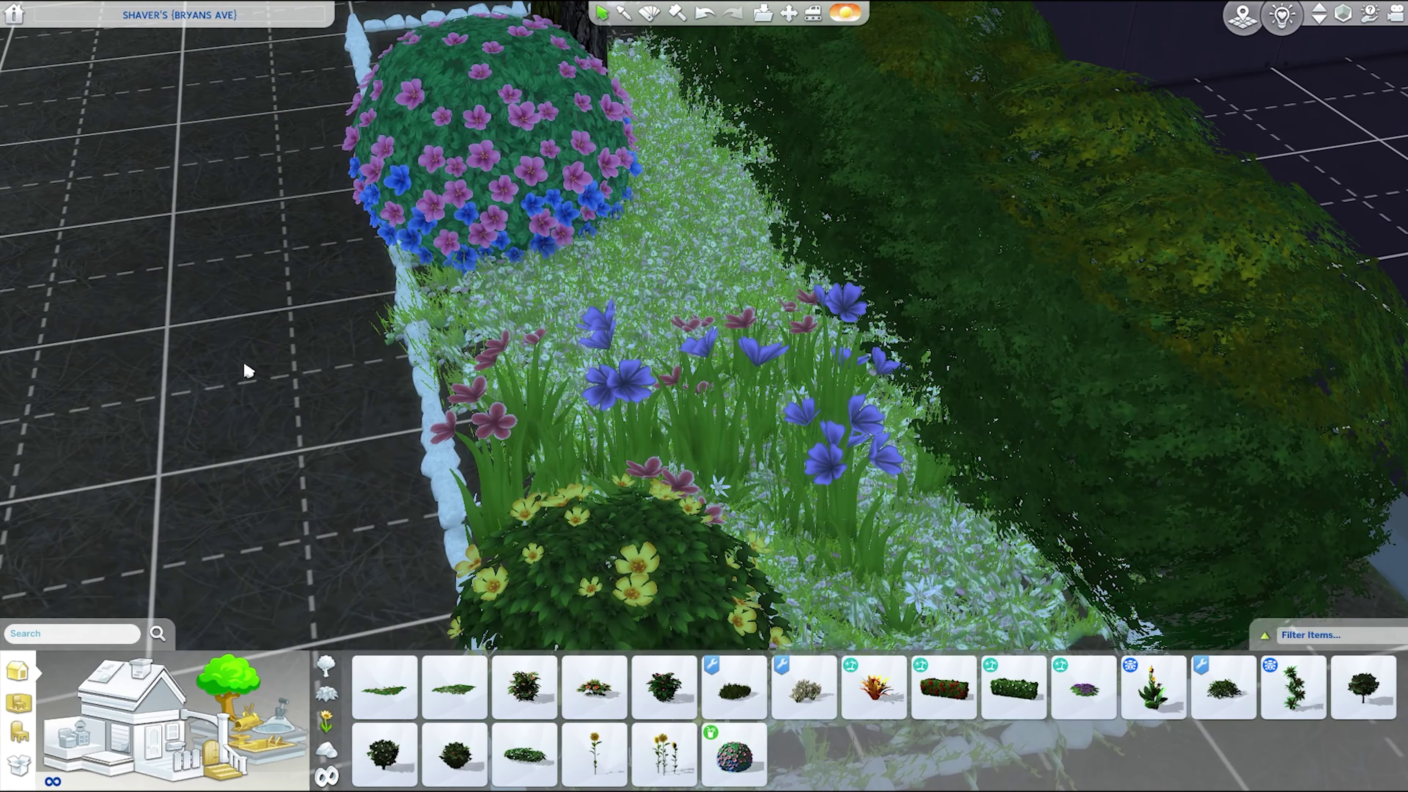
scroll(247, 370, "down", 3)
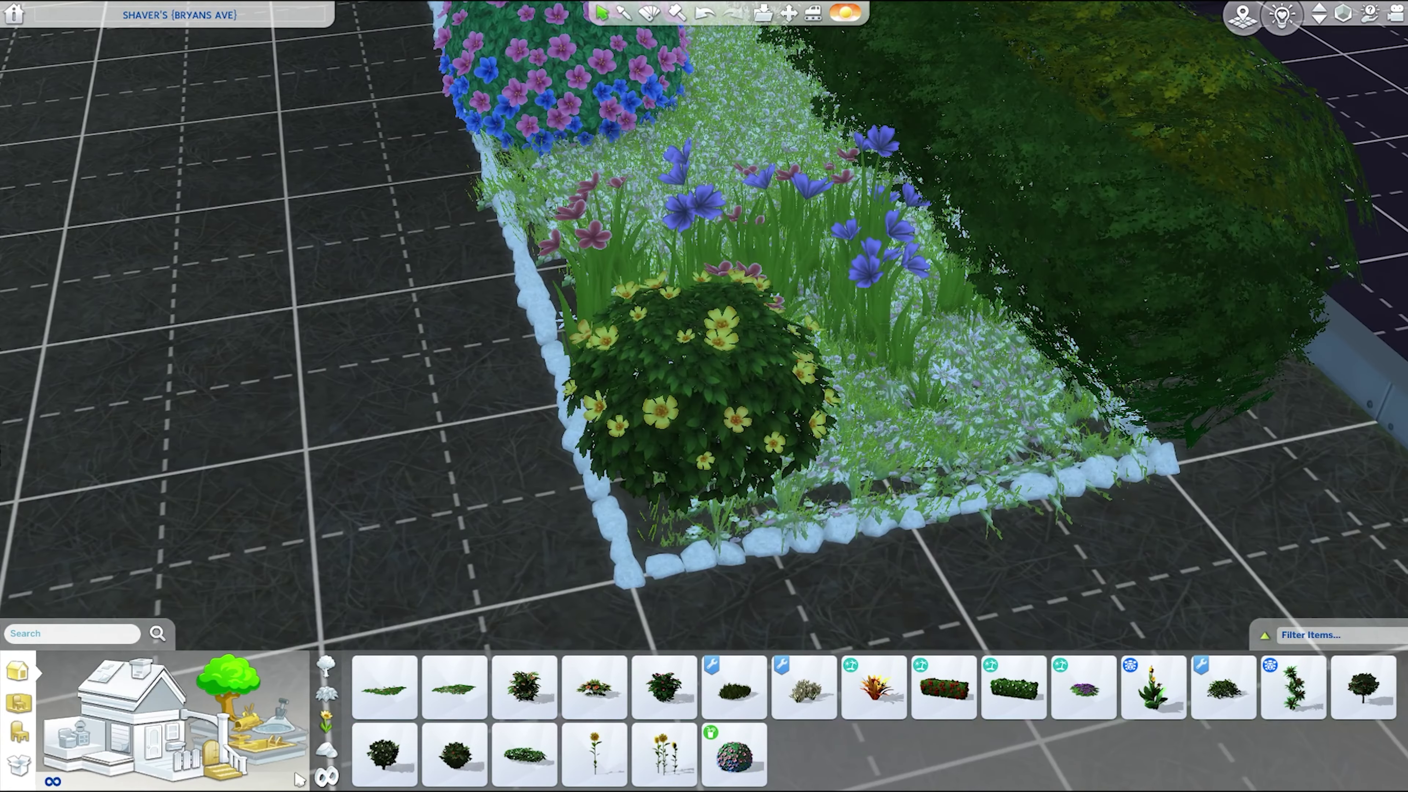
left_click(325, 750)
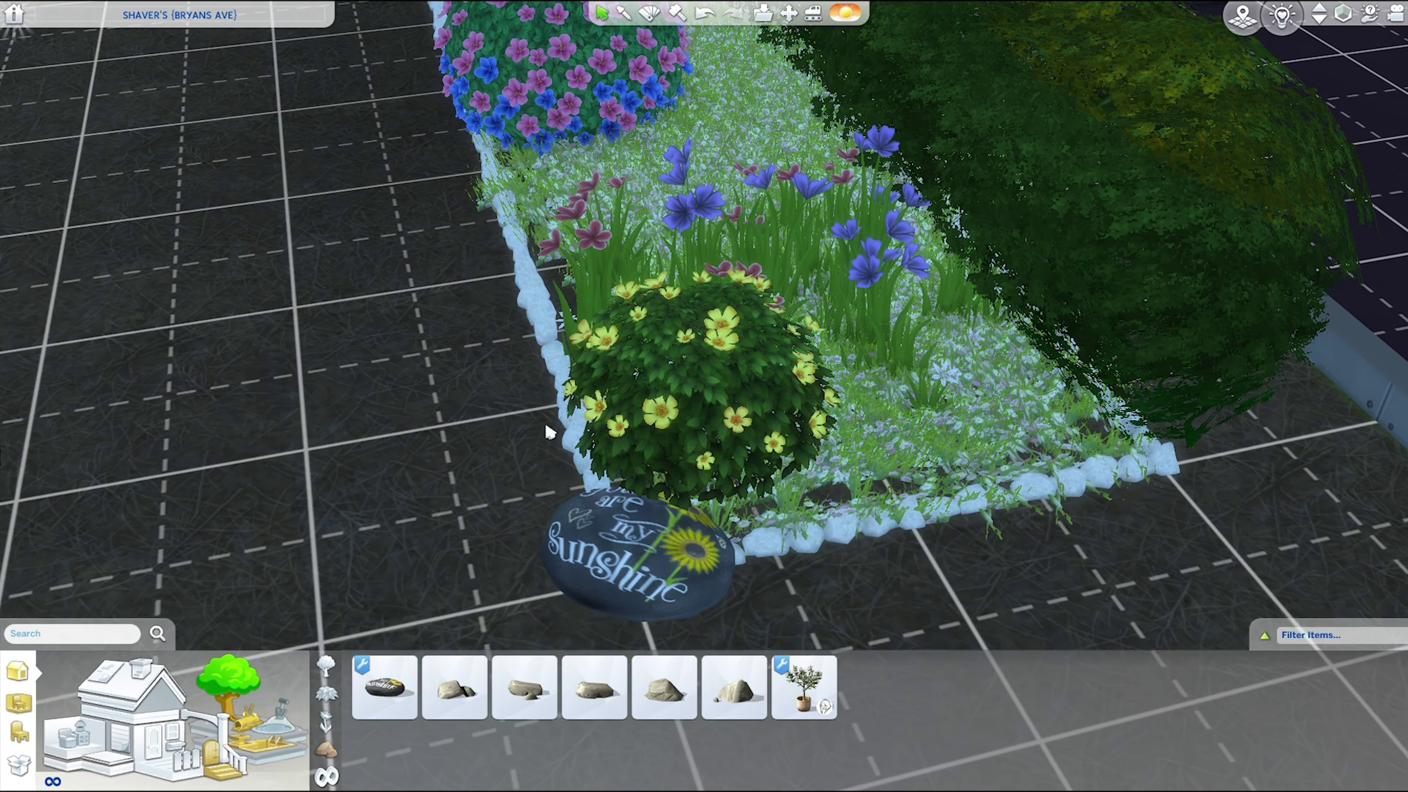
left_click(326, 721)
left_click(524, 687)
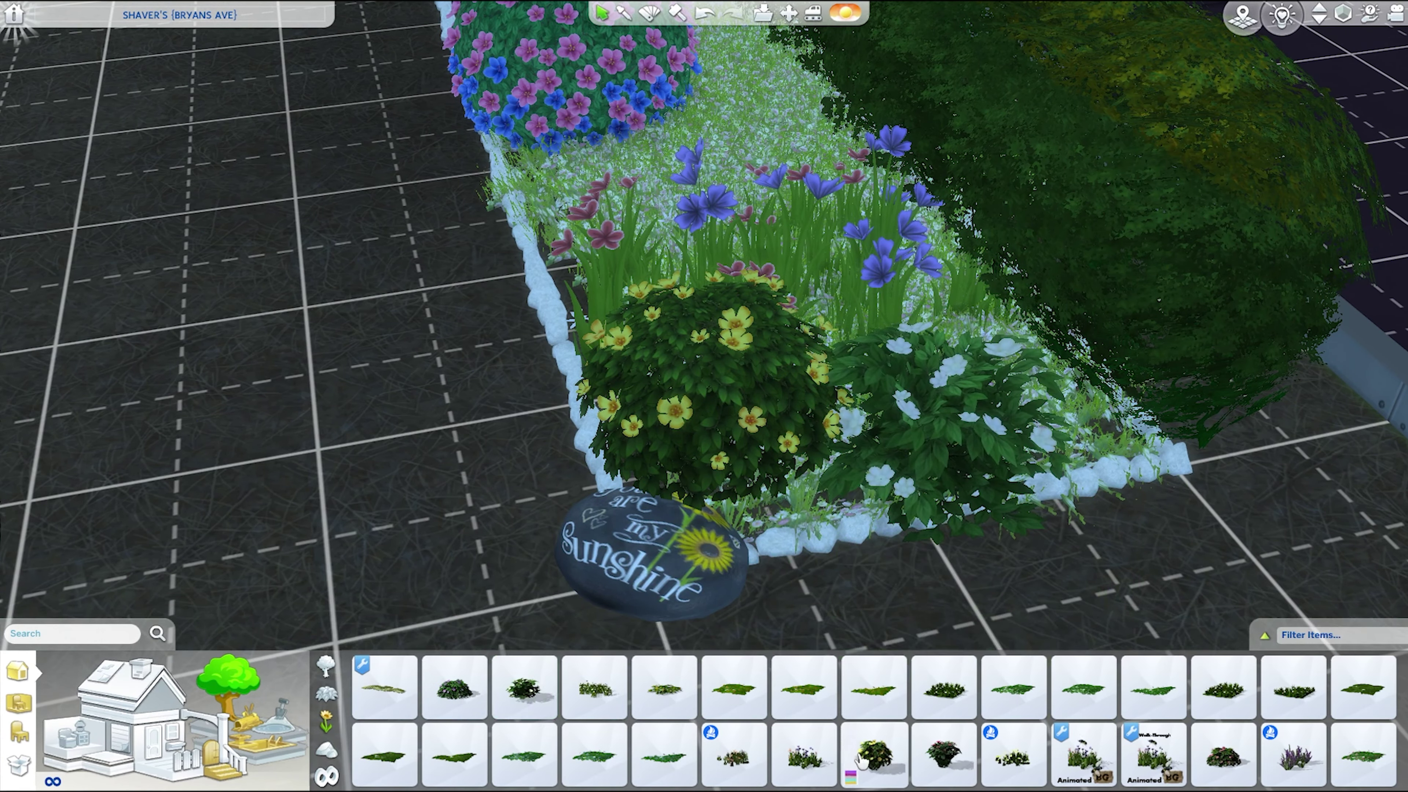
left_click(944, 754)
left_click(1036, 472)
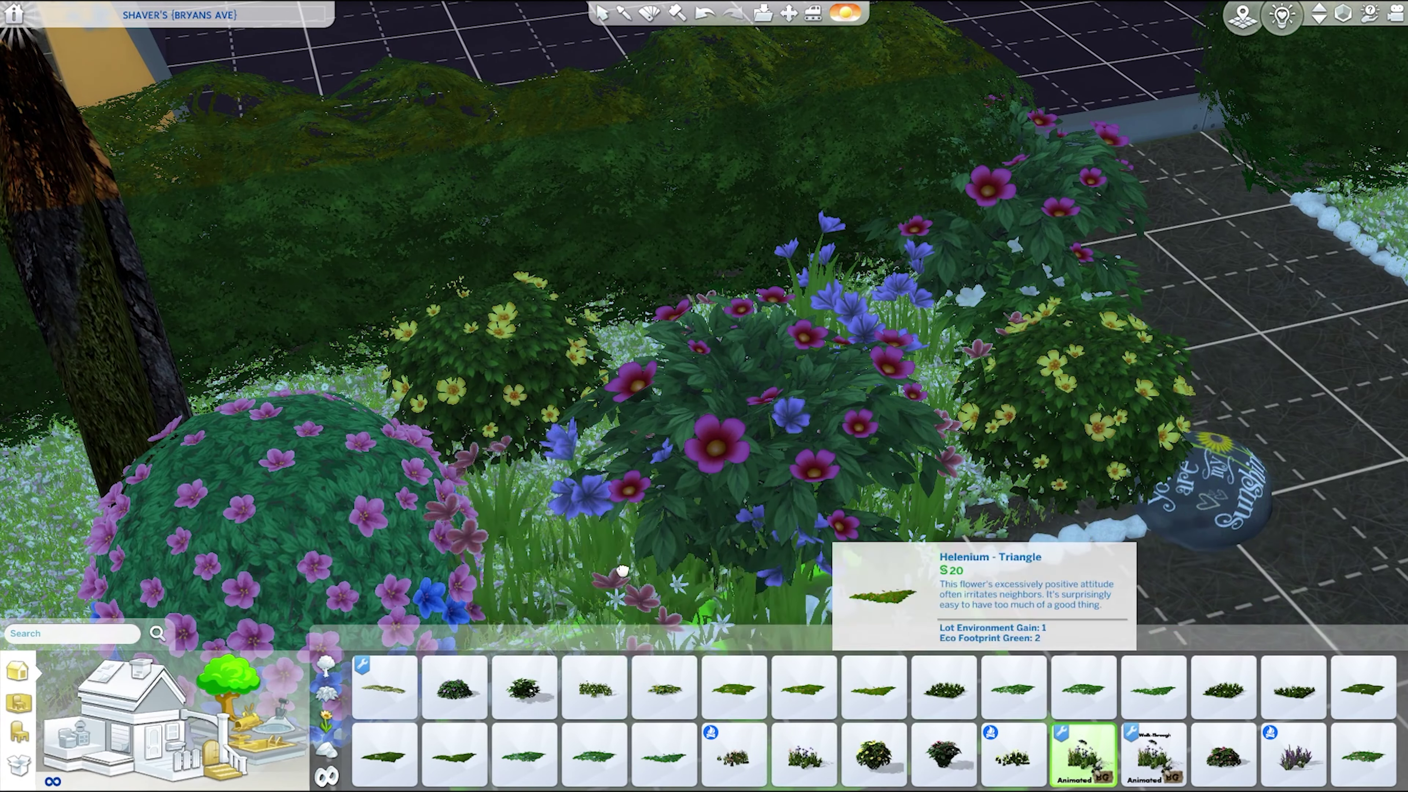
left_click(1084, 754)
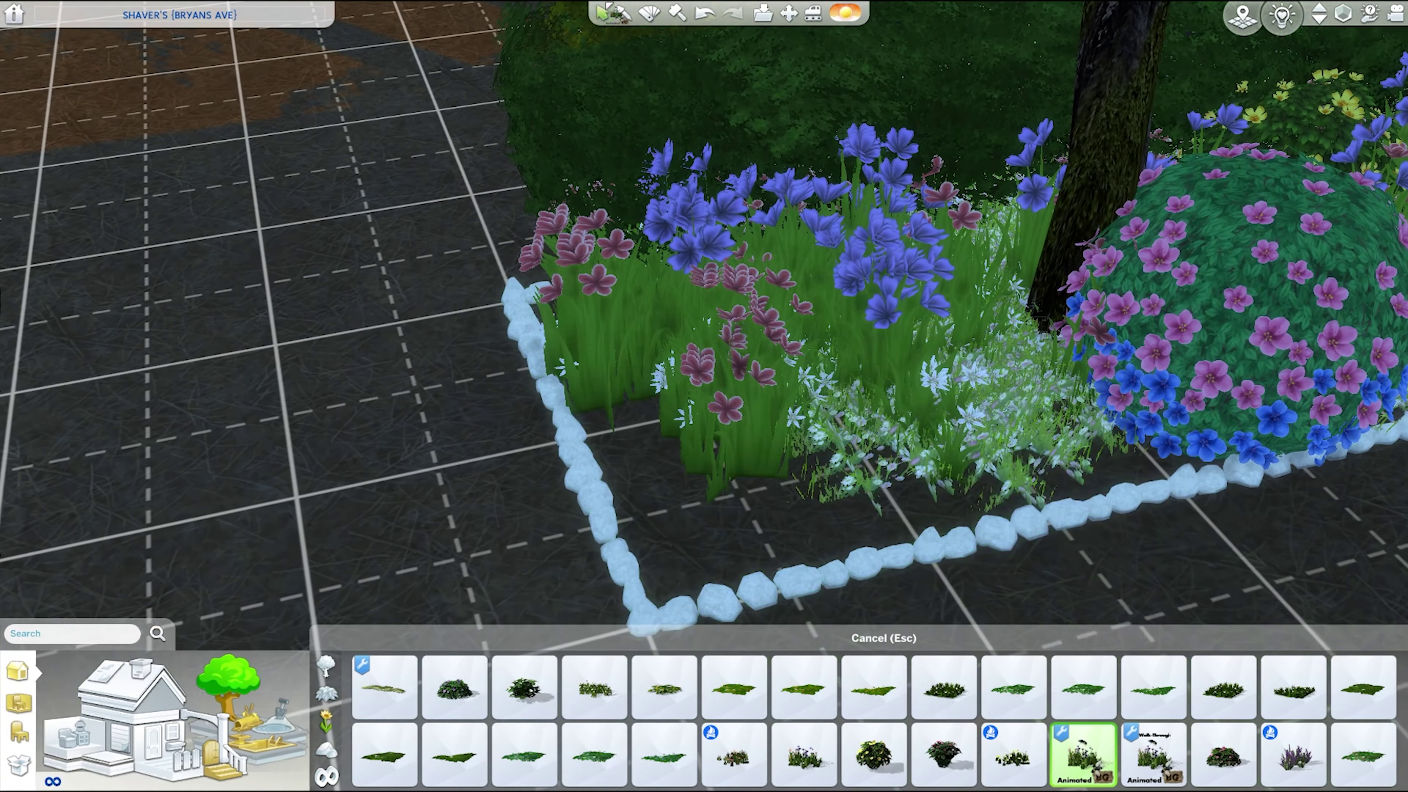
left_click(691, 272)
left_click_drag(692, 271, 618, 468)
- Place a Lily of the Valley patch at the bed's right edge and remove an extra flower patch
left_click(384, 687)
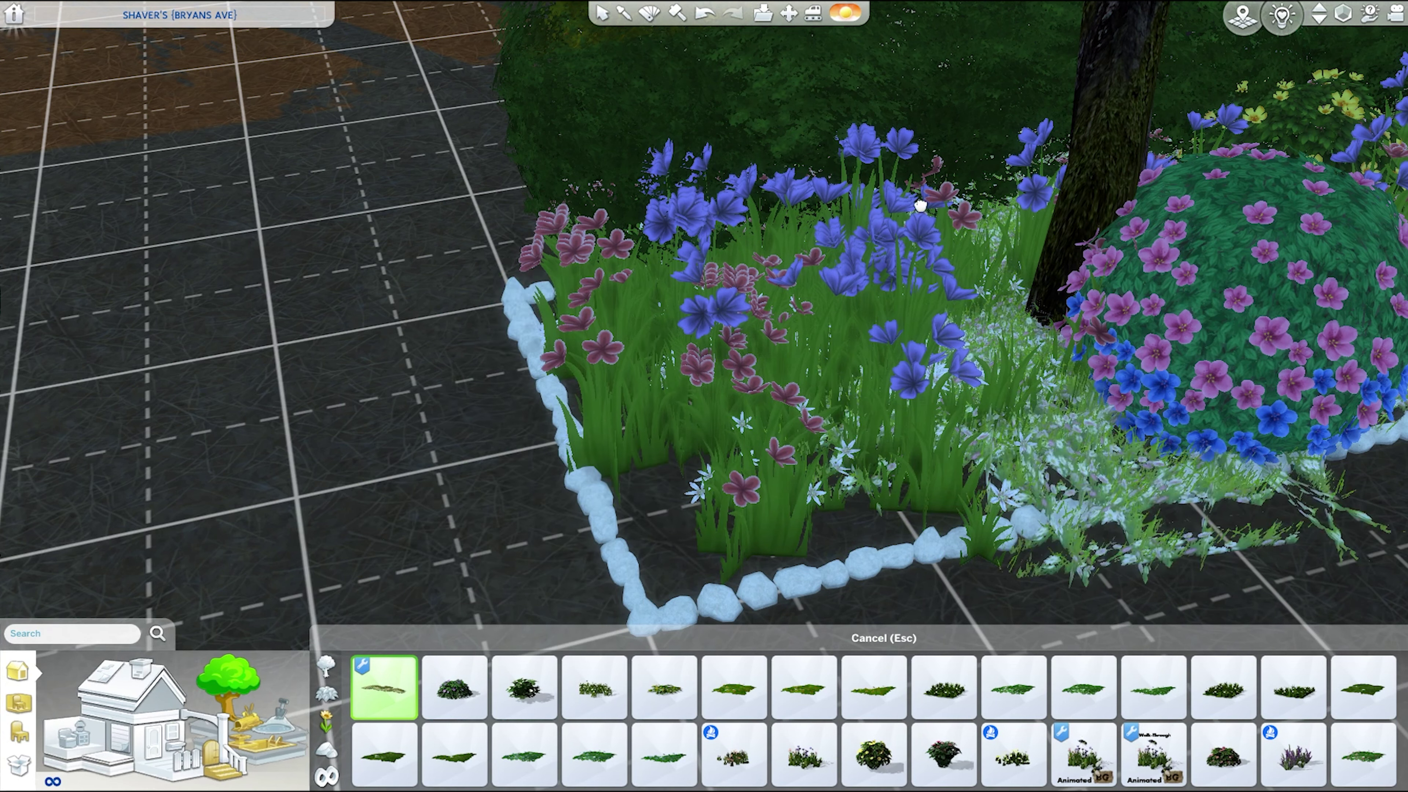
left_click(734, 754)
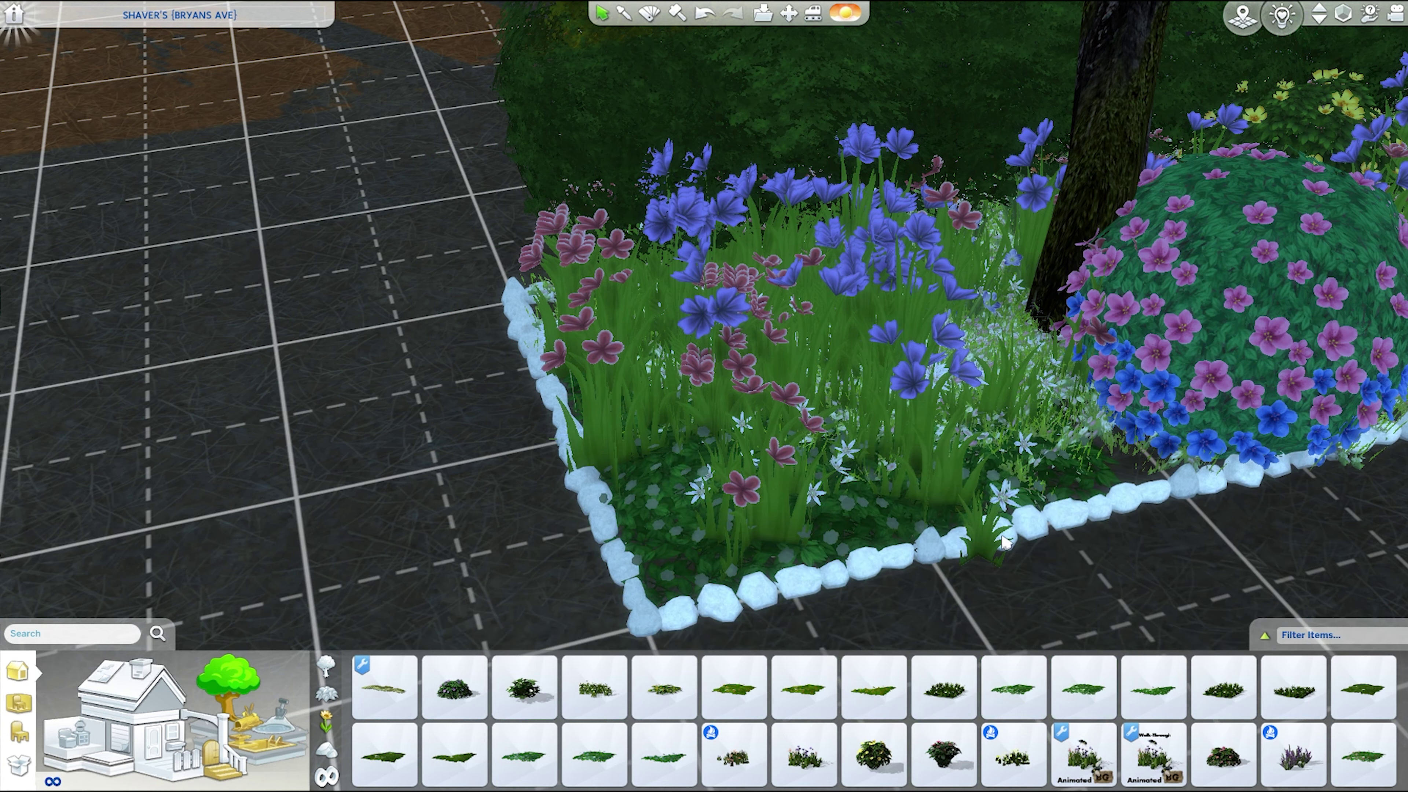
key("e")
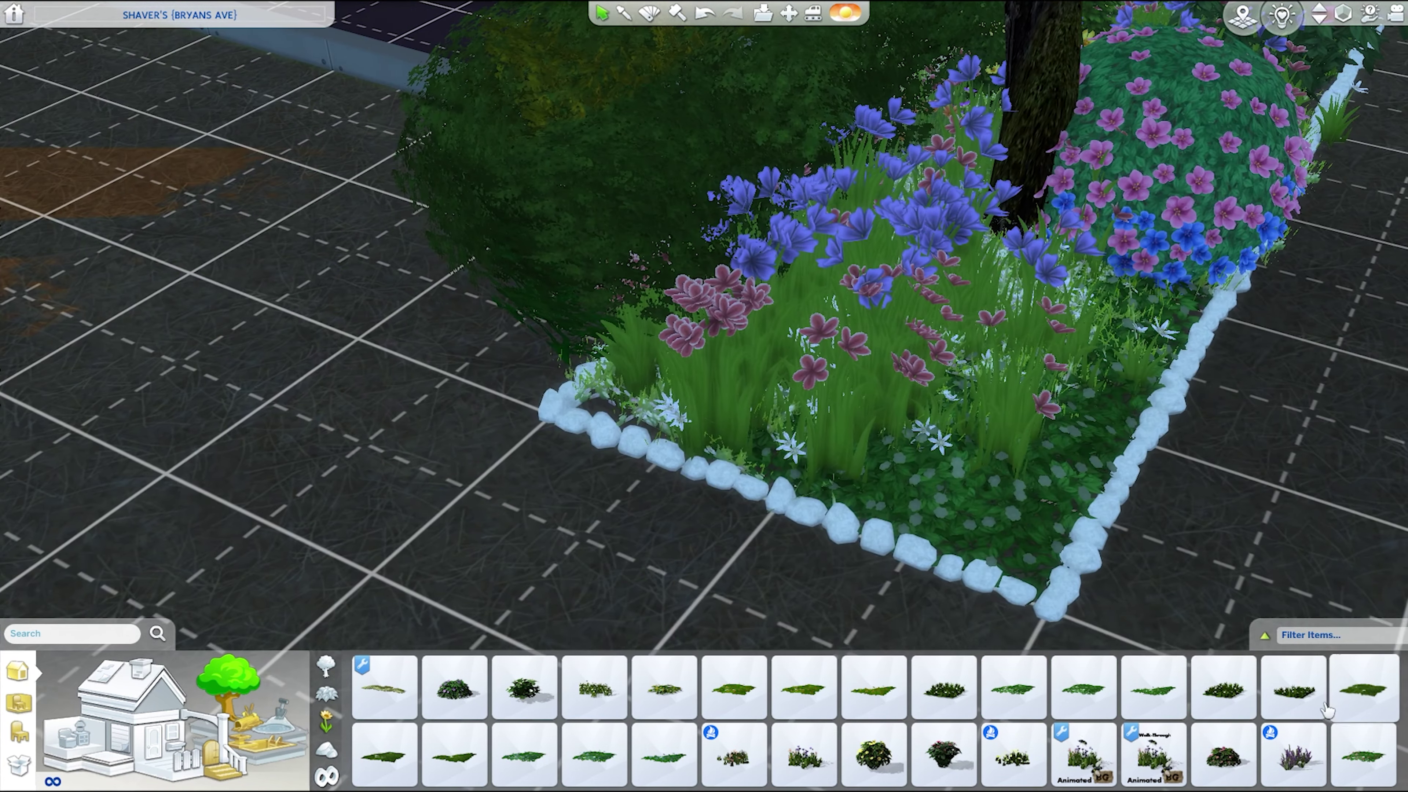
left_click(1208, 388)
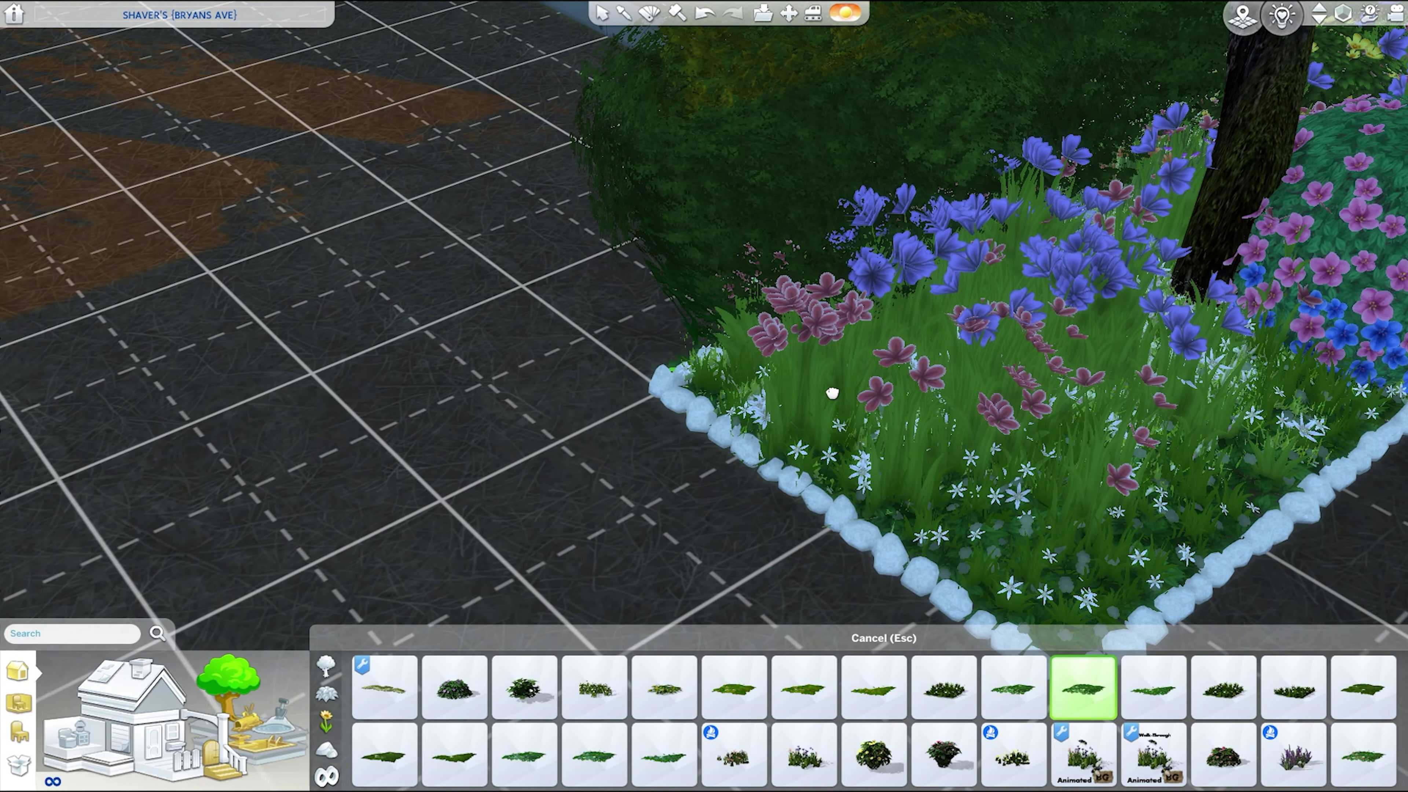
key("e")
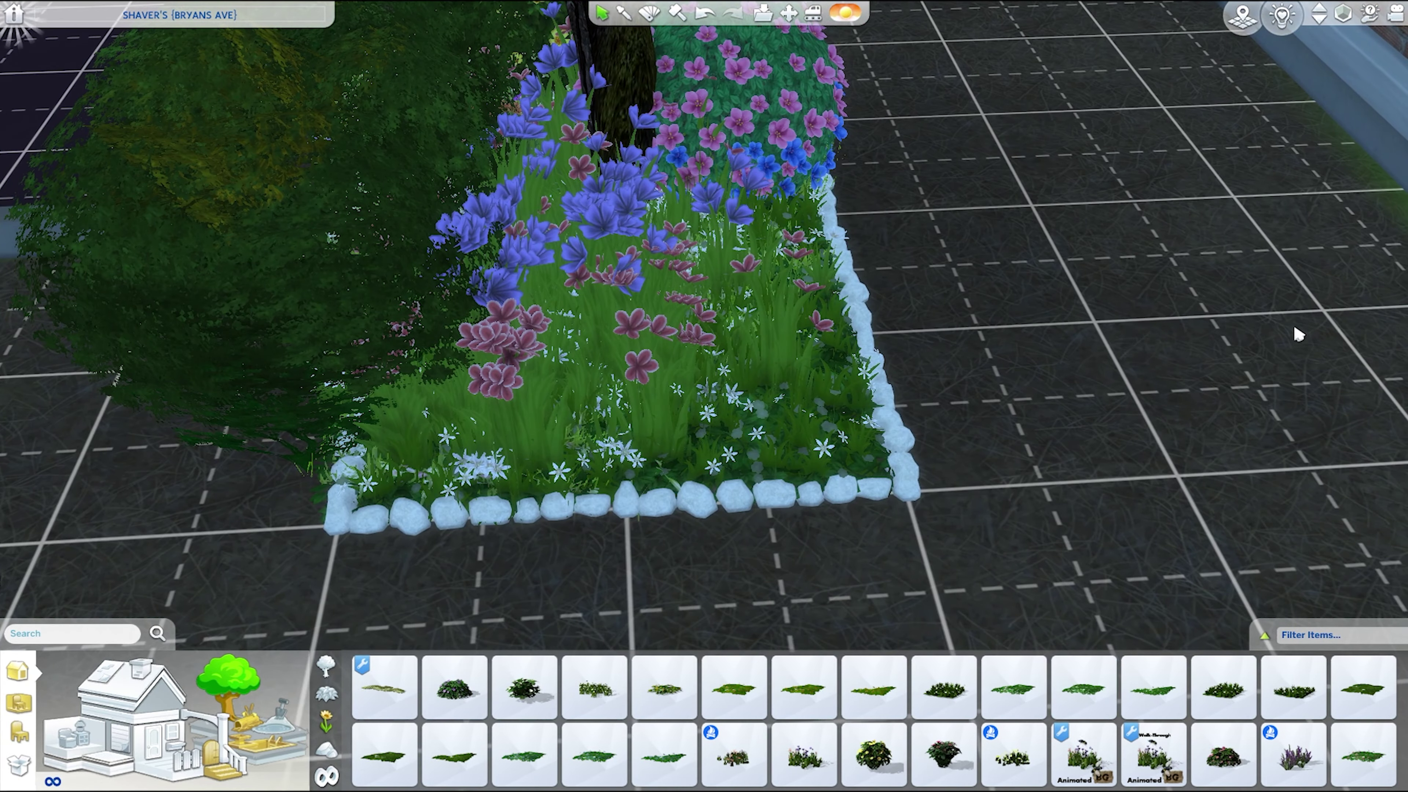
left_click(480, 221)
key("period")
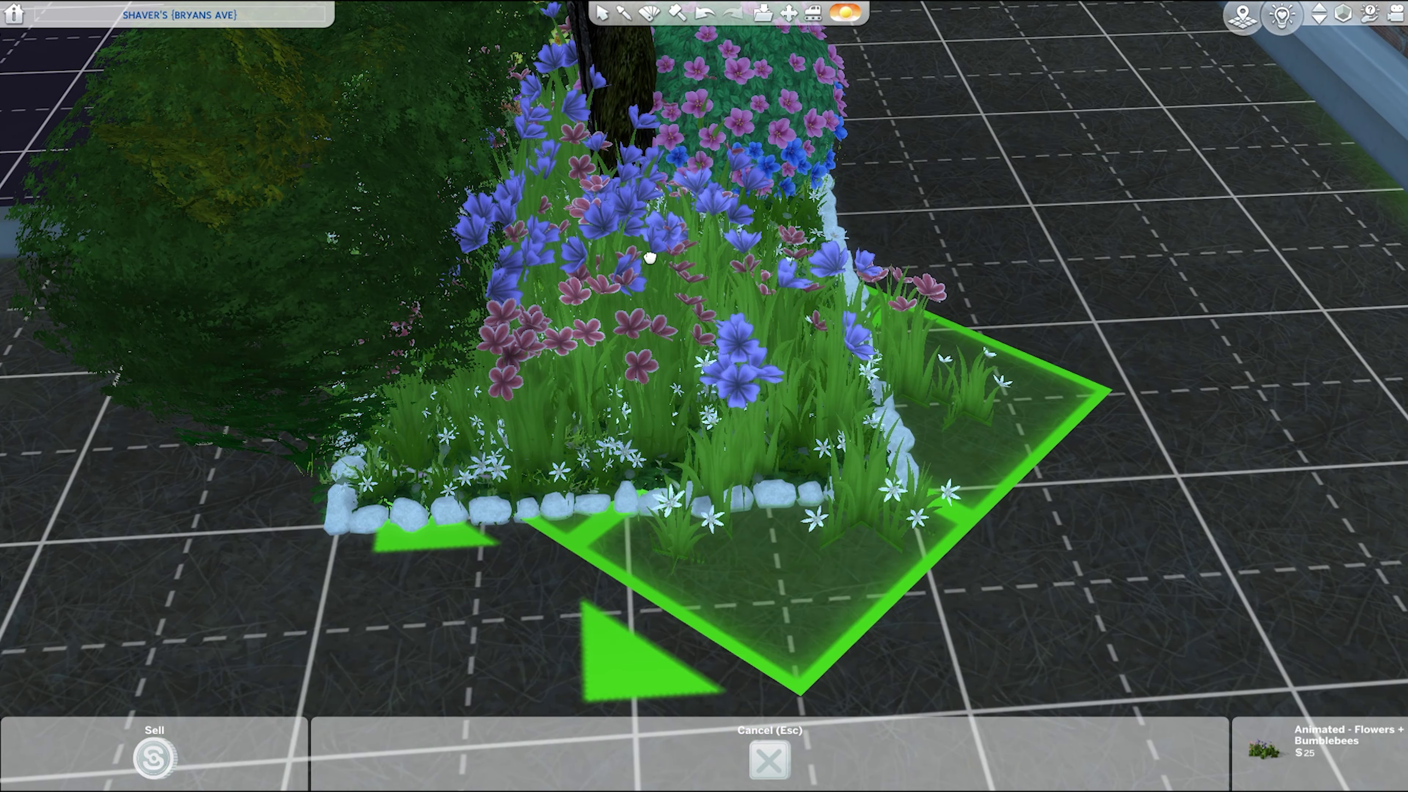
key("Escape")
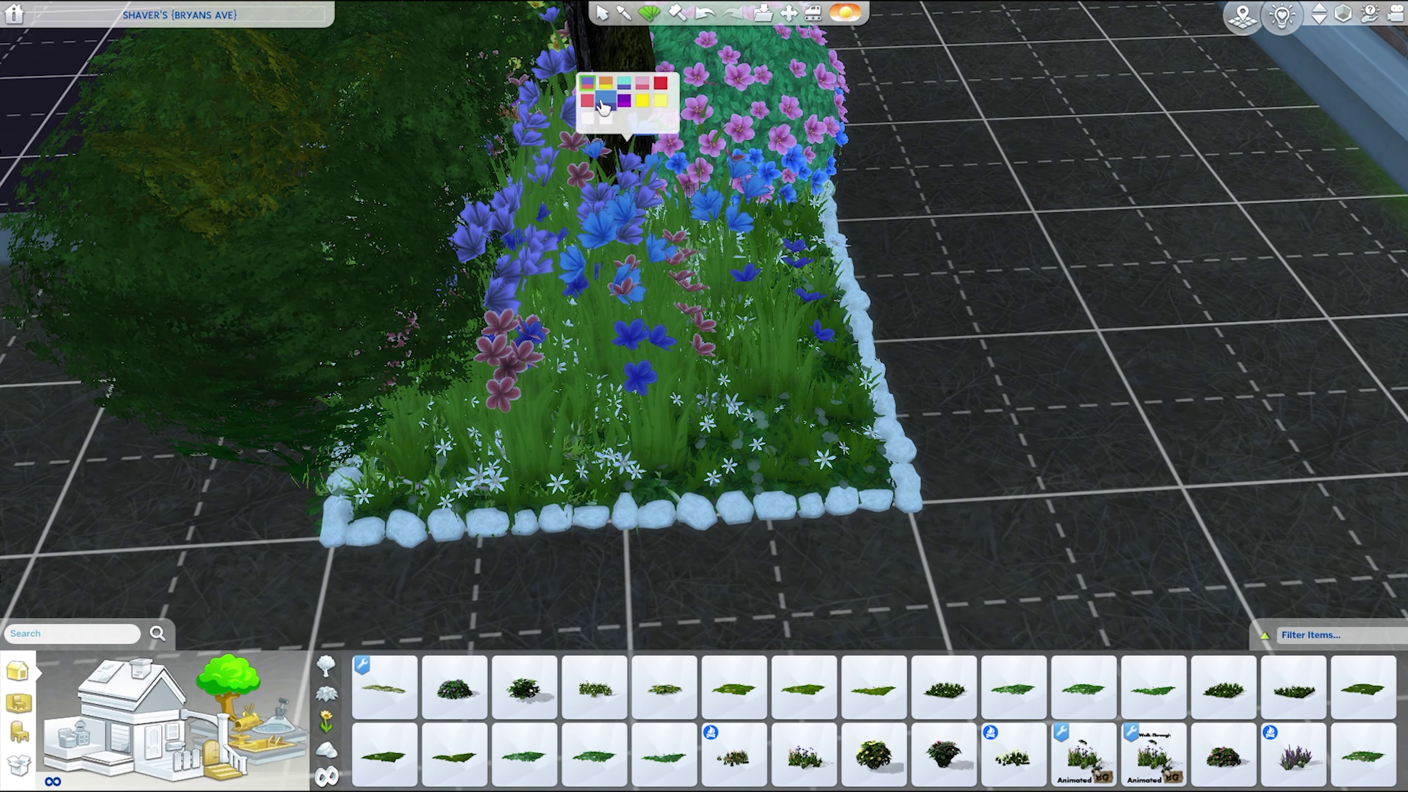
key("e")
key("e")
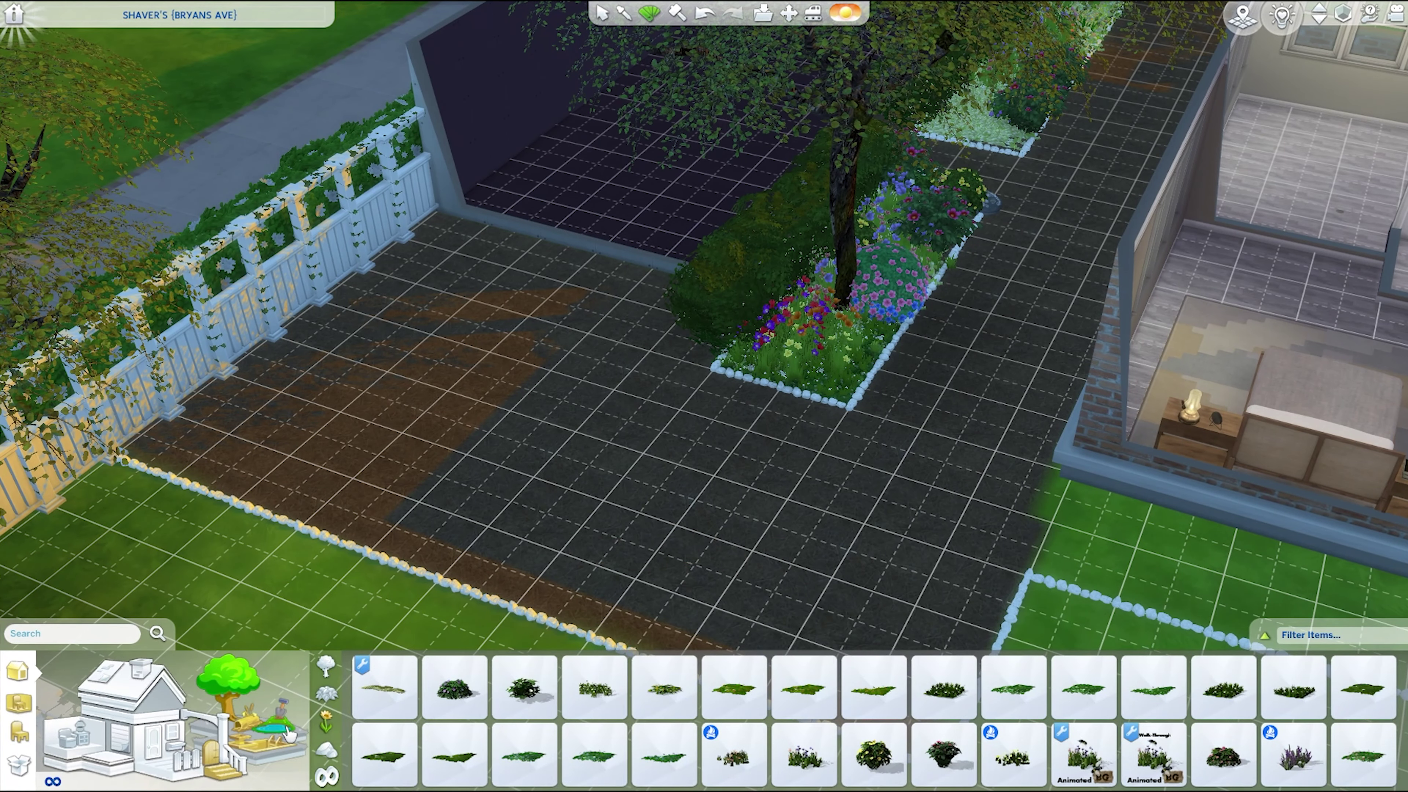
- Paint gravel over the dark yard beside the fence, undoing a first misplaced strip
left_click(289, 735)
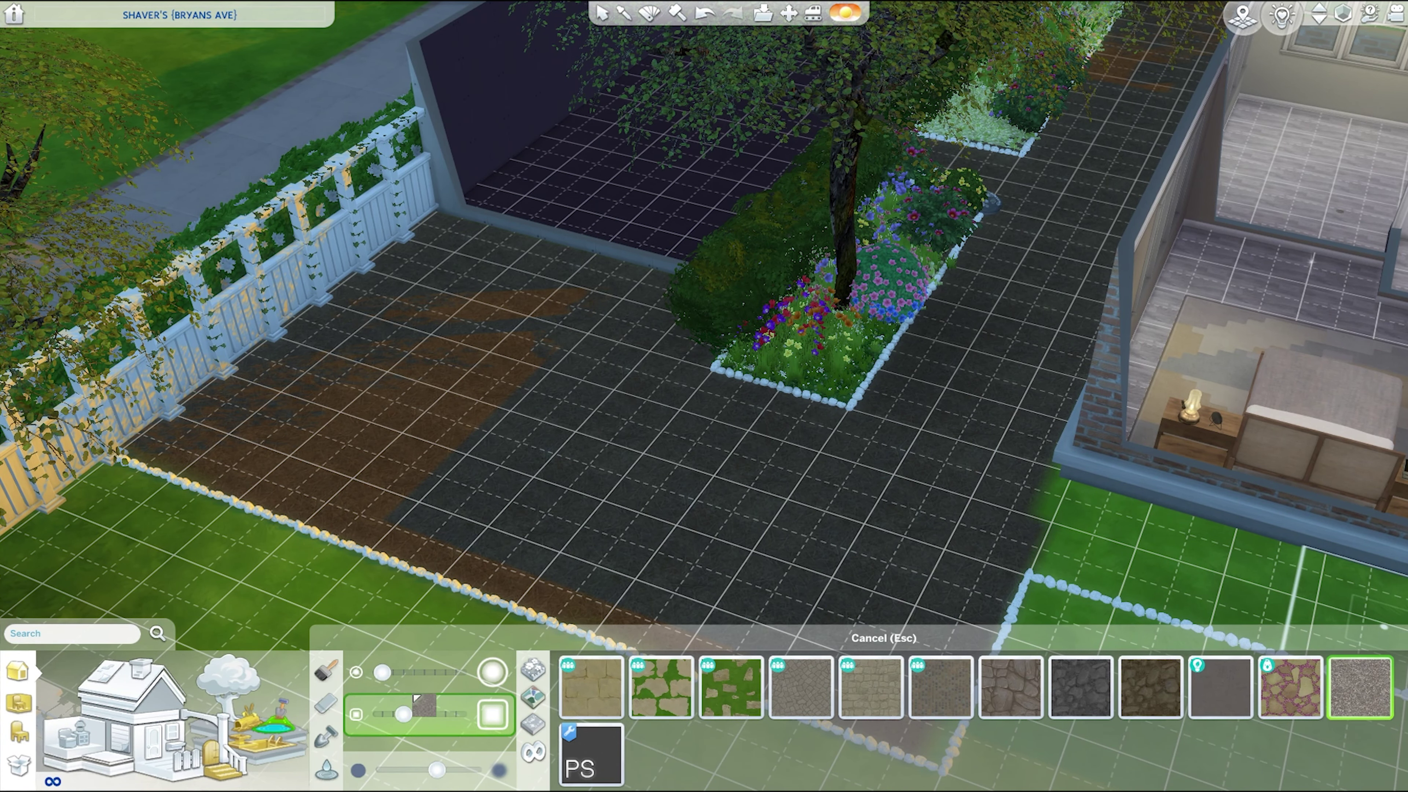
left_click_drag(449, 250, 248, 441)
key("ctrl+z")
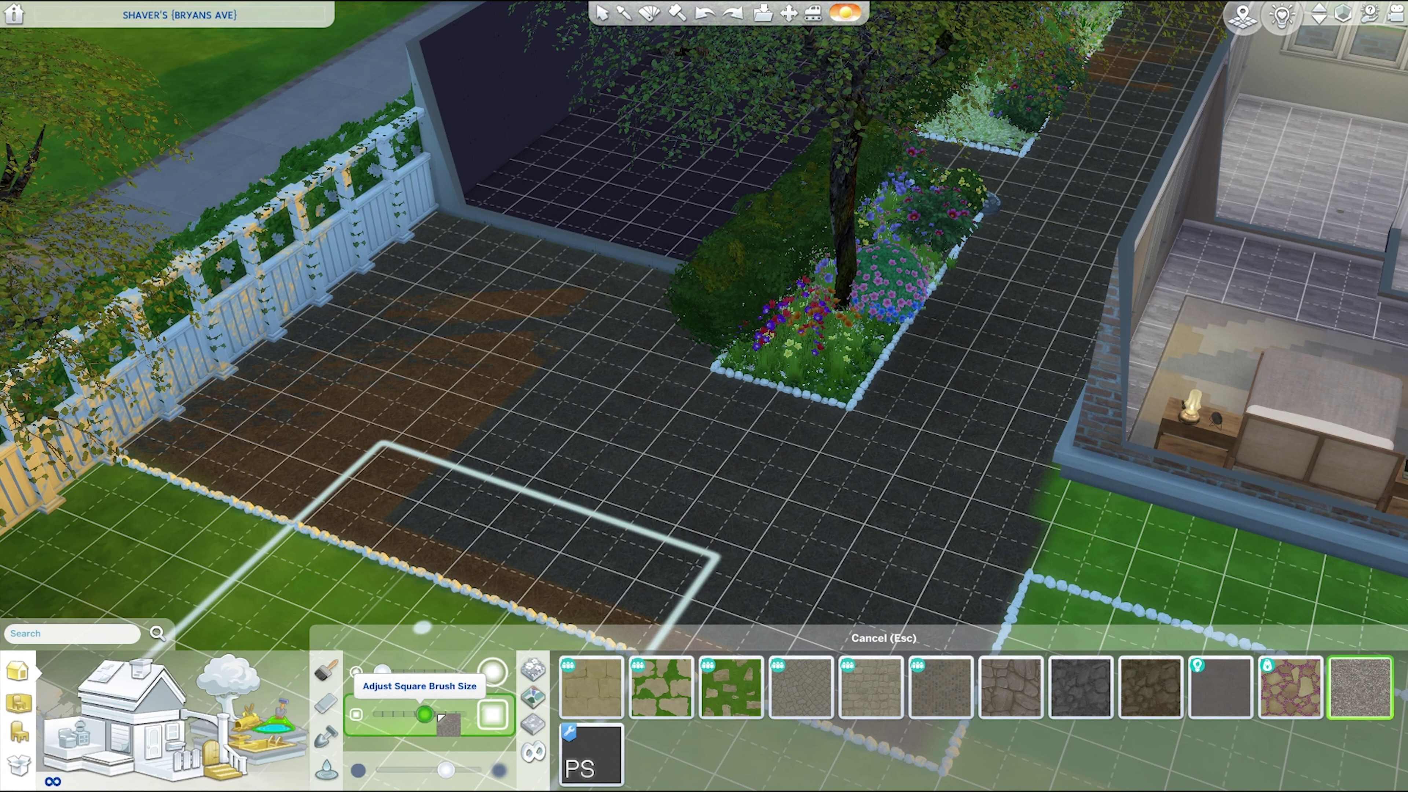
left_click_drag(474, 328, 417, 393)
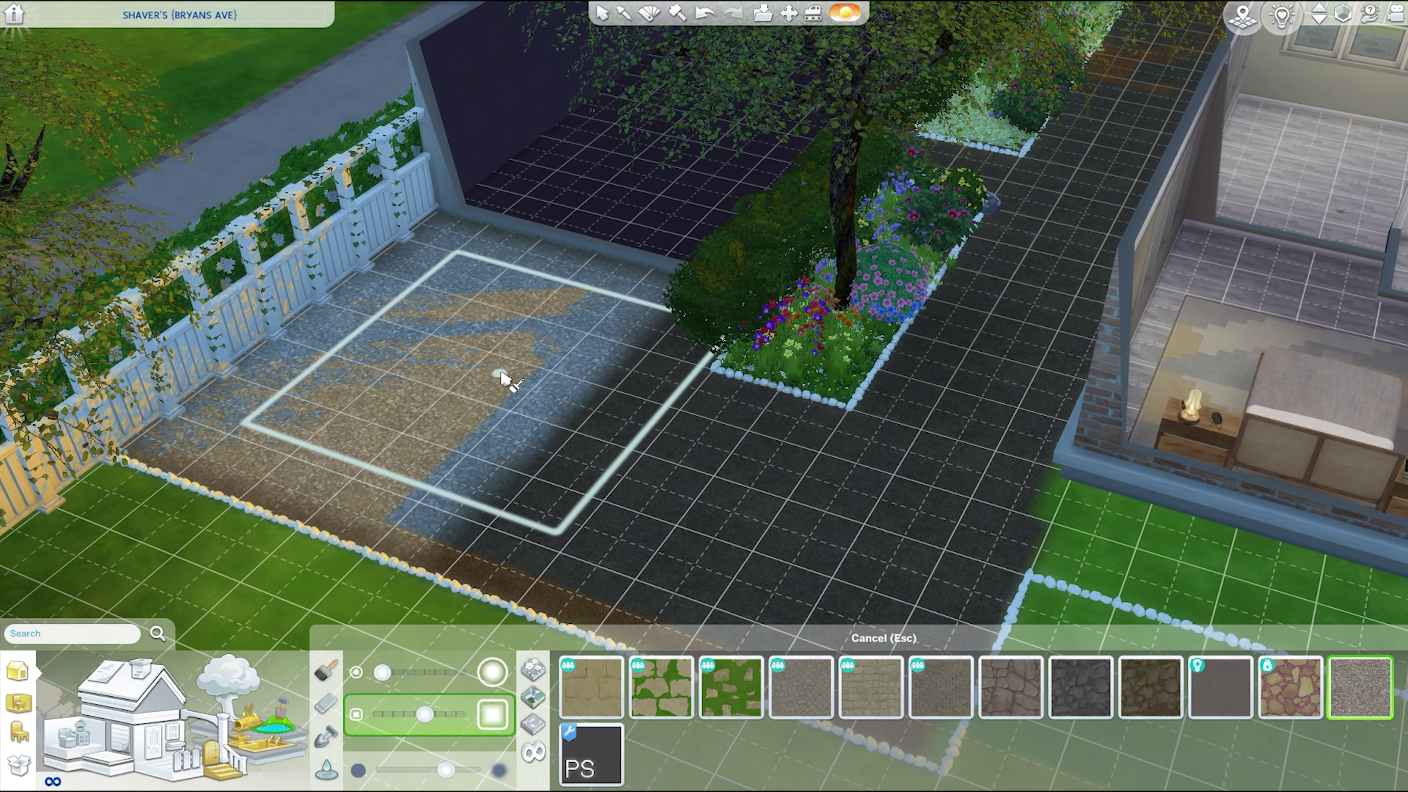
- Paint gravel over the path beside the lawn and flowerbeds
key("e")
key("d")
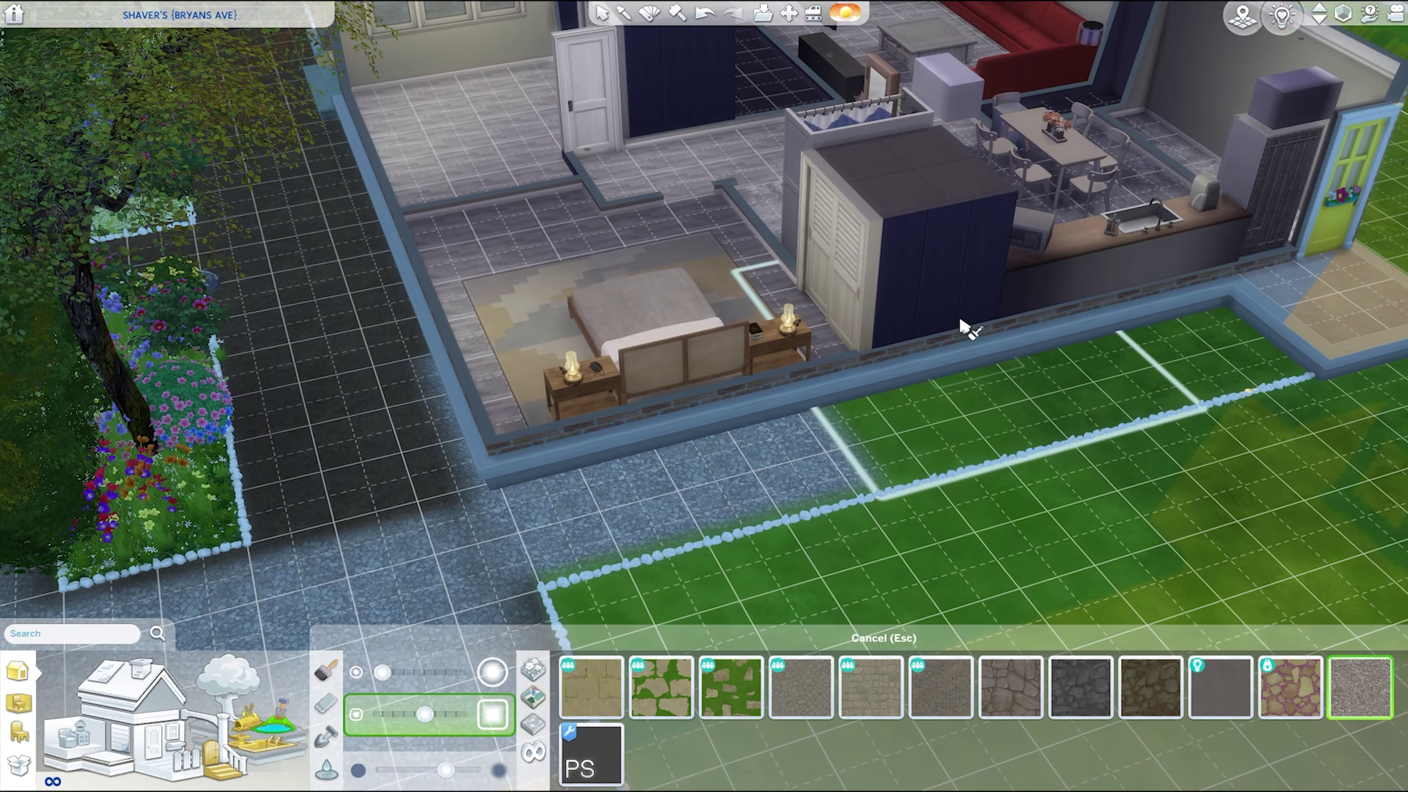
scroll(349, 397, "up", 2)
scroll(204, 258, "down", 5)
scroll(781, 427, "up", 5)
scroll(781, 427, "up", 2)
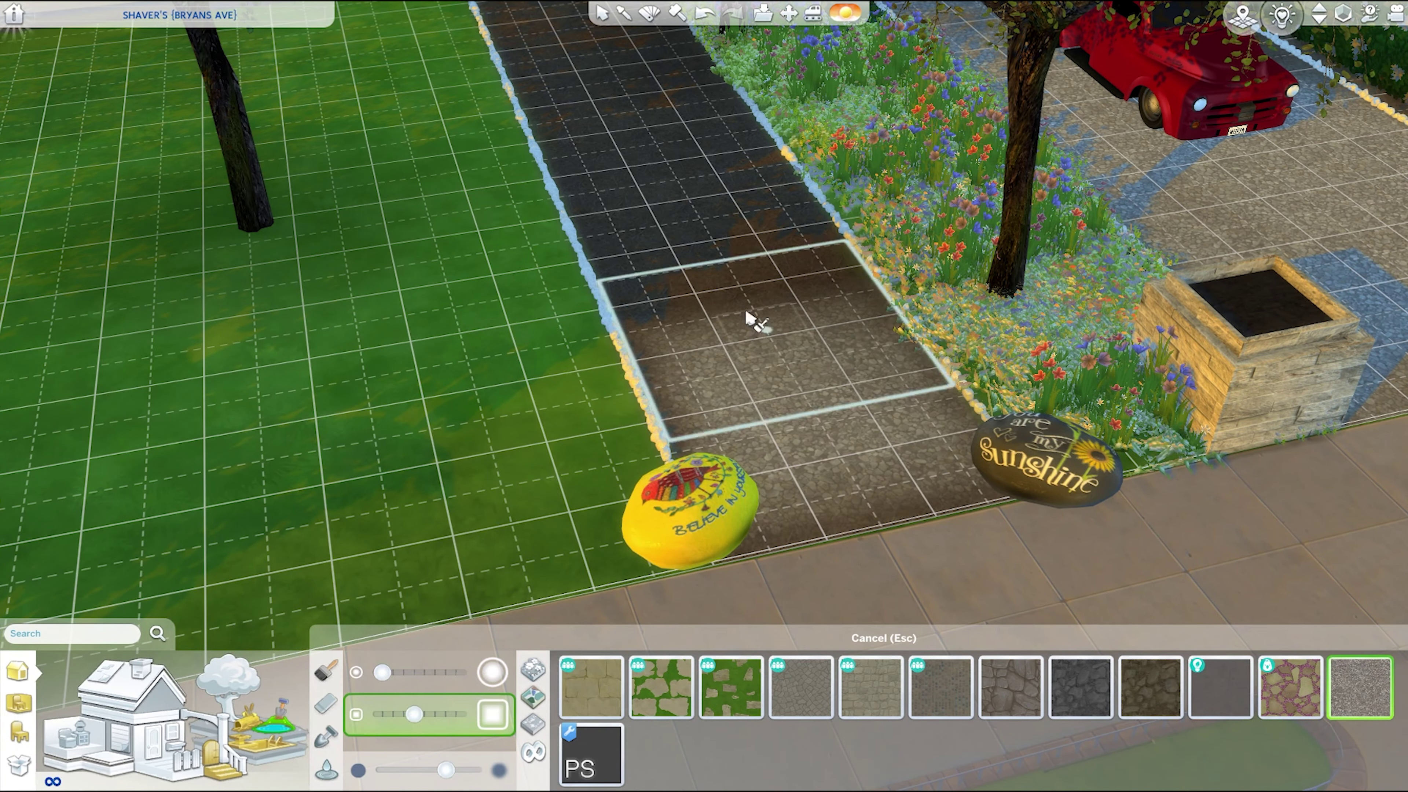
left_click(728, 299)
scroll(641, 210, "down", 3)
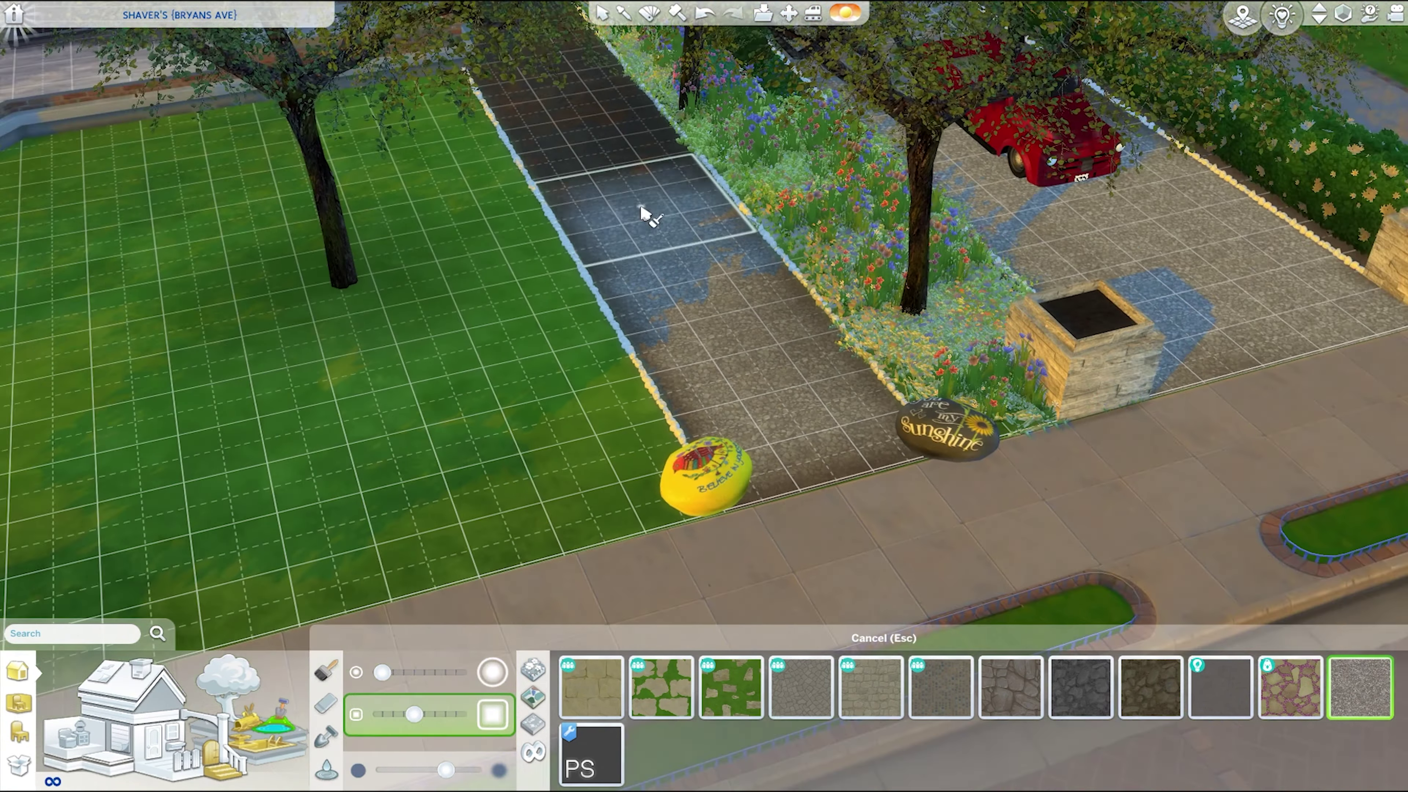
scroll(641, 211, "up", 5)
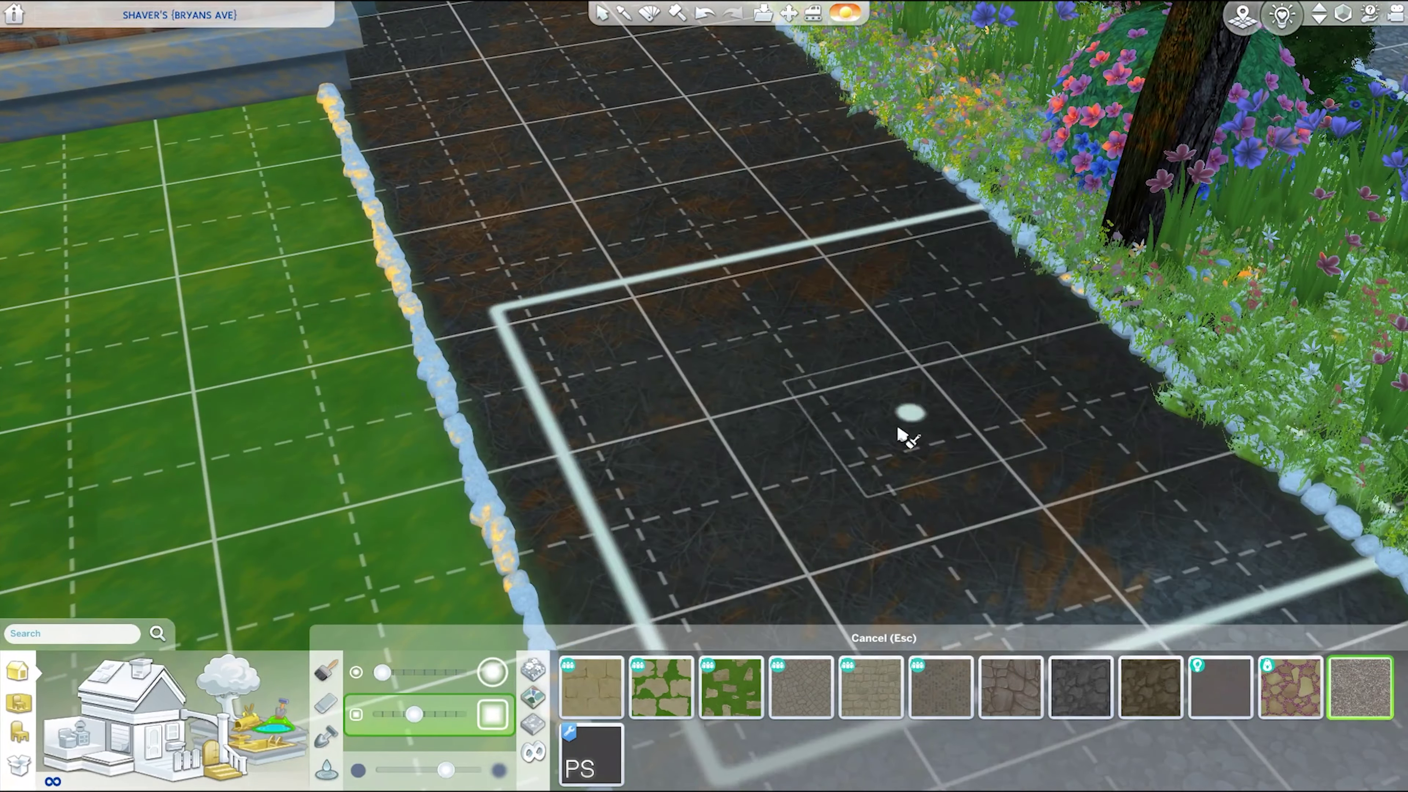
scroll(862, 463, "down", 3)
scroll(591, 119, "up", 4)
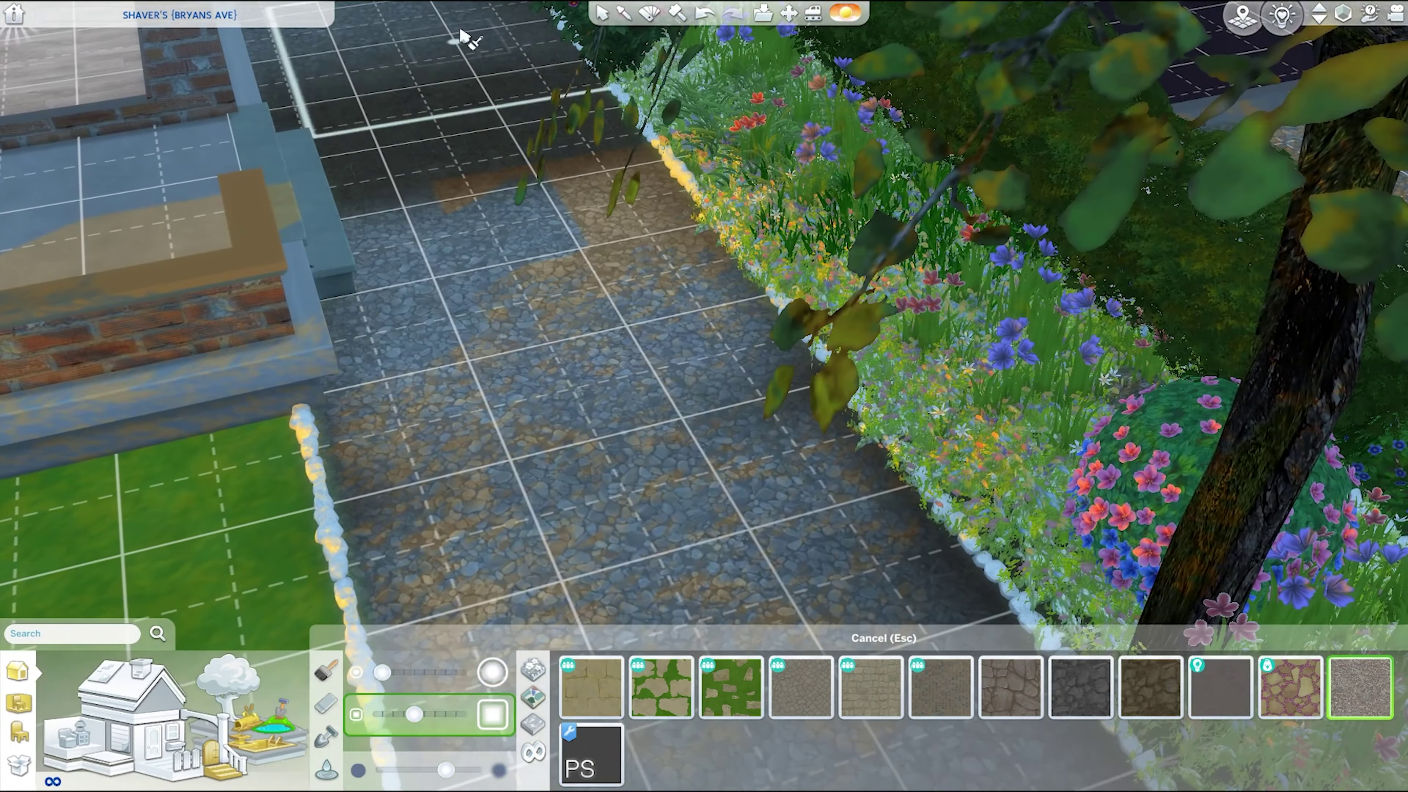
scroll(443, 73, "down", 4)
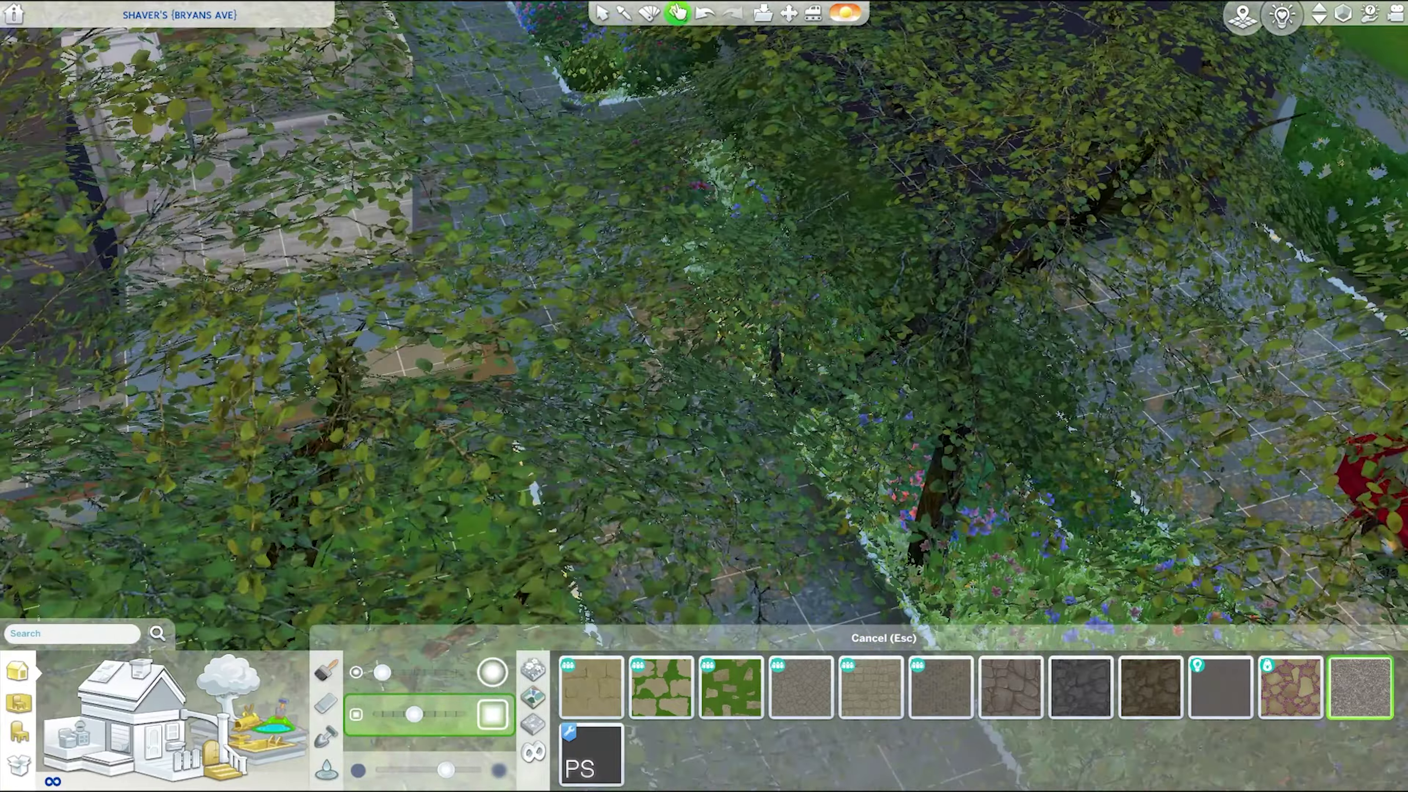
scroll(854, 433, "down", 4)
scroll(854, 433, "up", 4)
- Search 'garage' and place the Garage Storage & Door in the garage's front wall
left_click(602, 12)
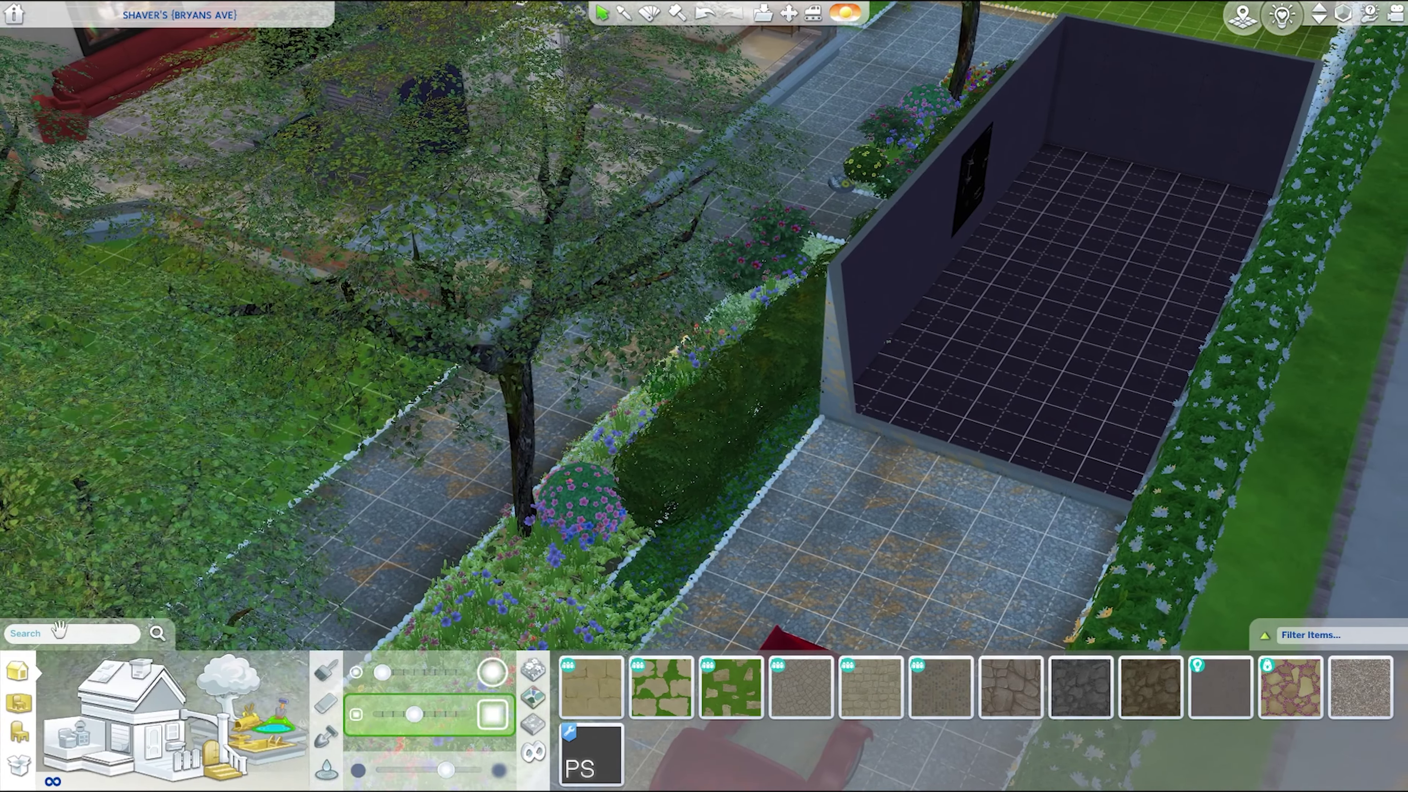
left_click(72, 633)
type("garage")
key("Return")
scroll(1189, 502, "up", 3)
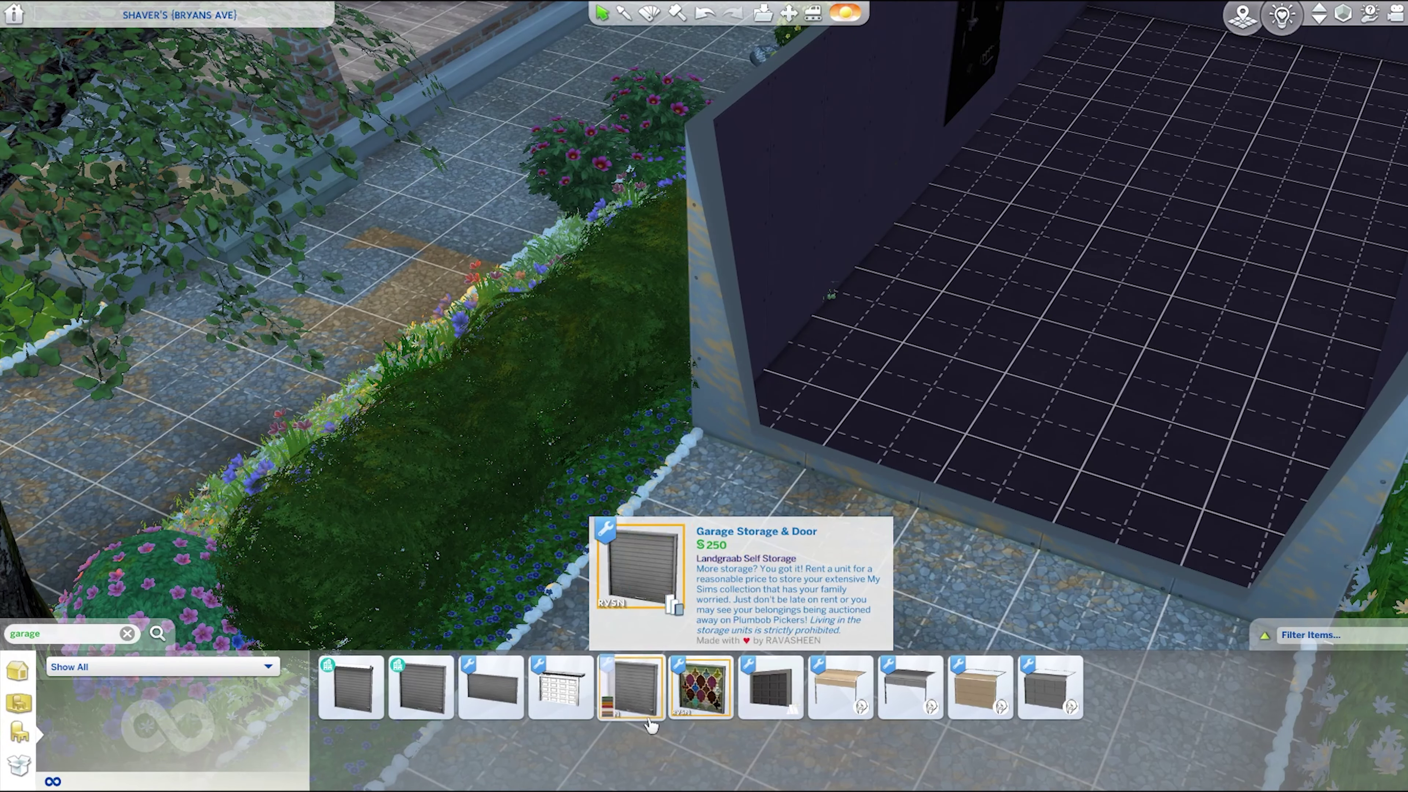
left_click(696, 684)
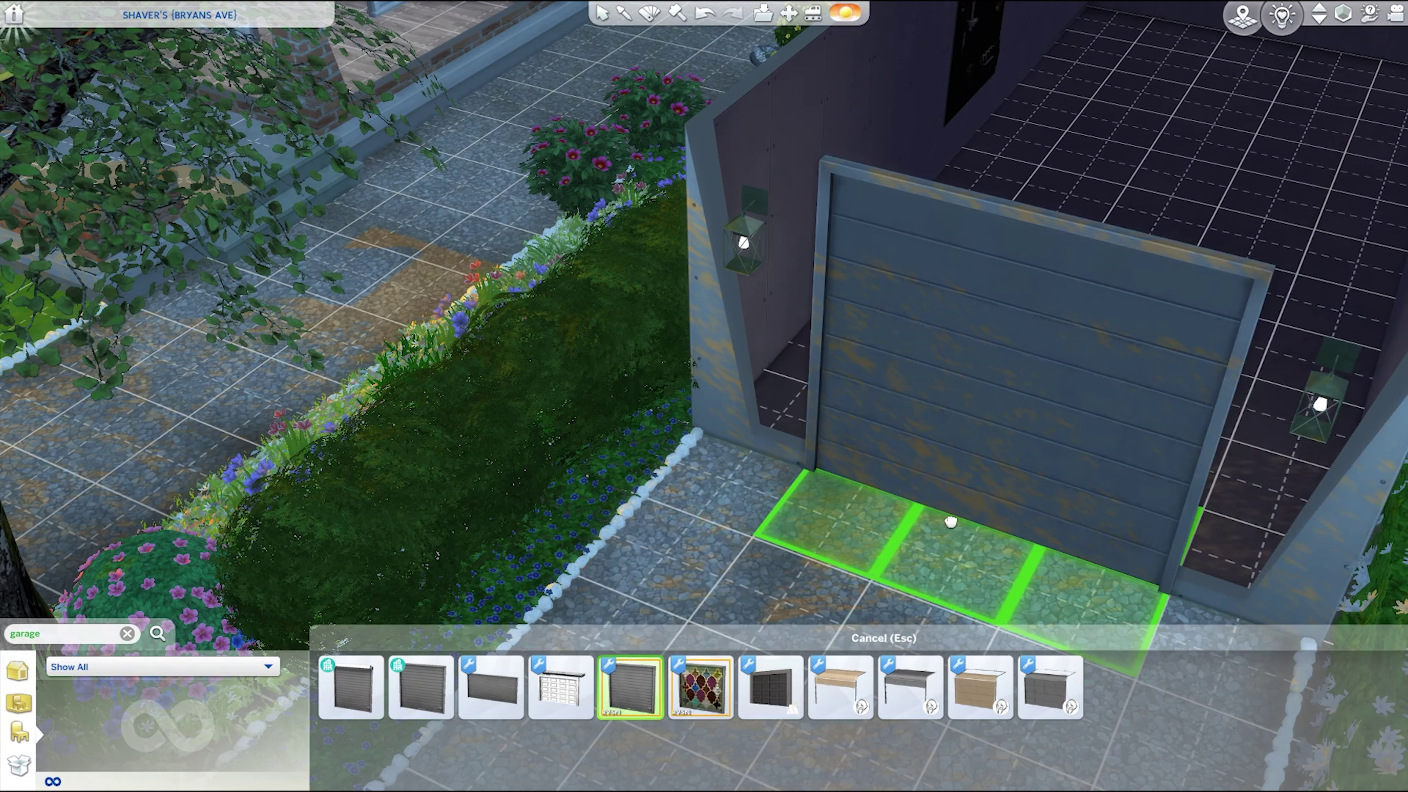
left_click(949, 518)
scroll(1036, 270, "down", 3)
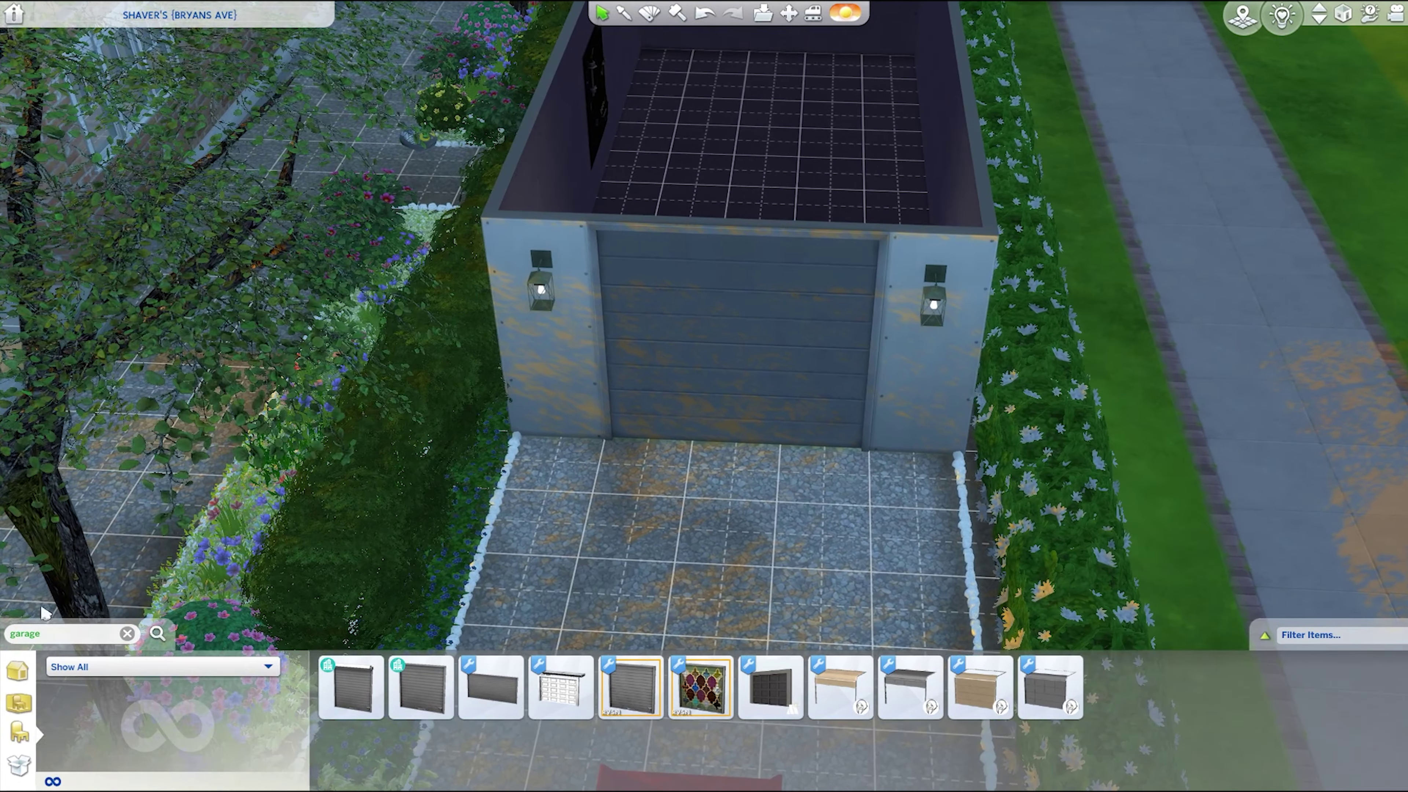
- Cover the garage walls in wooden planks and add the yellow Crocheted Flower Door
left_click(17, 670)
left_click(331, 663)
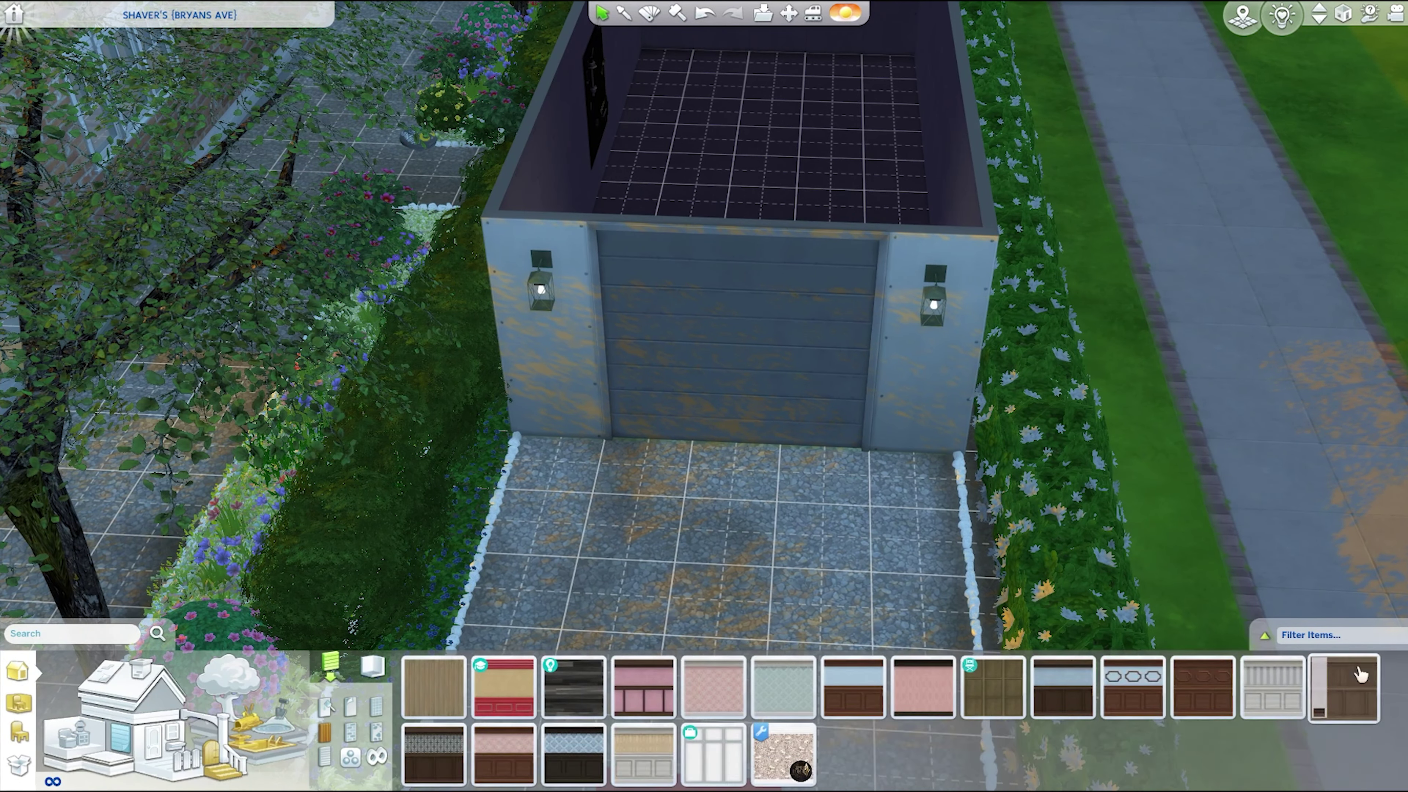
scroll(1220, 687, "up", 1)
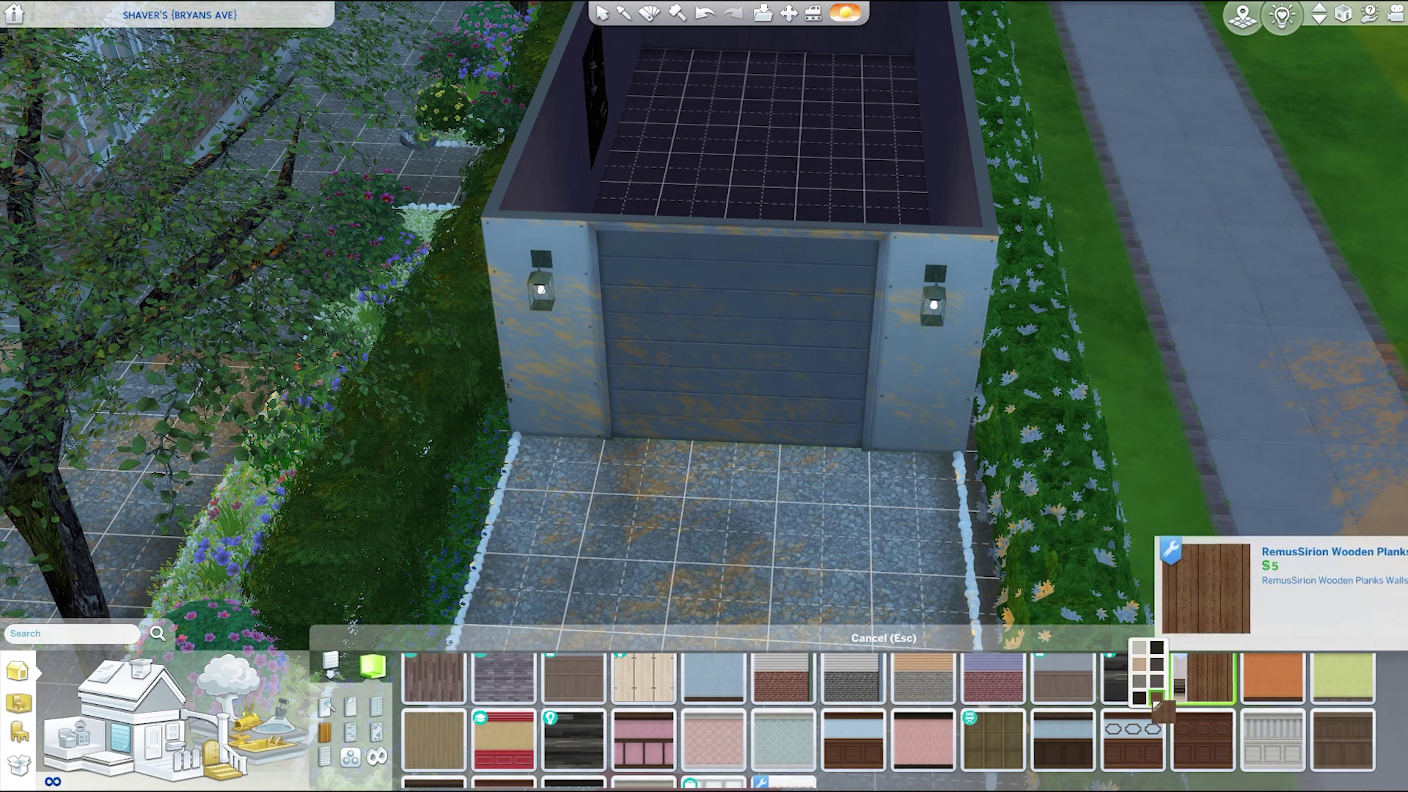
left_click(543, 344, "shift")
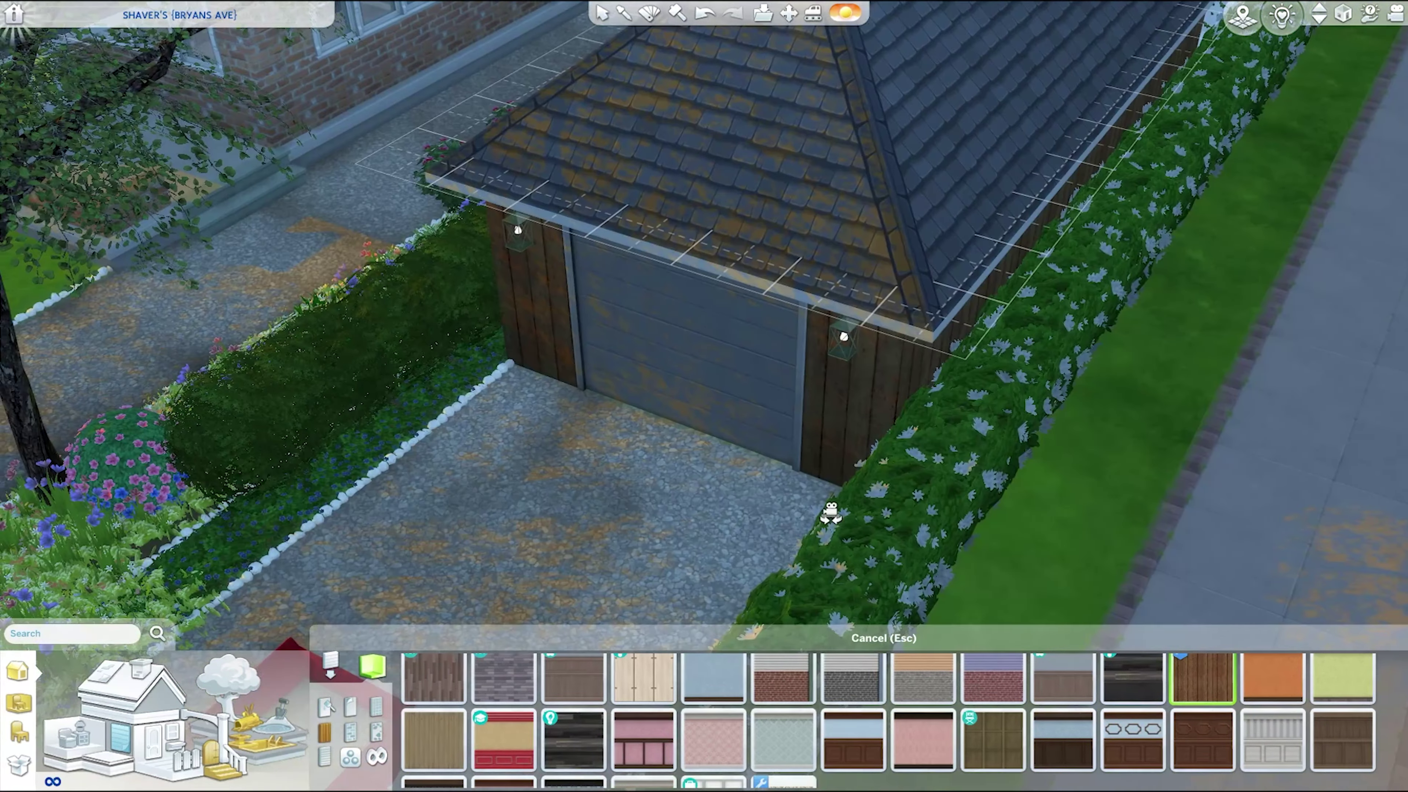
mouse_move(1180, 684)
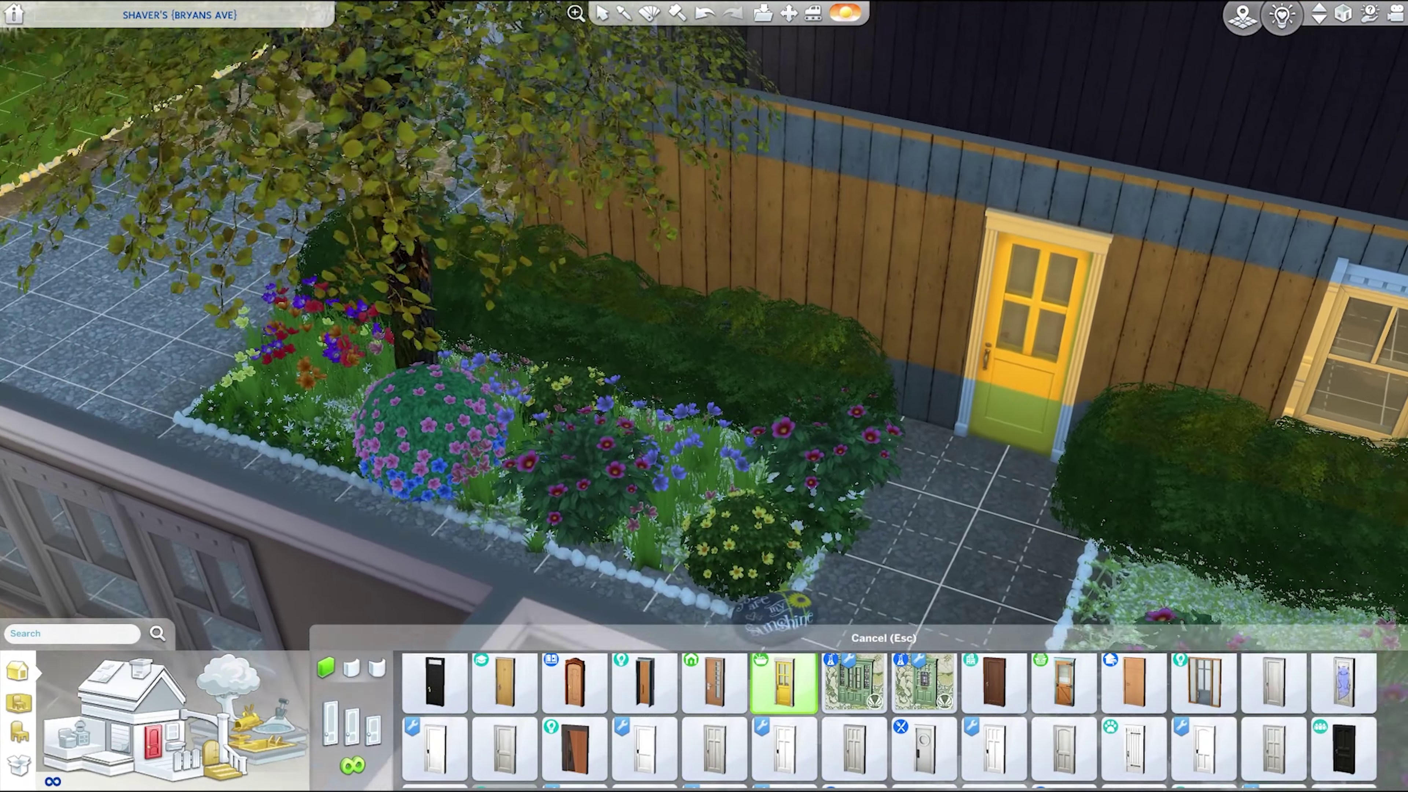
left_click(994, 434)
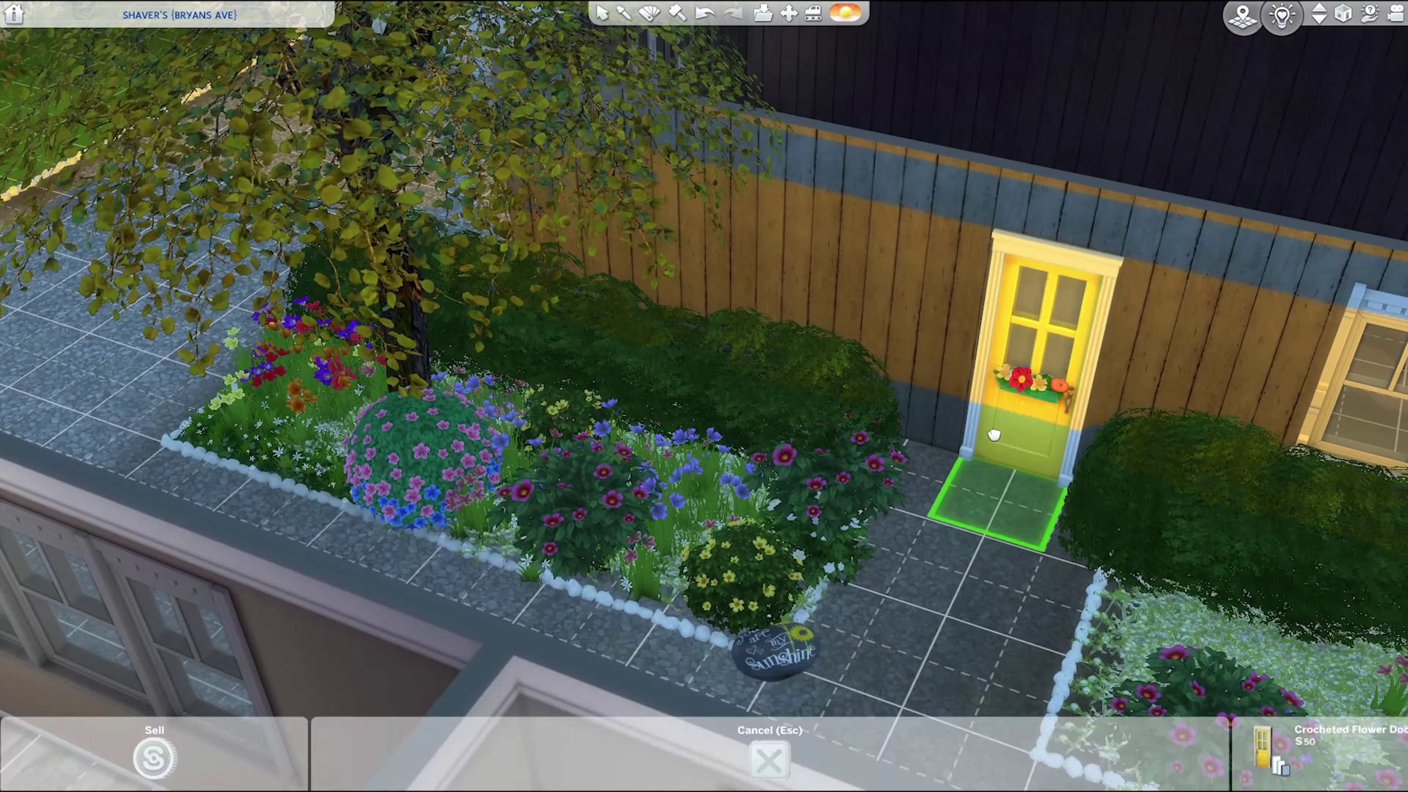
- Place a flower-arranging table, a workbench and a plain table under the tool pegboard
key("Escape")
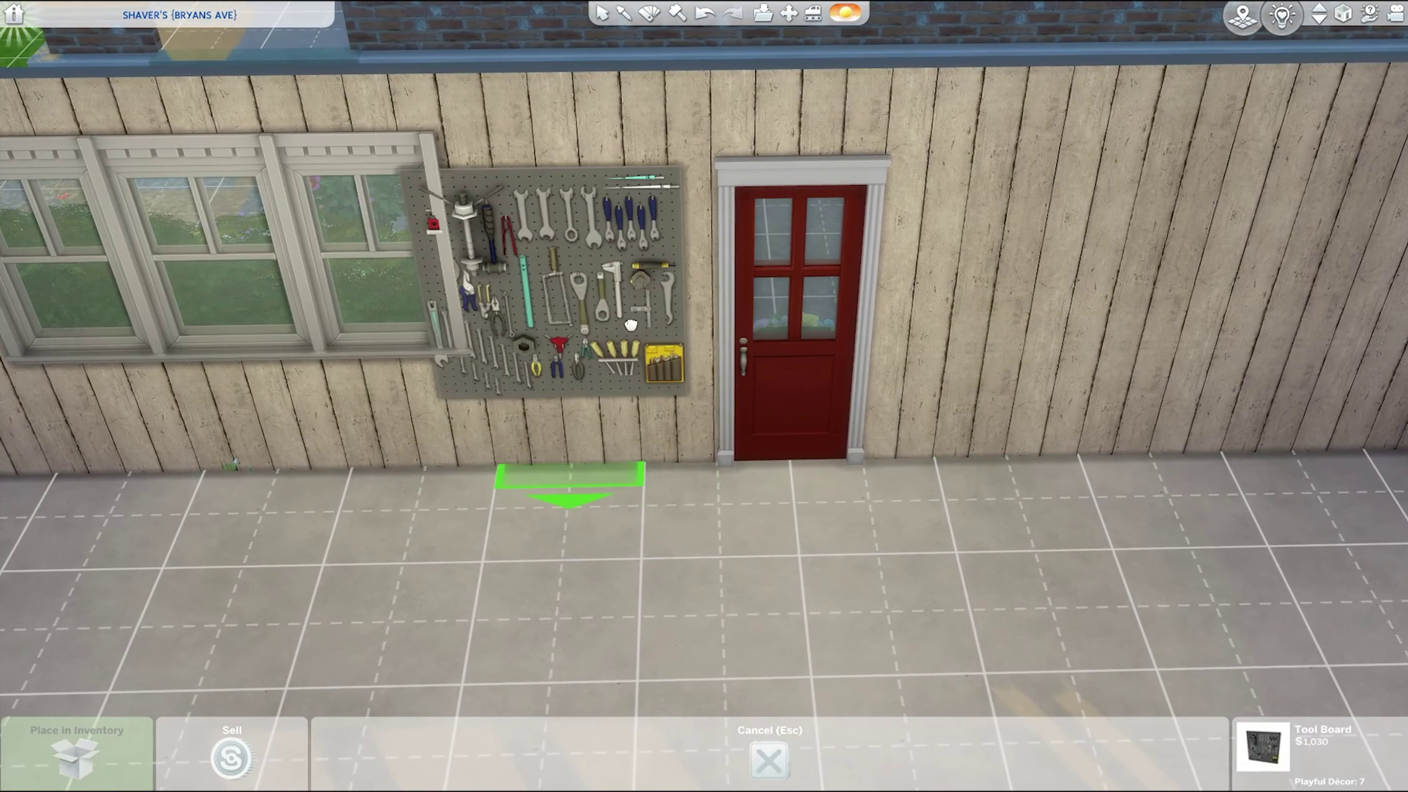
key("Escape")
type("tool")
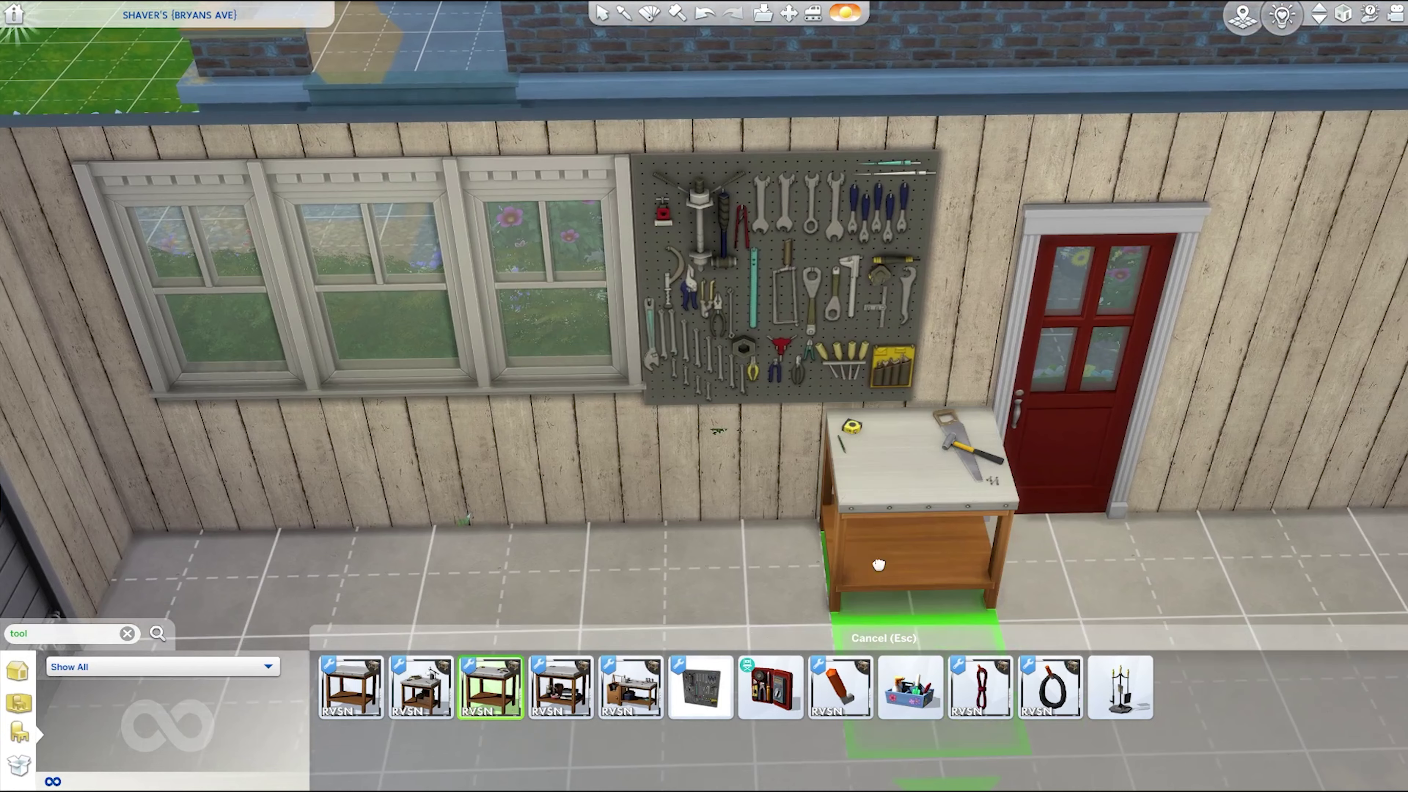
left_click(865, 527)
left_click(991, 595)
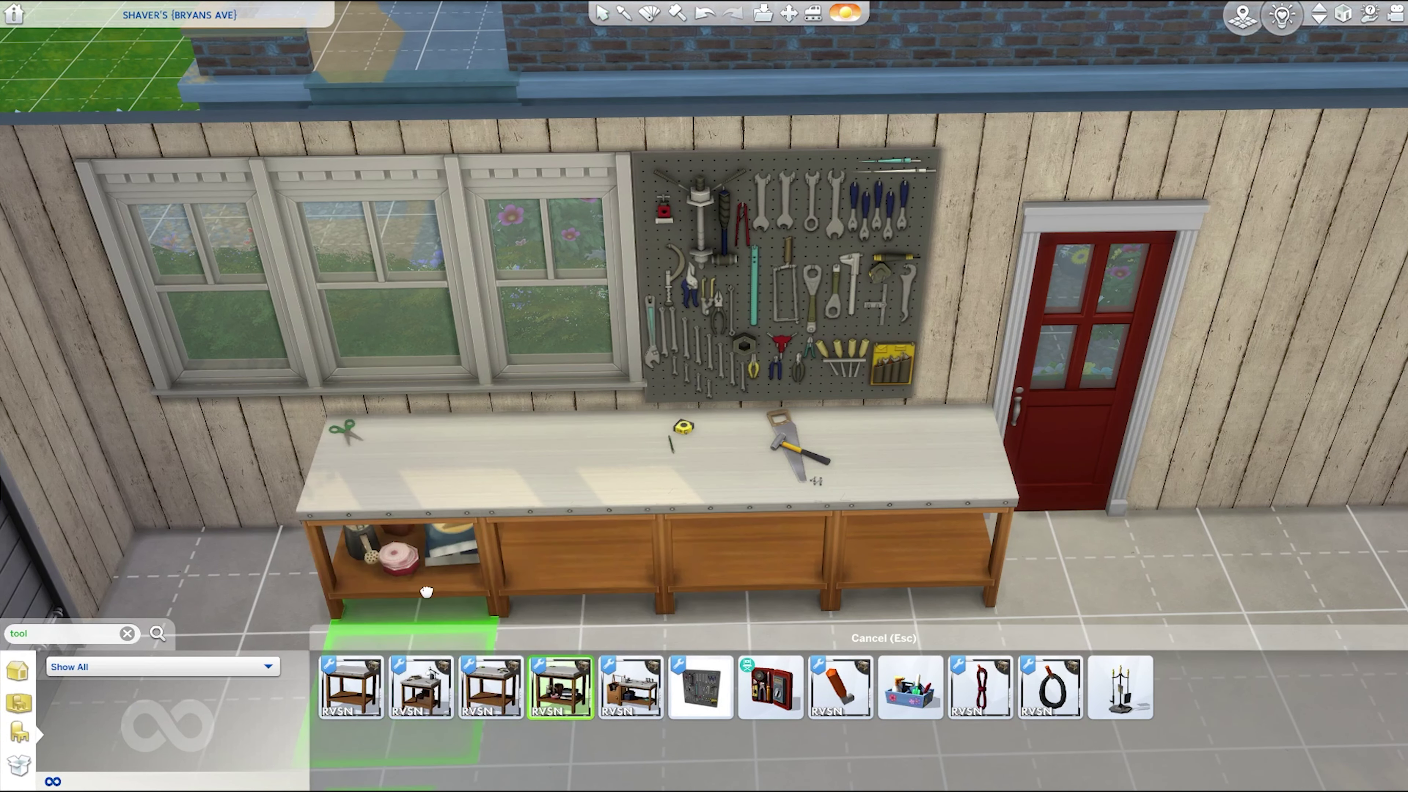
left_click(226, 591)
- Rearrange the tables and Tool Time work benches into one row along the wall
left_click(366, 582)
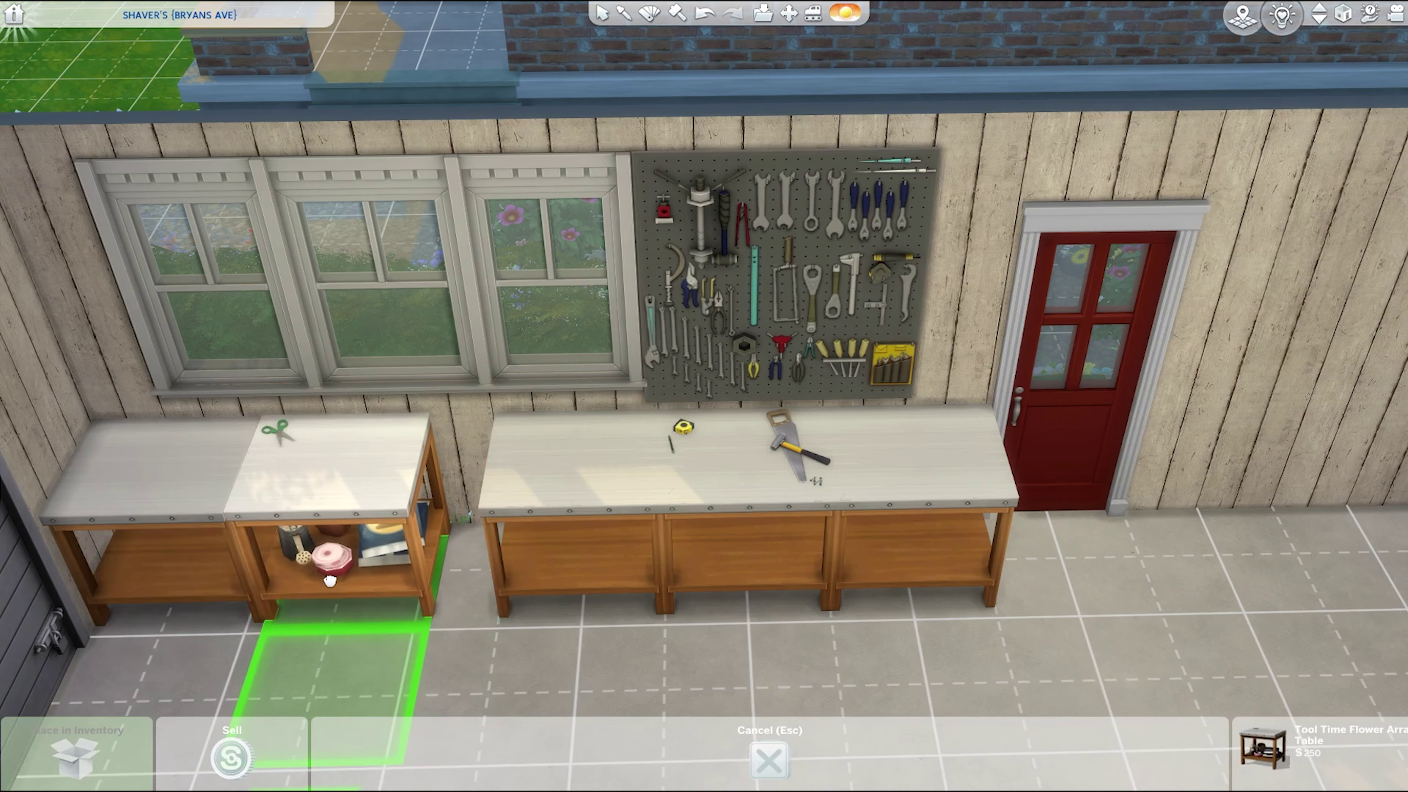
left_click(500, 537)
left_click(703, 523)
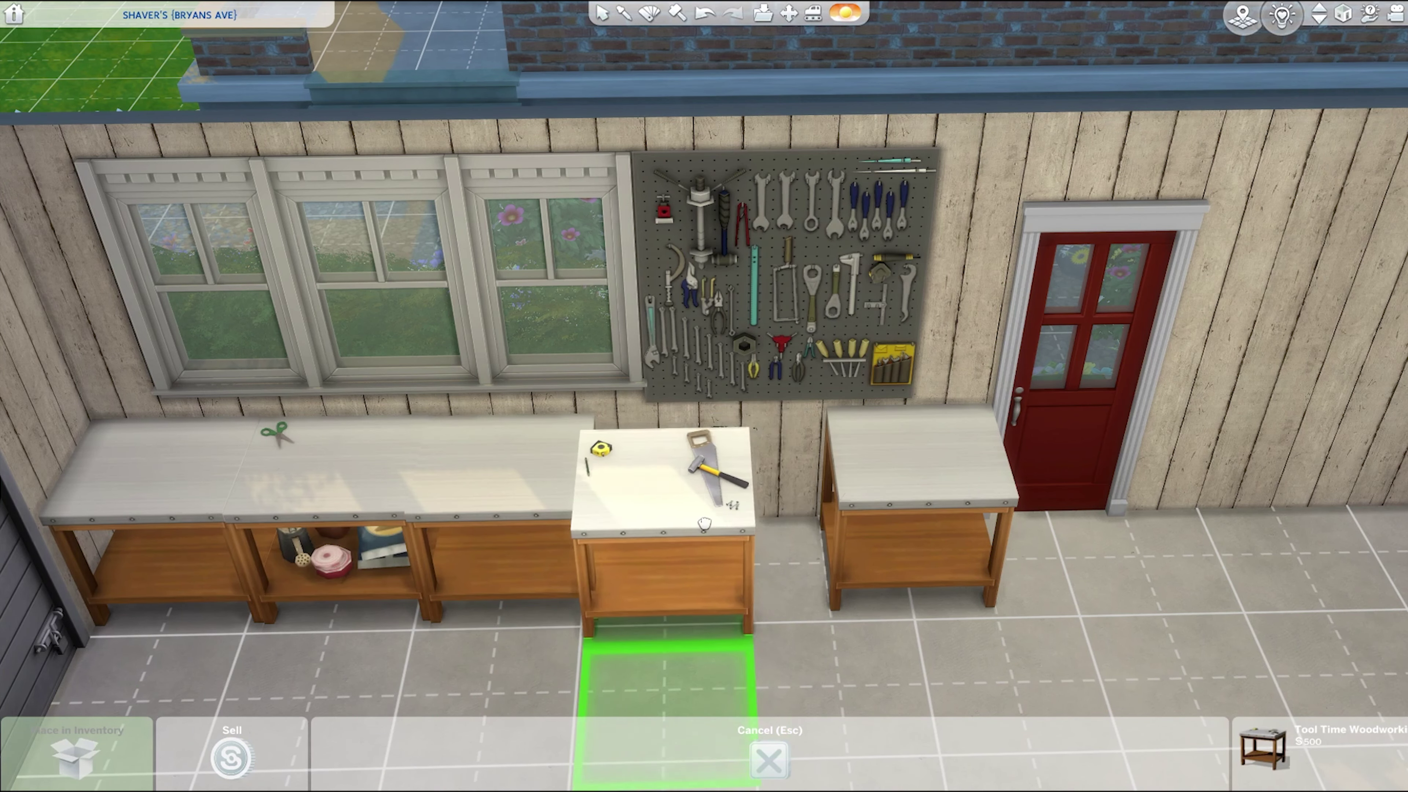
left_click(717, 504)
left_click(887, 533)
left_click(827, 537)
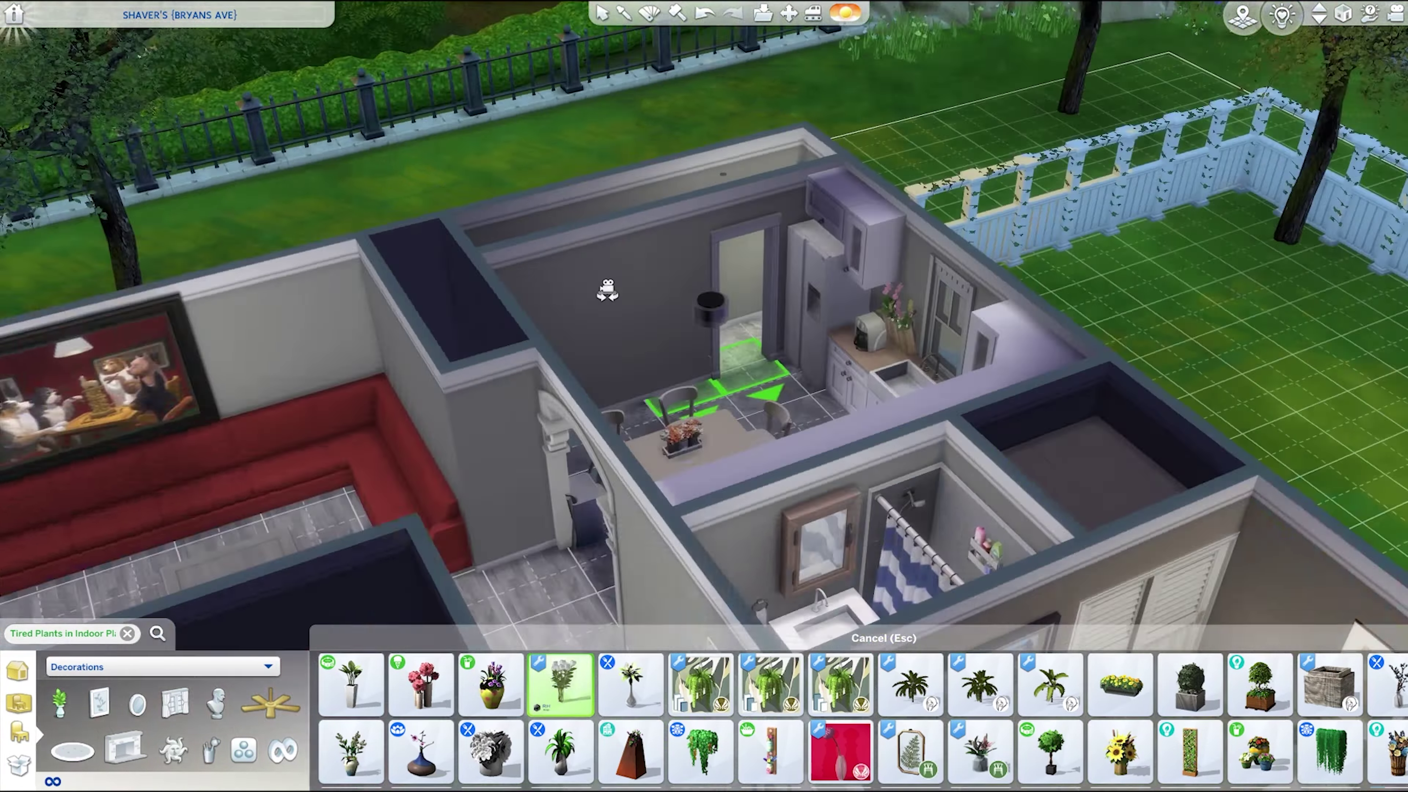
- Fill both stone planters flanking the driveway with red-flowered bushes
scroll(1116, 742, "down", 2)
scroll(1117, 741, "down", 3)
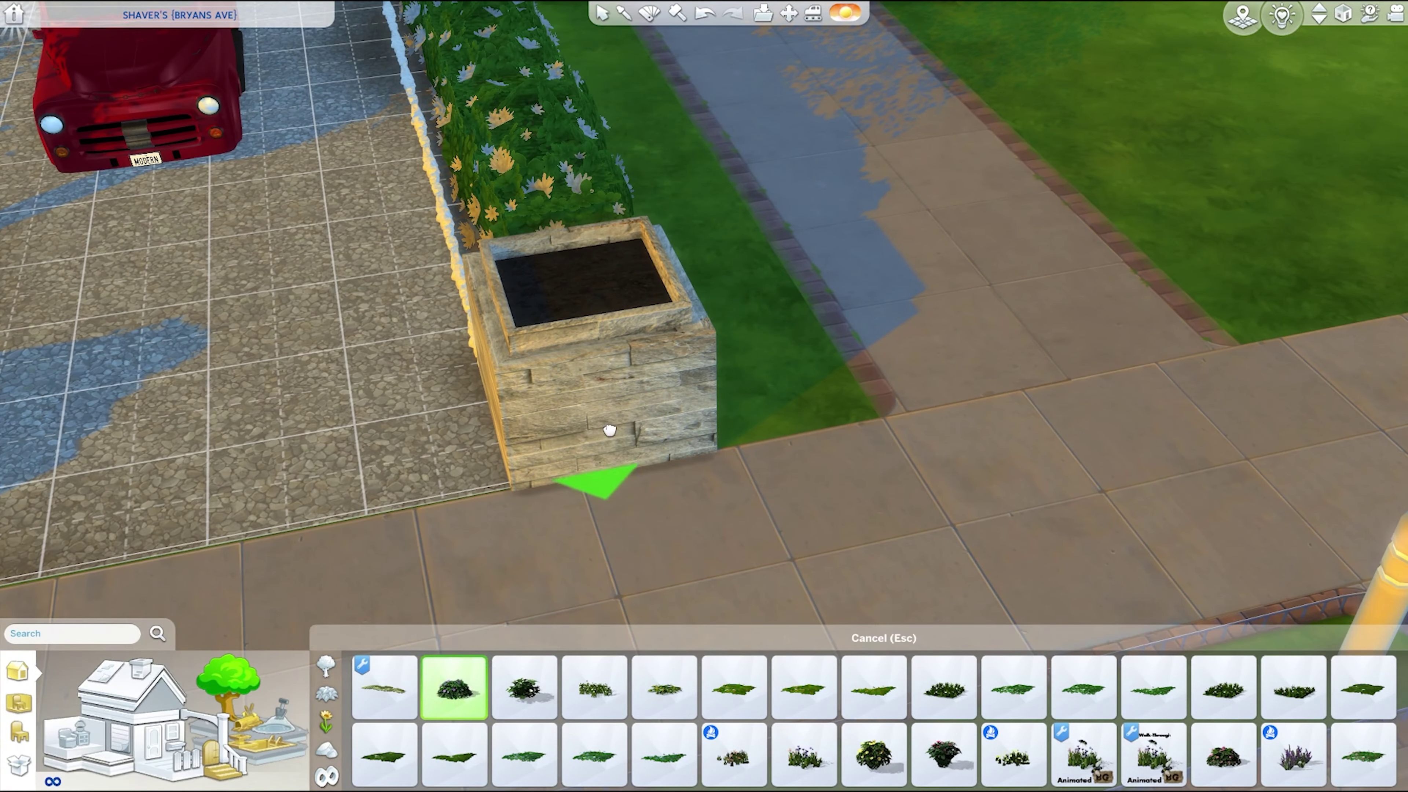
scroll(602, 440, "down", 5)
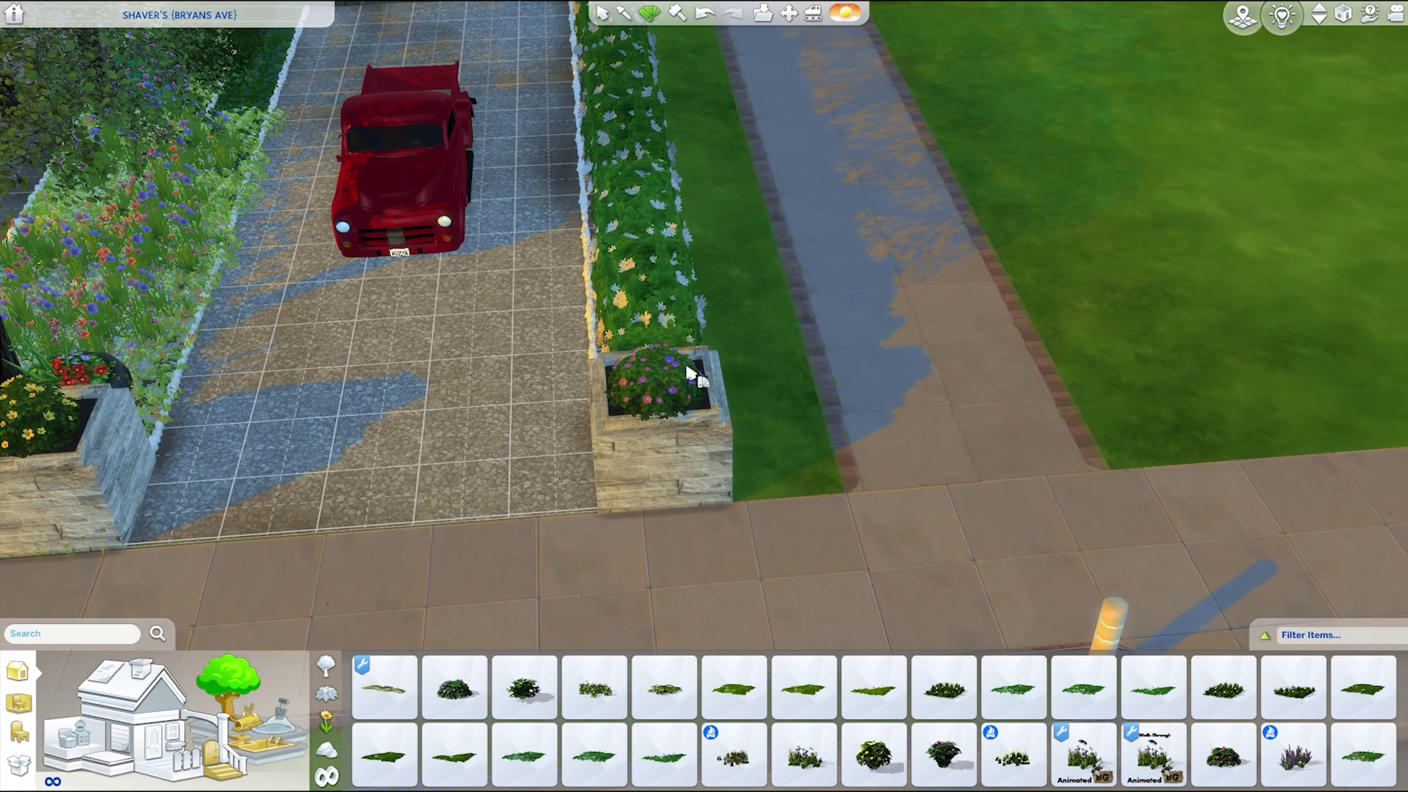
key("r")
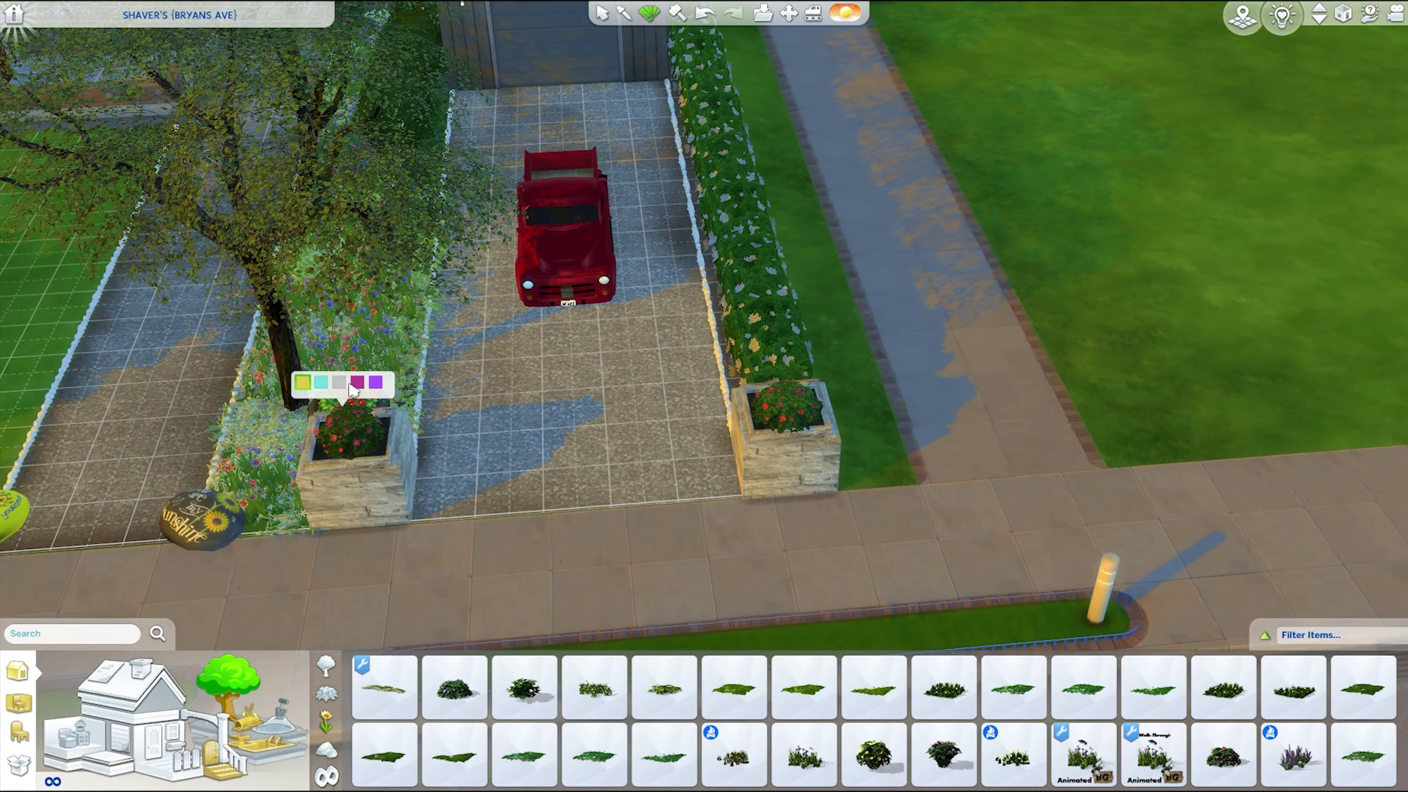
scroll(568, 397, "up", 5)
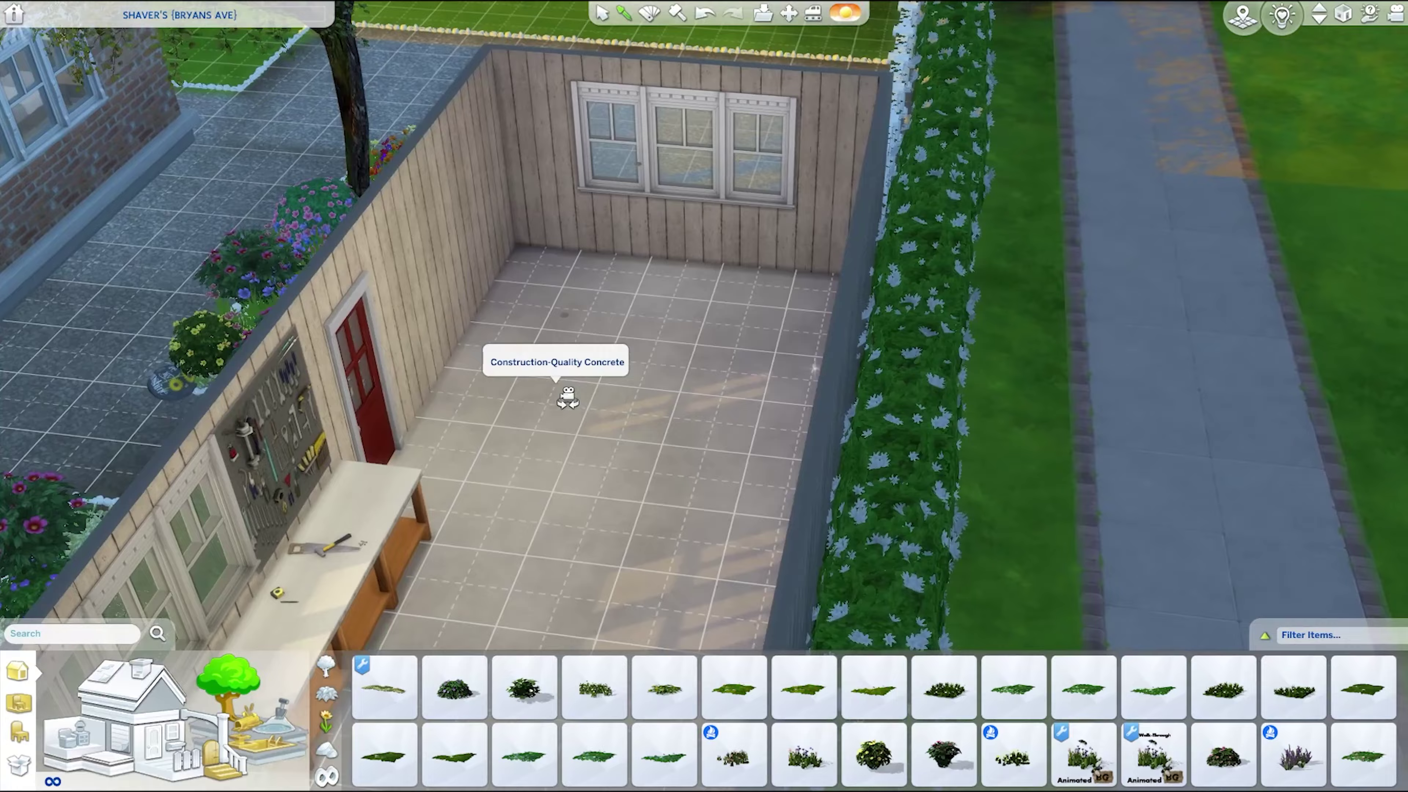
- Search the Buy catalog for 'mak', 'bbq' and 'maker' items to find bar pieces
left_click(46, 632)
key("Return")
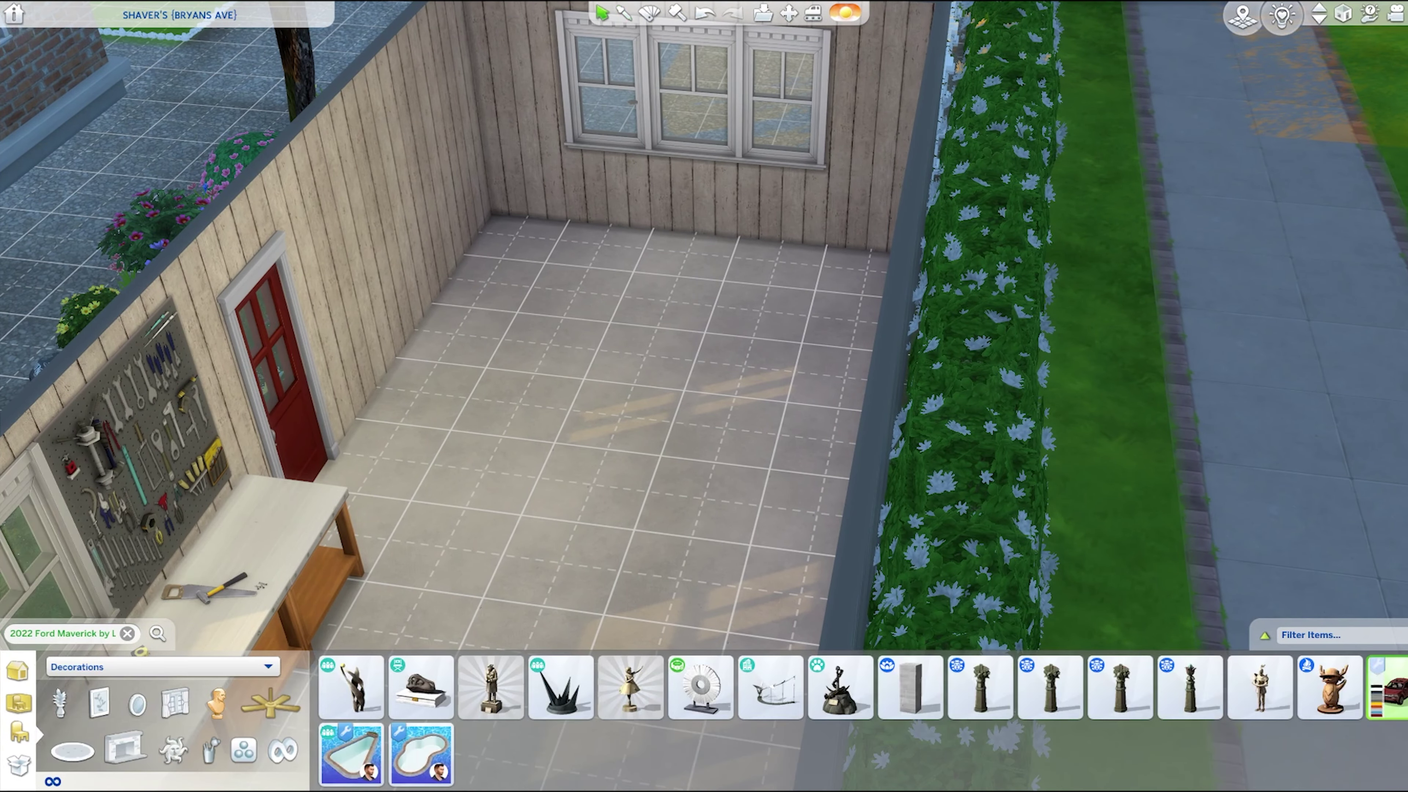
scroll(629, 395, "down", 5)
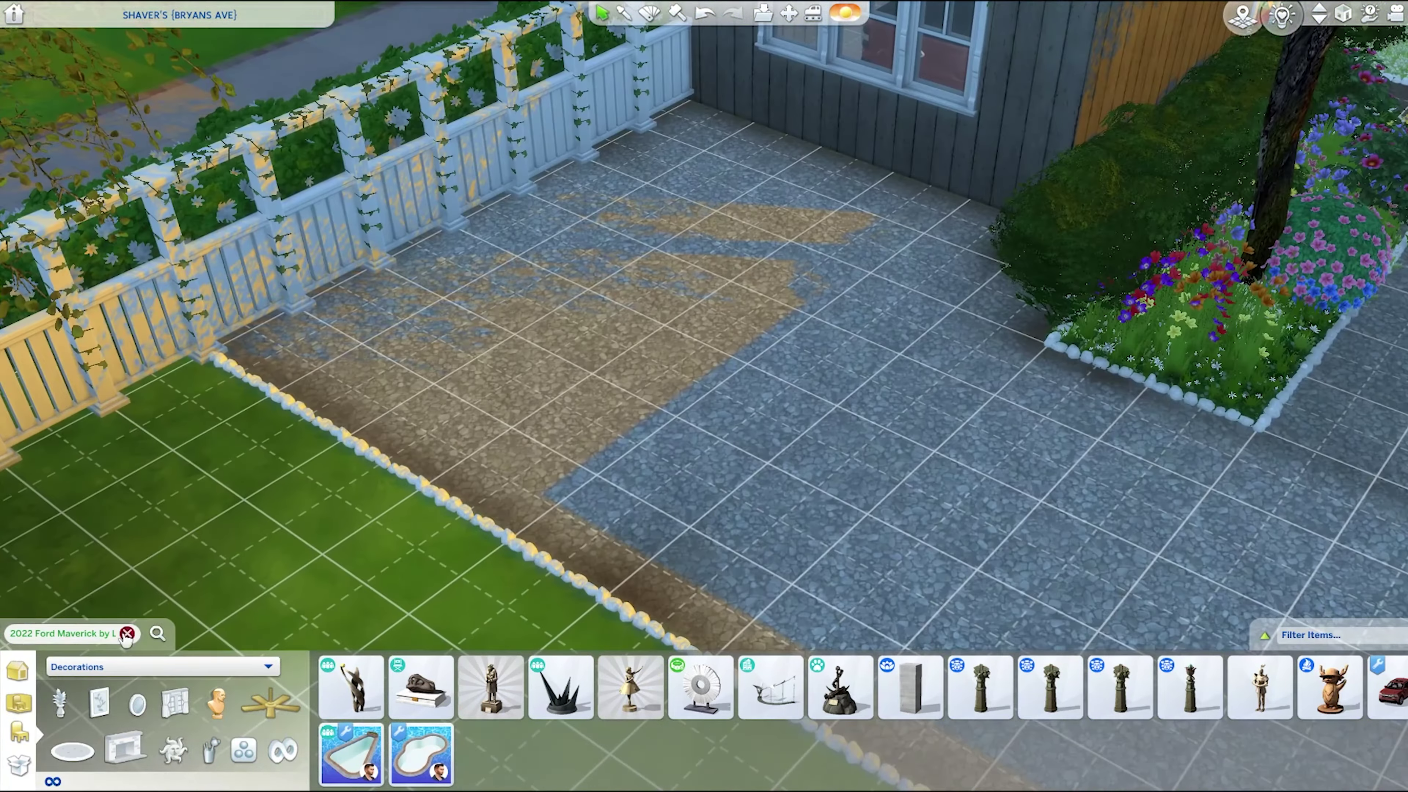
left_click(127, 633)
type("mak")
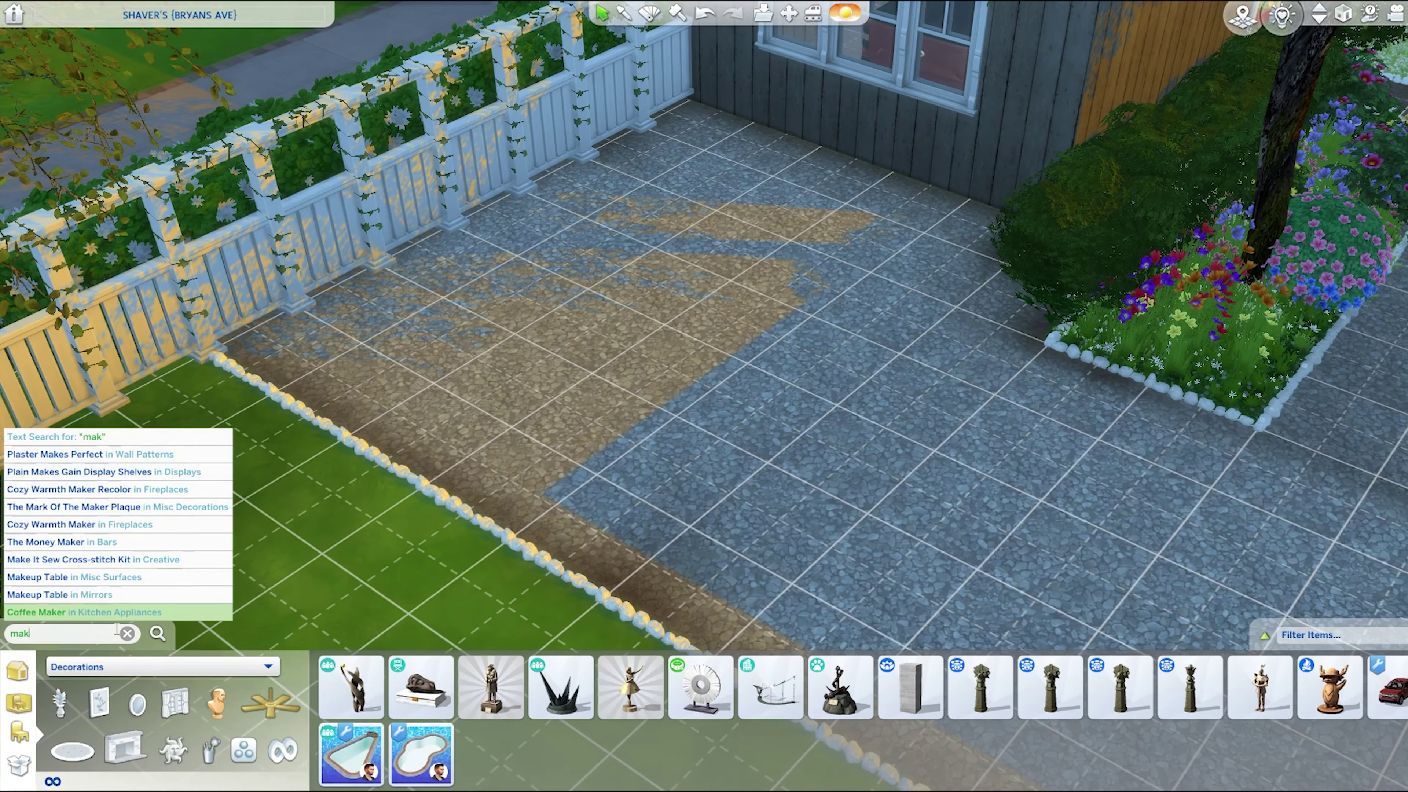
scroll(518, 549, "up", 2)
type("bbq")
key("Return")
scroll(863, 352, "up", 3)
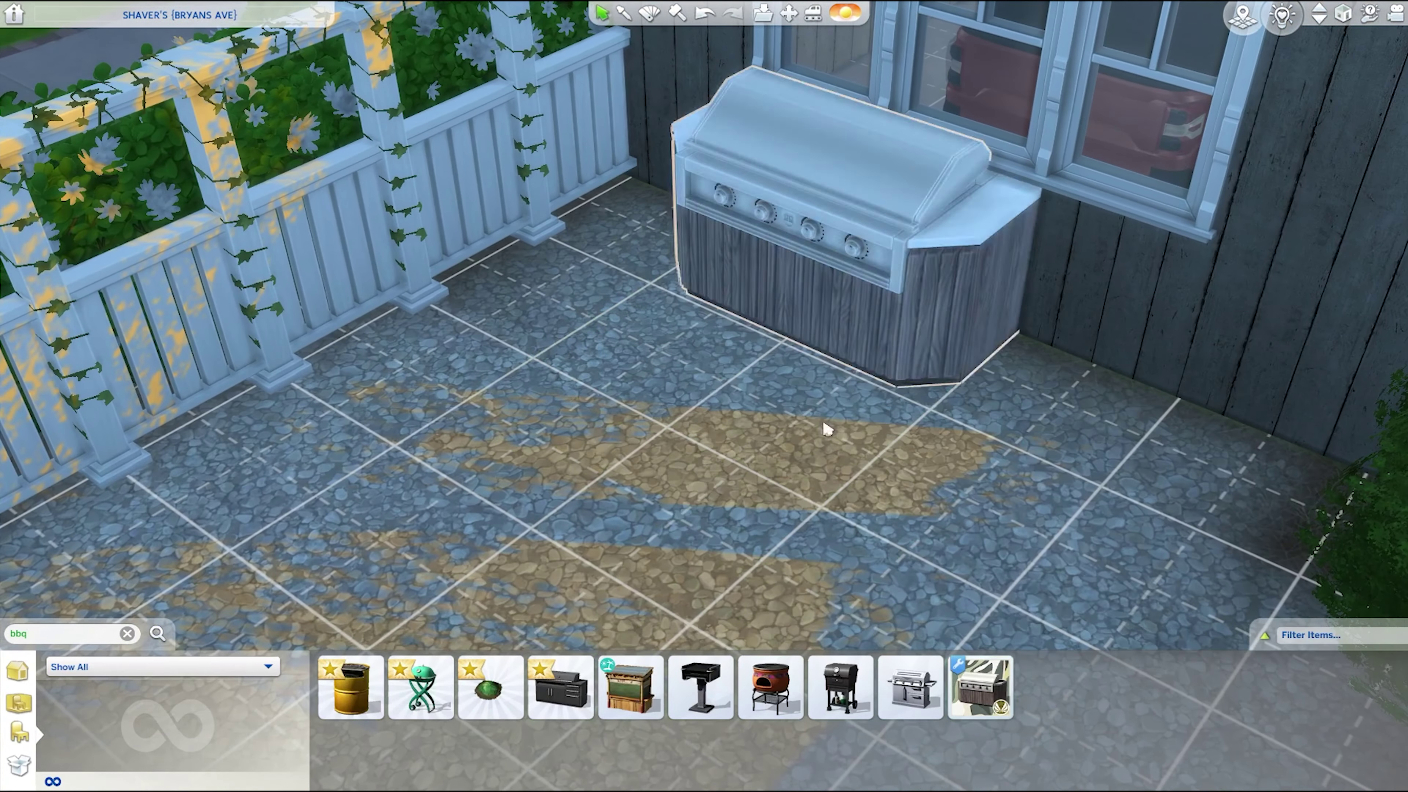
mouse_move(973, 690)
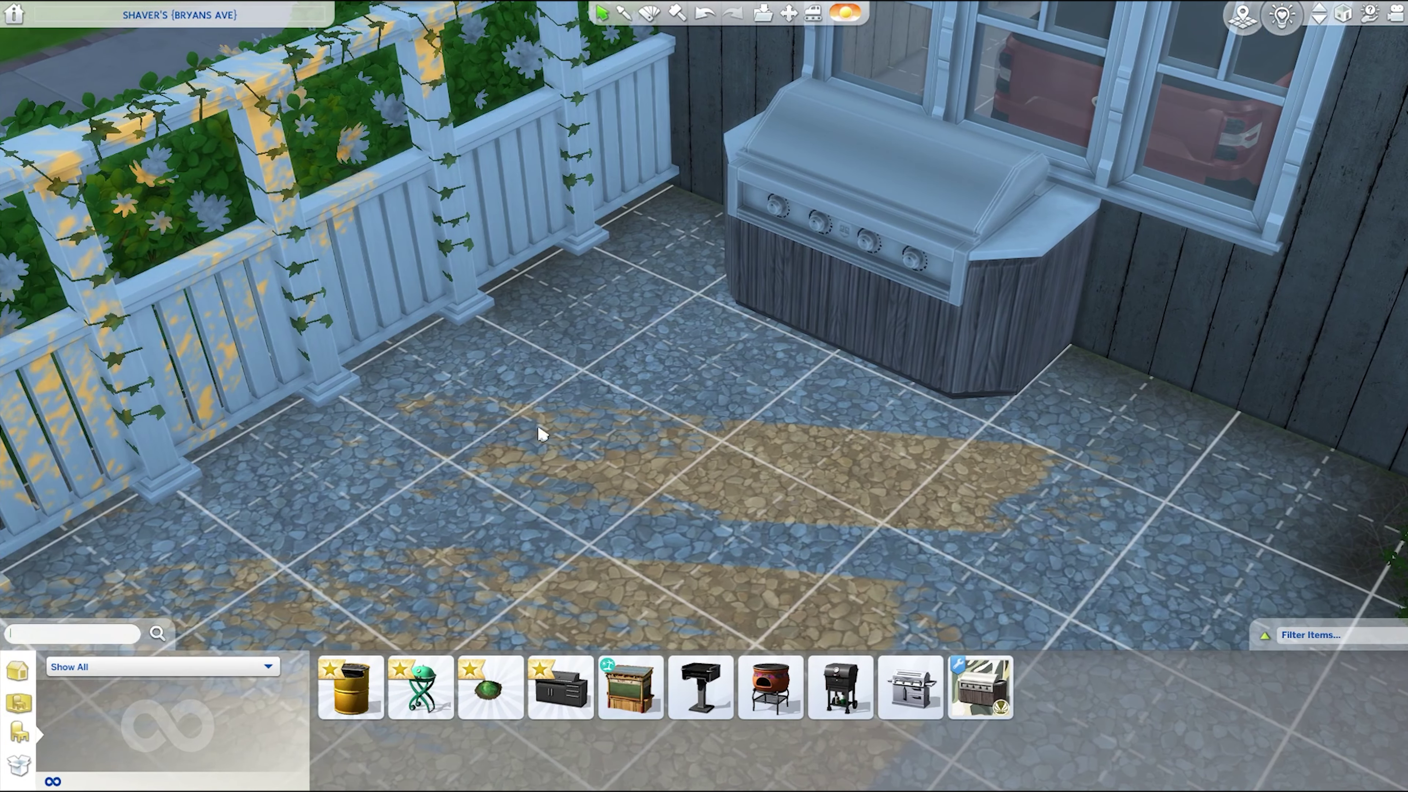
type("maker")
key("Return")
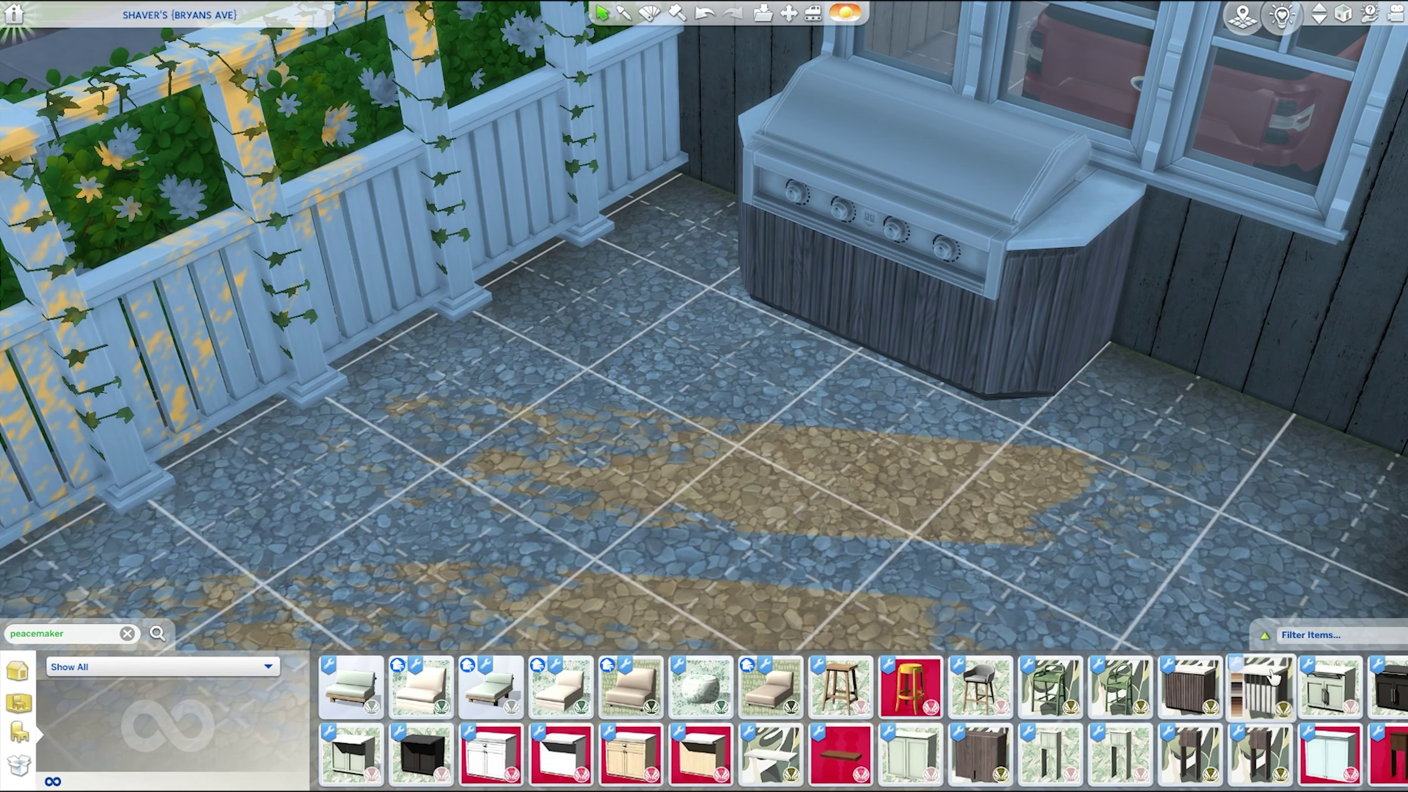
- Attach an island counter piece to the grill counter to form an L-shaped bar
left_click(1202, 696)
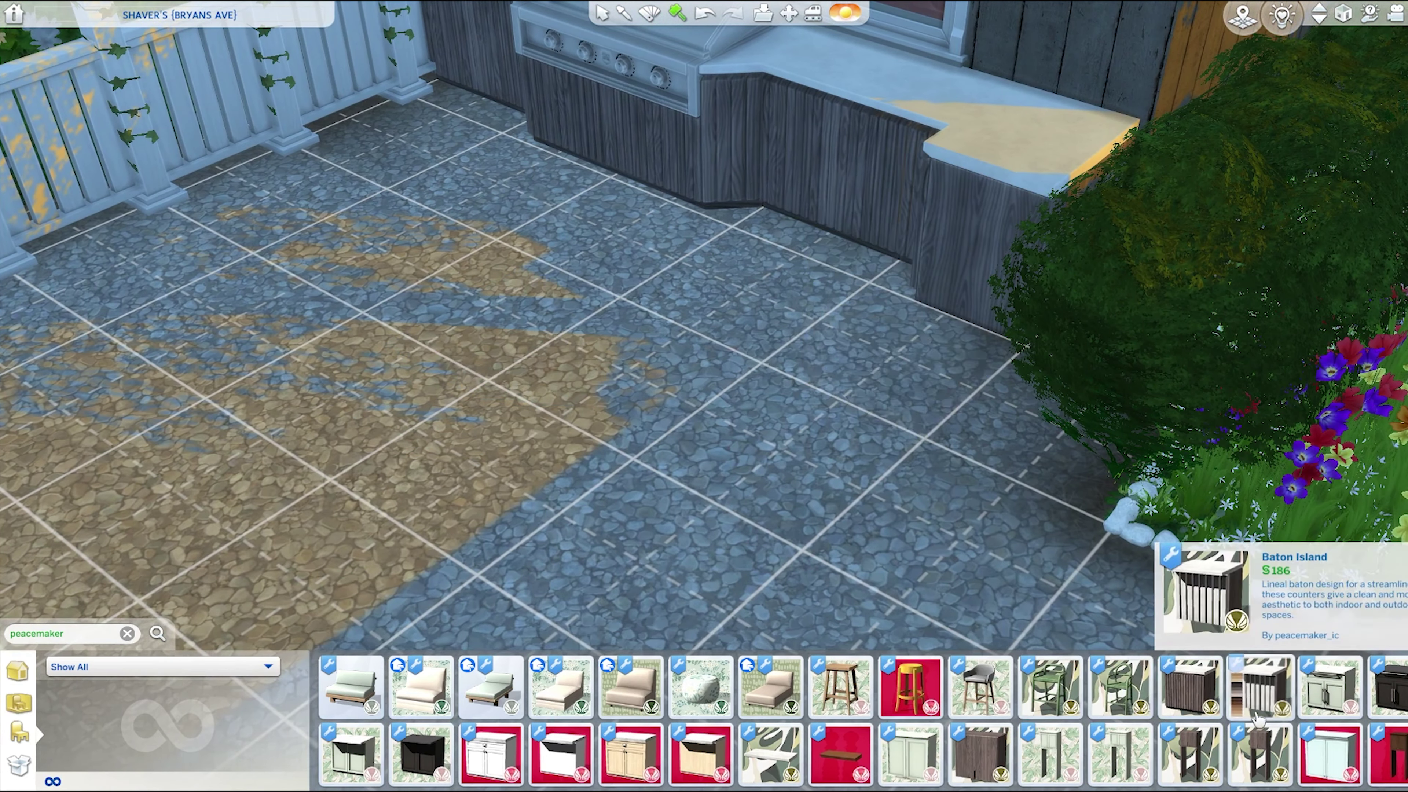
left_click(1257, 719)
left_click(912, 370)
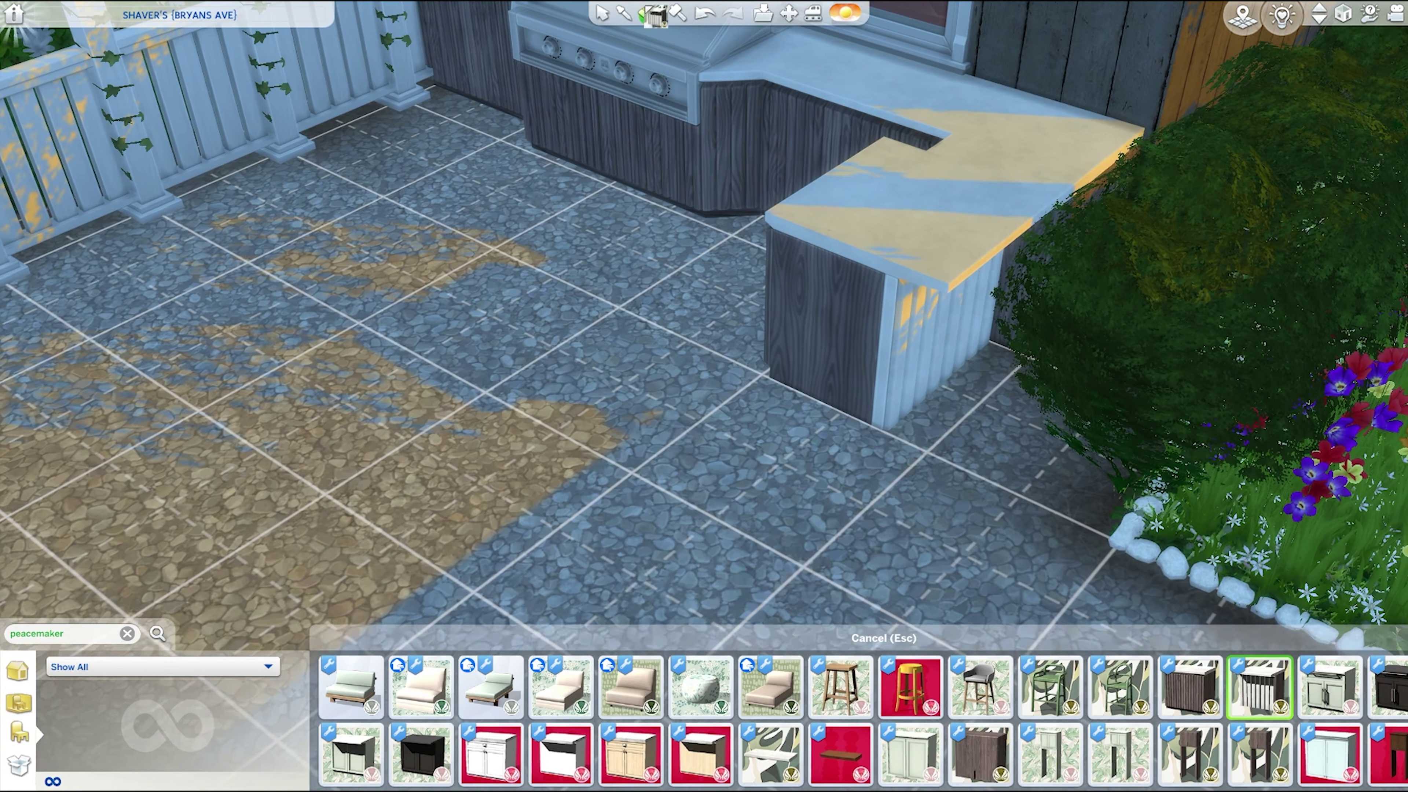
left_click(932, 454)
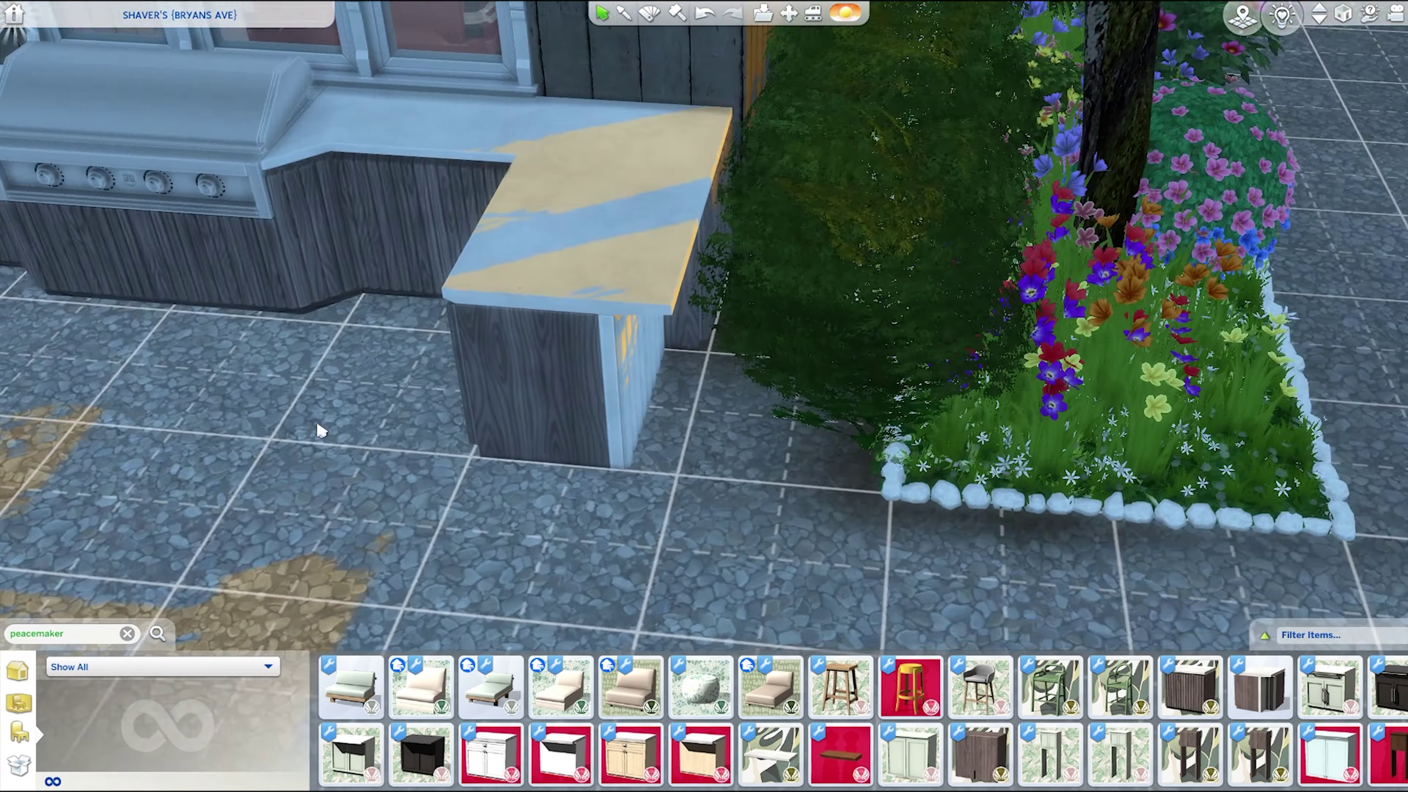
scroll(346, 458, "up", 2)
left_click(720, 70)
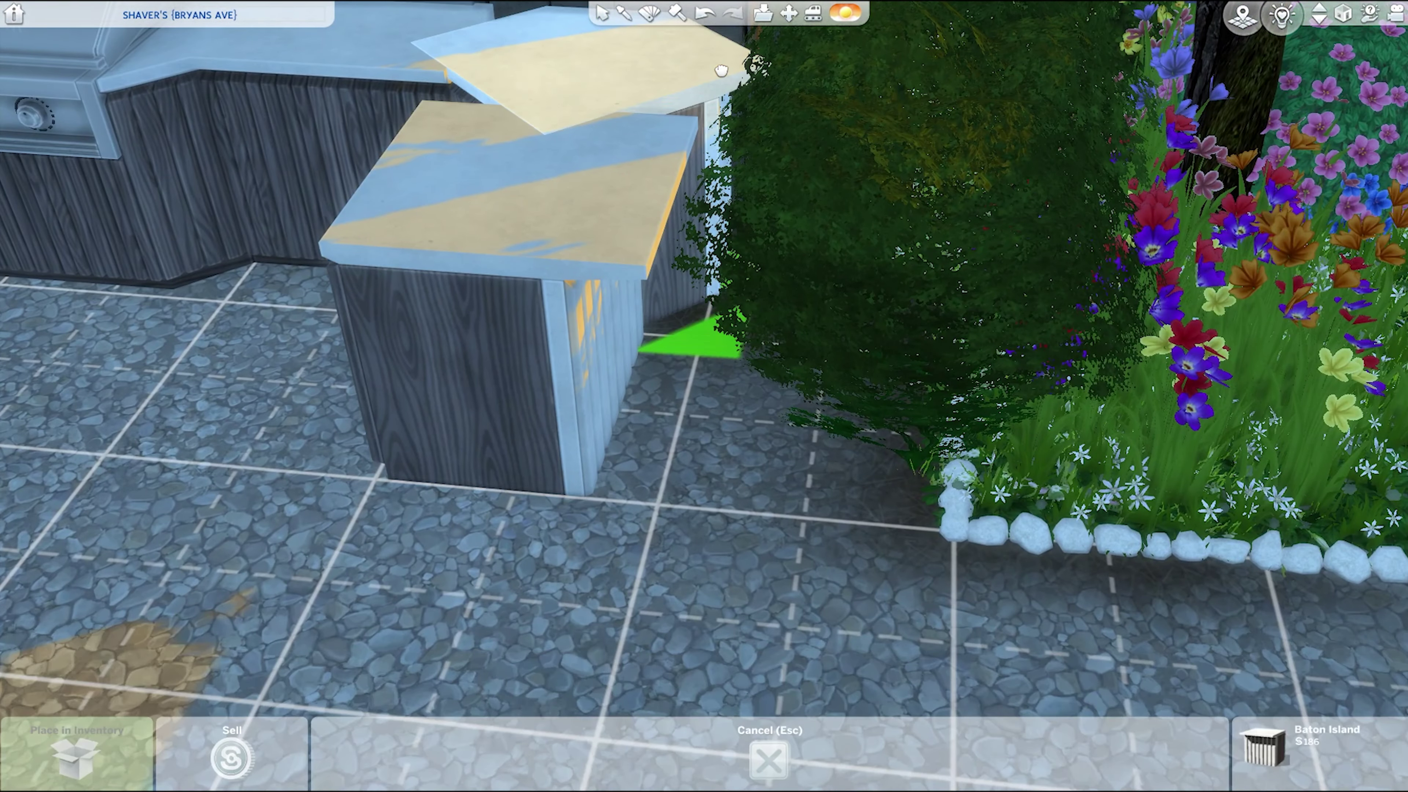
left_click(720, 70)
left_click(308, 261)
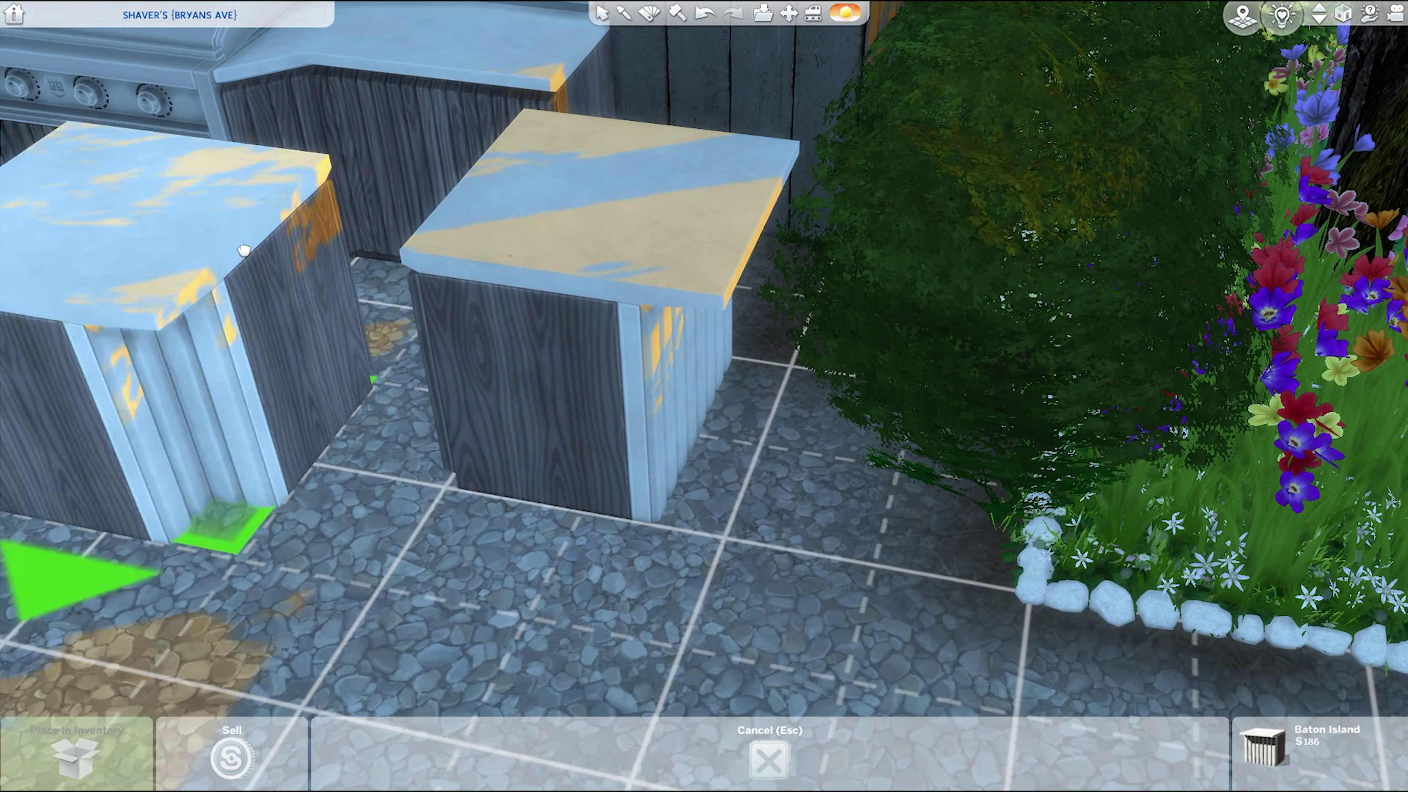
left_click(308, 261)
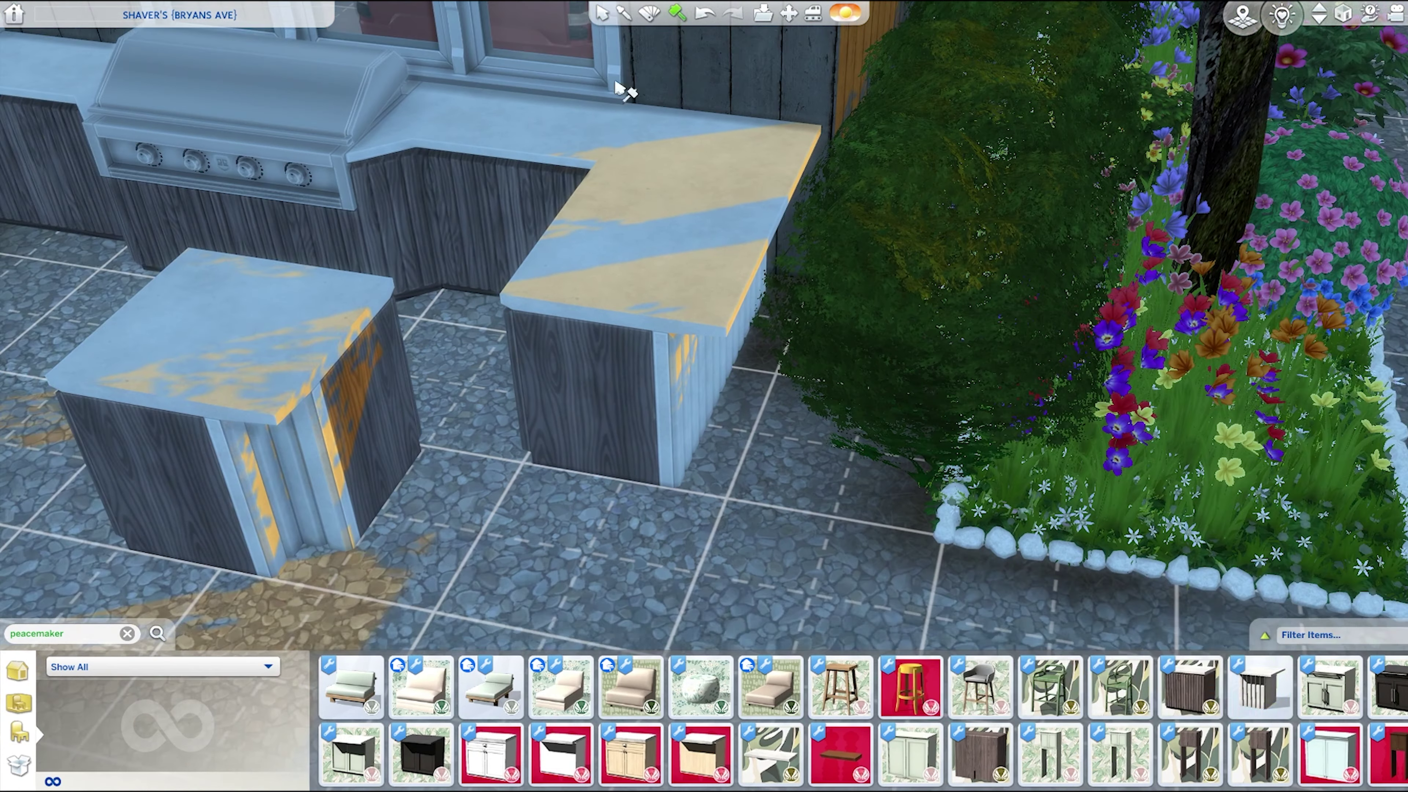
- Delete the extra cabinet at the bar's left end
key("k")
left_click(300, 393)
scroll(1292, 700, "down", 1)
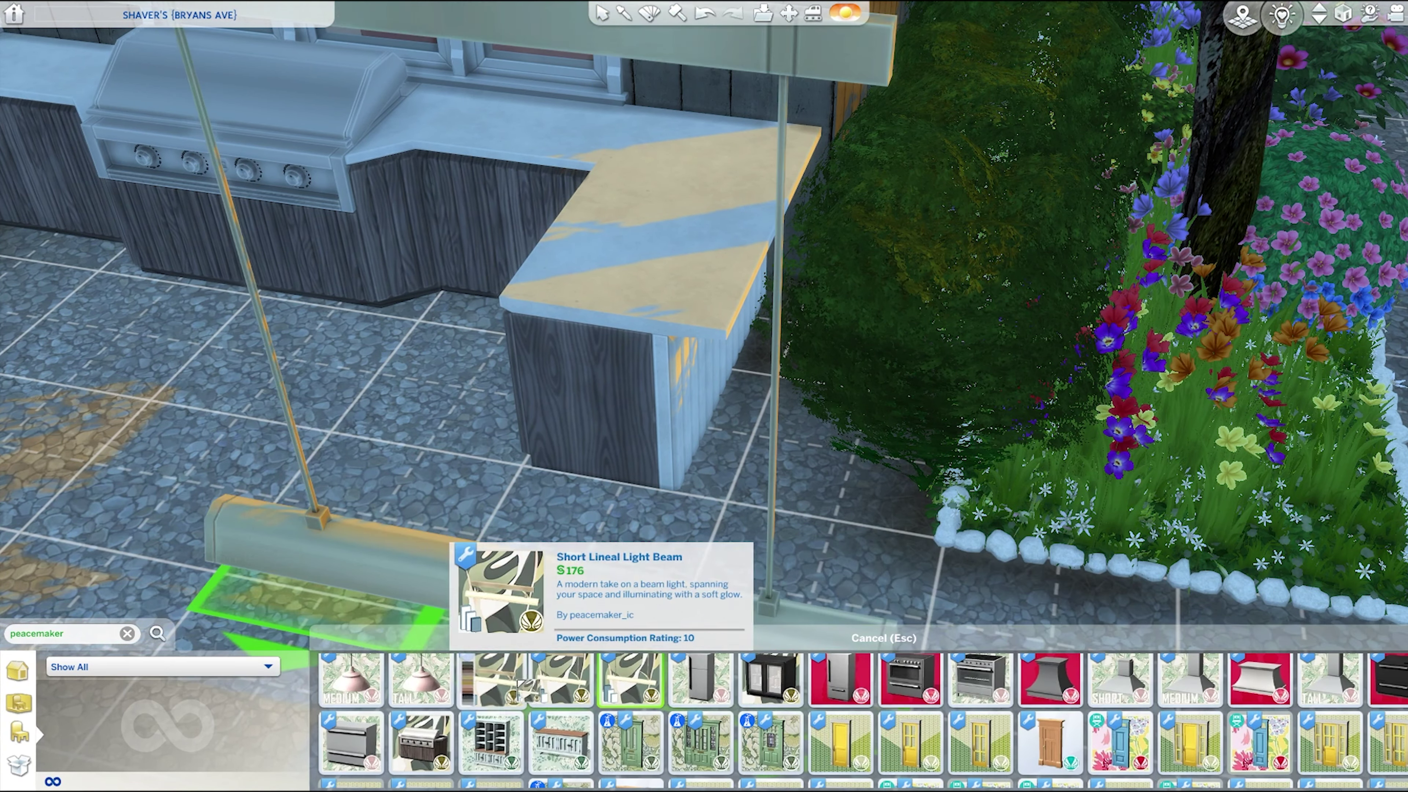
scroll(388, 499, "down", 2)
scroll(421, 726, "up", 1)
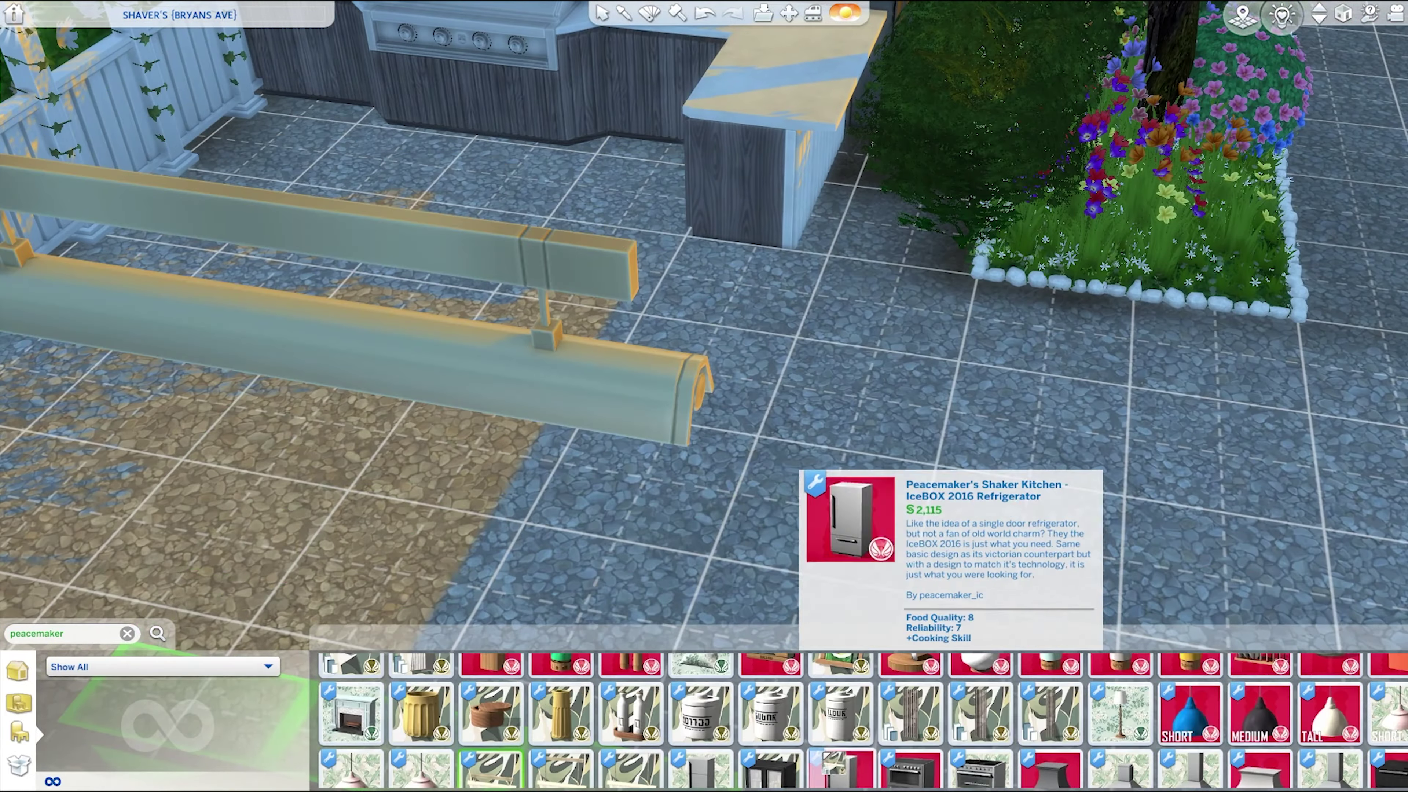
scroll(641, 444, "down", 2)
scroll(753, 687, "up", 1)
scroll(839, 367, "up", 5)
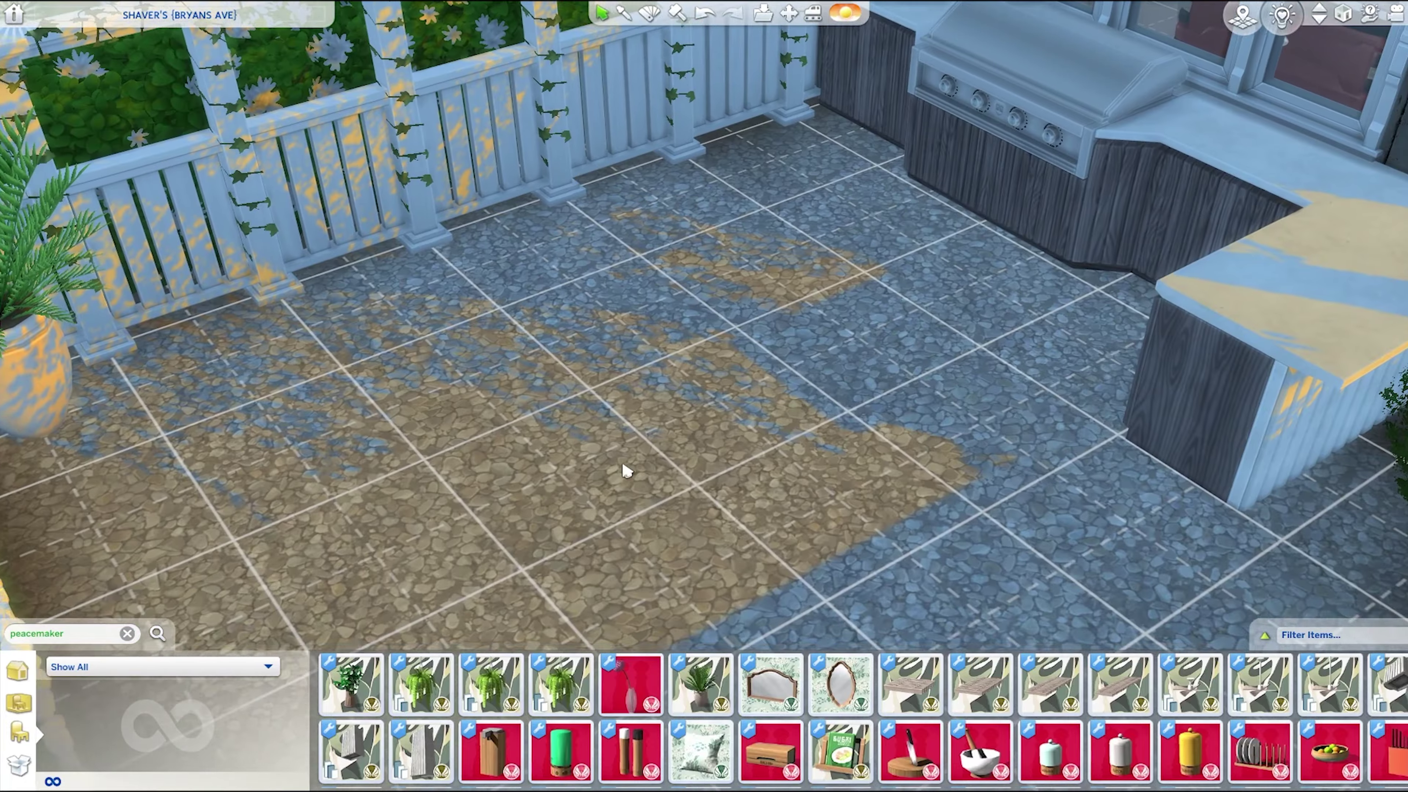
scroll(848, 740, "up", 2)
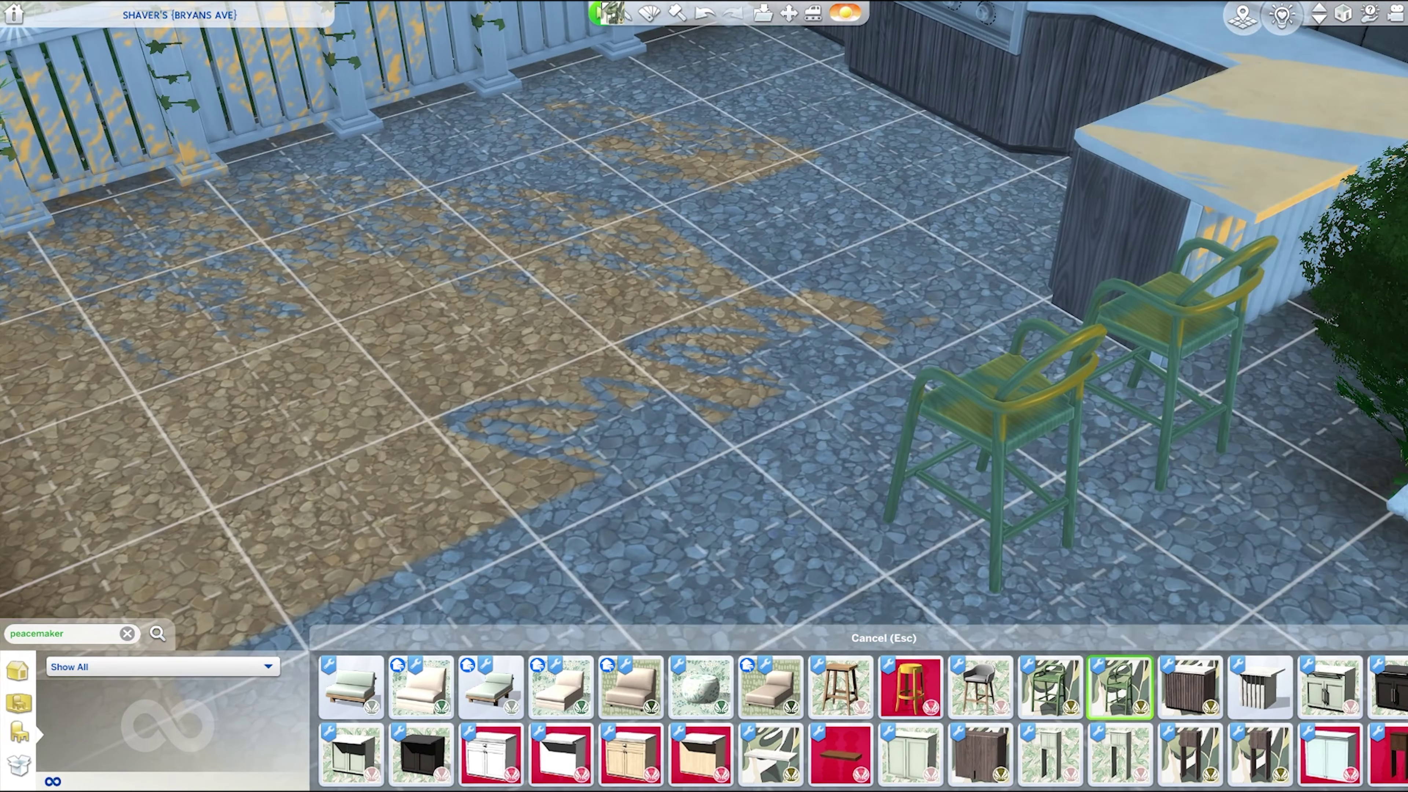
- Lengthen the bar with another counter block and add a second green barstool
left_click(1109, 222)
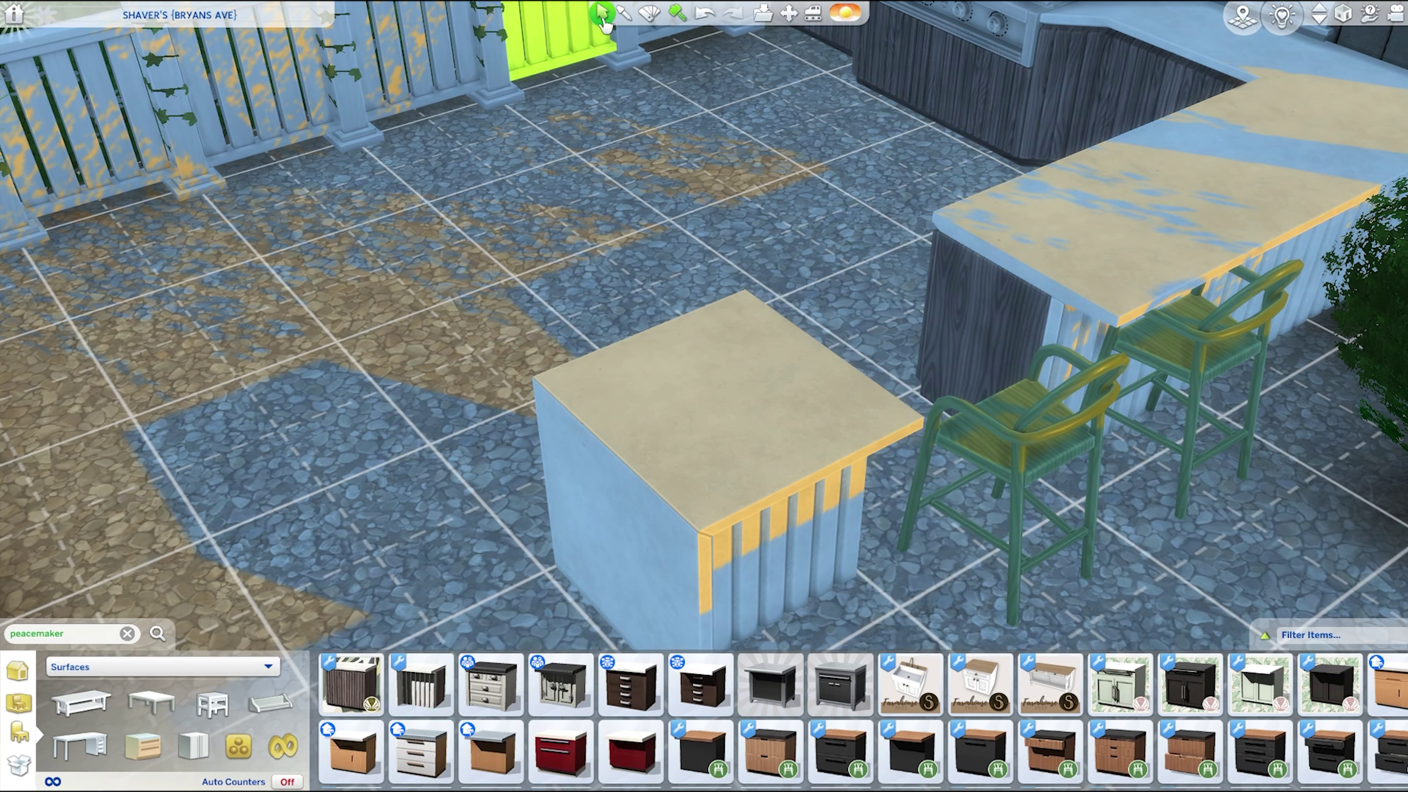
left_click(958, 513)
left_click(1162, 540)
left_click(988, 352)
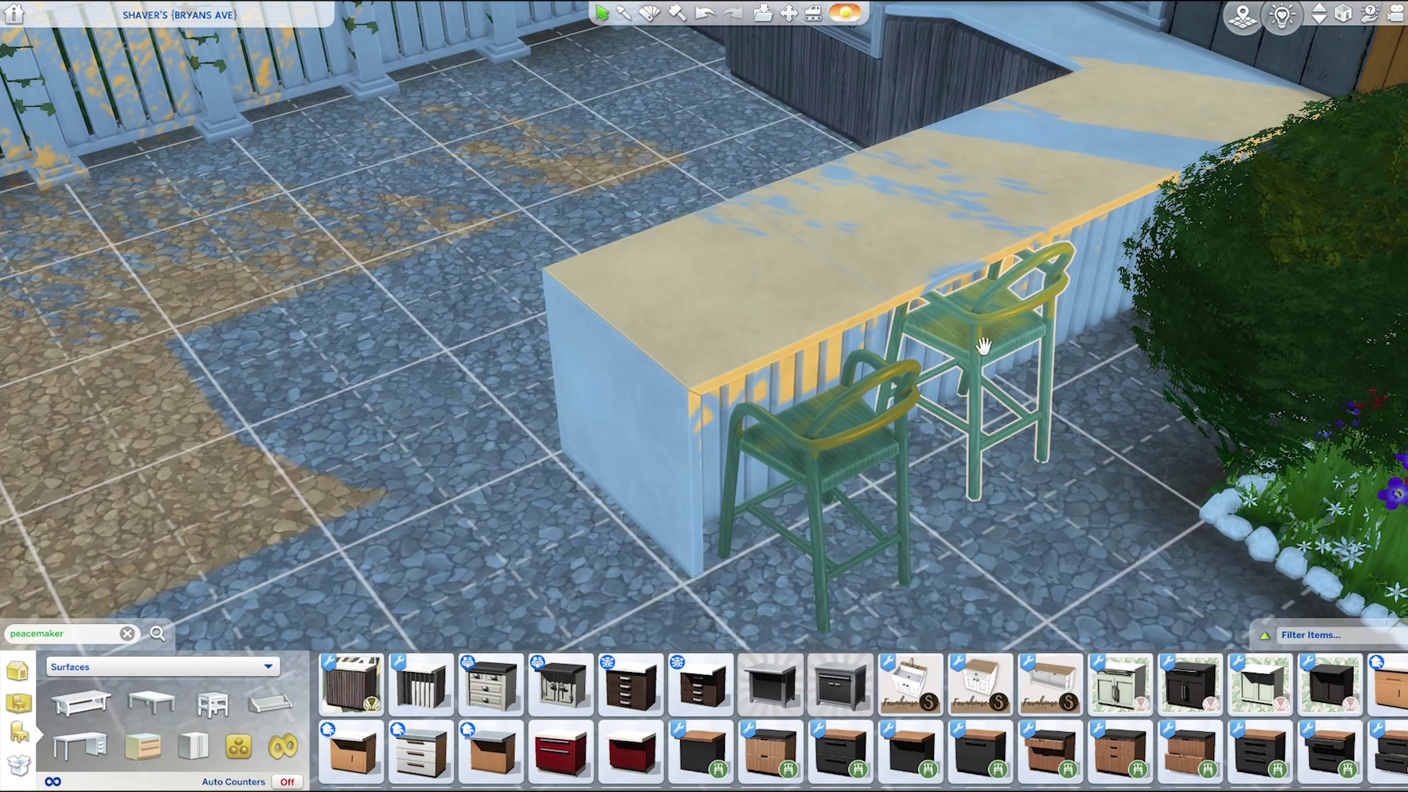
left_click(989, 353)
scroll(1184, 289, "down", 5)
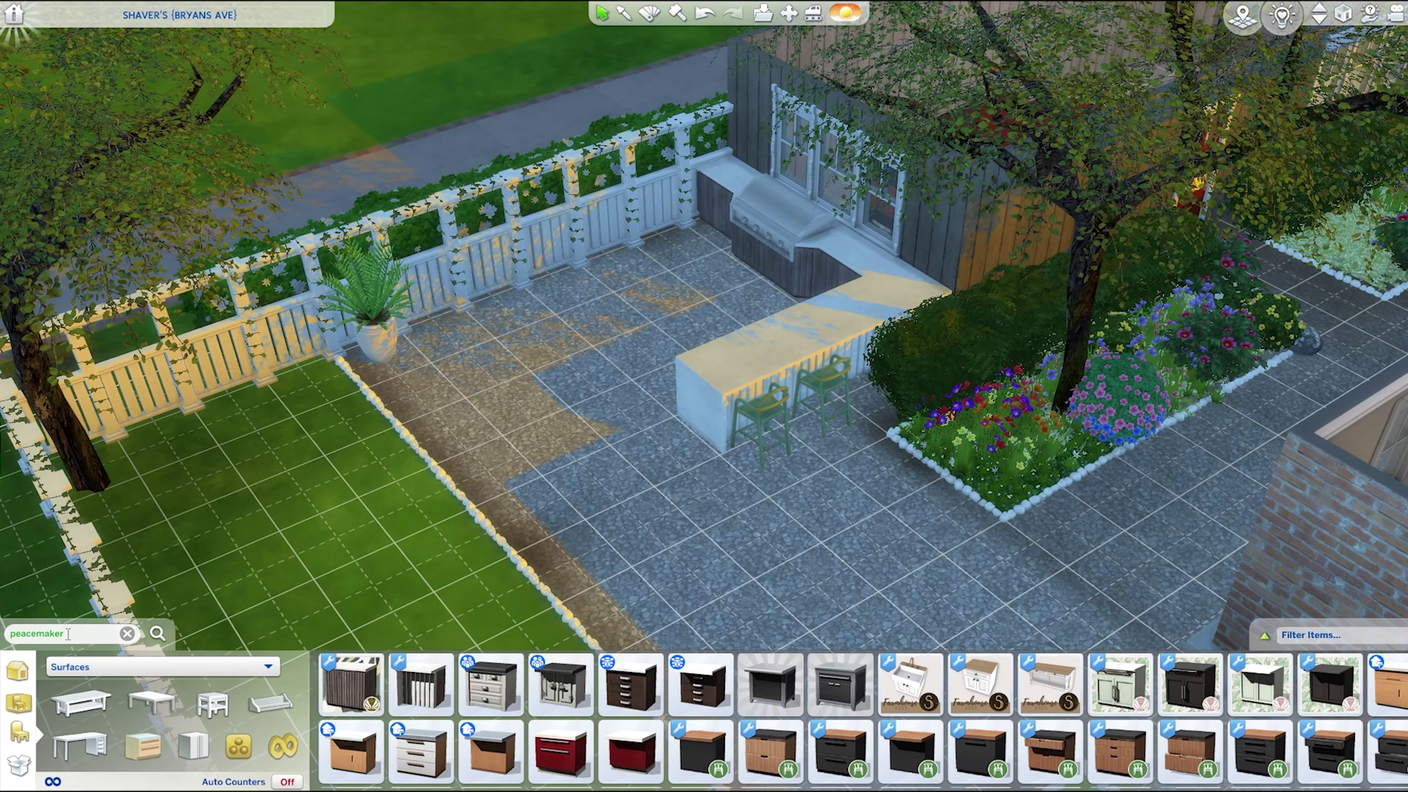
left_click(17, 670)
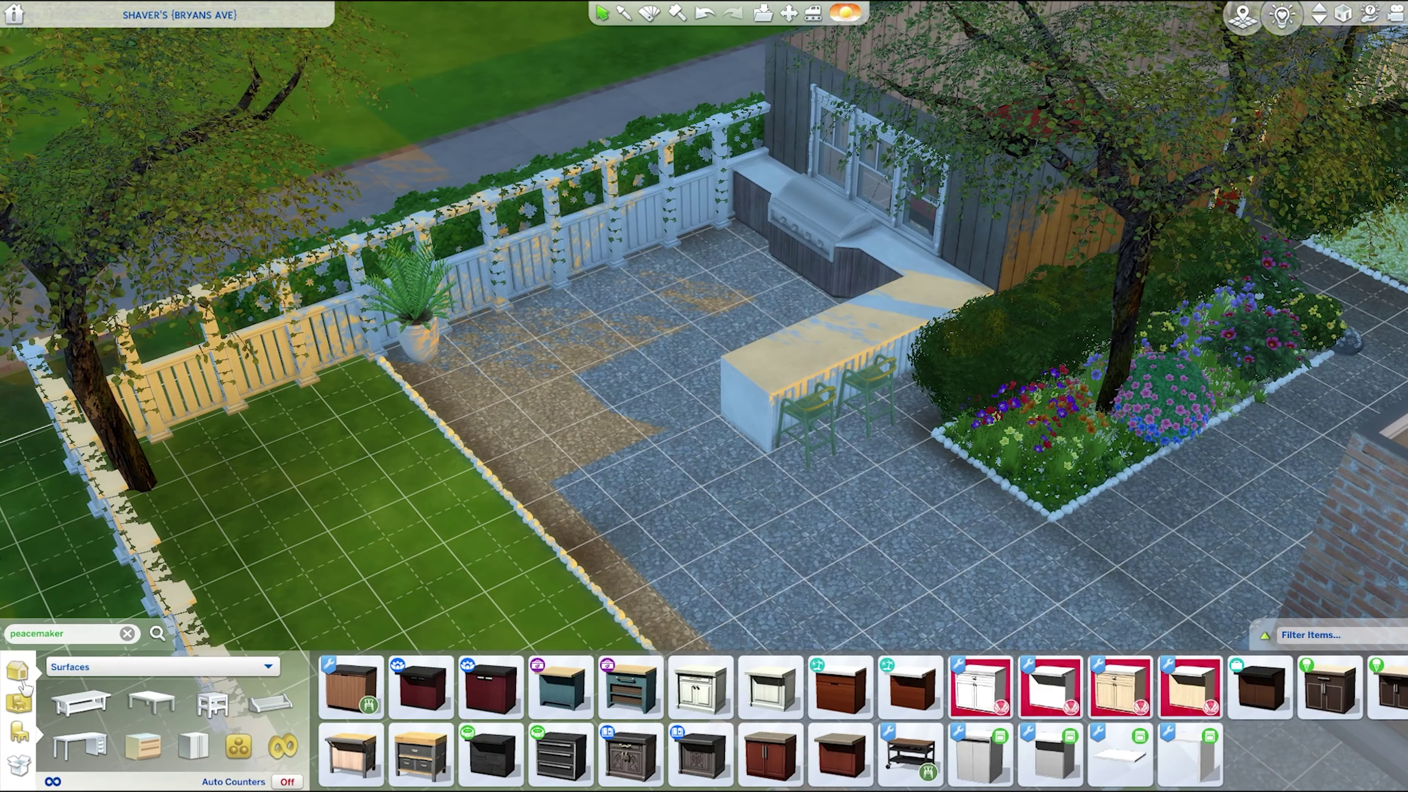
left_click(221, 740)
- Browse the roof decoration pieces and lift and reset the dining table
left_click(140, 668)
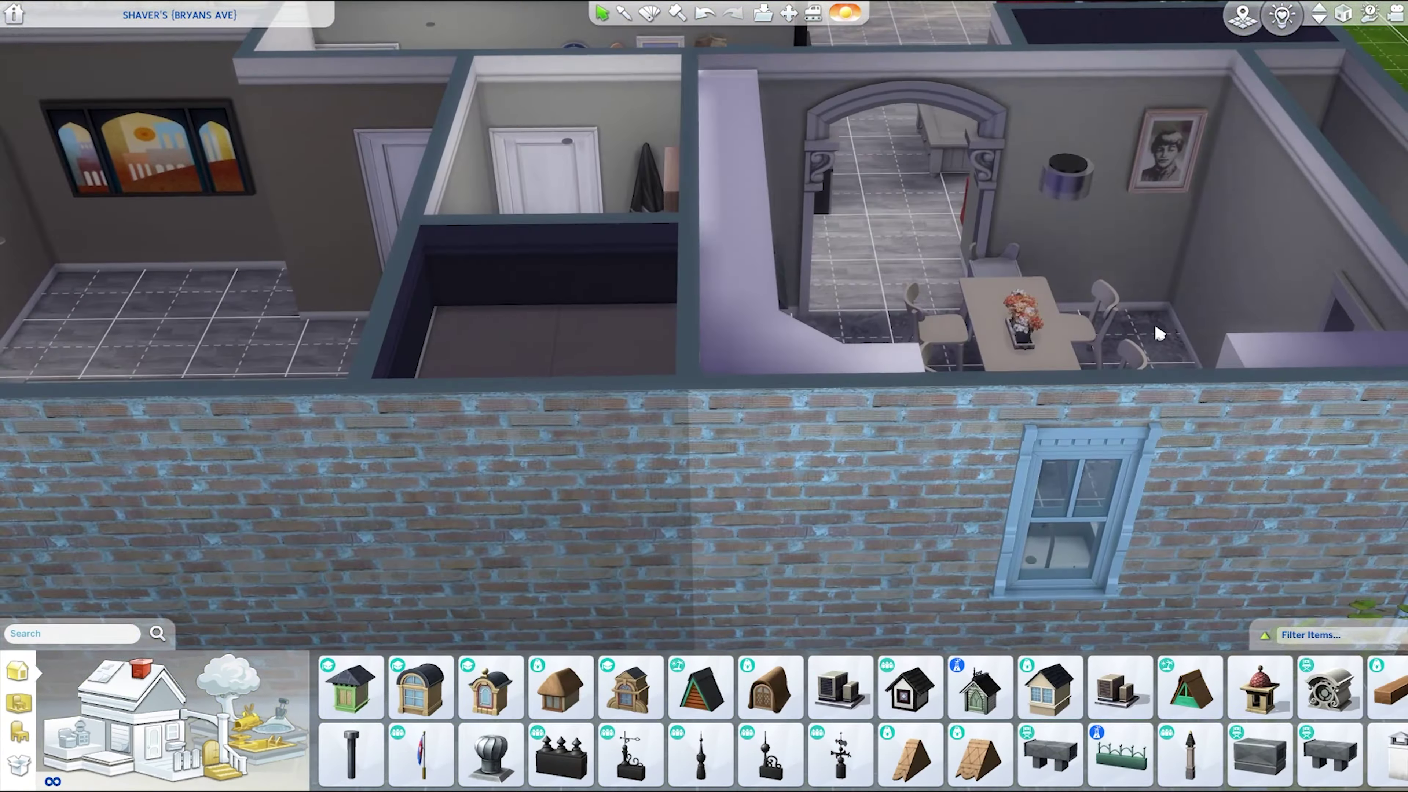
scroll(1158, 333, "up", 5)
left_click(1027, 566)
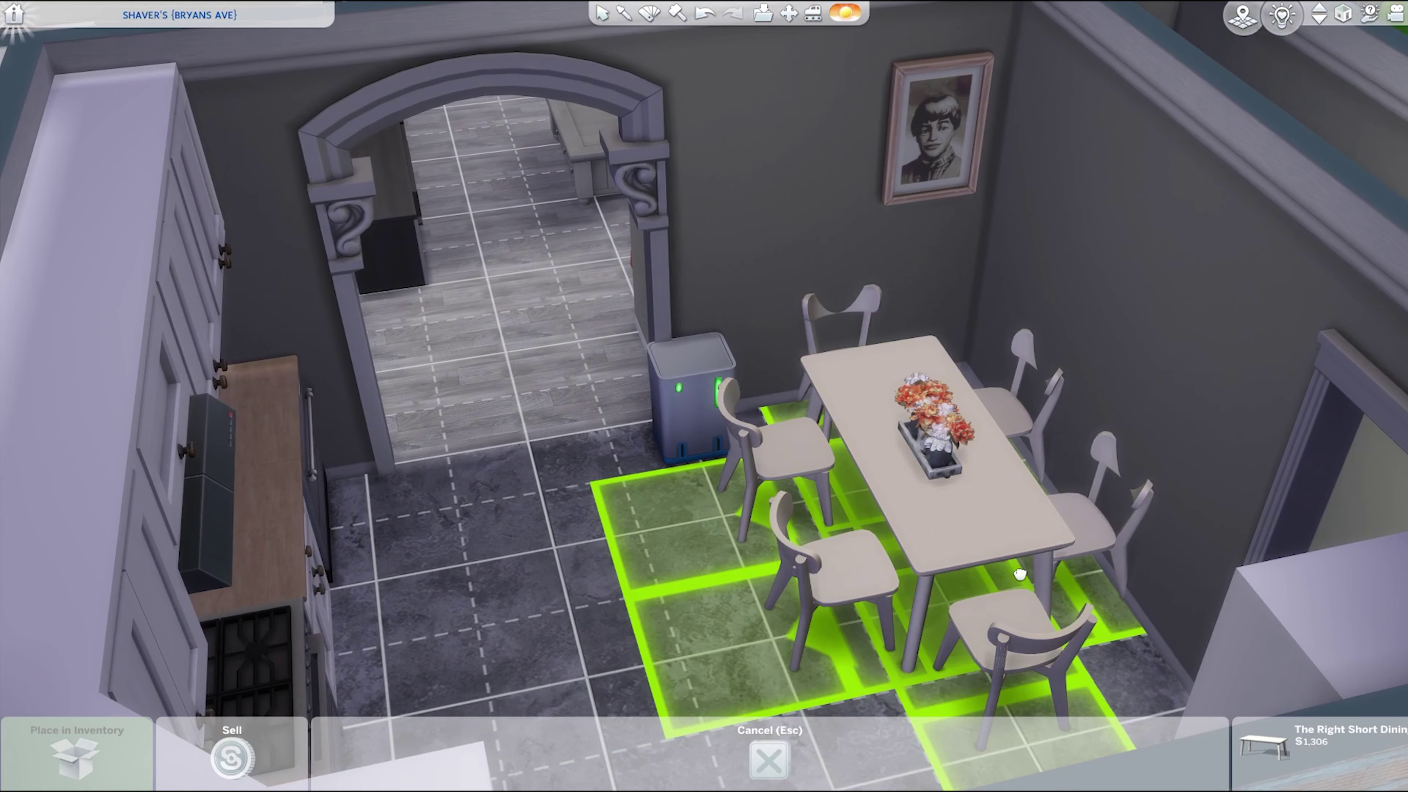
left_click(1027, 567)
scroll(1337, 442, "down", 3)
- On the basement level, outline a new room and place and reposition a staircase
left_click(1325, 22)
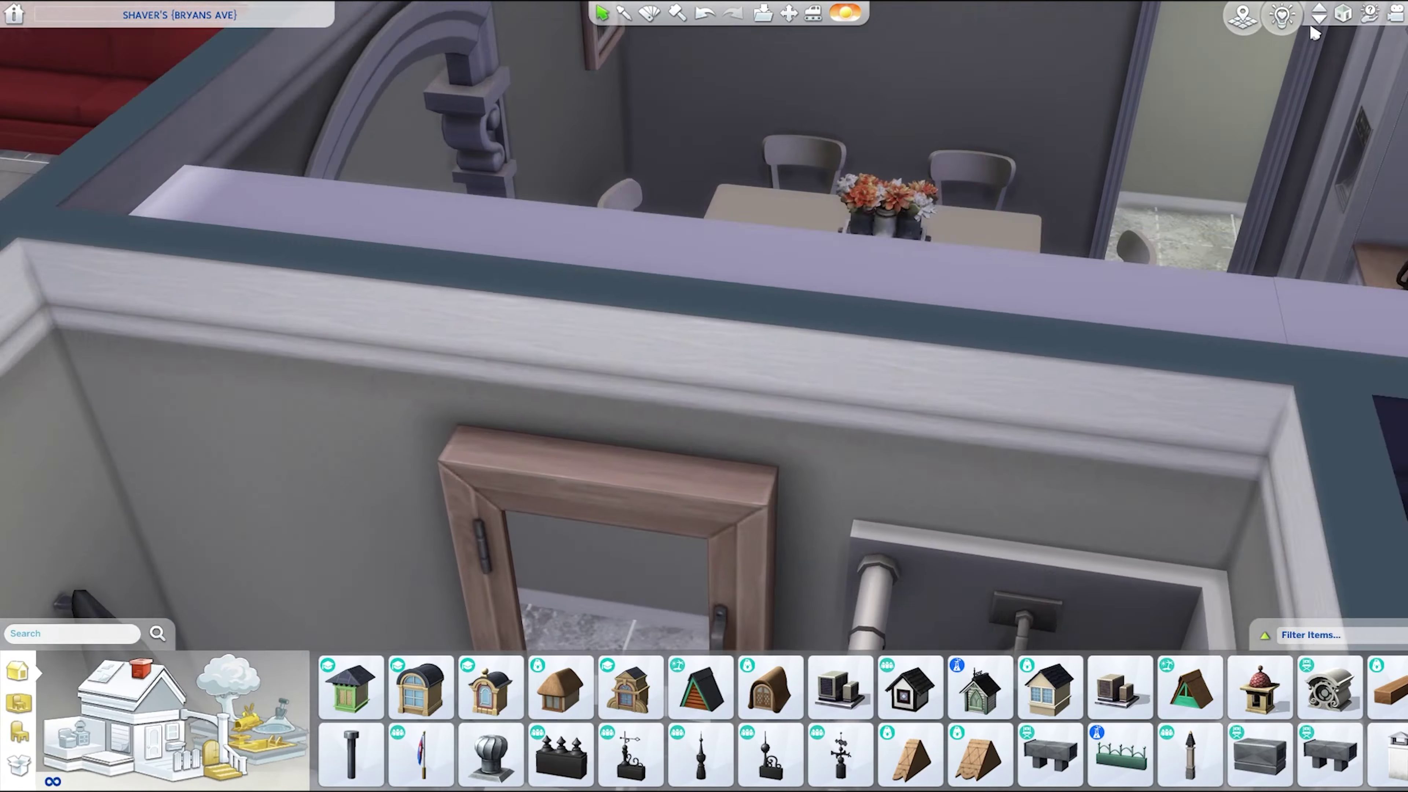
left_click_drag(283, 288, 1380, 259)
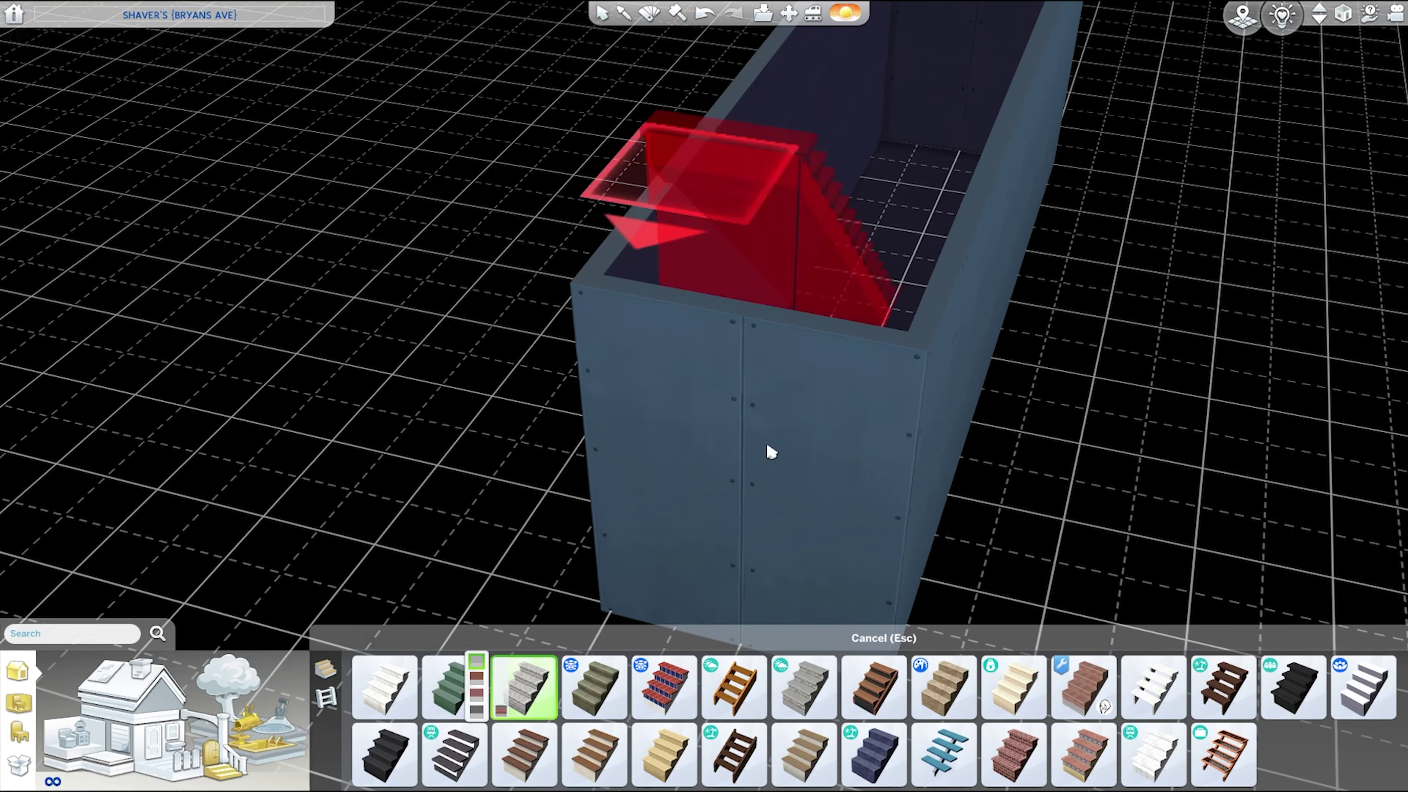
left_click(770, 452)
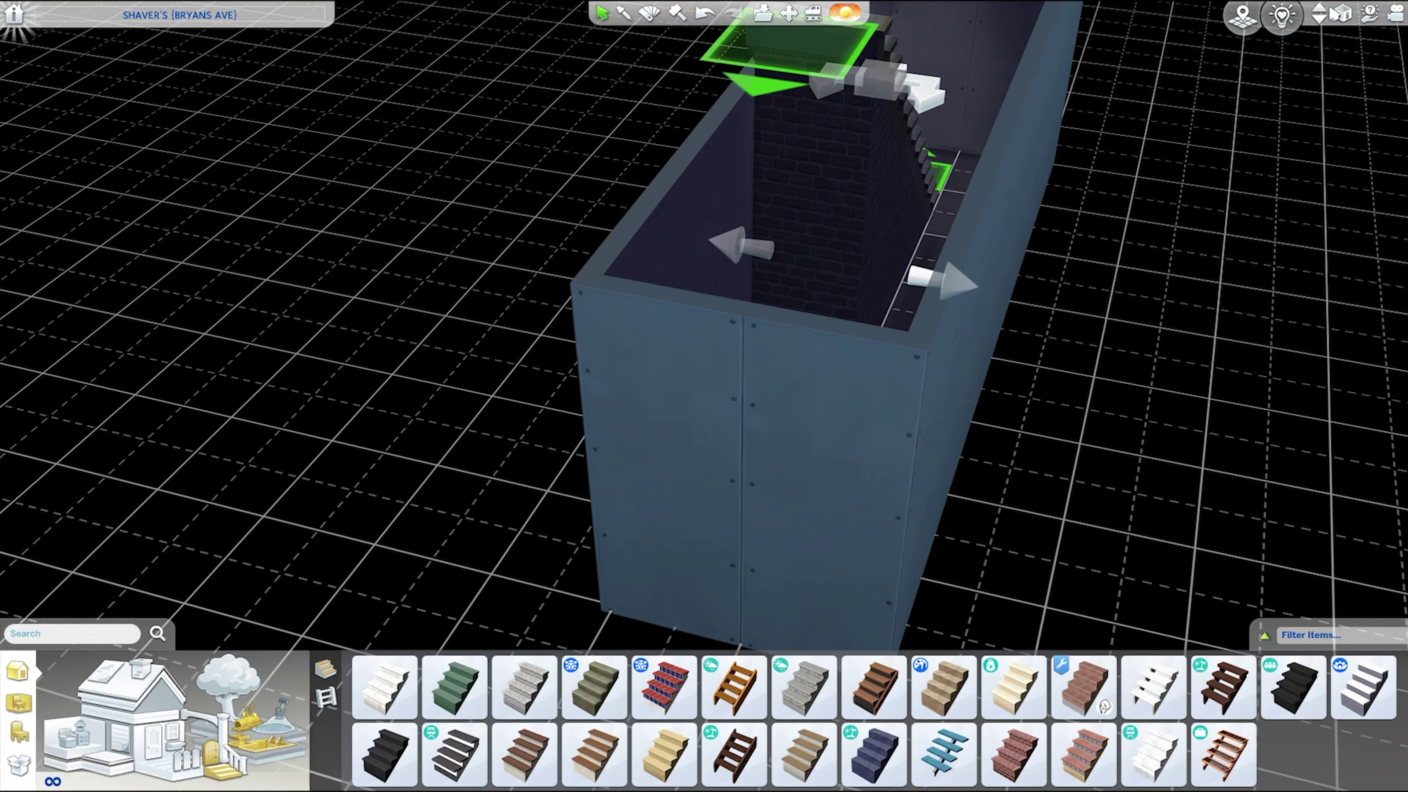
key("Page_Down")
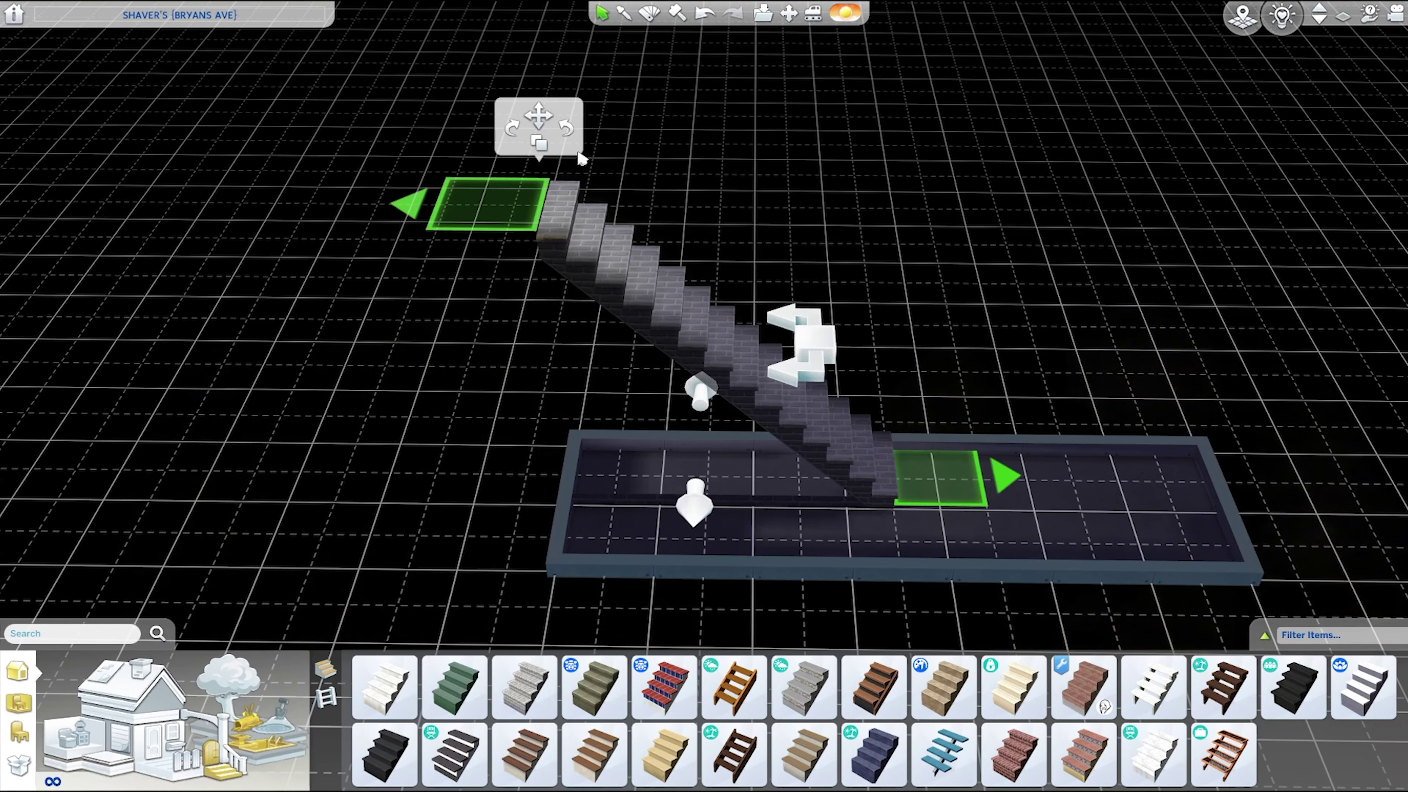
mouse_move(540, 126)
left_mouse_down()
mouse_move(757, 493)
mouse_move(654, 466)
left_mouse_up()
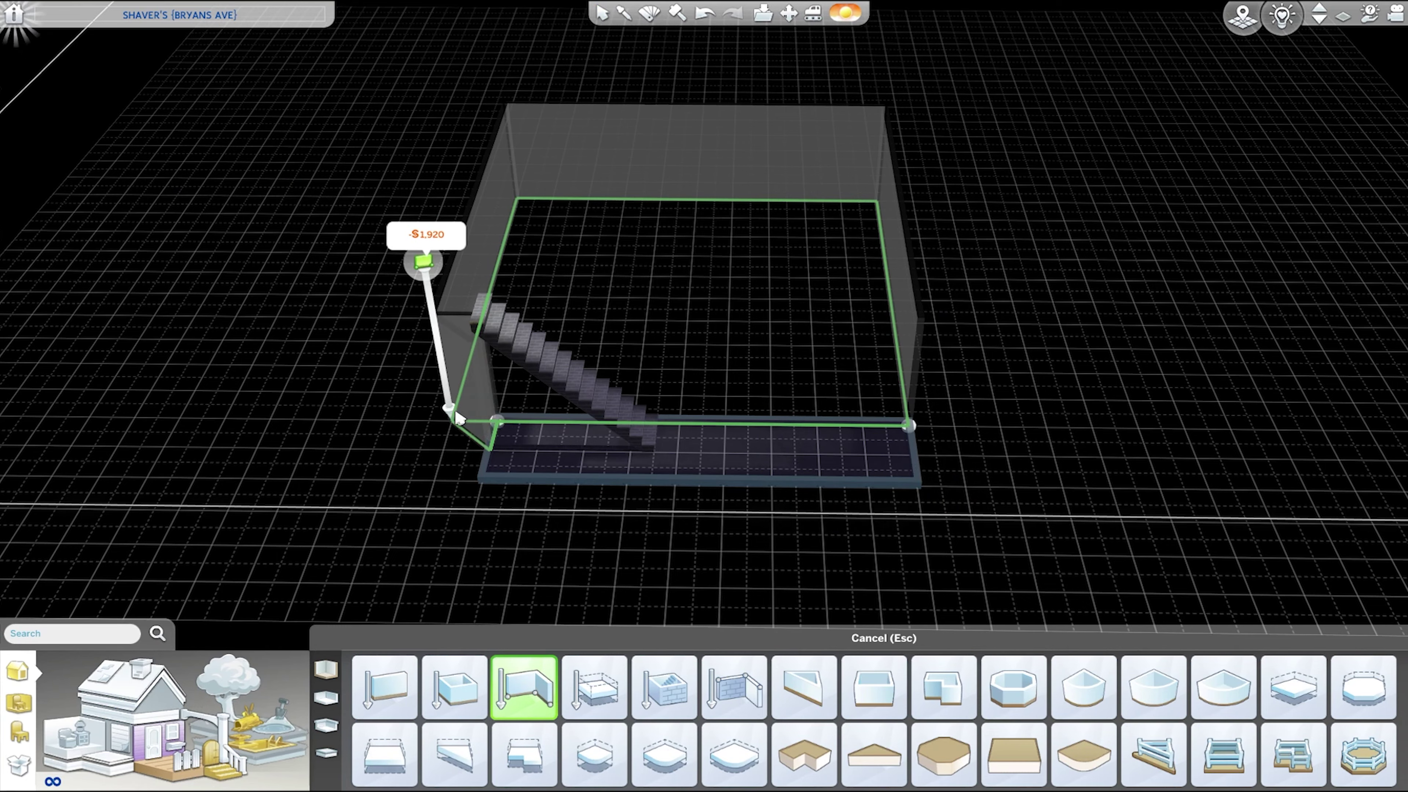
left_click_drag(456, 417, 456, 417)
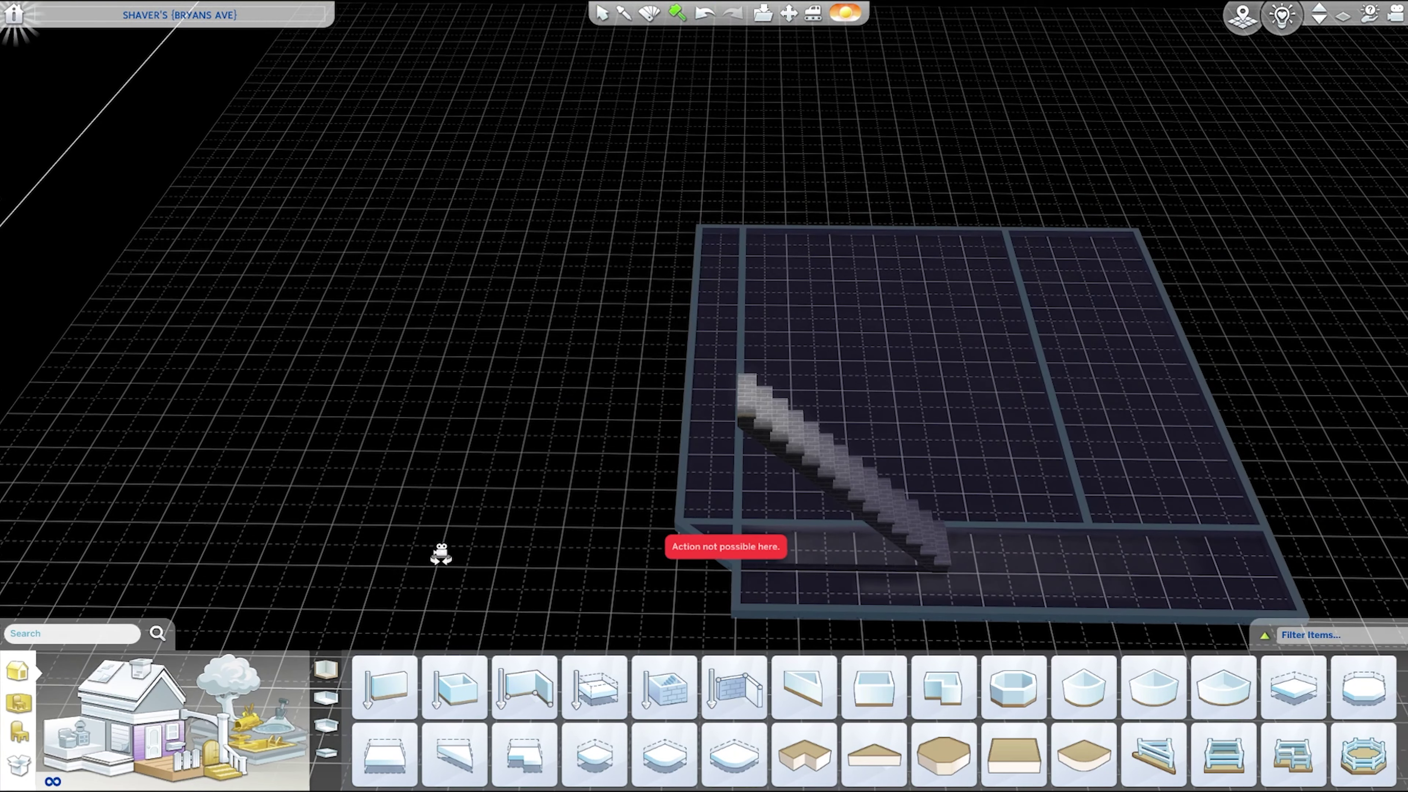
- Draw a dividing wall across the basement, then select the staircase and adjacent small room
left_click_drag(824, 509, 441, 553)
scroll(792, 556, "up", 2)
key("period")
scroll(946, 465, "up", 2)
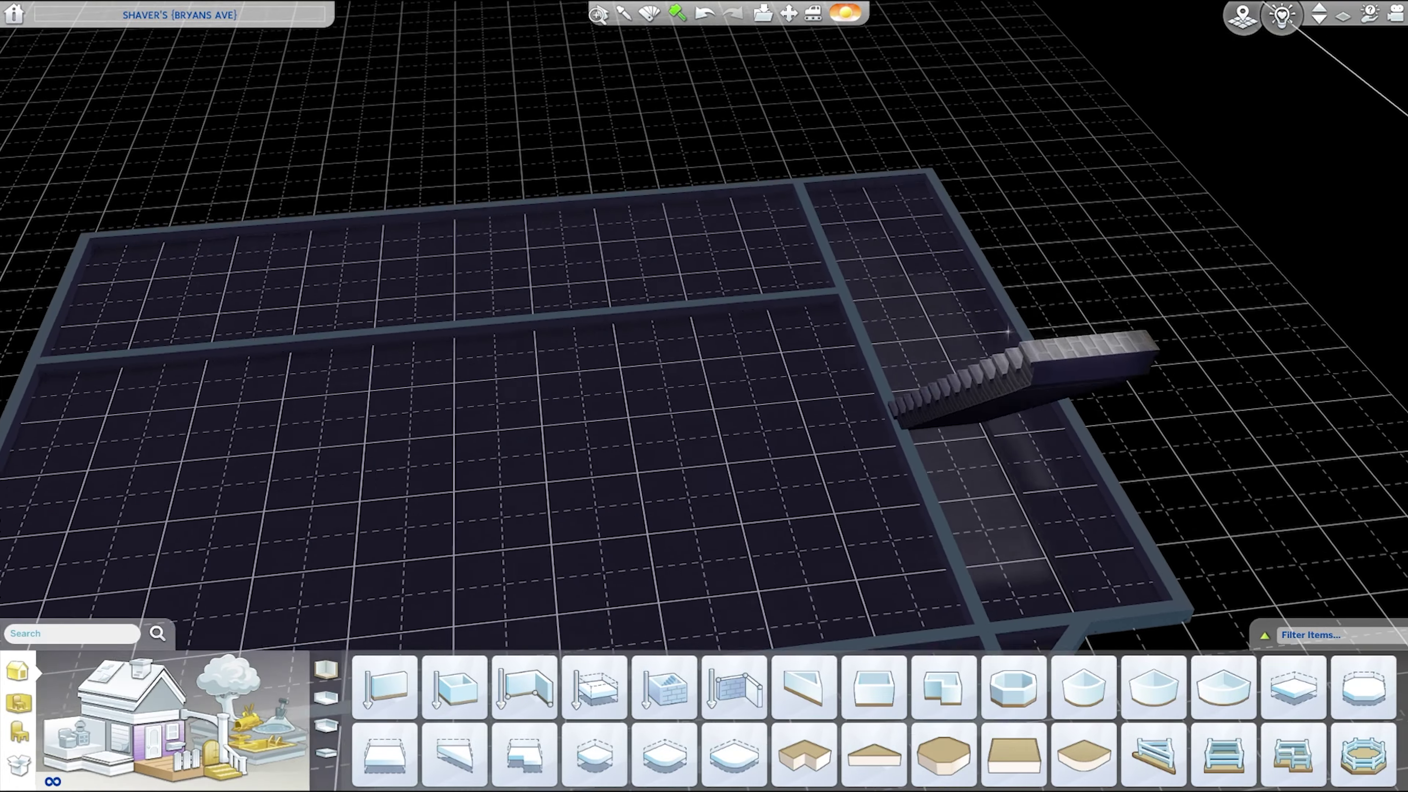
left_click(598, 14)
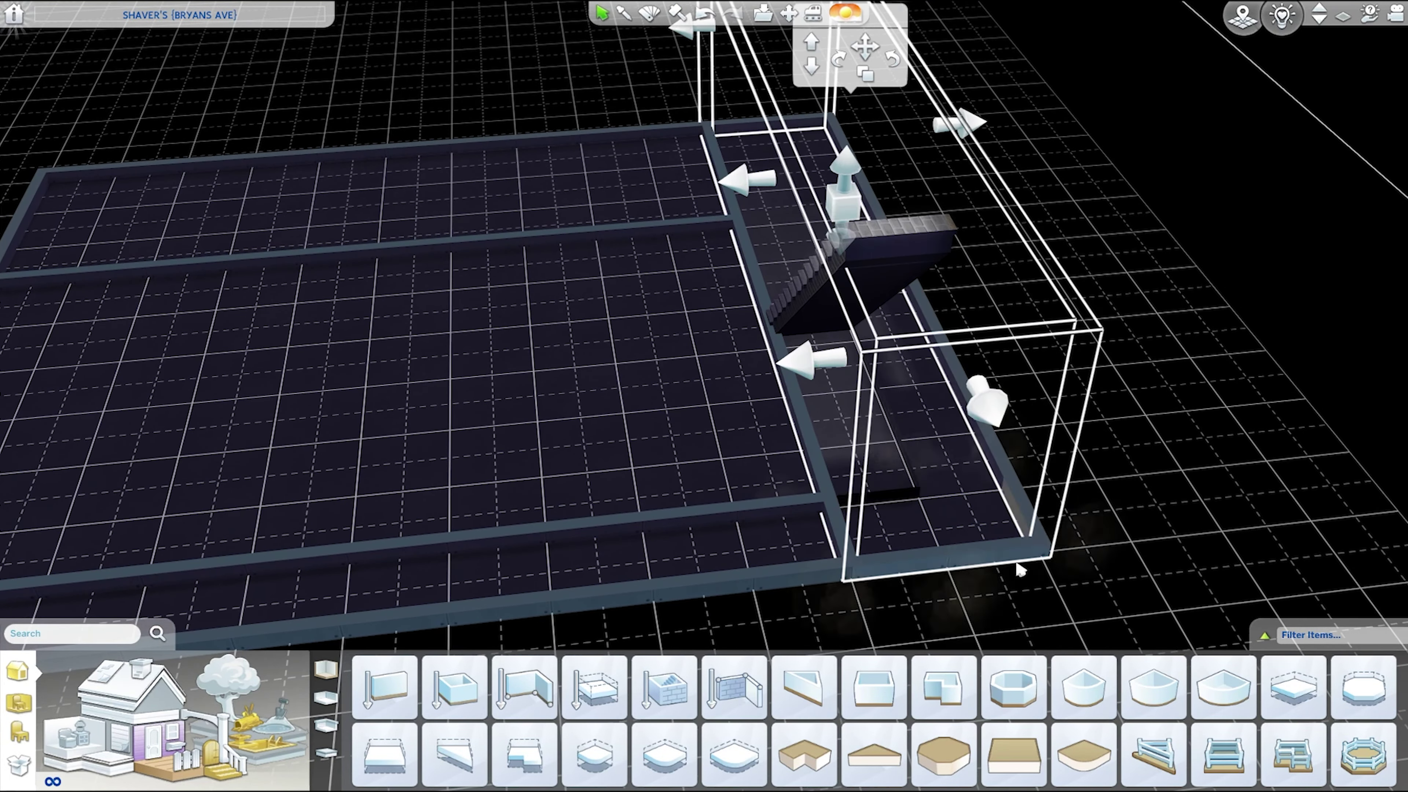
left_click(1064, 348)
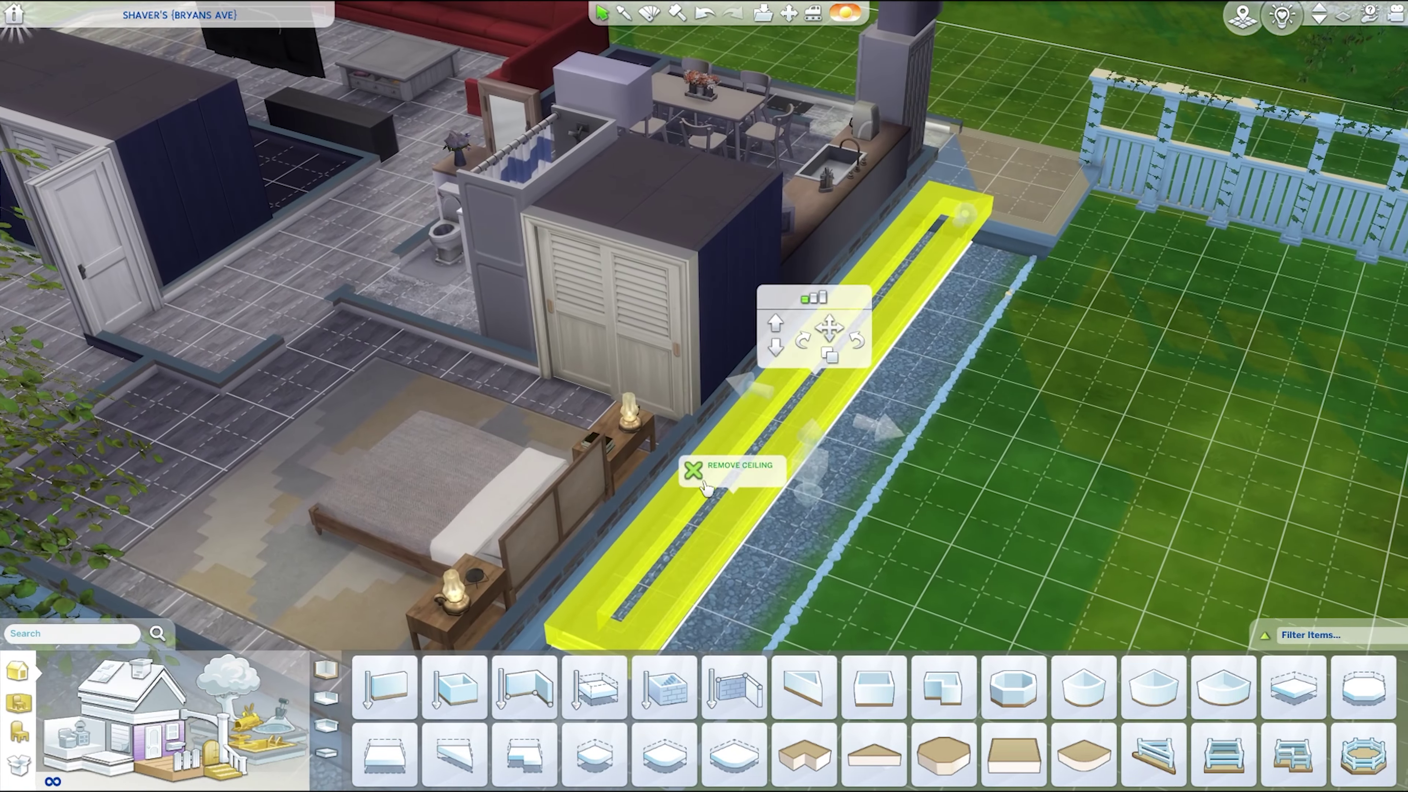
- Remove the ceiling over the sunken stair strip and select the corner platform area
left_click(705, 487)
left_click(1053, 238)
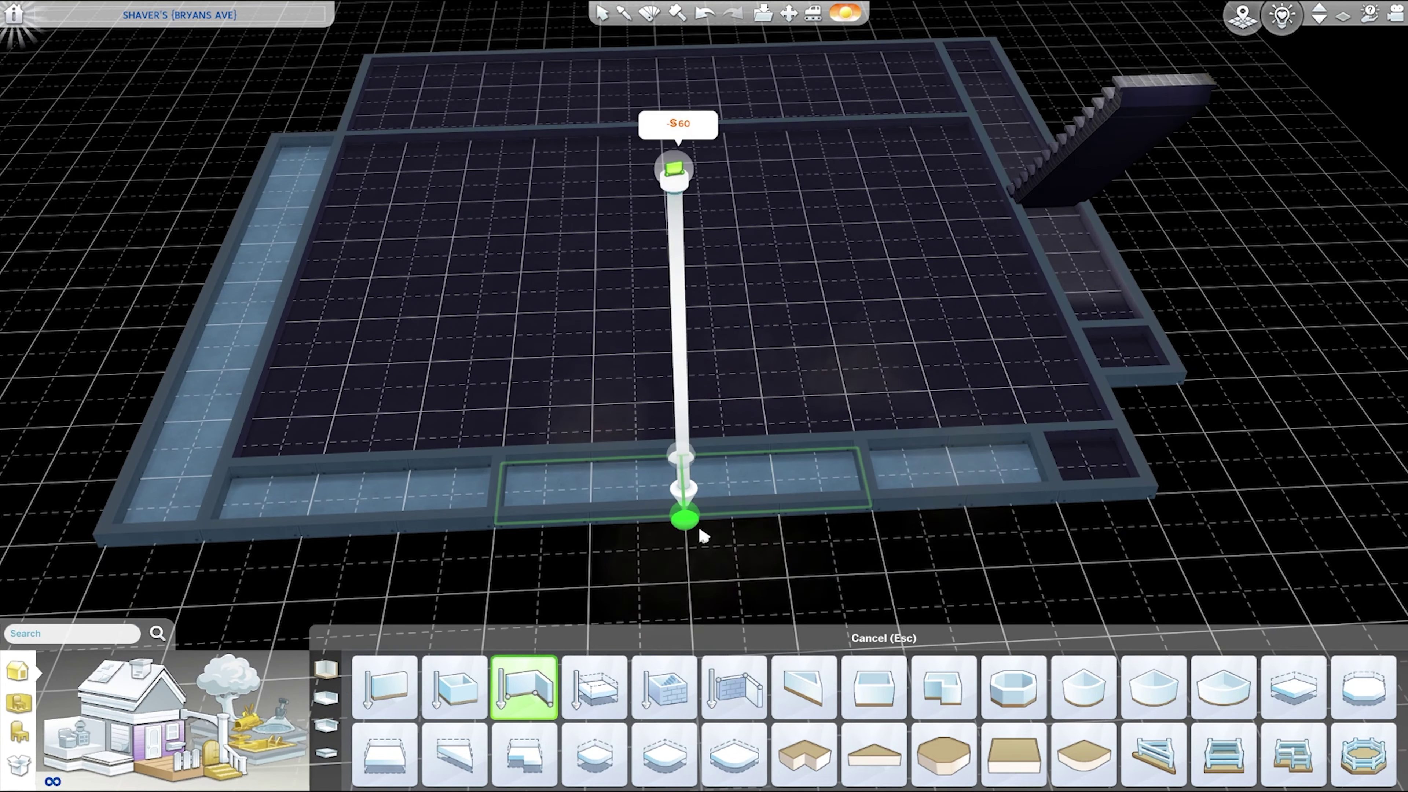
scroll(557, 392, "up", 3)
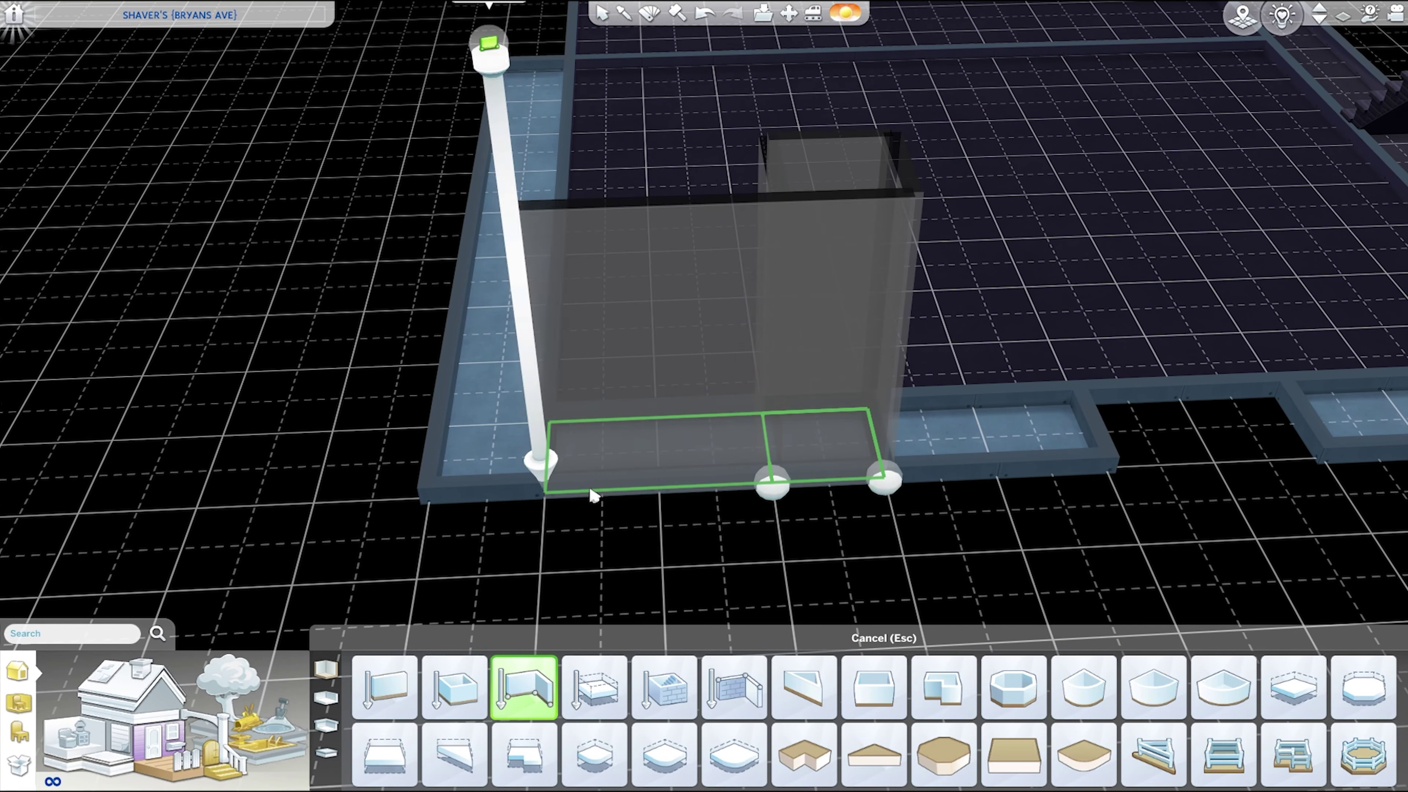
key("Escape")
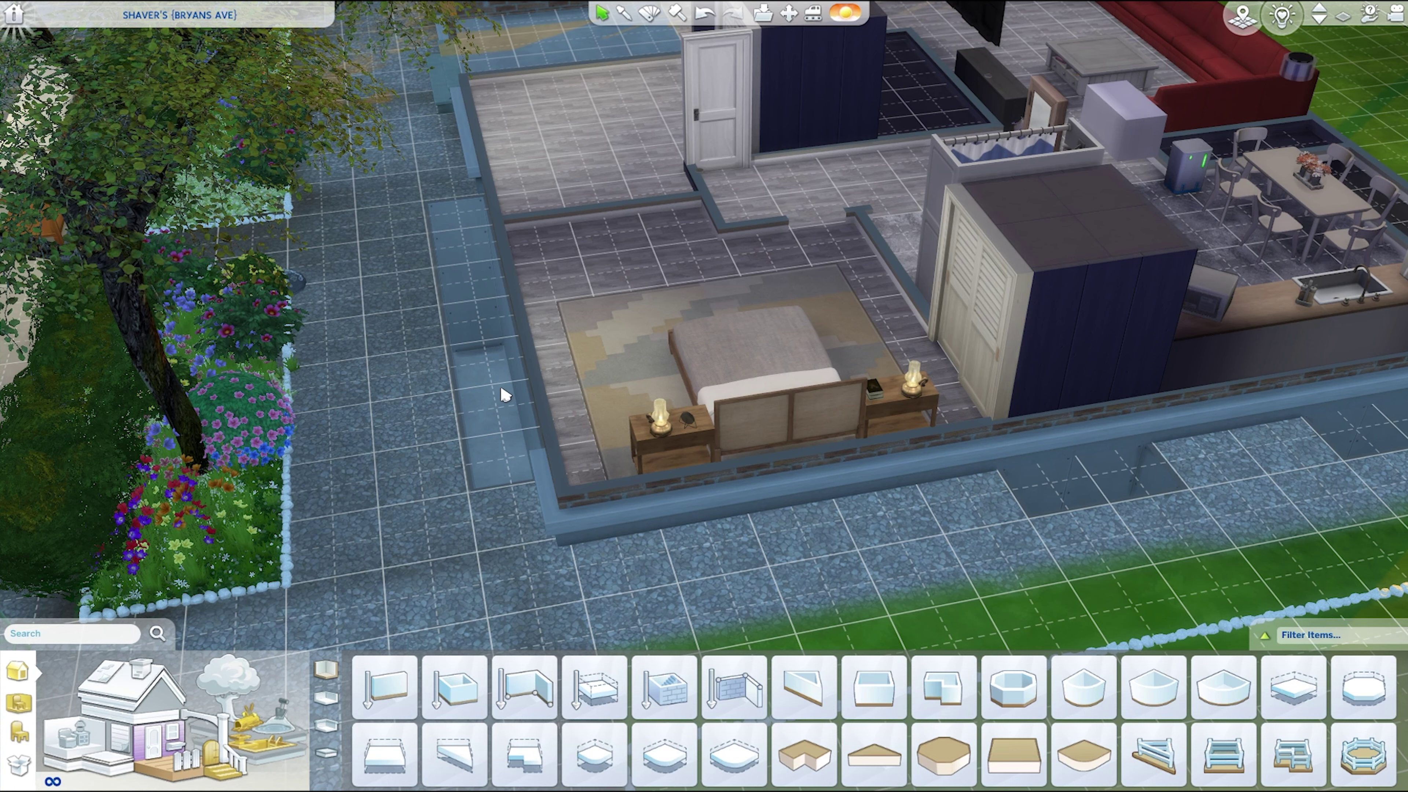
- Browse the stone and grass terrain paints, then eyedrop the pebble border edging
scroll(704, 333, "down", 5)
left_click(272, 721)
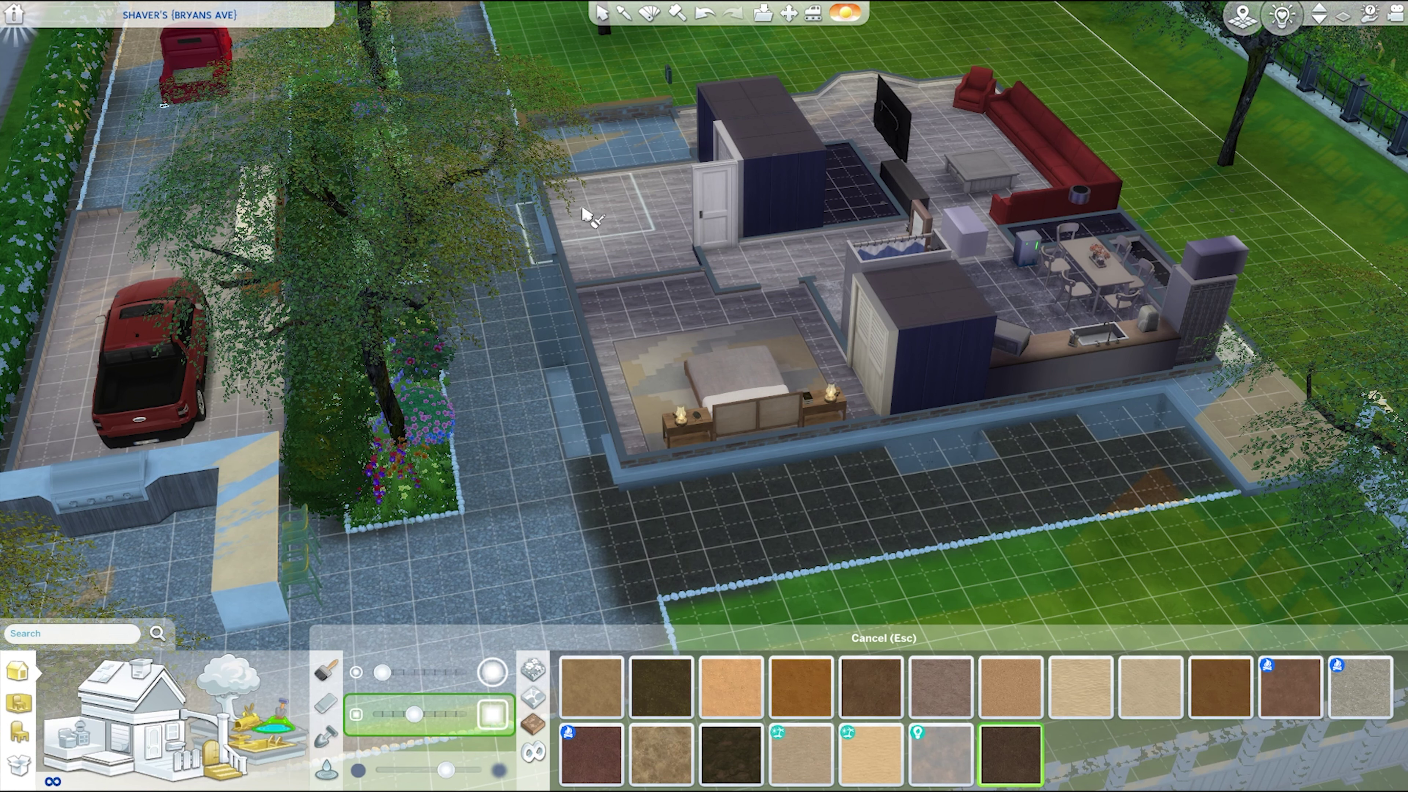
key("comma")
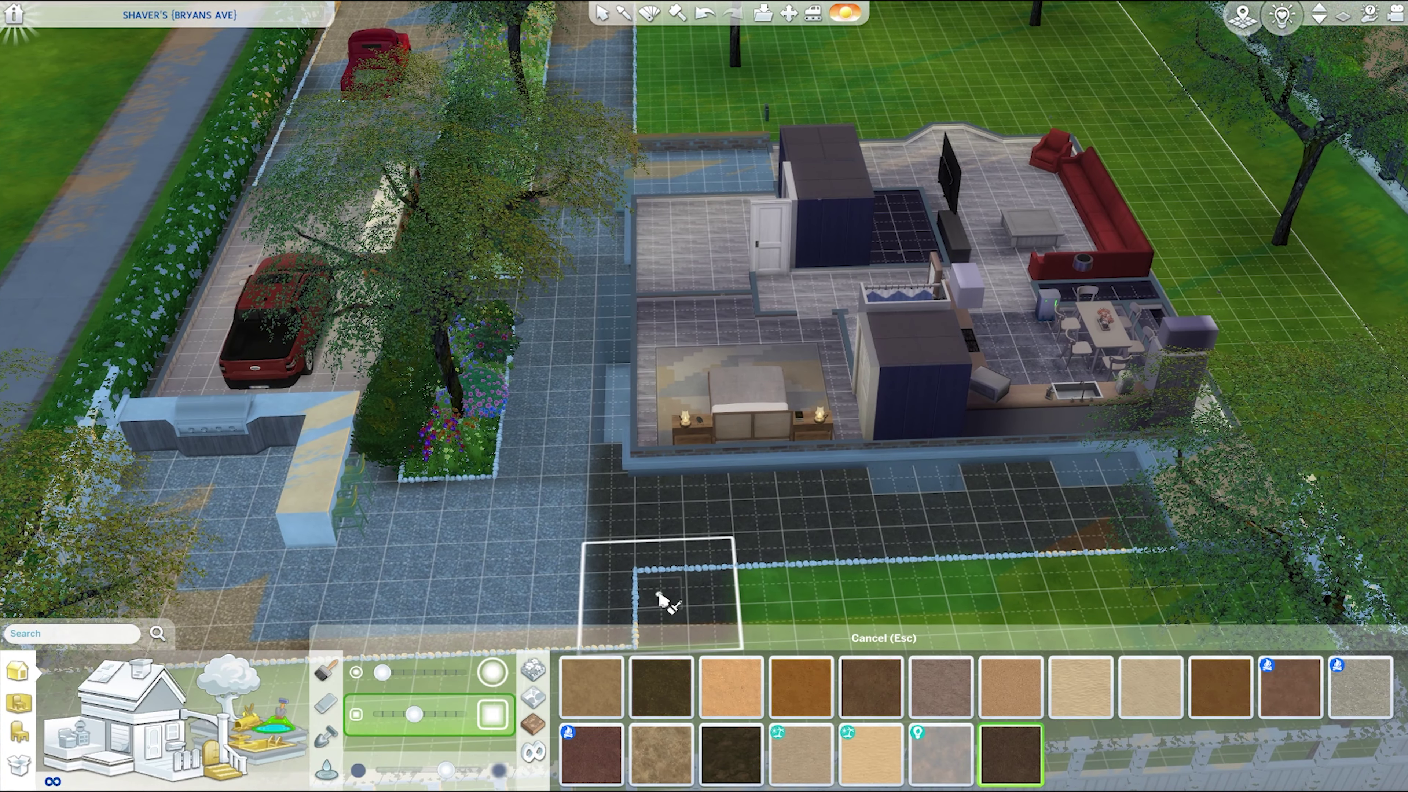
left_click(533, 724)
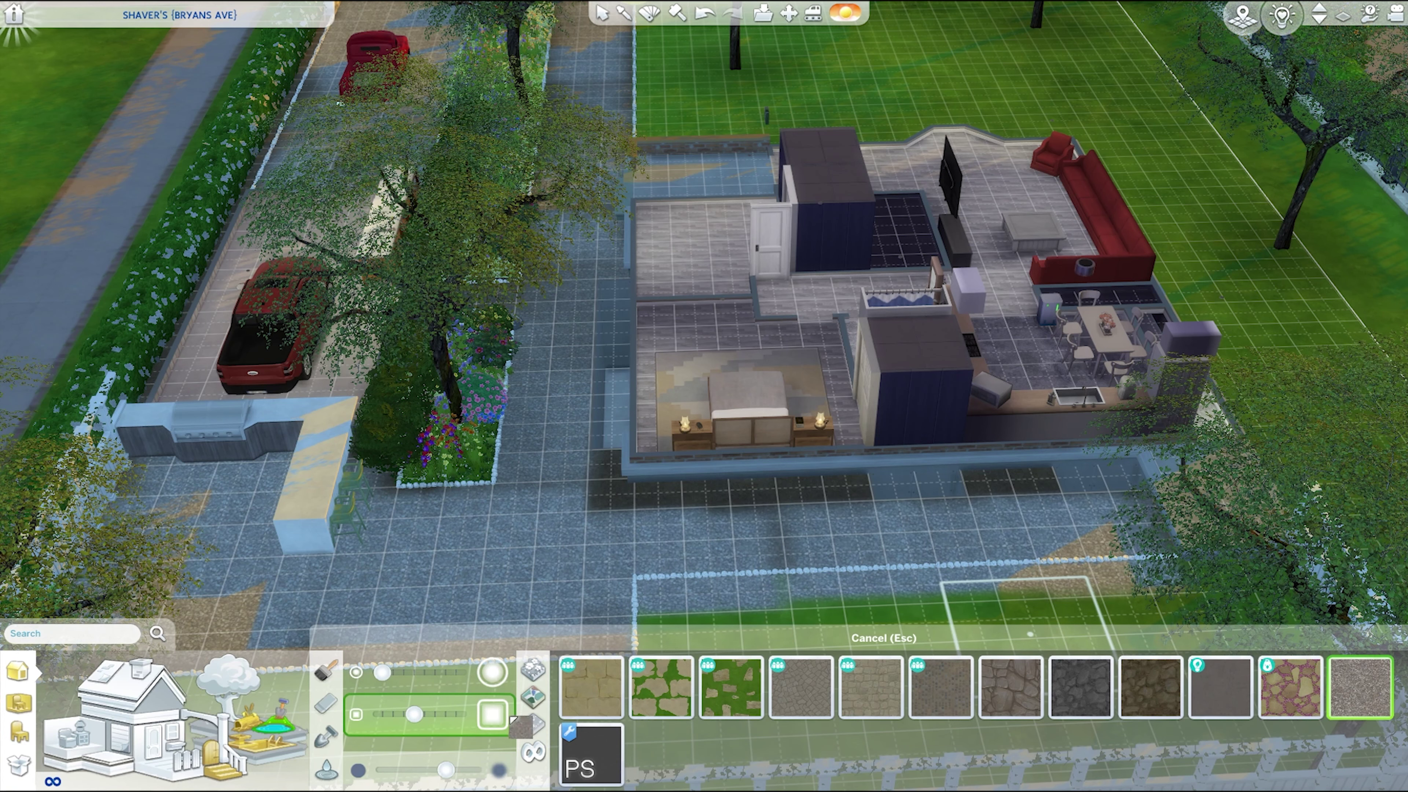
key("ctrl")
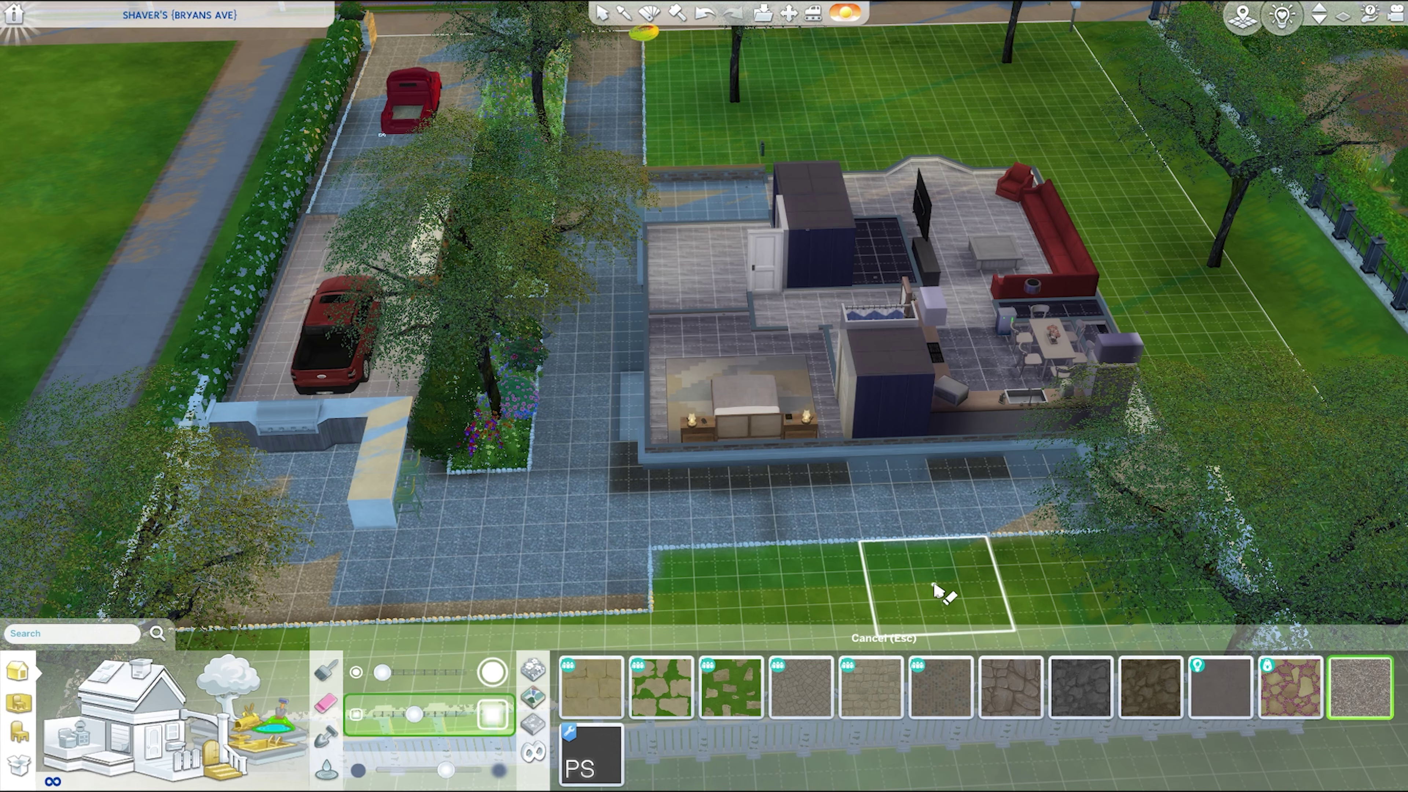
key("e")
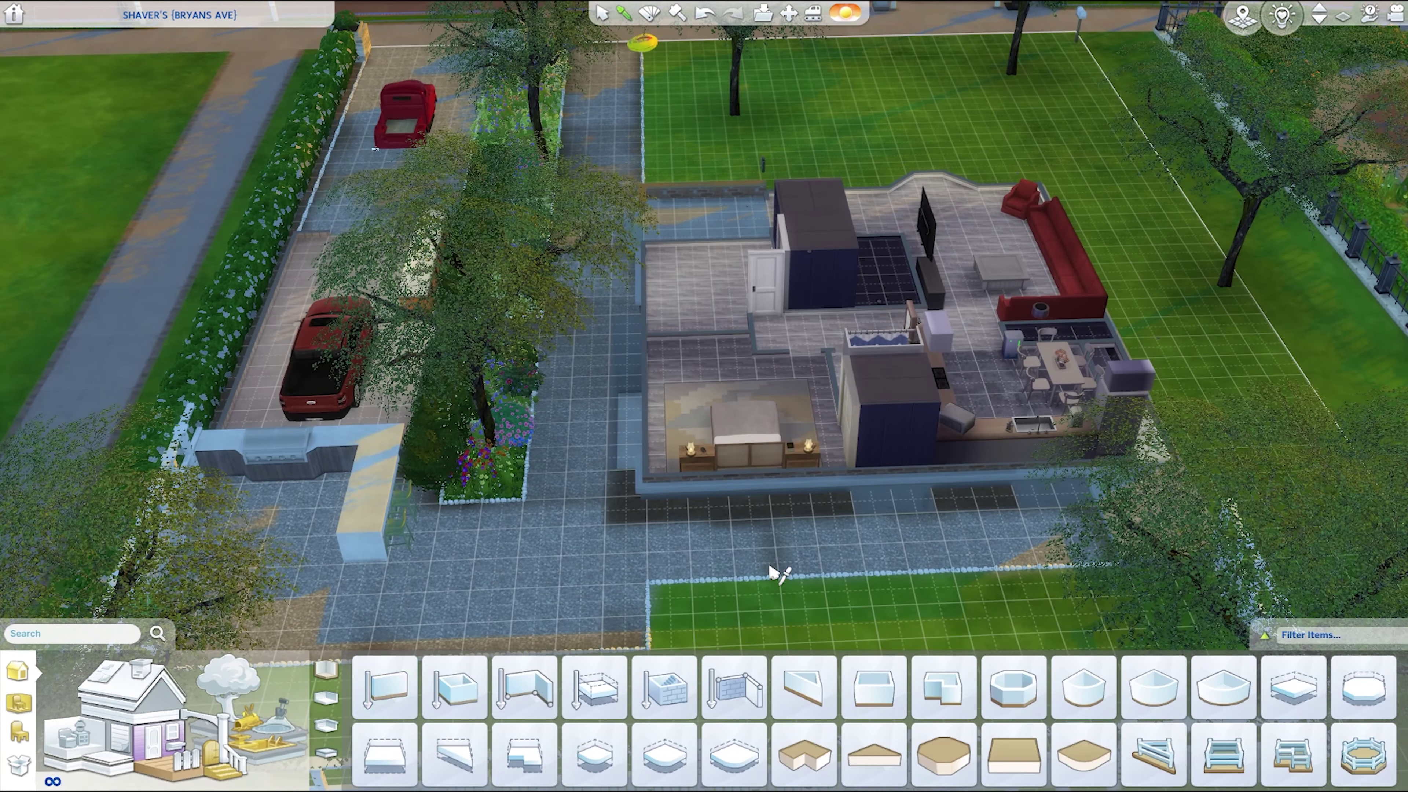
left_click(770, 571)
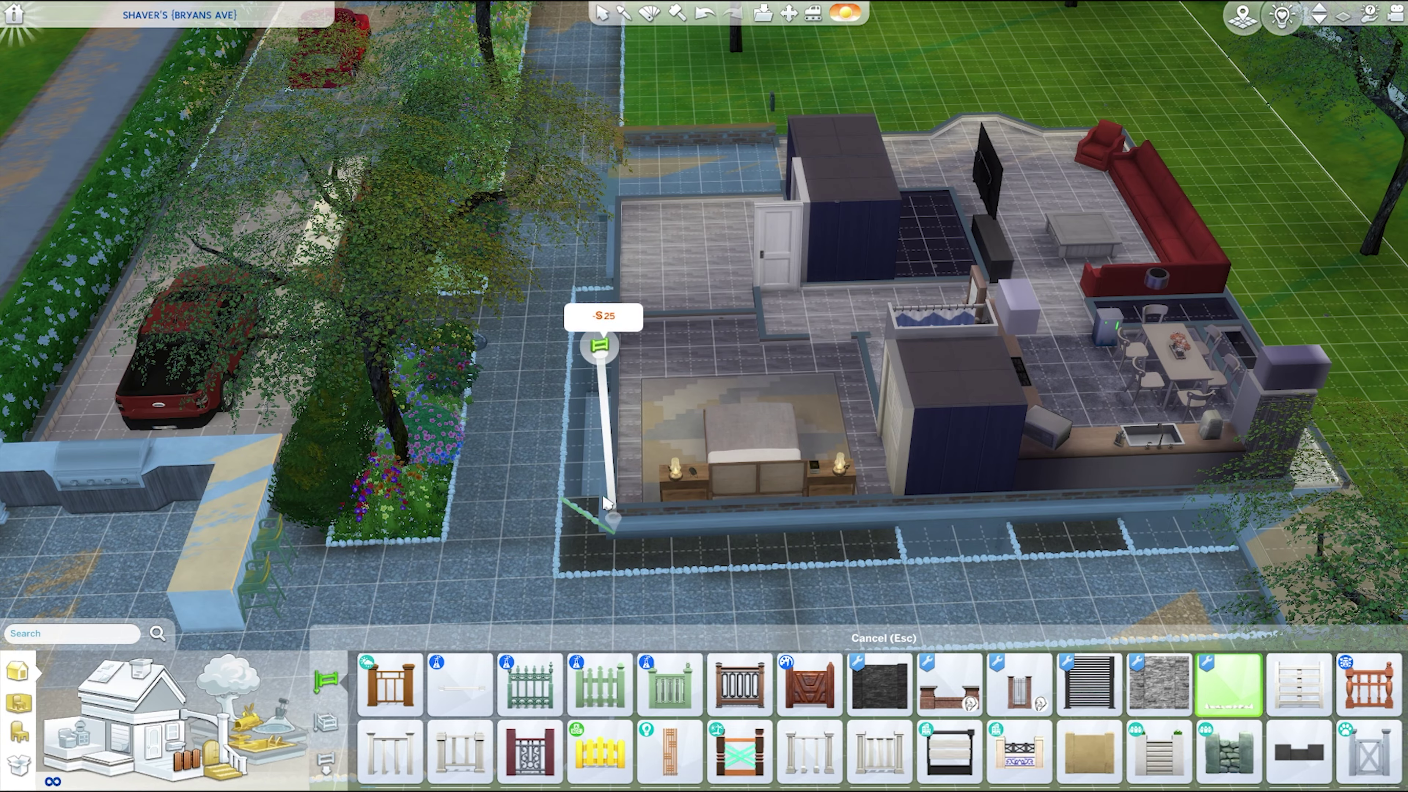
- Sample the brick finish from the foundation, then cancel painting it
key("q")
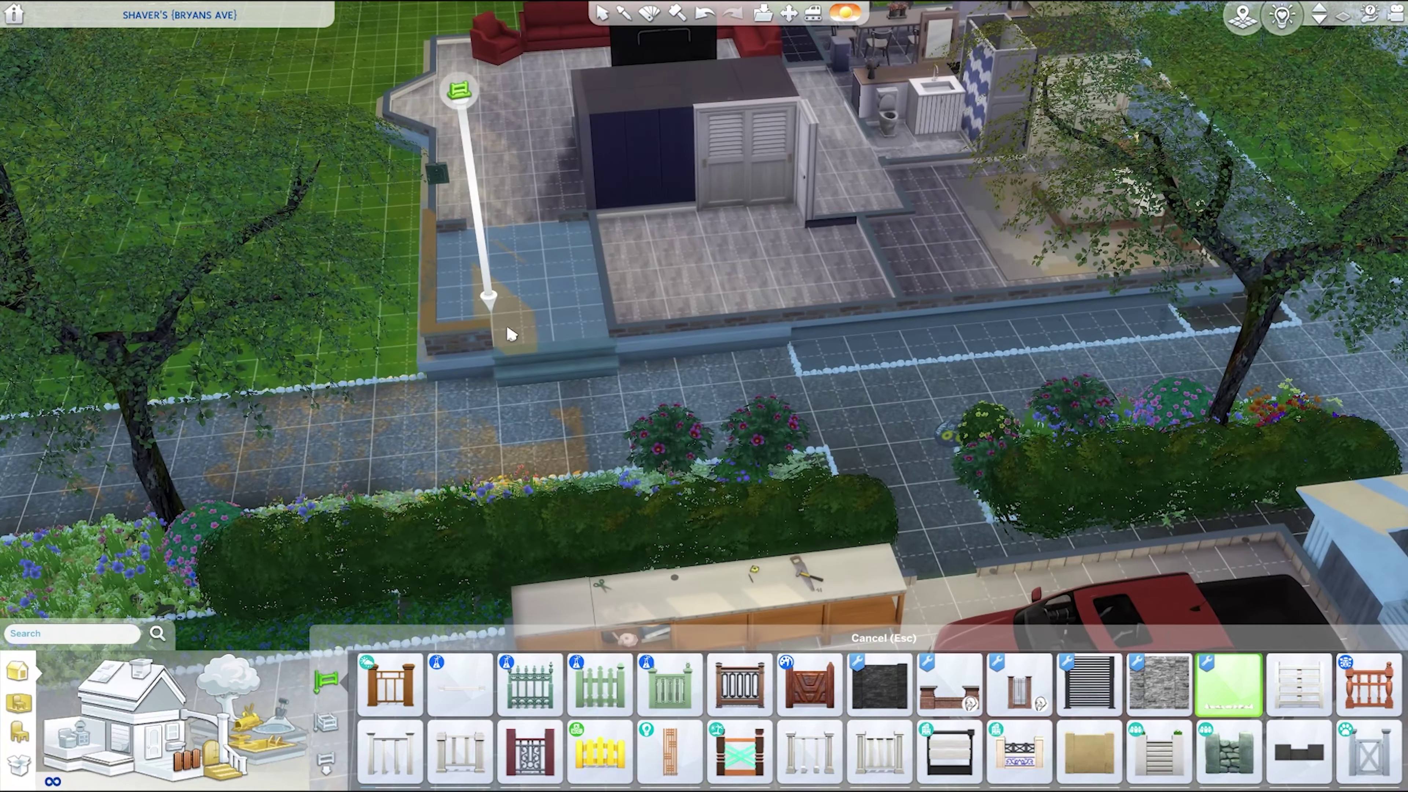
key("e")
left_click(974, 293)
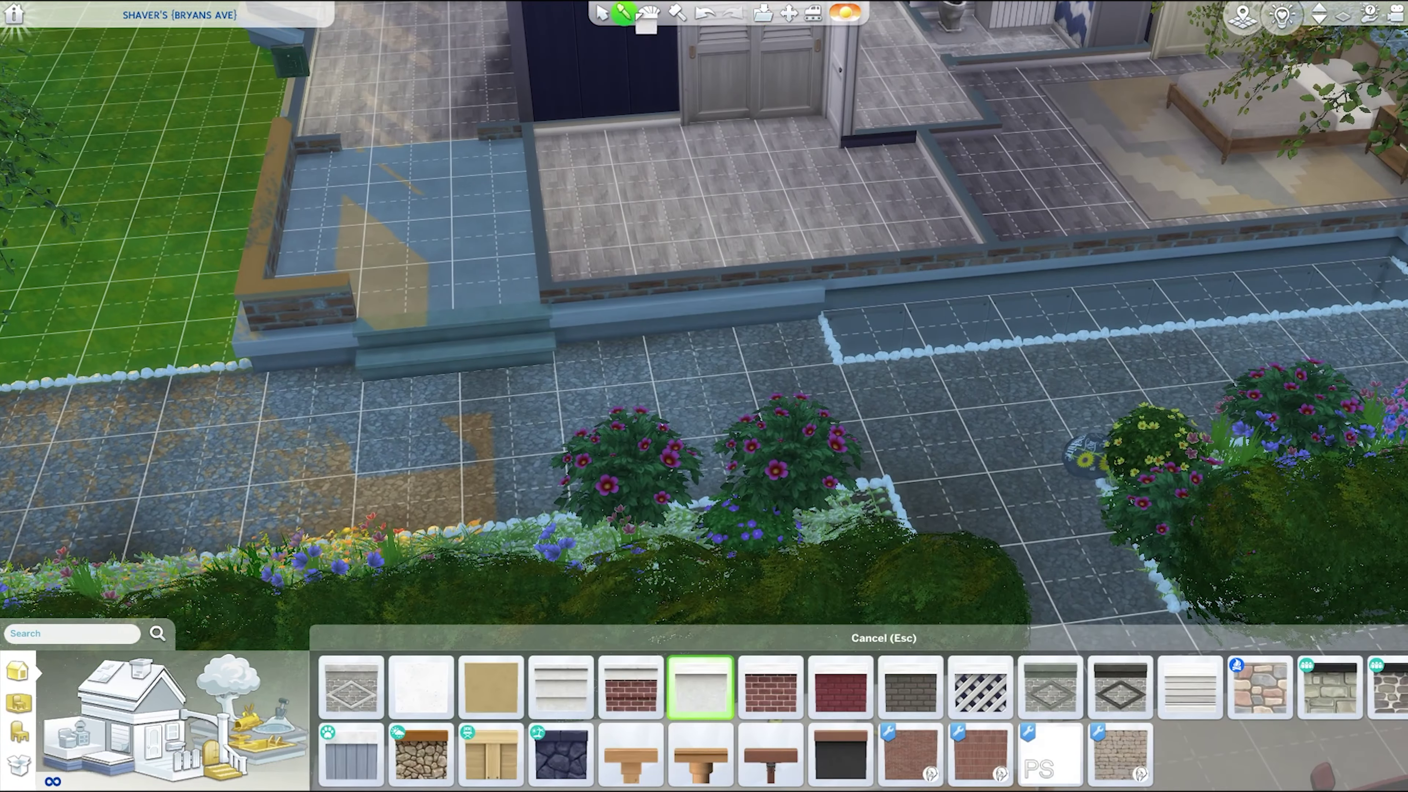
key("q")
scroll(1021, 384, "up", 5)
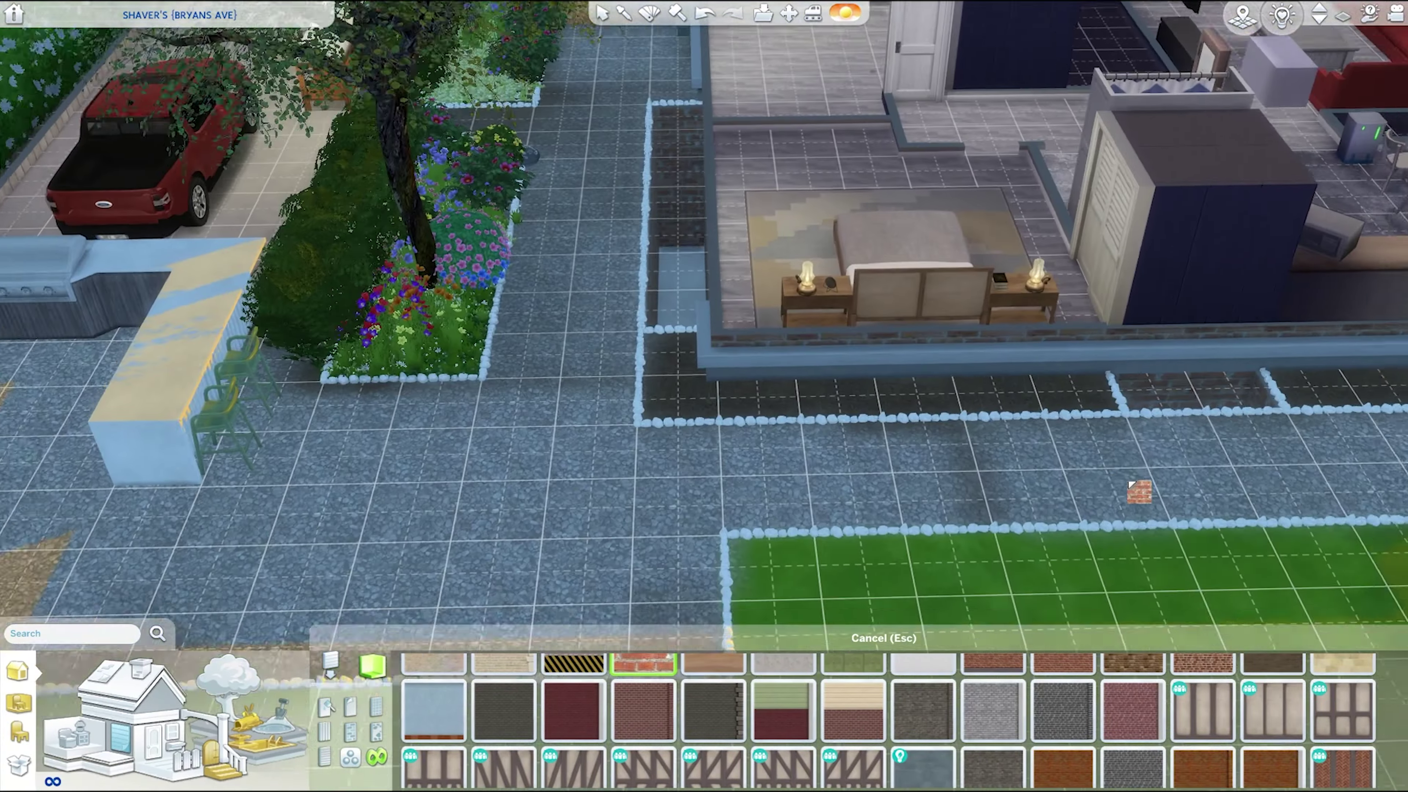
key("Escape")
- On the basement level, draw a wall dividing the basement
key("Page_Down")
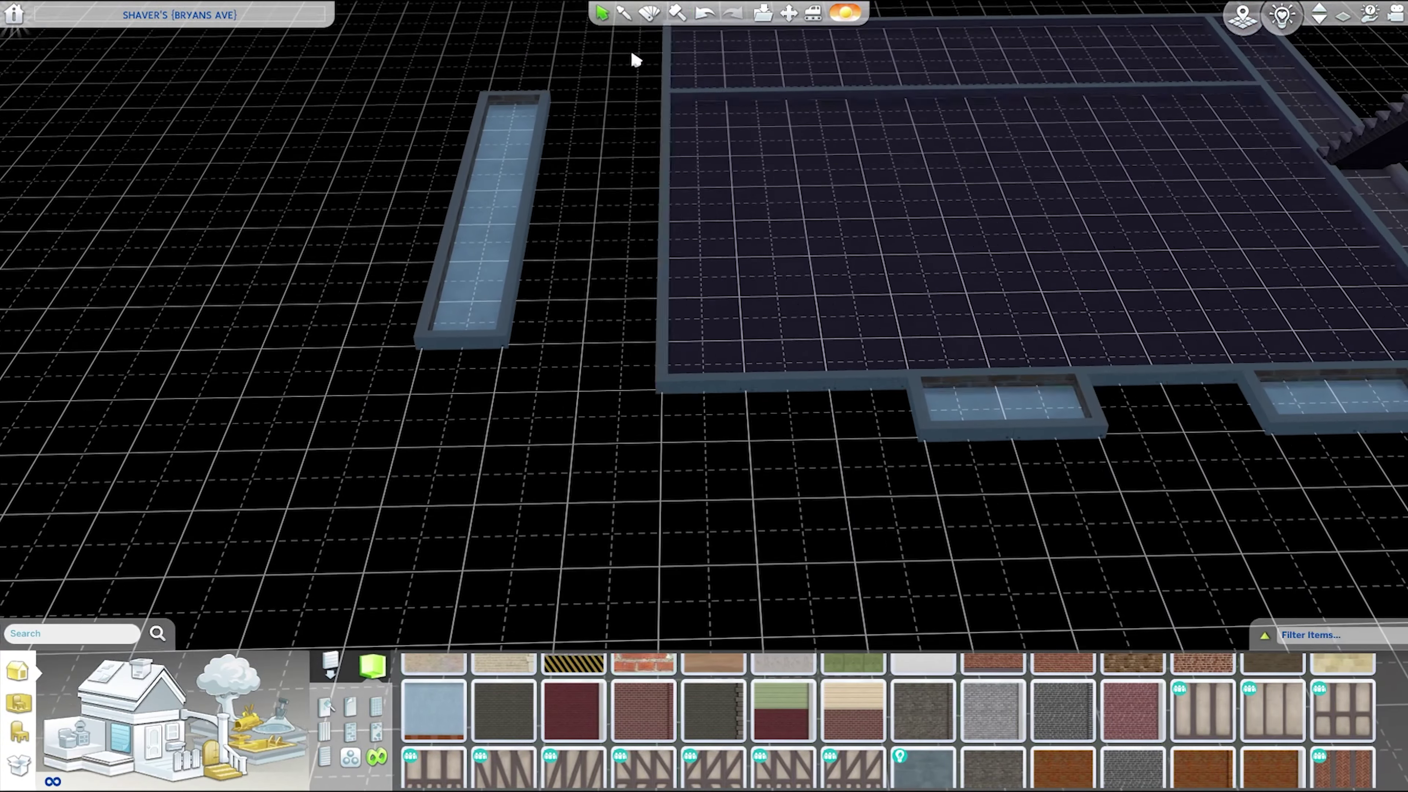
scroll(562, 519, "down", 3)
key("a")
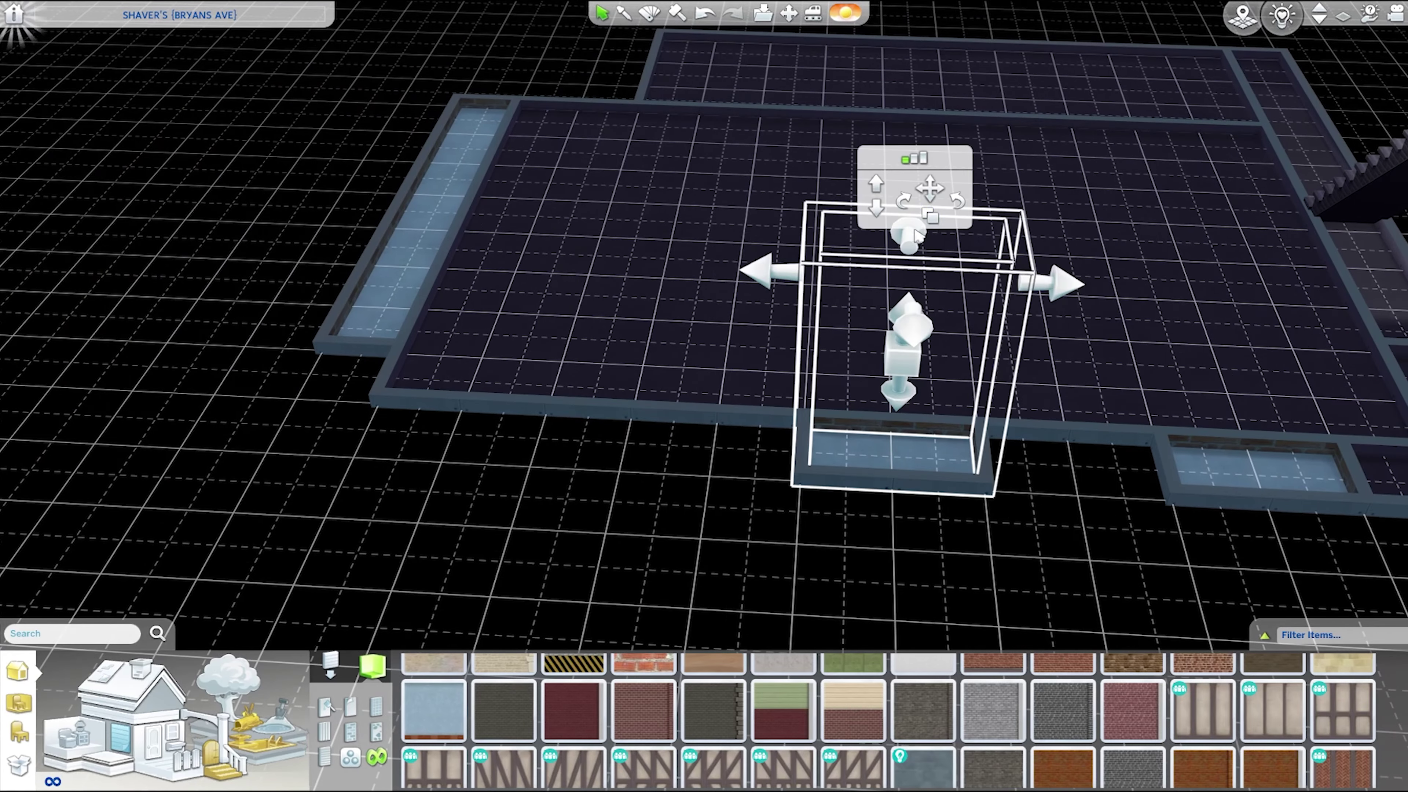
key("d")
key("Escape")
scroll(988, 542, "up", 3)
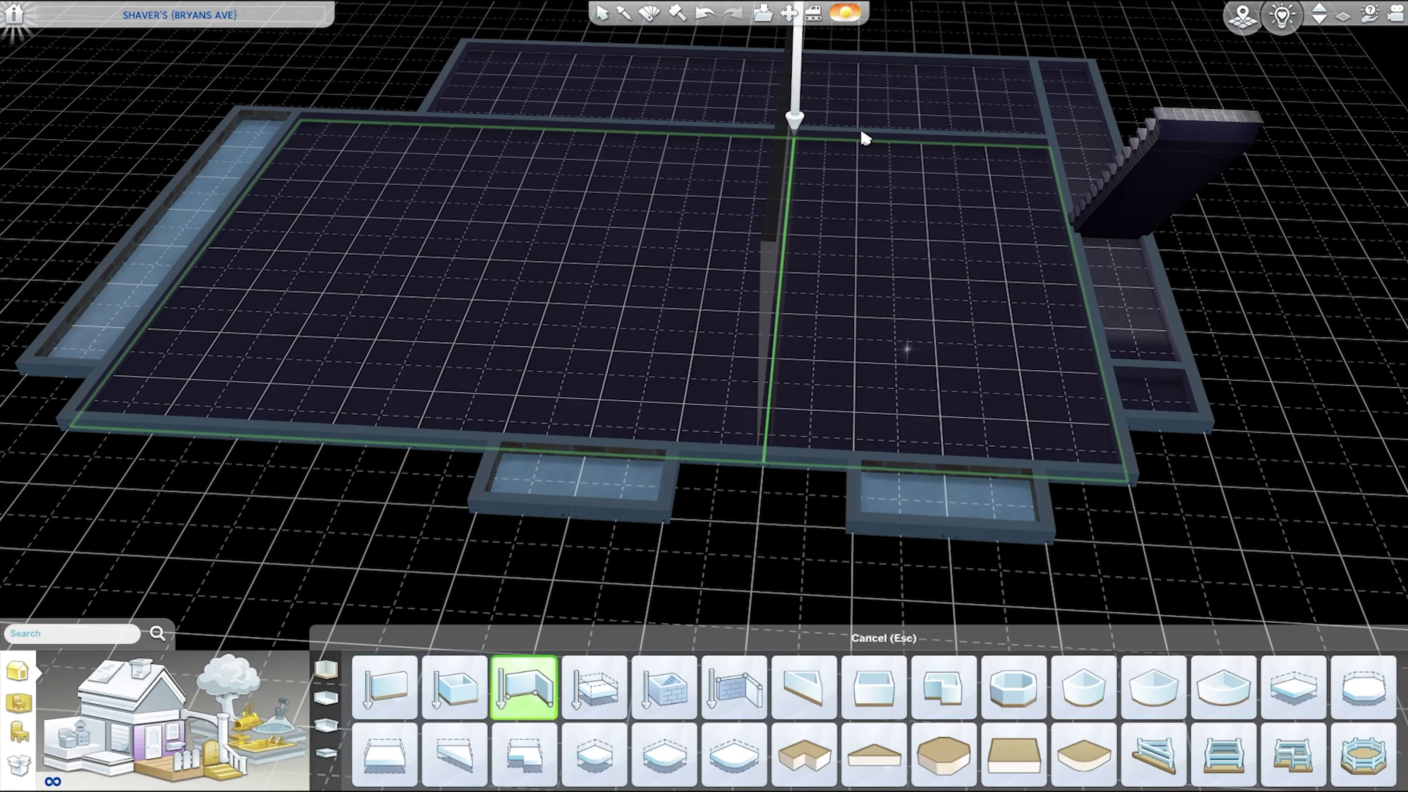
left_click(863, 138)
key("Escape")
- Raise the walls to full height and place a window on a basement wall
scroll(637, 84, "down", 5)
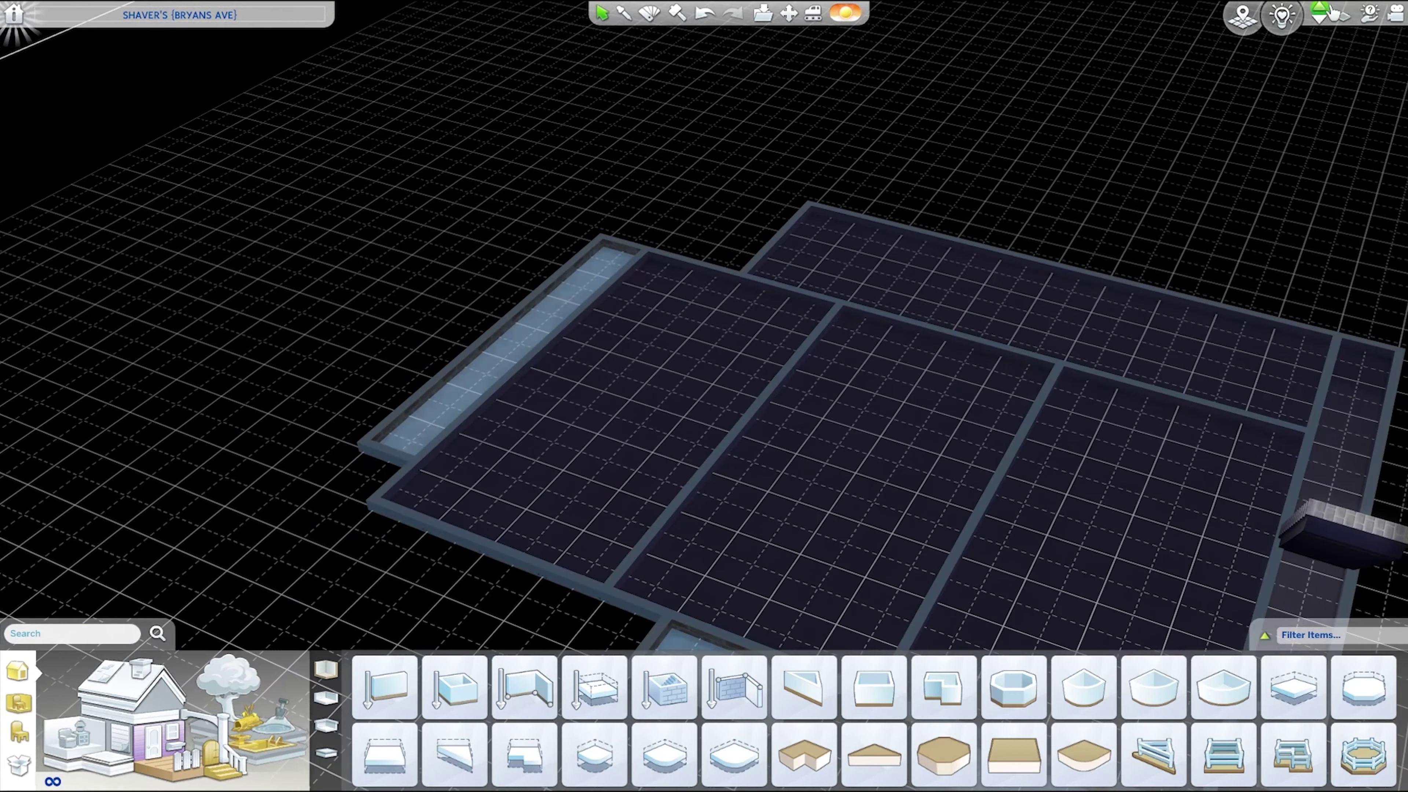
key("Home")
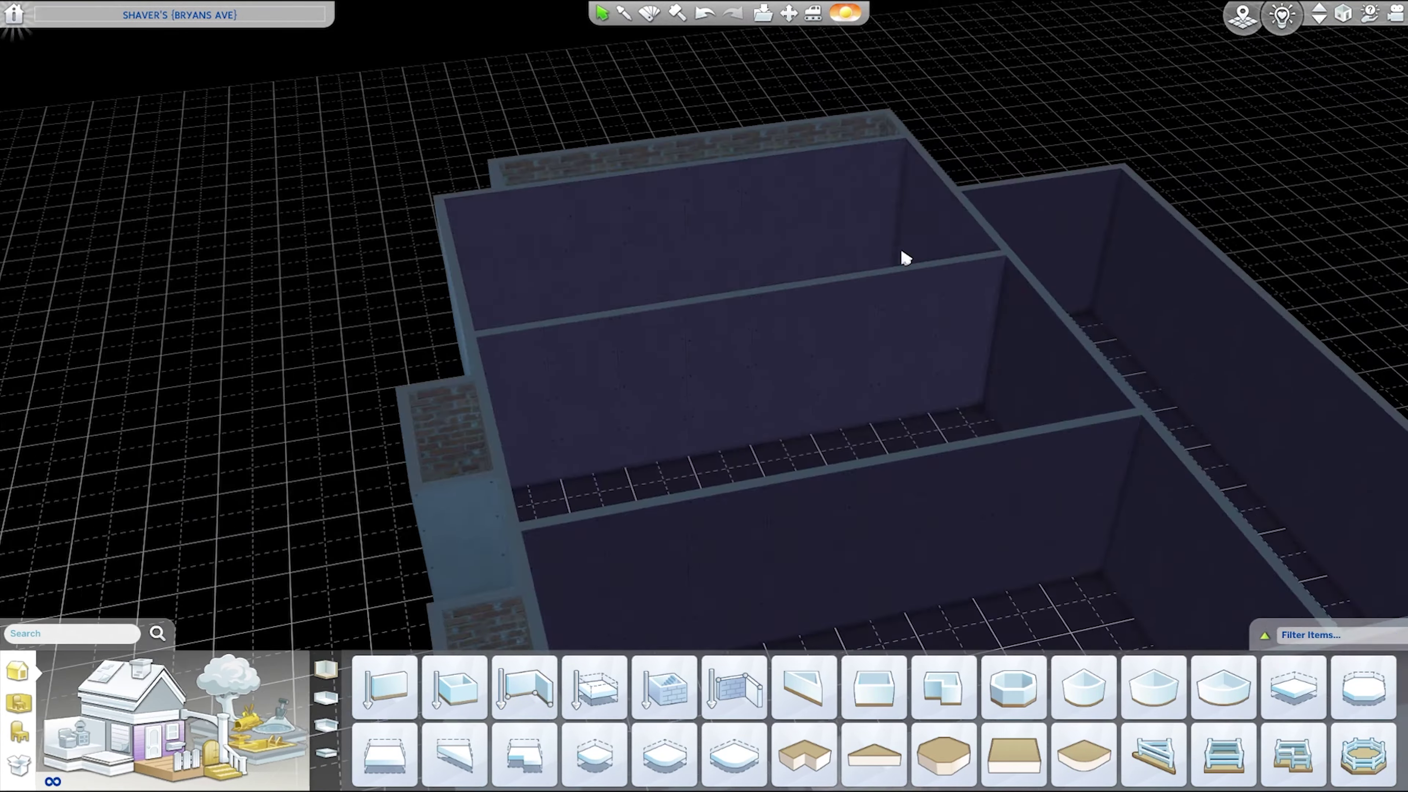
left_click(482, 296)
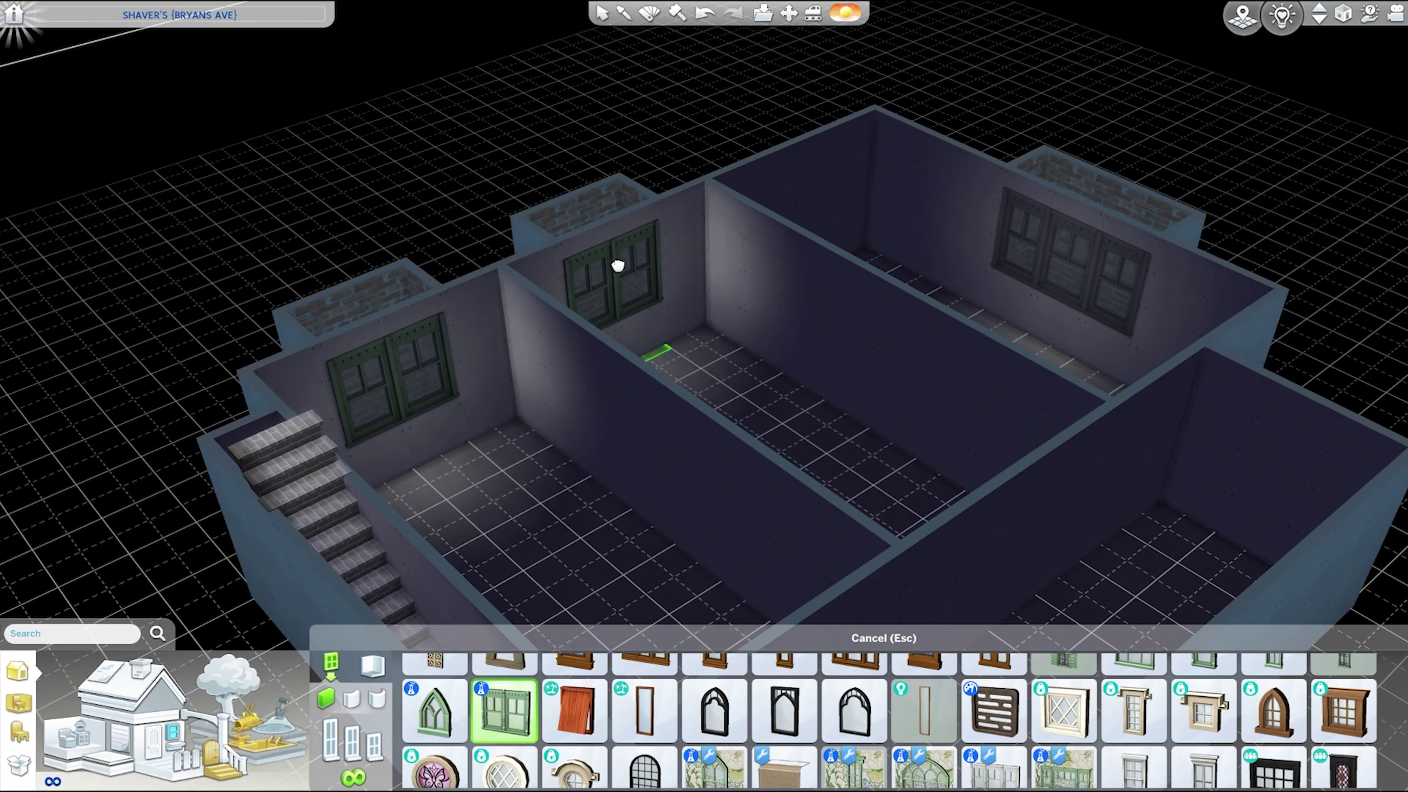
left_click(617, 266)
key("r")
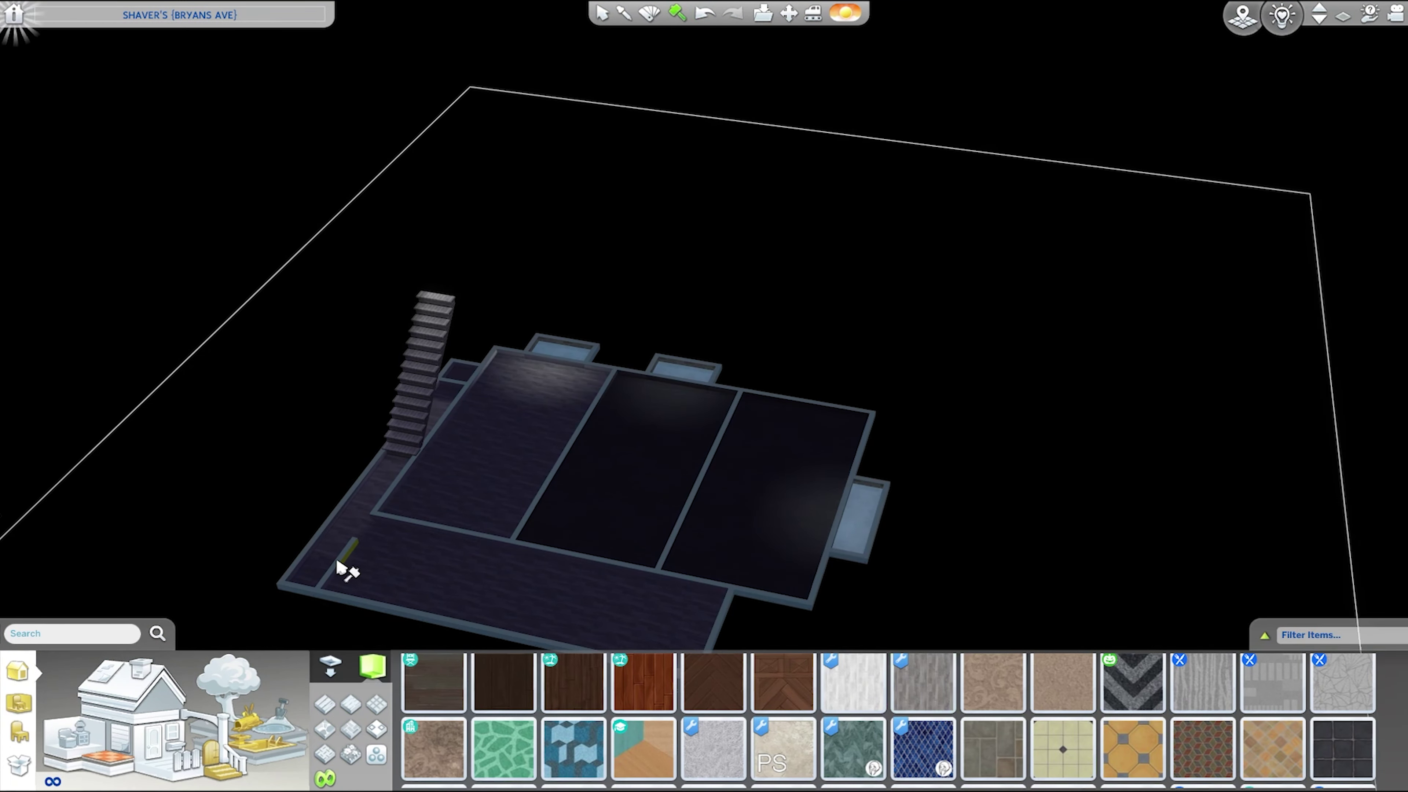
- Select the L-shaped basement room next to the window well
left_click(503, 399)
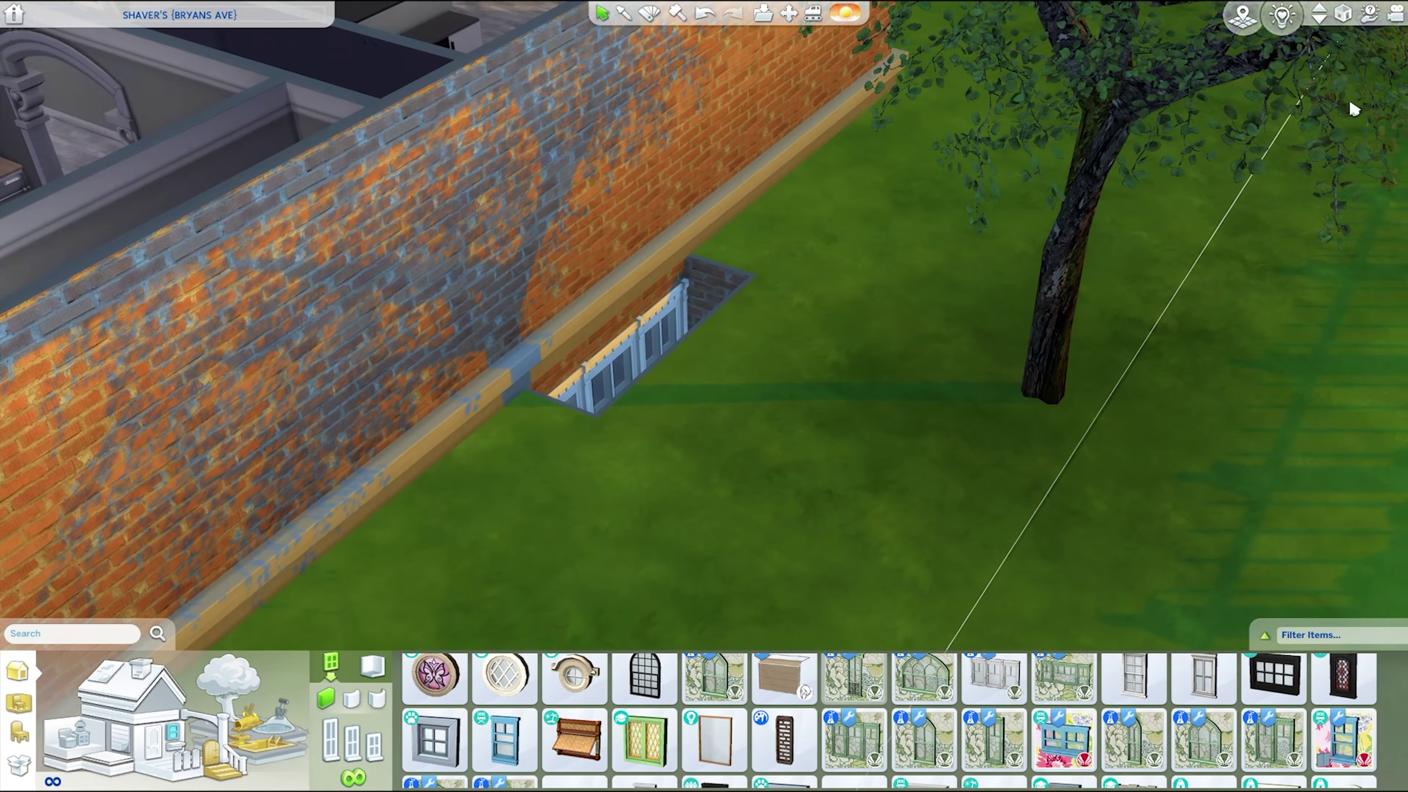
- Drop a copied ceiling light, then search the catalog for 'washer' on the basement level
scroll(1352, 108, "down", 3)
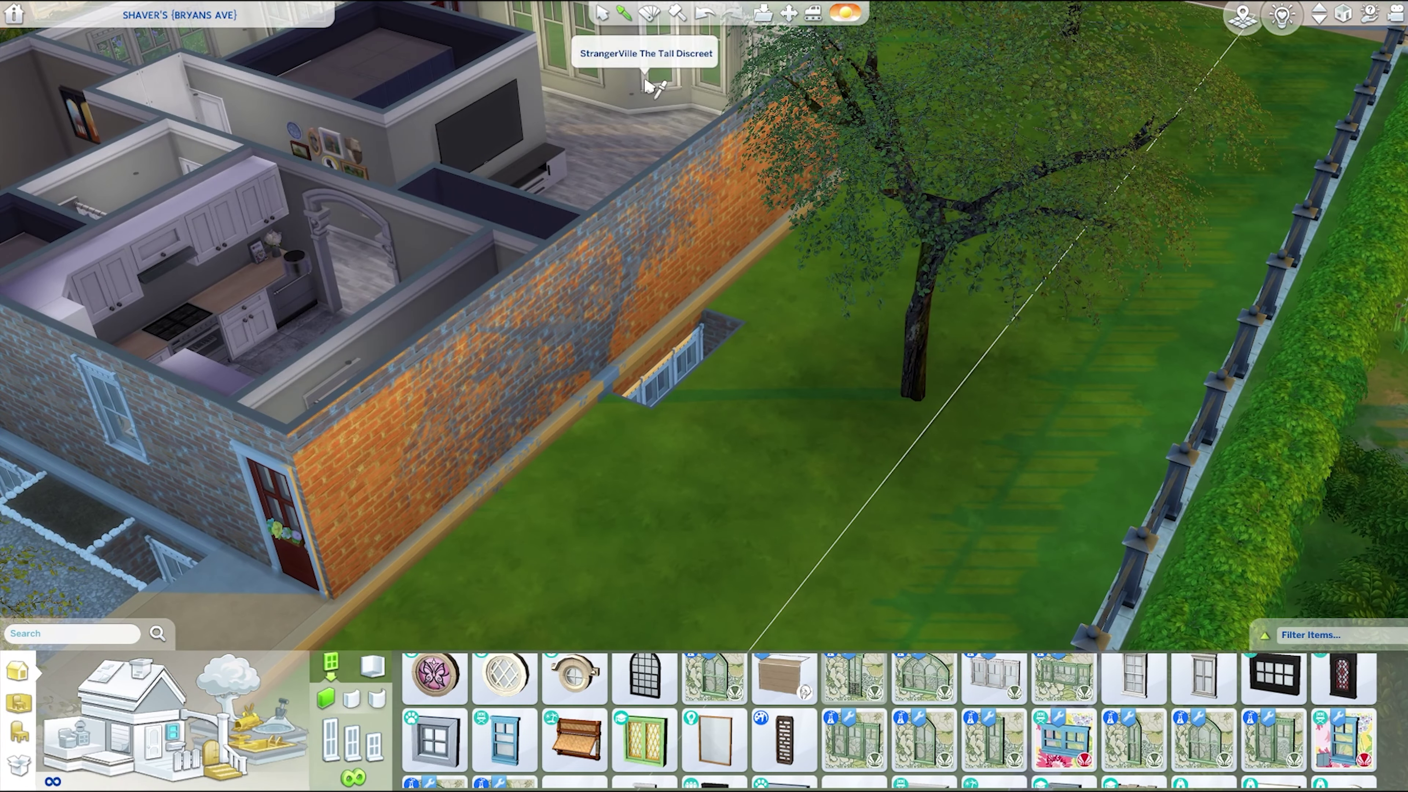
left_click(638, 102)
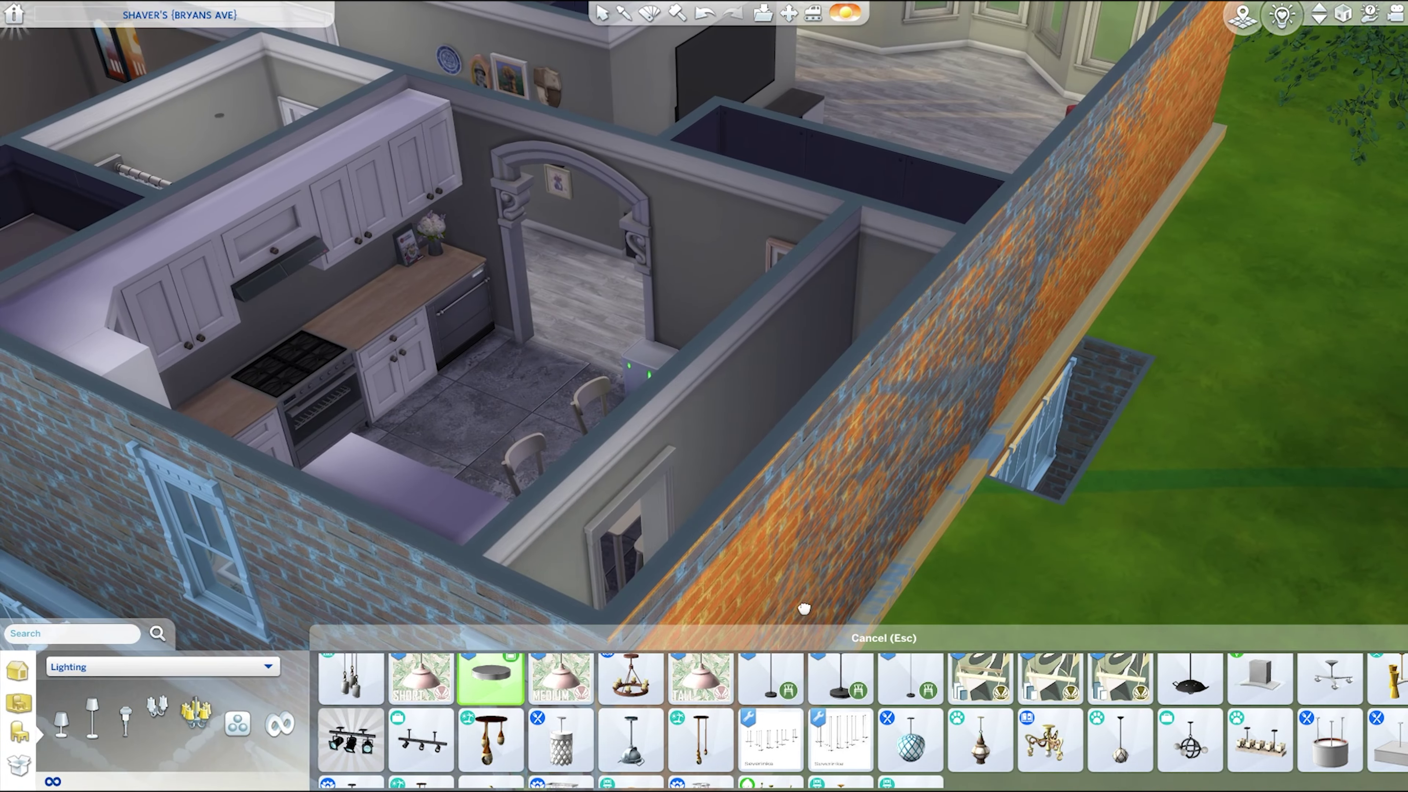
key("Page_Down")
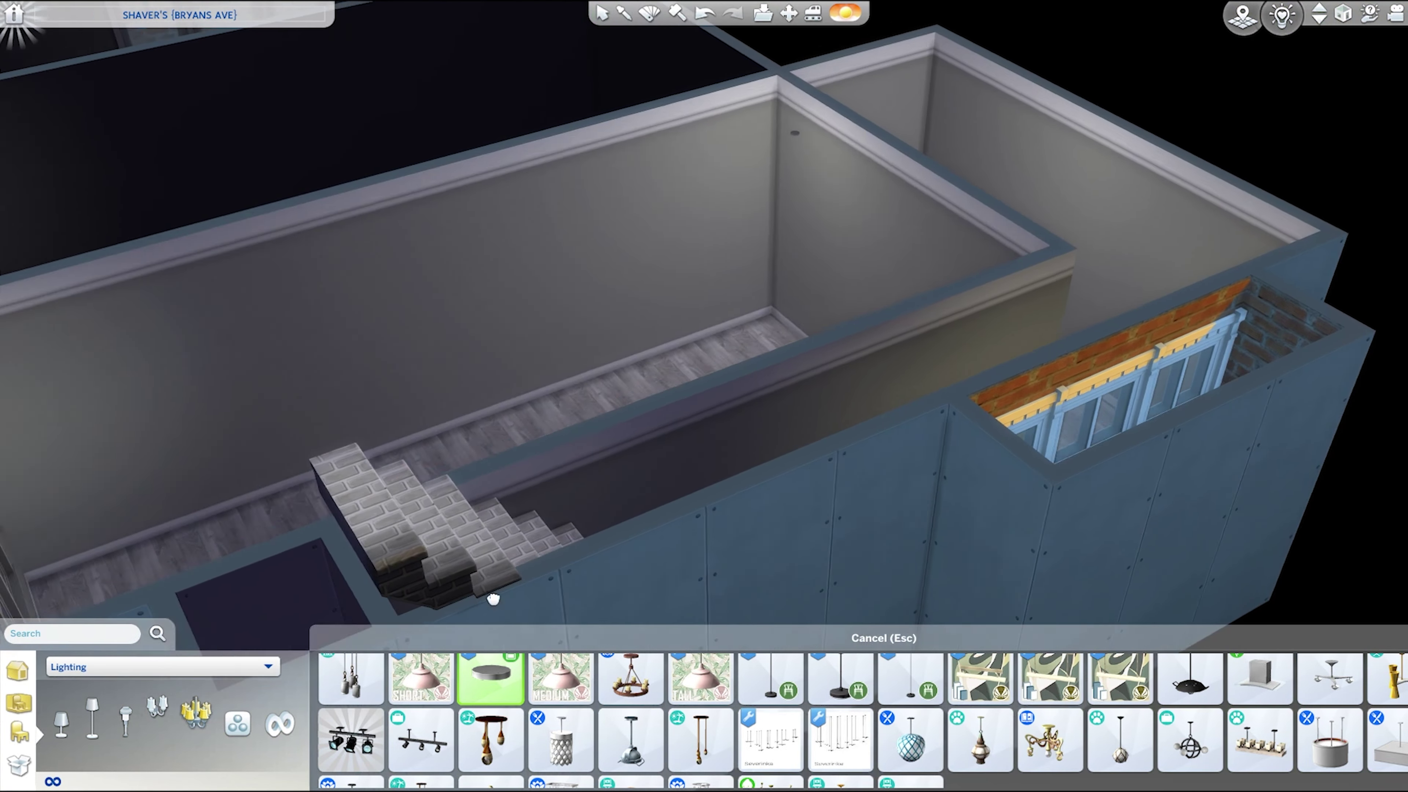
key("Escape")
type("washer")
key("Return")
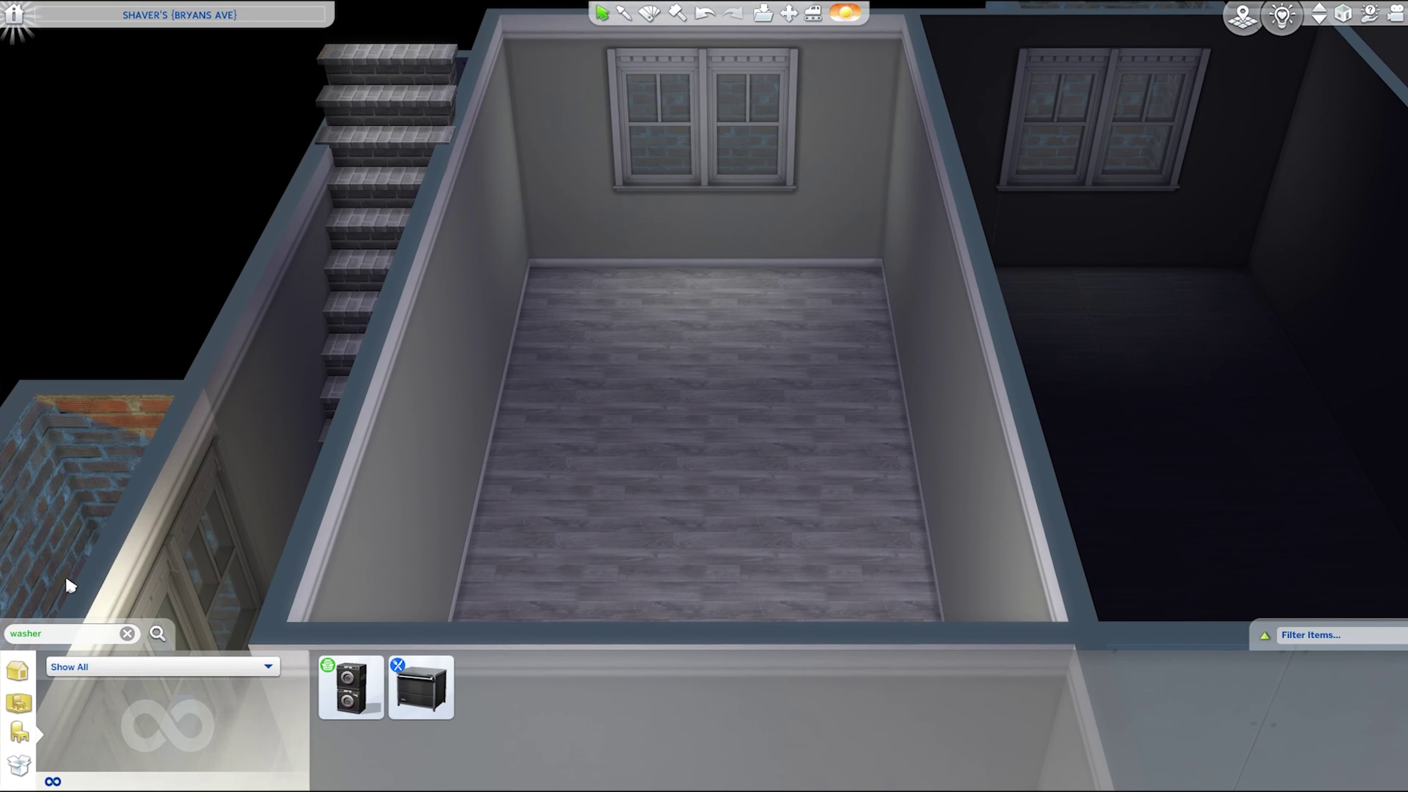
scroll(952, 559, "down", 3)
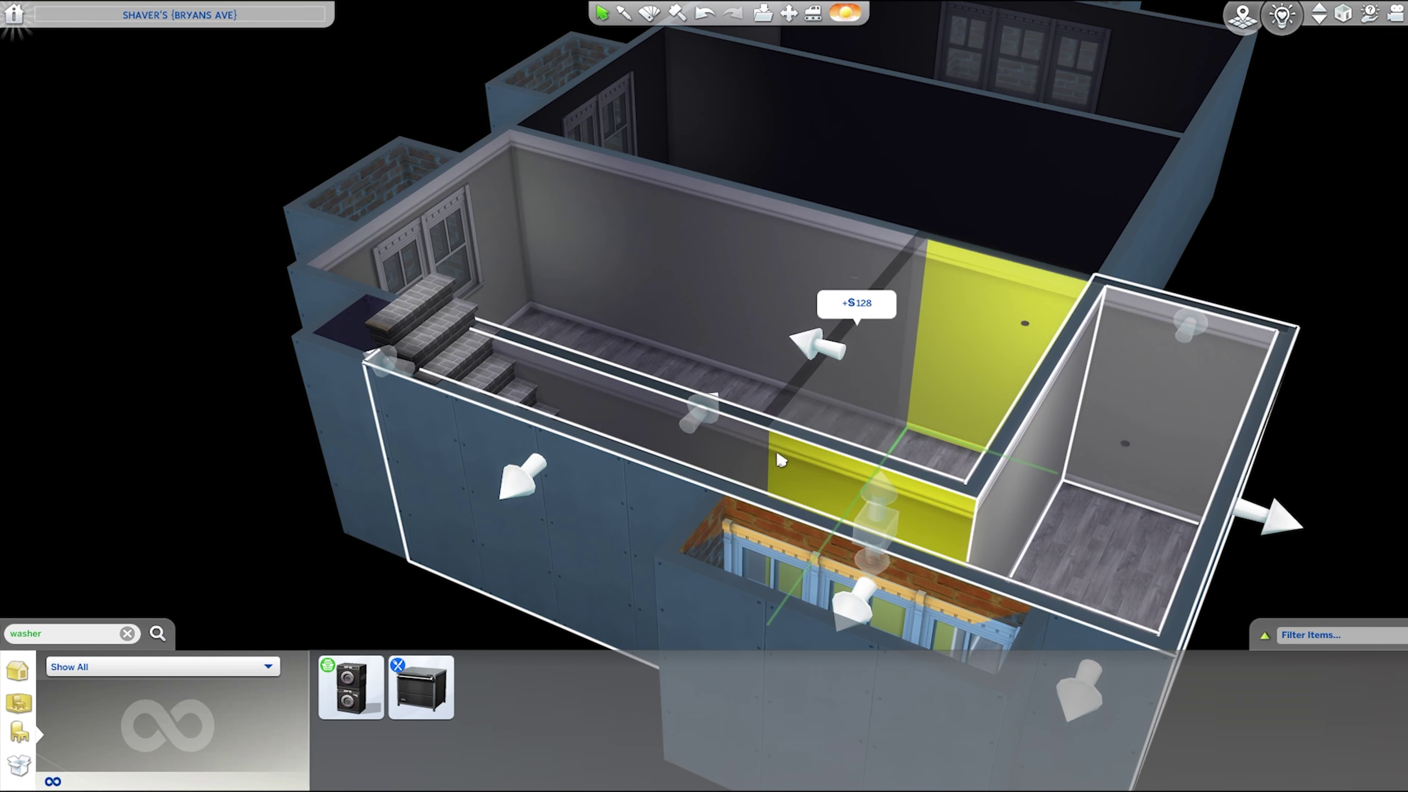
key("e")
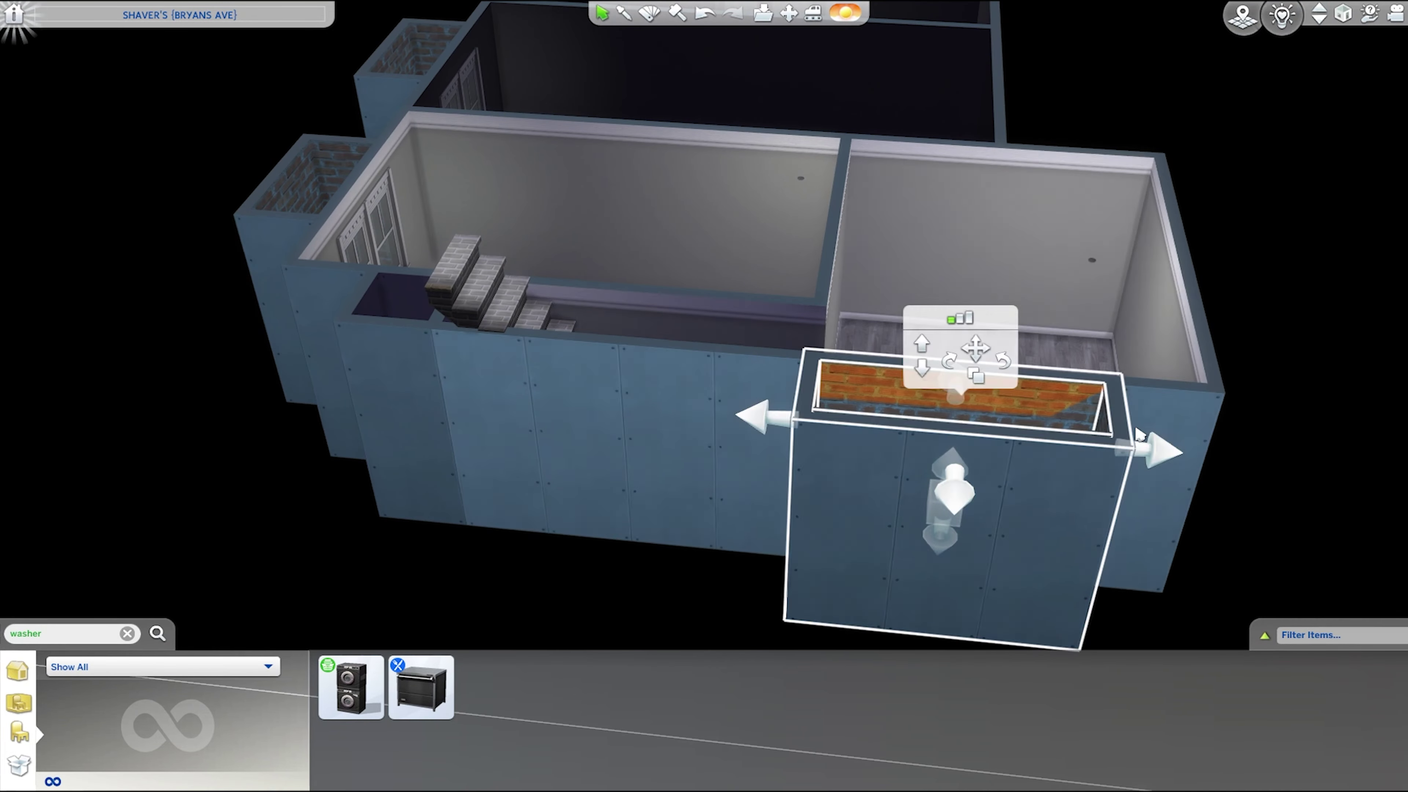
scroll(1128, 465, "up", 3)
- Narrow the right-hand basement room by dragging its wall inward
left_click_drag(1220, 292, 1042, 300)
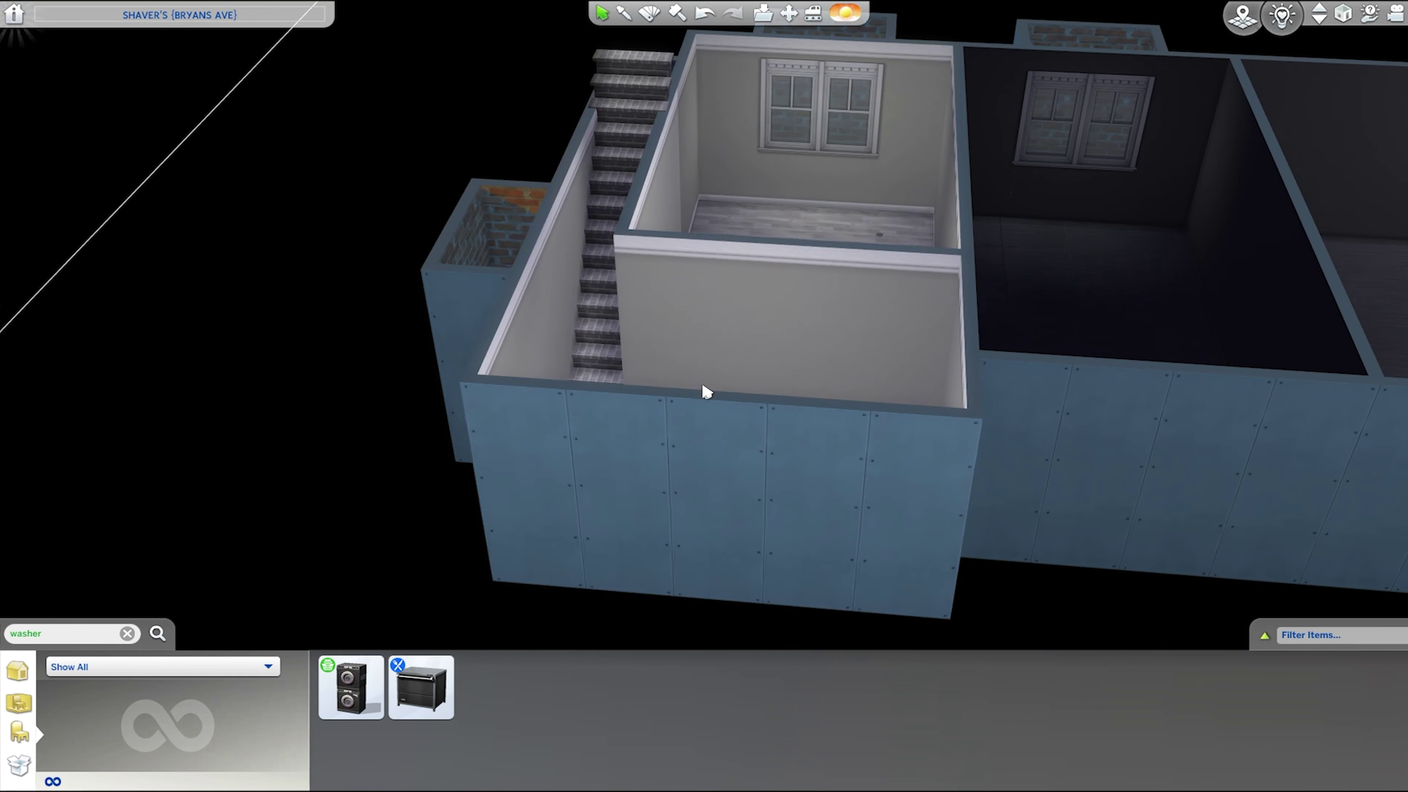
left_click(705, 390)
scroll(864, 496, "up", 5)
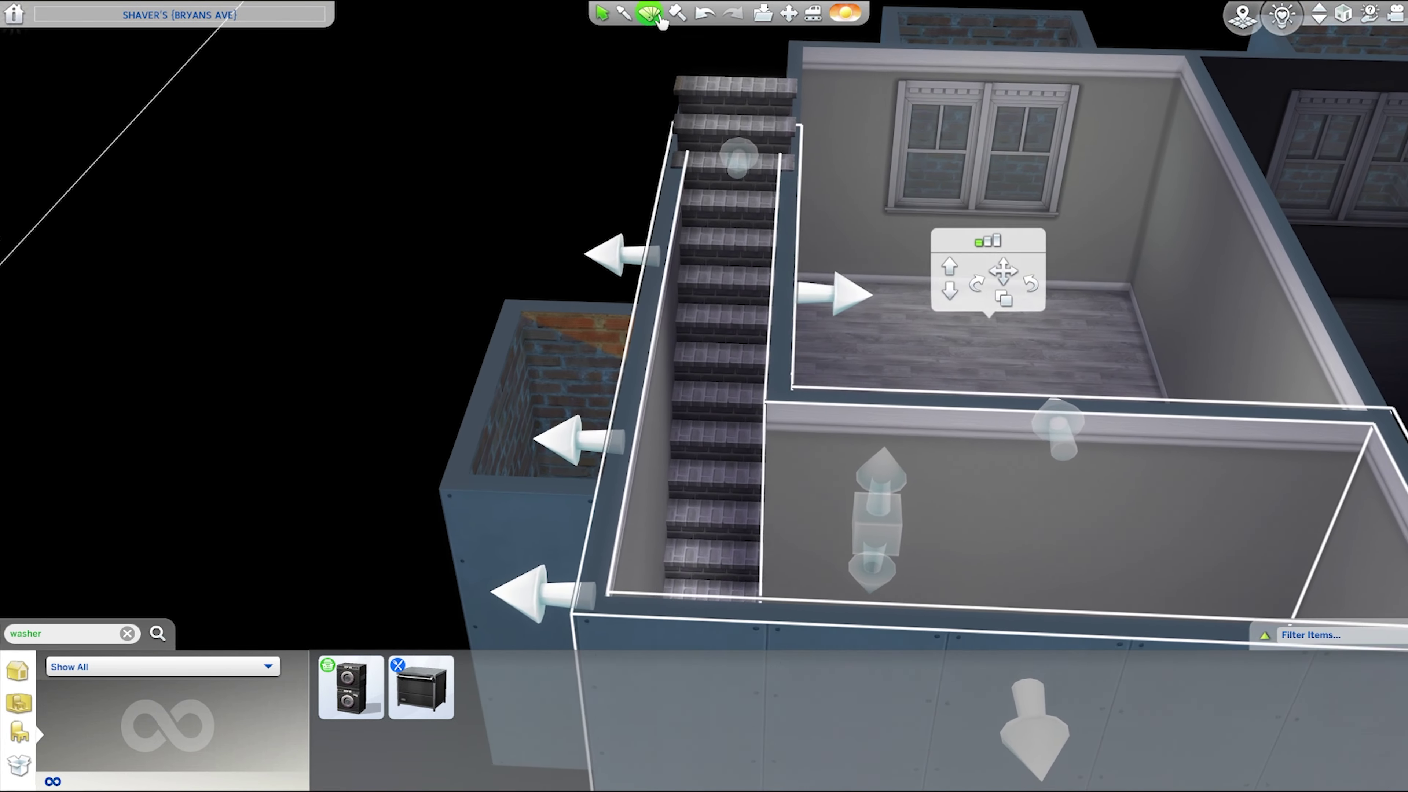
left_click(659, 18)
- Move the two green windows side by side on the stairwell wall
left_click(993, 188)
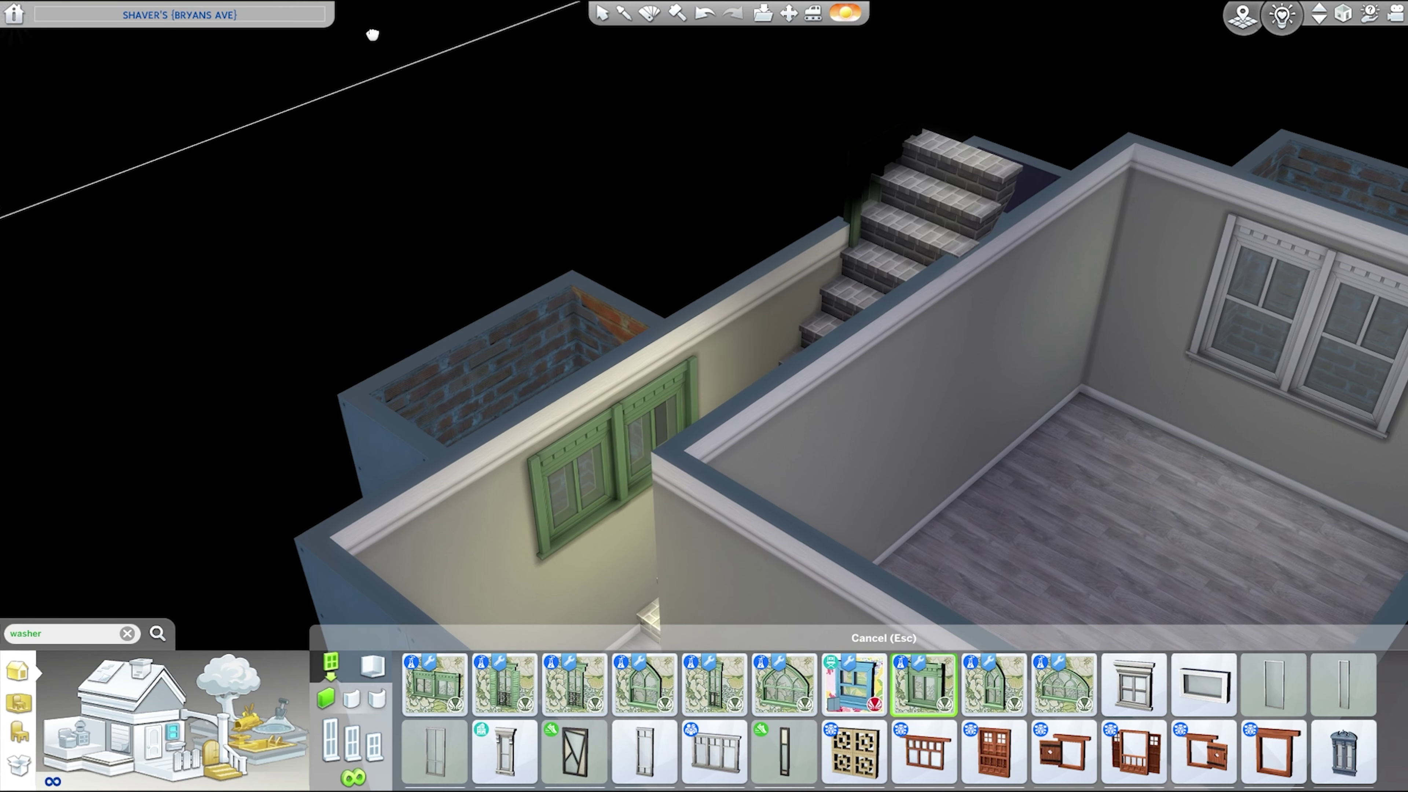
left_click(558, 531)
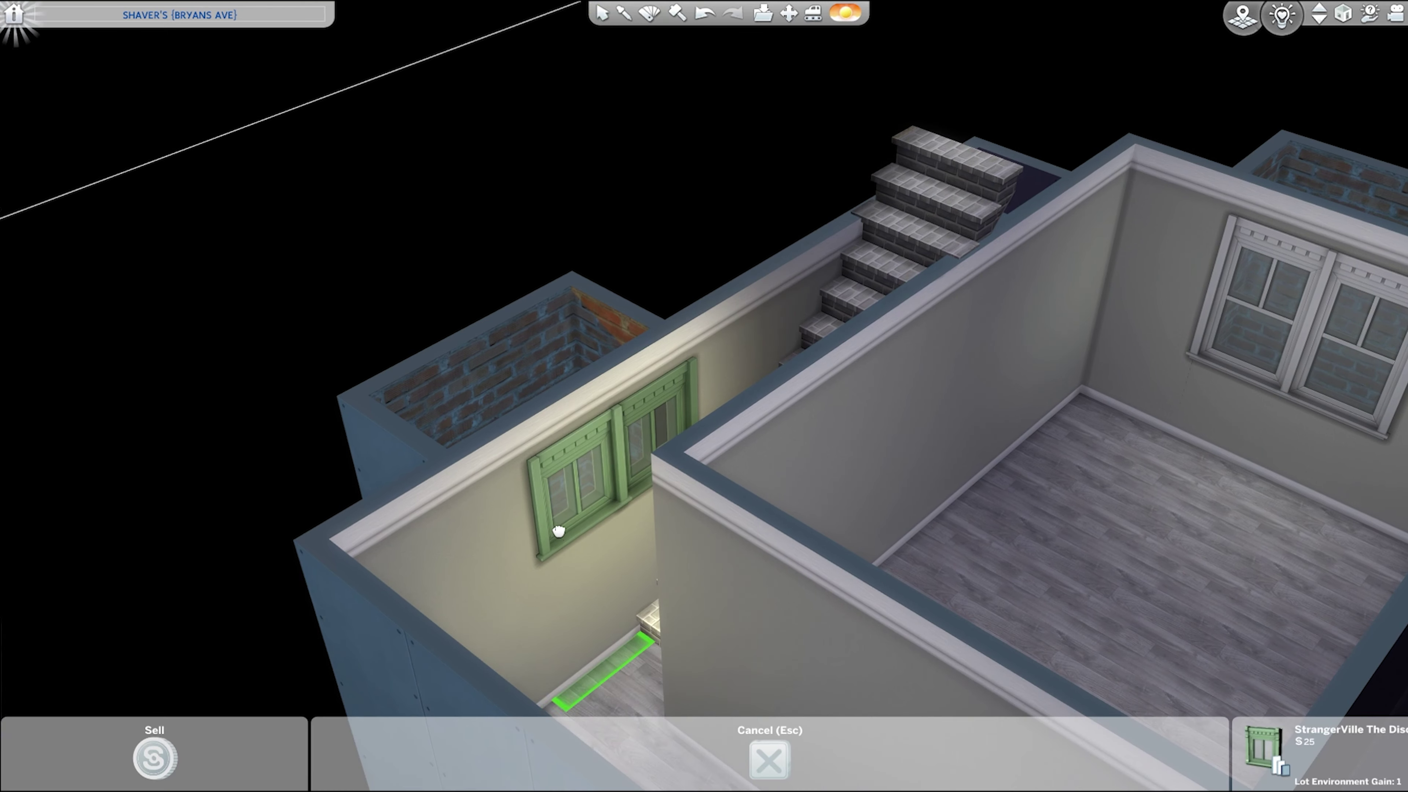
left_click(534, 558)
left_click(651, 447)
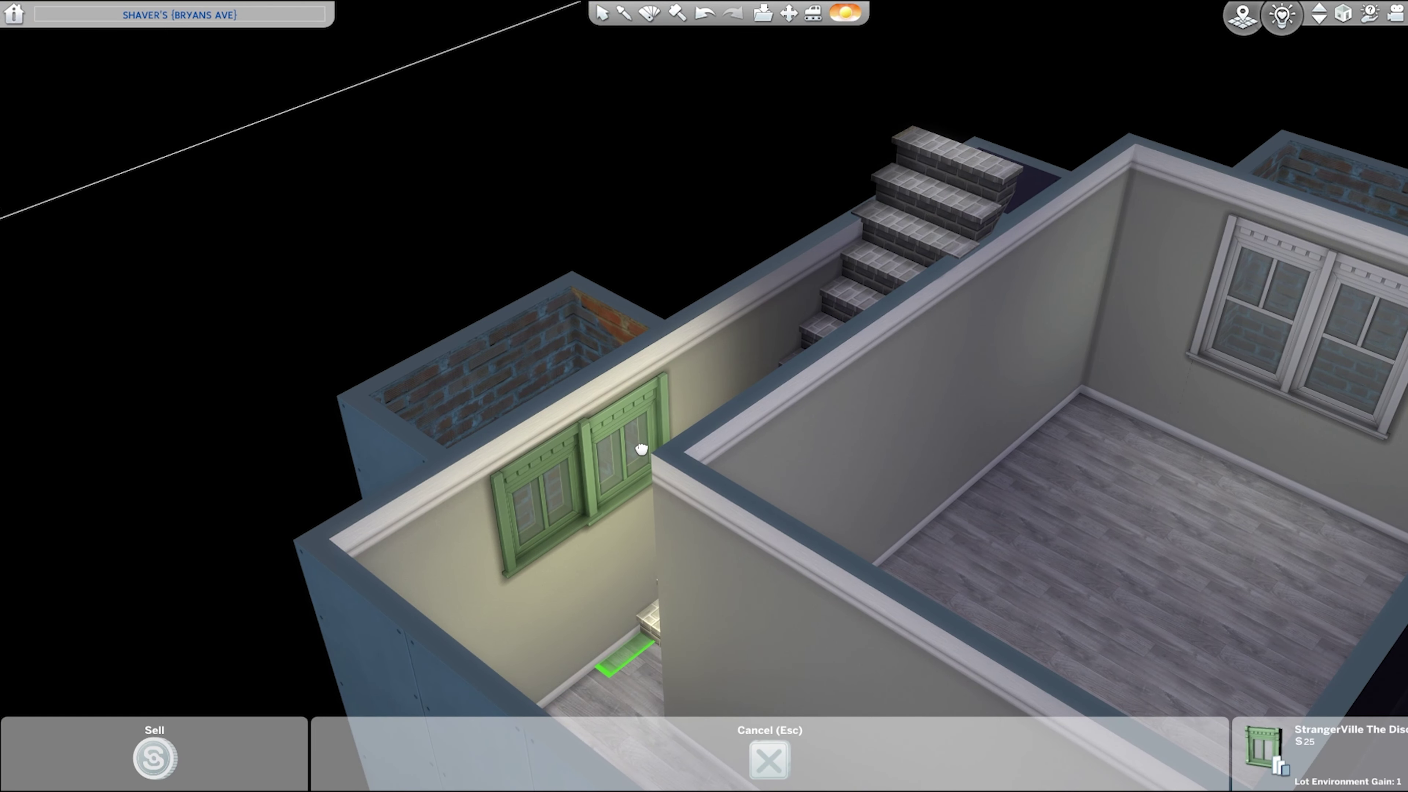
left_click(641, 447)
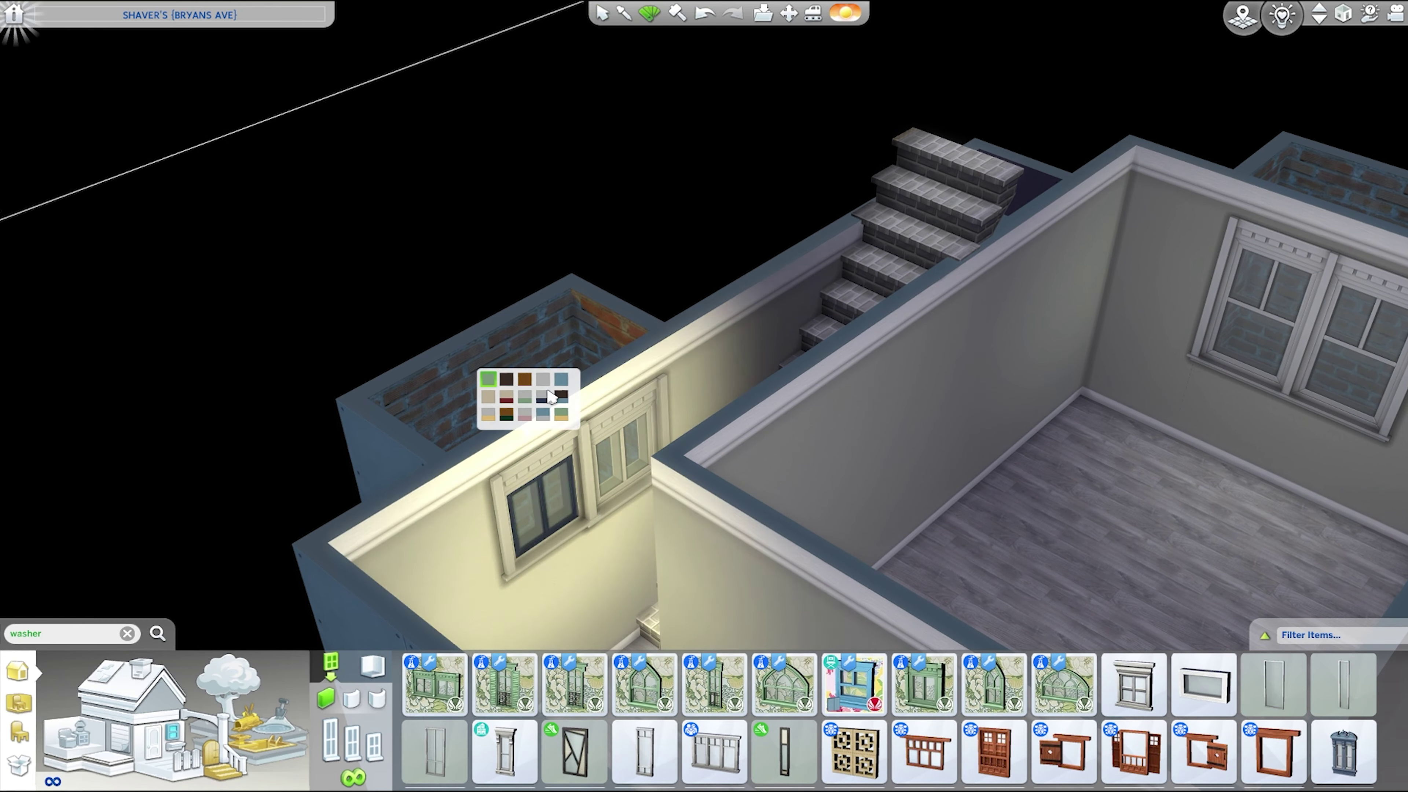
- Search the catalog for 'laun' and place the laundry hall-tree in the living room
left_click(126, 637)
type("laun")
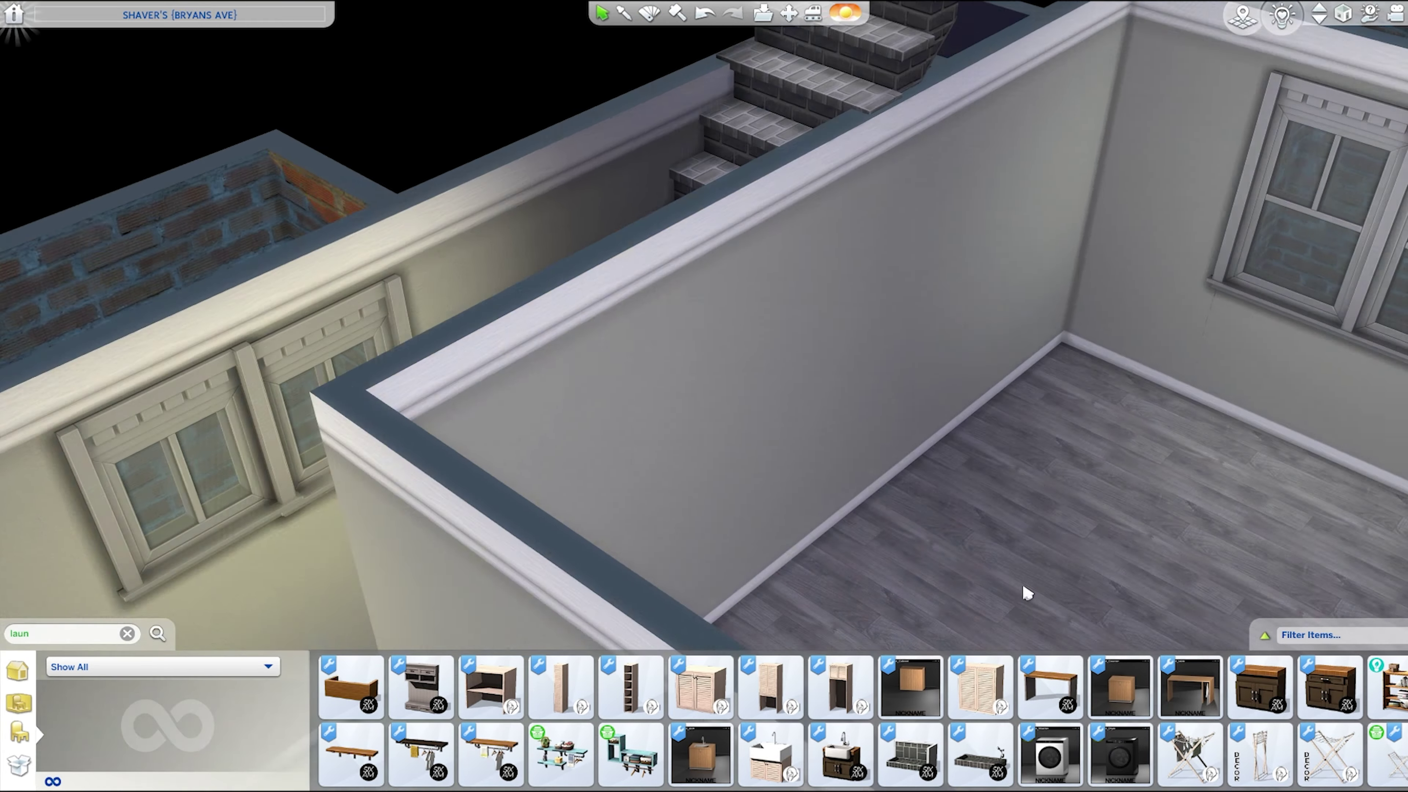
left_click(980, 754)
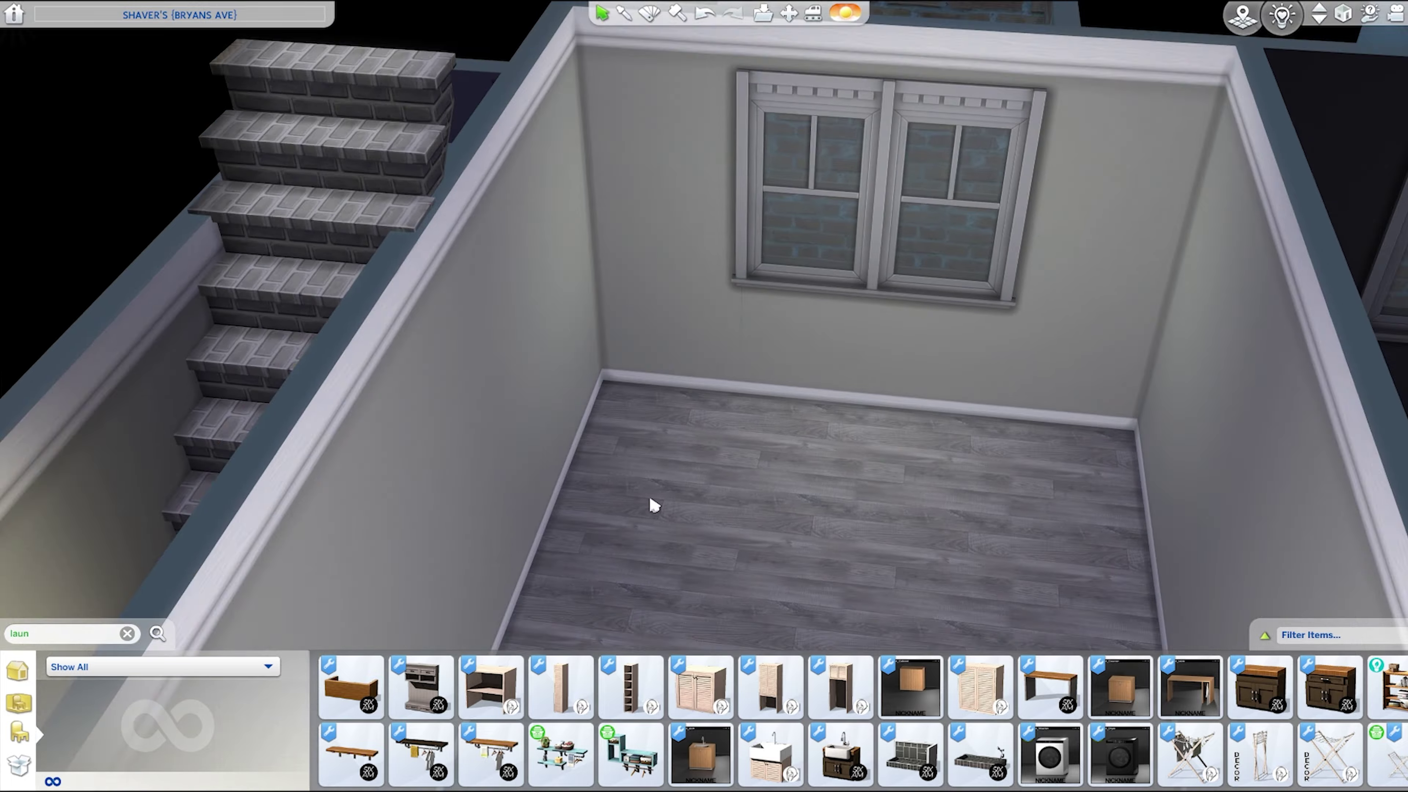
left_click(421, 687)
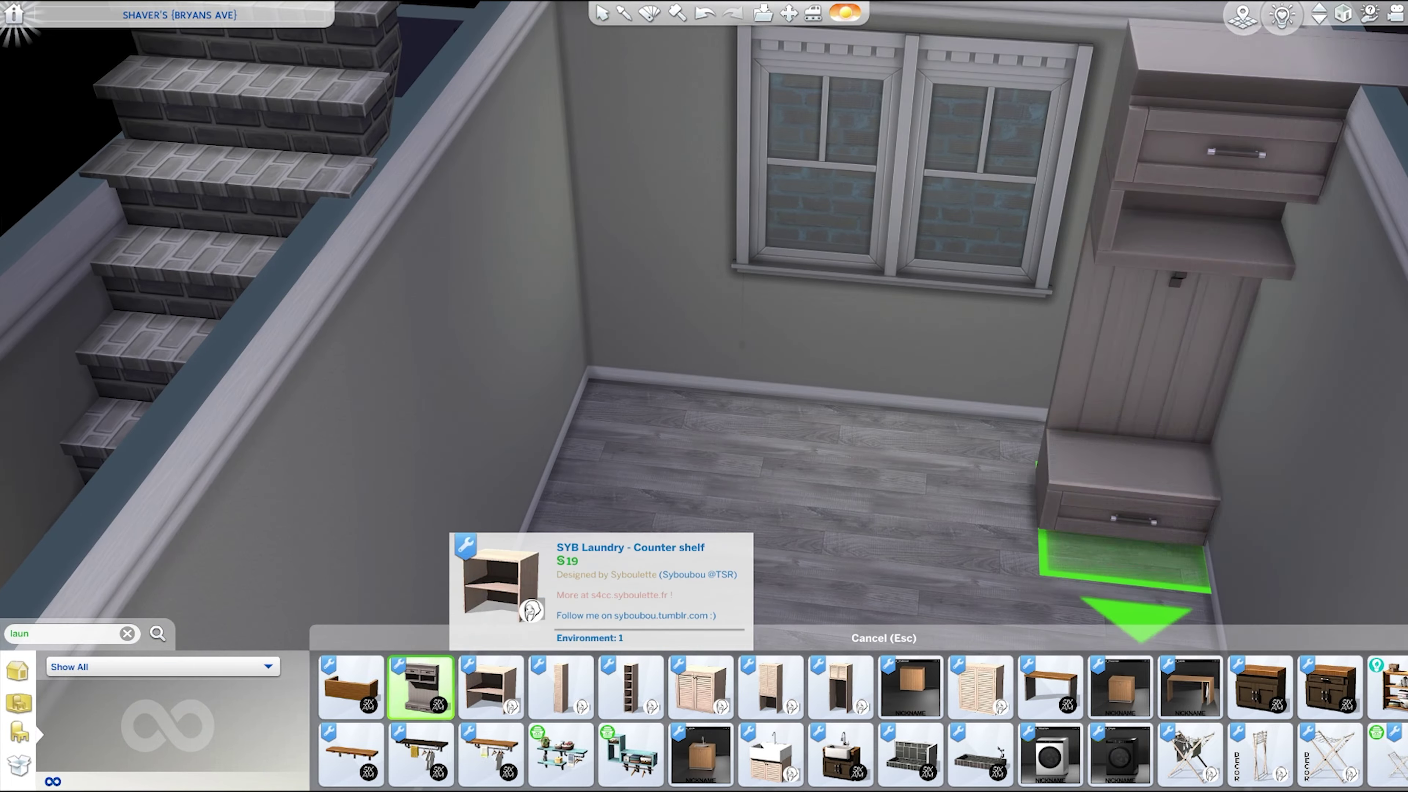
scroll(1084, 239, "down", 10)
scroll(786, 132, "up", 8)
left_click(911, 402)
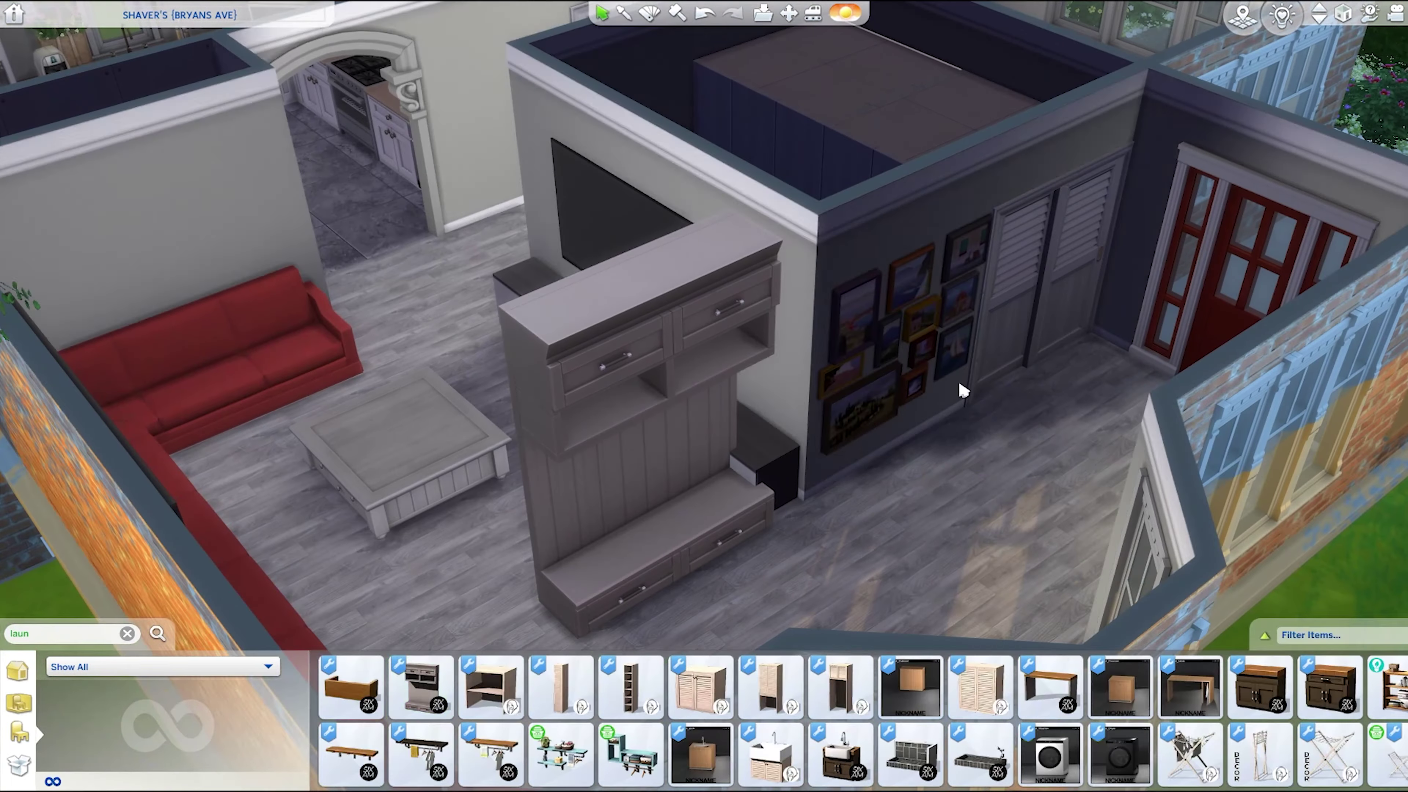
- Move the framed picture gallery to the wall by the kitchen arch
left_click(632, 220)
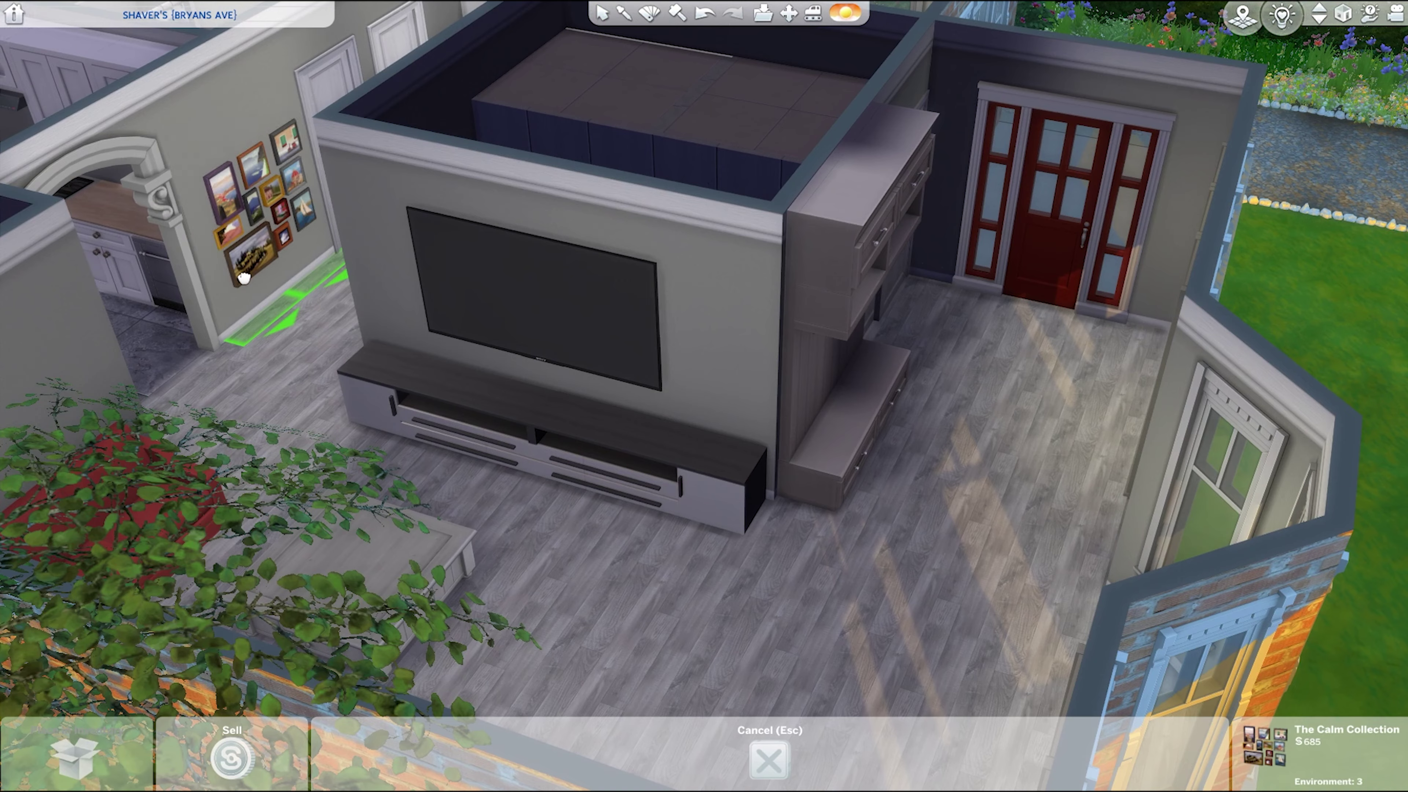
left_click(244, 277)
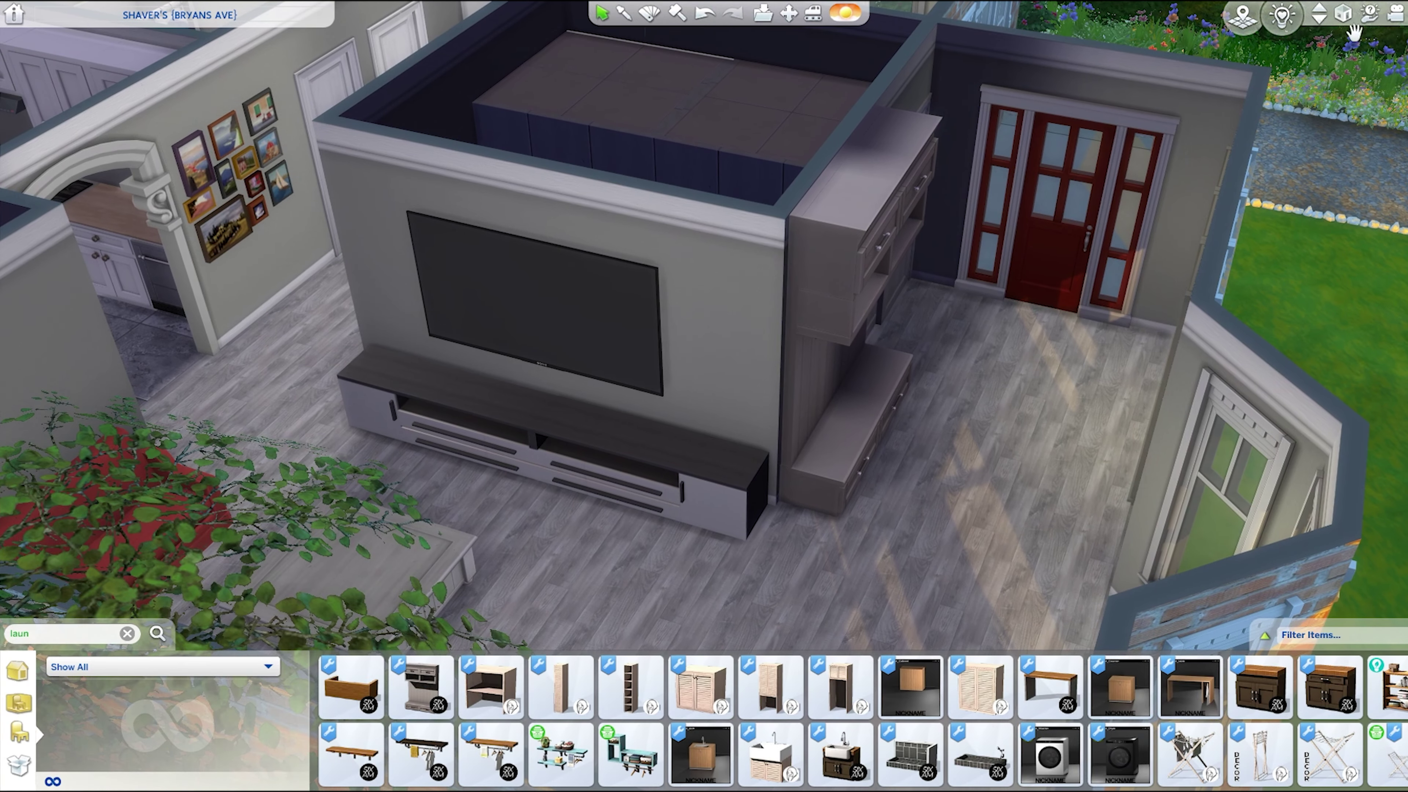
key("Page_Down")
- Hang the Care Symbols frame, set the sink under the window, and position the tall louvered cabinet
scroll(512, 444, "up", 5)
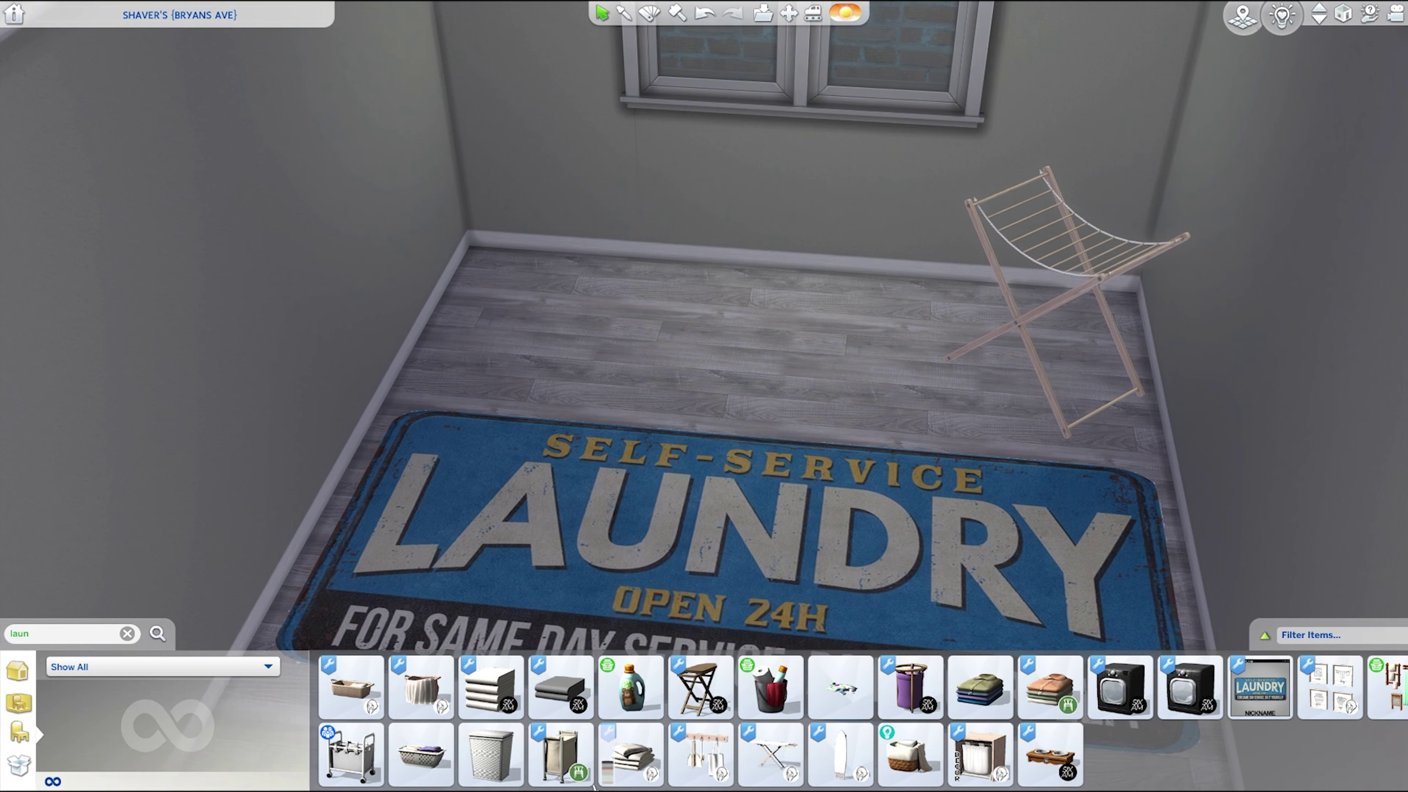
left_click(700, 754)
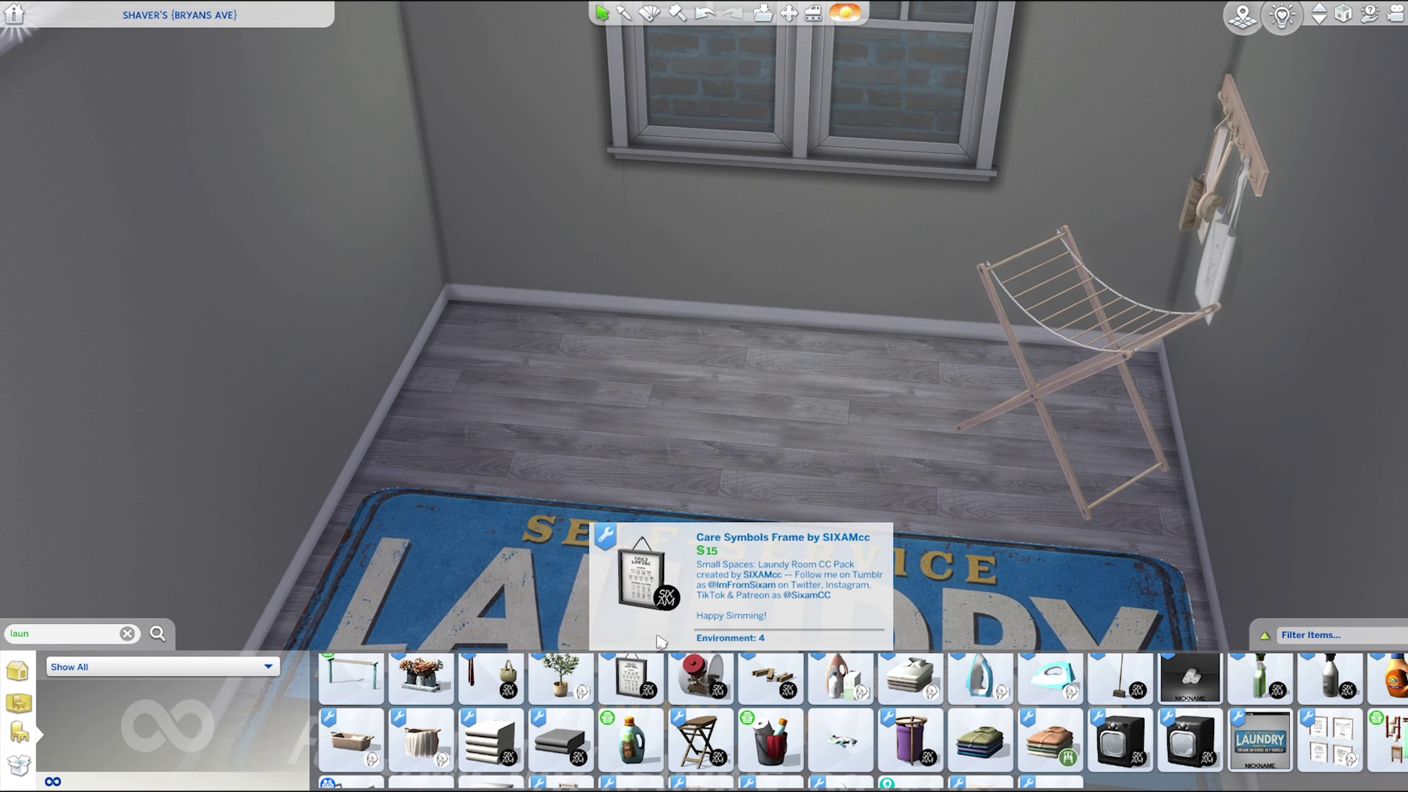
scroll(839, 694, "up", 1)
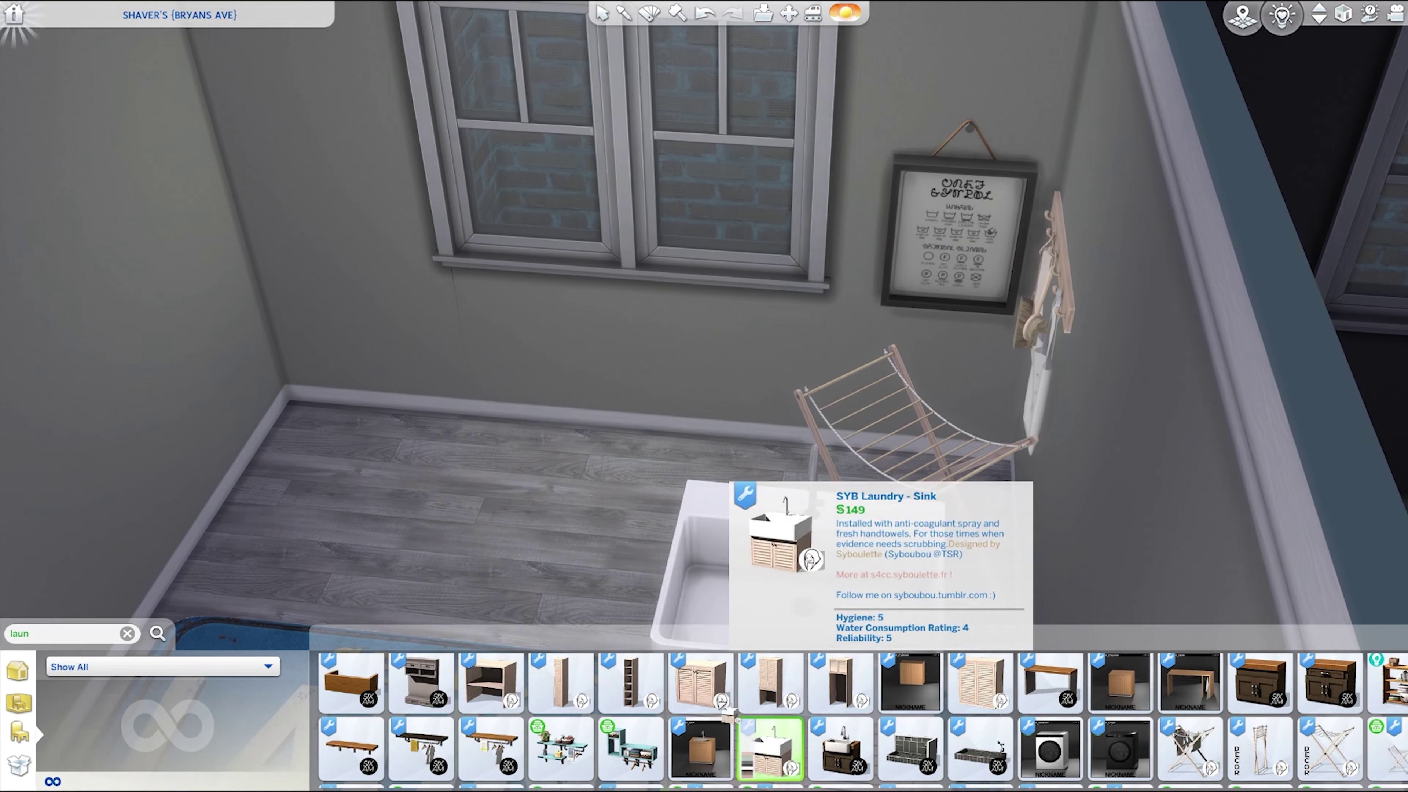
left_click(771, 693)
left_click(840, 688)
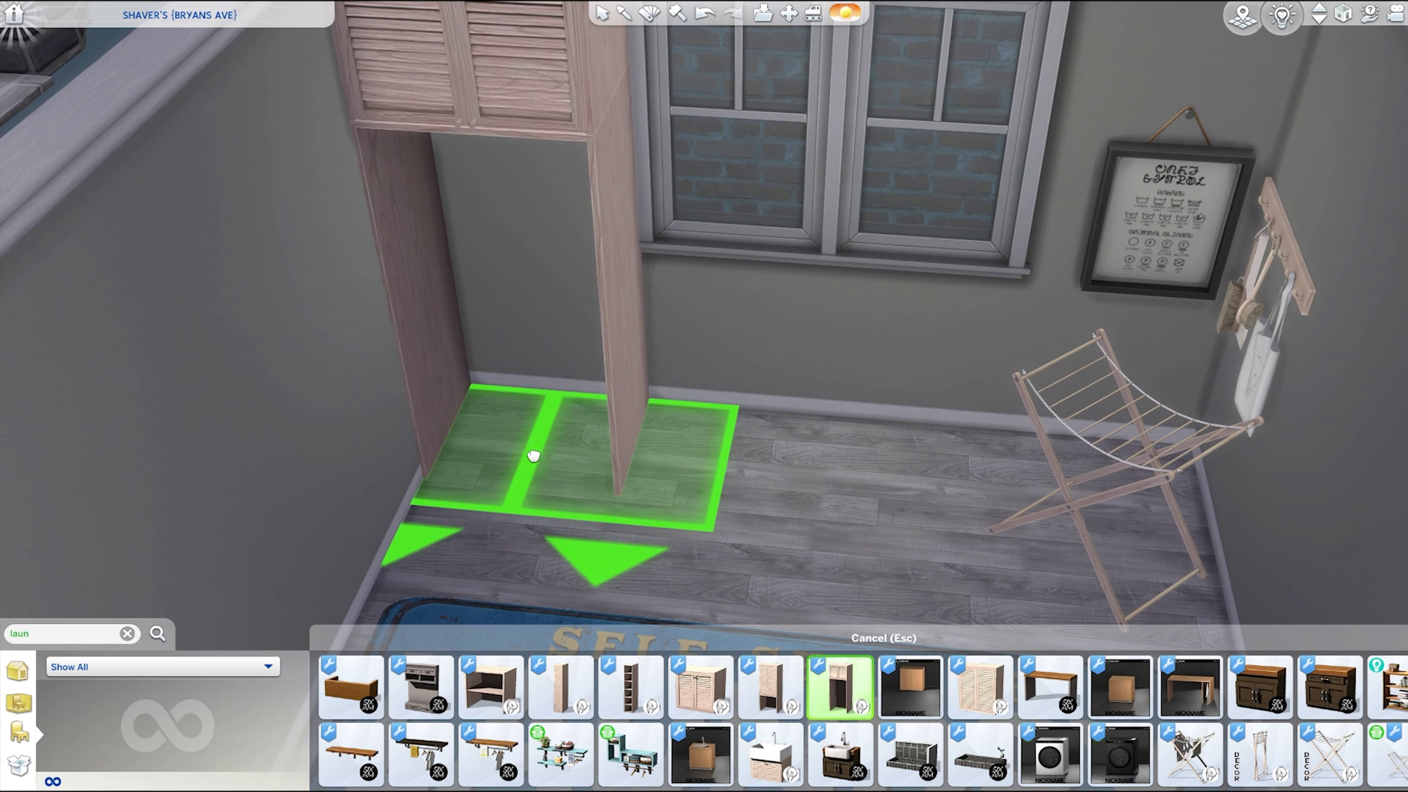
left_click(730, 469)
left_click(628, 519)
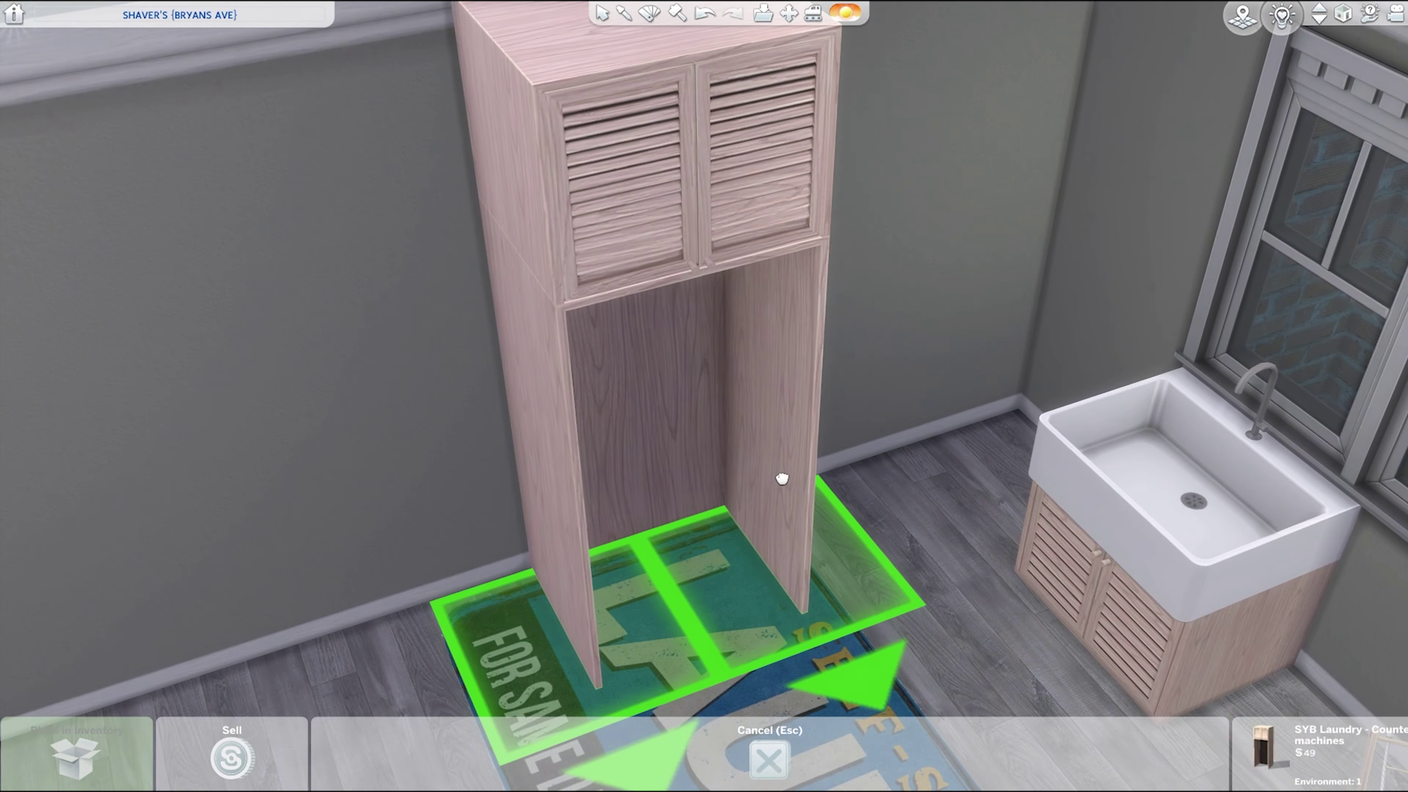
left_click(782, 478)
left_click(997, 555)
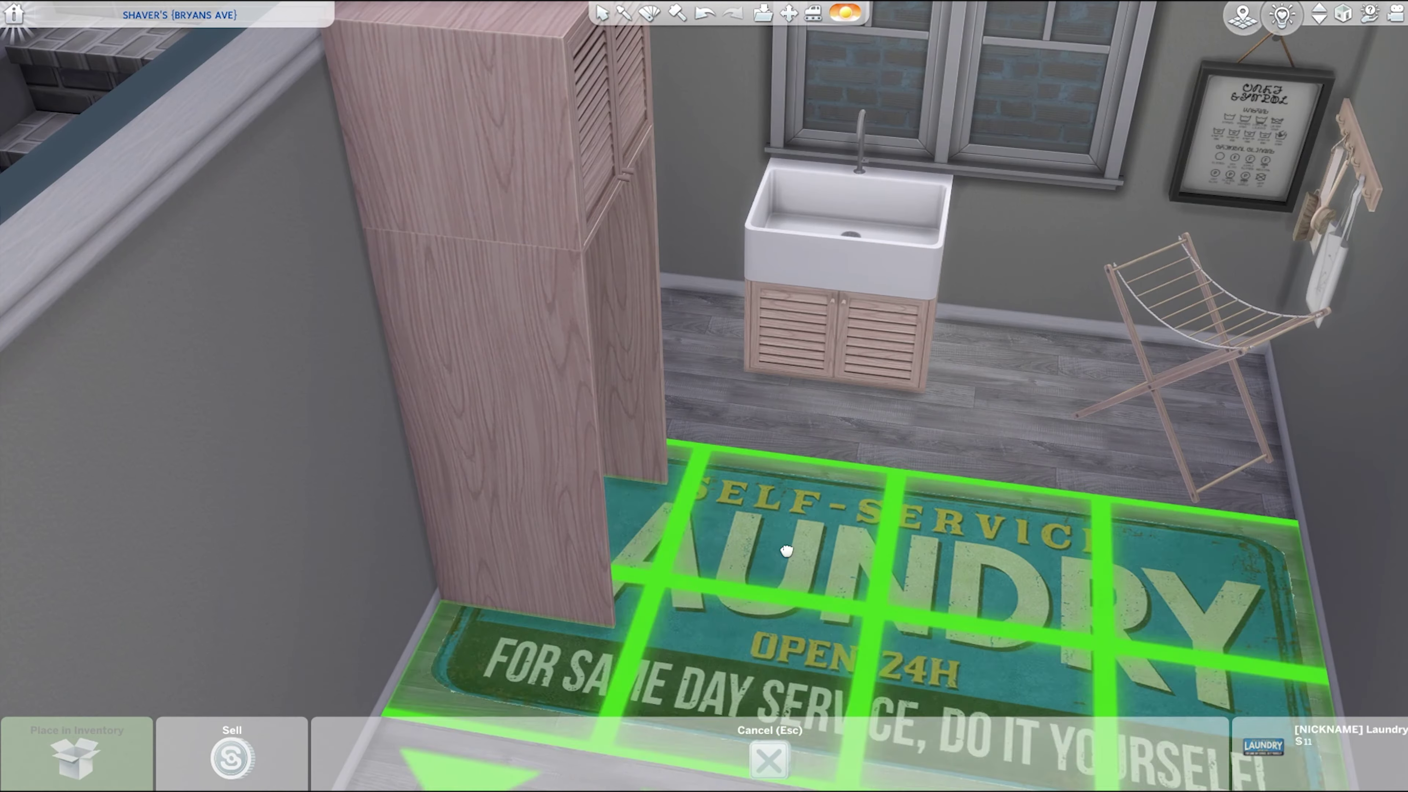
left_click(945, 480)
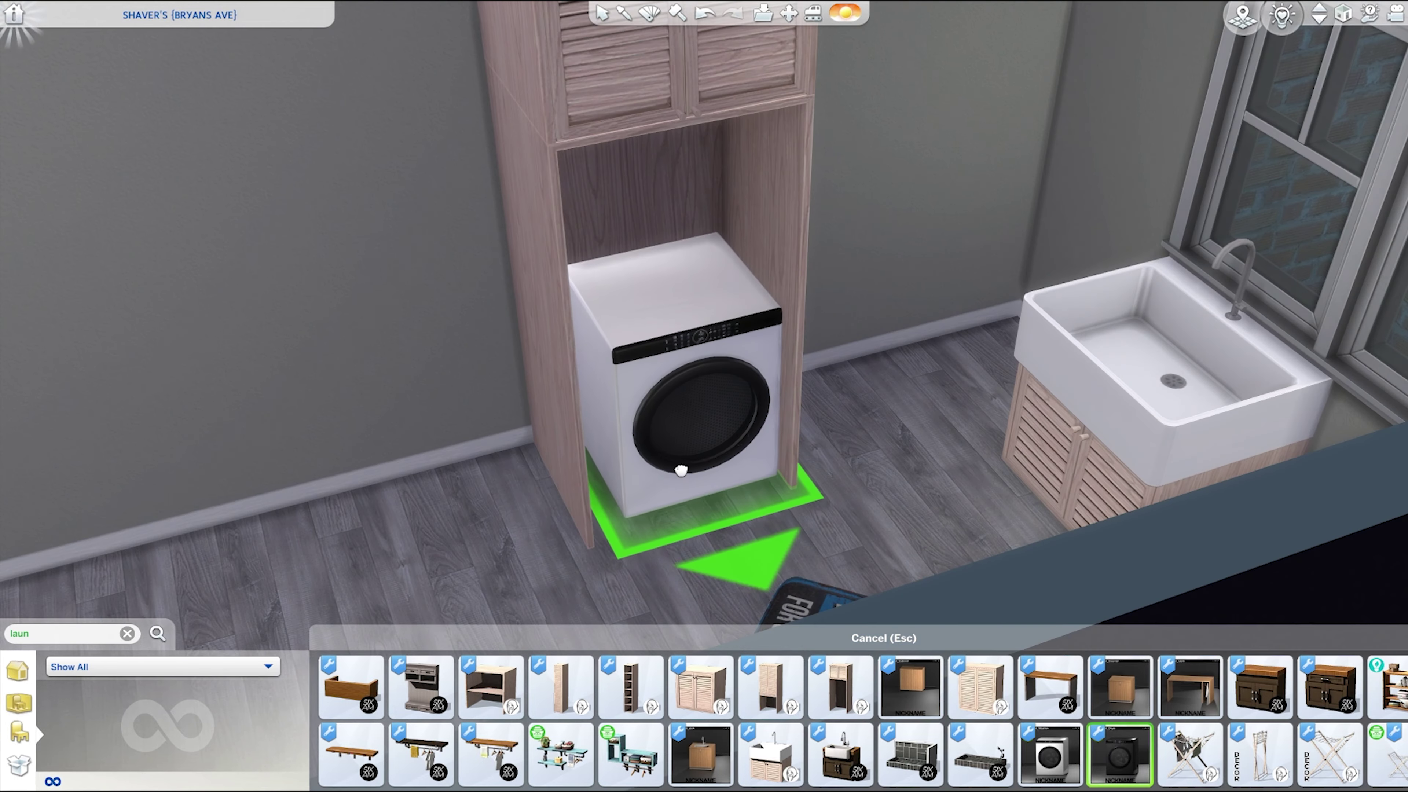
- Try a dryer and washer, sell the grey washer, and fit the stacked white washer-dryer in the cabinet
mouse_move(839, 751)
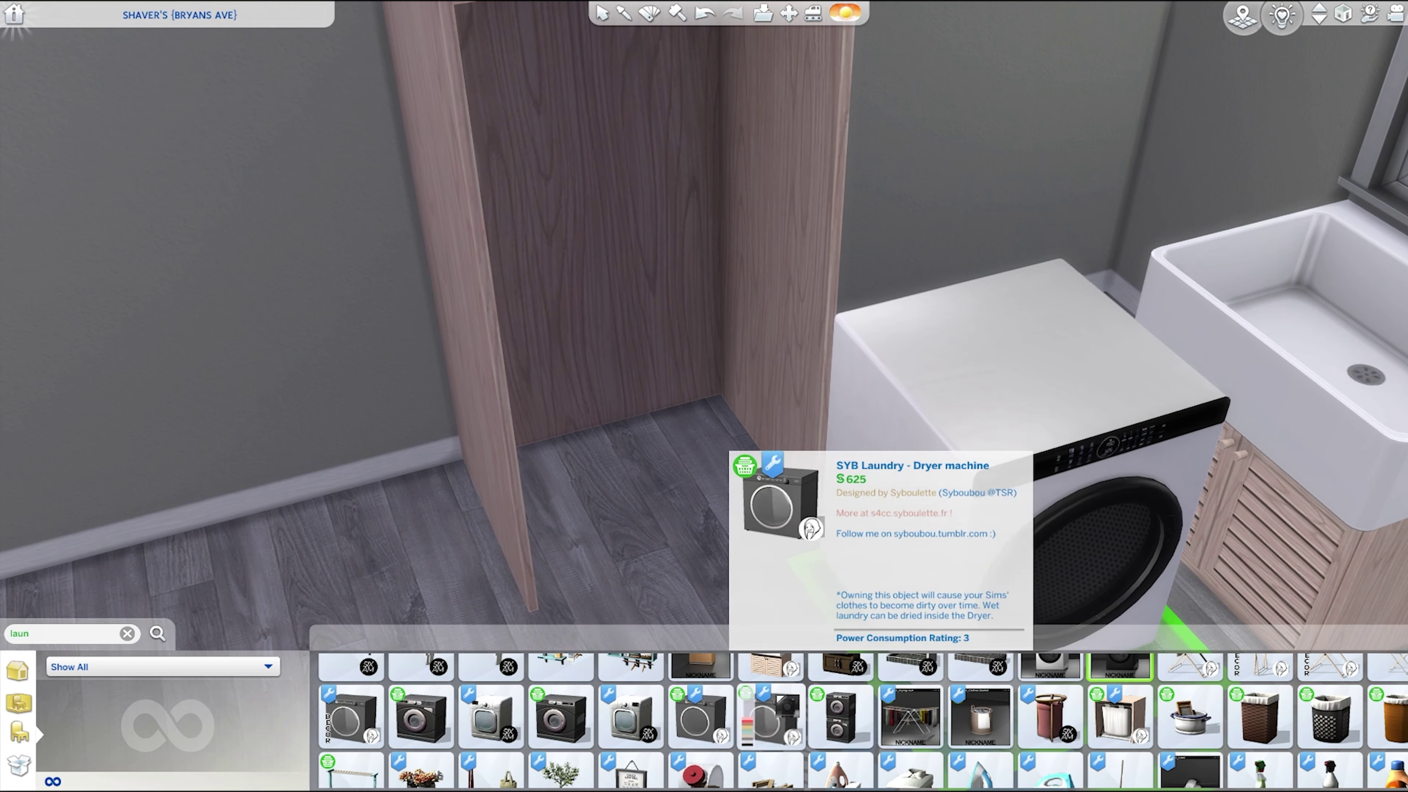
left_click(770, 718)
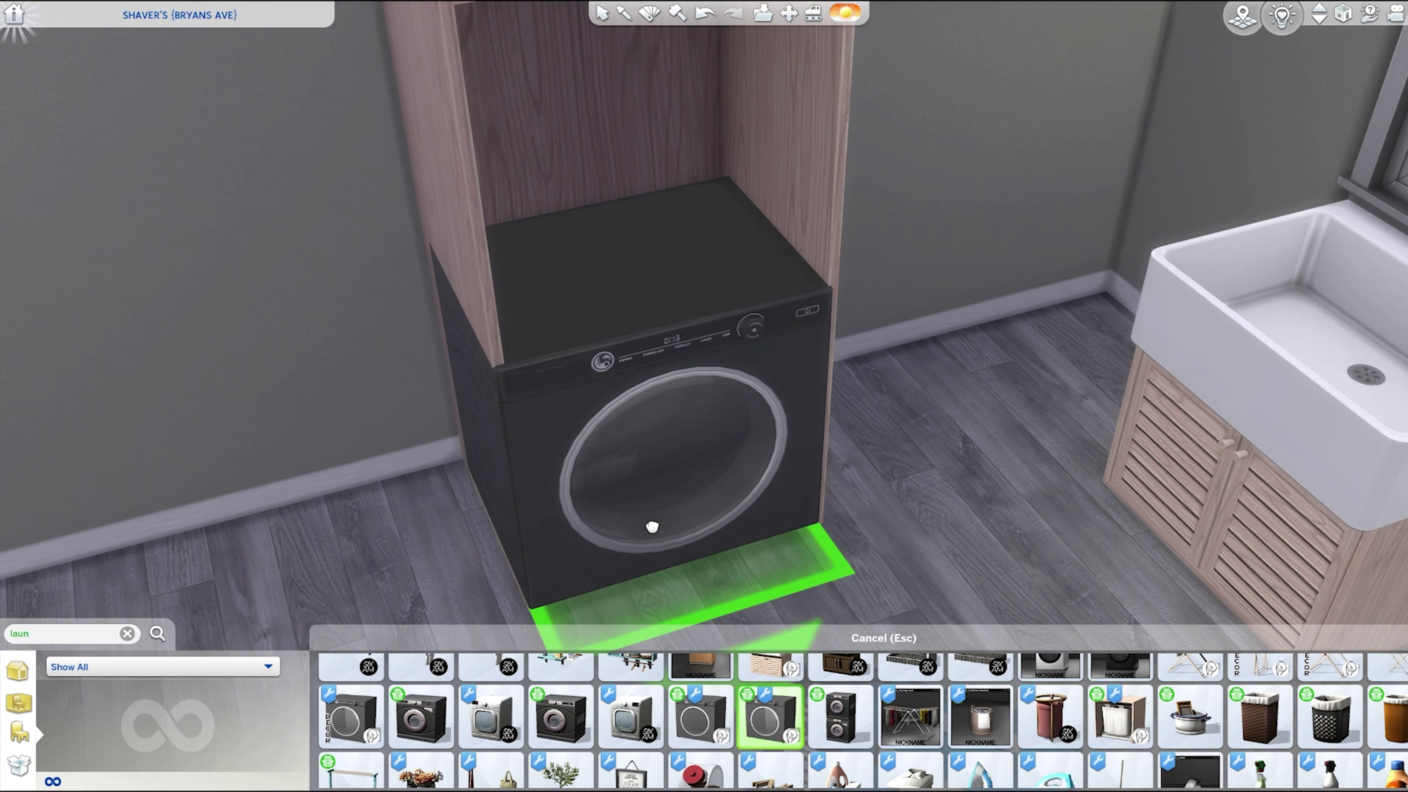
left_click(655, 521)
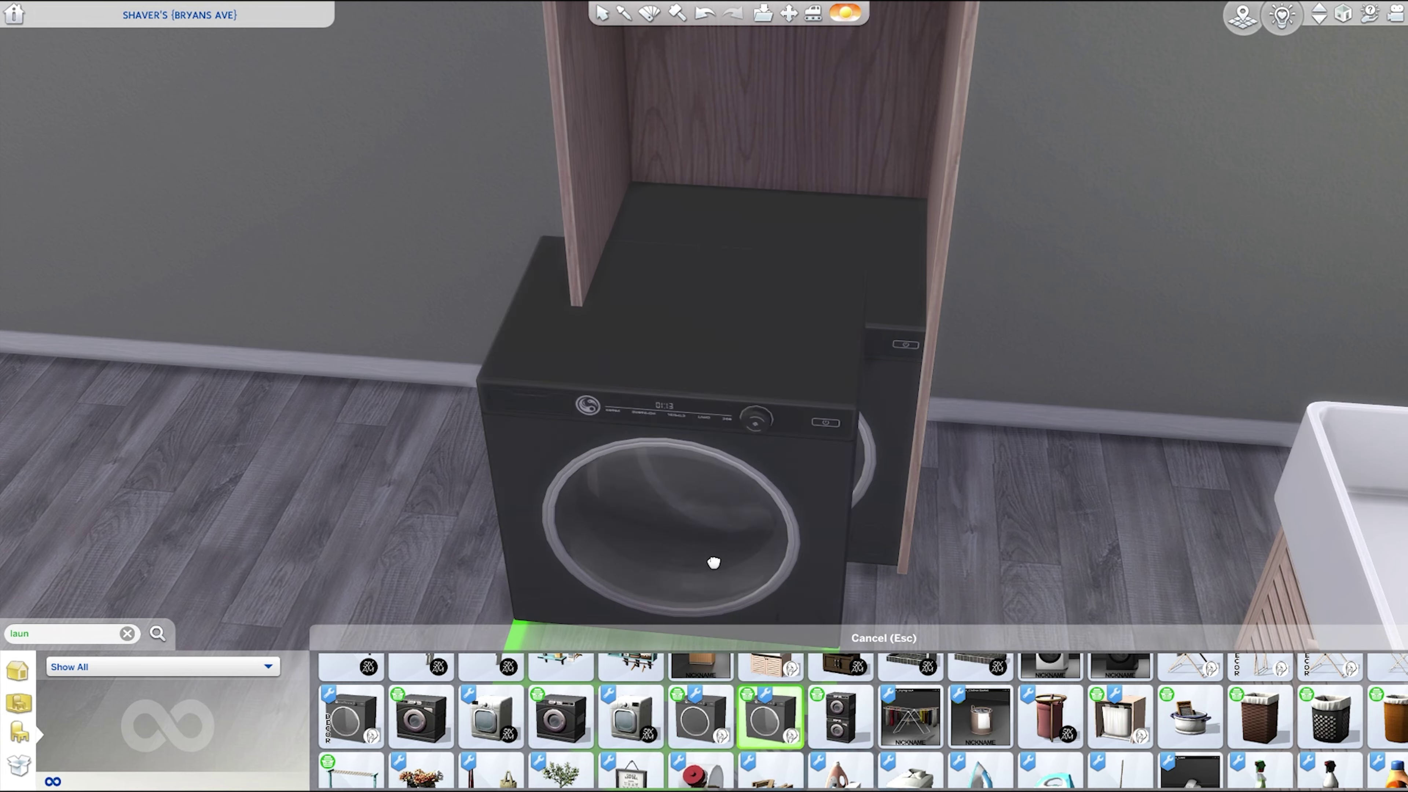
left_click(617, 555)
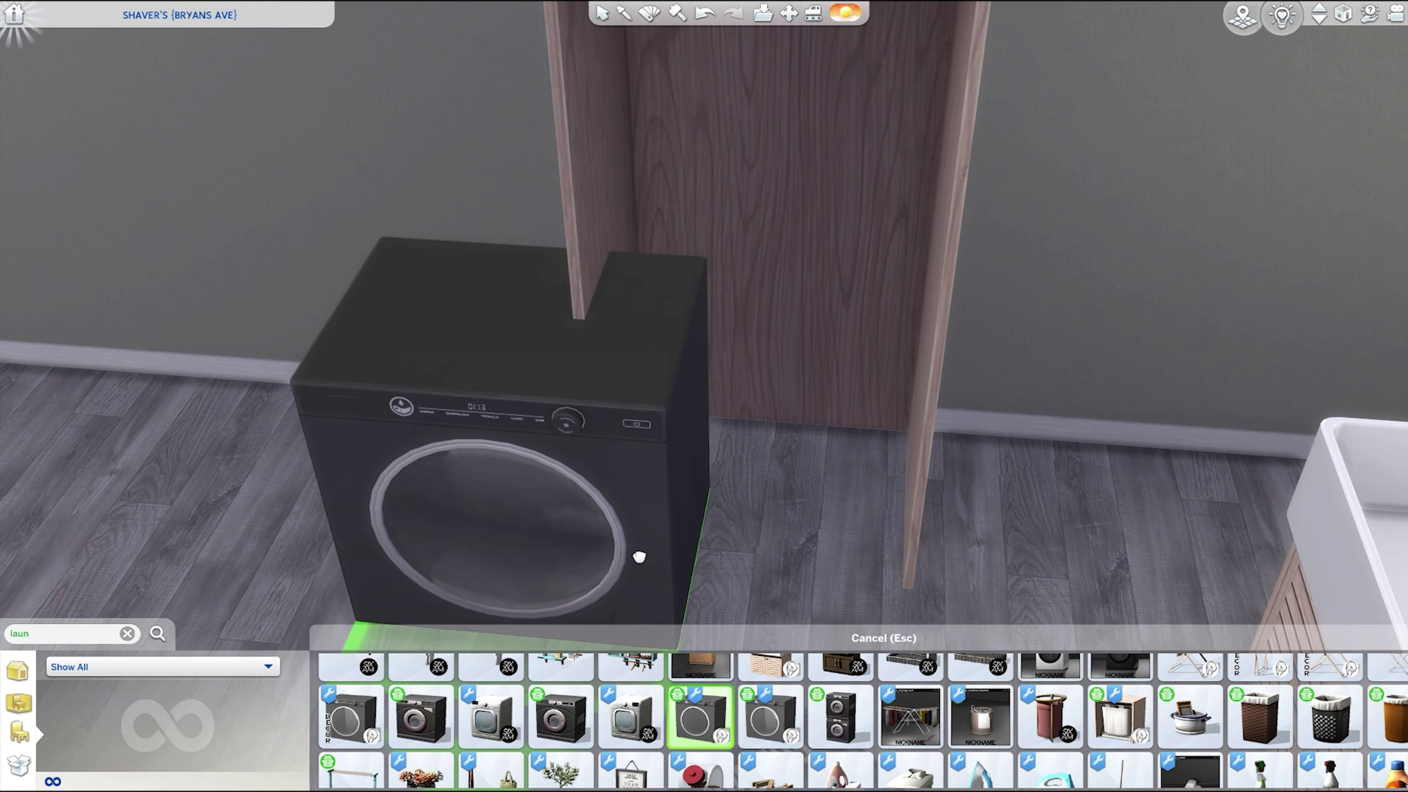
left_click(700, 718)
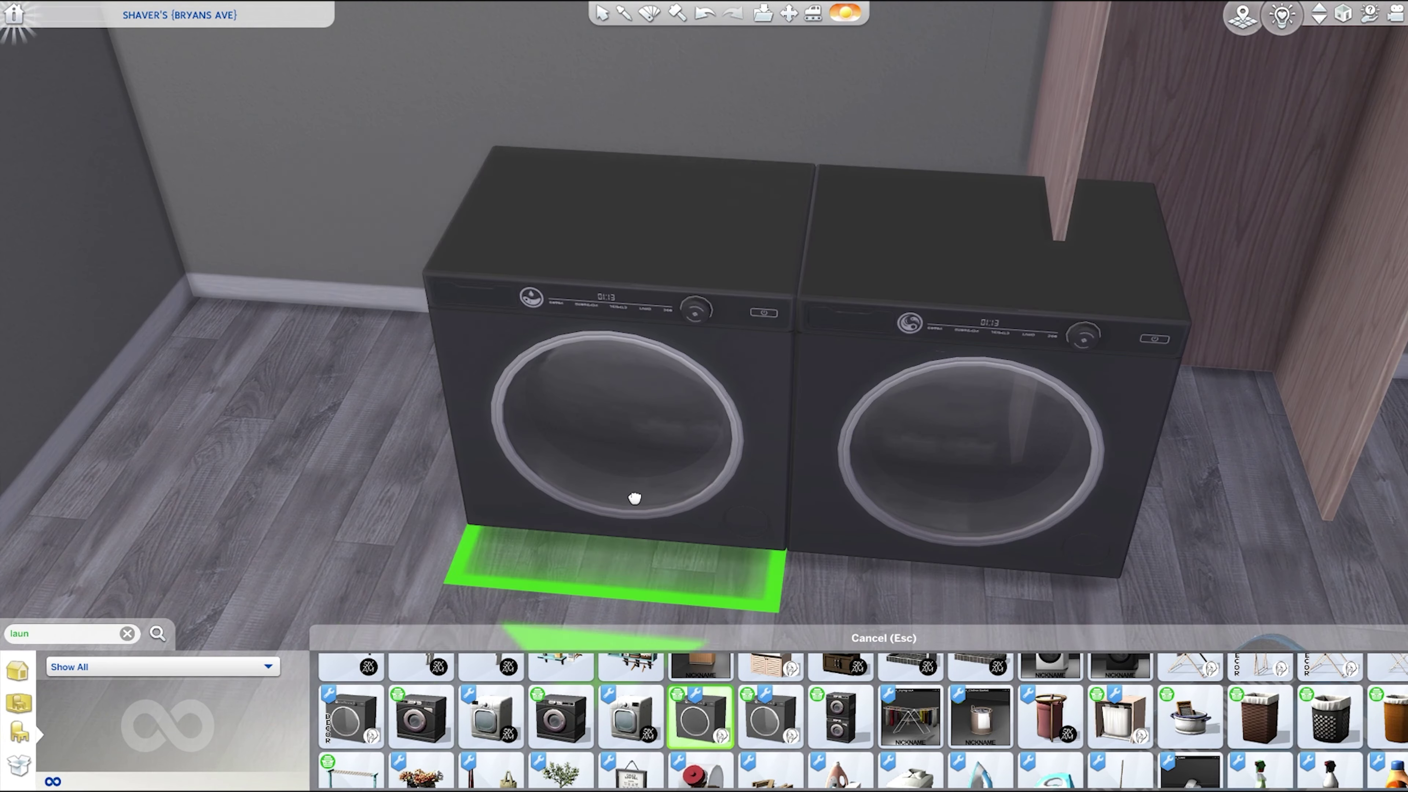
left_click(635, 498)
left_click(612, 444)
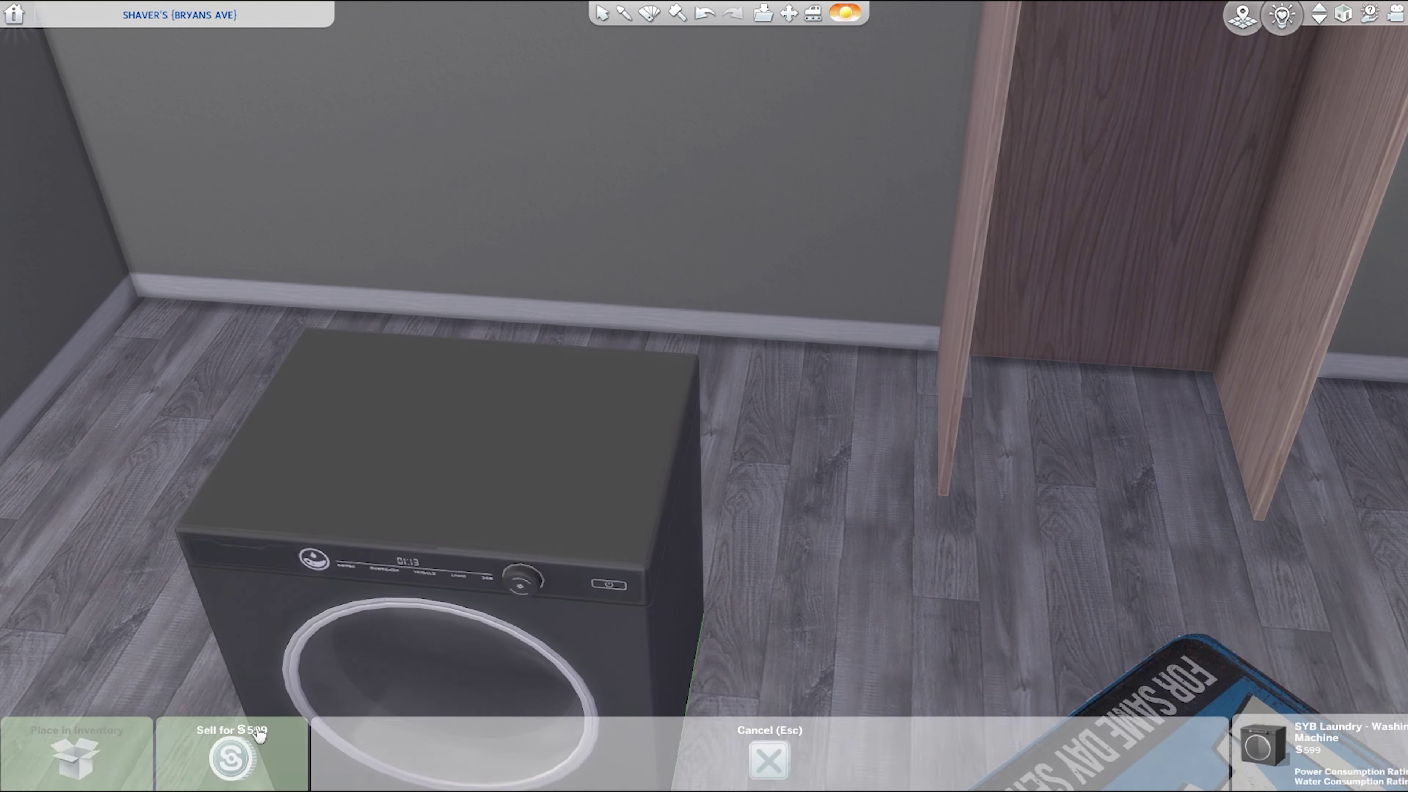
left_click(253, 737)
left_click(619, 510)
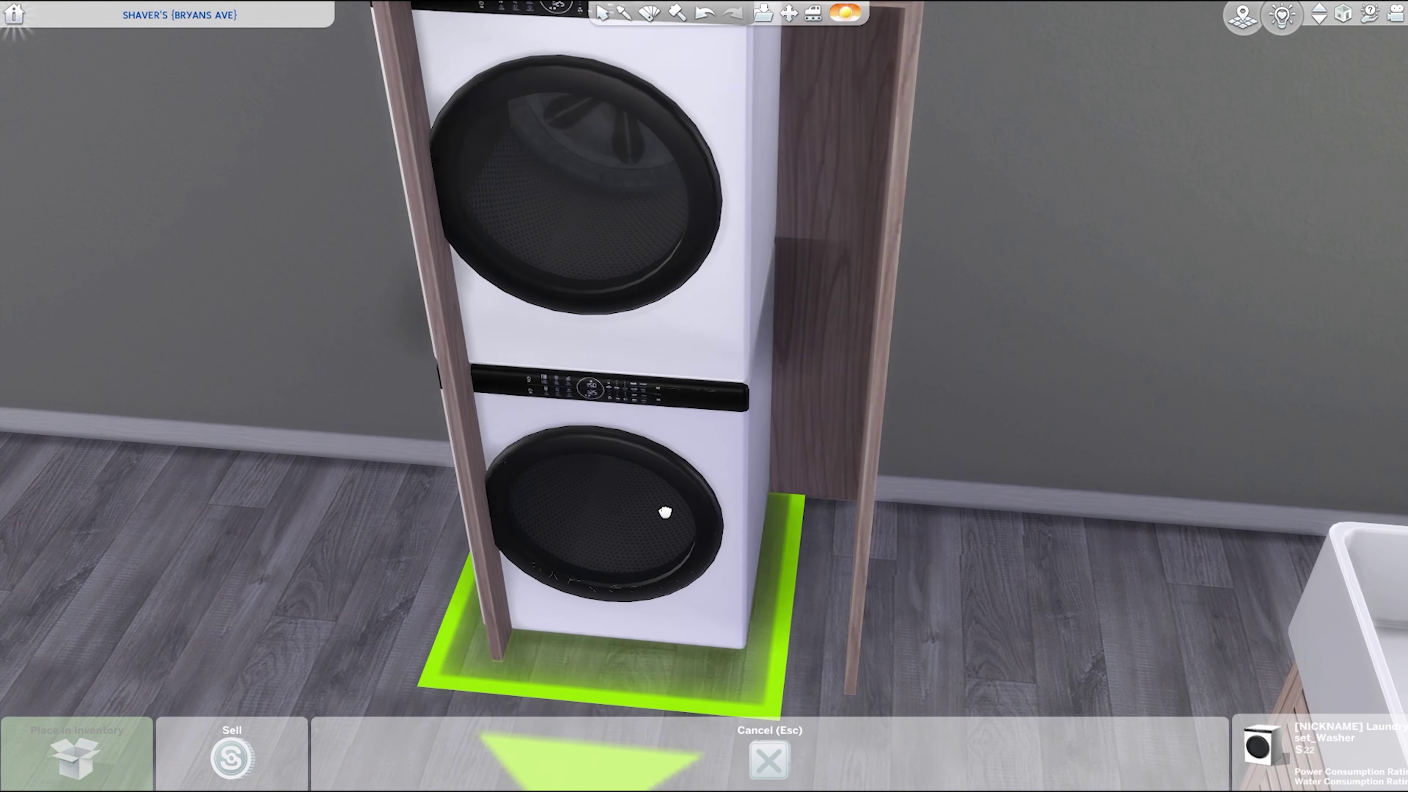
left_click(671, 512)
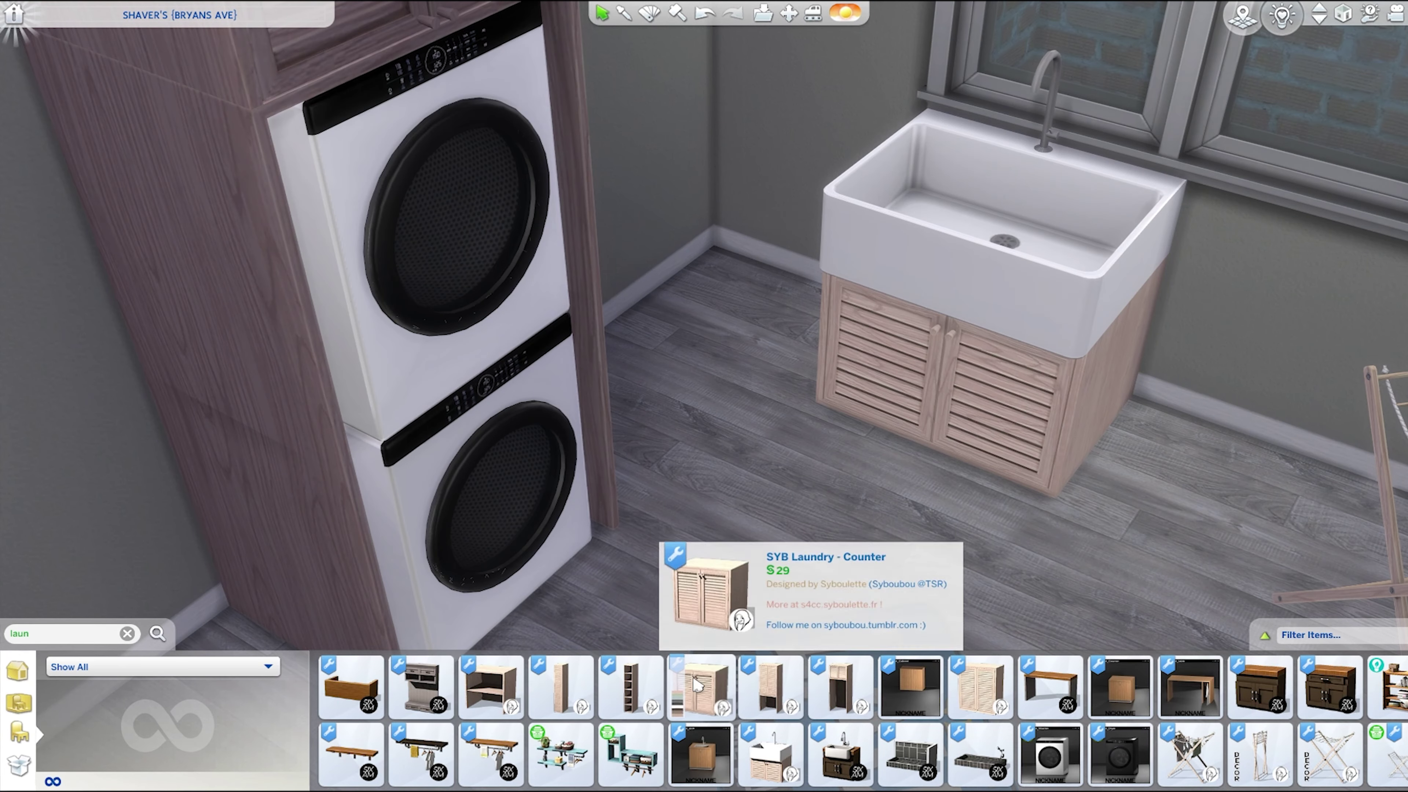
- Place the L-shaped corner counter left of the sink and move the sink beside it
left_click(498, 701)
left_click(607, 412)
left_click(848, 389)
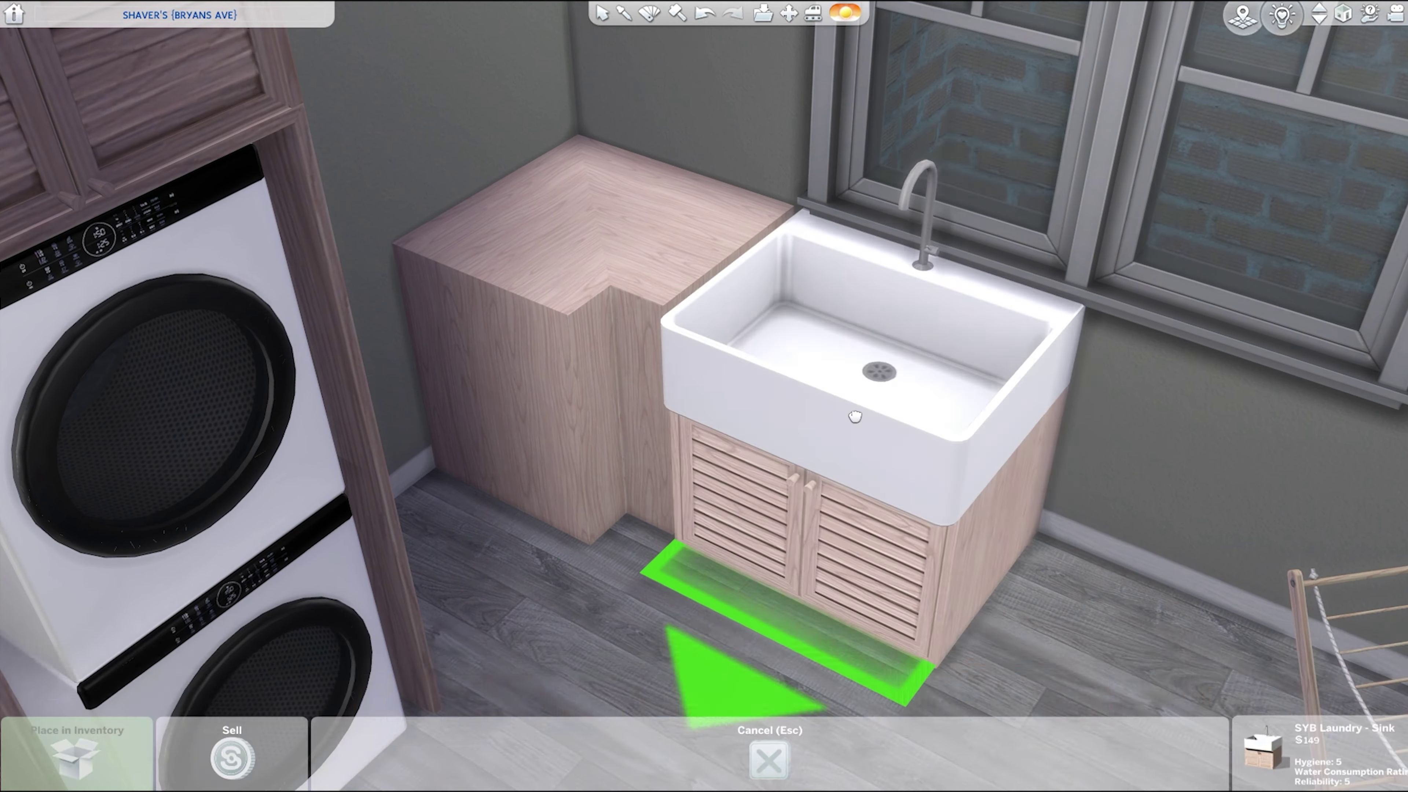
left_click(801, 472)
- Add the louvered laundry counter beside the washer stack with a hamper underneath
left_click(677, 709)
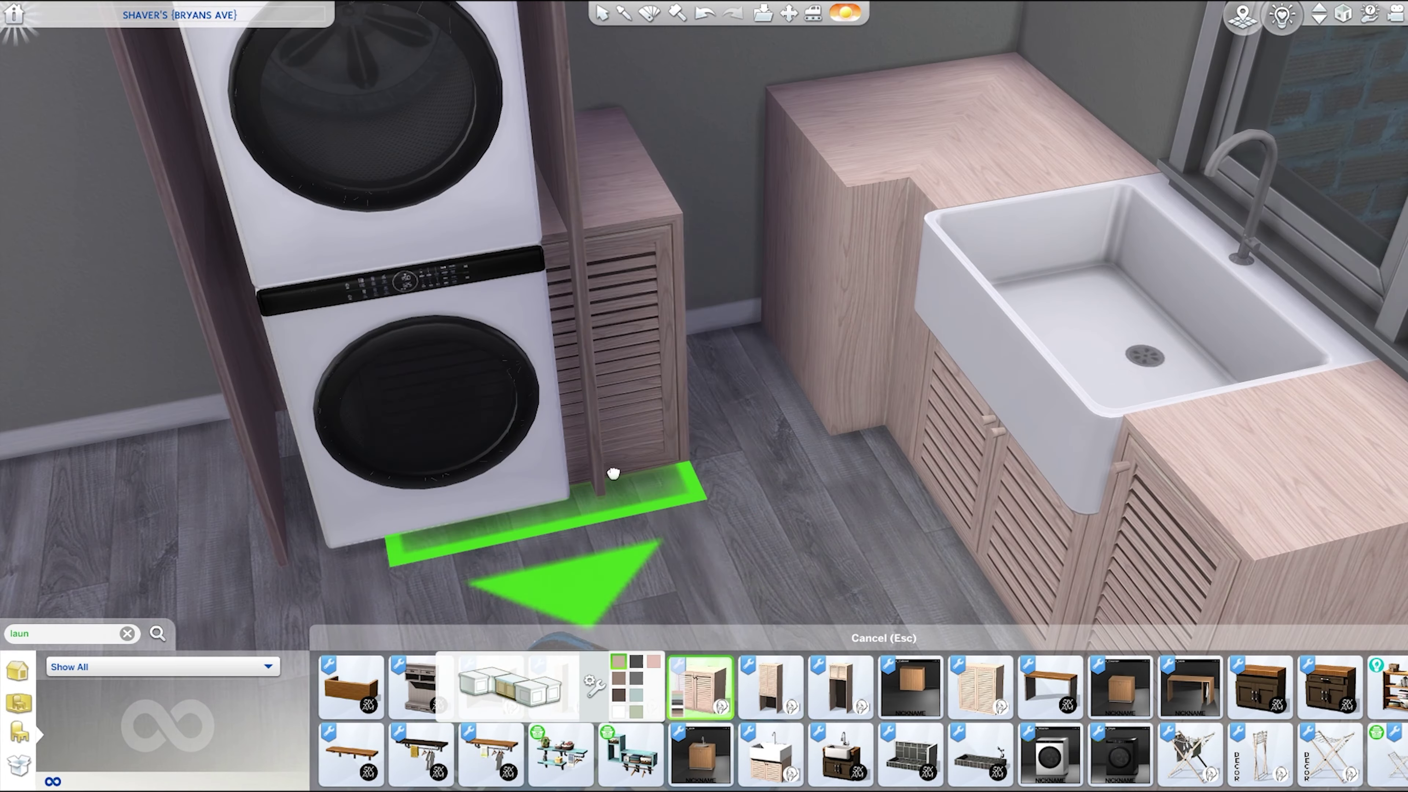
left_click(574, 212)
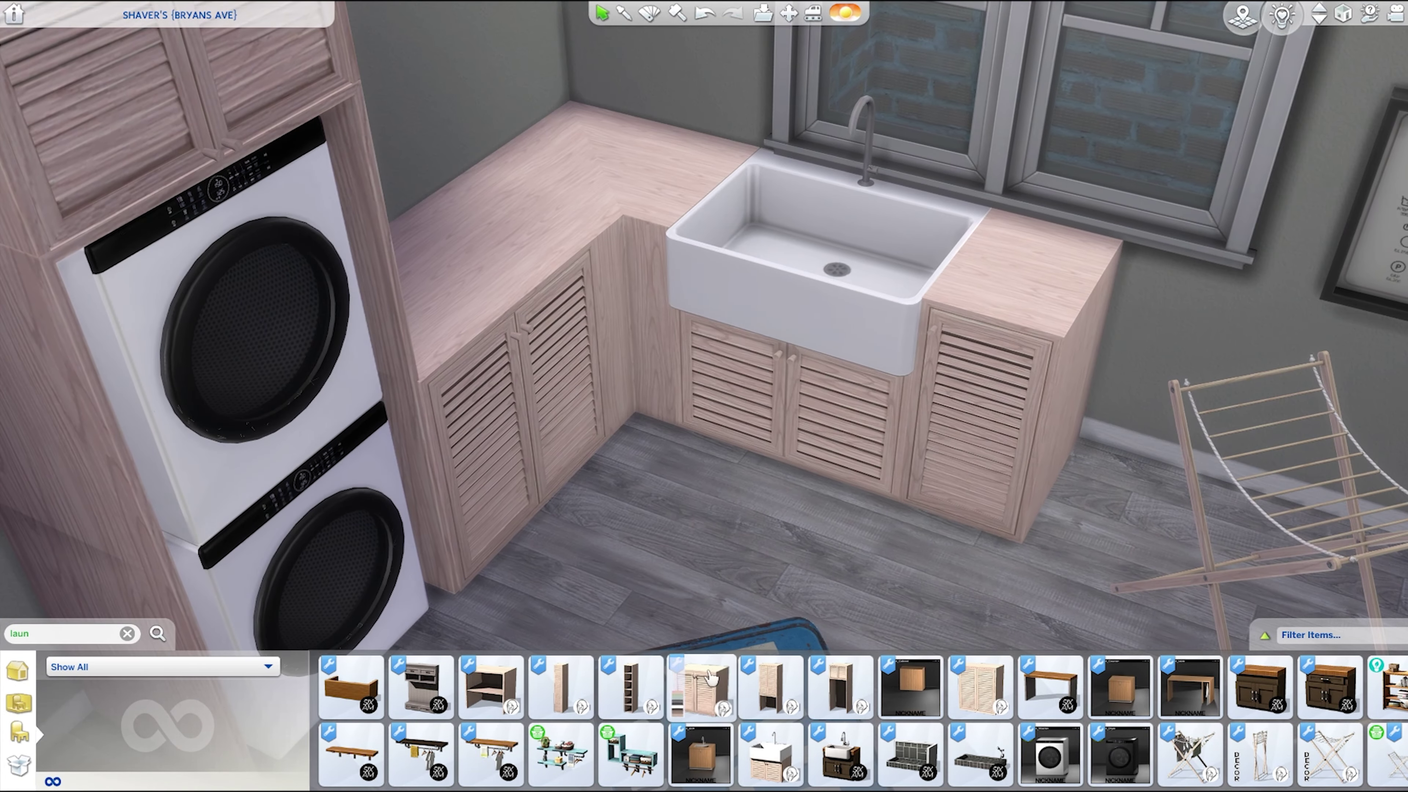
scroll(1189, 779, "down", 1)
key("e")
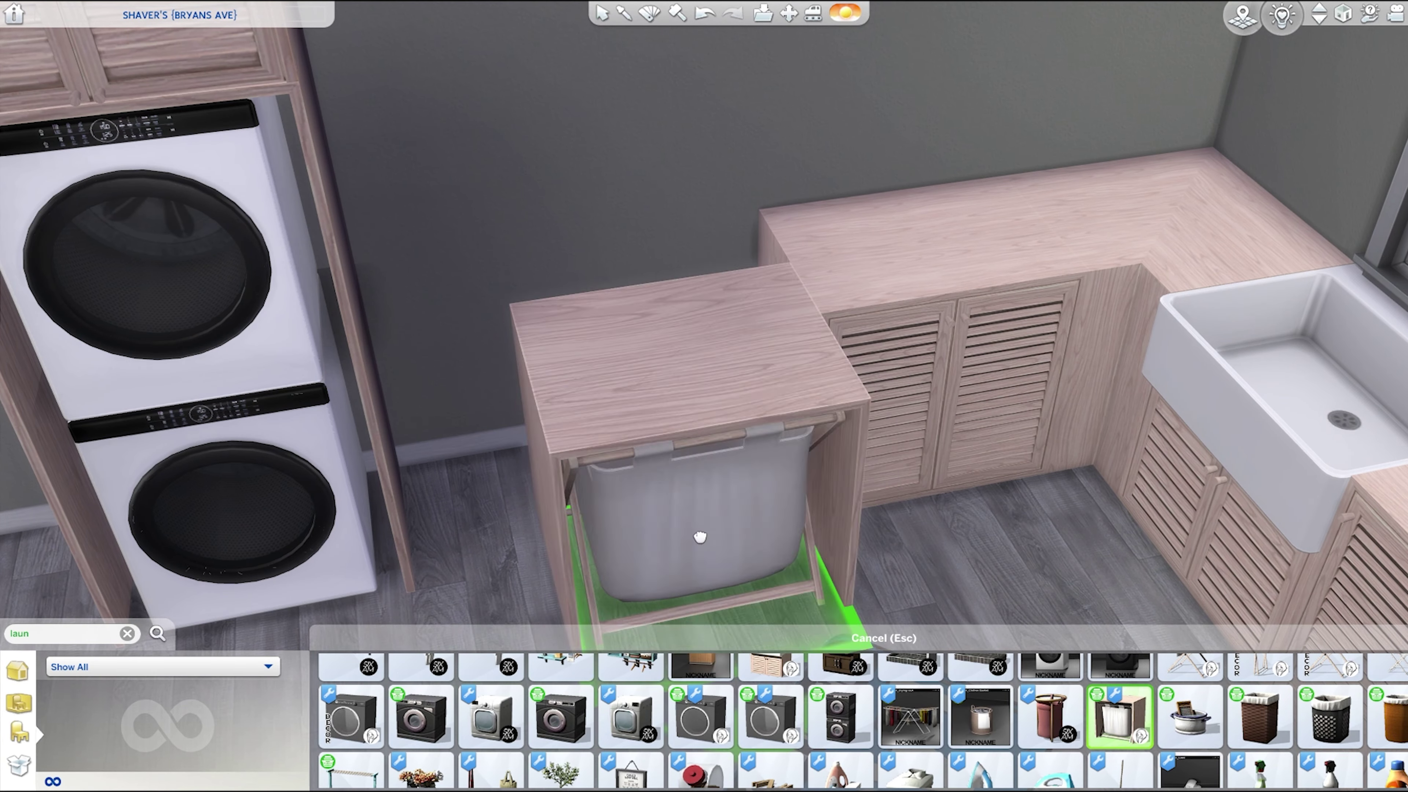
left_click(699, 537)
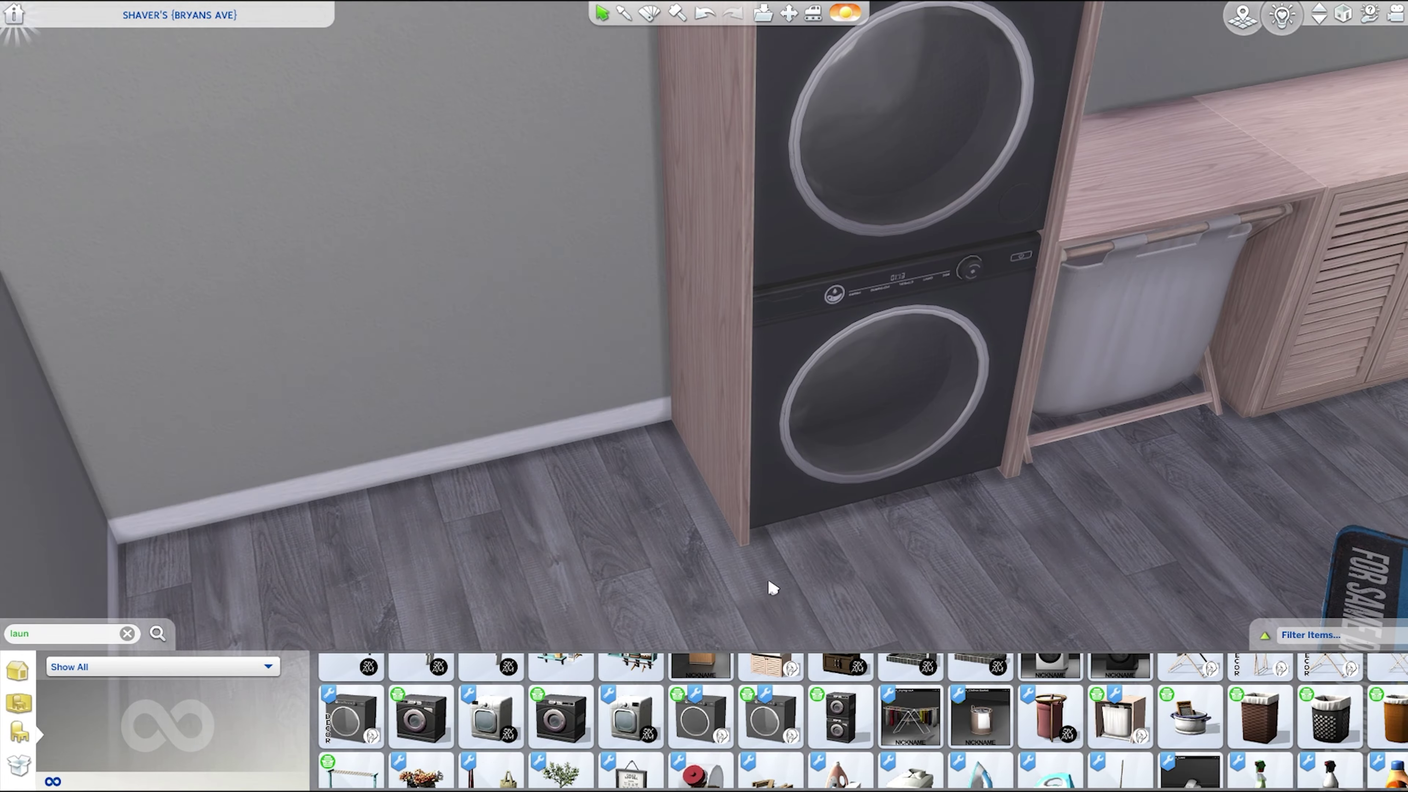
- Place a lemon tree beside the washers and a drying rack against the wall
scroll(560, 720, "down", 1)
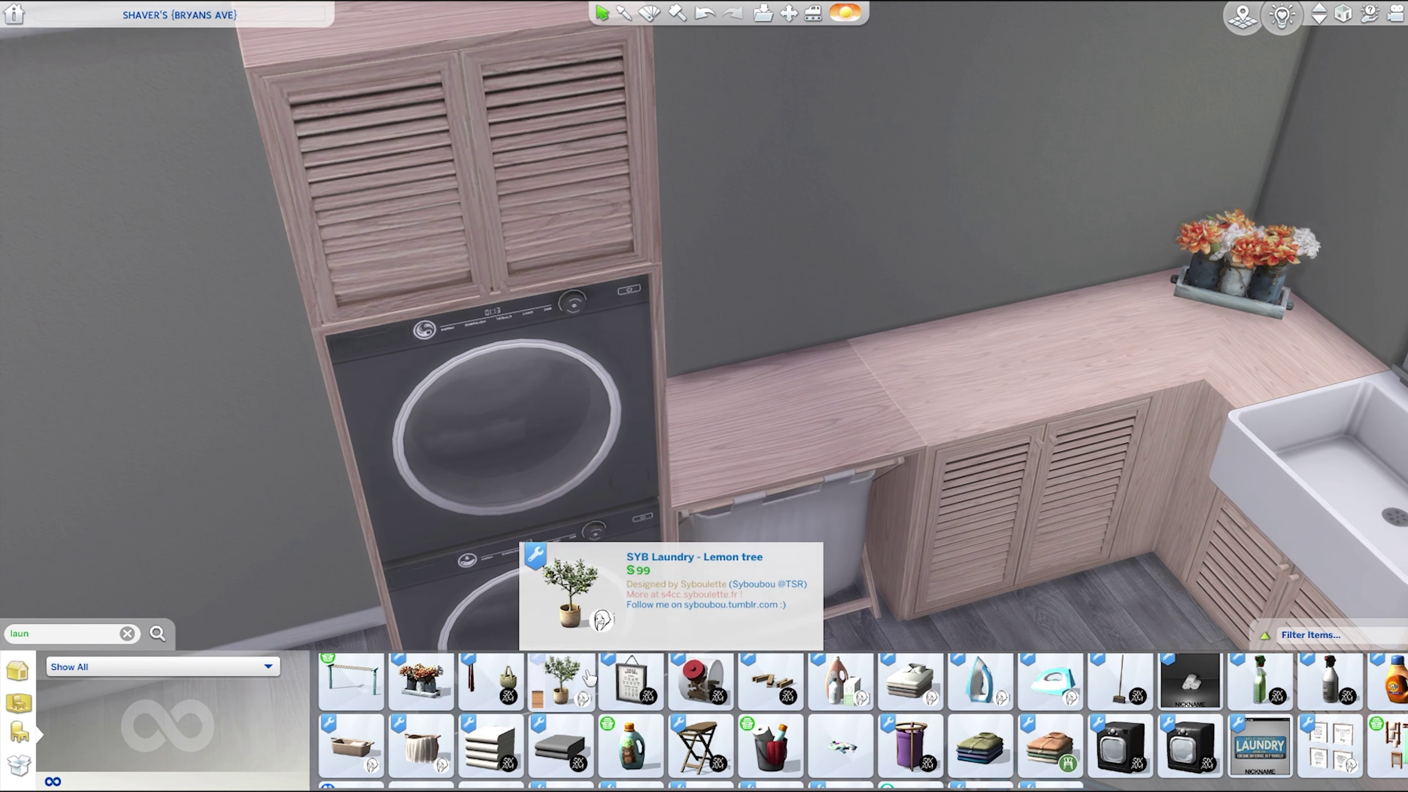
left_click(560, 704)
left_click(643, 477)
scroll(510, 746, "up", 2)
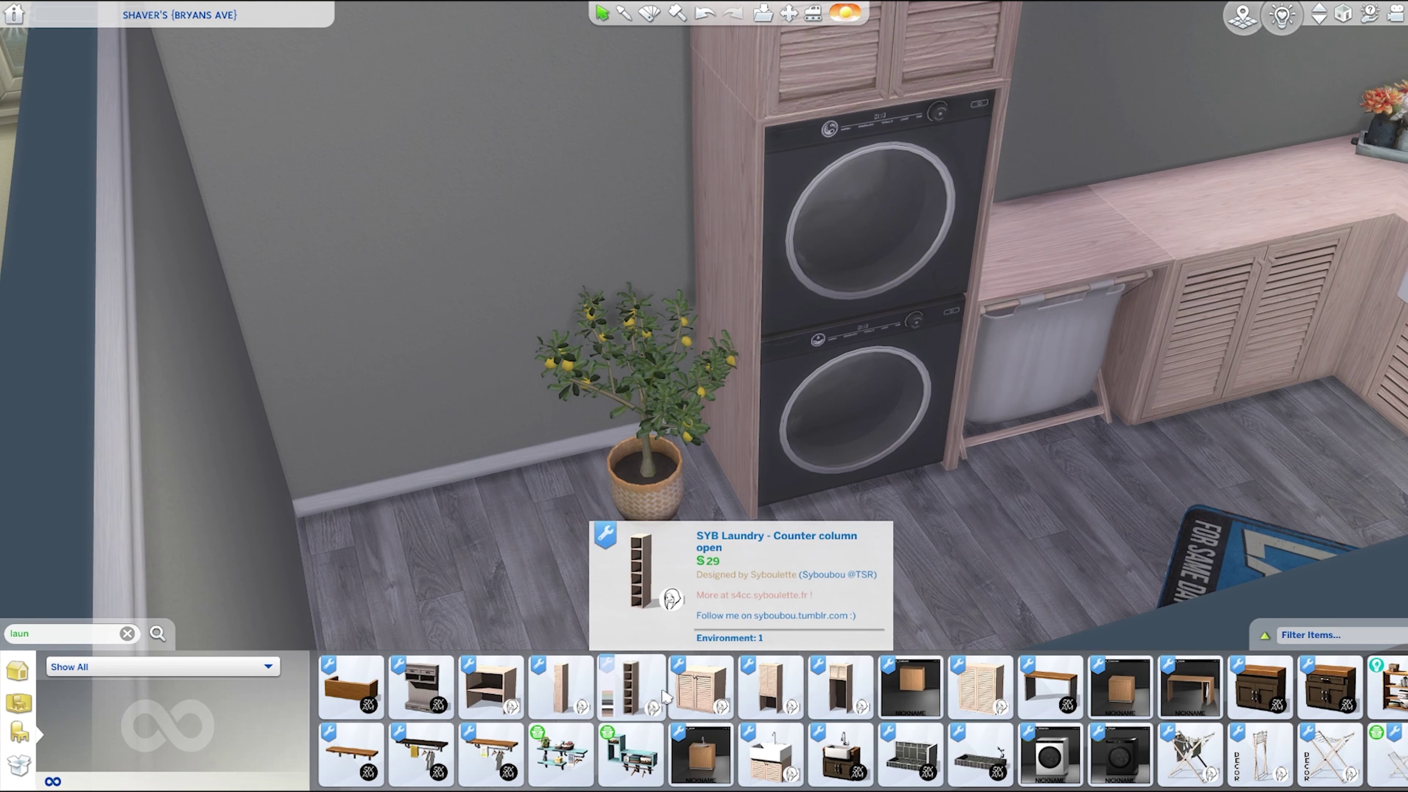
left_click(1210, 710)
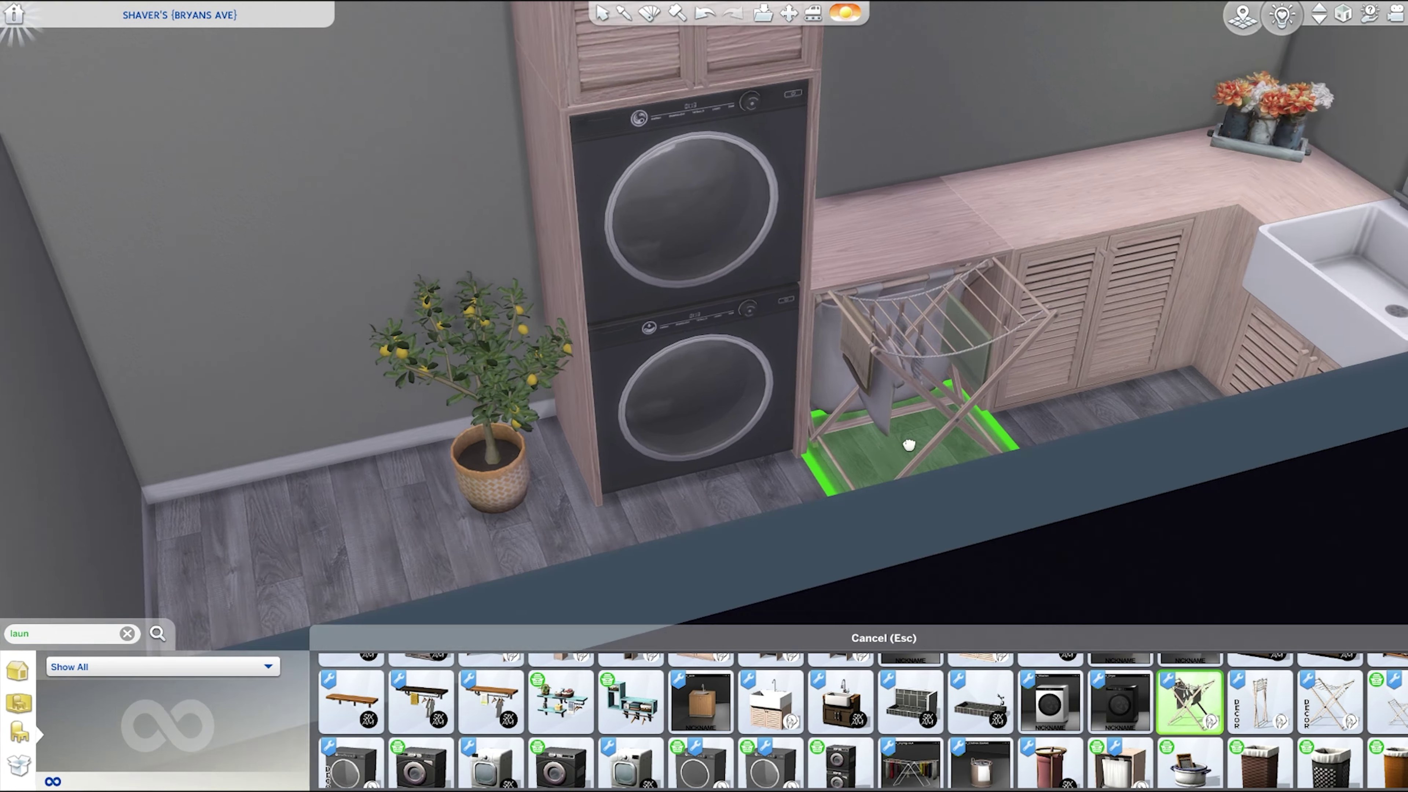
left_click(928, 447)
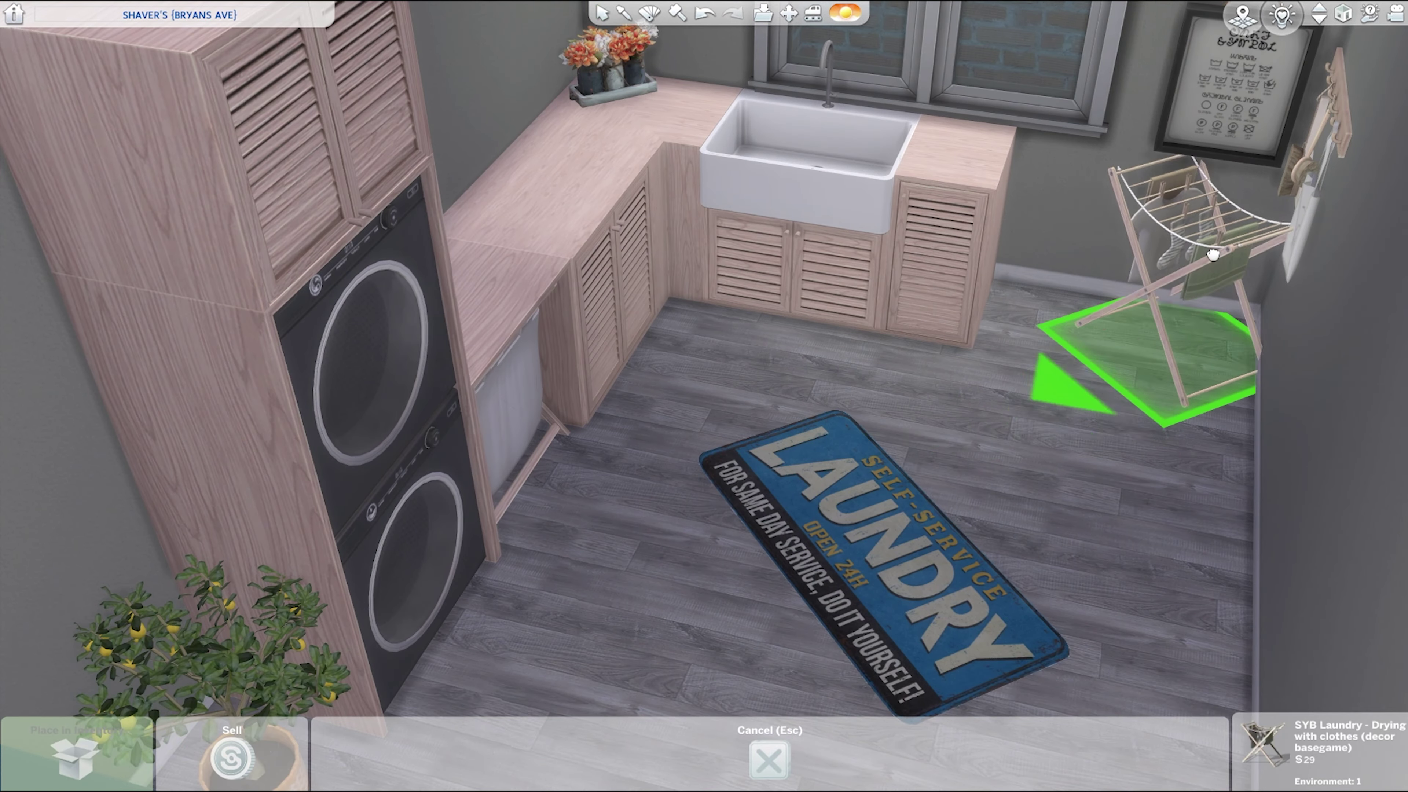
left_click(1289, 300)
- Browse detergent, broom and bucket, and place the ironing board along the wall
left_click(839, 731)
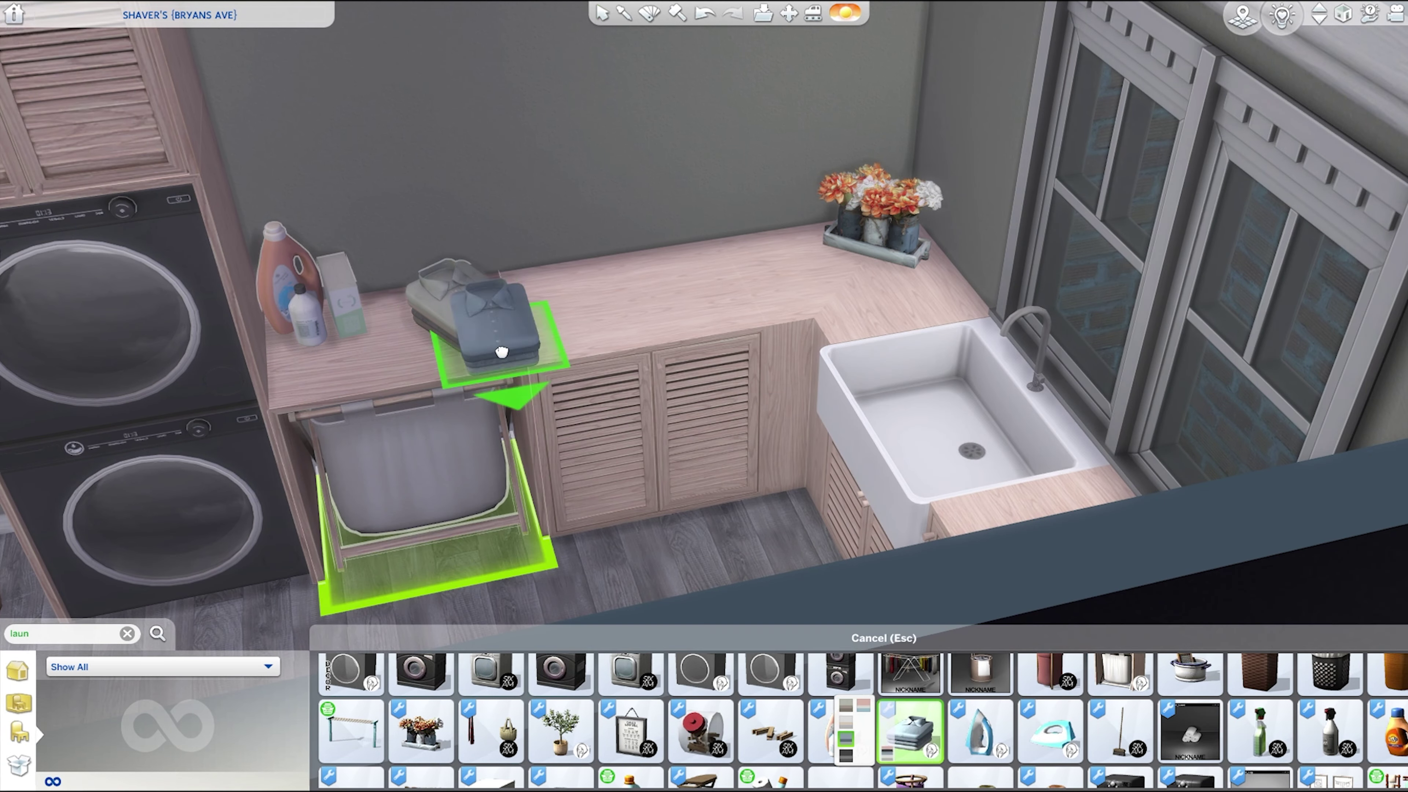
scroll(1120, 721, "down", 1)
left_click(1119, 681)
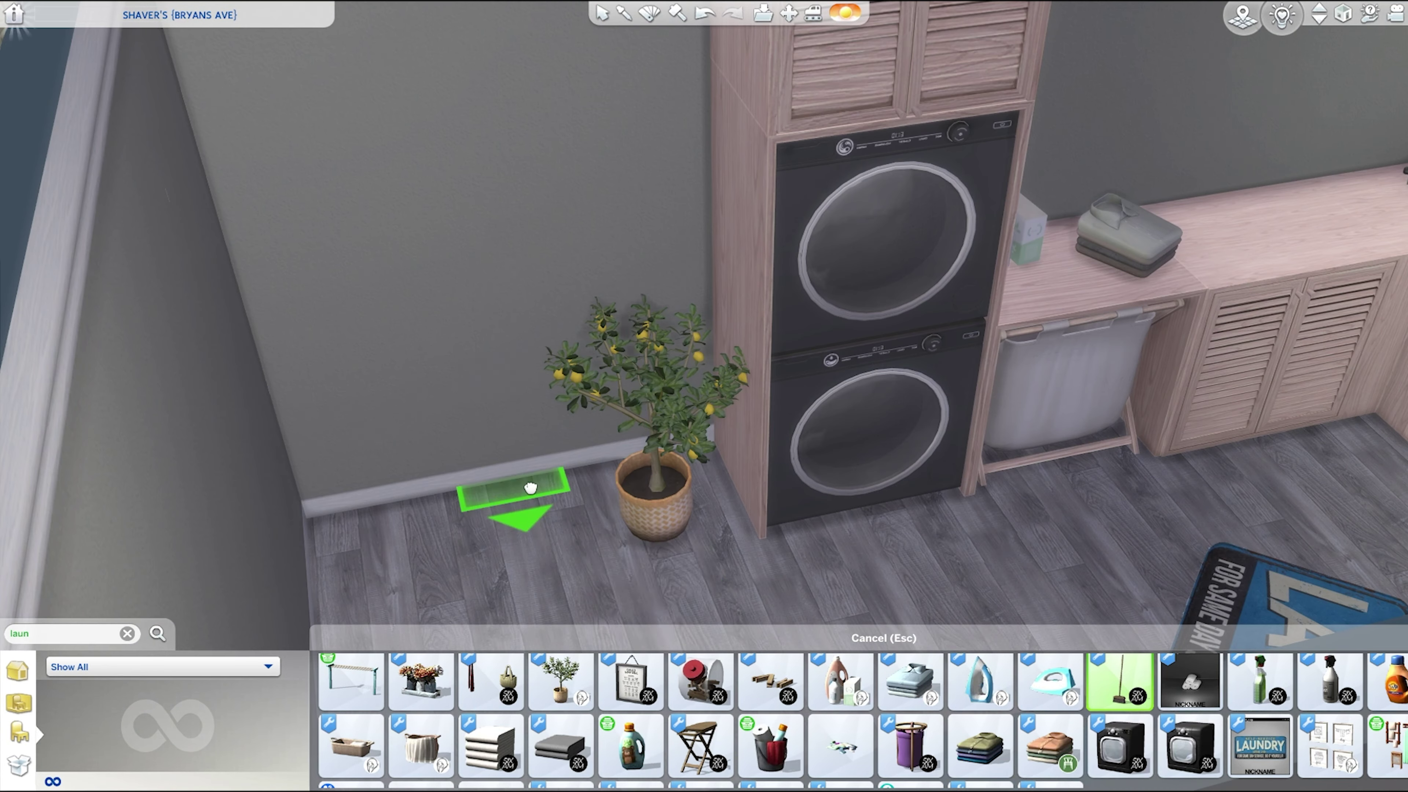
scroll(770, 738, "down", 1)
left_click(770, 693)
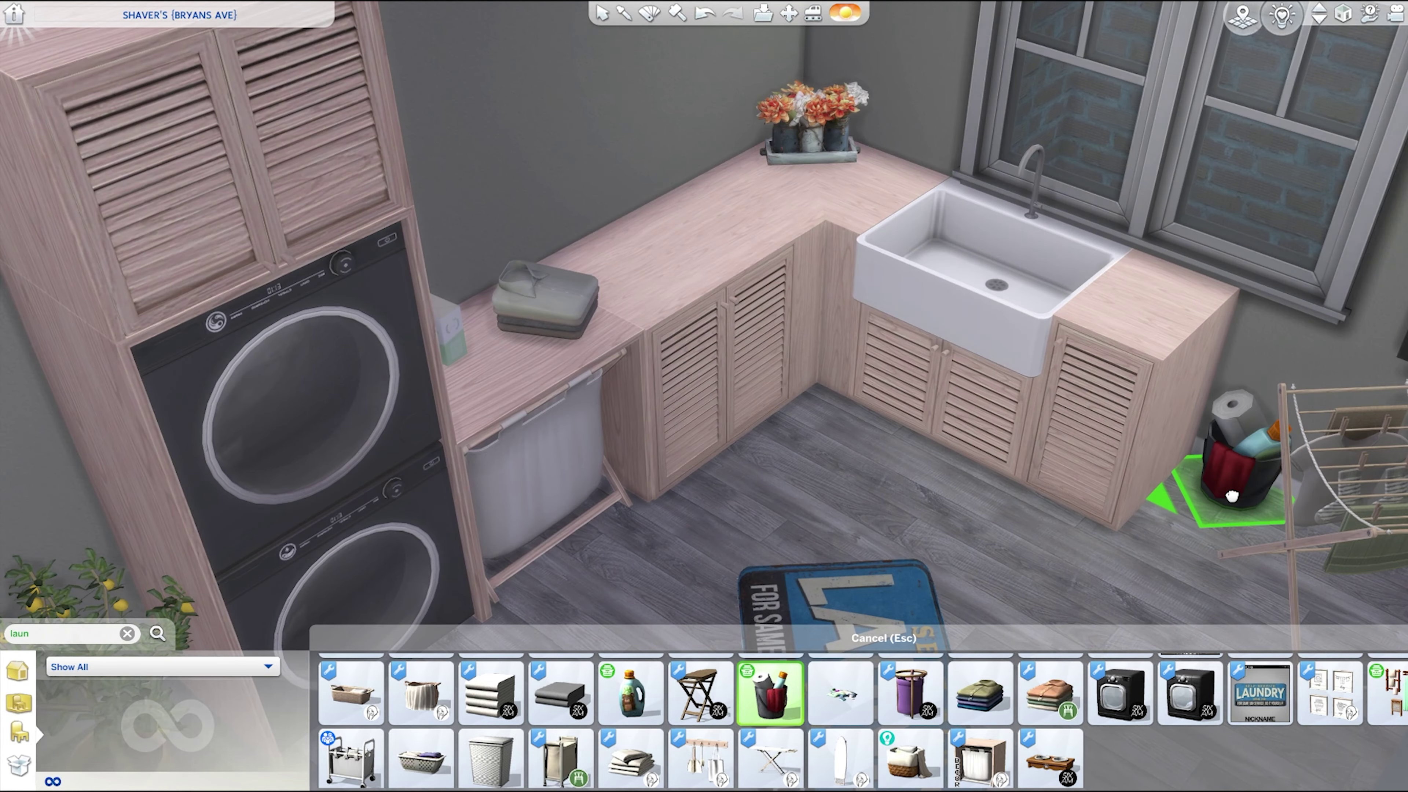
left_click(770, 757)
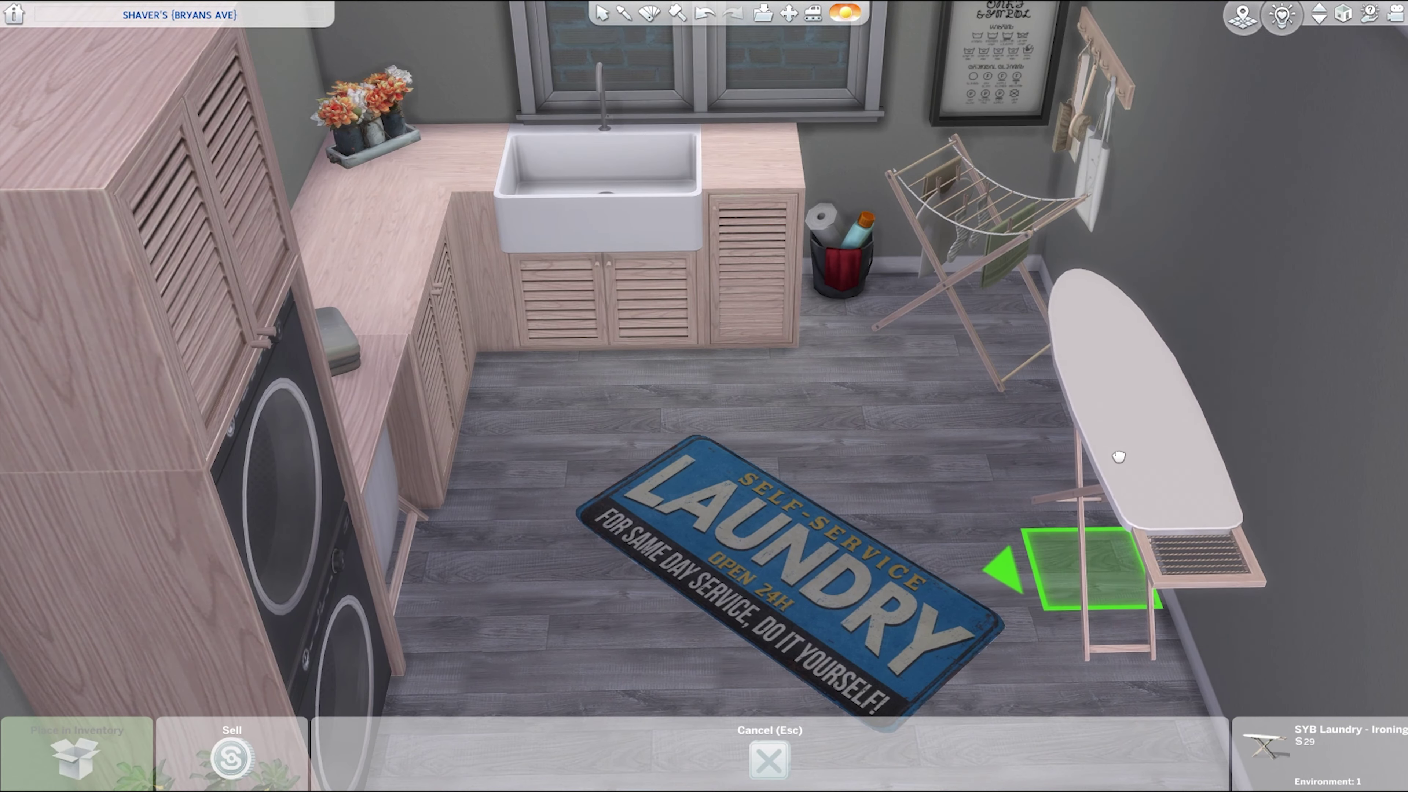
left_click(1117, 456)
left_click(421, 746)
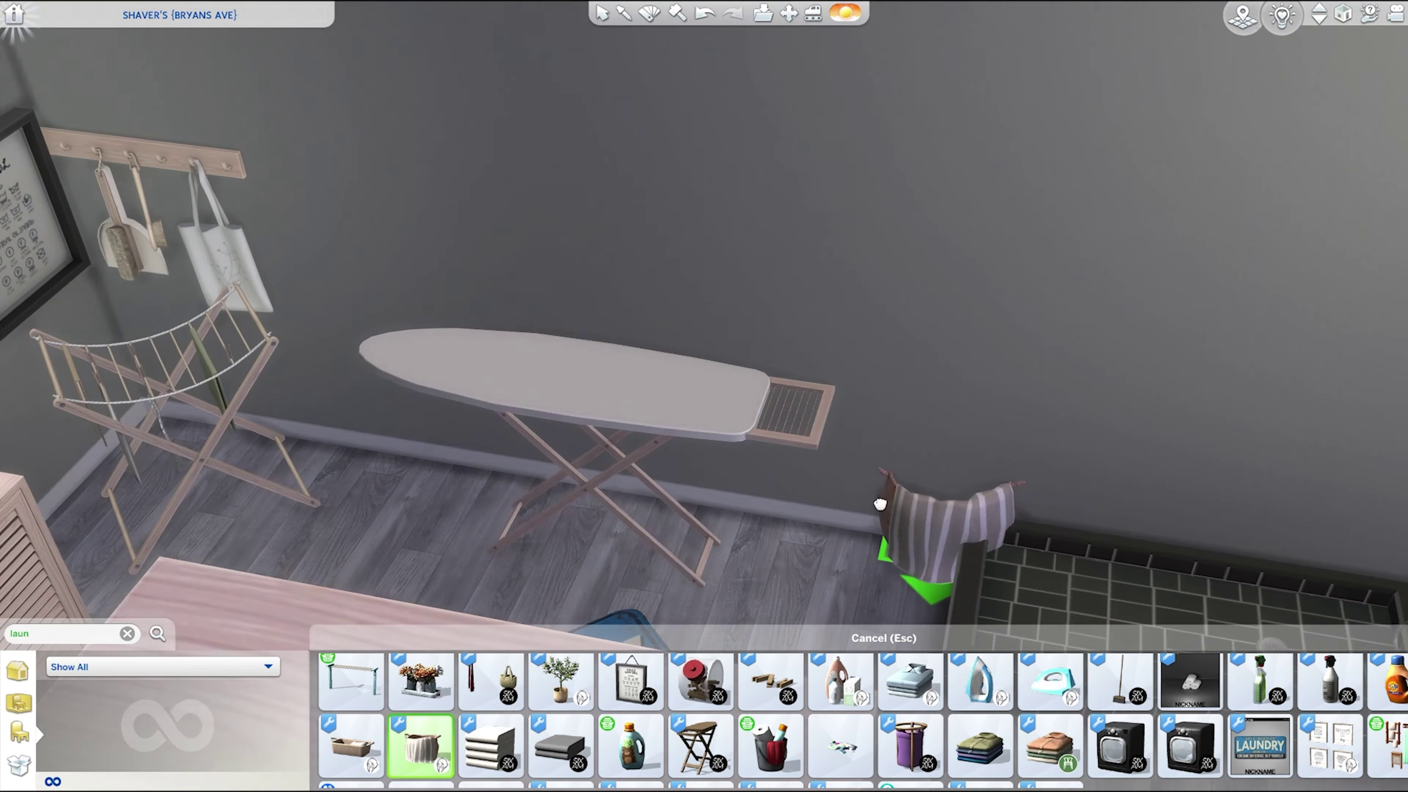
key("Escape")
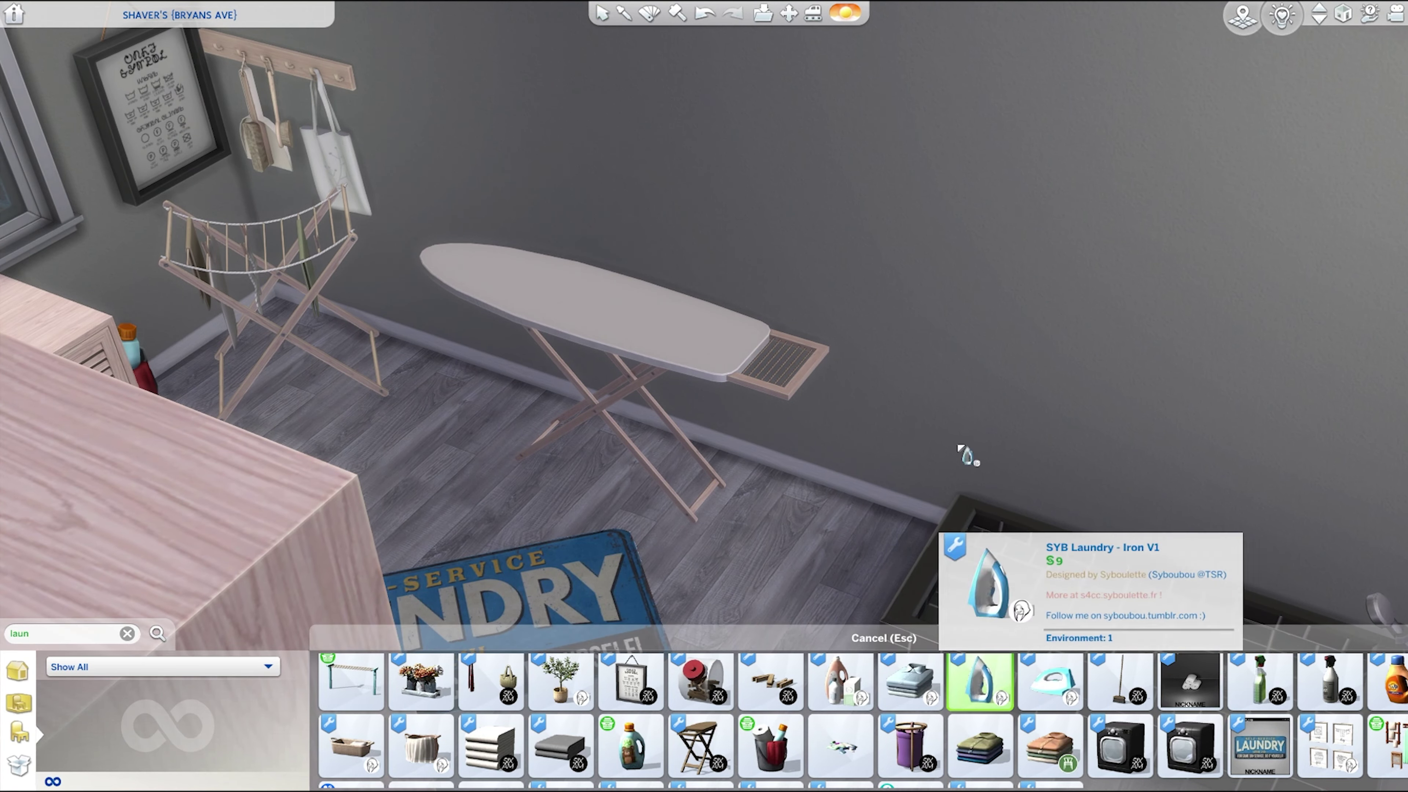
- Set a Windex bottle, towels and a dark laundry basket on the counter
left_click(1248, 682)
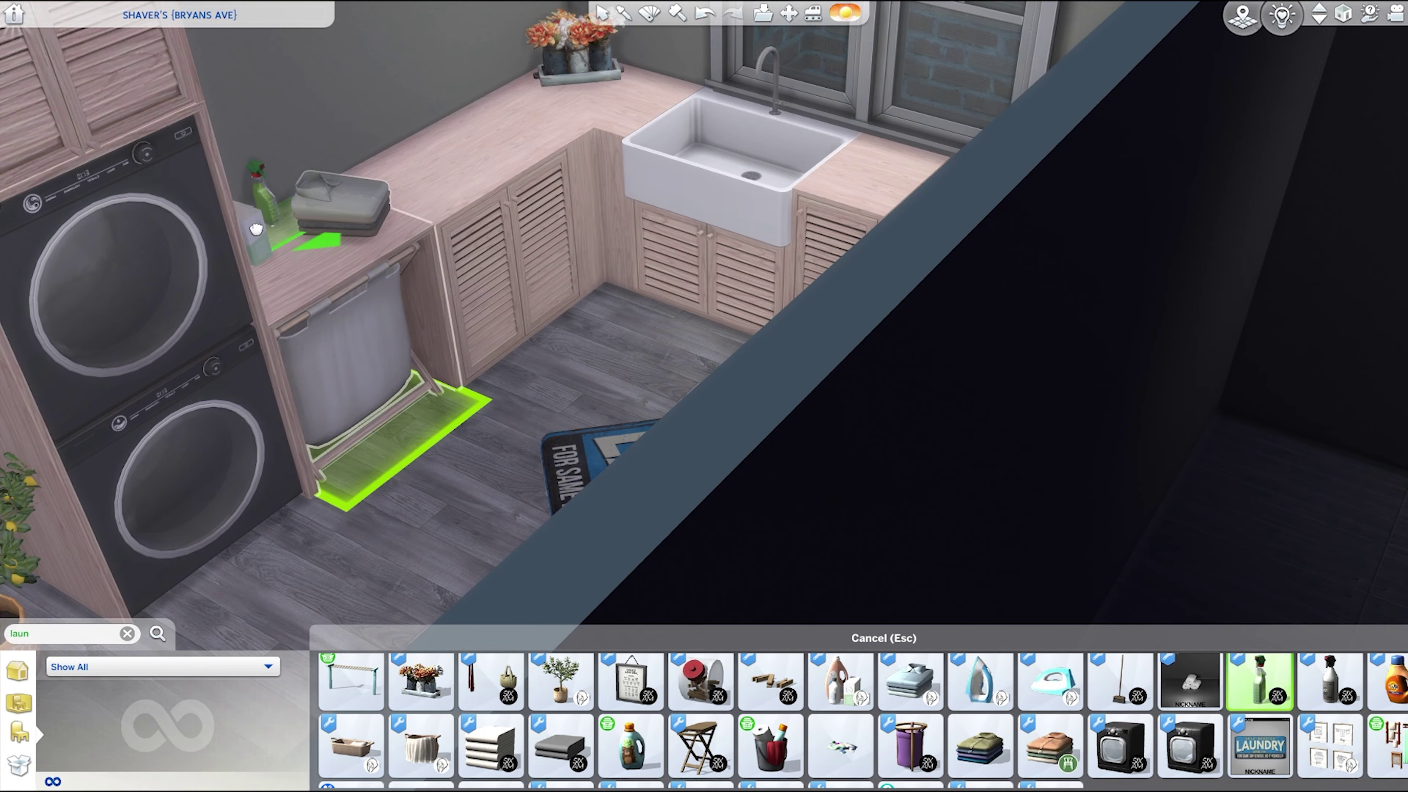
left_click(279, 207)
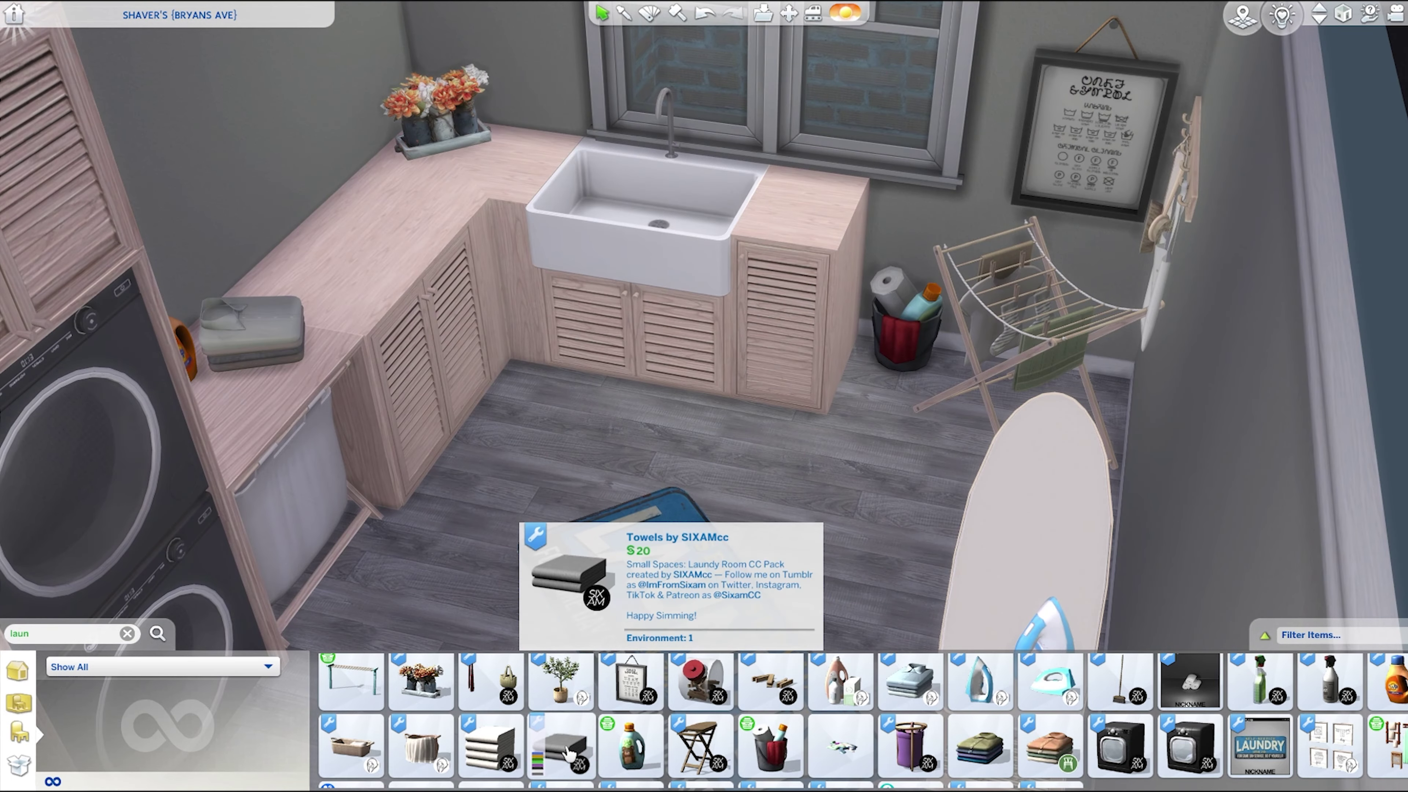
left_click(569, 754)
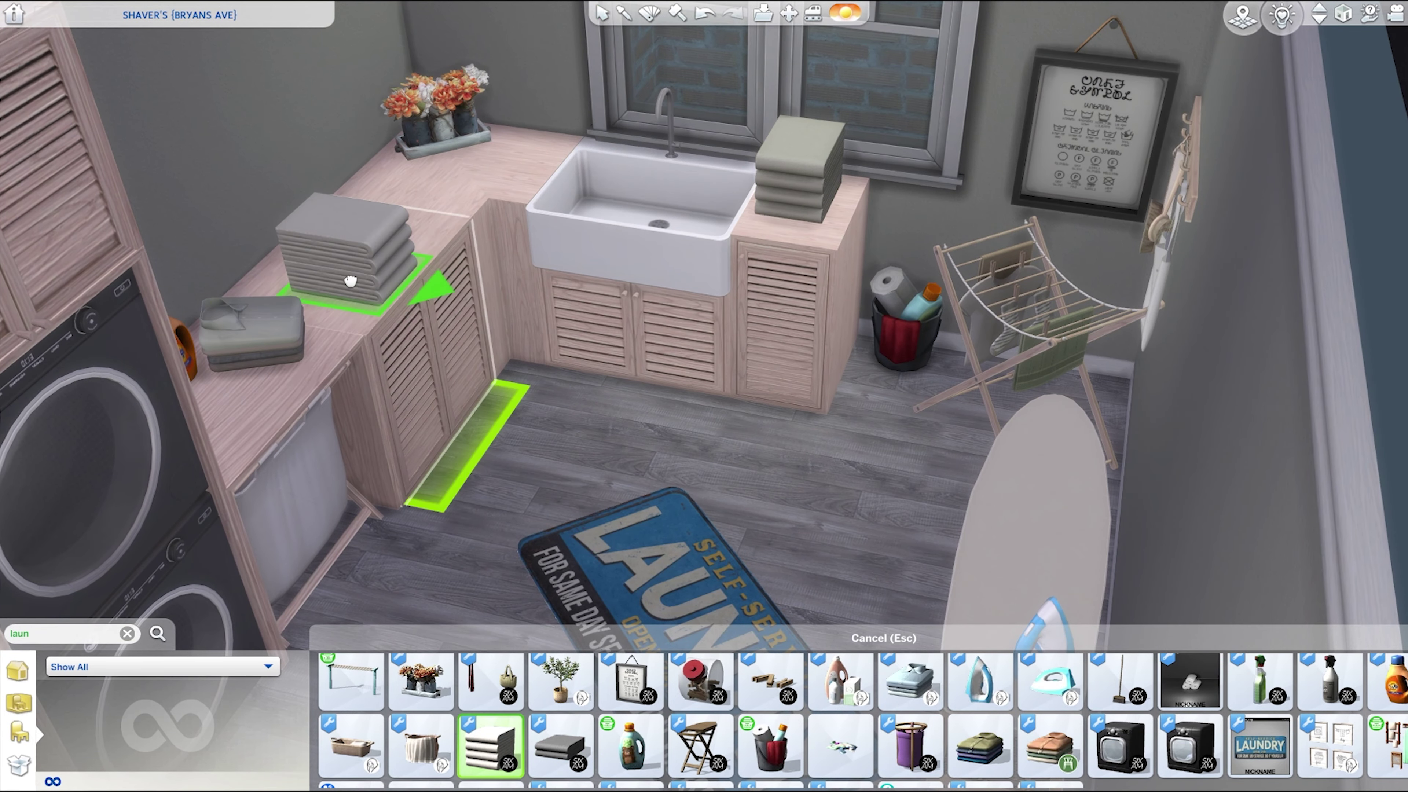
left_click(310, 231)
key("Delete")
left_click(355, 261)
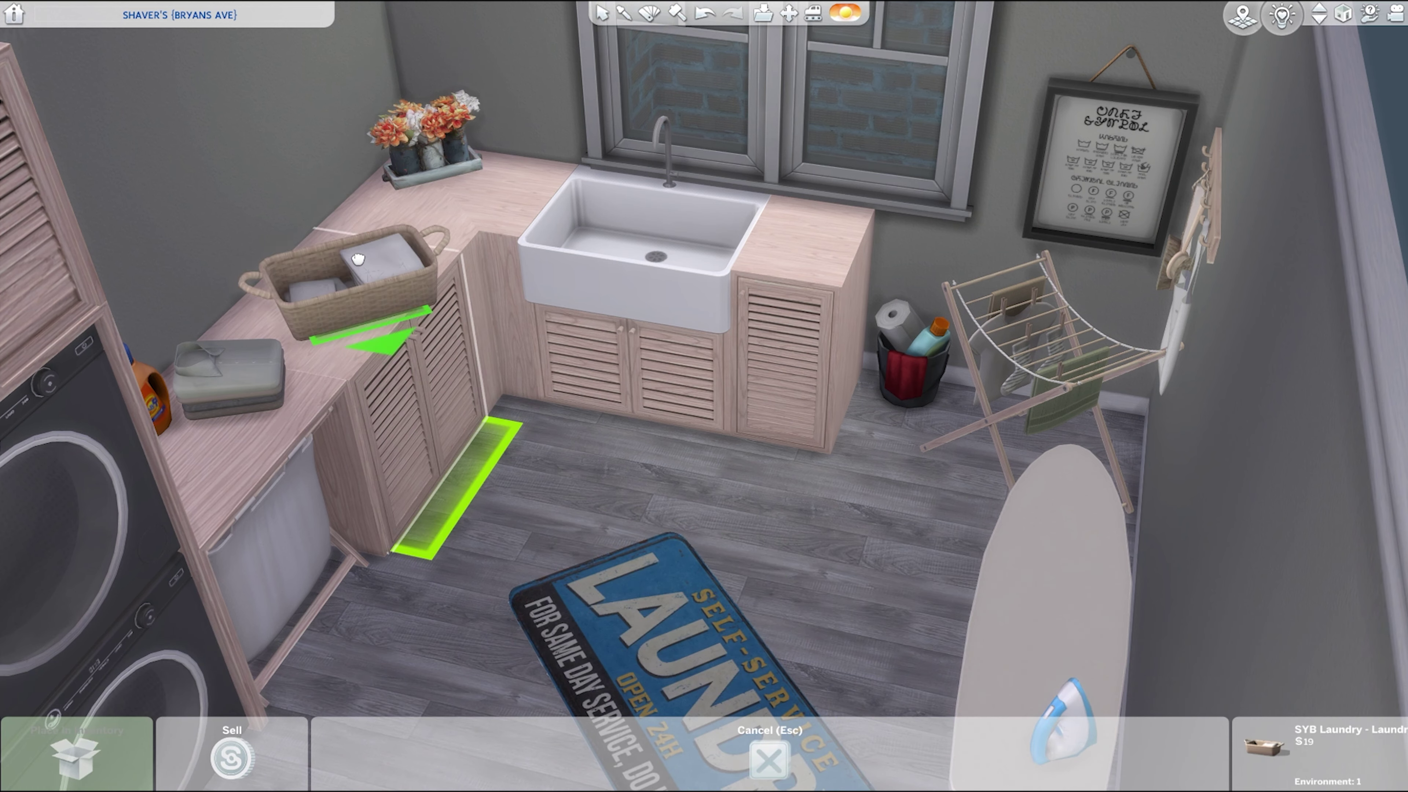
key("r")
left_click(361, 250)
left_click(394, 205)
- Place the clothespins on the counter corner
left_click(770, 682)
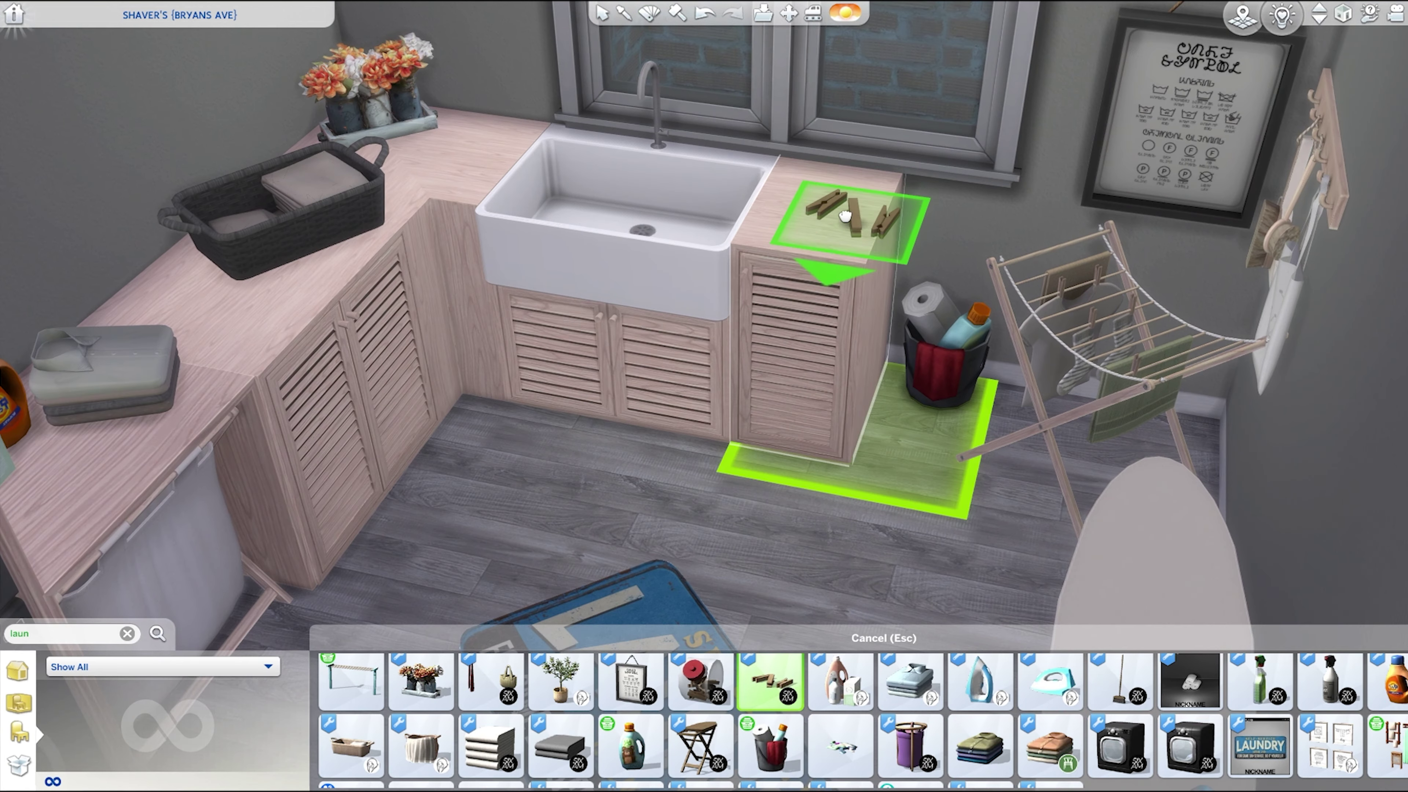
left_click(430, 158)
key("r")
left_click(417, 136)
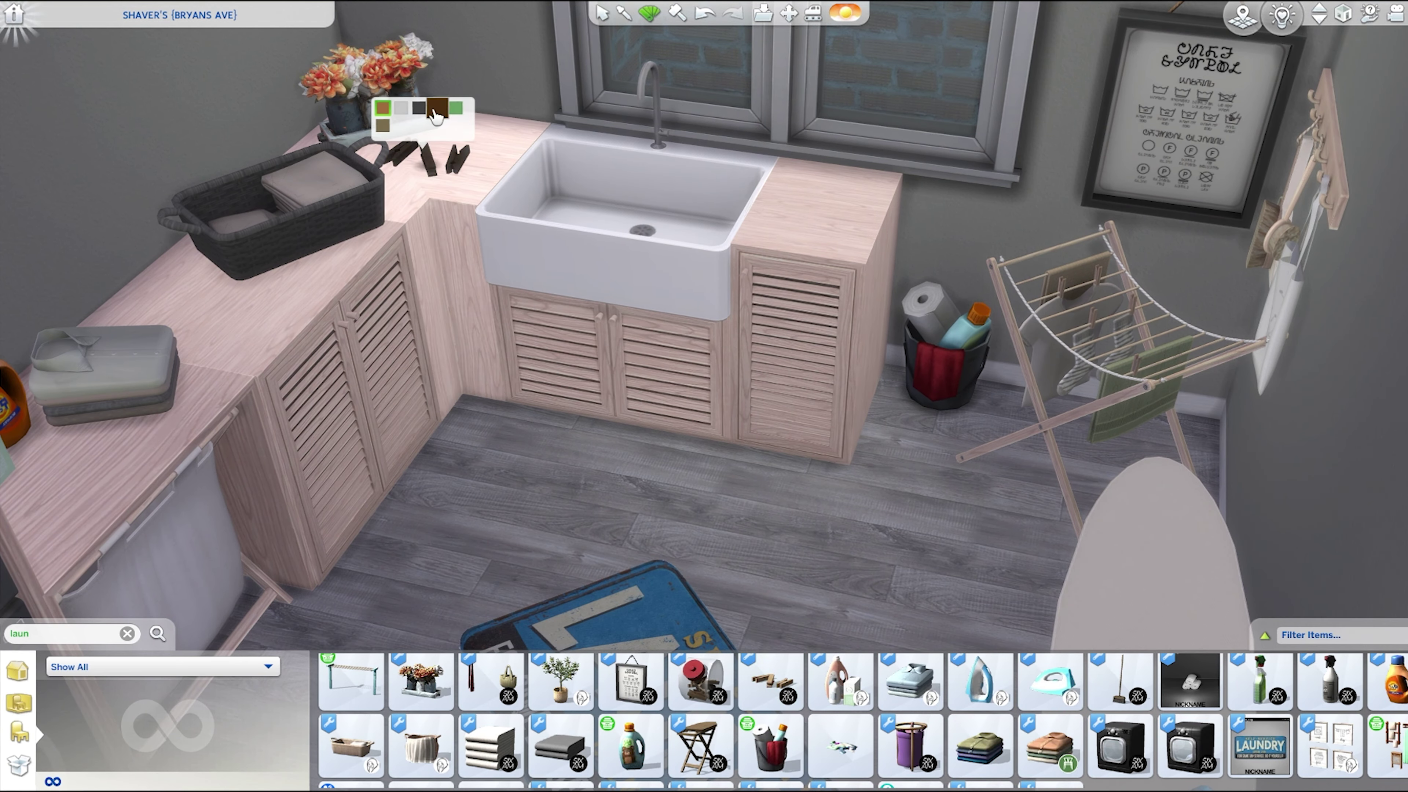
key("h")
left_click(454, 160)
left_click(458, 156)
- Hang the laundry shelf with rail above the counter and move detergent bottles onto it
left_click(455, 782)
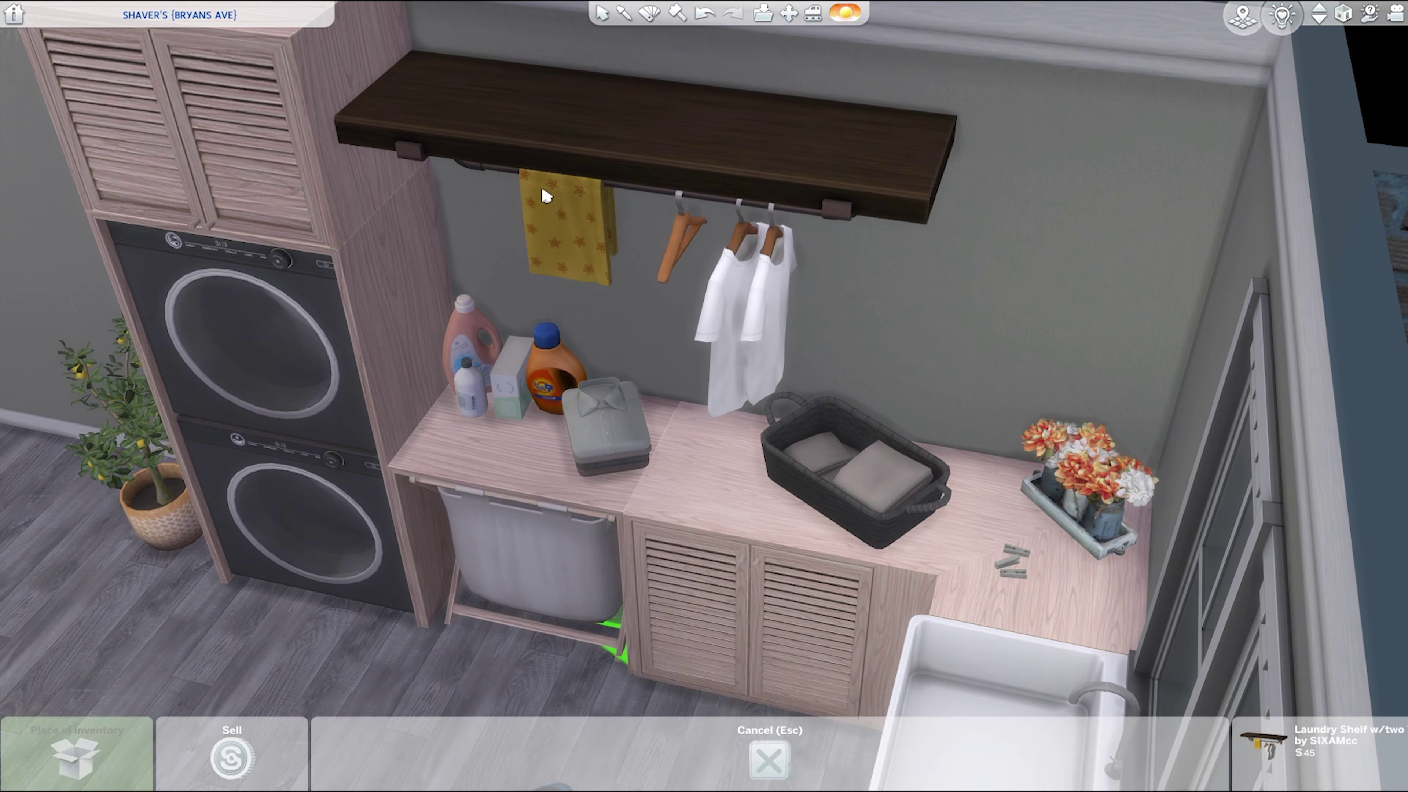
left_click(521, 371)
left_click(521, 111)
key("r")
left_click(643, 155)
- Recolour the shelf light white-grey, the cabinets and counters white, and the clothespins dark
left_click(668, 55)
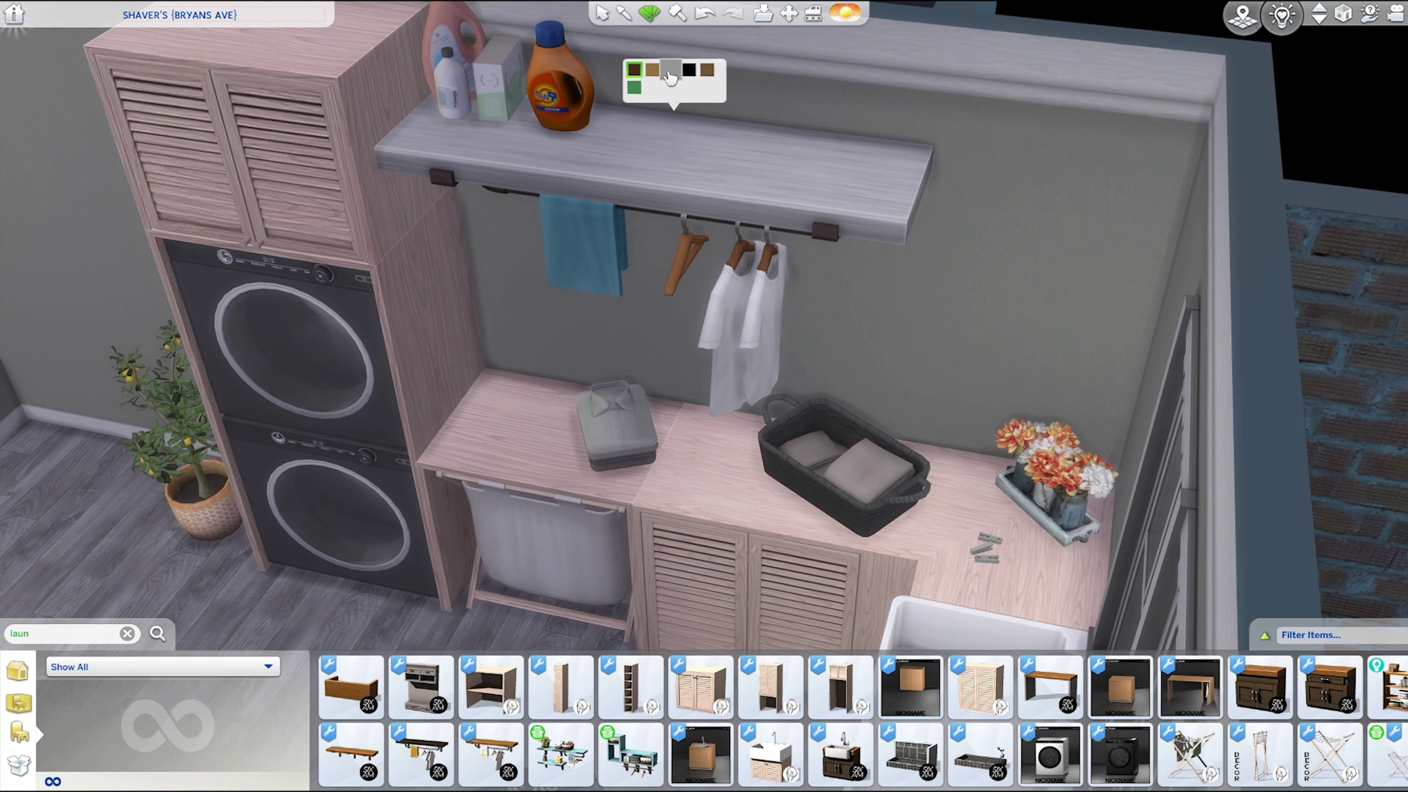
left_click(549, 395)
left_click(754, 438)
left_click(1012, 491)
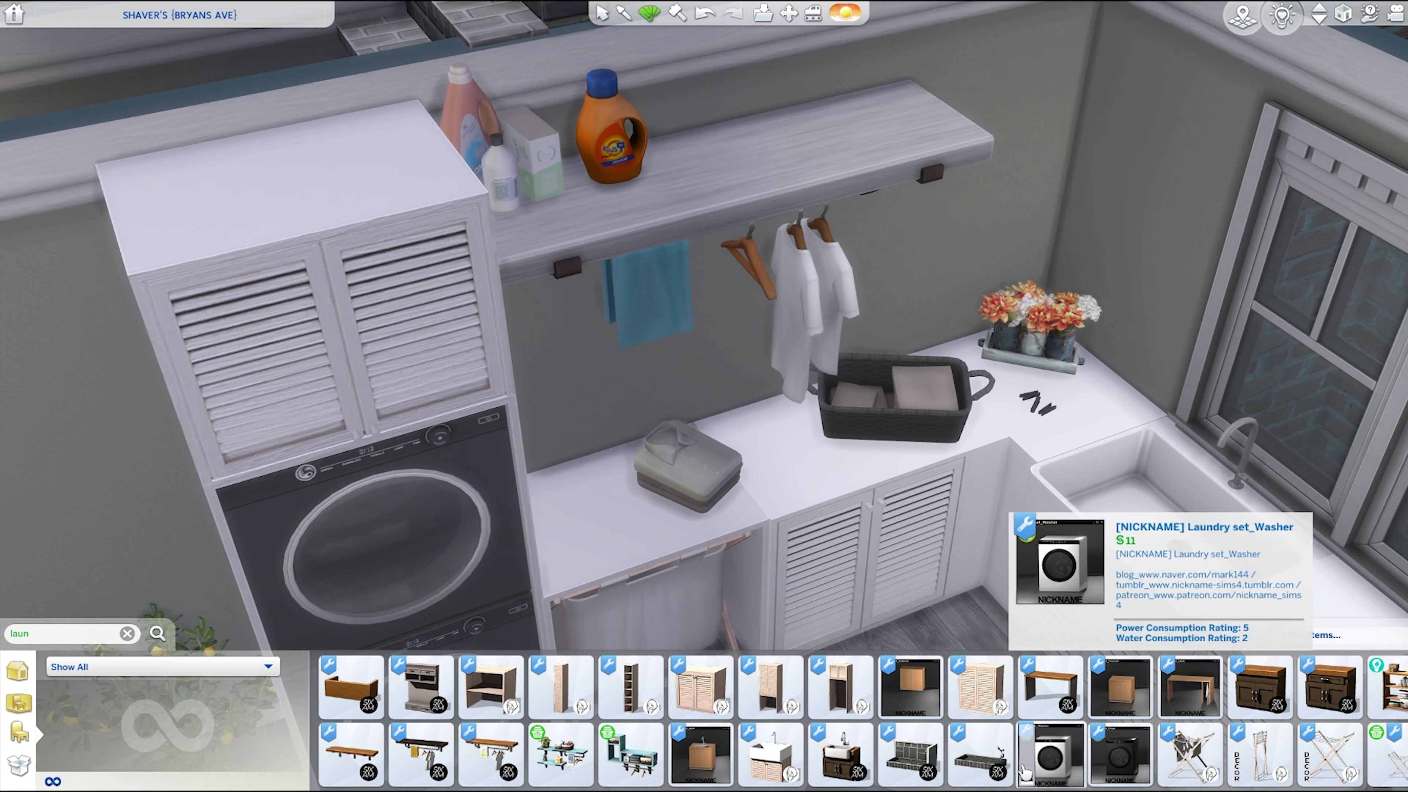
- Set a pet bowl by the hallway wall and hang laundry wall art above the ironing board
scroll(1050, 754, "down", 2)
left_click(1049, 754)
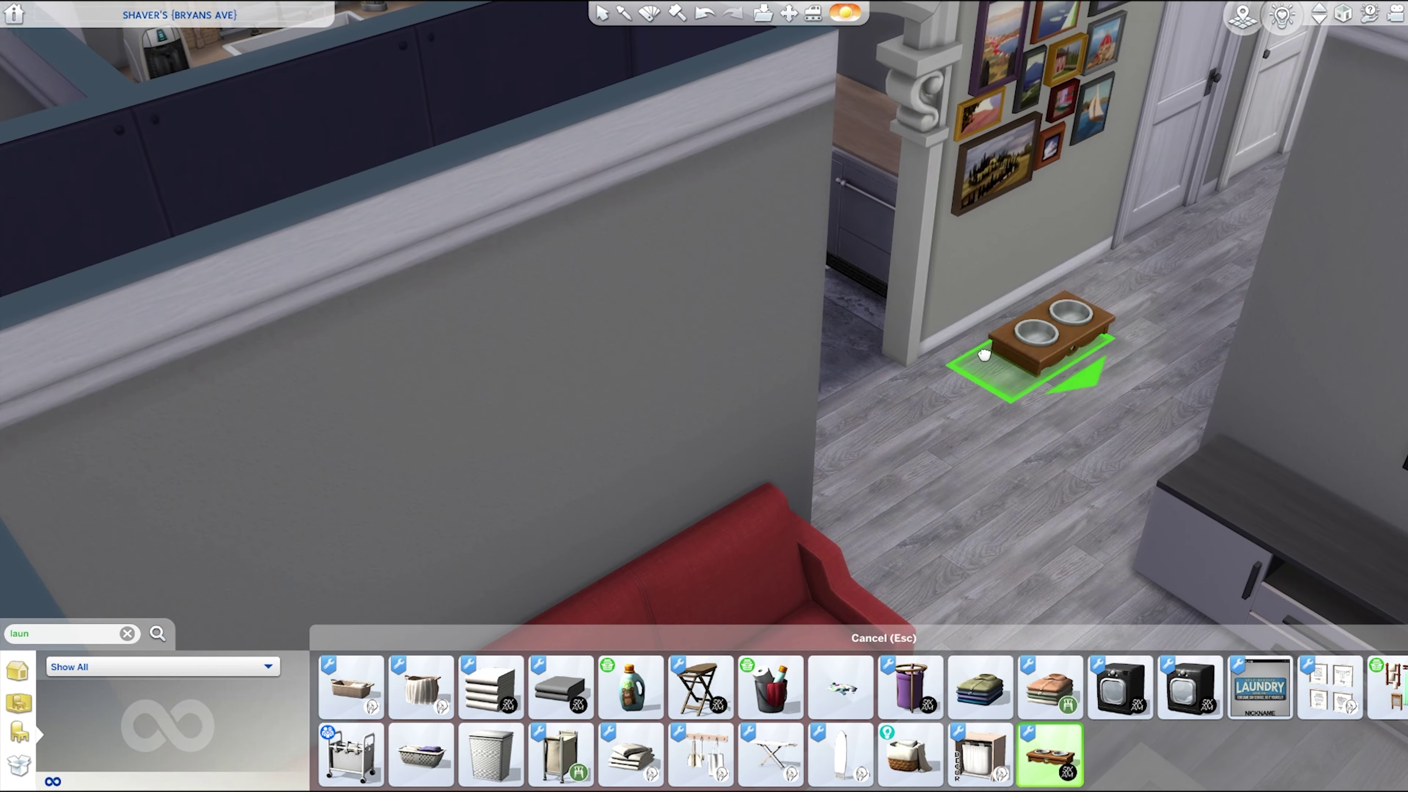
left_click(968, 358)
scroll(698, 743, "up", 2)
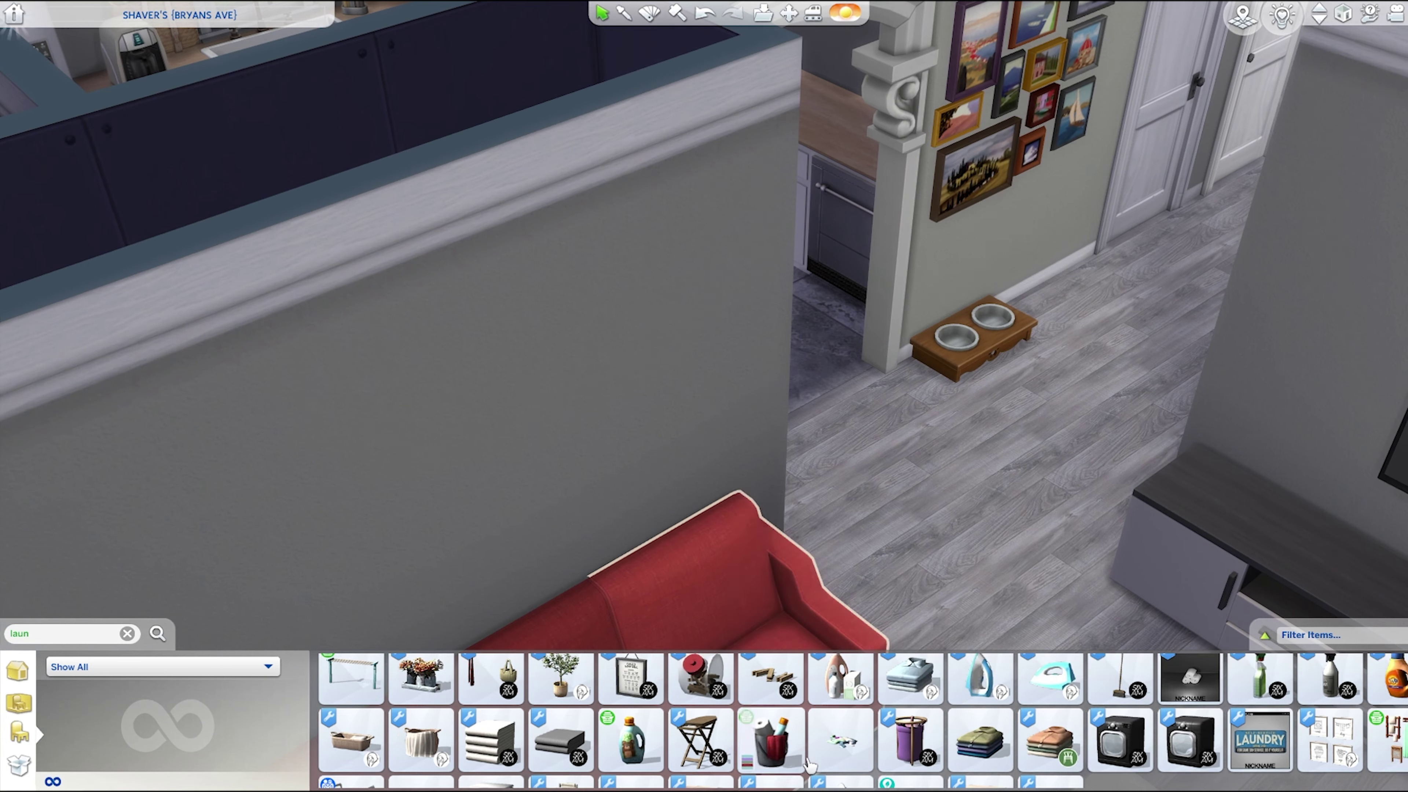
scroll(697, 745, "down", 3)
left_click(1329, 693)
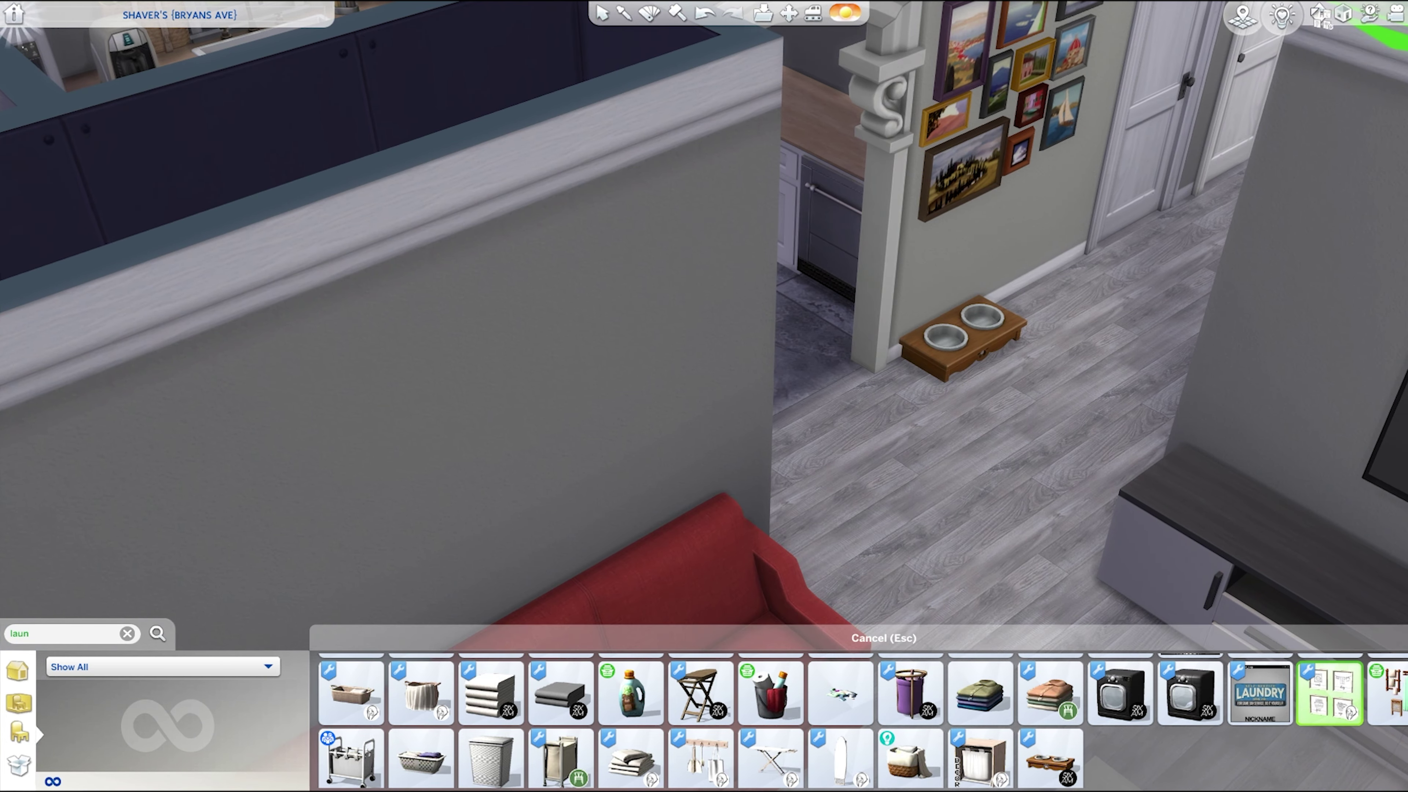
left_click(762, 299)
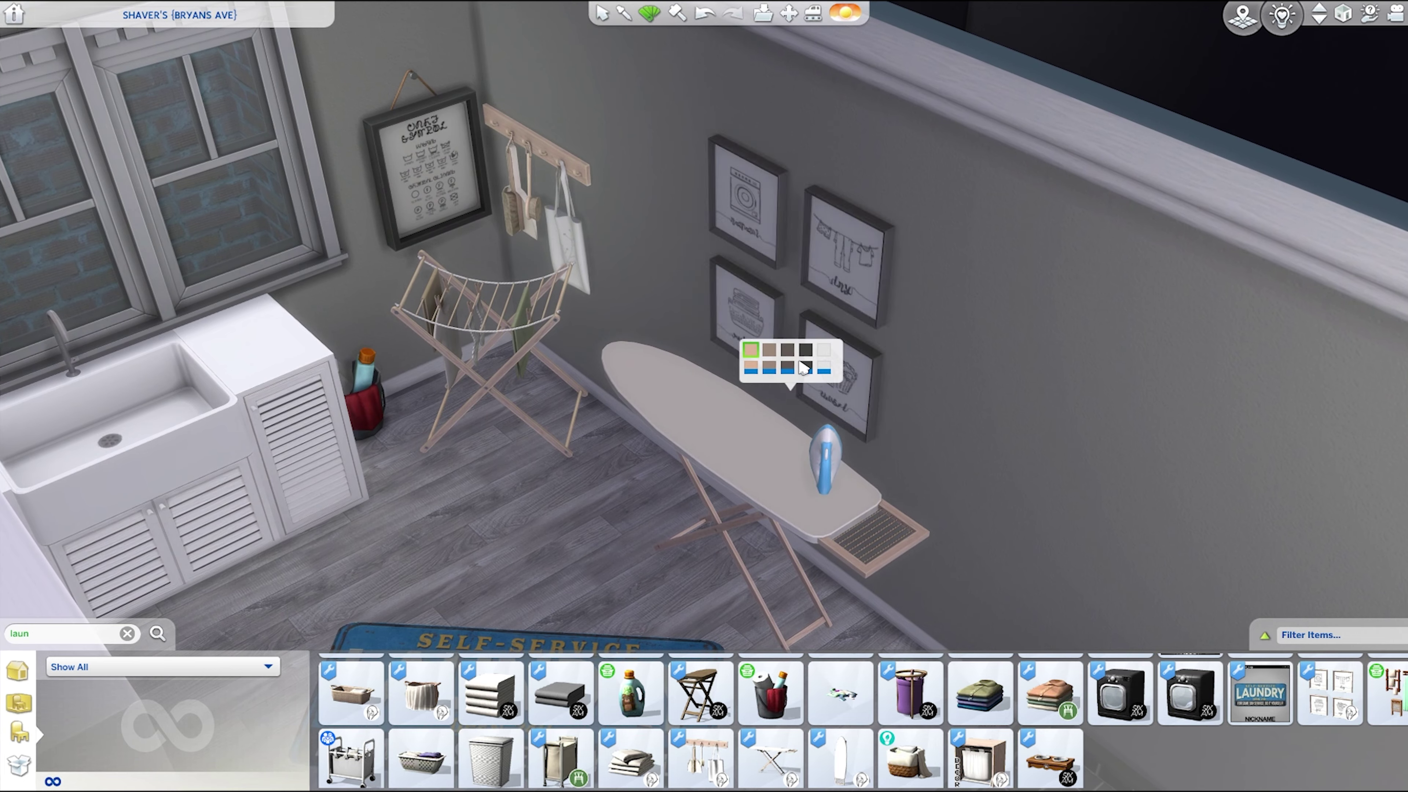
- In the dining room, sample the white door and ceiling light, then the bathroom shower curtain
key("w")
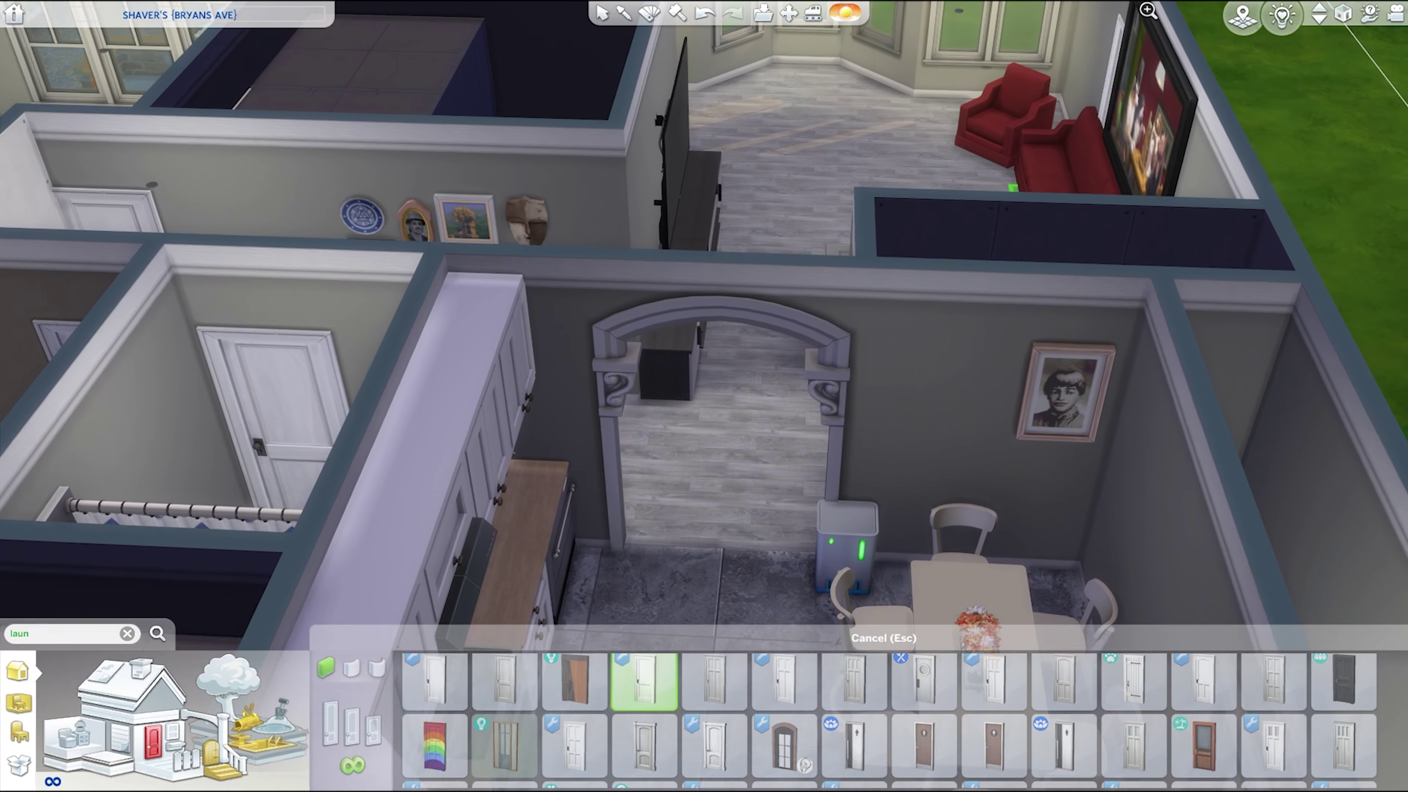
left_click(643, 681)
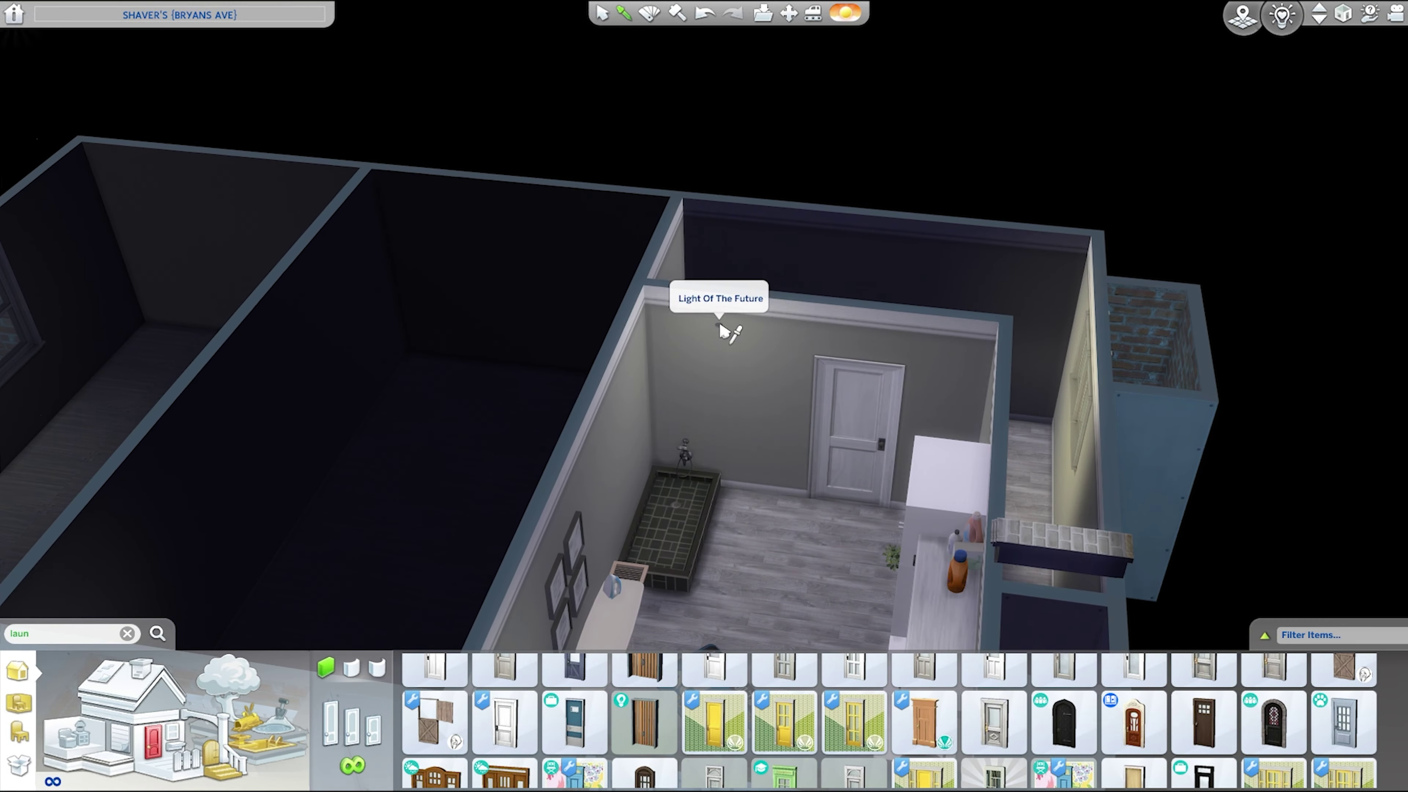
left_click(721, 328)
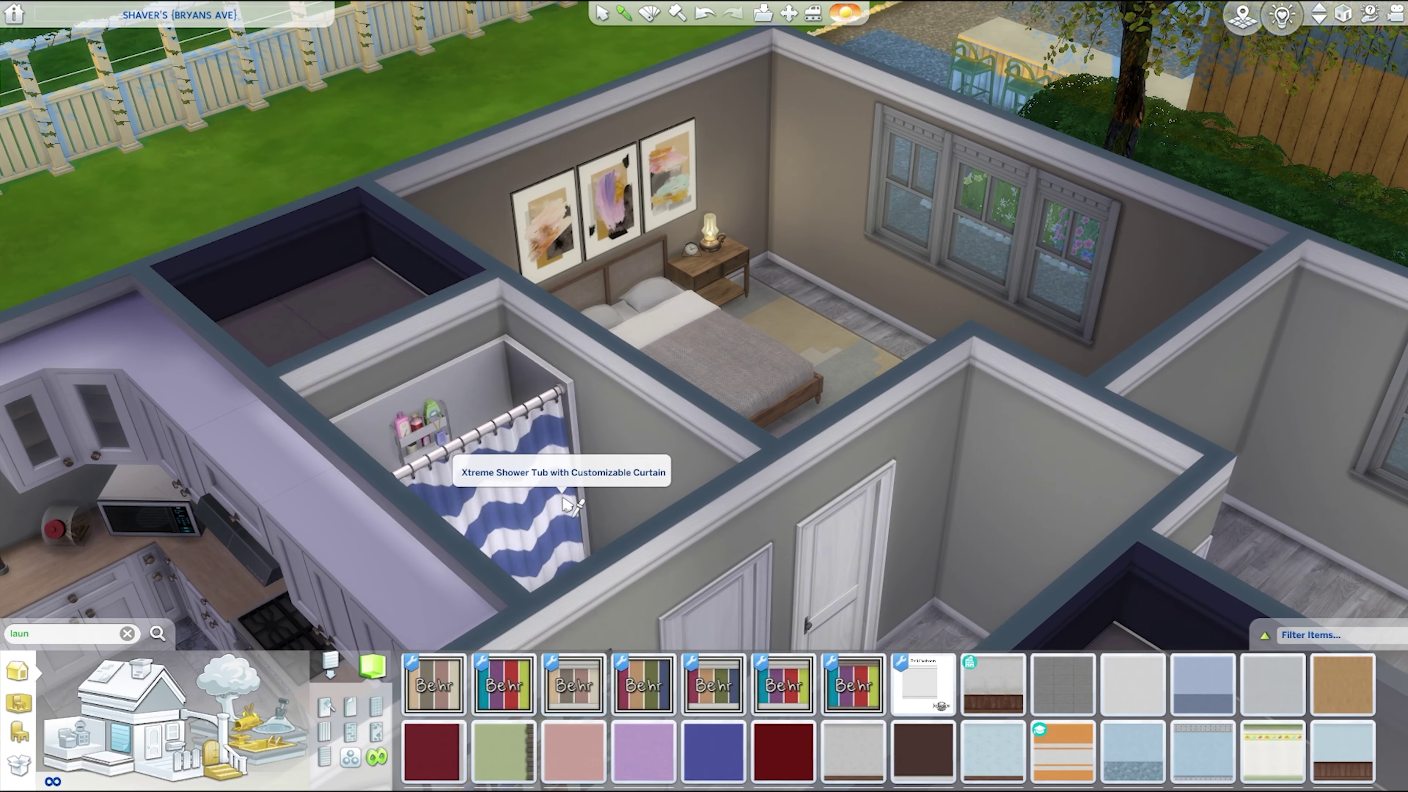
left_click(483, 515)
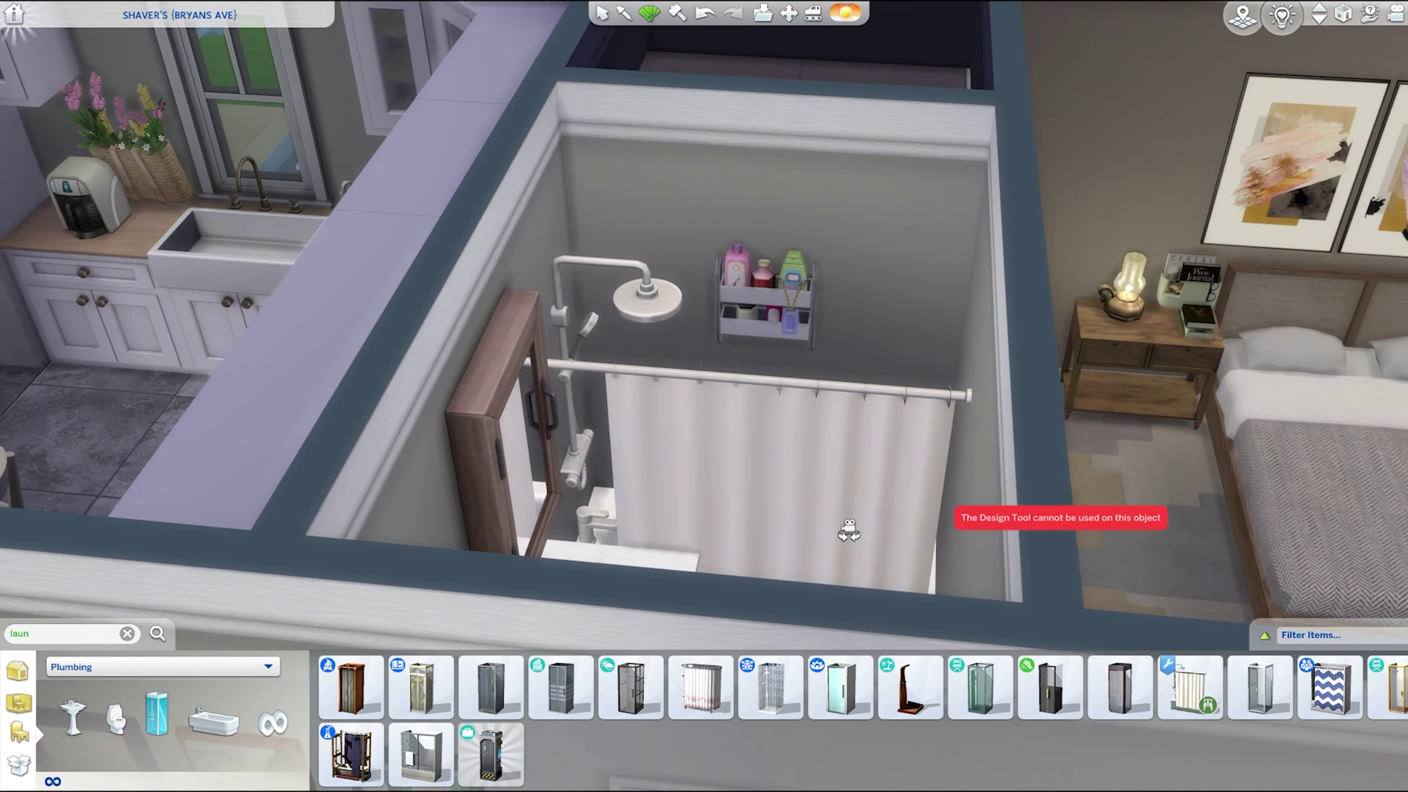
- Cover the bathroom walls with a white Rock and Stone tile wallpaper
scroll(848, 529, "up", 2)
left_click(628, 132)
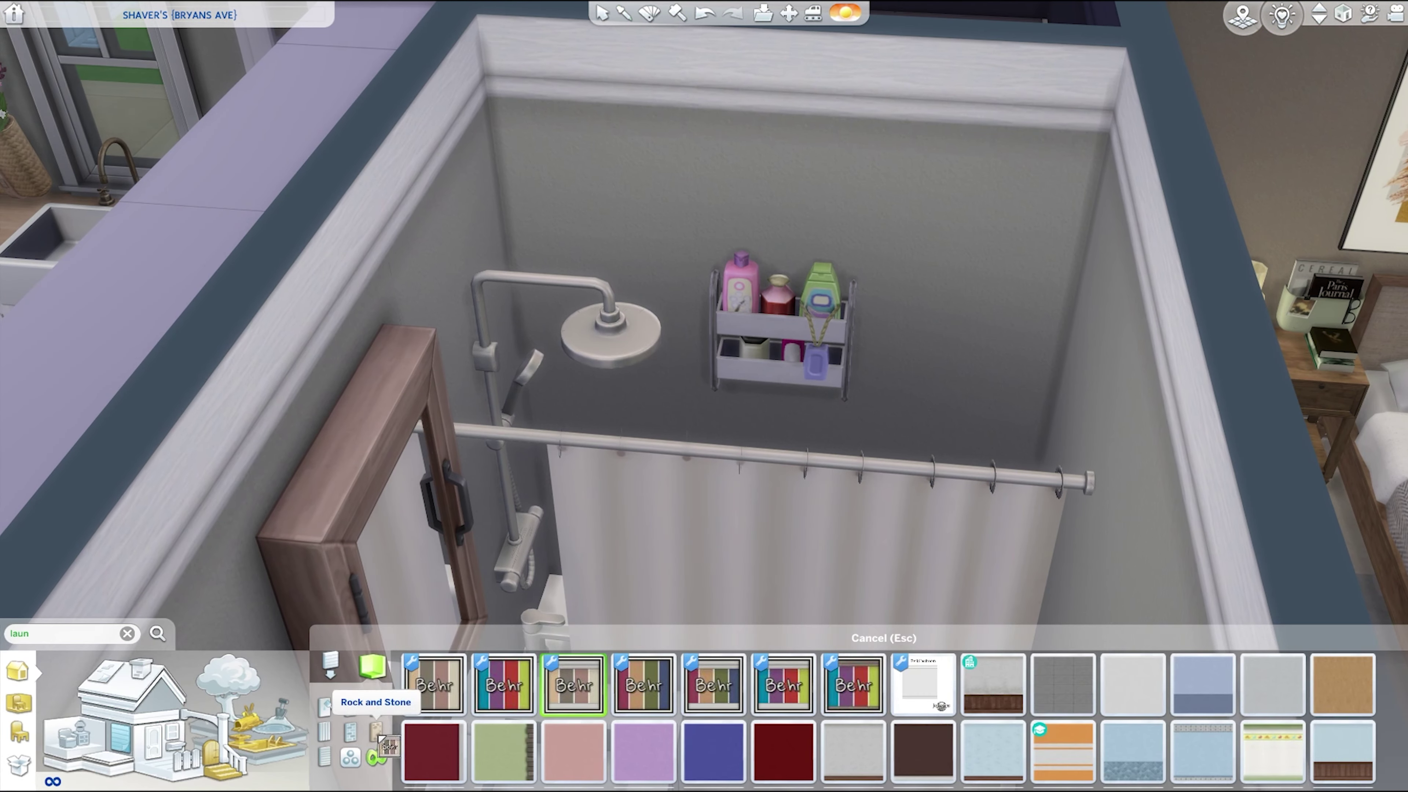
left_click(378, 734)
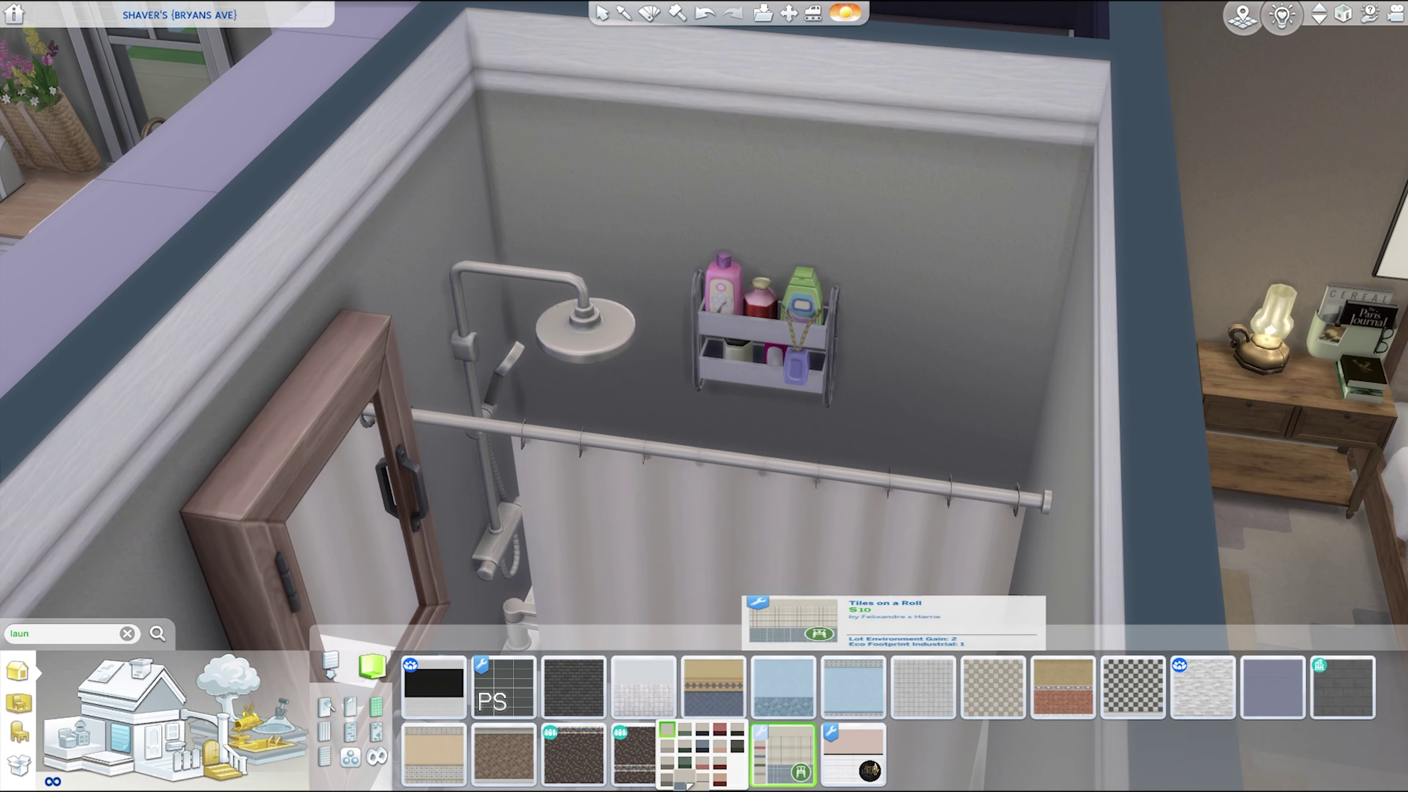
key("q")
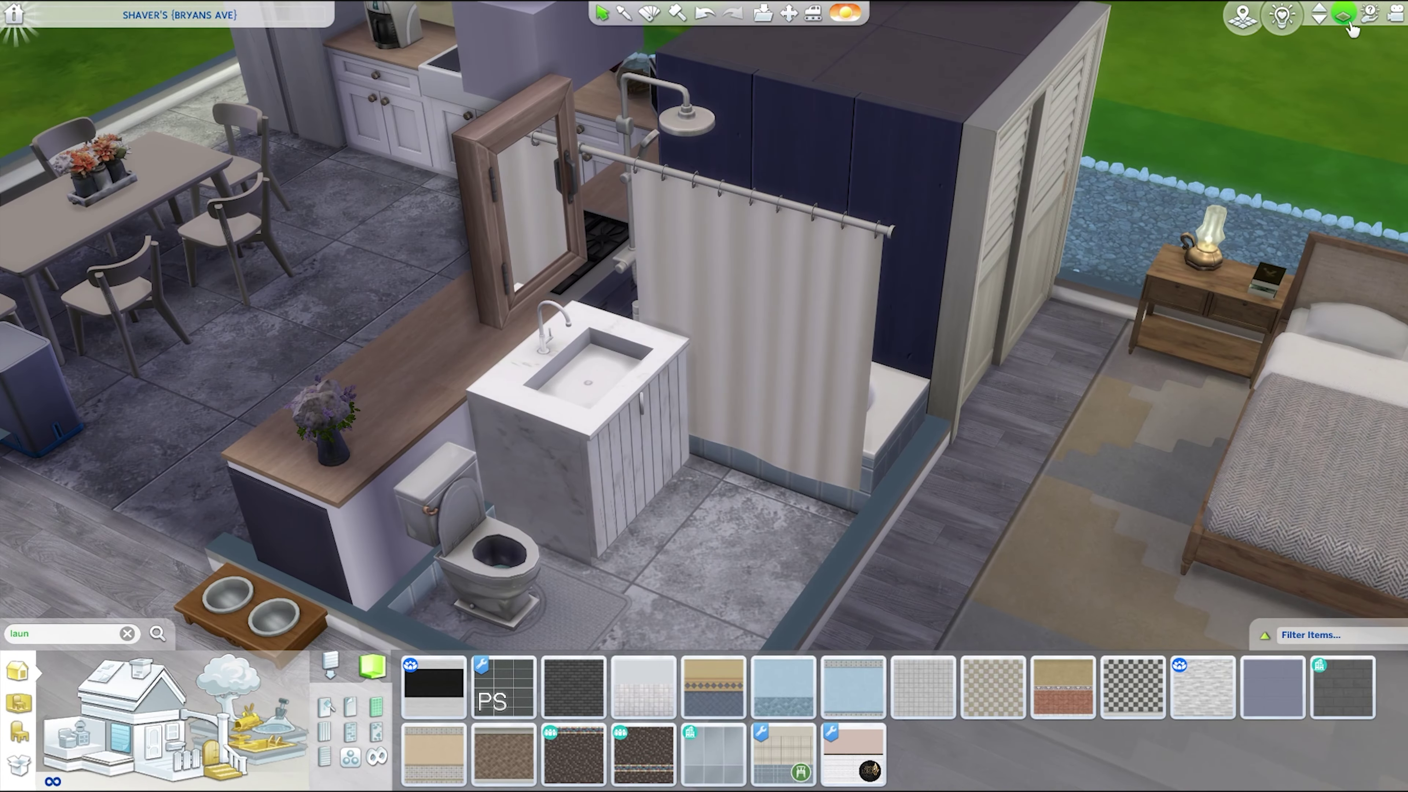
scroll(936, 380, "up", 5)
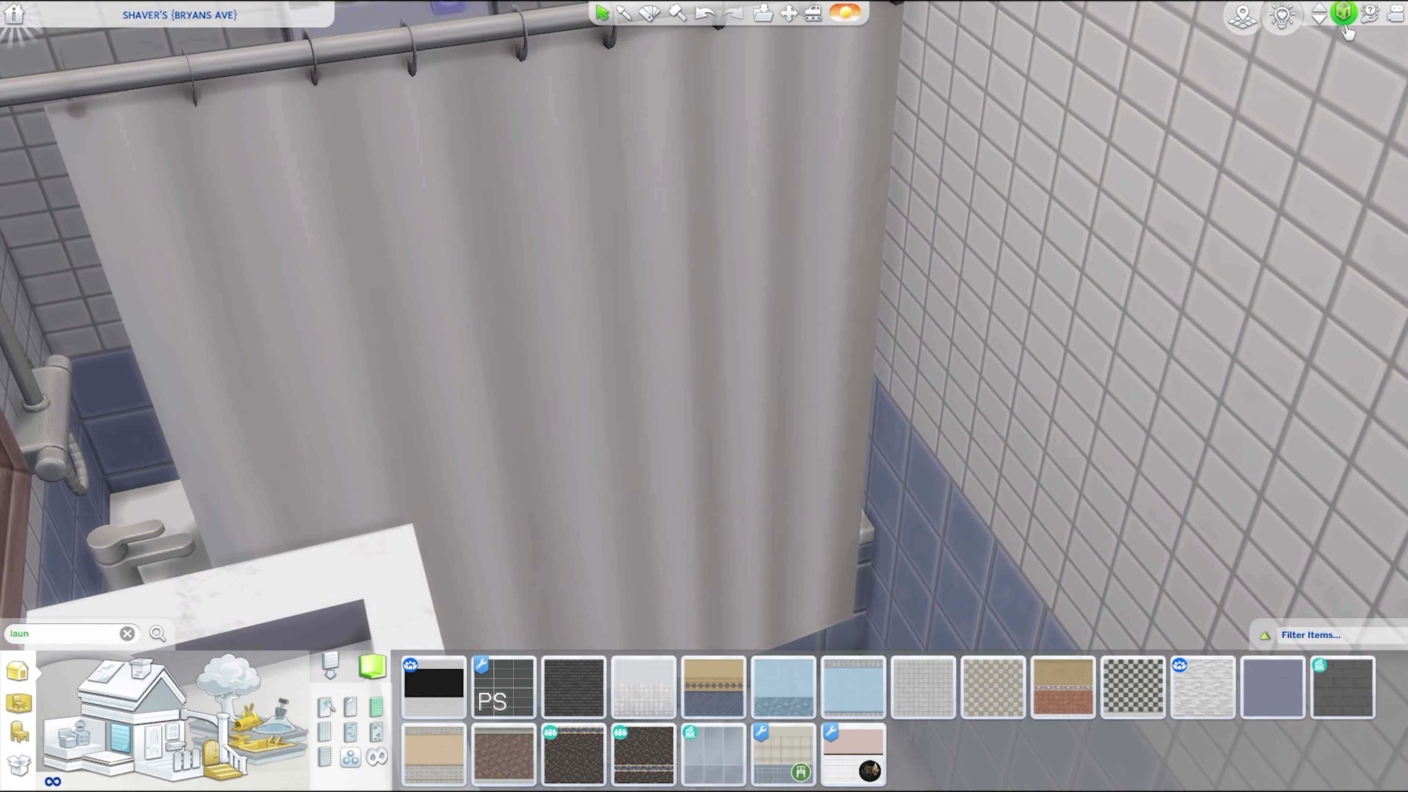
- Place the green Vanitation Sensation Station bowl-basin vanity beside the toilet
left_click(1344, 26)
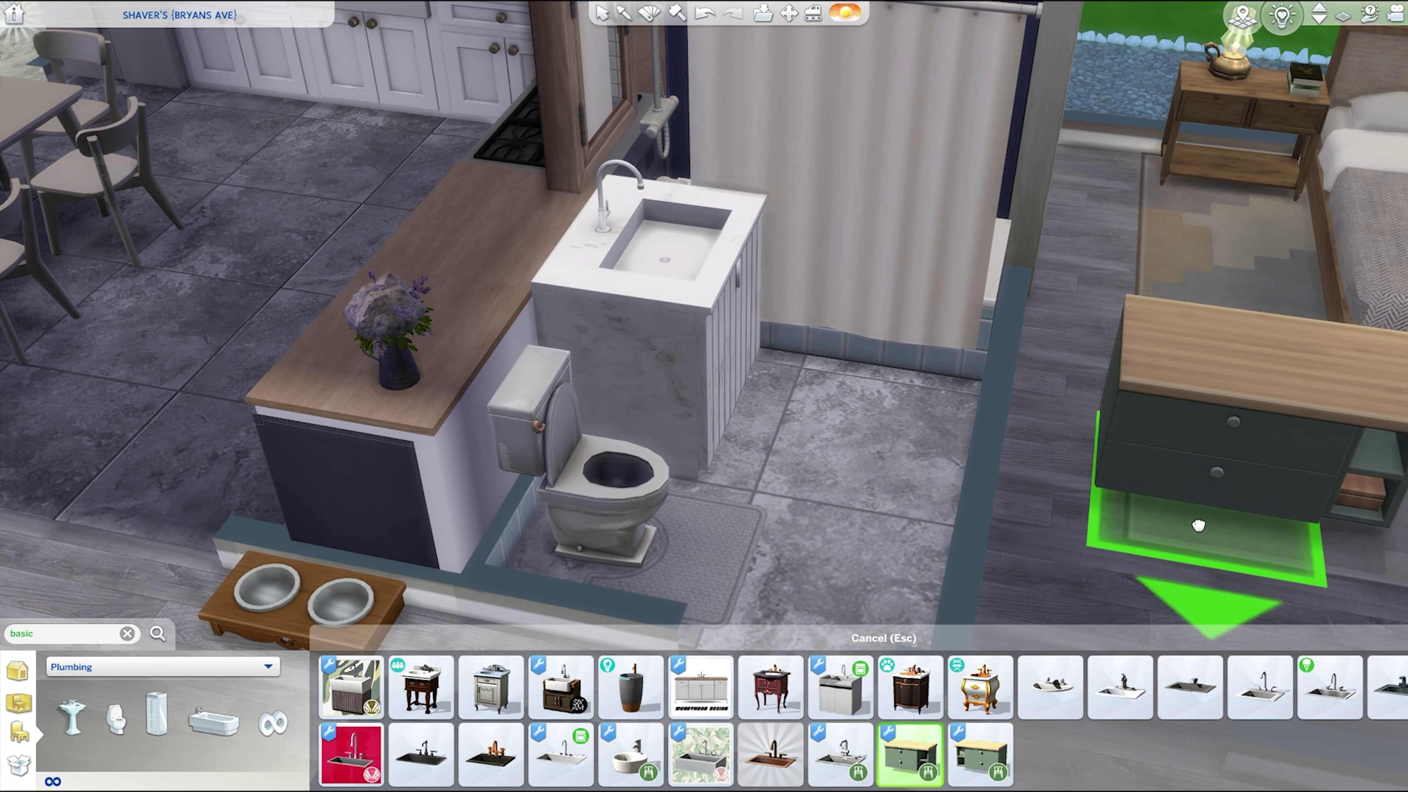
scroll(1199, 525, "up", 2)
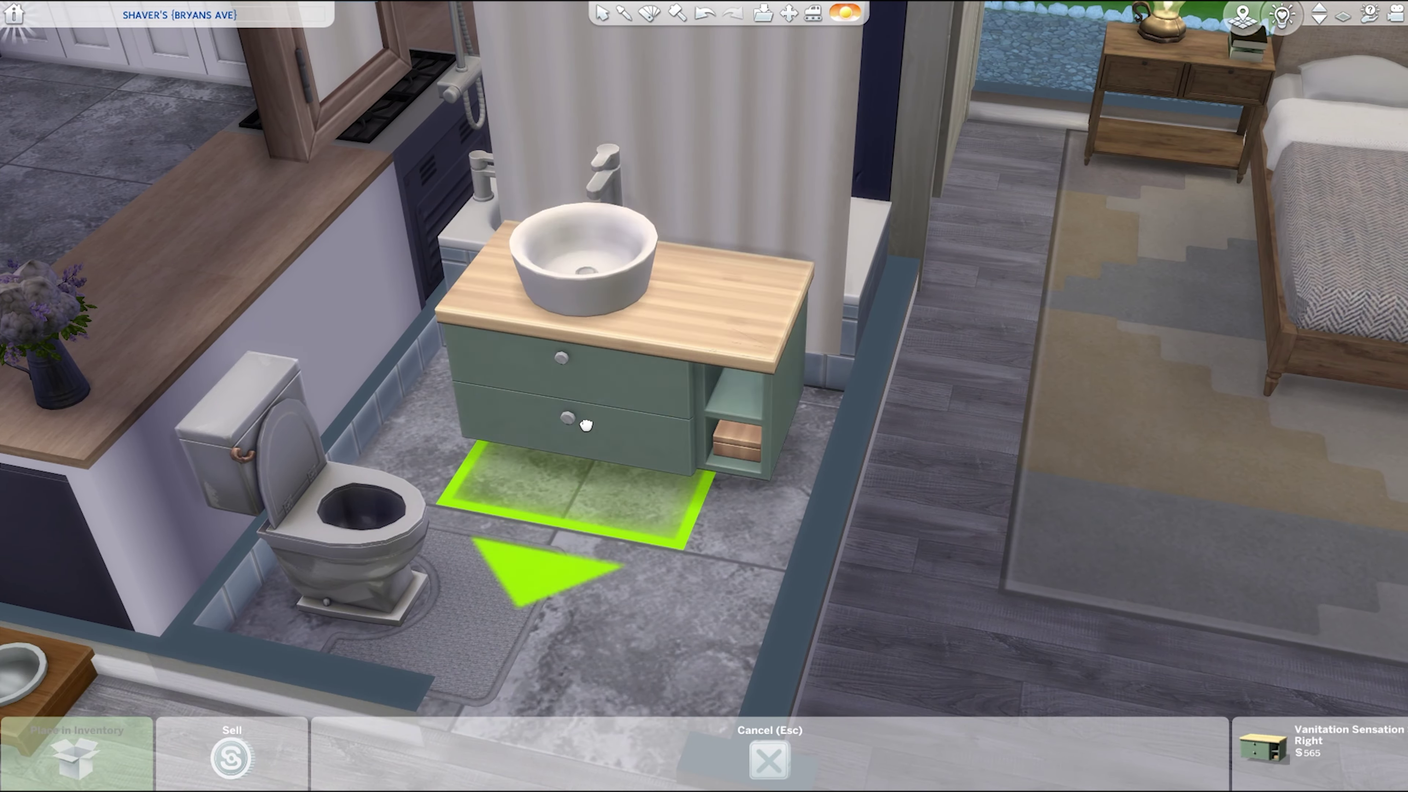
left_click(440, 431)
key("comma")
left_click(654, 412)
left_click(654, 412)
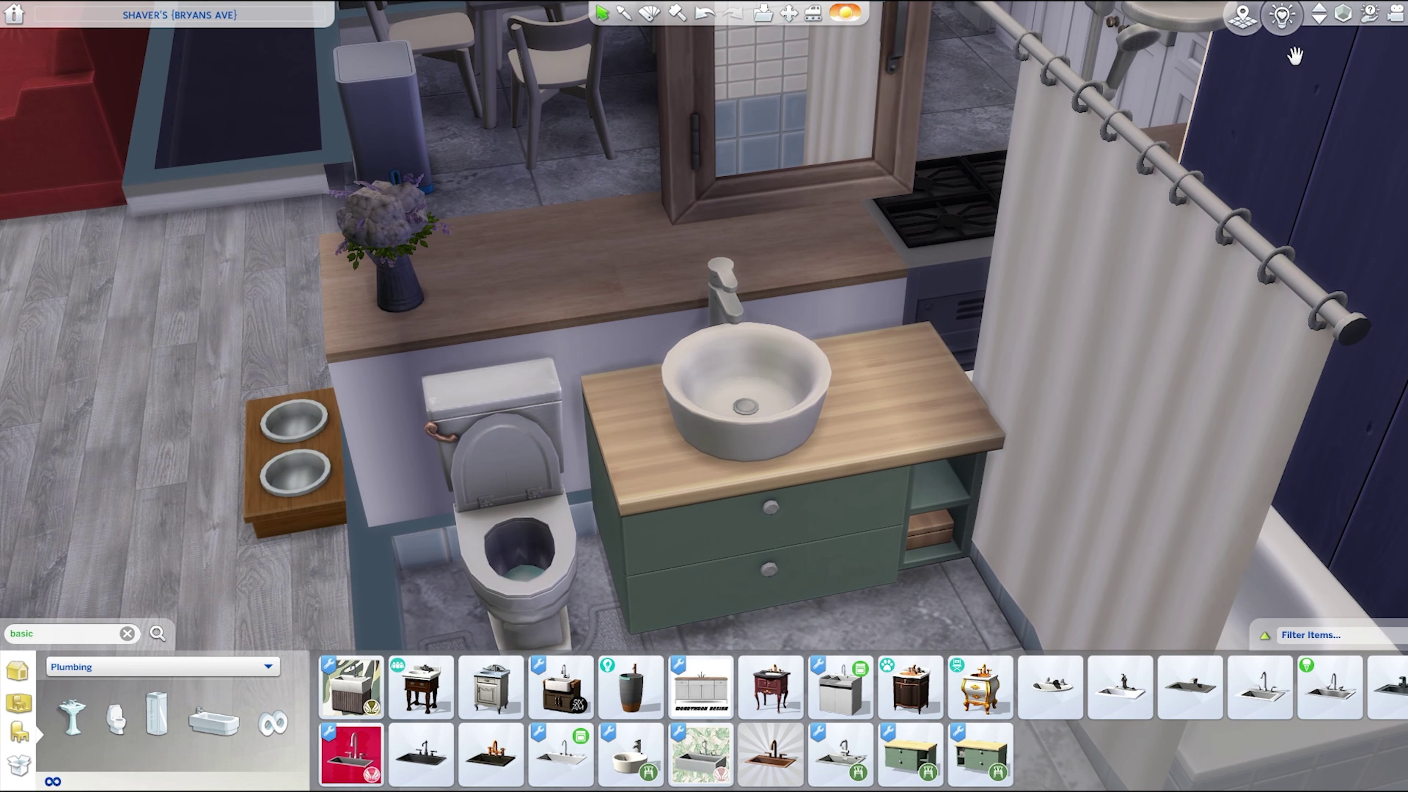
scroll(1014, 383, "up", 5)
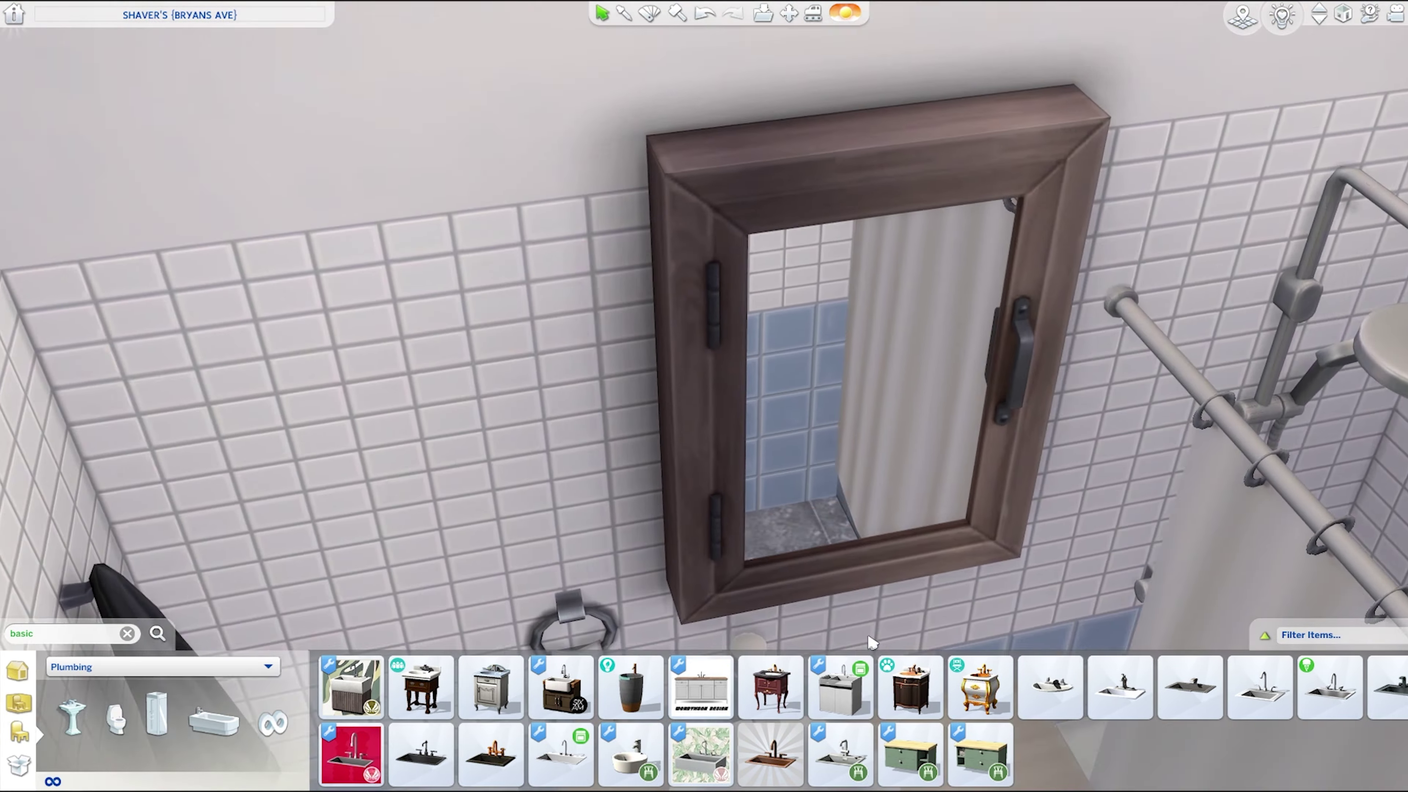
scroll(848, 496, "up", 2)
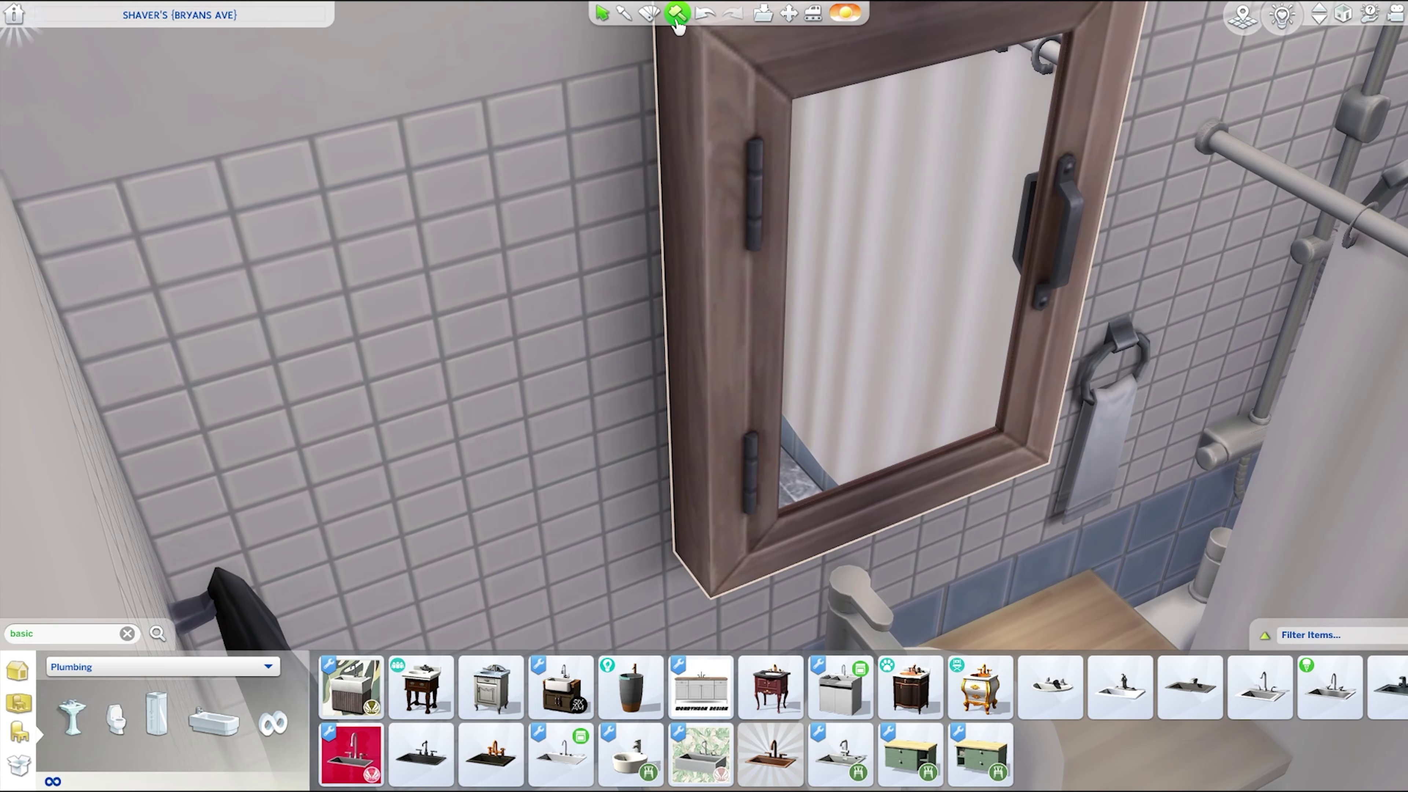
- Recolour the mirror cabinet dark grey with Design
left_click(649, 12)
scroll(357, 520, "down", 4)
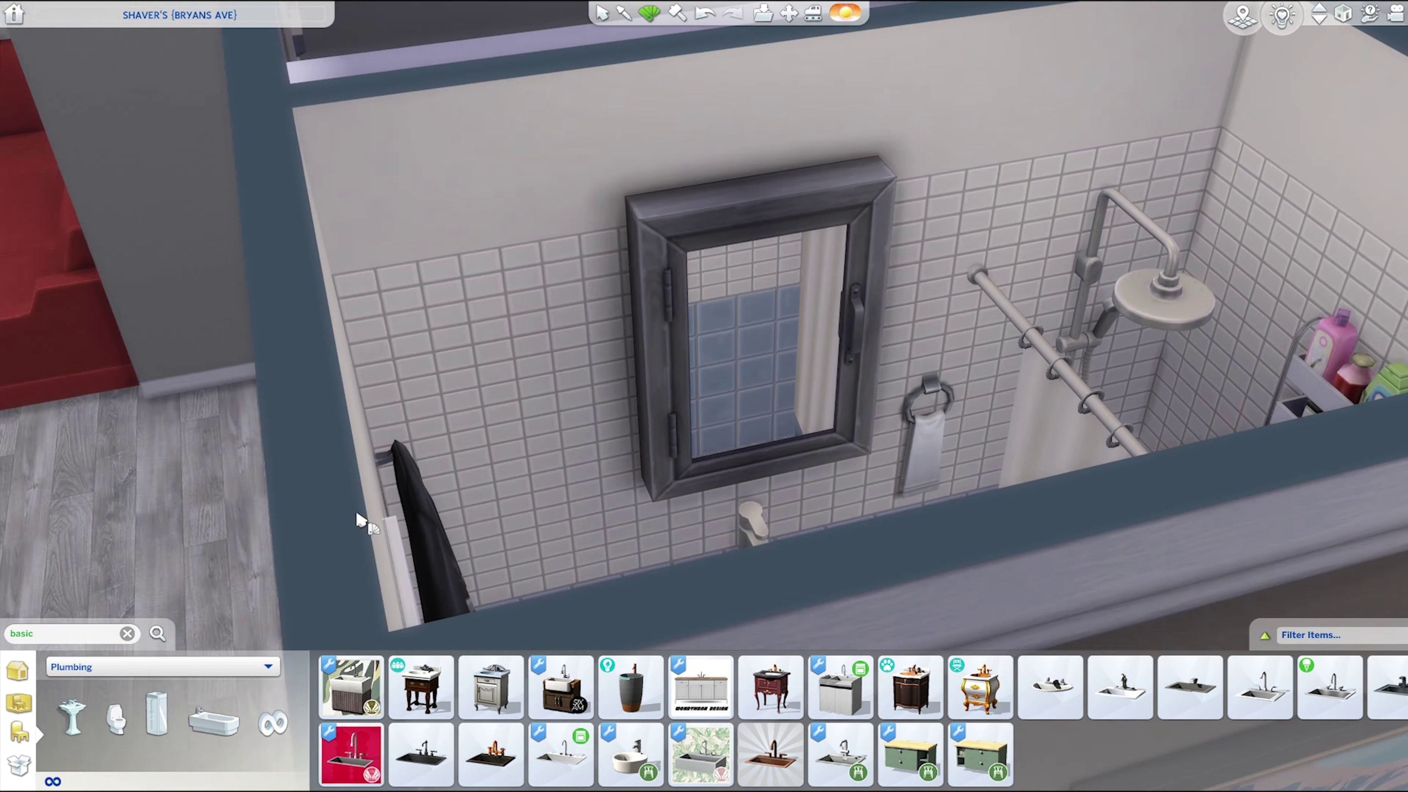
scroll(357, 519, "down", 5)
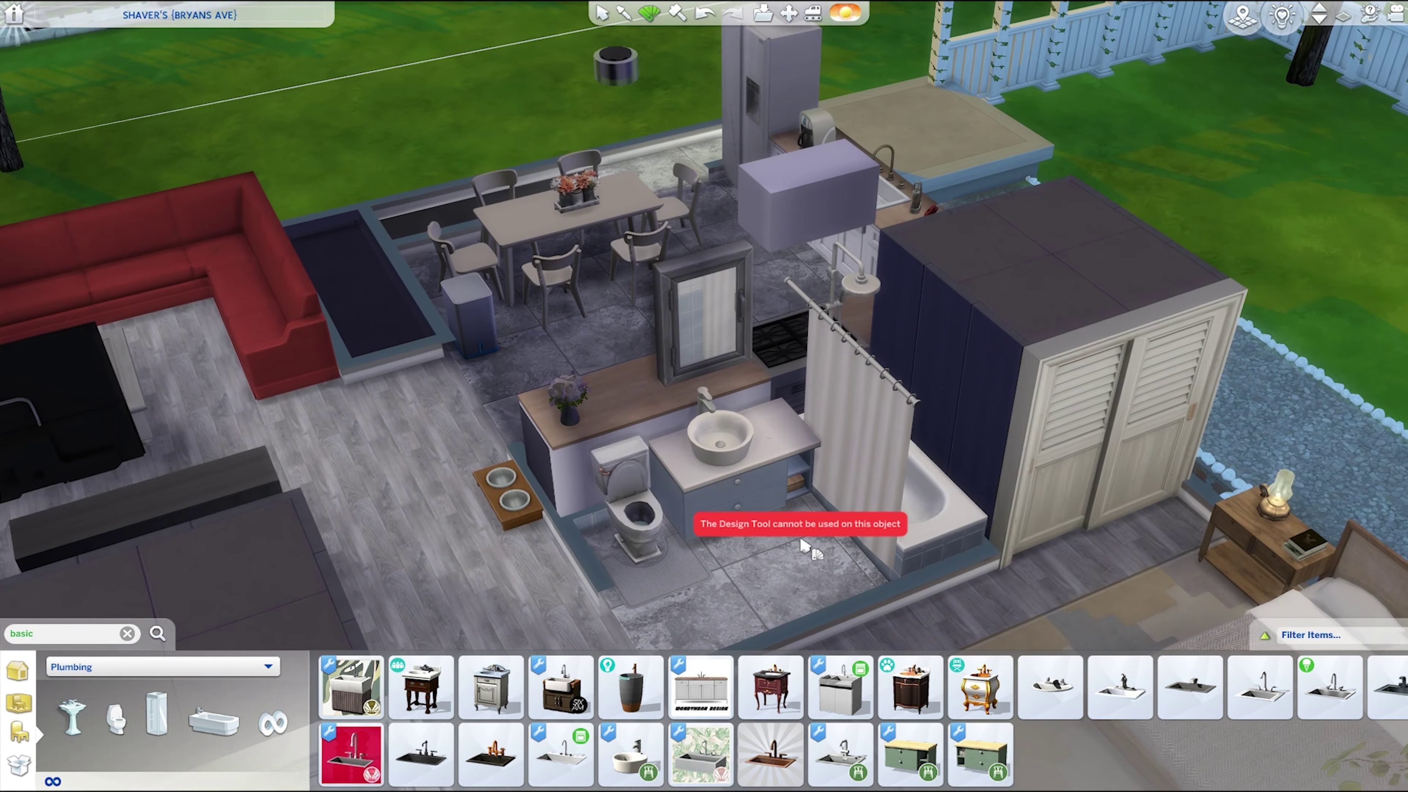
- Eyedrop the toilet to place a matching copy
key("e")
left_click(629, 488)
scroll(748, 488, "up", 3)
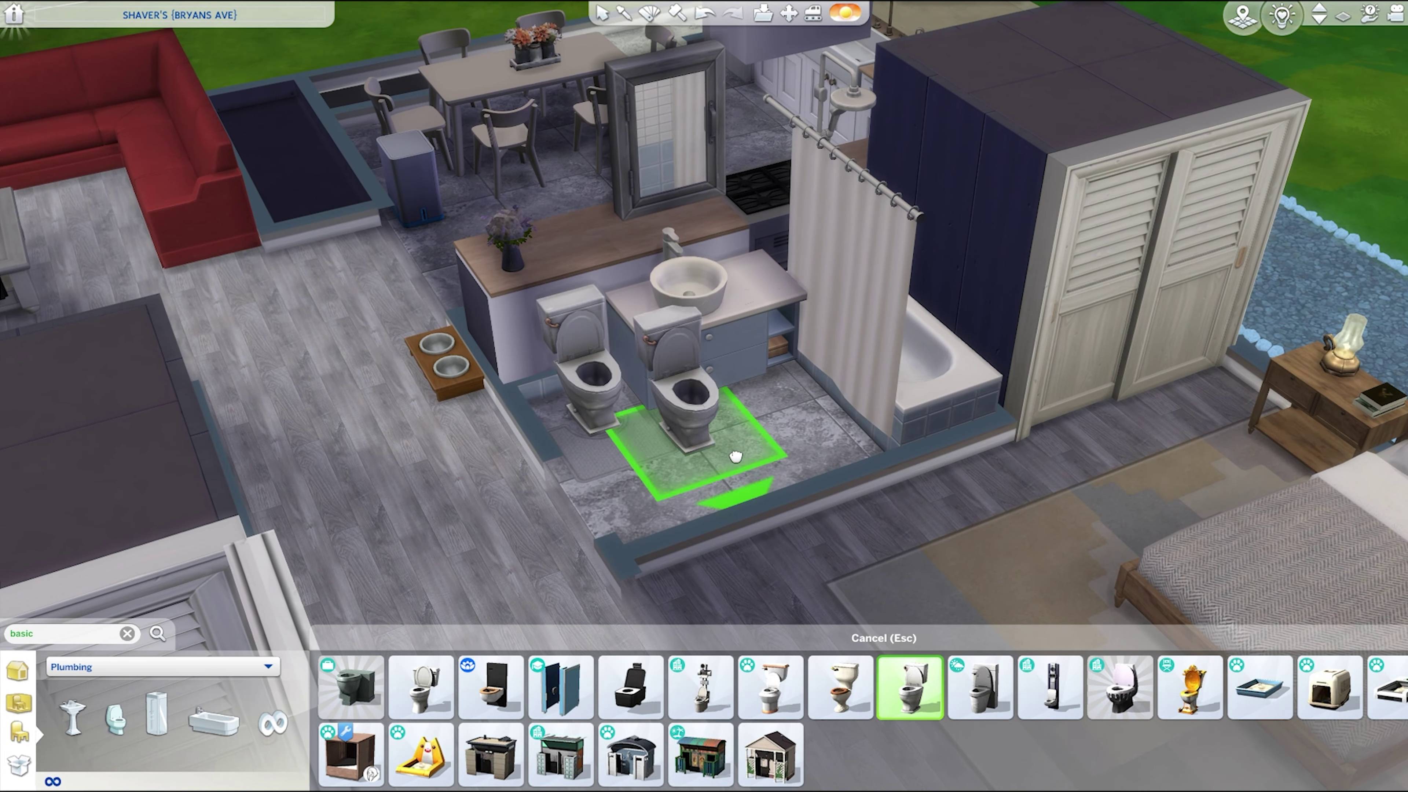
scroll(704, 528, "down", 3)
- Remove the oval rug from under the dining table
scroll(848, 754, "up", 3)
left_click(12, 701)
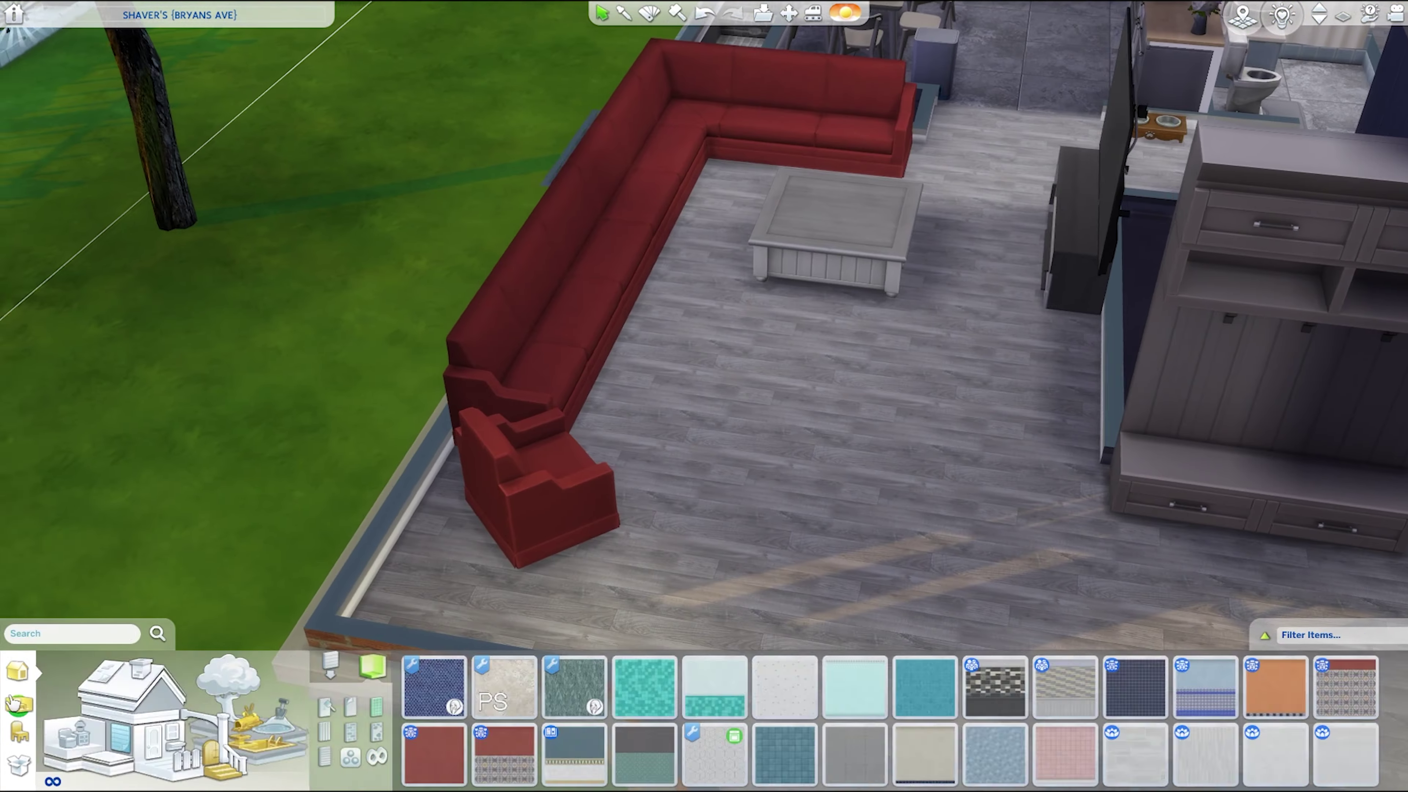
left_click(12, 701)
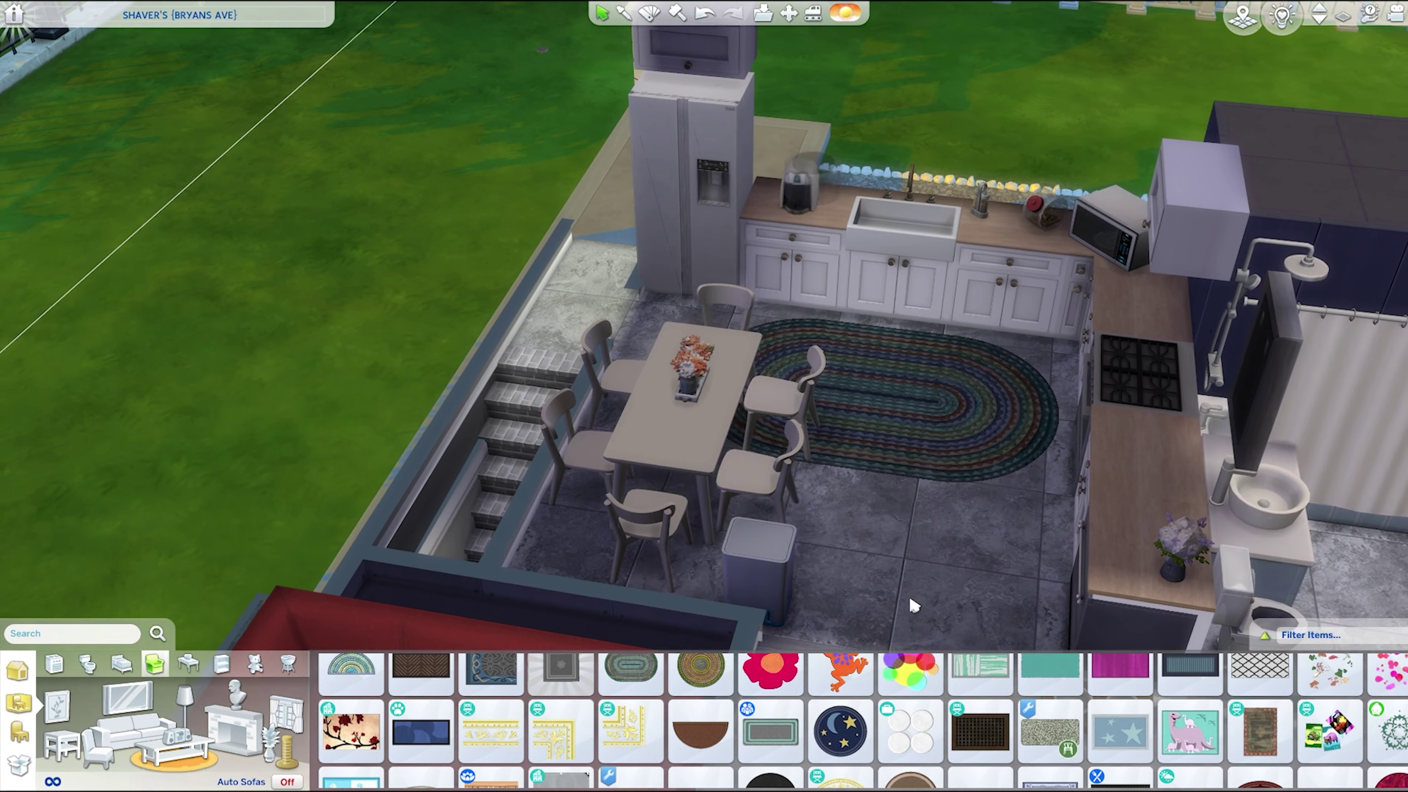
left_click(748, 518)
left_click(751, 538)
scroll(776, 763, "down", 2)
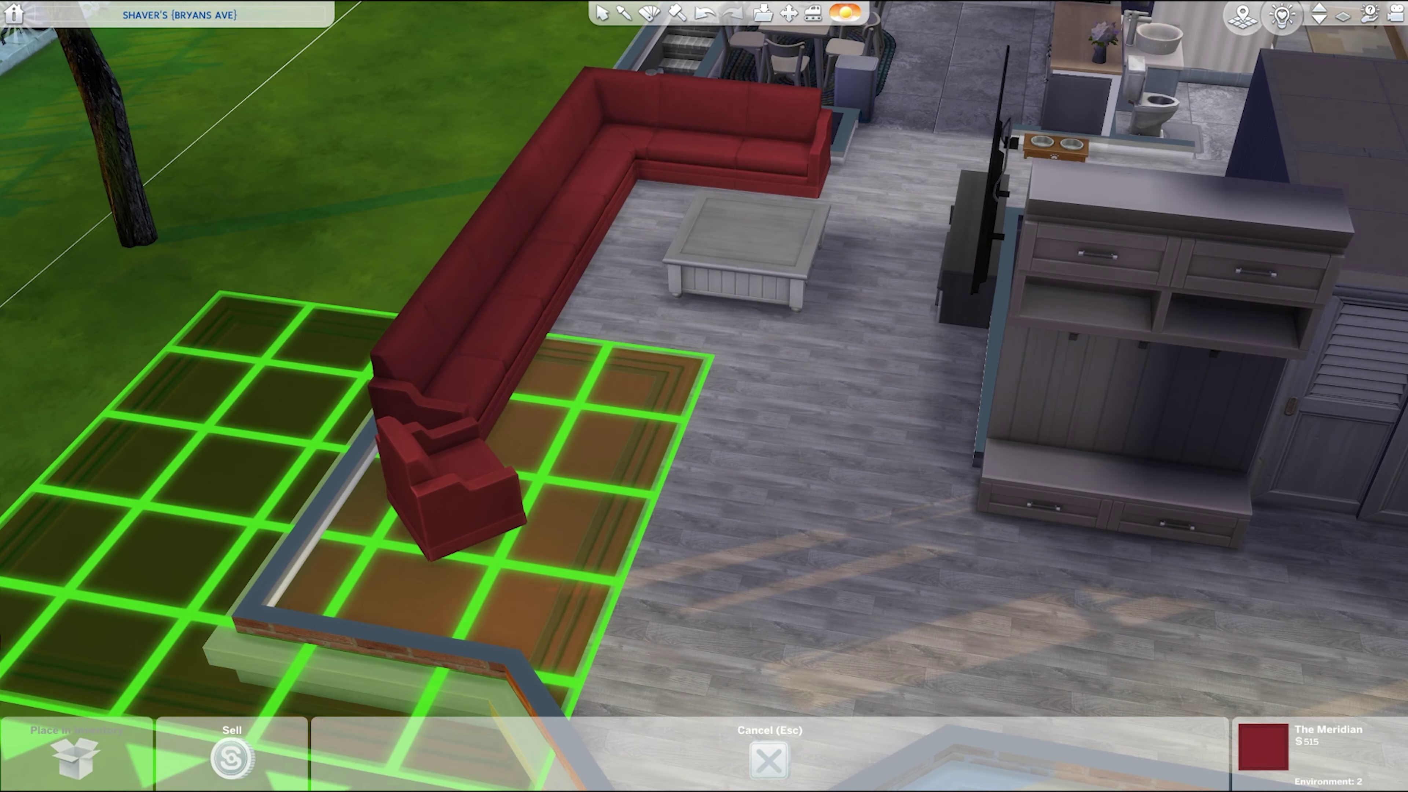
left_click(336, 735)
- Place a wicker pet basket and a cat tree in the living room
scroll(769, 512, "up", 3)
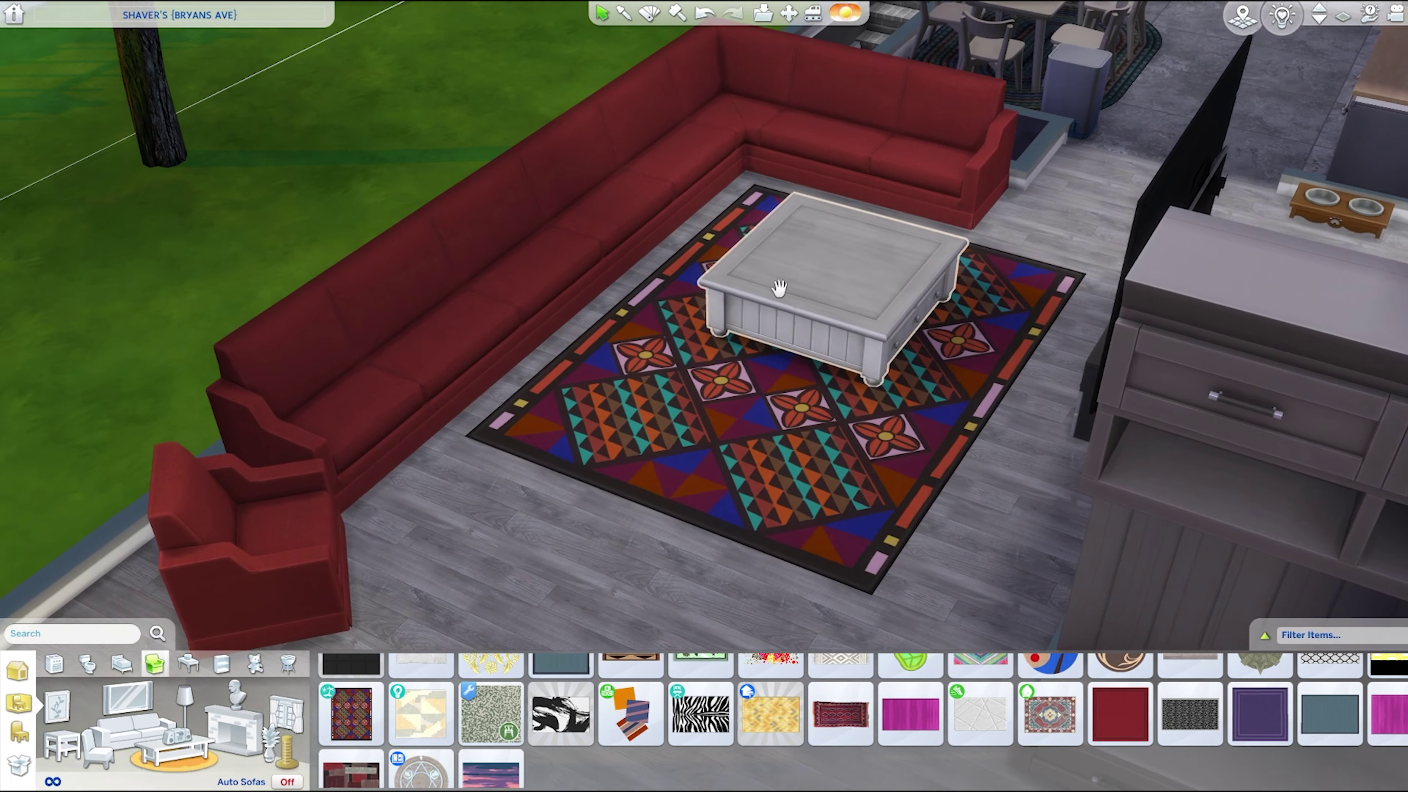
scroll(534, 619, "down", 3)
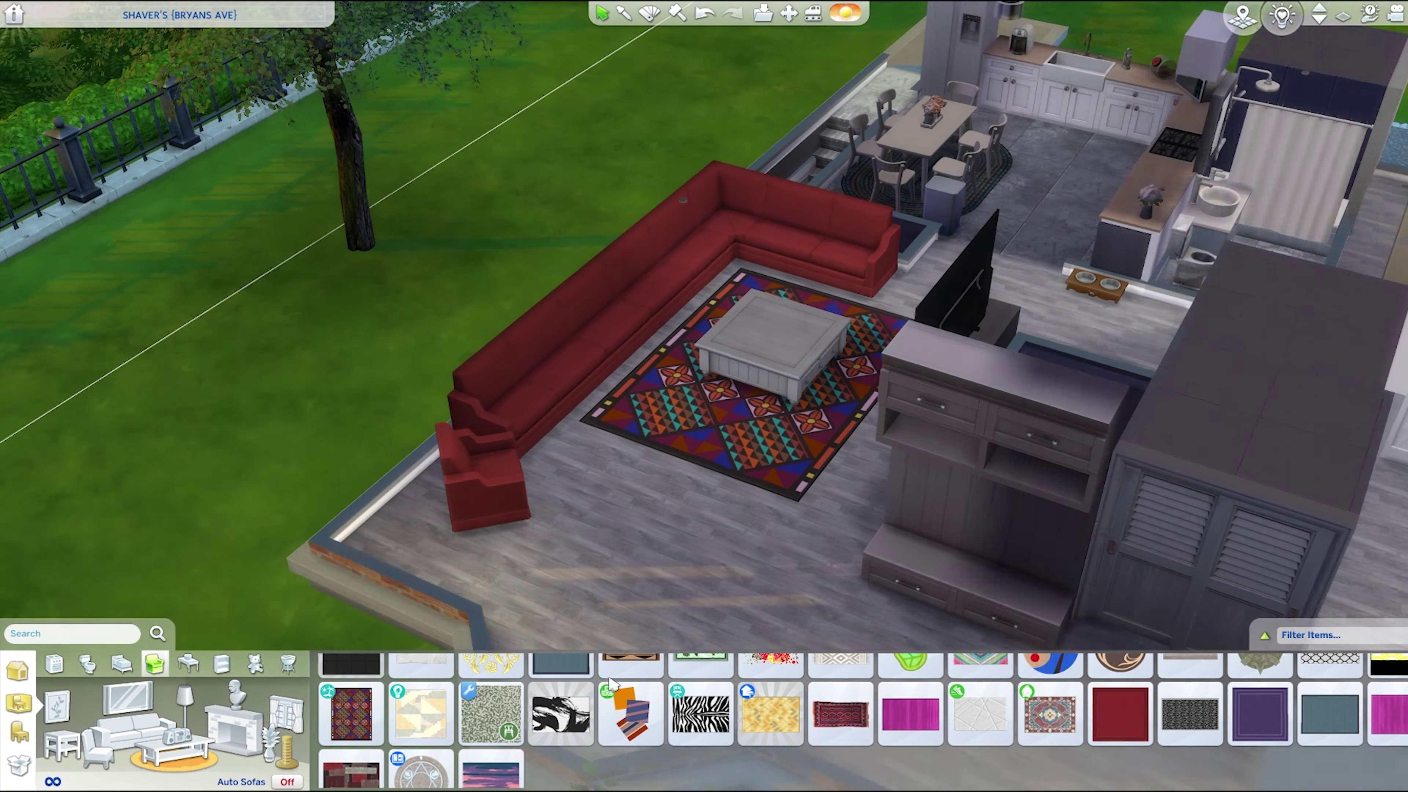
scroll(610, 499, "up", 5)
scroll(832, 715, "down", 10)
scroll(1003, 685, "down", 2)
left_click(1119, 688)
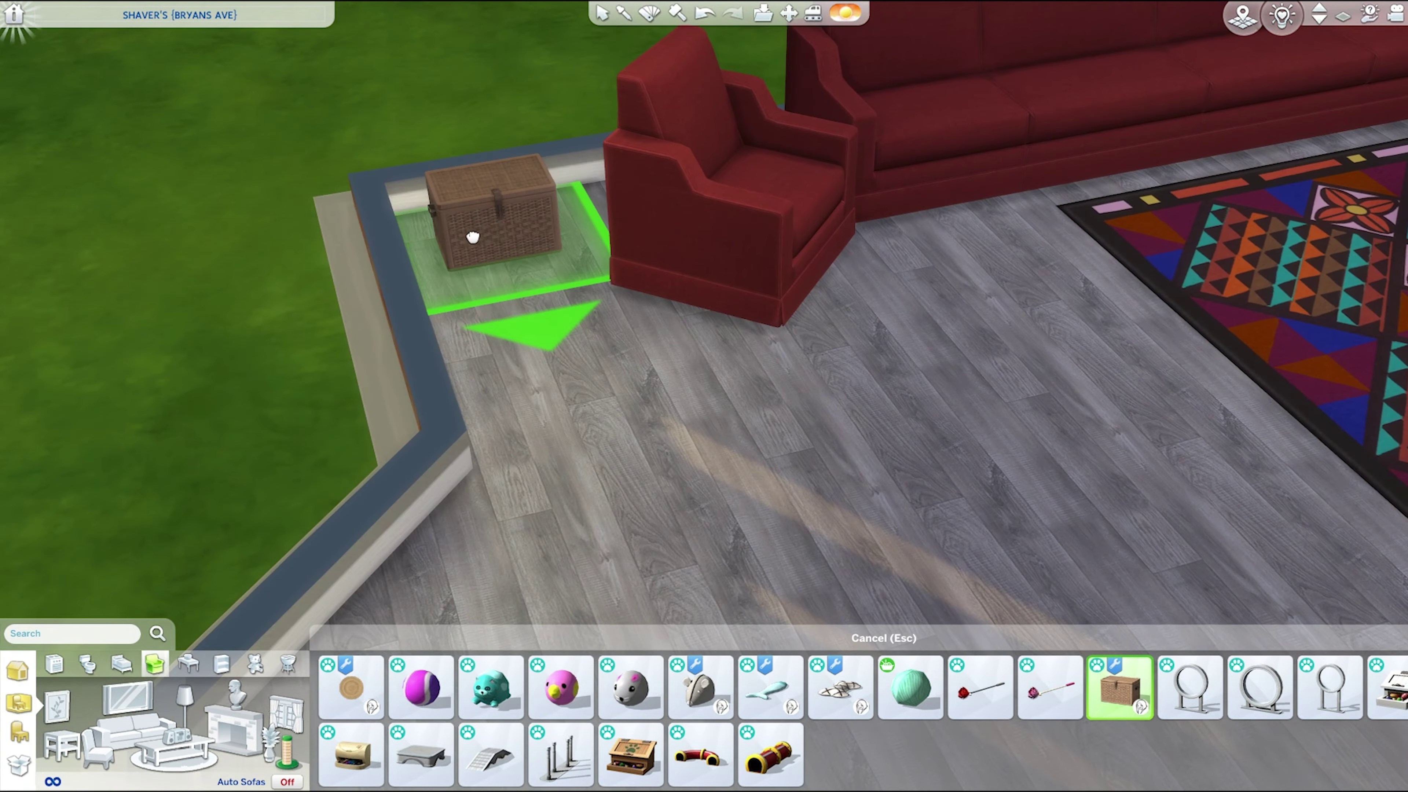
left_click(472, 237)
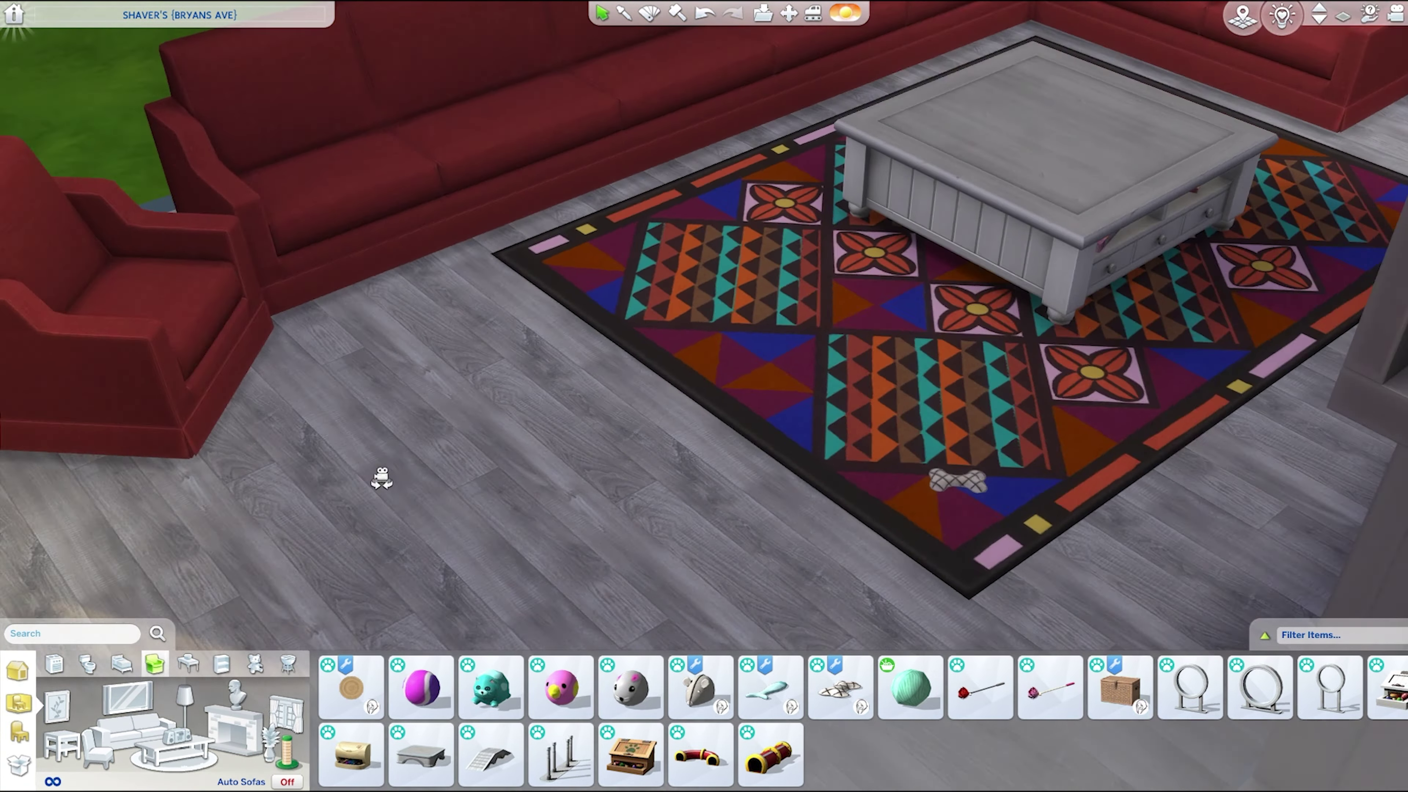
scroll(1287, 685, "up", 1)
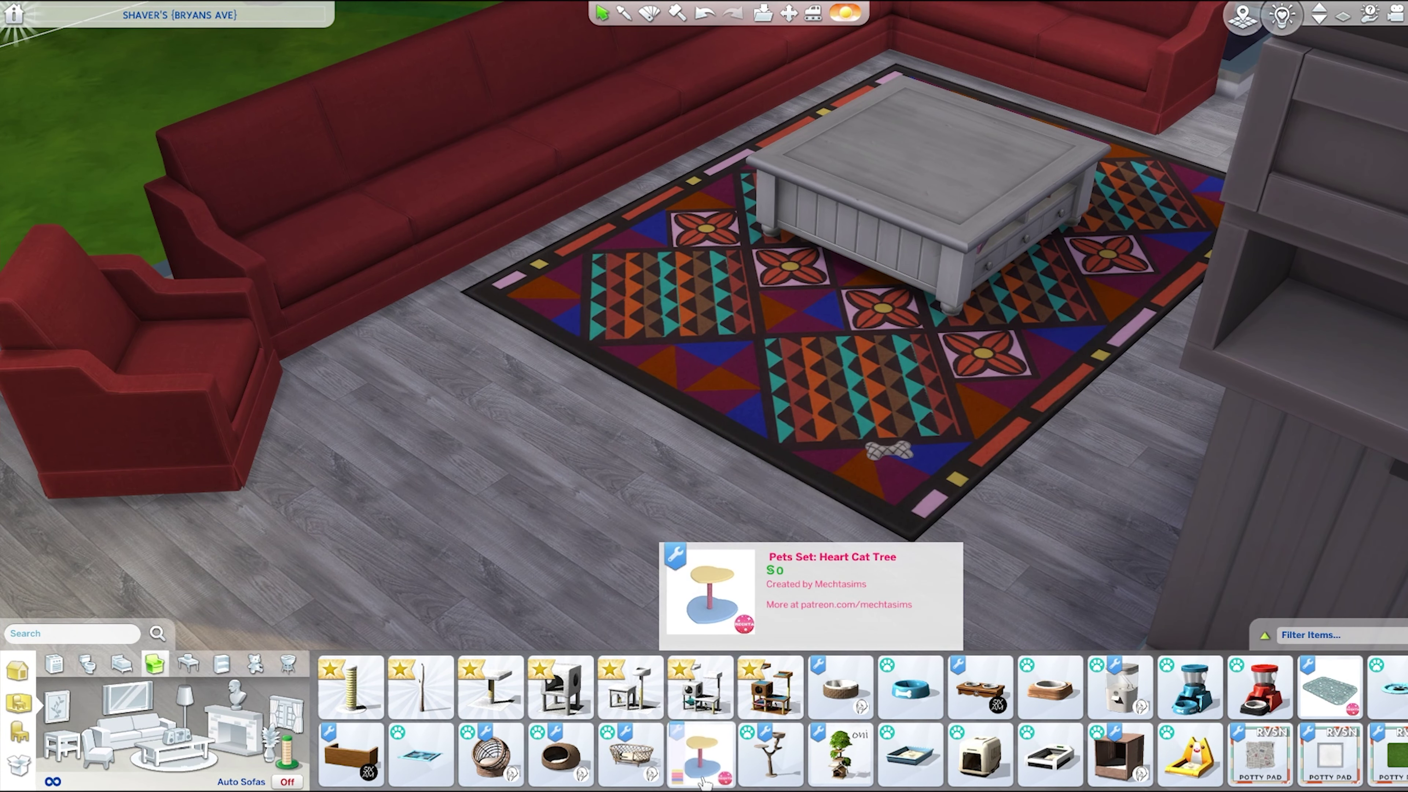
left_click(631, 688)
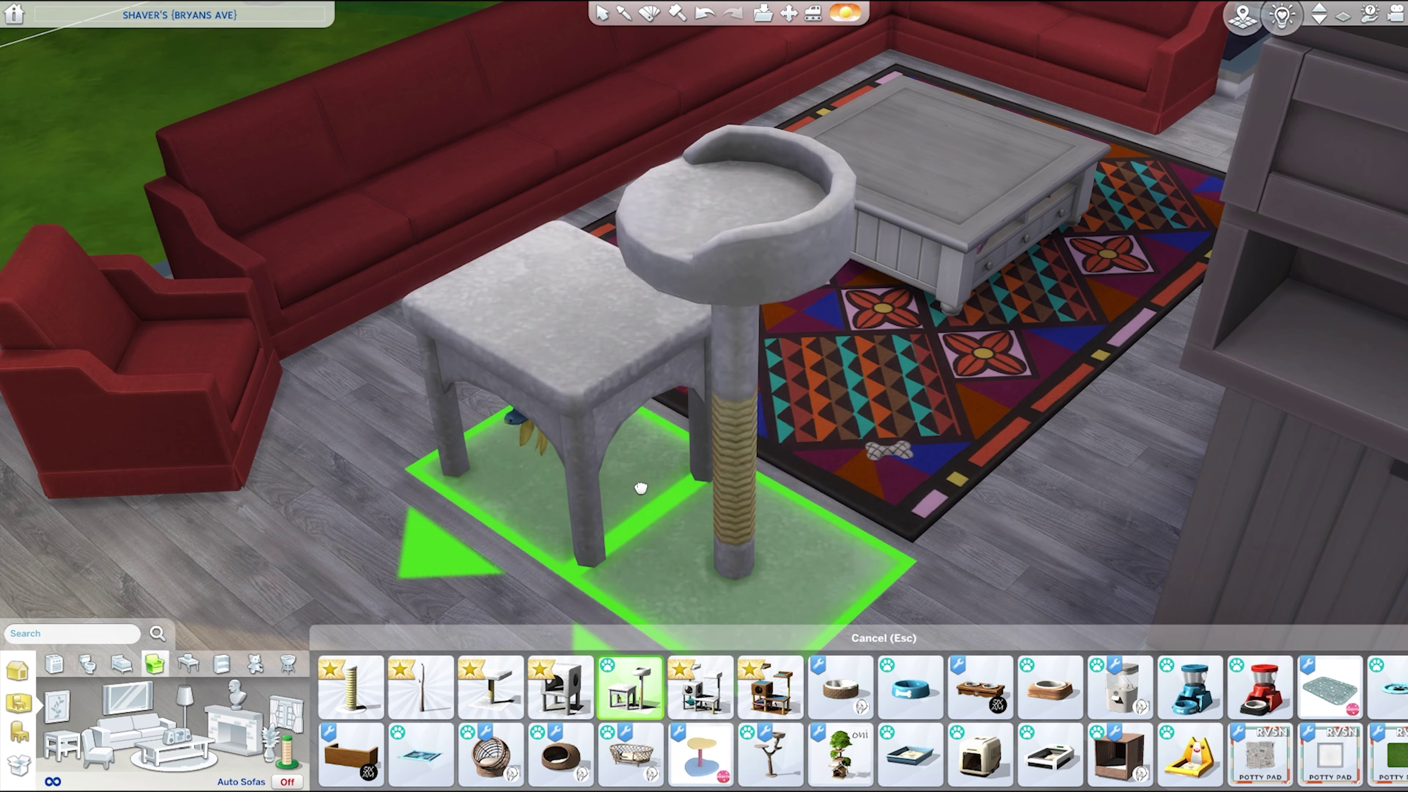
left_click(681, 708)
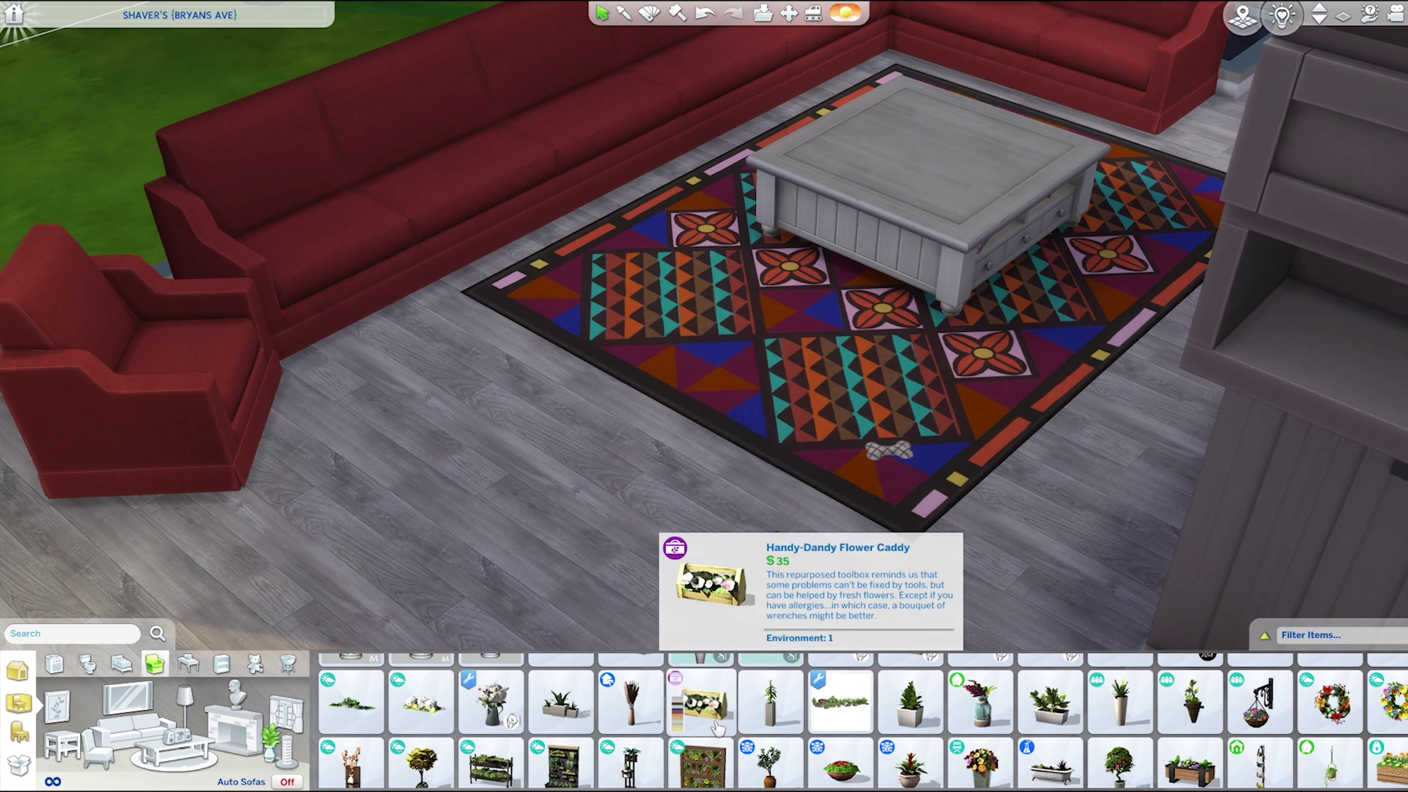
- Place the wooden record player cabinet in the corner between the bay windows
left_click(716, 723)
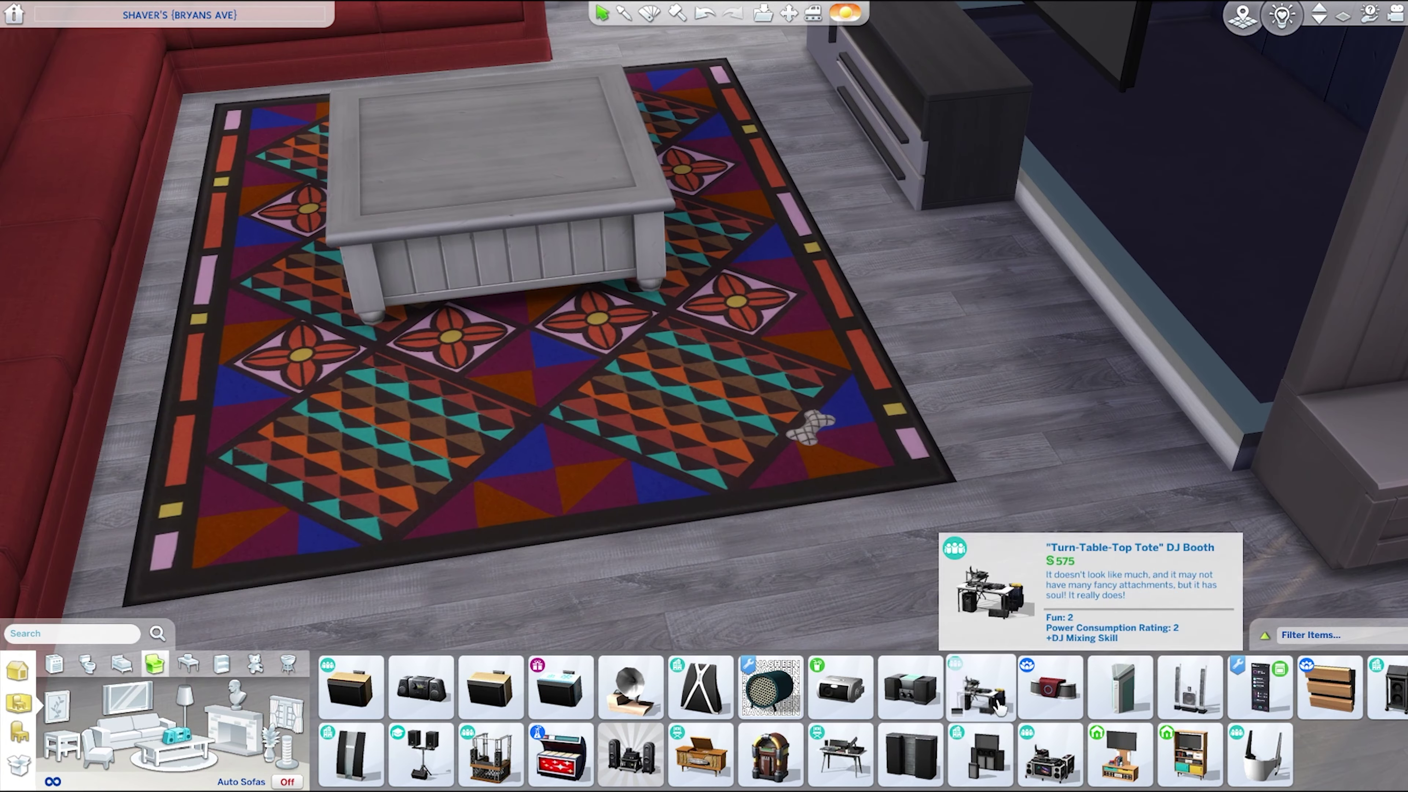
left_click(700, 754)
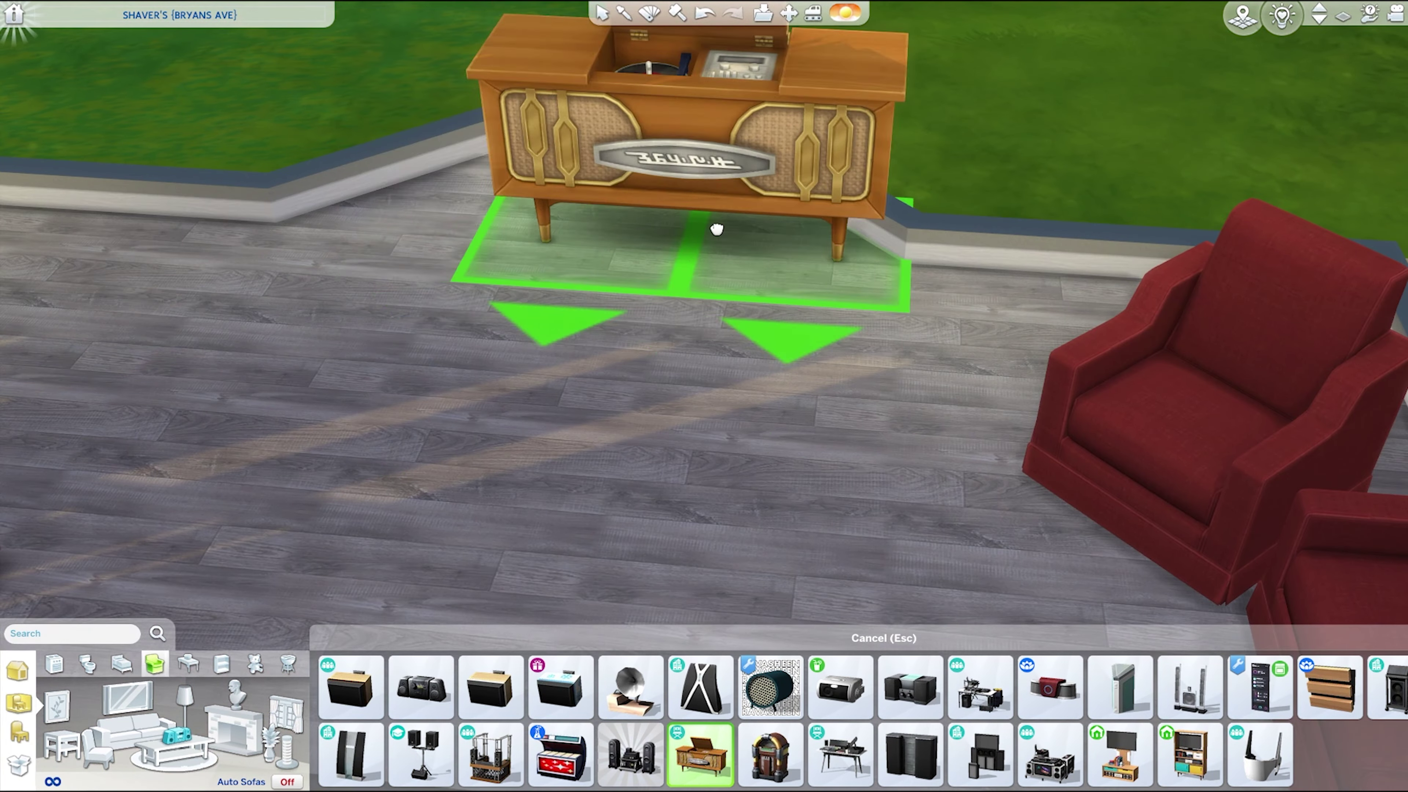
left_click(717, 226)
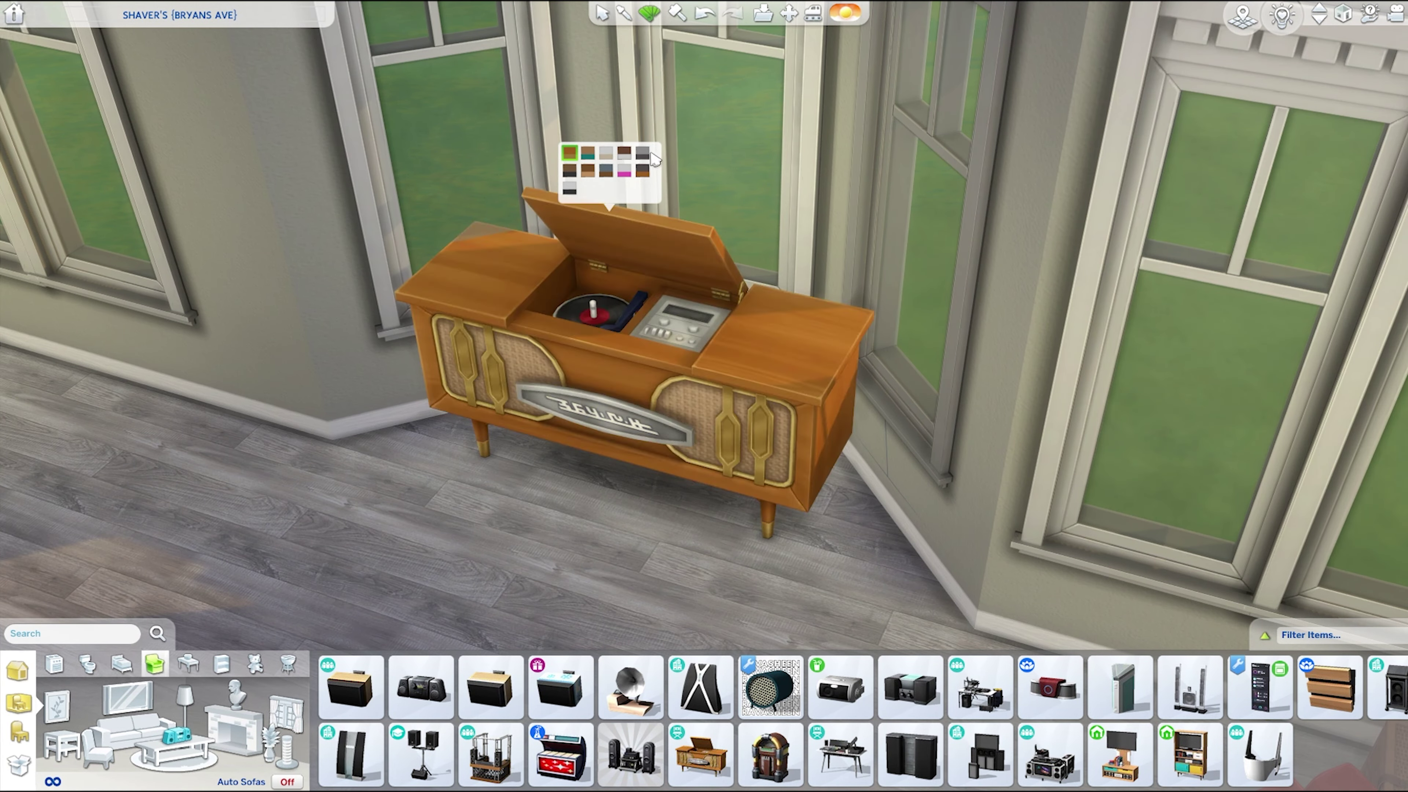
- Give the record player the grey and white finish
left_click(642, 154)
scroll(502, 541, "down", 5)
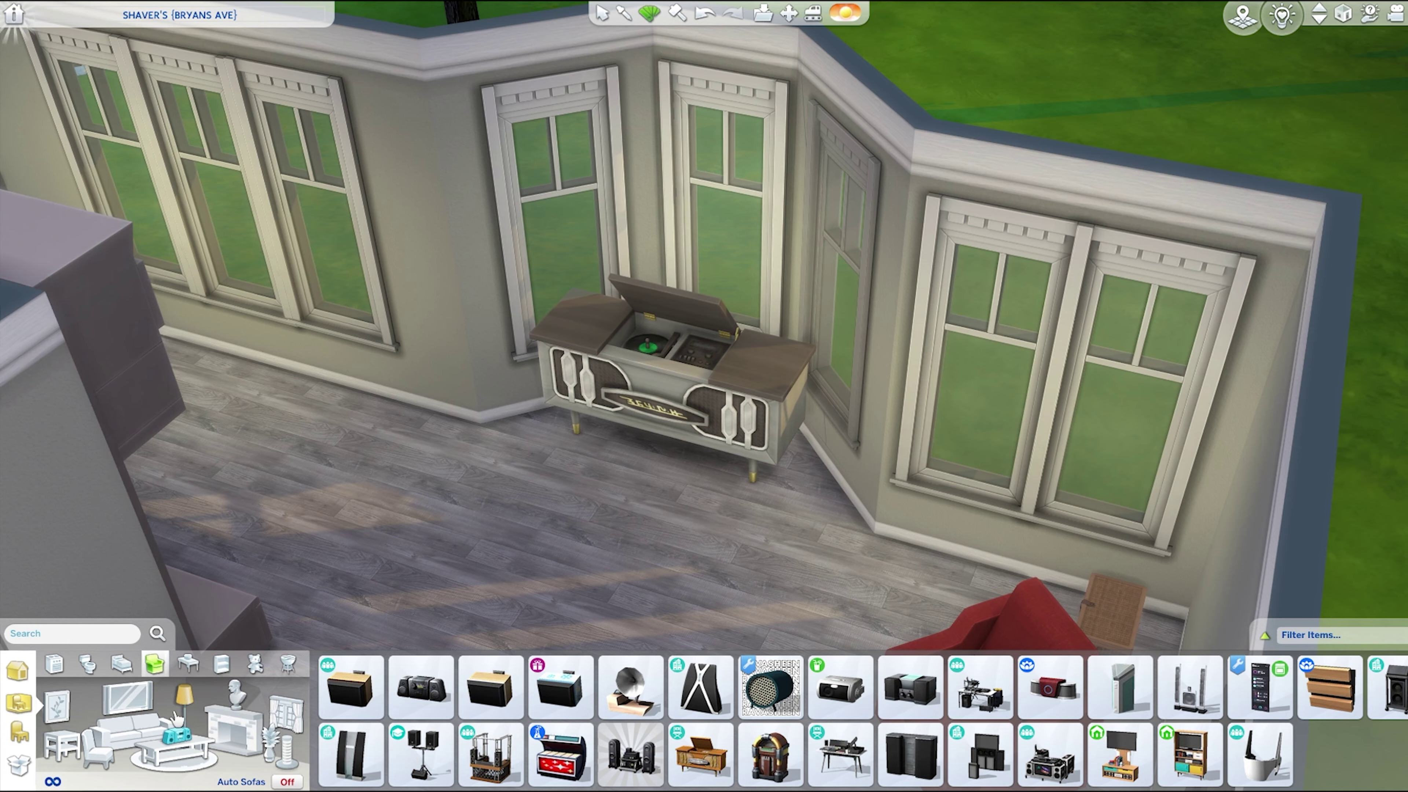
left_click(183, 708)
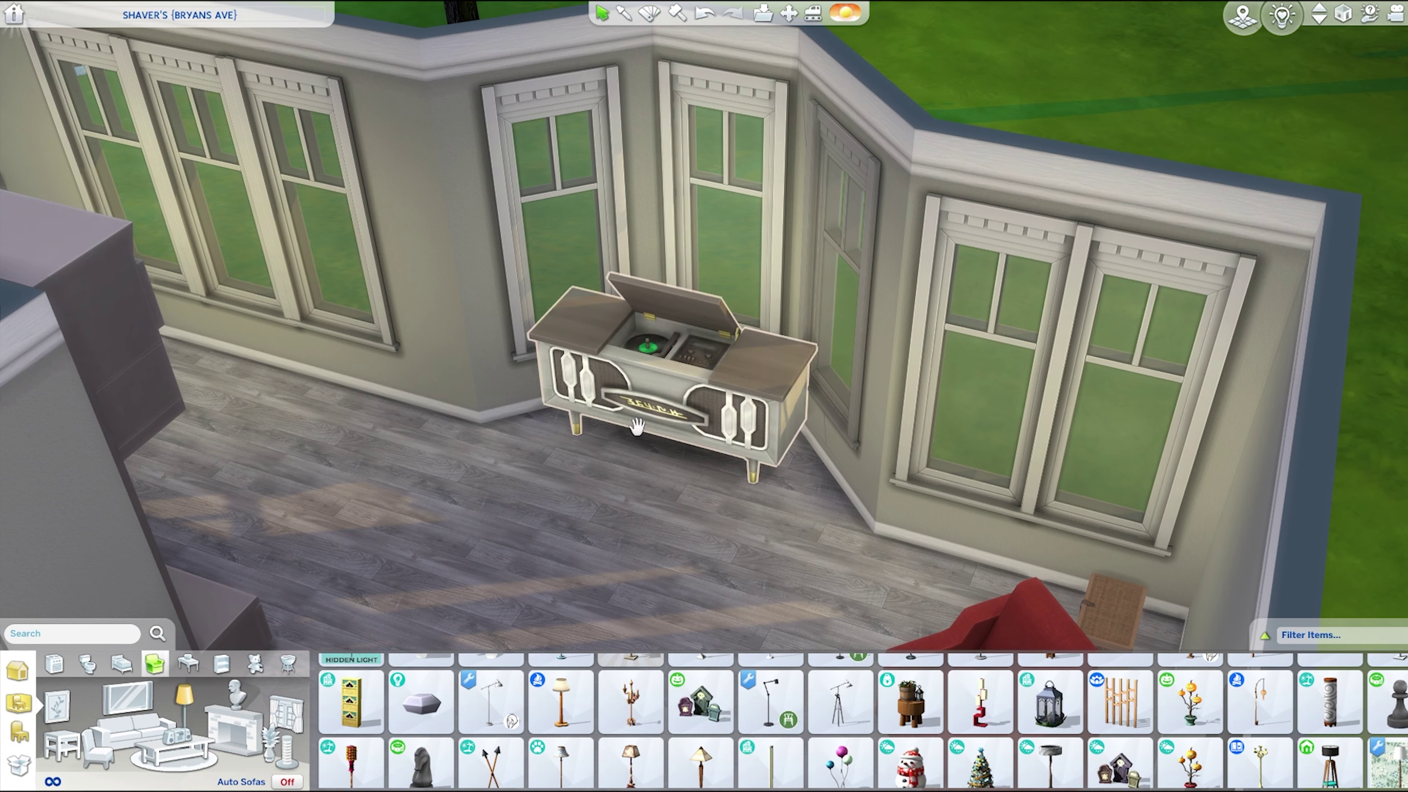
scroll(618, 611, "down", 3)
- Hang a large black photo frame on the wall beside the record player
left_click(57, 707)
scroll(683, 756, "down", 1)
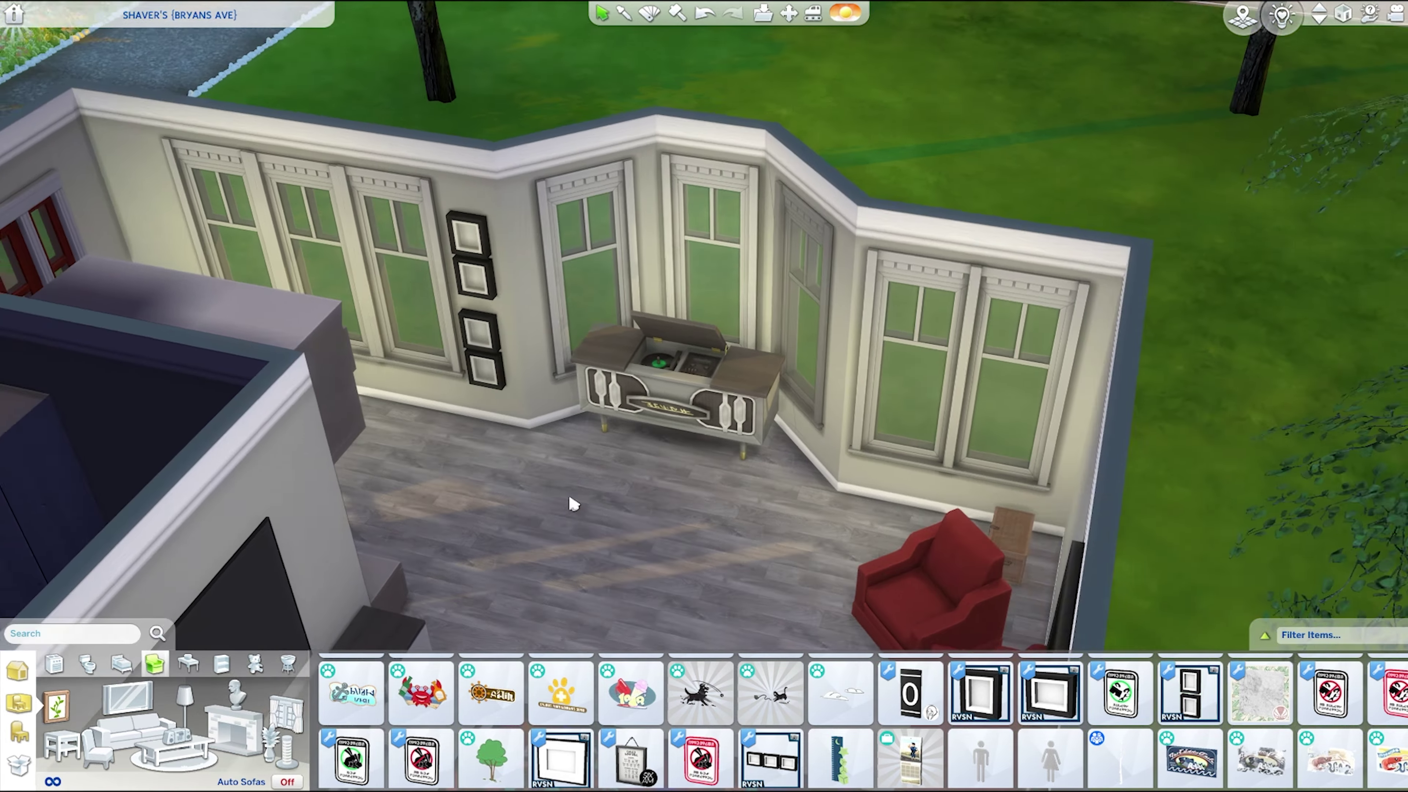
left_click(560, 757)
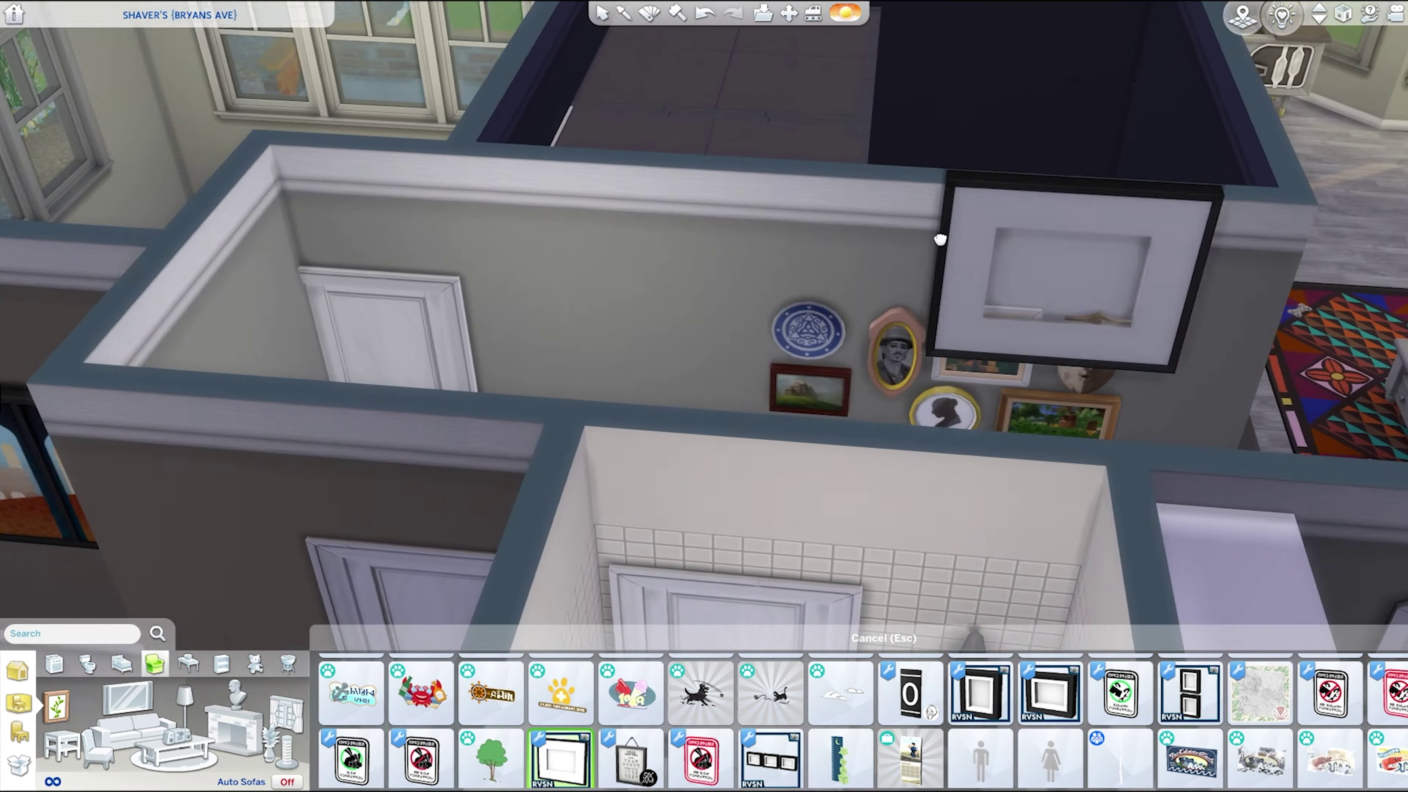
left_click(939, 240)
scroll(909, 693, "down", 5)
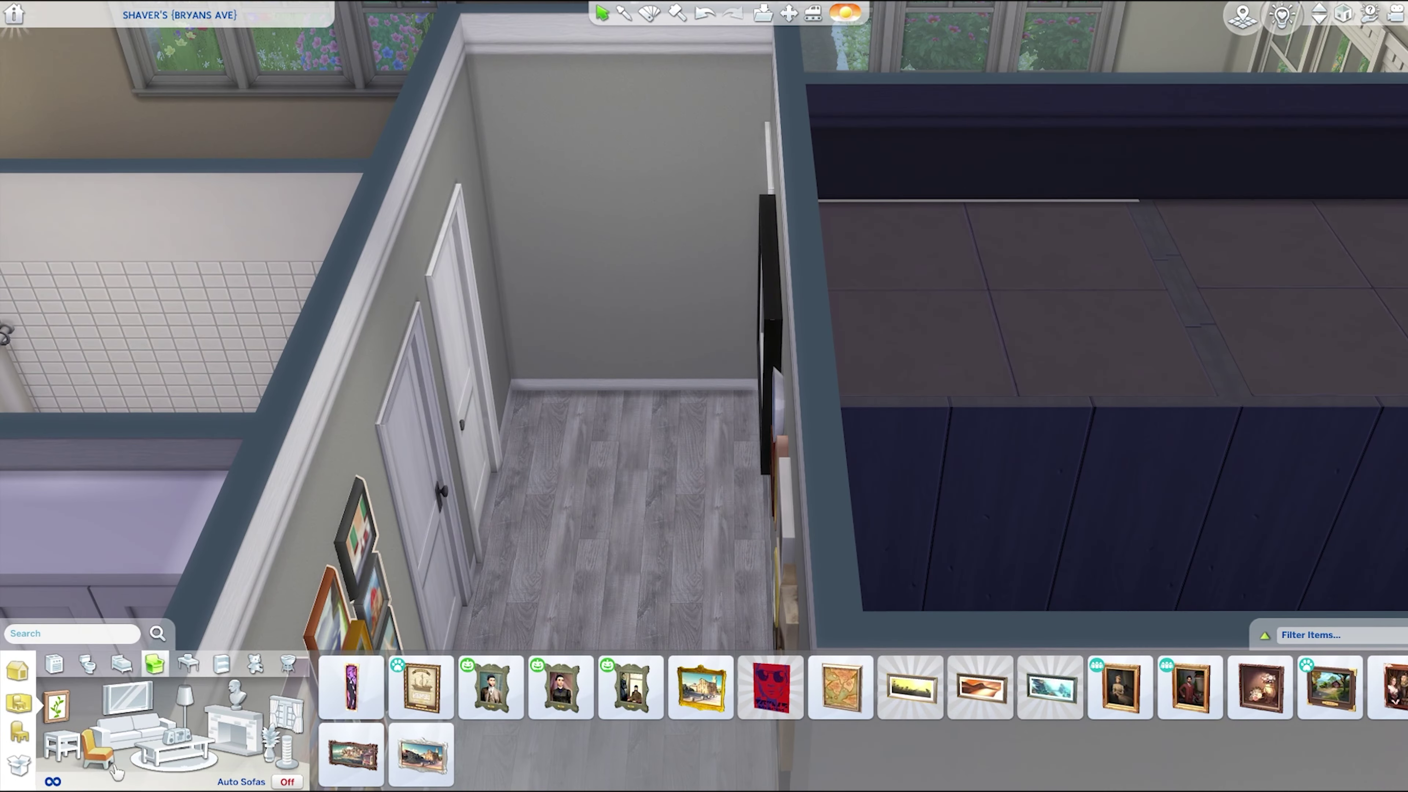
- Browse the sculptures and decorative objects catalog
left_click(236, 703)
scroll(802, 675, "down", 5)
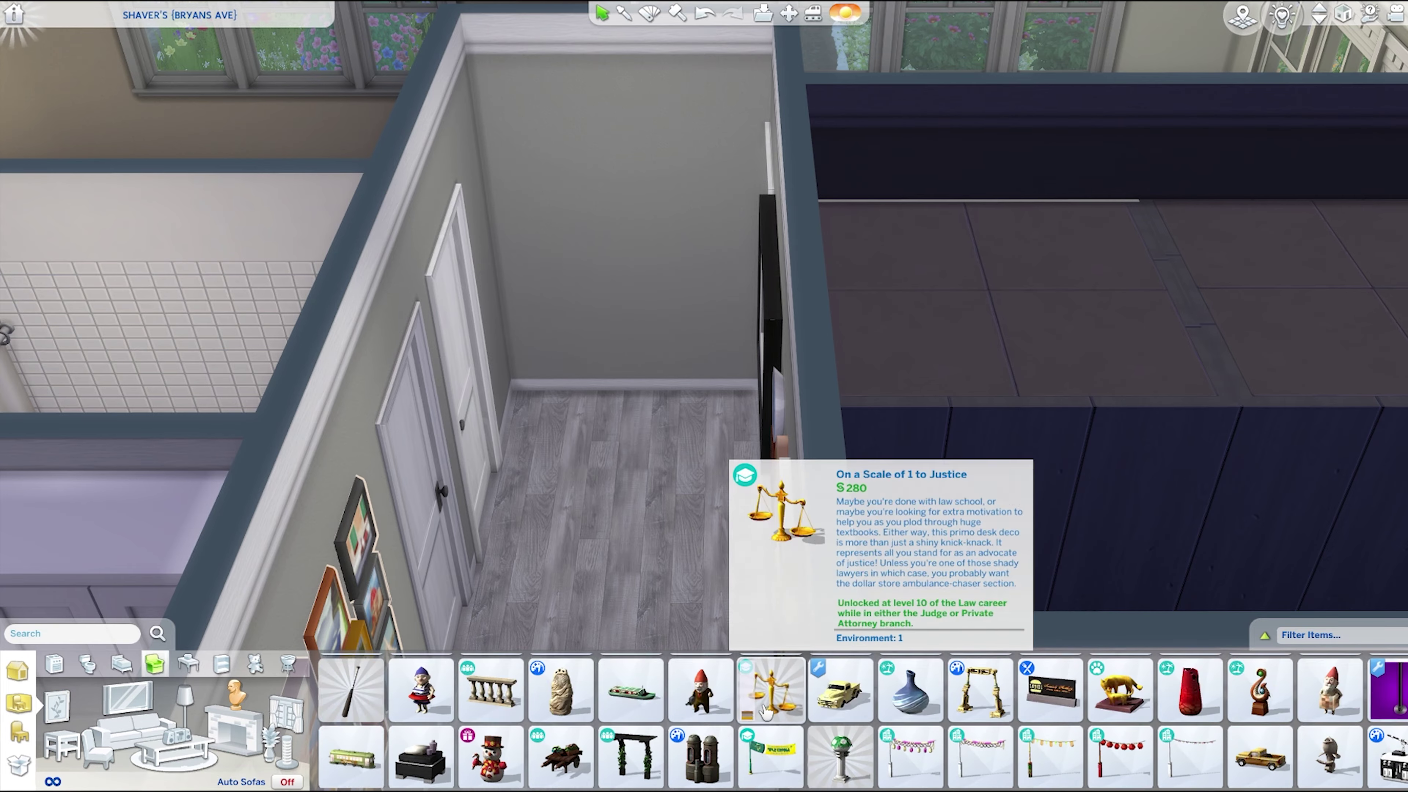
scroll(686, 737, "up", 5)
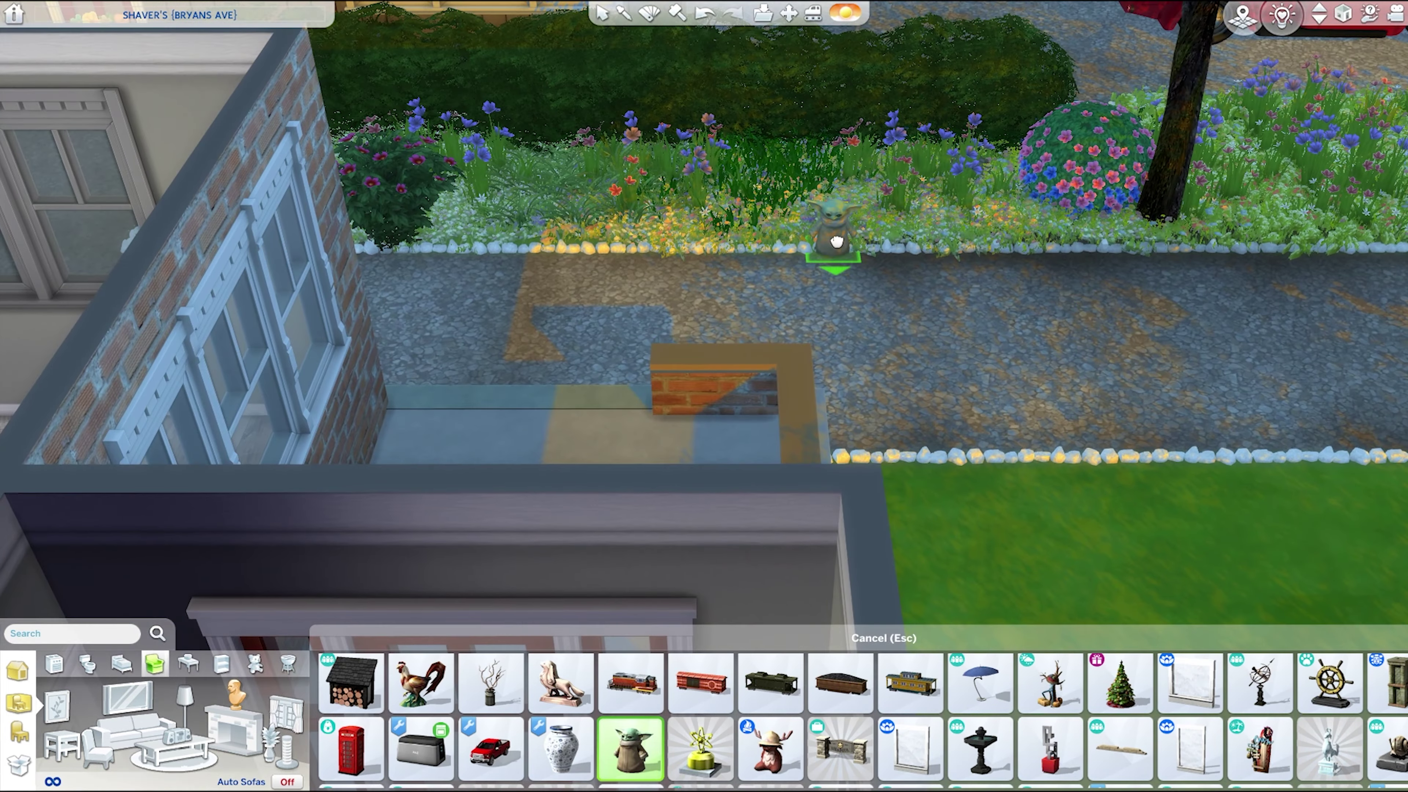
scroll(1236, 715, "down", 1)
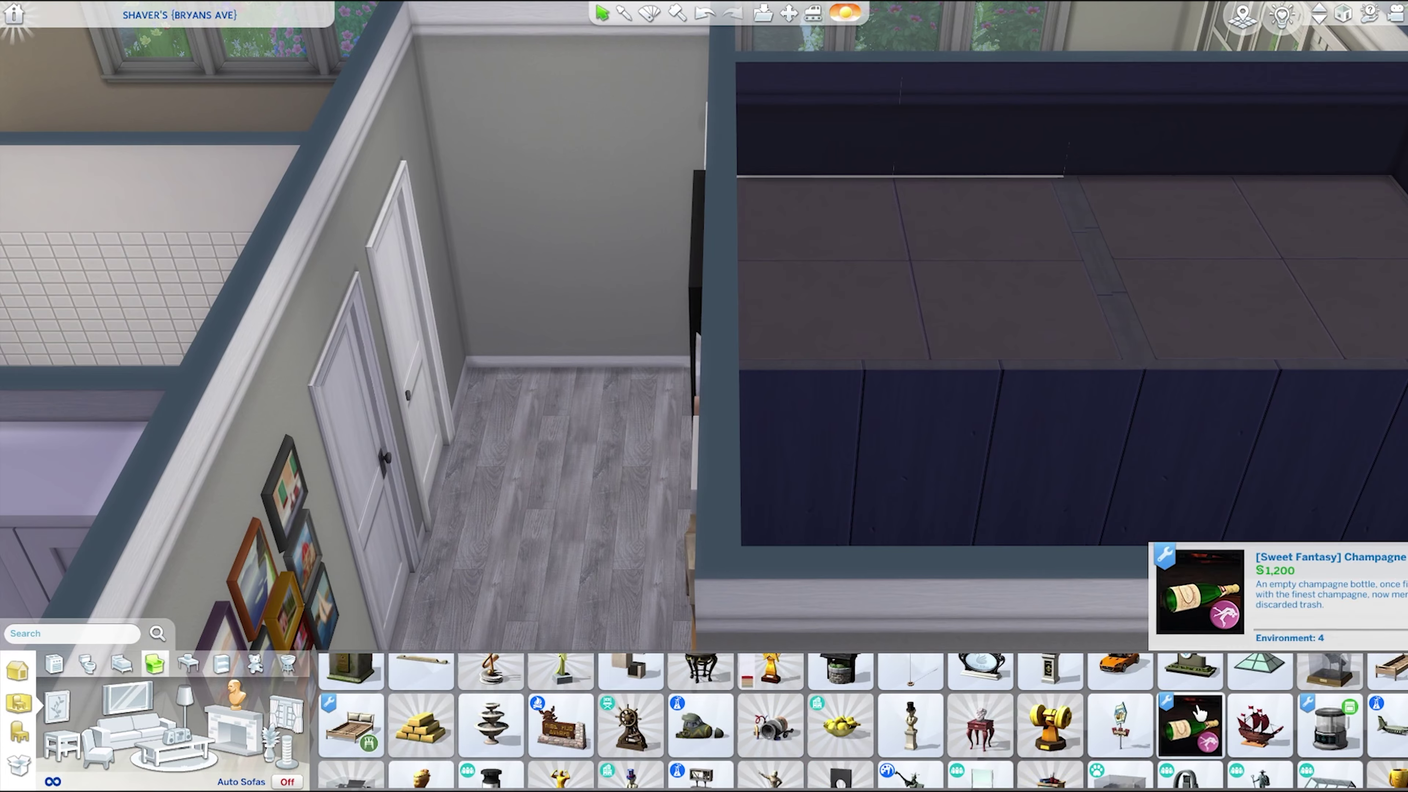
scroll(671, 425, "down", 5)
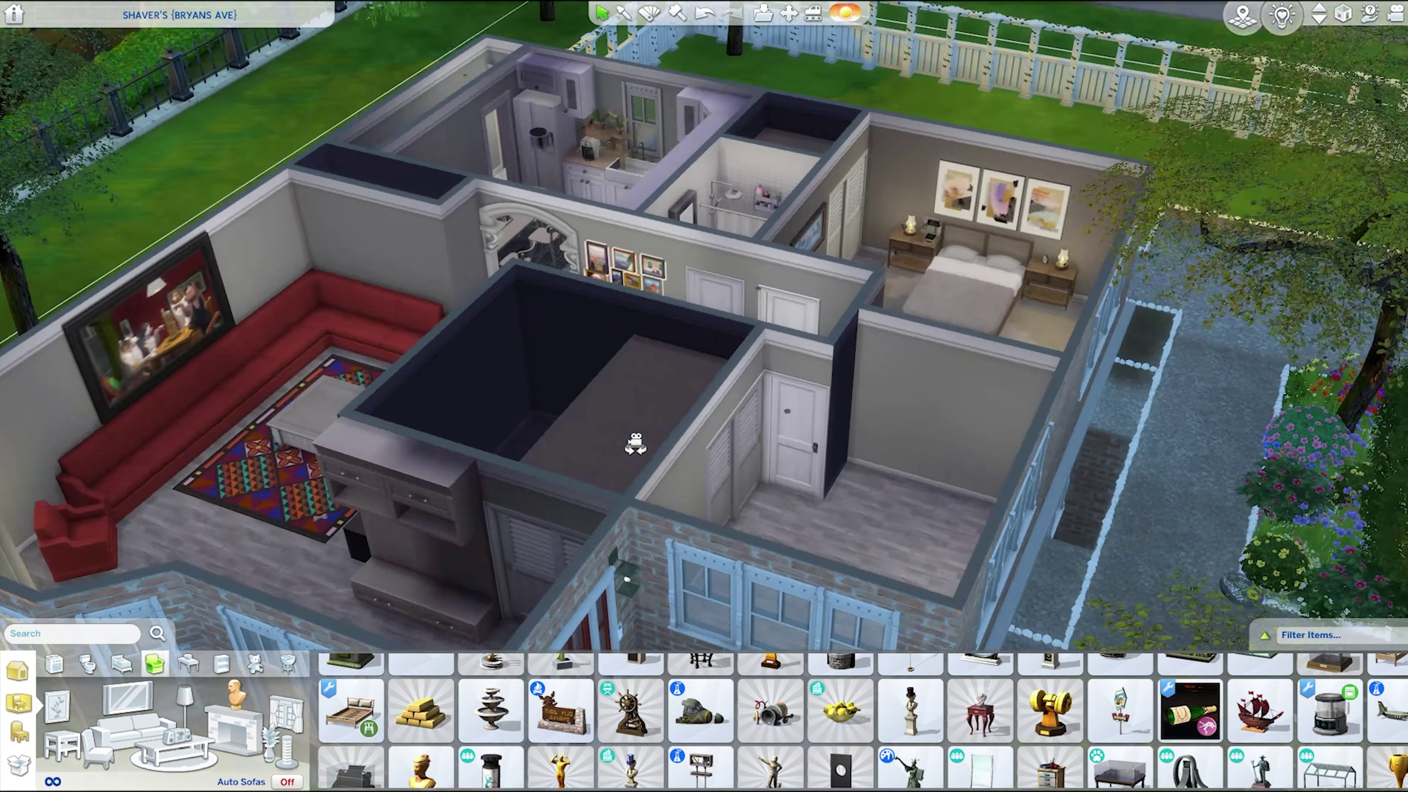
scroll(640, 438, "up", 5)
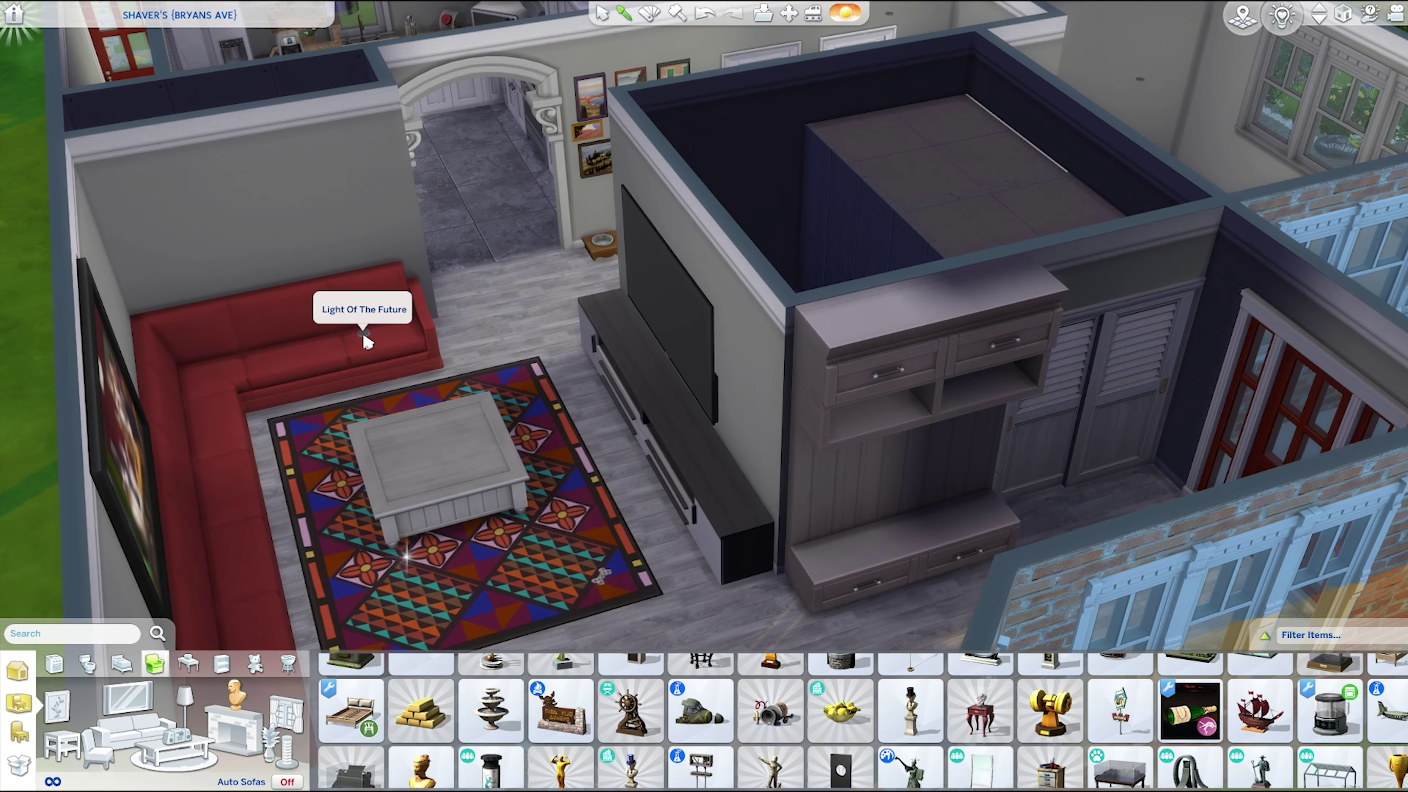
- Search the catalog for 'family' and hang a Family Photo frame on the wall
left_click(370, 332)
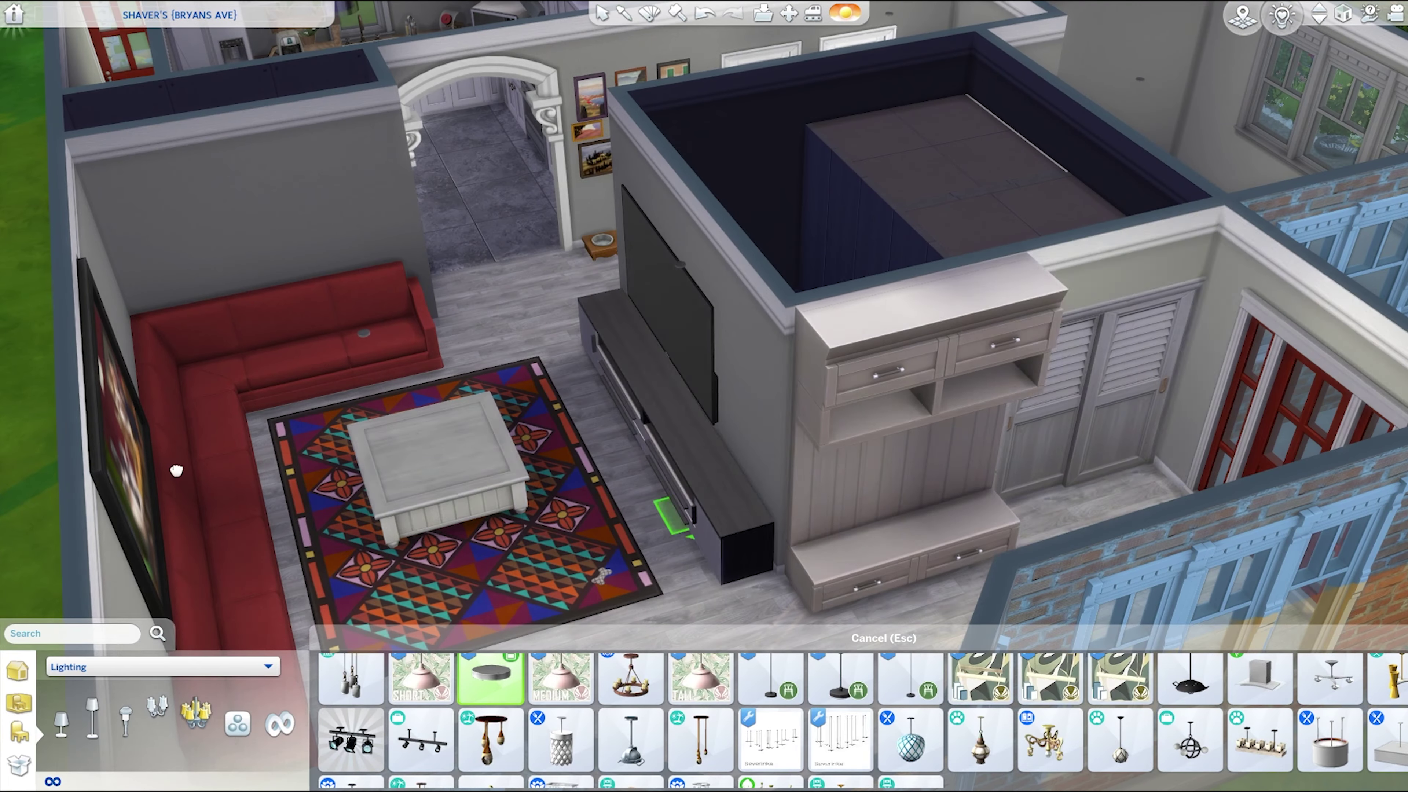
type("raveseen")
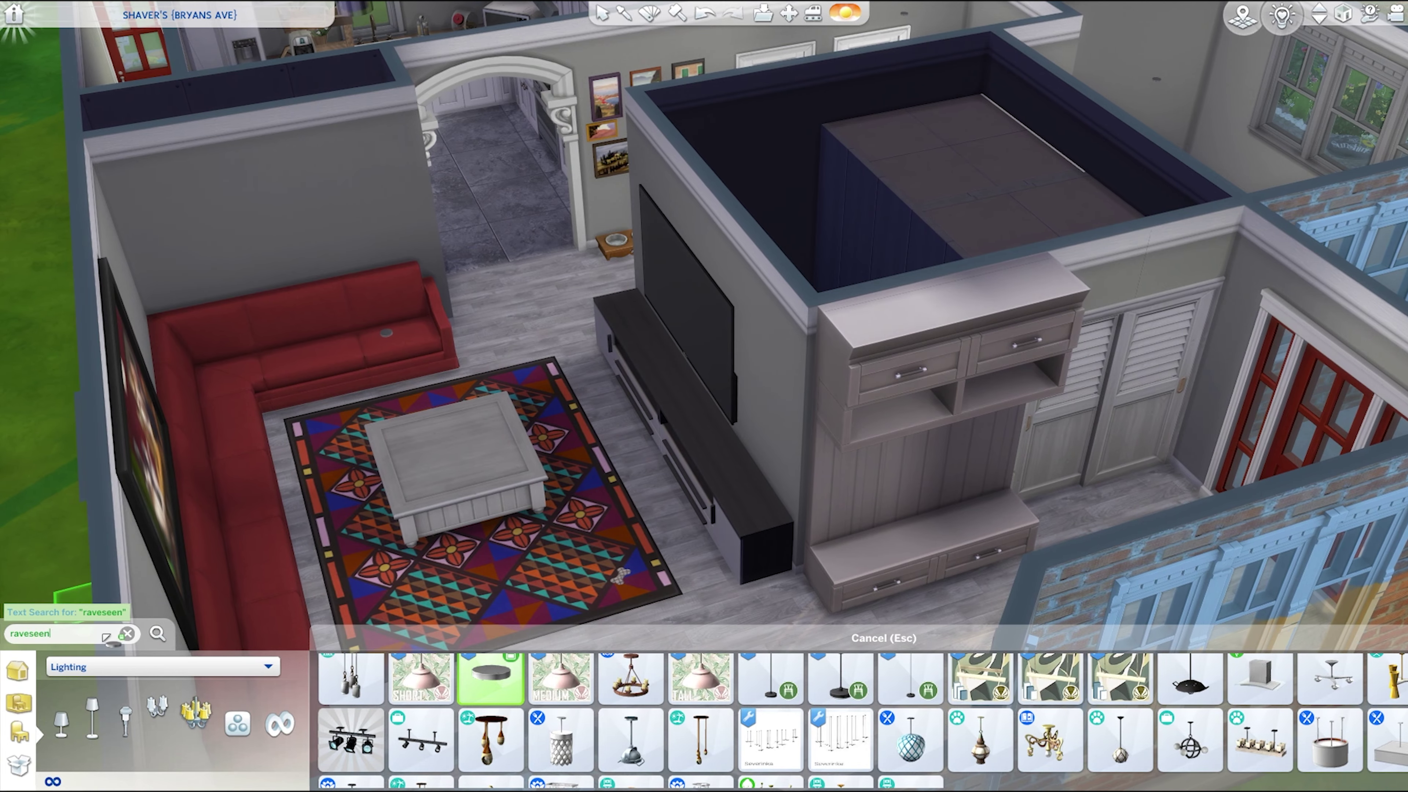
left_click(127, 633)
type("pic")
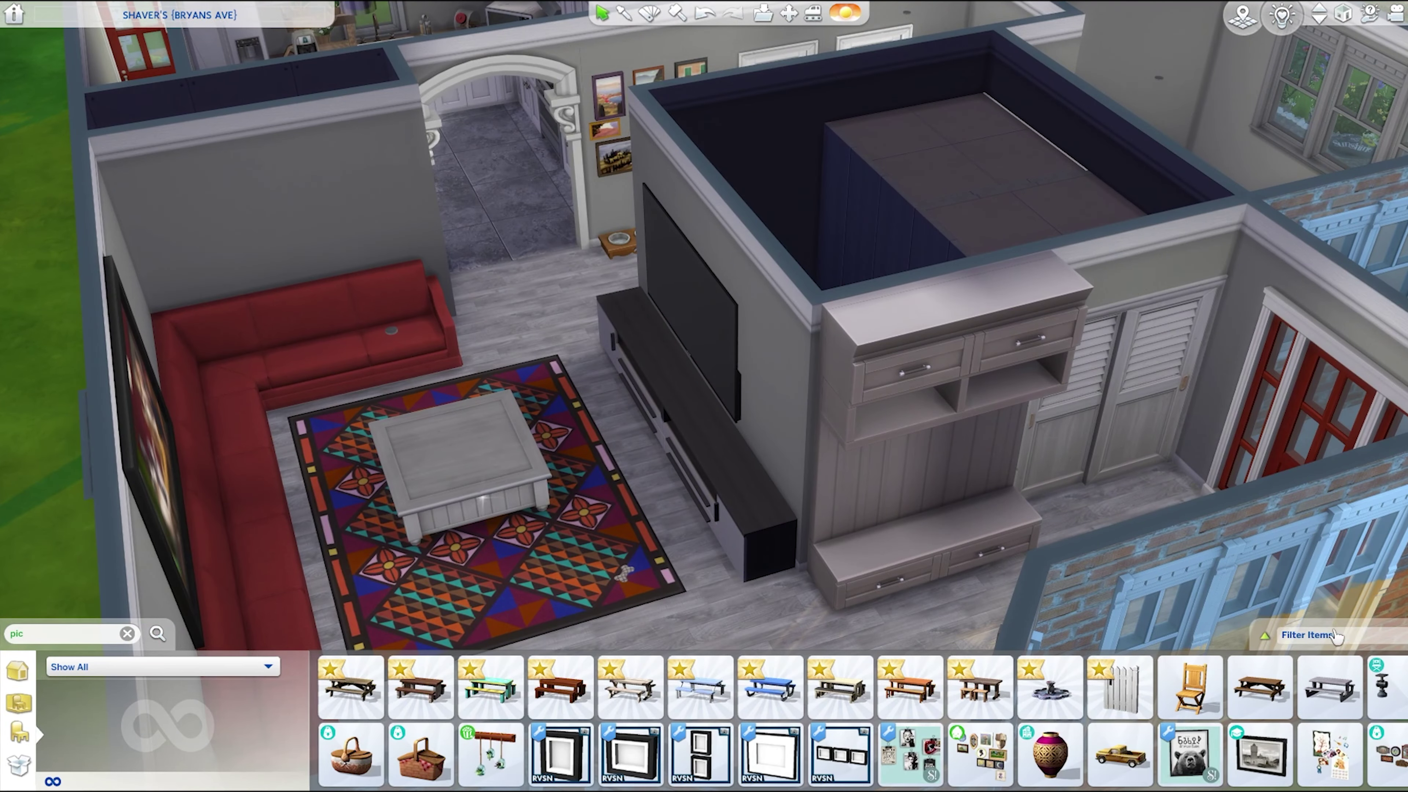
left_click(127, 633)
type("family")
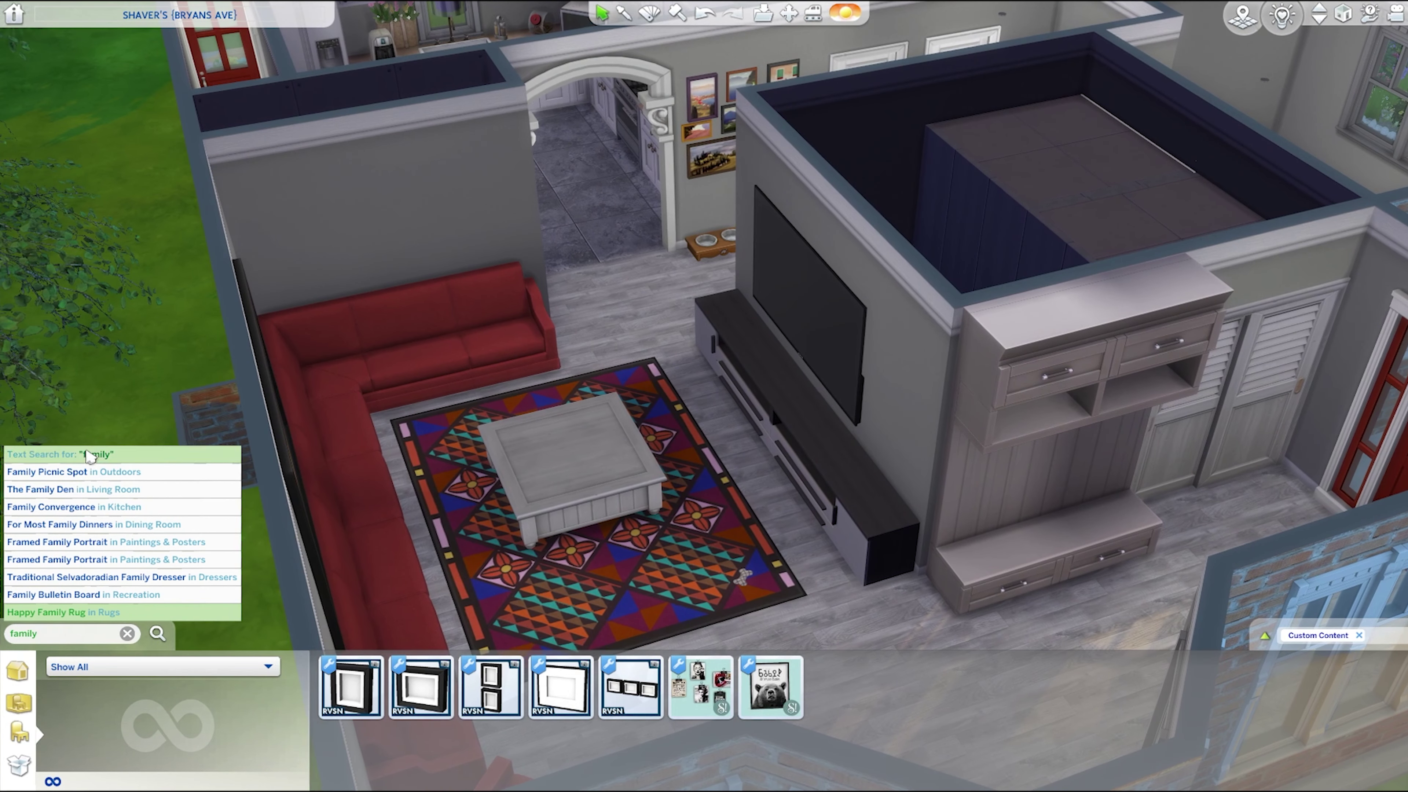
left_click(57, 559)
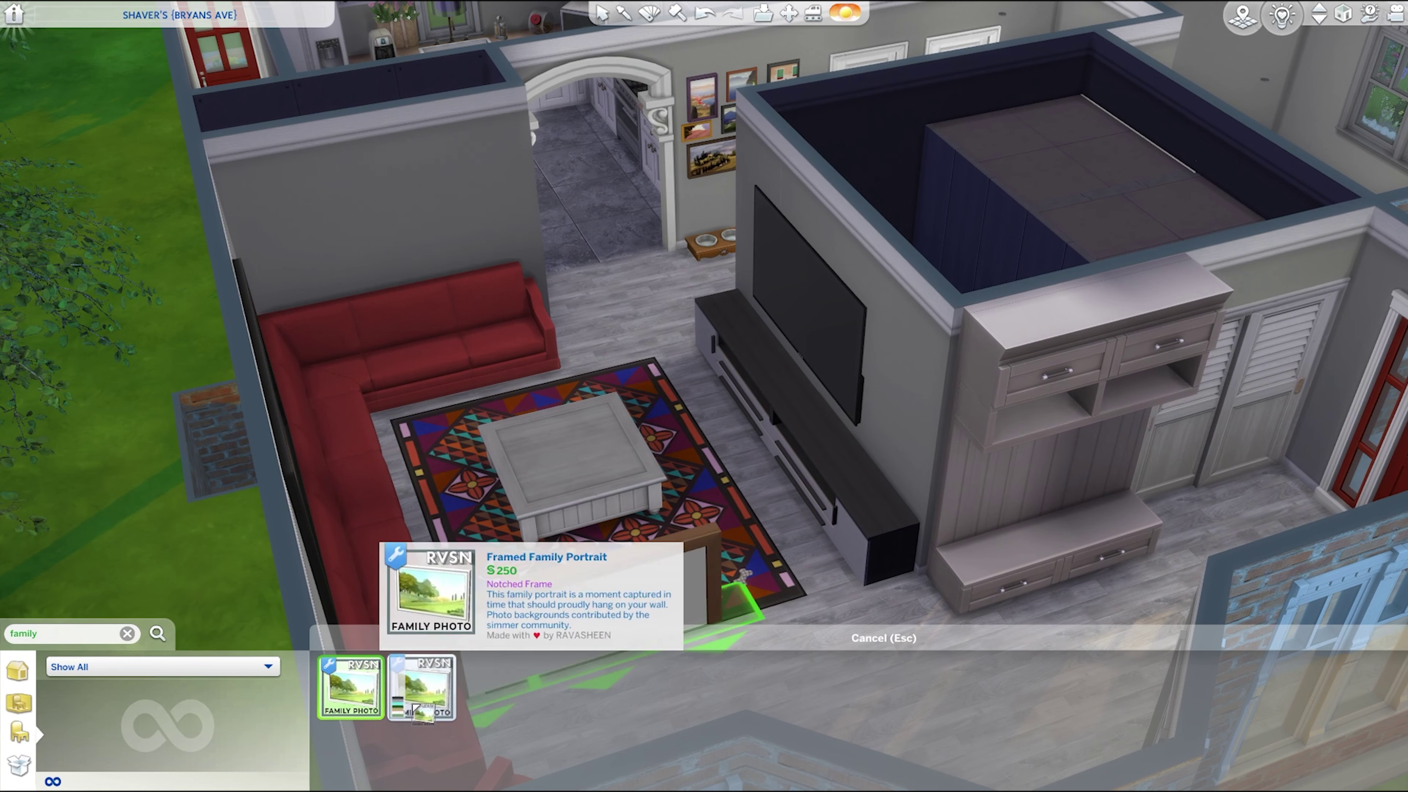
left_click(421, 686)
left_click(370, 211)
key("r")
- Delete the large photo frame and hang the family photo on the back wall
left_click(687, 10)
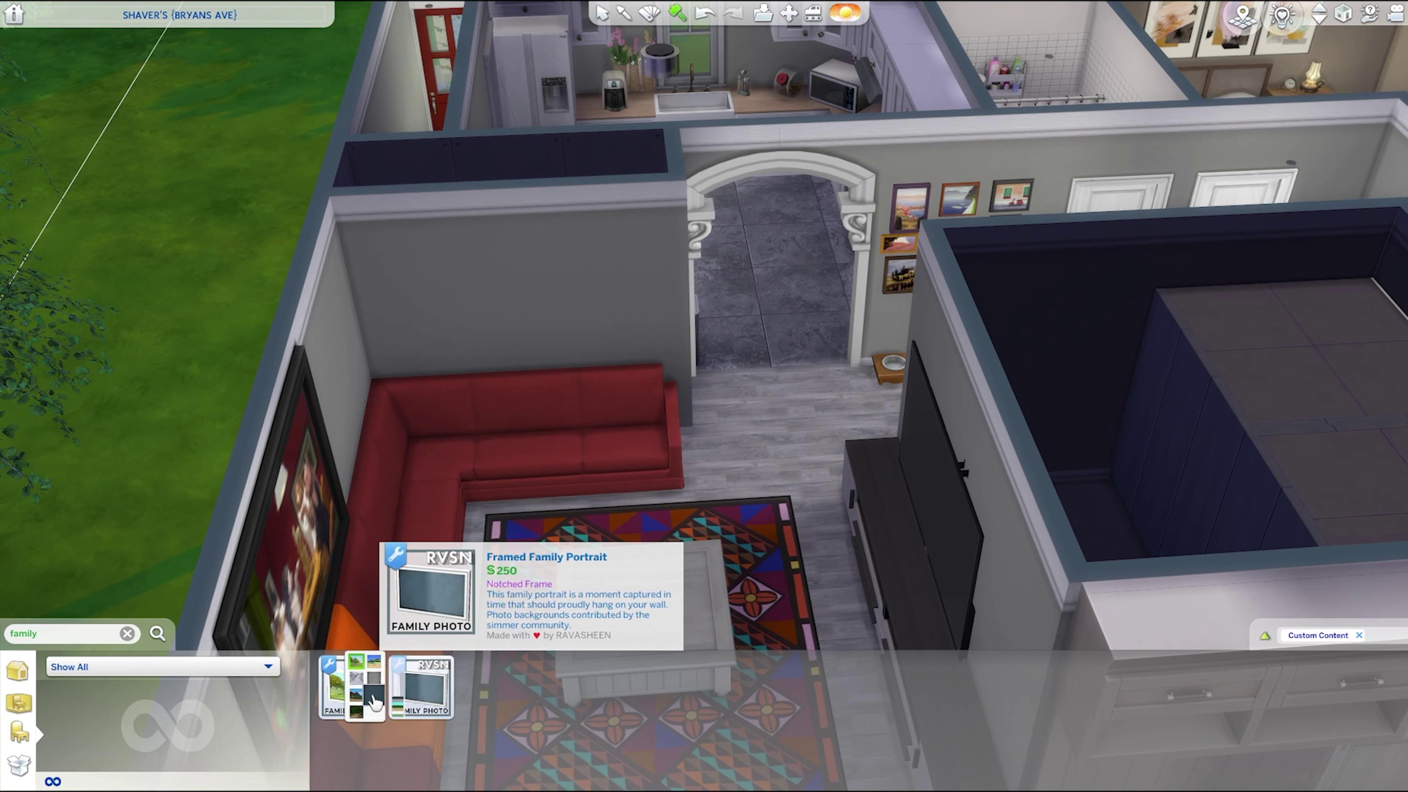
left_click(349, 704)
left_click(521, 281)
- Place the Retro Sewing Machine table against the back wall of the side room
key("period")
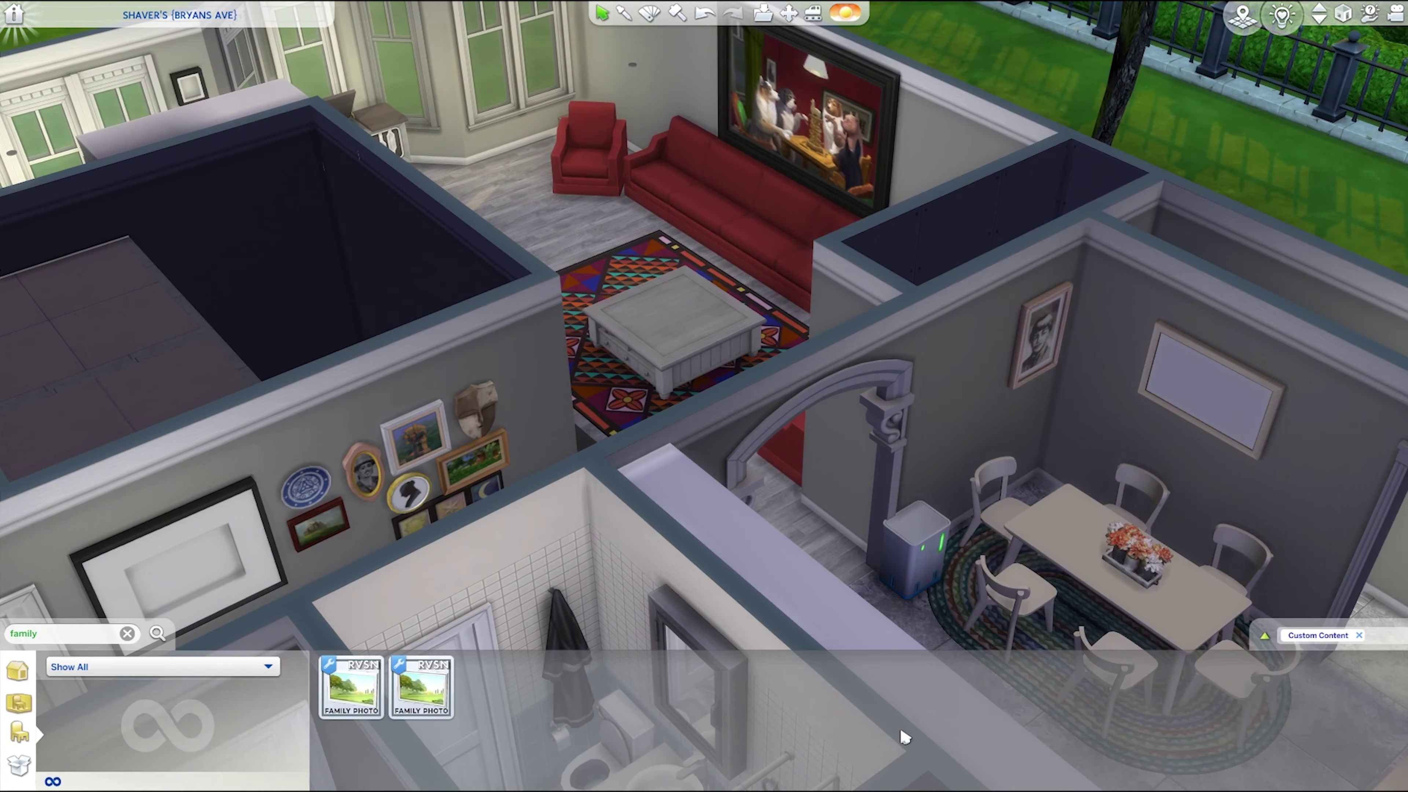
key("a")
left_click(127, 633)
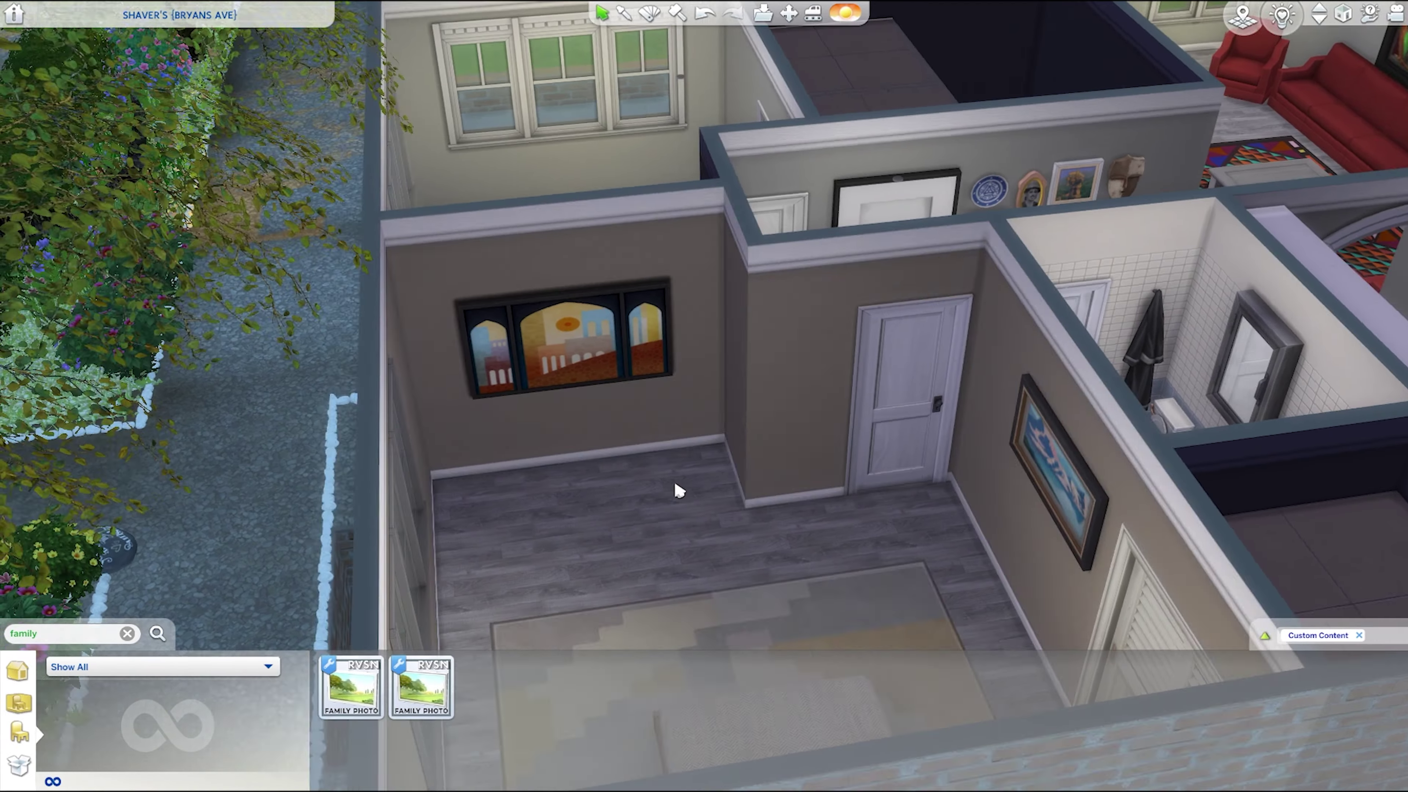
type("sewing")
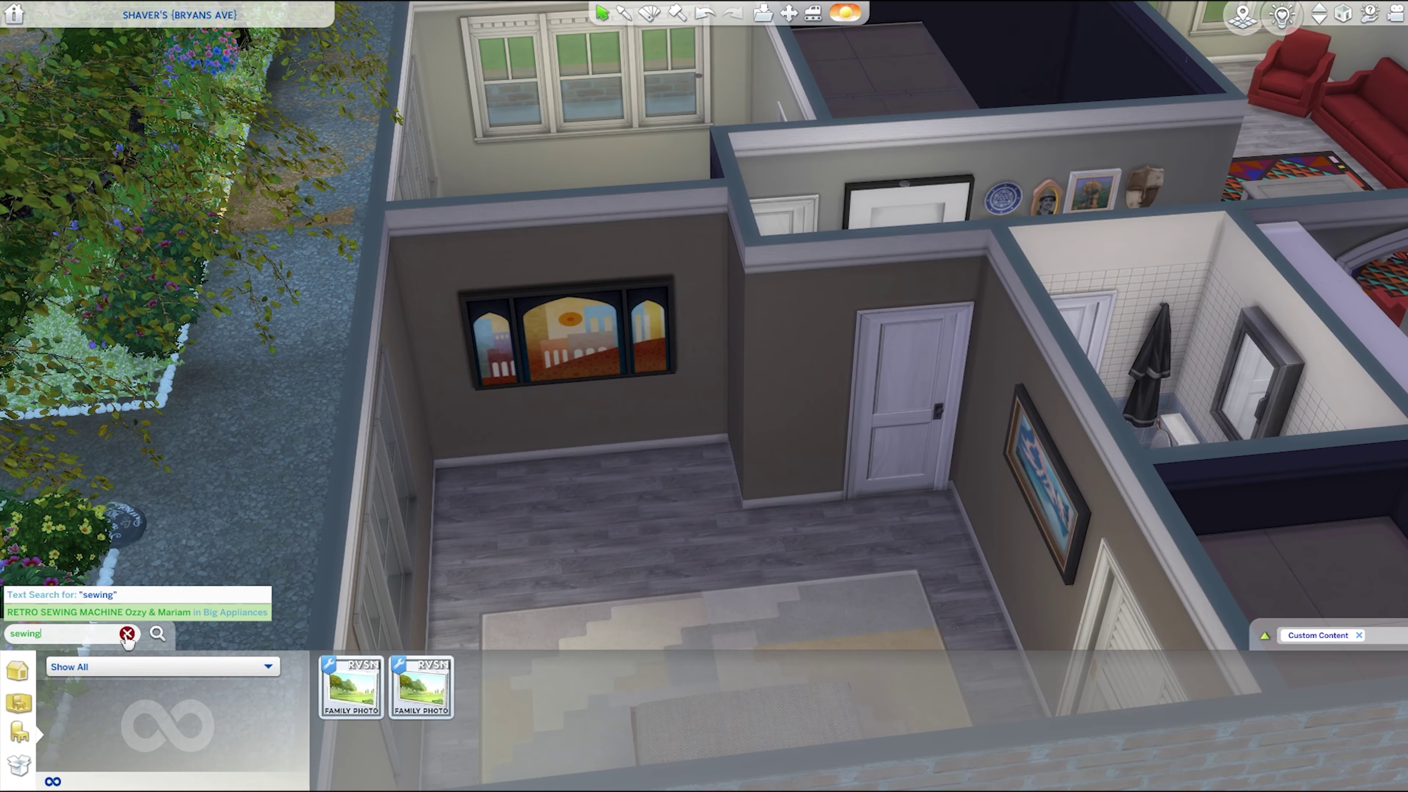
left_click(100, 611)
left_click(665, 444)
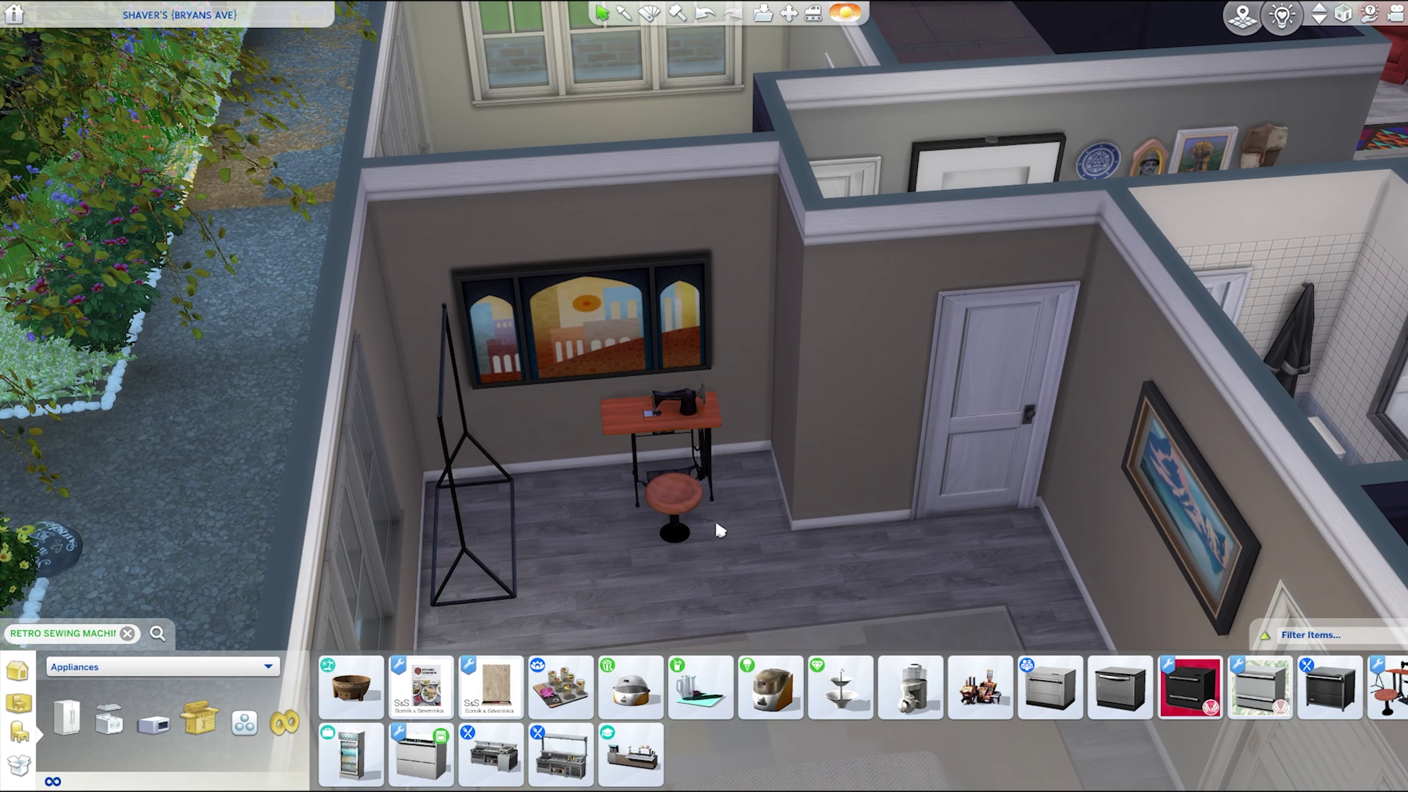
left_click(127, 633)
- Choose the left curtain for the window wall after comparing a brown blind
left_click(286, 713)
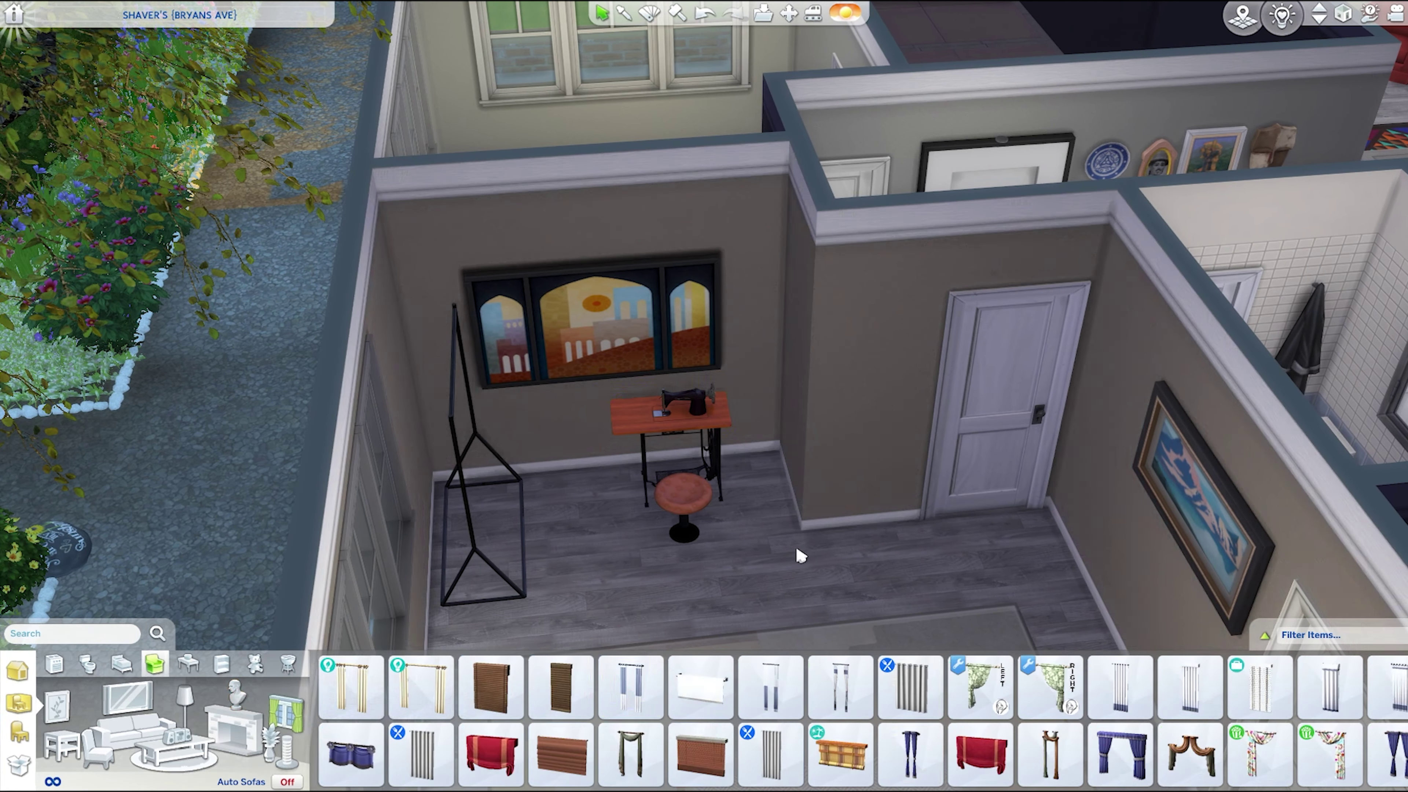
key("period")
left_click(980, 688)
left_click(560, 688)
left_click(979, 688)
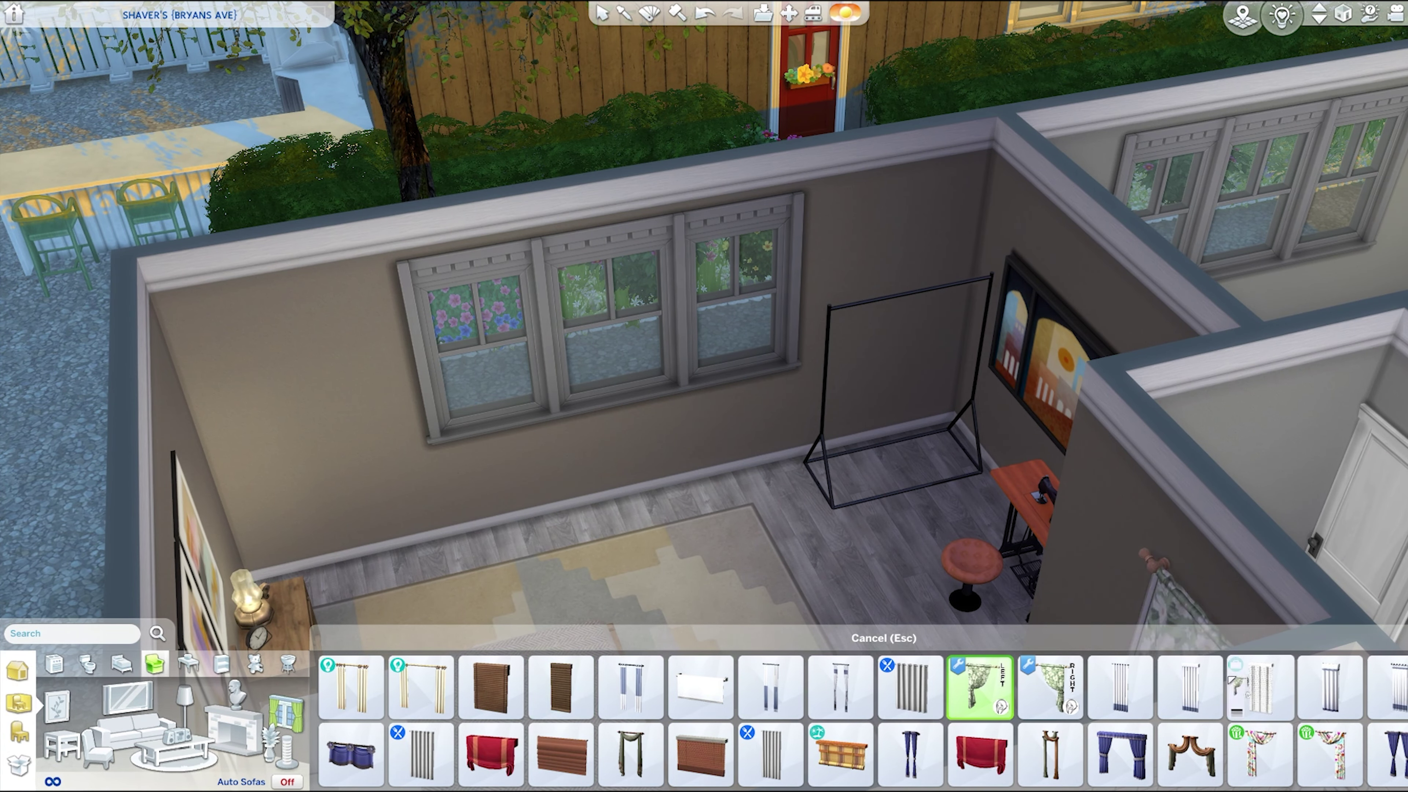